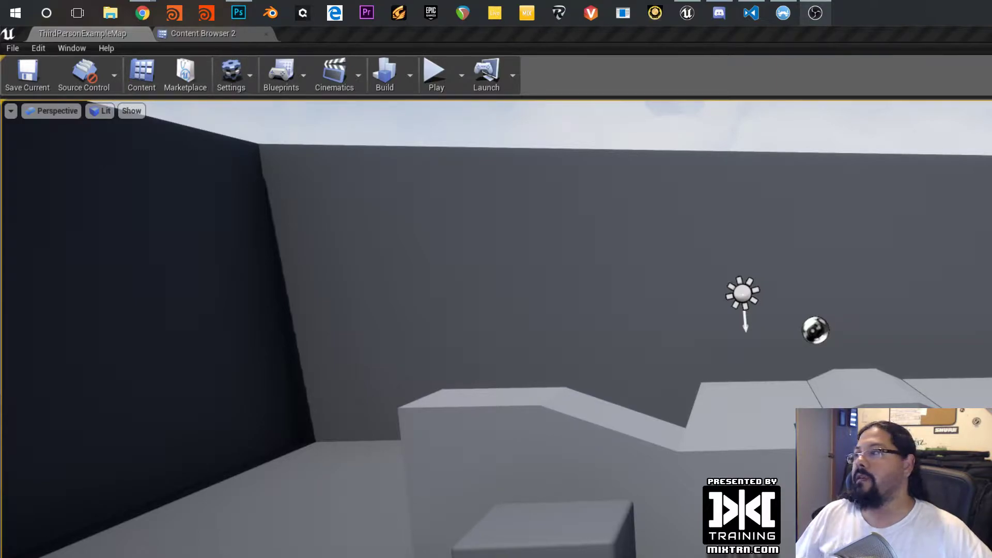
# Restore the Unreal Editor window from its maximized state and resize it to span more of the desktop
pyautogui.press('super+Down')
pyautogui.moveTo(991, 354); pyautogui.dragTo(442, 41)
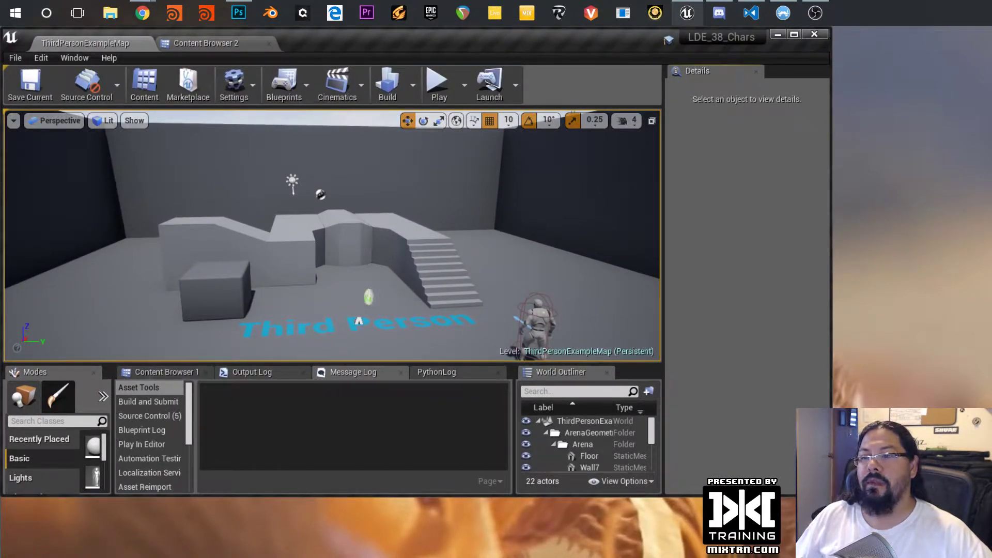
pyautogui.moveTo(831, 496); pyautogui.dragTo(991, 556)
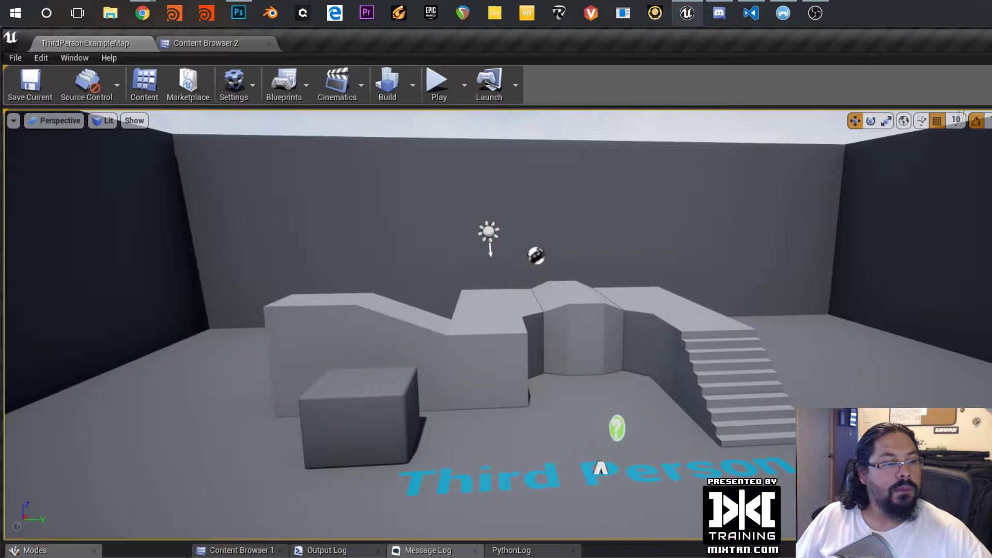
# Switch to OBS and set the top crop of the MainScreen source's Crop/Pad filter to 47
pyautogui.hotkey('alt', 'Tab')
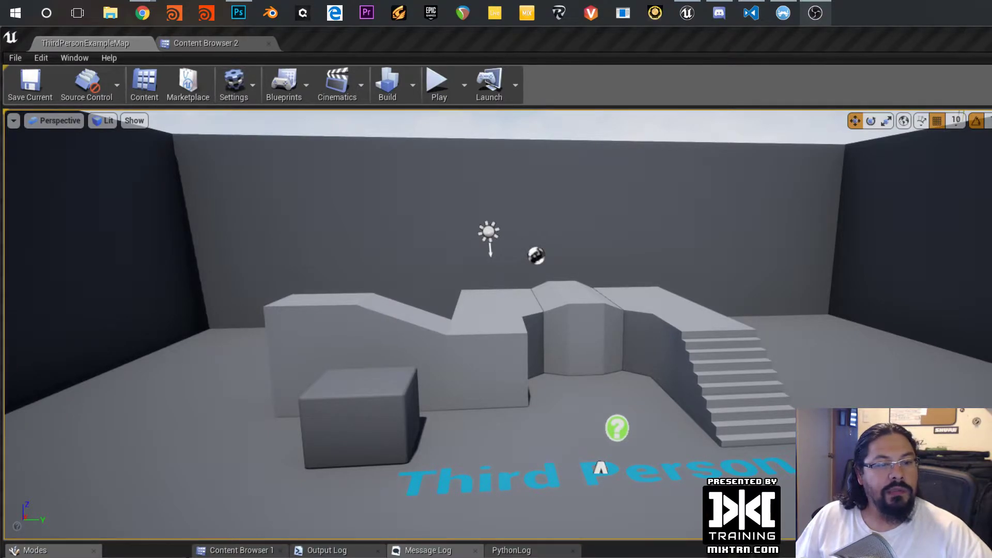
pyautogui.moveTo(419, 557); pyautogui.dragTo(366, 293)
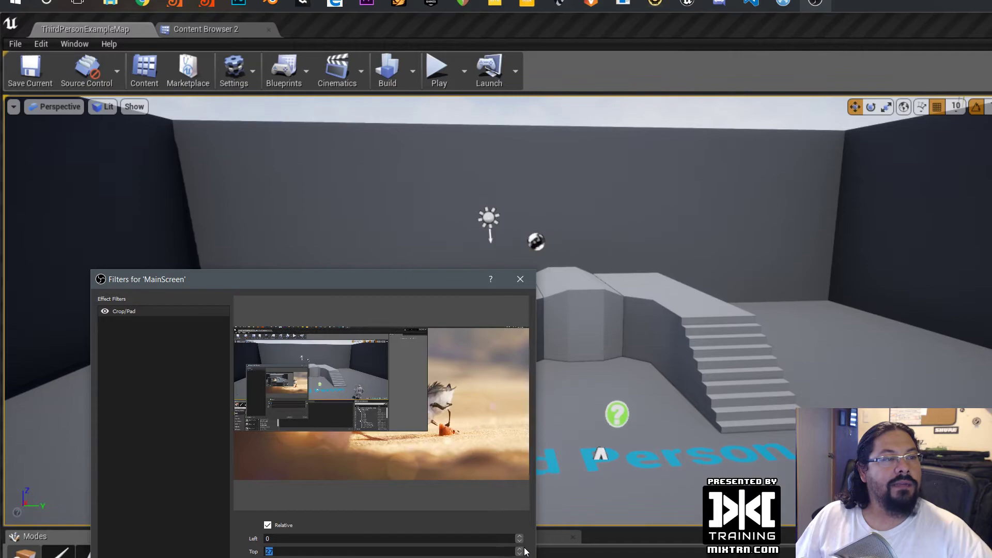
pyautogui.click(520, 550)
pyautogui.click(520, 550)
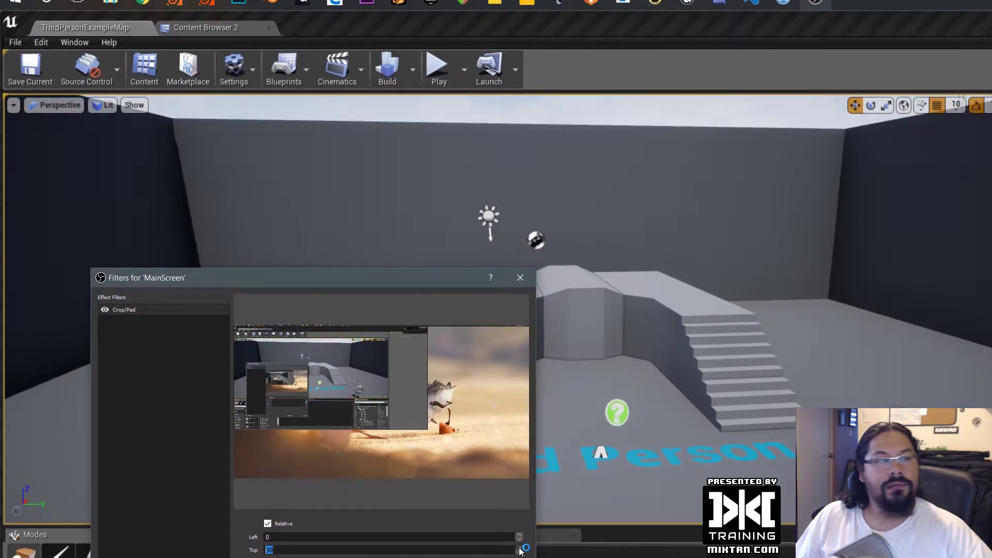
pyautogui.click(520, 543)
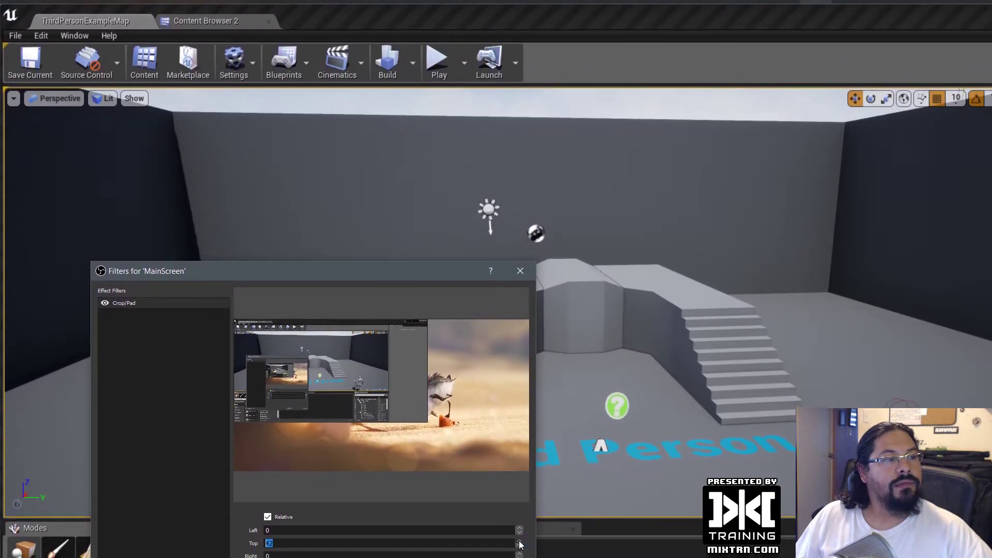
pyautogui.press('Tab')
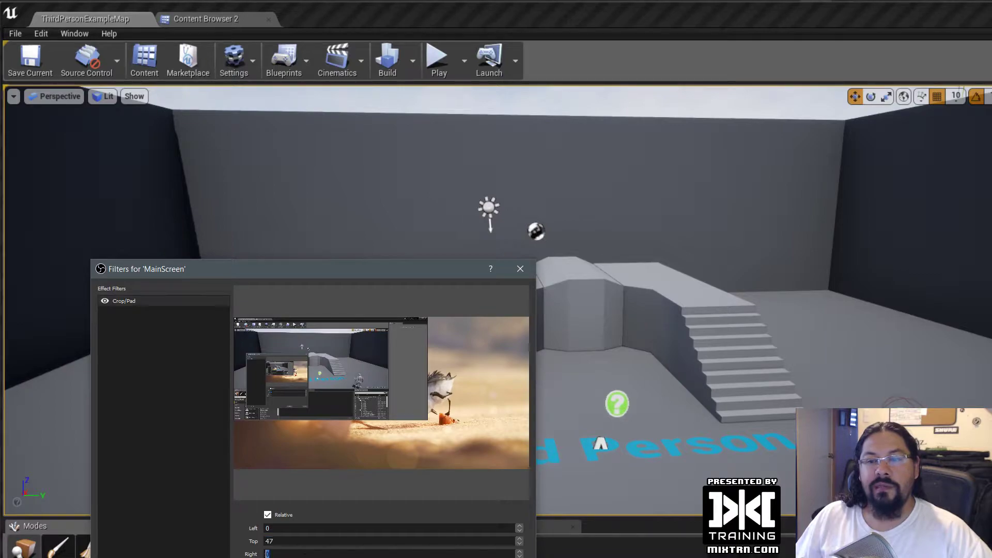
# Try right crop values of -200, 200 and -500 in the MainScreen source's Crop/Pad filter
pyautogui.write('-')
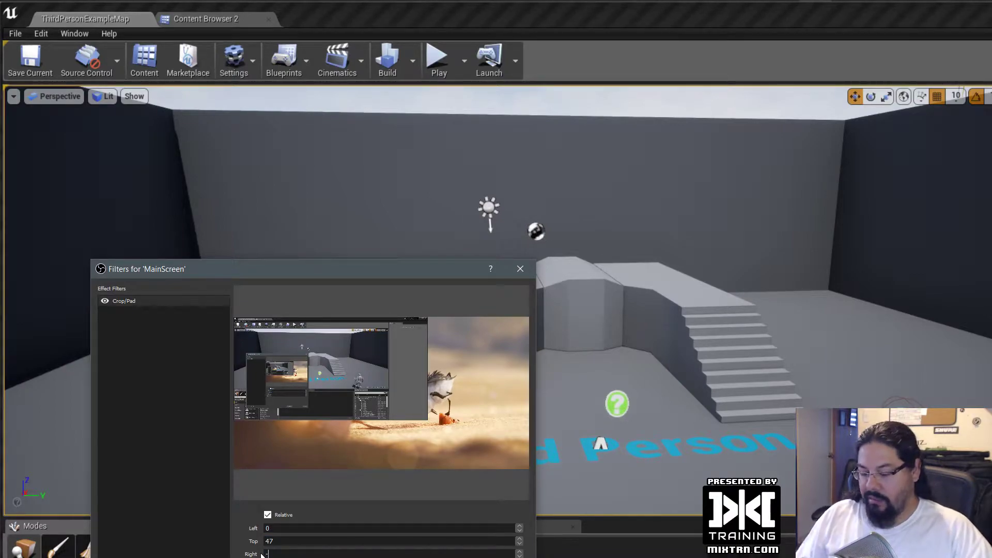
pyautogui.write('200')
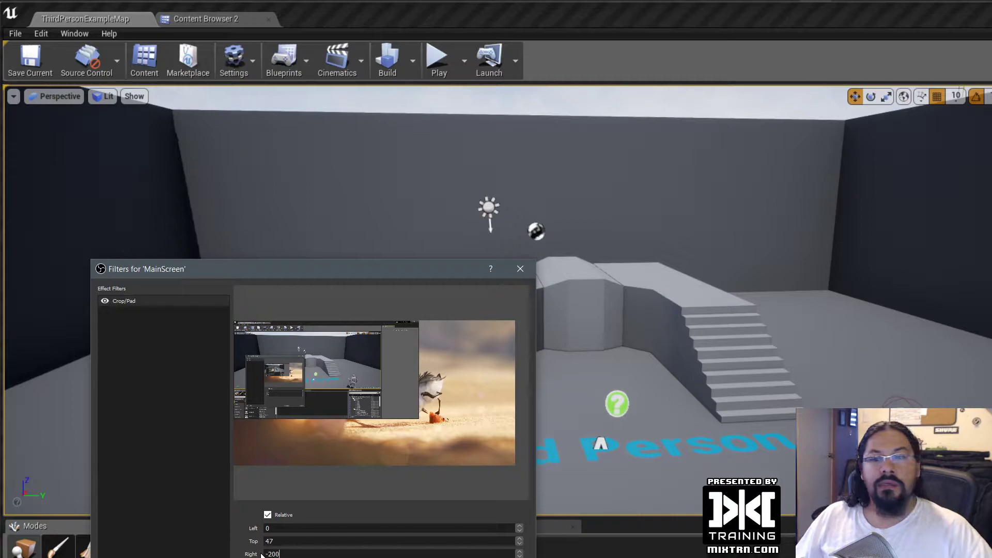
pyautogui.moveTo(288, 555); pyautogui.dragTo(245, 557)
pyautogui.write('200')
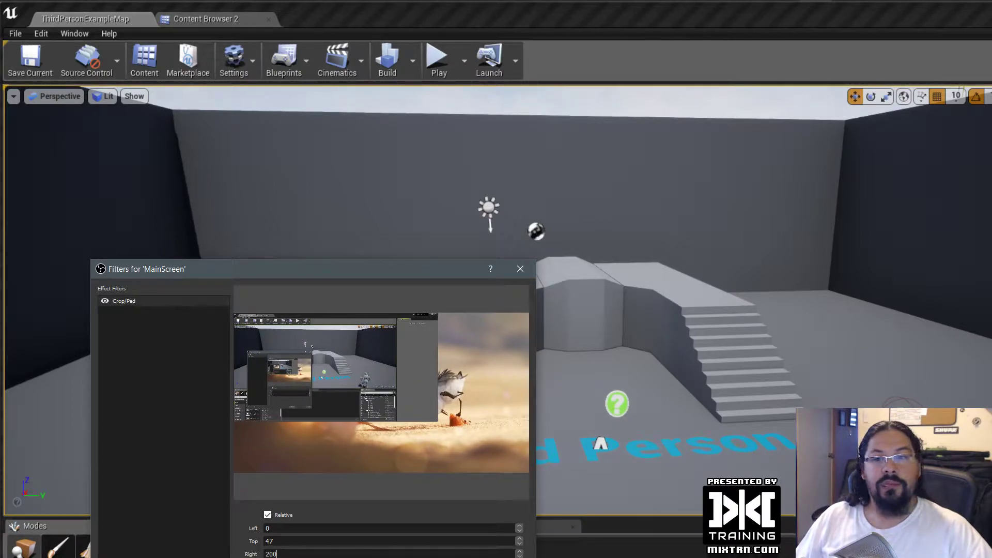
pyautogui.moveTo(409, 555); pyautogui.dragTo(224, 552)
pyautogui.write('-500')
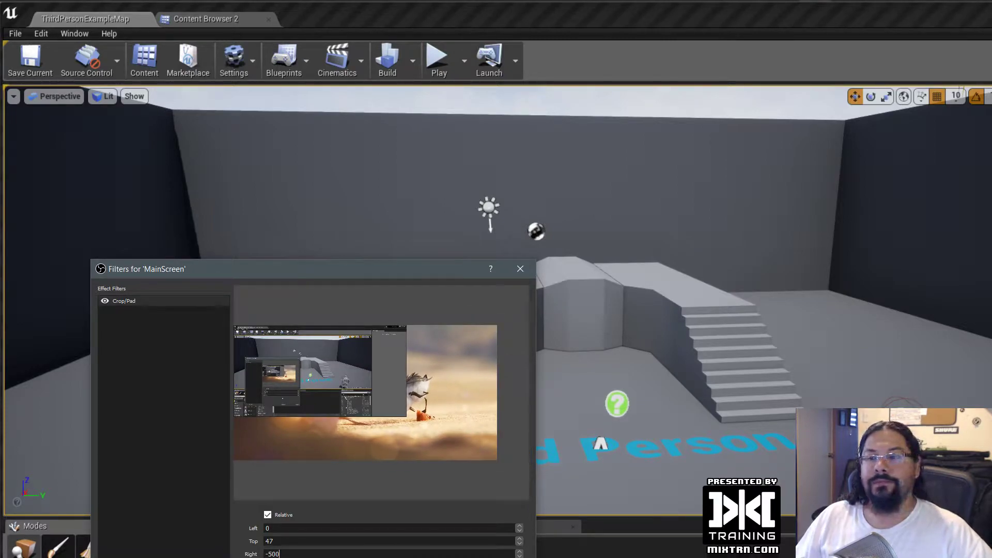
# Remove the Crop/Pad filter from the MainScreen source and close its filter settings
pyautogui.rightClick(123, 303)
pyautogui.click(144, 340)
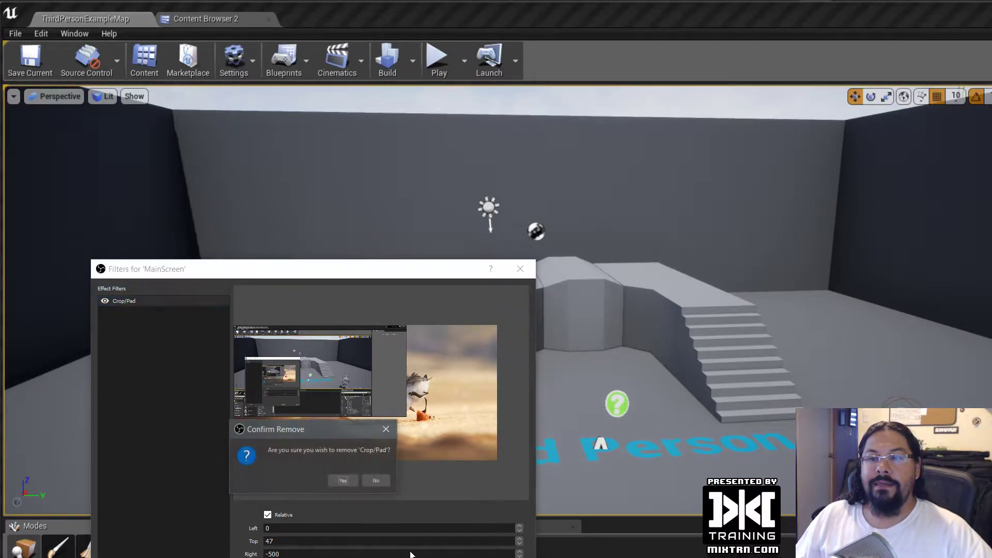
pyautogui.click(350, 480)
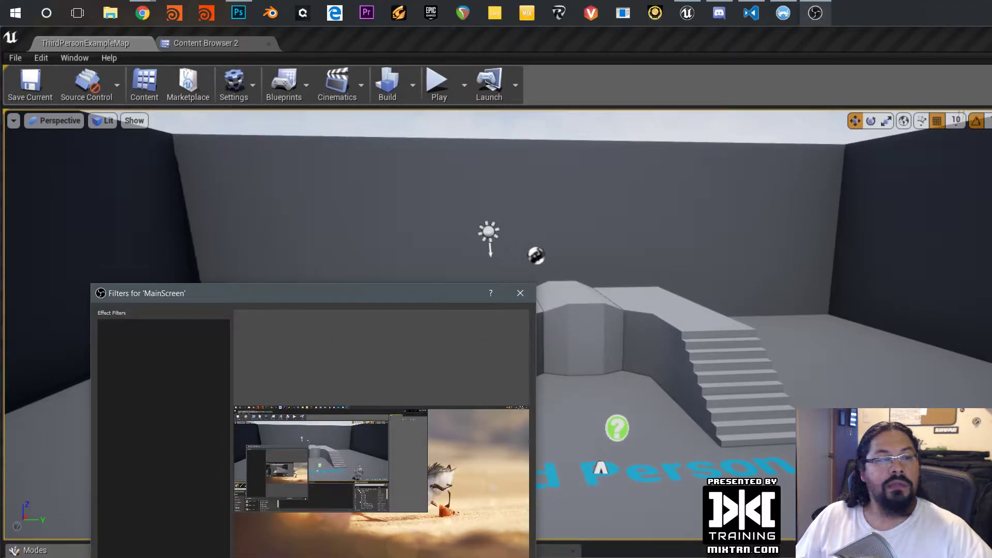
pyautogui.press('Escape')
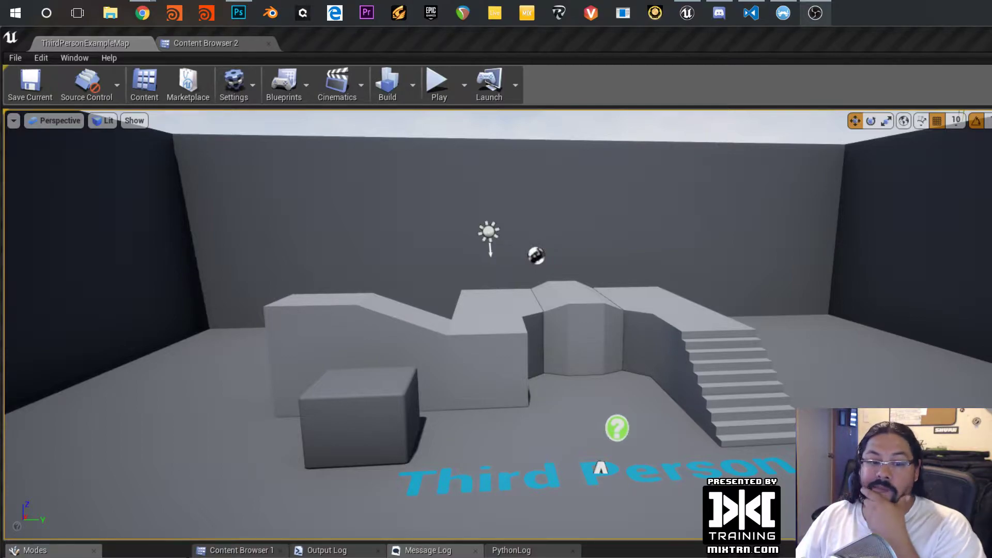
# Switch to OBS and open the choice of displays in the Display Capture source's properties
pyautogui.hotkey('alt', 'Tab')
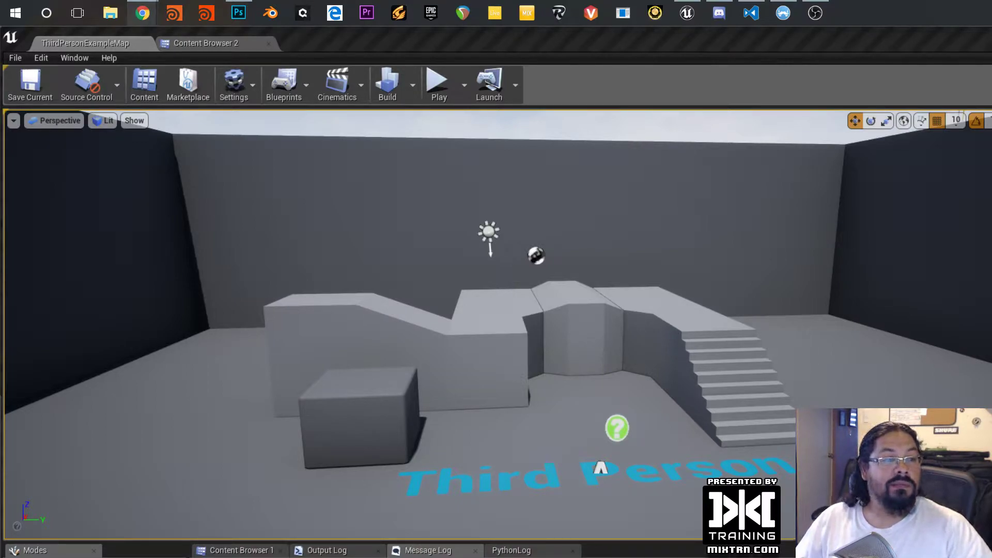
pyautogui.hotkey('alt', 'Tab')
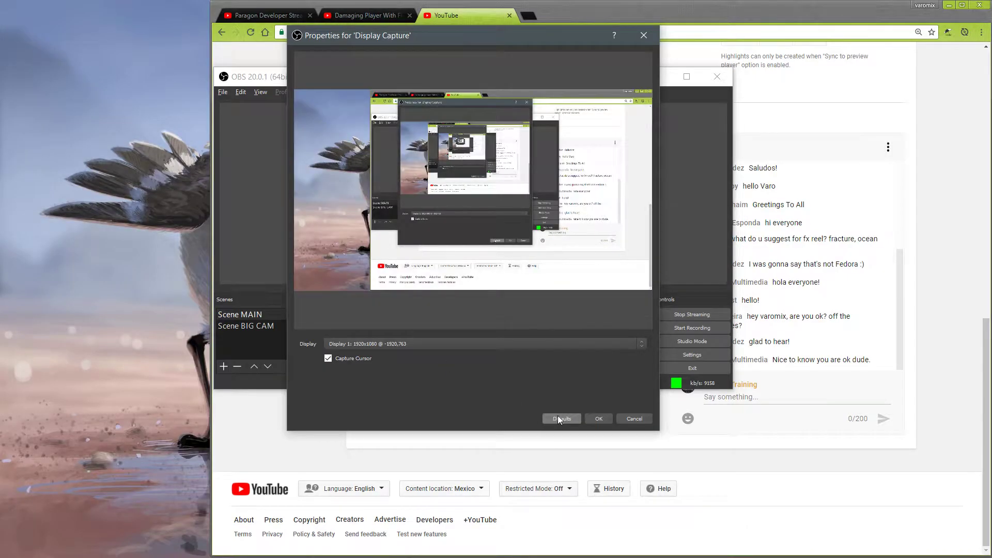
pyautogui.click(426, 345)
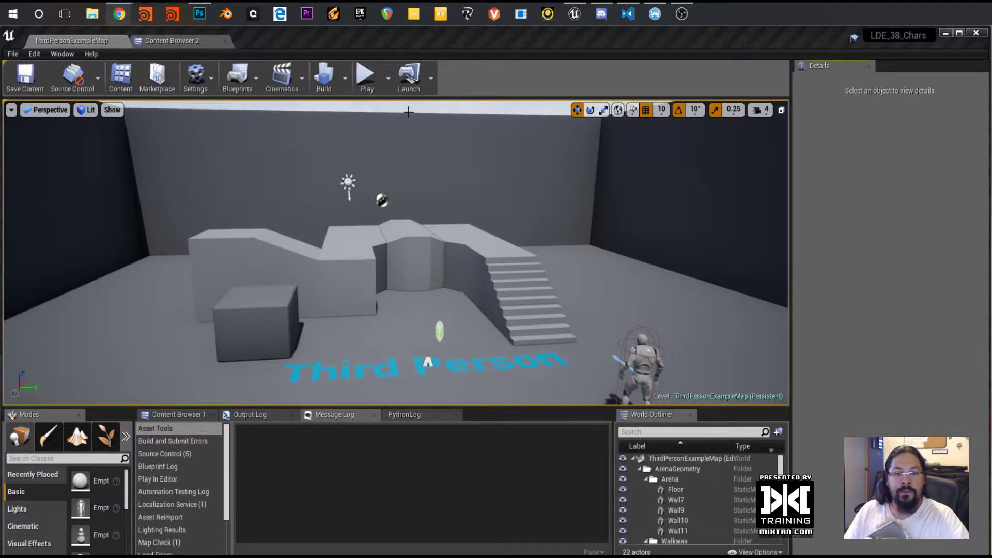
# Switch to Houdini and move and resize its window until it fills the captured screen area
pyautogui.click(146, 14)
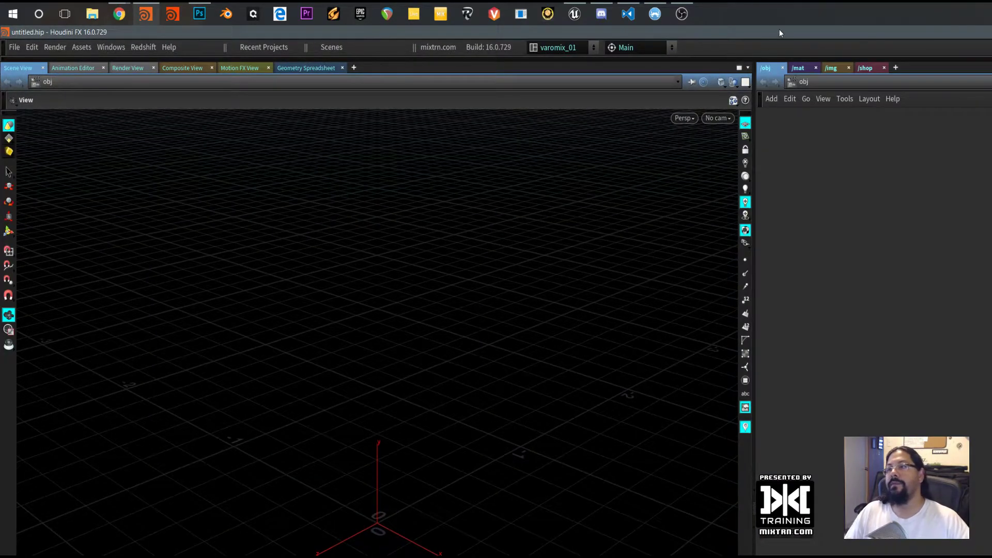
pyautogui.moveTo(777, 36); pyautogui.dragTo(578, 48)
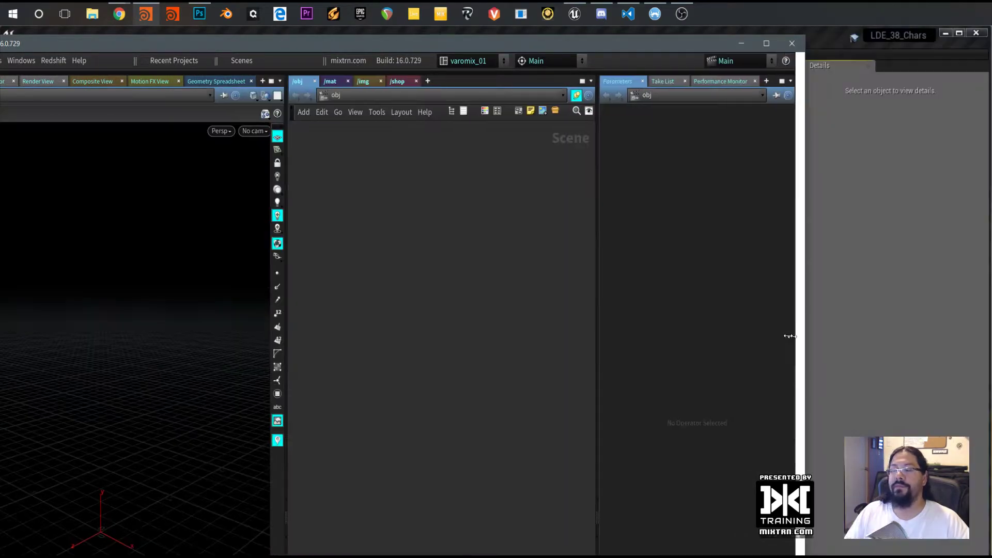
pyautogui.moveTo(378, 45); pyautogui.dragTo(468, 33)
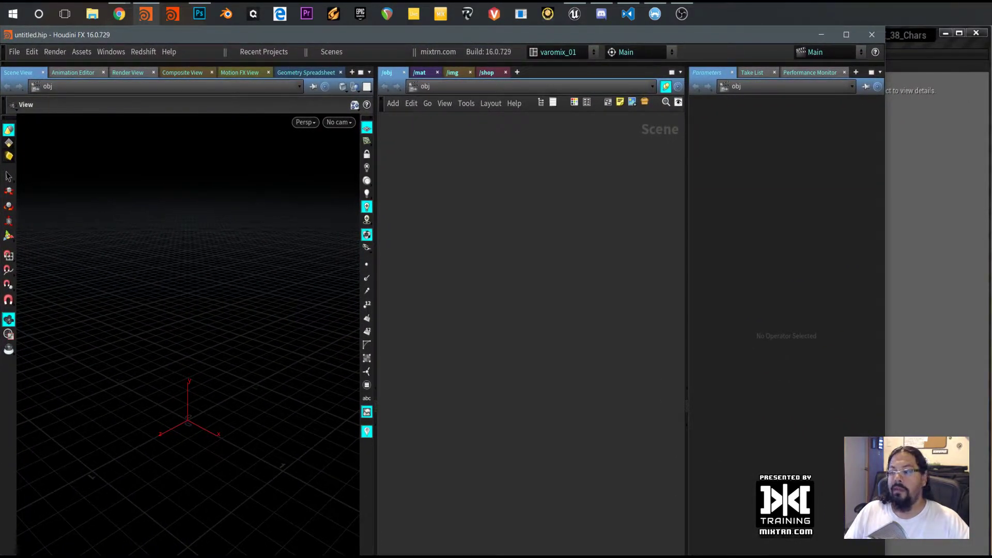
pyautogui.moveTo(886, 557); pyautogui.dragTo(990, 557)
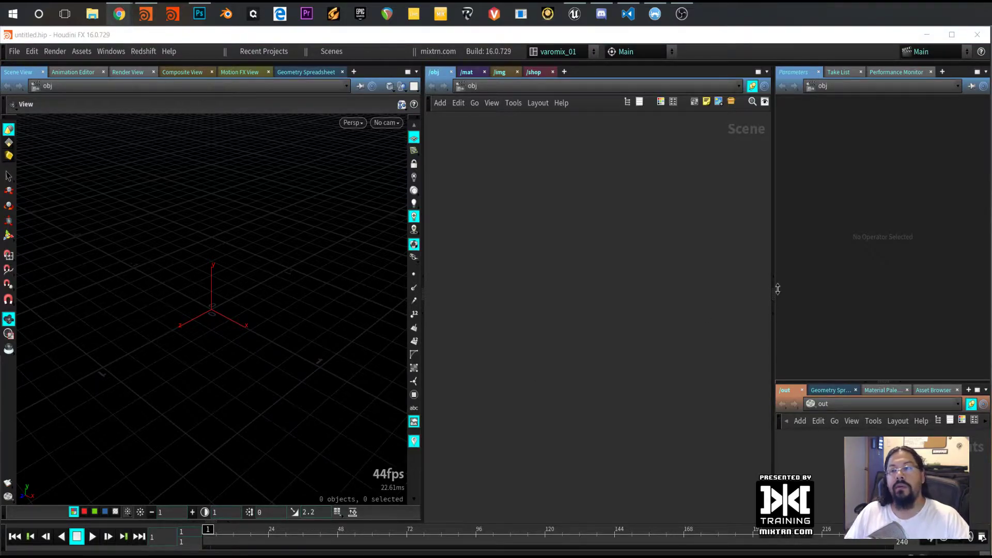
# Add a Simple Female character to the scene and reposition its node in the object network
pyautogui.click(585, 283)
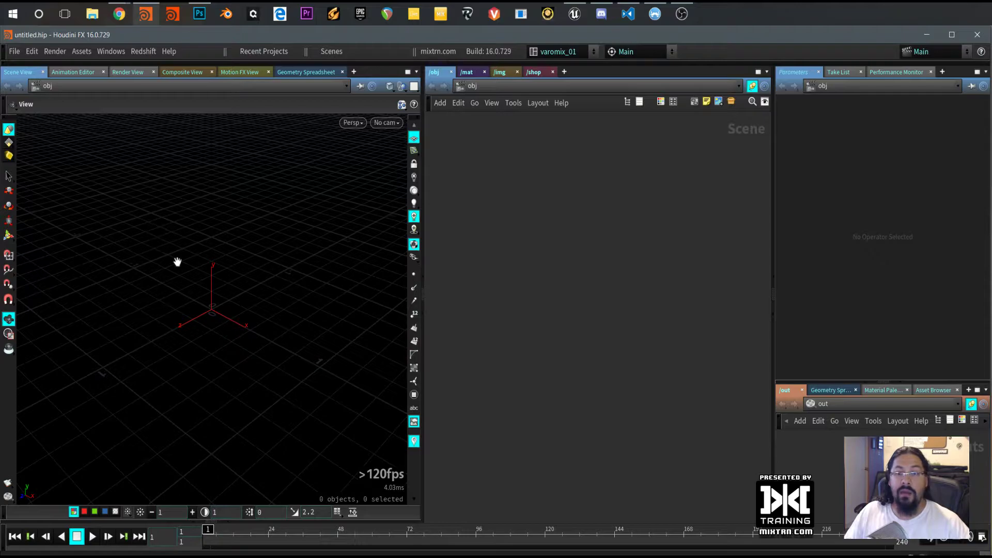
pyautogui.press('Tab')
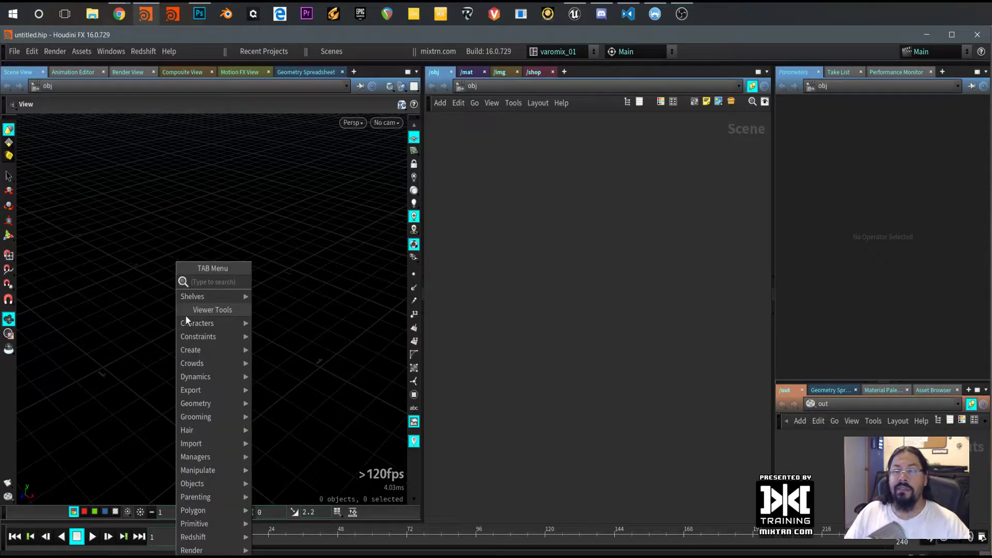
pyautogui.moveTo(212, 324)
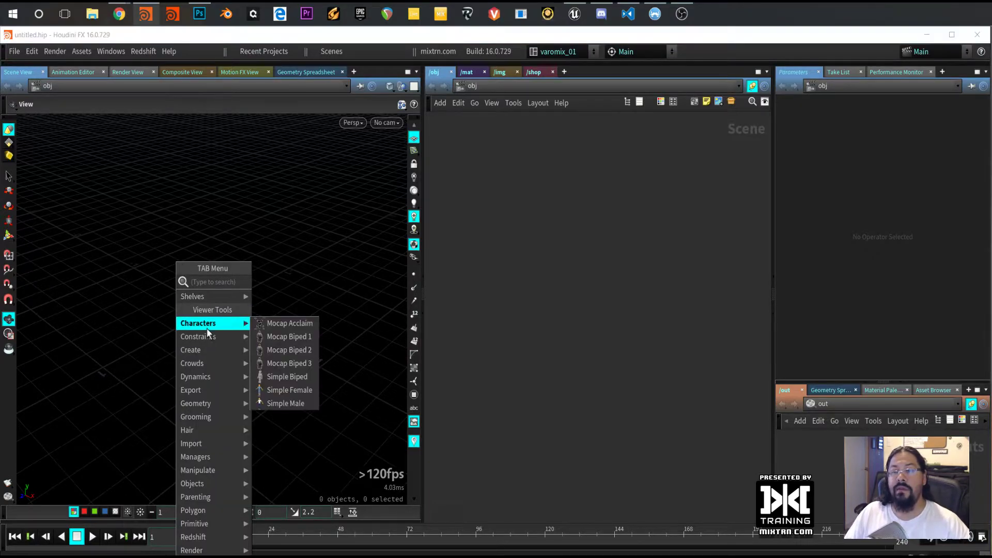
pyautogui.click(291, 391)
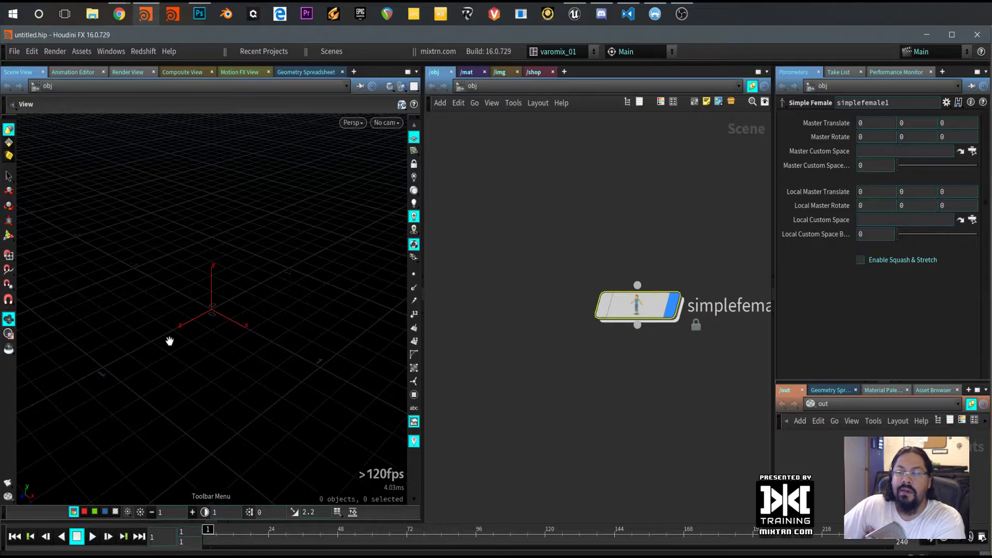
pyautogui.moveTo(295, 232); pyautogui.dragTo(294, 327, button='middle')
pyautogui.moveTo(294, 327); pyautogui.dragTo(273, 324, button='right')
pyautogui.moveTo(273, 324); pyautogui.dragTo(305, 298)
pyautogui.moveTo(646, 299); pyautogui.dragTo(594, 252)
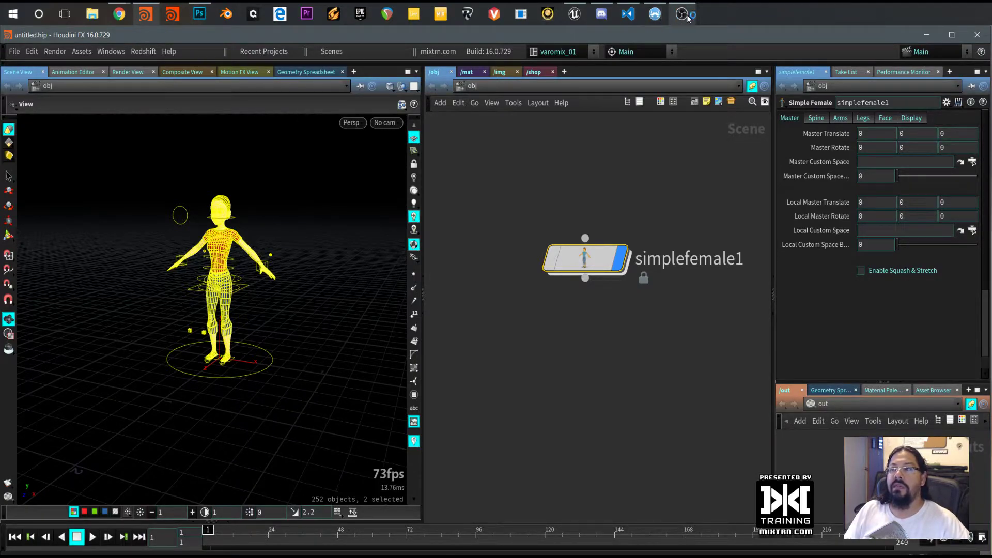
# Switch to Photoshop, close YT_thumbnail_v02.psd, and return to Houdini
pyautogui.click(199, 13)
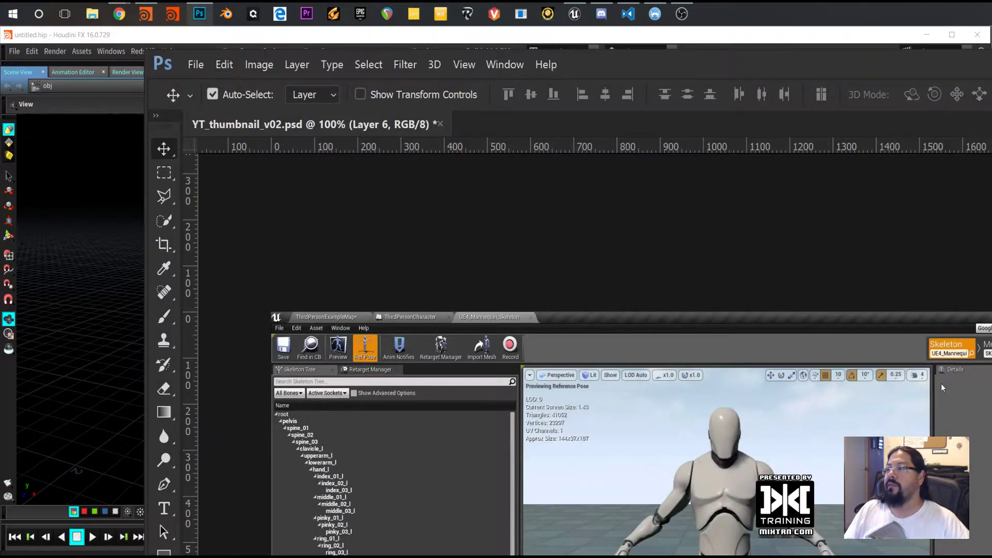
pyautogui.hotkey('ctrl', 'w')
pyautogui.click(815, 407)
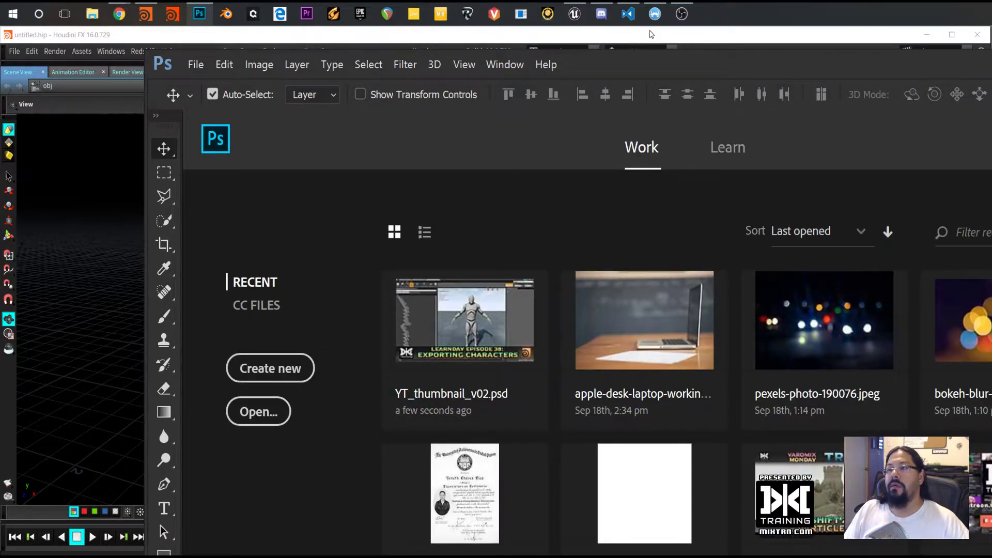
pyautogui.click(663, 39)
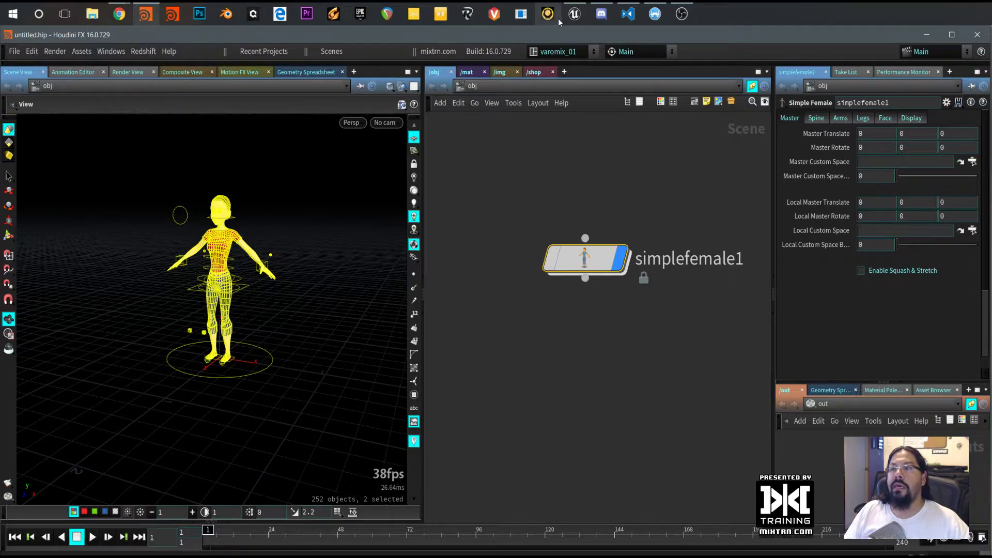
# Switch to Unreal Editor and play-test ThirdPersonExampleMap by running and jumping with the mannequin, ending with the play session stopped
pyautogui.click(574, 14)
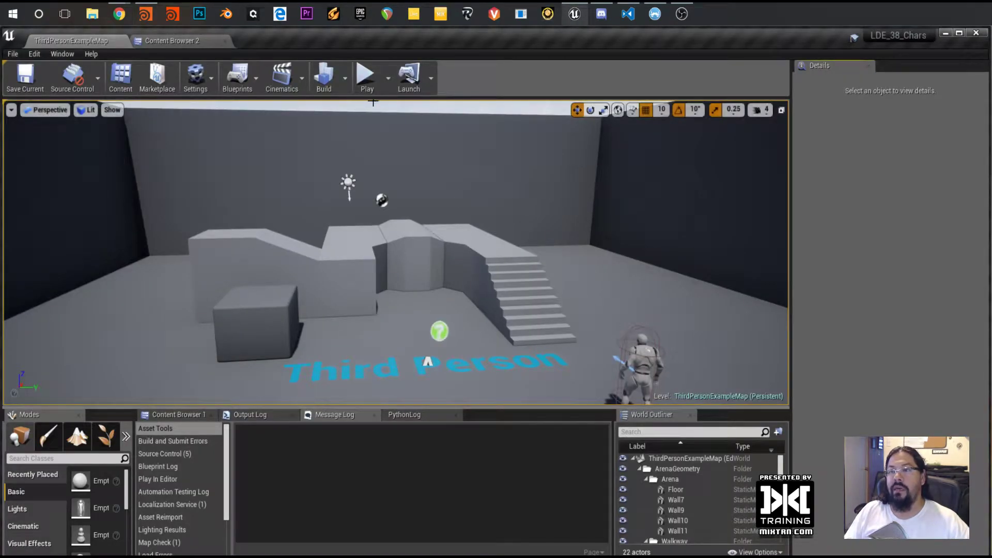
pyautogui.click(367, 78)
pyautogui.click(602, 352)
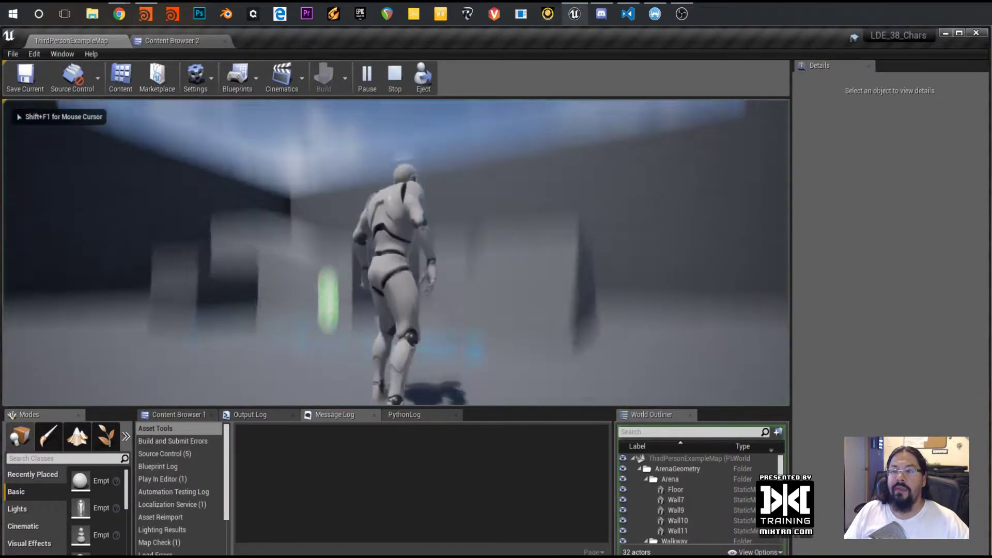
pyautogui.press('w')
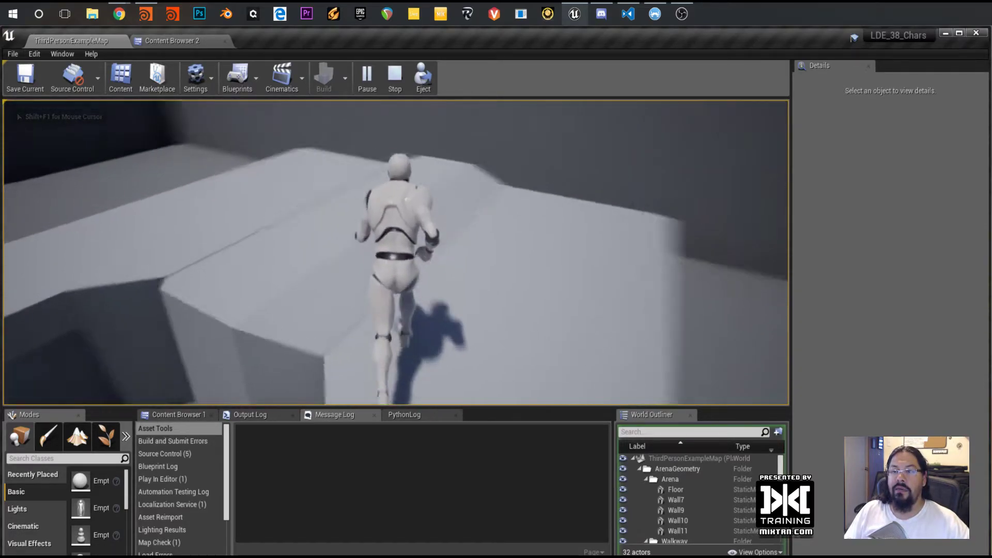
pyautogui.press('space')
pyautogui.press('space')
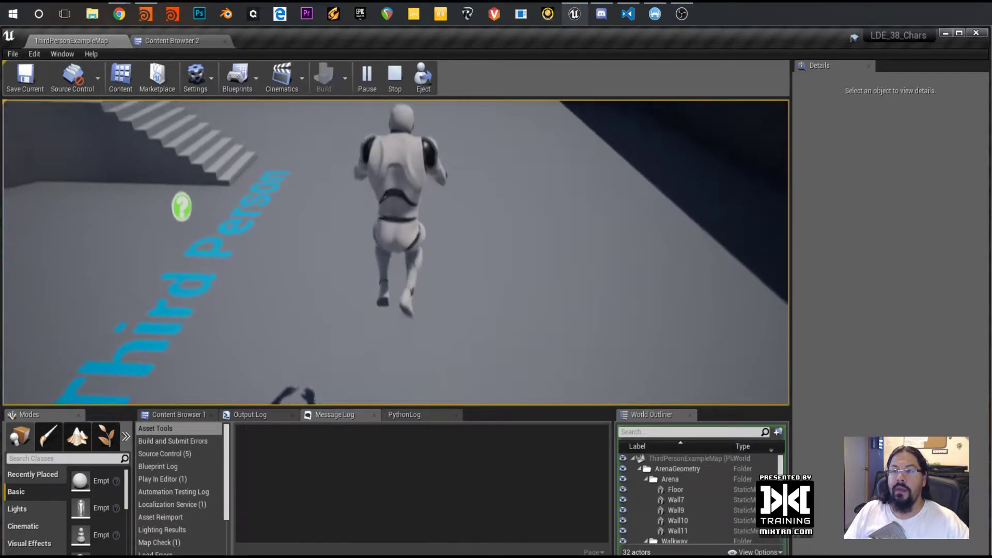
pyautogui.press('space')
pyautogui.press('Escape')
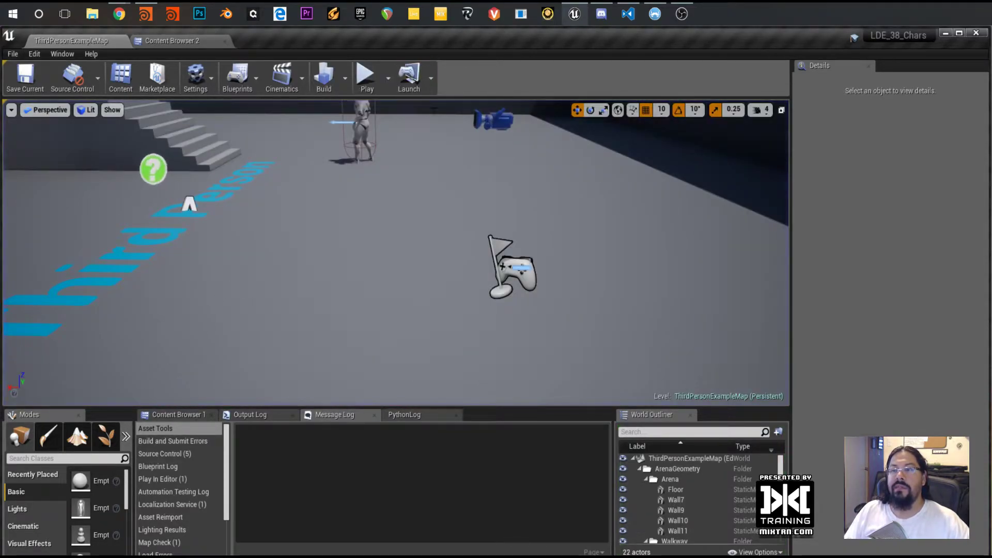
# Select the third-person character in the level and open the Mannequin Animations folder in Content Browser 2
pyautogui.click(366, 124)
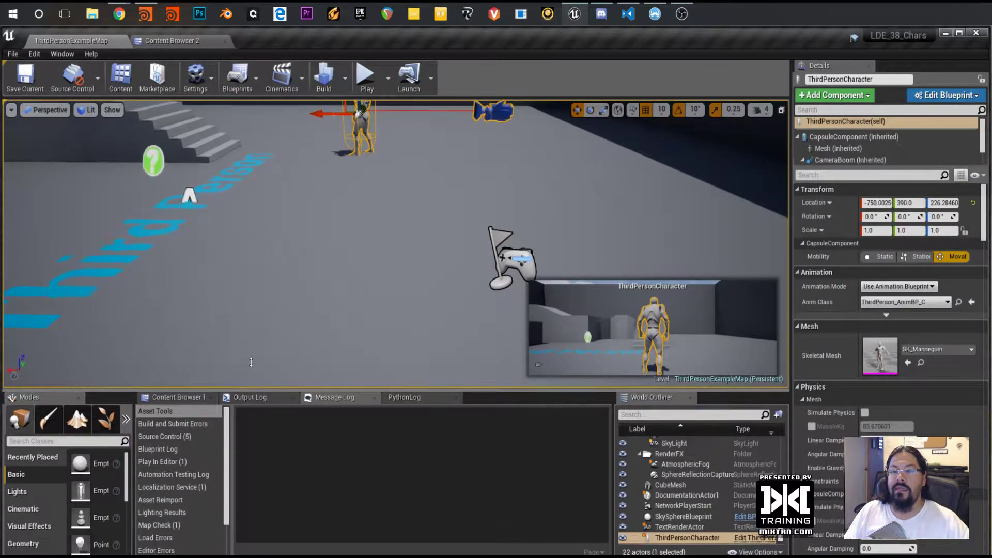
pyautogui.click(181, 40)
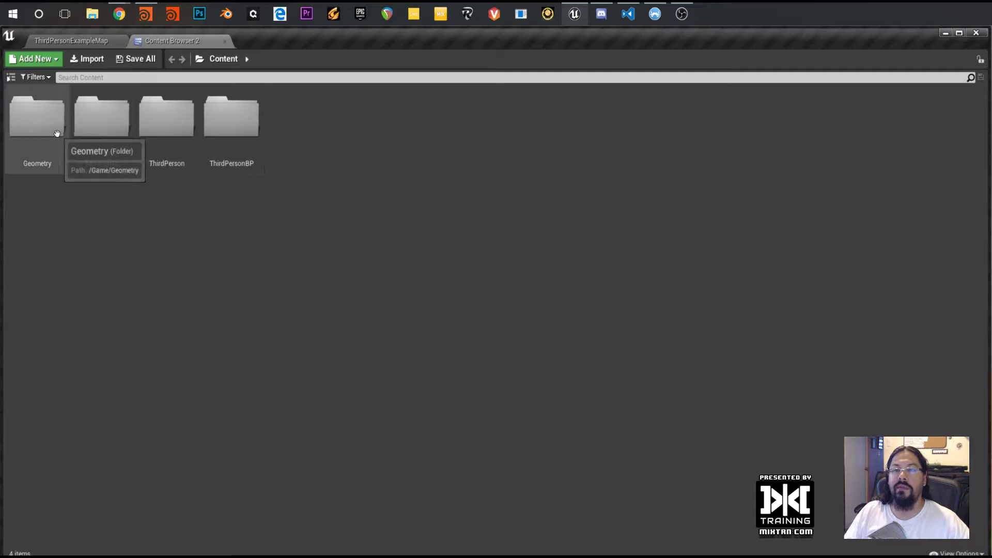
pyautogui.doubleClick(107, 134)
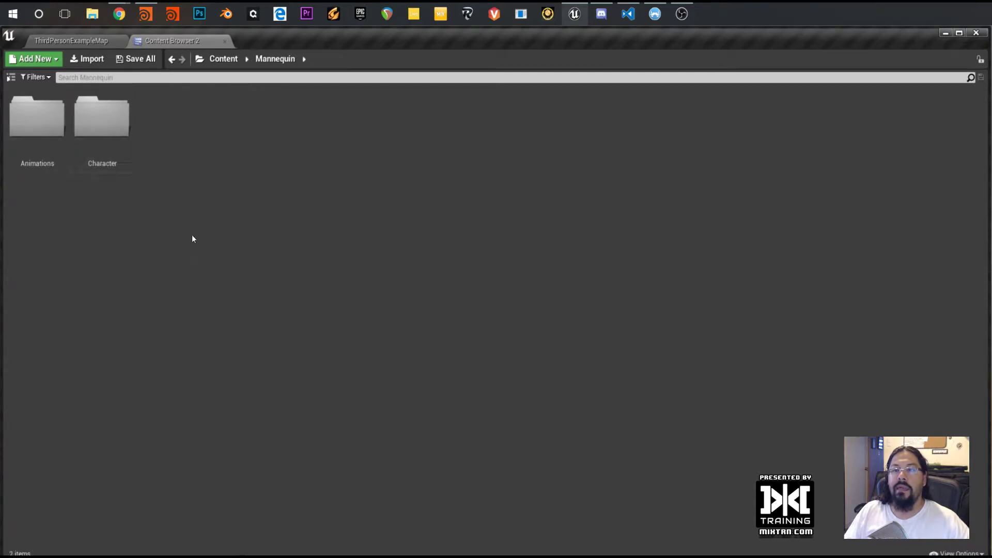
pyautogui.doubleClick(47, 124)
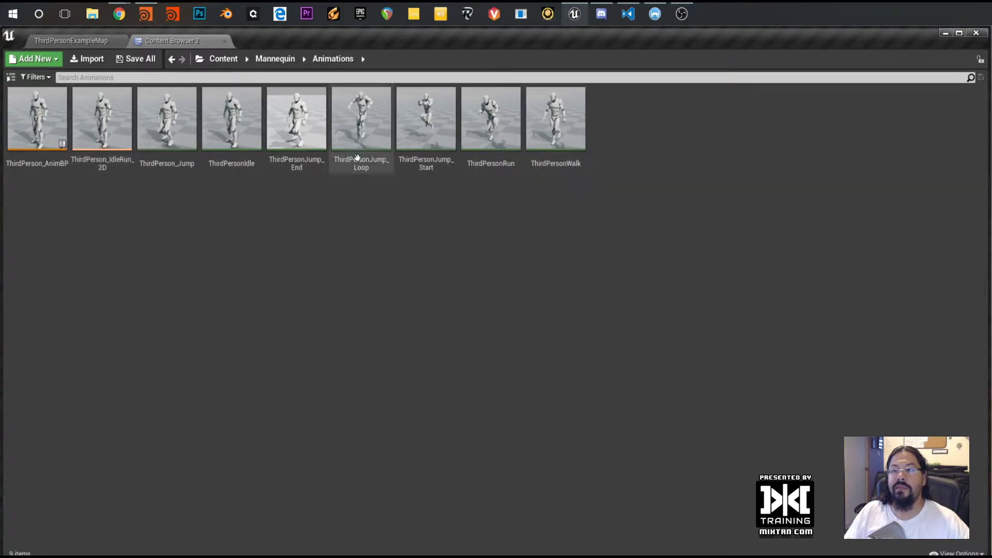
# Open the ThirdPersonIdle animation as a docked editor and frame the full mannequin in its preview
pyautogui.doubleClick(233, 122)
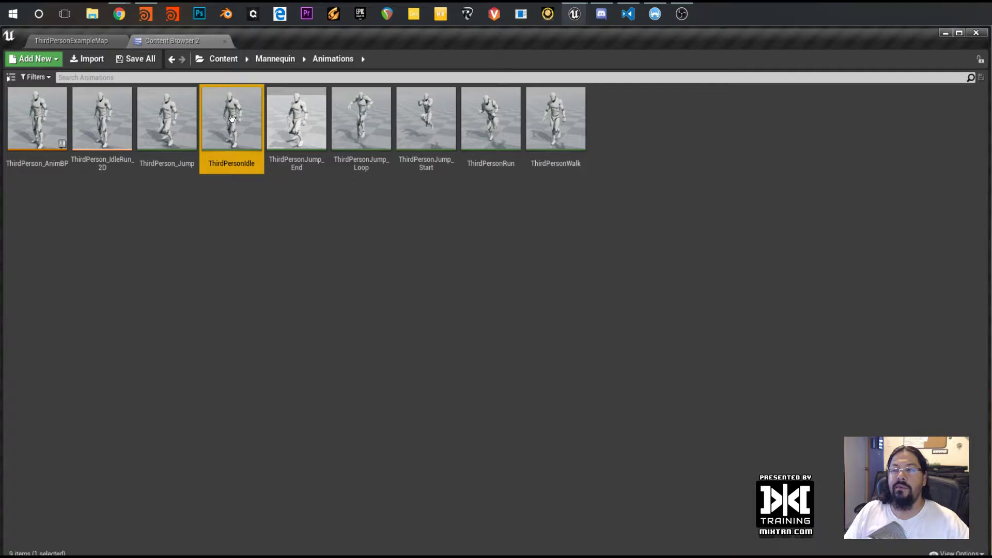
pyautogui.moveTo(460, 281); pyautogui.dragTo(266, 44)
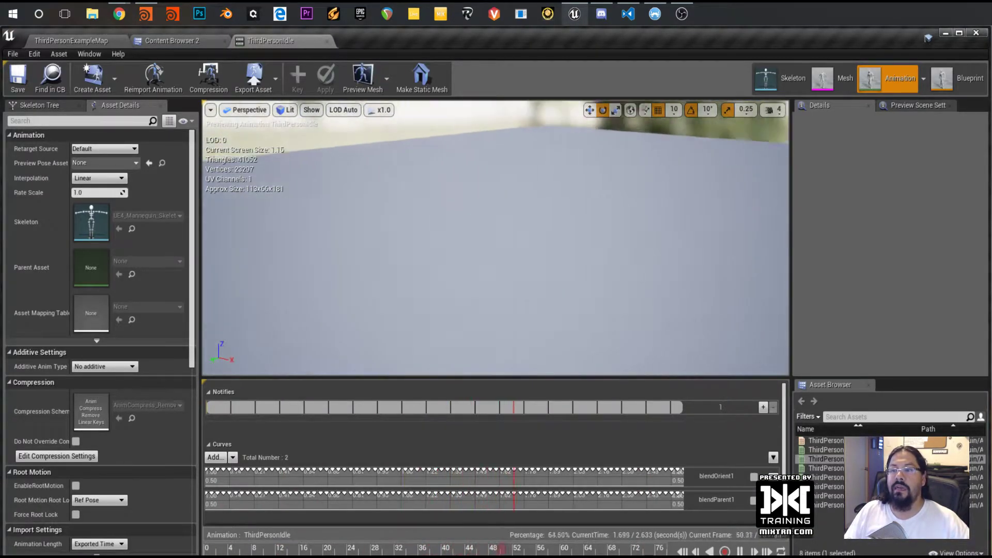
pyautogui.click(536, 253)
pyautogui.moveTo(536, 253); pyautogui.dragTo(535, 414)
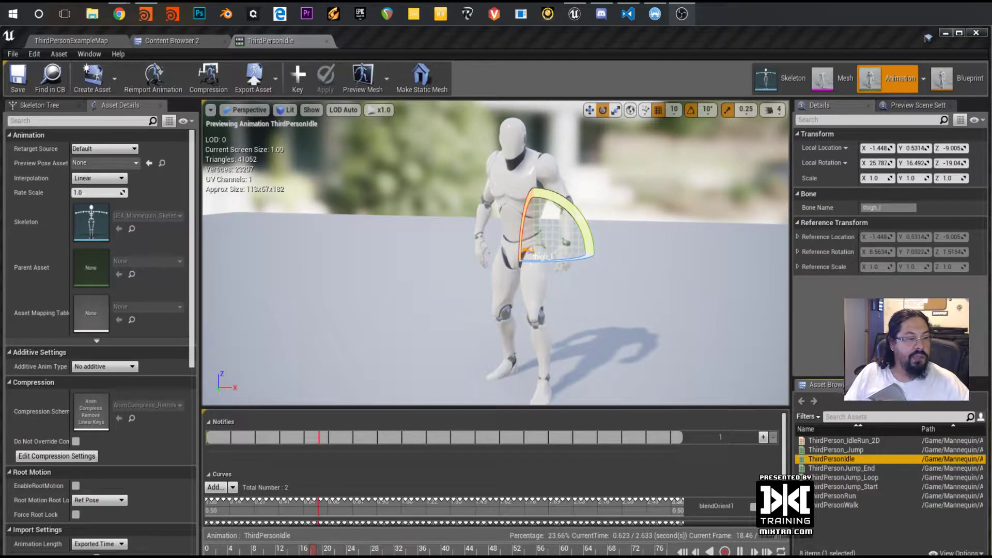
# Preview the mannequin's jump end, start and loop, run, walk and ThirdPerson_Jump animations and the ThirdPerson_IdleRun_2D blend space
pyautogui.click(838, 469)
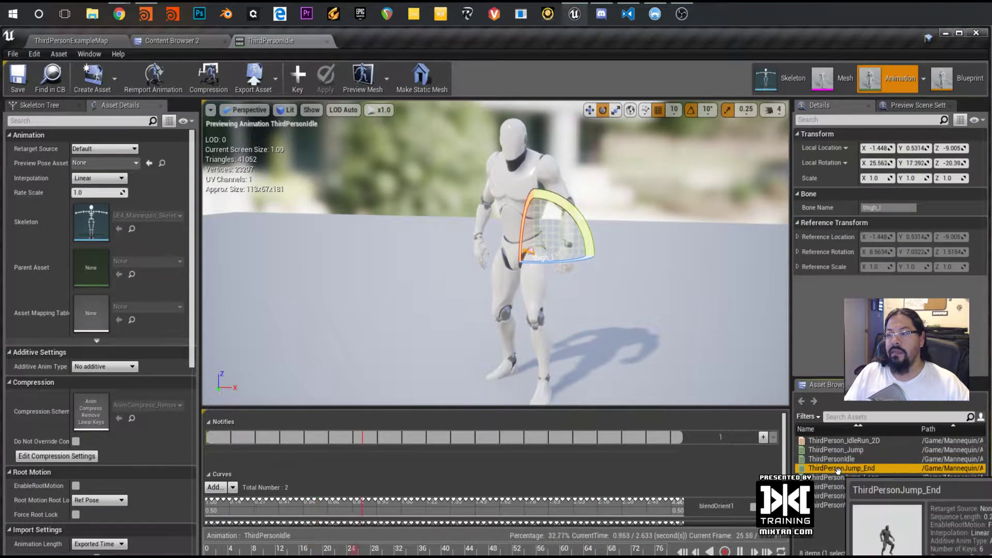
pyautogui.doubleClick(839, 469)
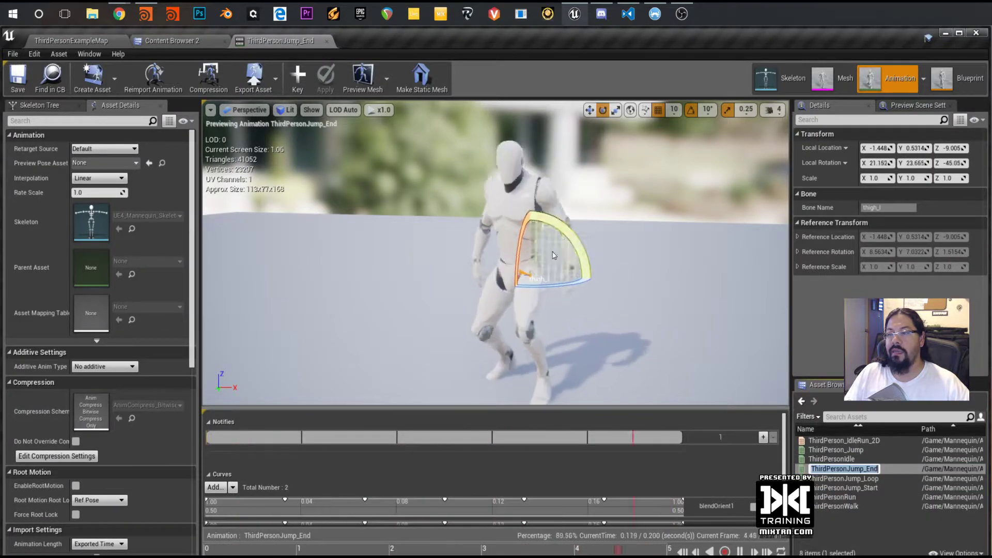
pyautogui.doubleClick(866, 487)
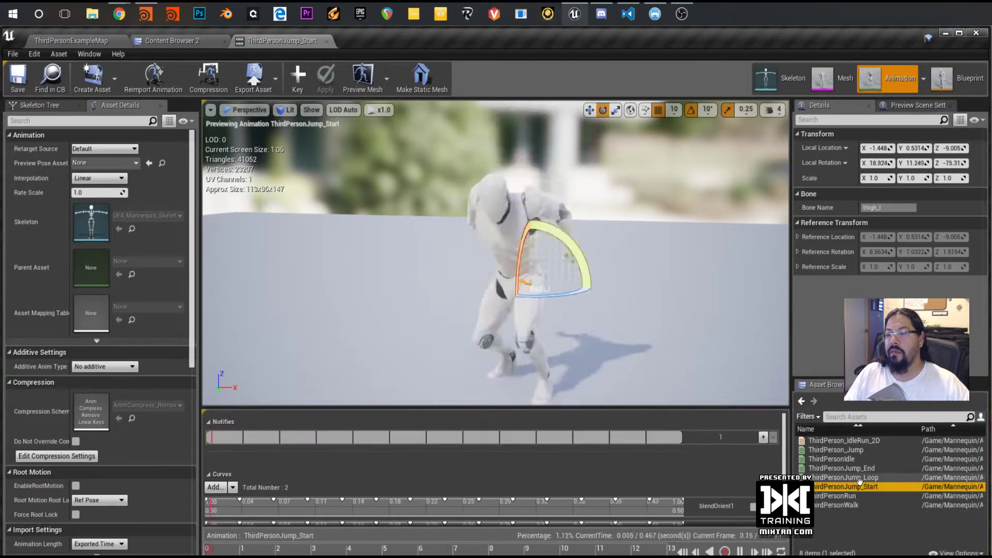
pyautogui.doubleClick(857, 478)
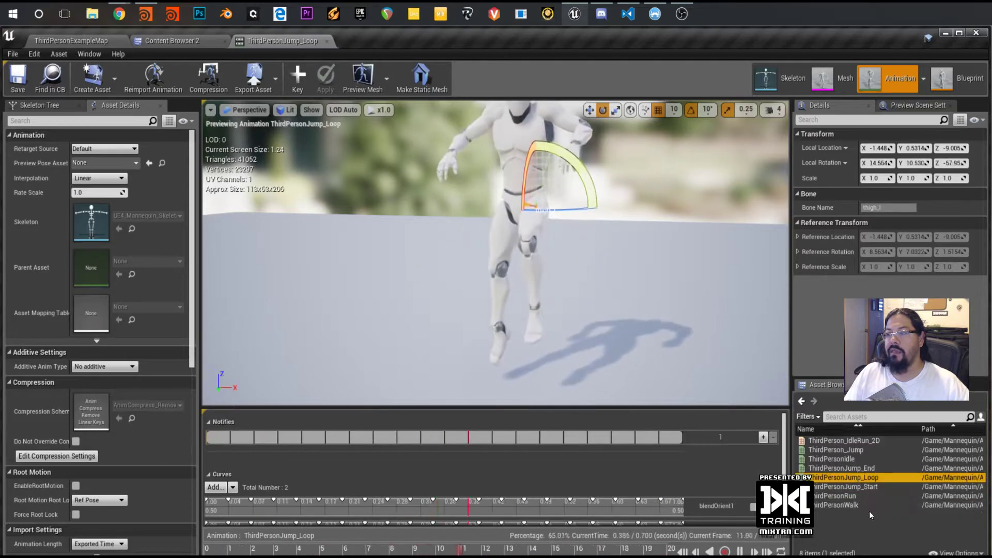
pyautogui.doubleClick(842, 497)
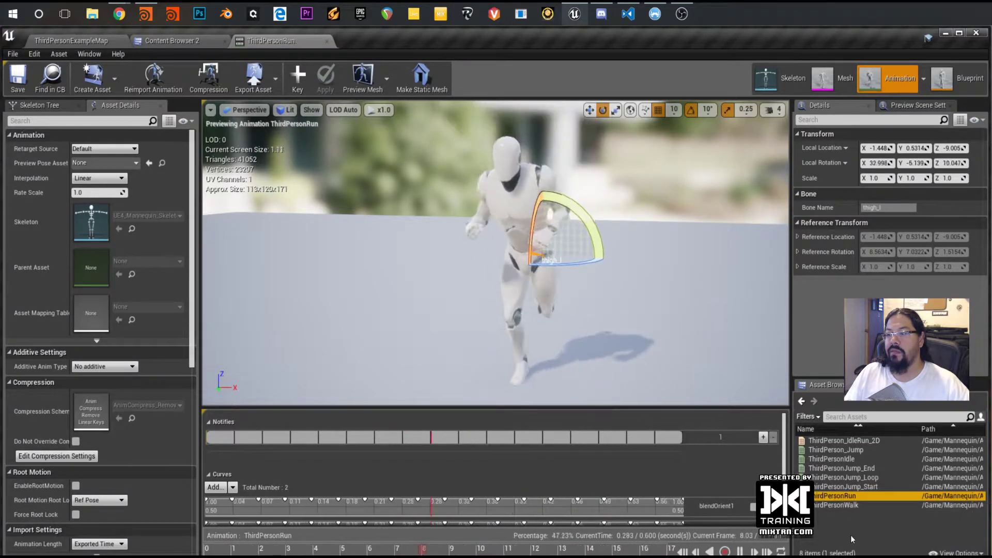
pyautogui.doubleClick(836, 506)
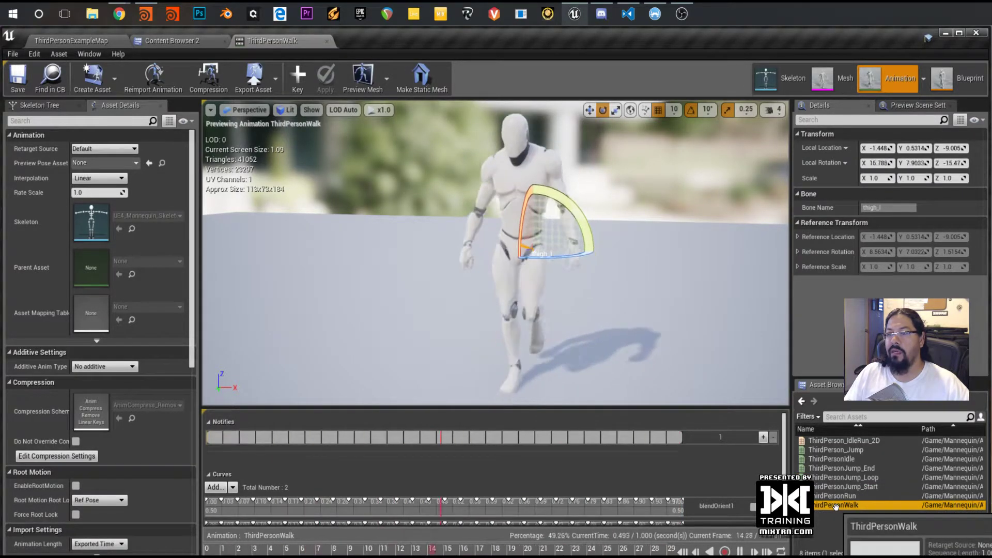
pyautogui.doubleClick(836, 450)
pyautogui.click(858, 441)
pyautogui.doubleClick(857, 441)
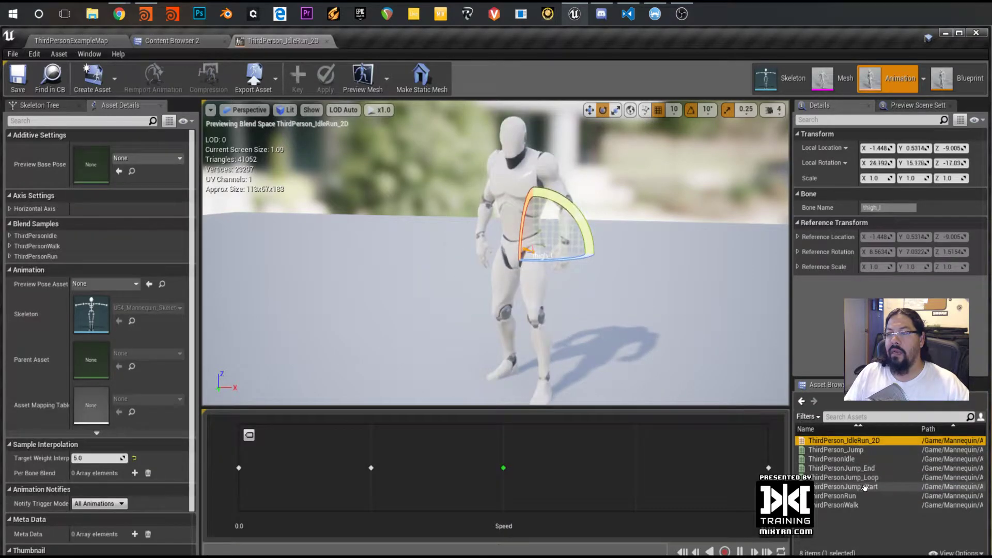
# Reopen the ThirdPersonIdle animation, try rotating the mannequin's left thigh bone, and inspect the pose from another angle
pyautogui.doubleClick(832, 459)
pyautogui.moveTo(572, 307)
pyautogui.mouseDown()
pyautogui.moveTo(509, 307)
pyautogui.moveTo(582, 305)
pyautogui.mouseUp()
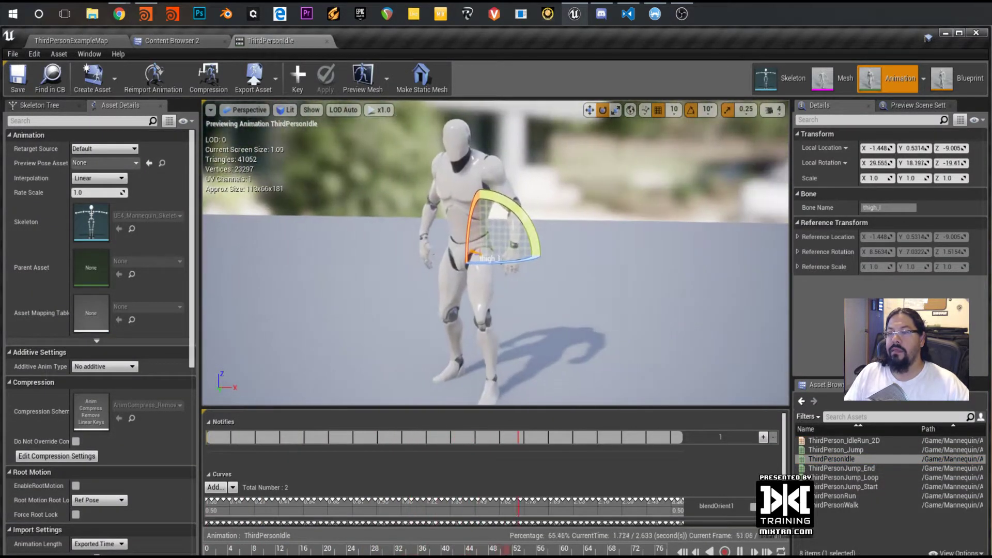
pyautogui.moveTo(513, 261); pyautogui.dragTo(534, 281)
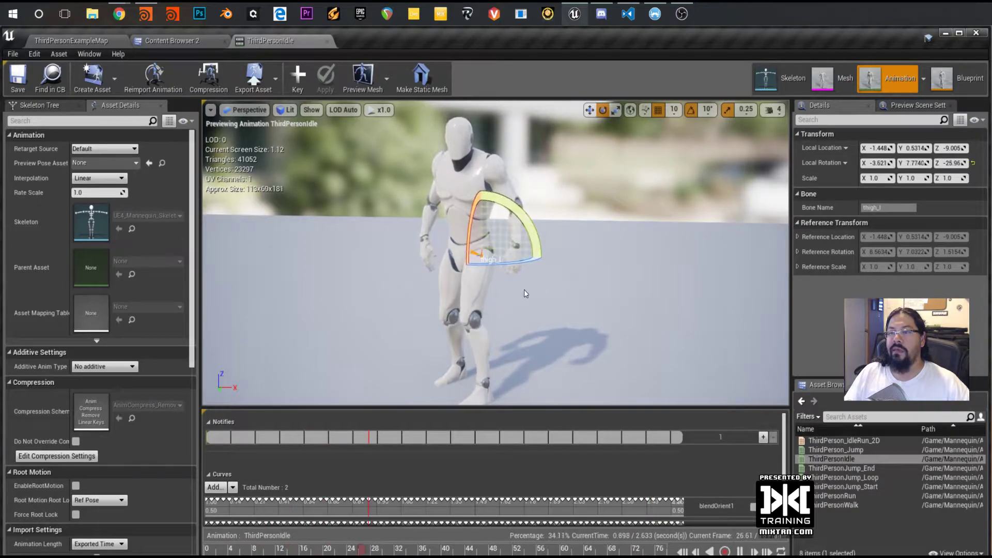
pyautogui.moveTo(475, 305)
pyautogui.keyDown('alt'); pyautogui.mouseDown()
pyautogui.moveTo(537, 316)
pyautogui.moveTo(413, 292)
pyautogui.moveTo(480, 330)
pyautogui.moveTo(483, 290)
pyautogui.mouseUp(); pyautogui.keyUp('alt')
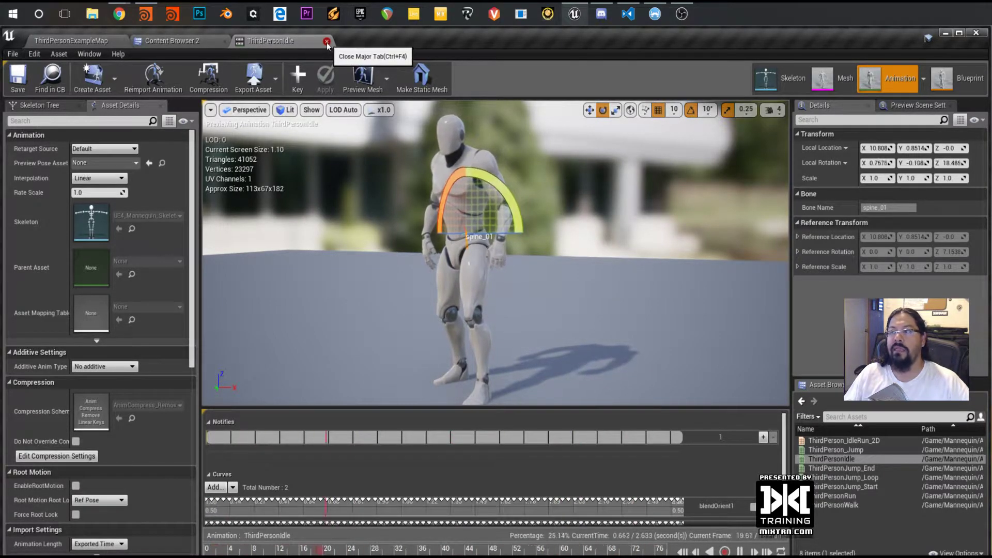
# Open the ThirdPerson_AnimBP blueprint and examine its Event Graph logic for IsInAir and Speed and its jump transition rules
pyautogui.click(941, 82)
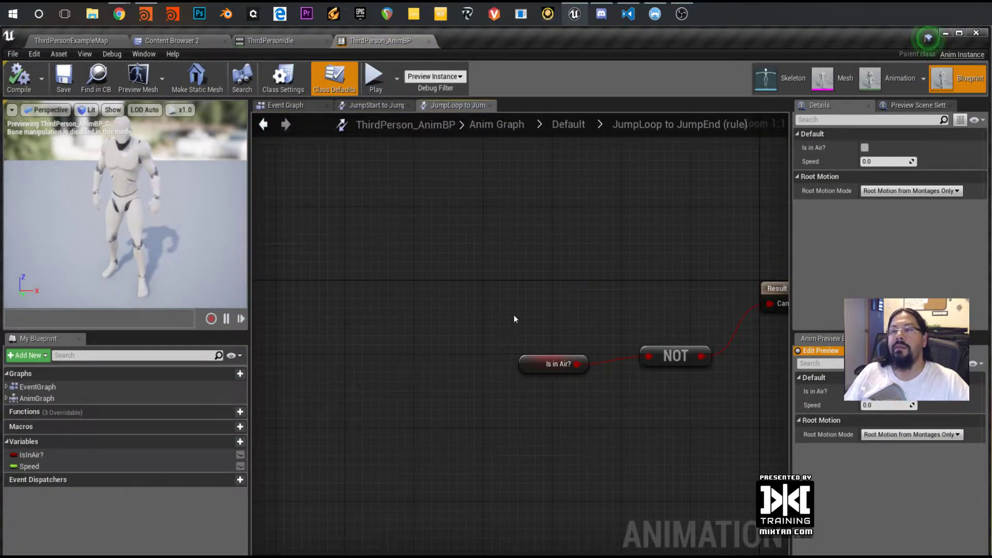
pyautogui.scroll(-3, 517, 315)
pyautogui.scroll(2, 511, 256)
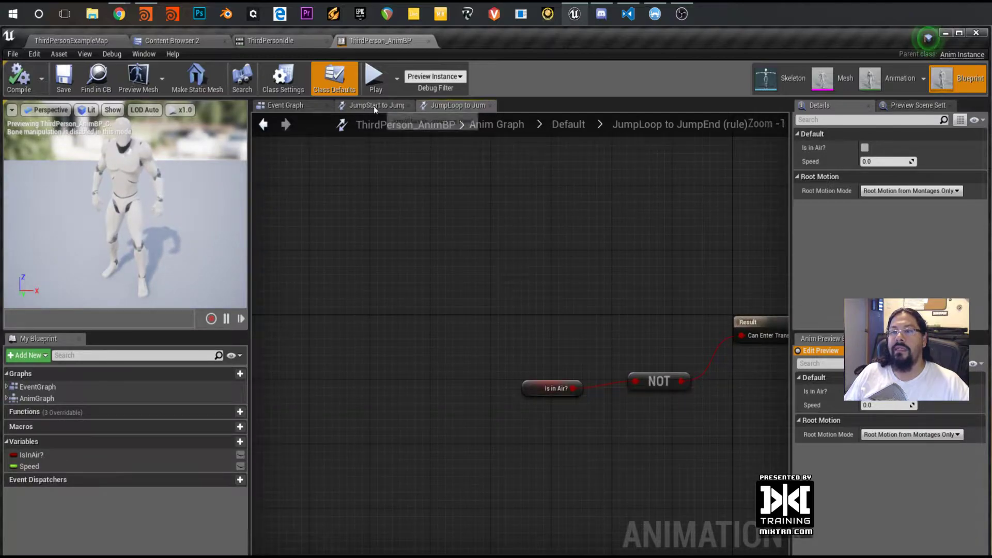
pyautogui.click(289, 105)
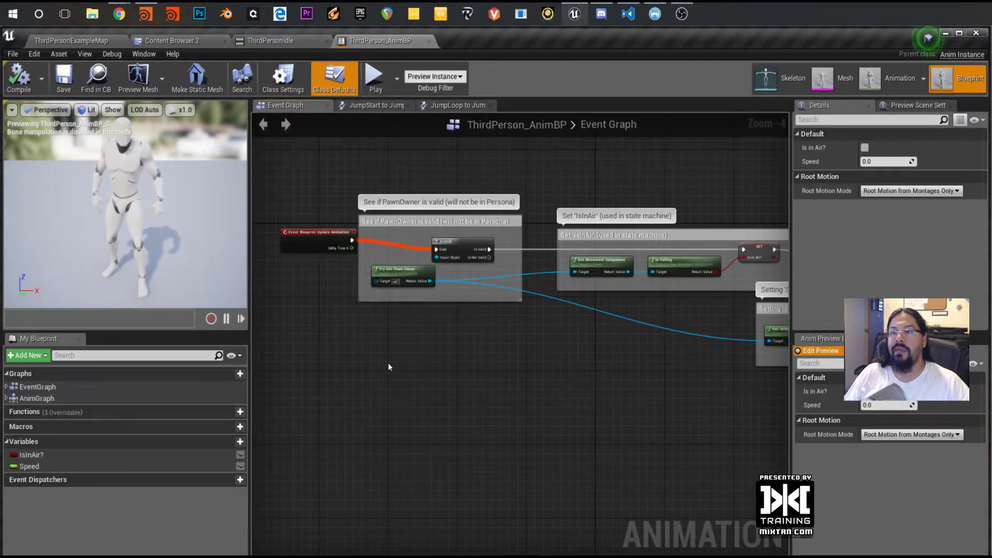
pyautogui.scroll(-2, 517, 387)
pyautogui.scroll(4, 515, 387)
pyautogui.moveTo(448, 299); pyautogui.dragTo(717, 436, button='right')
pyautogui.moveTo(636, 439); pyautogui.dragTo(355, 414, button='right')
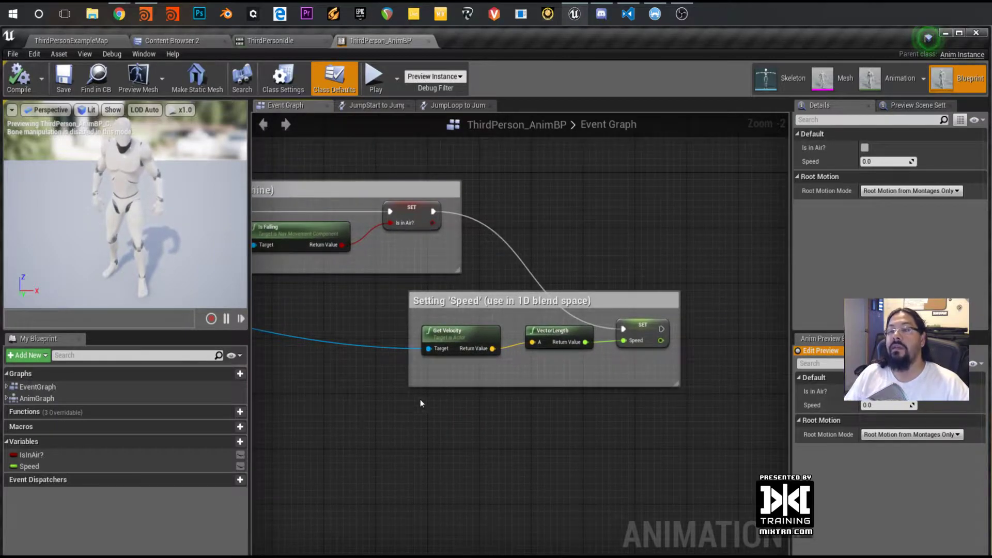
pyautogui.click(458, 336)
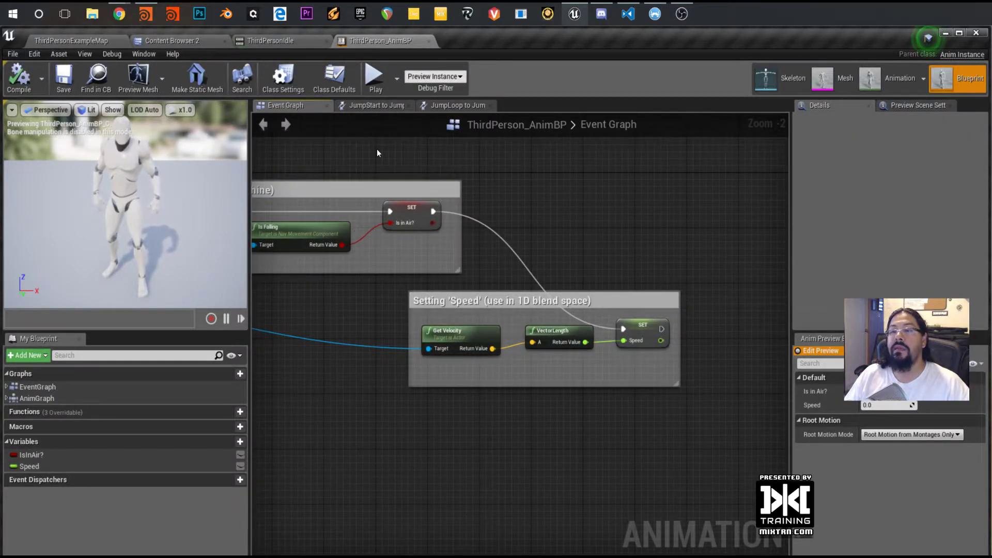
pyautogui.click(378, 106)
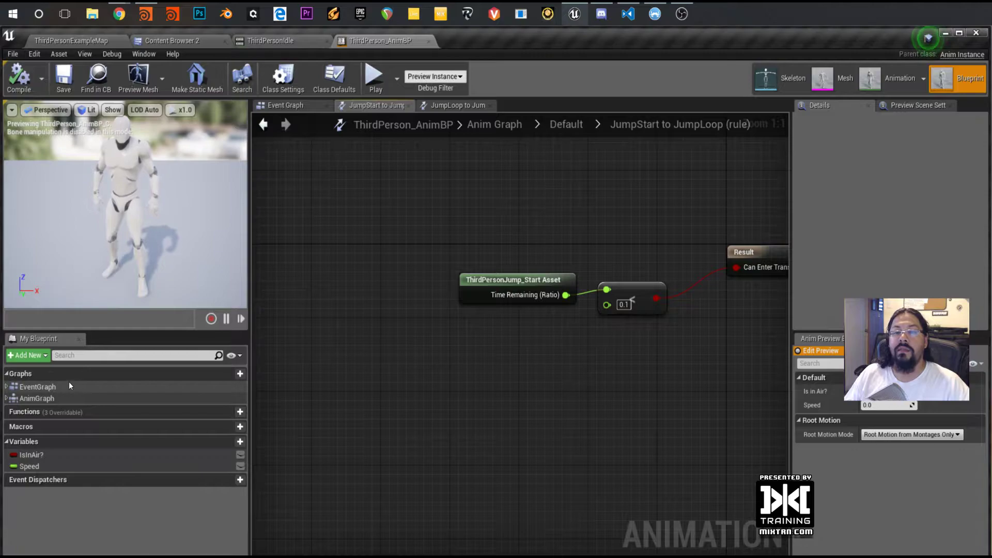
# In the AnimGraph, move the Final Animation Pose node closer to the Default state machine and open that state machine
pyautogui.click(44, 399)
pyautogui.doubleClick(48, 399)
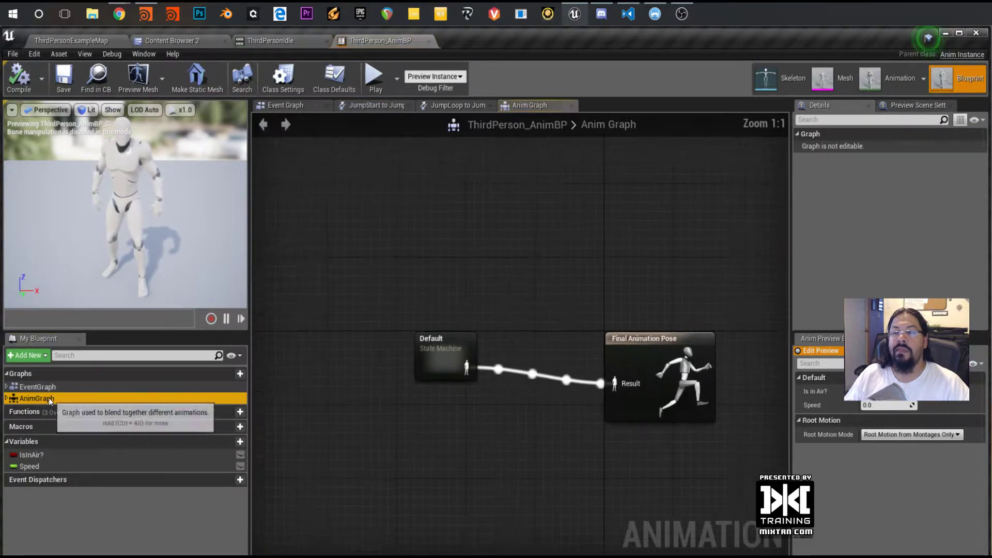
pyautogui.moveTo(675, 353); pyautogui.dragTo(621, 332)
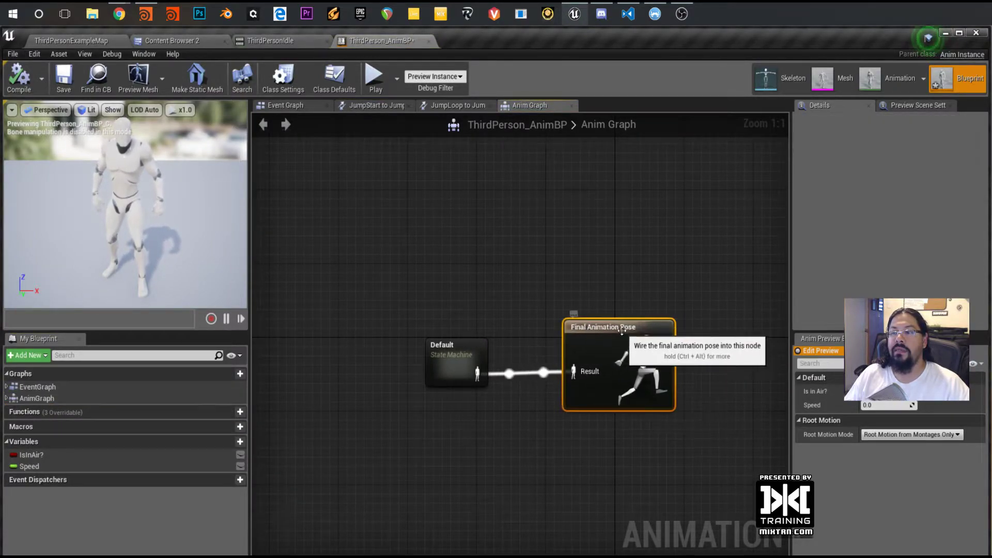
pyautogui.doubleClick(452, 362)
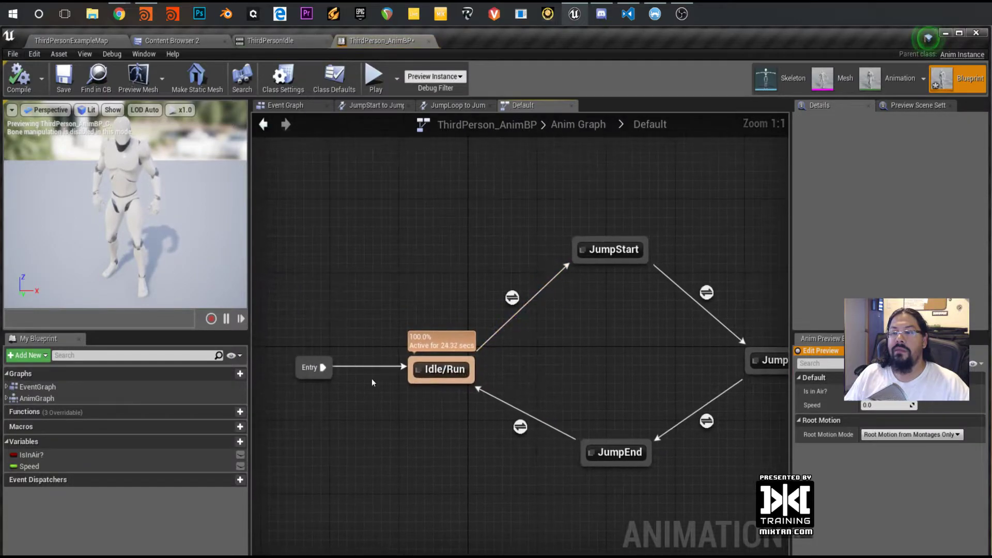
pyautogui.moveTo(624, 394); pyautogui.dragTo(583, 379, button='right')
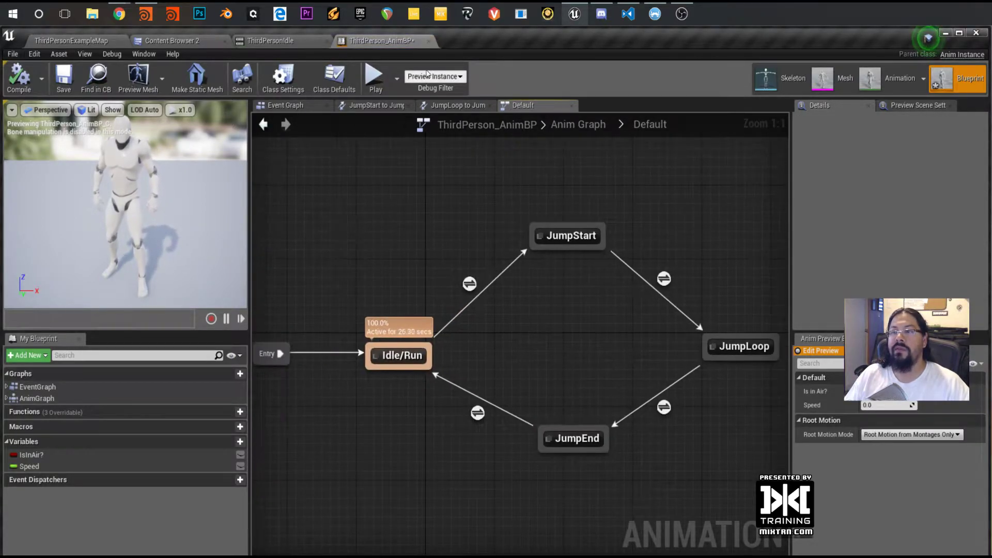
# Close the ThirdPerson_AnimBP and ThirdPersonIdle editors and switch to Houdini
pyautogui.click(428, 41)
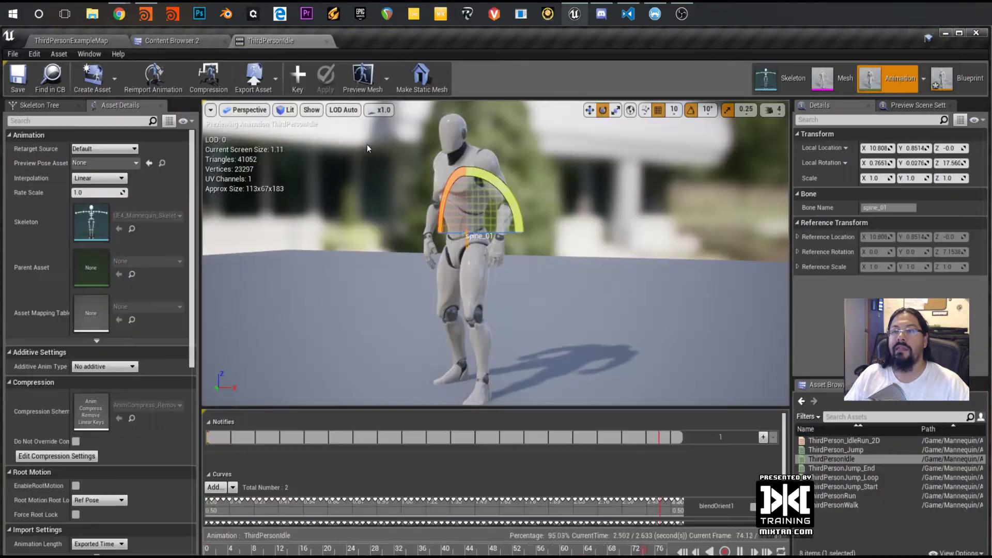
pyautogui.click(327, 41)
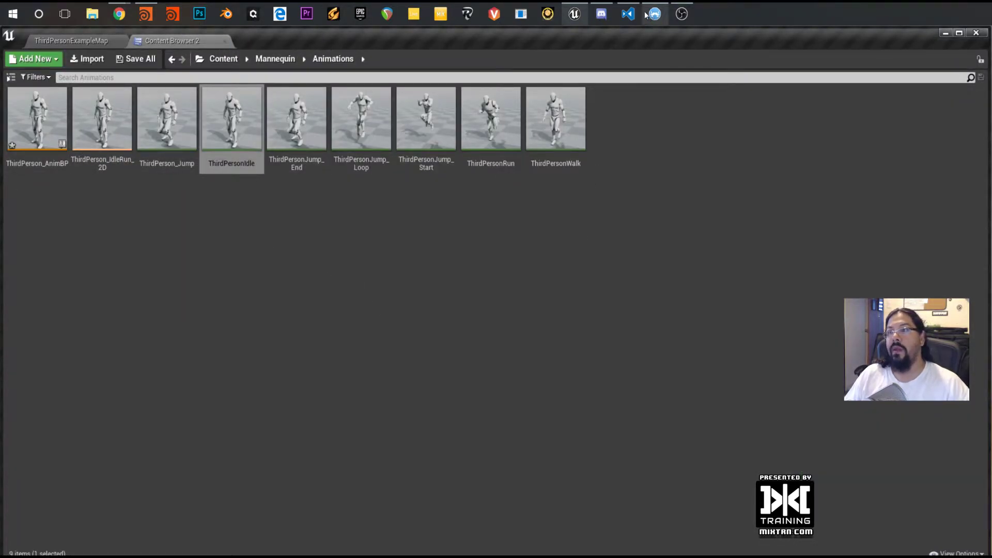
pyautogui.click(149, 8)
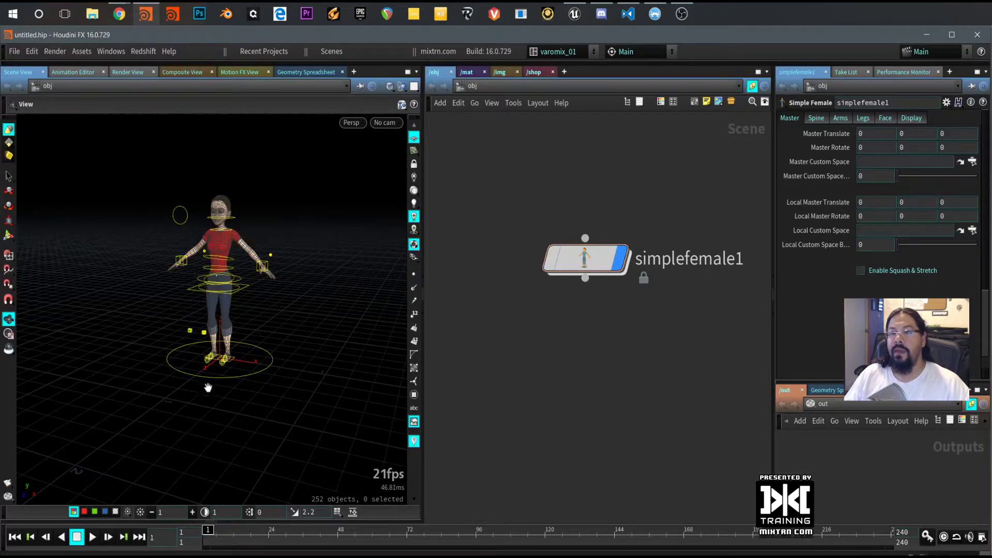
# Frame the Simple Female character larger in the scene view and shift the simplefemale1 node slightly in the object network
pyautogui.moveTo(315, 411); pyautogui.dragTo(264, 407)
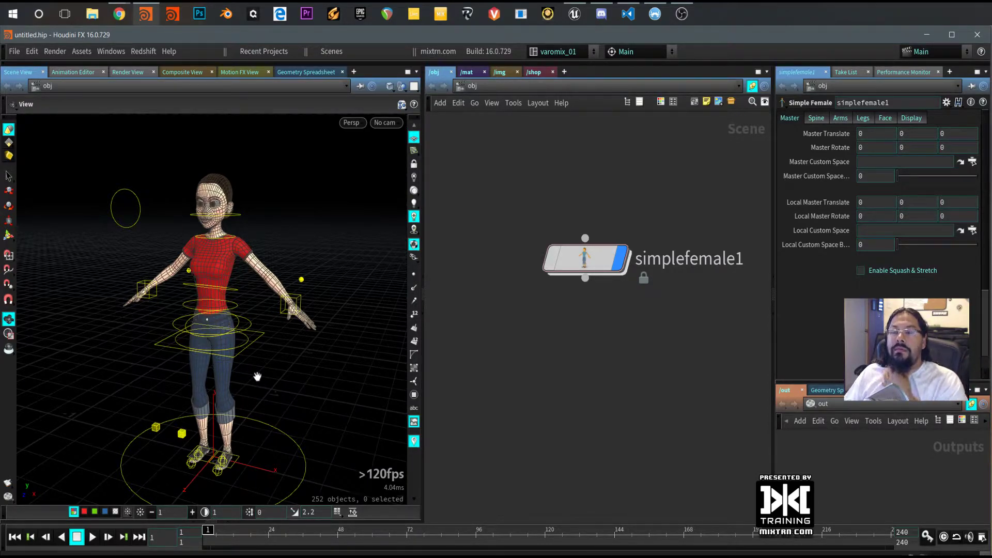
pyautogui.moveTo(262, 381); pyautogui.dragTo(271, 350, button='middle')
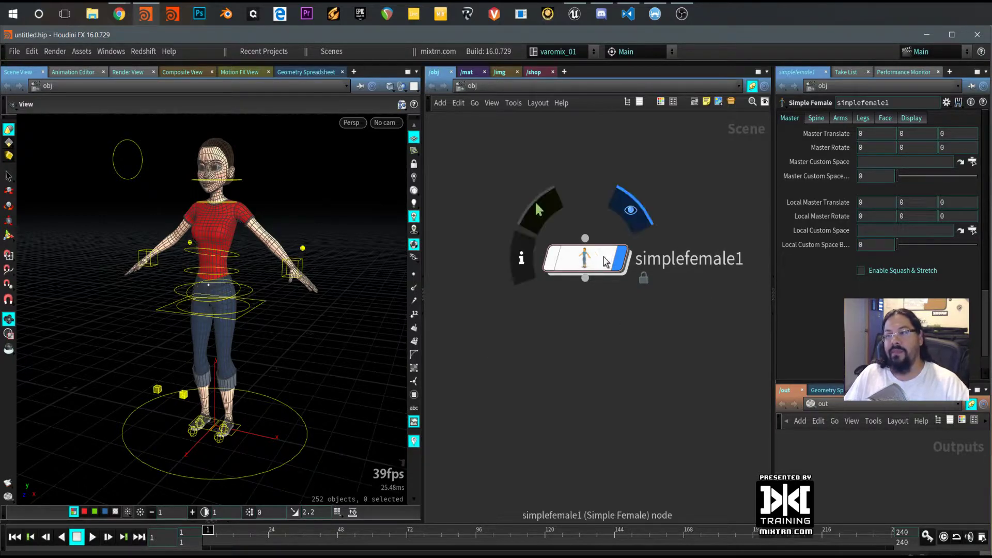
pyautogui.moveTo(594, 260); pyautogui.dragTo(569, 253)
pyautogui.moveTo(307, 347); pyautogui.dragTo(536, 345)
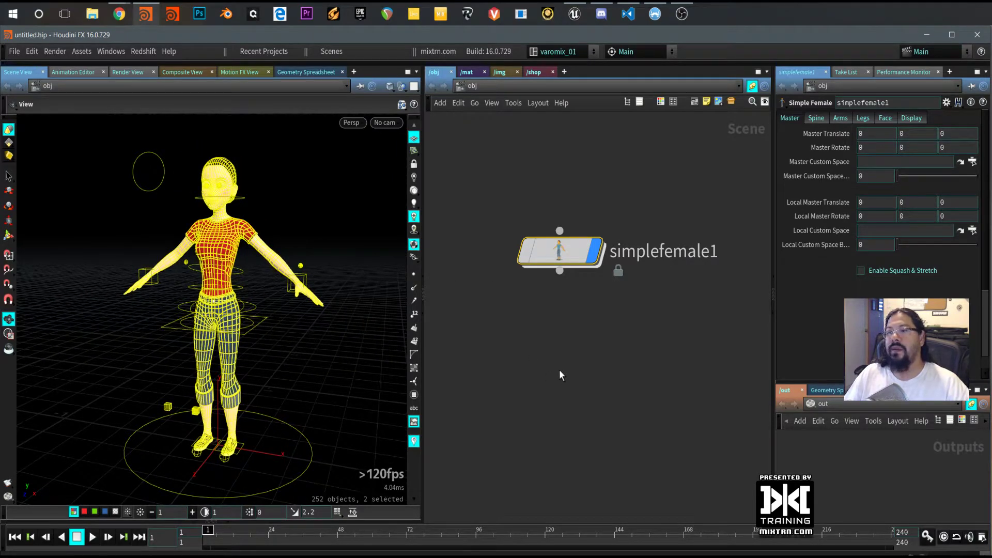
pyautogui.click(542, 349)
pyautogui.press('Tab')
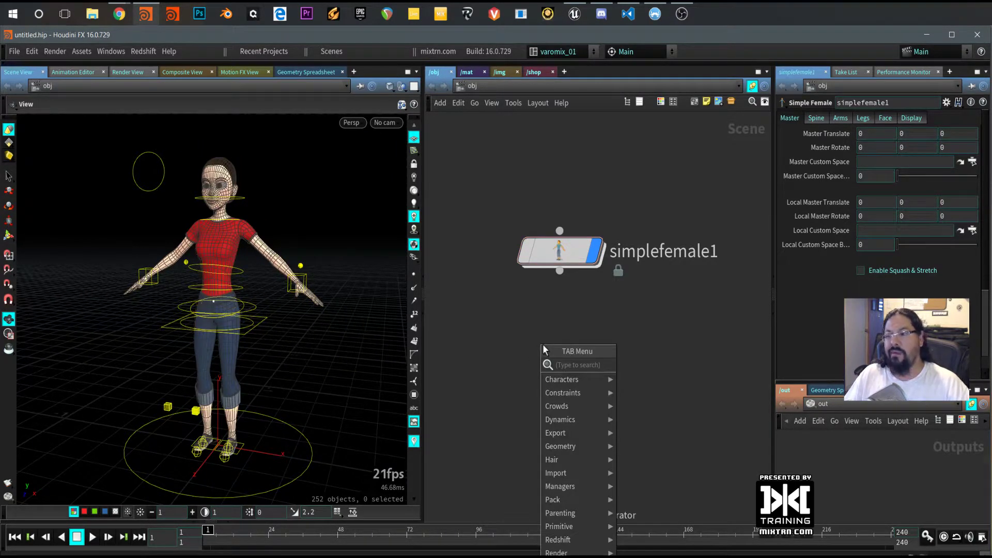
pyautogui.click(486, 281)
pyautogui.press('Tab')
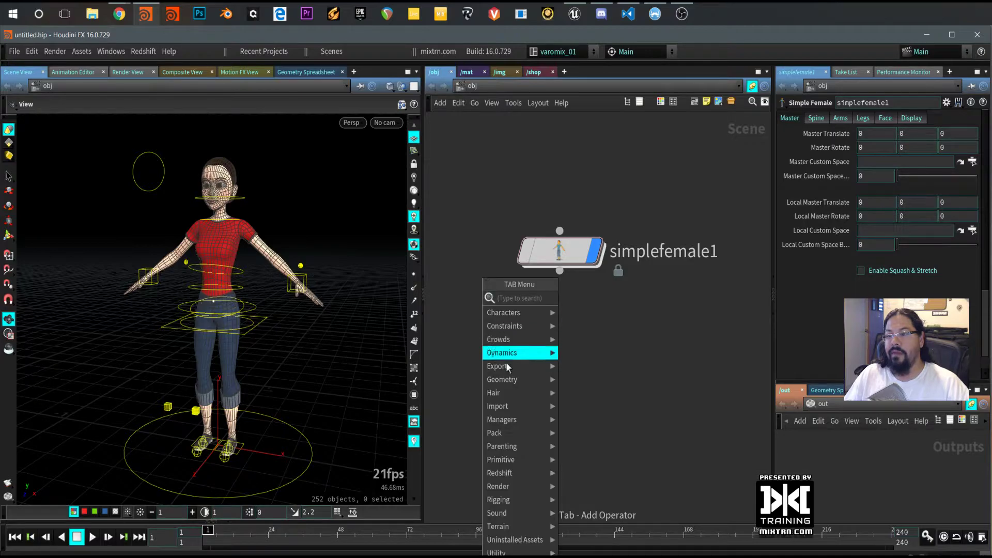
pyautogui.moveTo(517, 381)
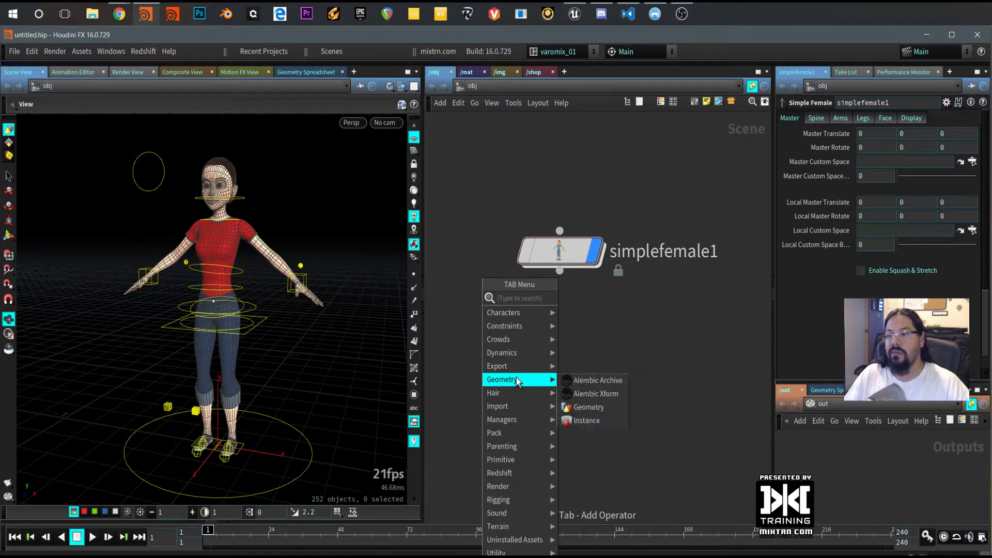
pyautogui.click(604, 347)
# Switch the desktop layout to Games and look through its Houdini Engine and Games shelf tools
pyautogui.click(557, 61)
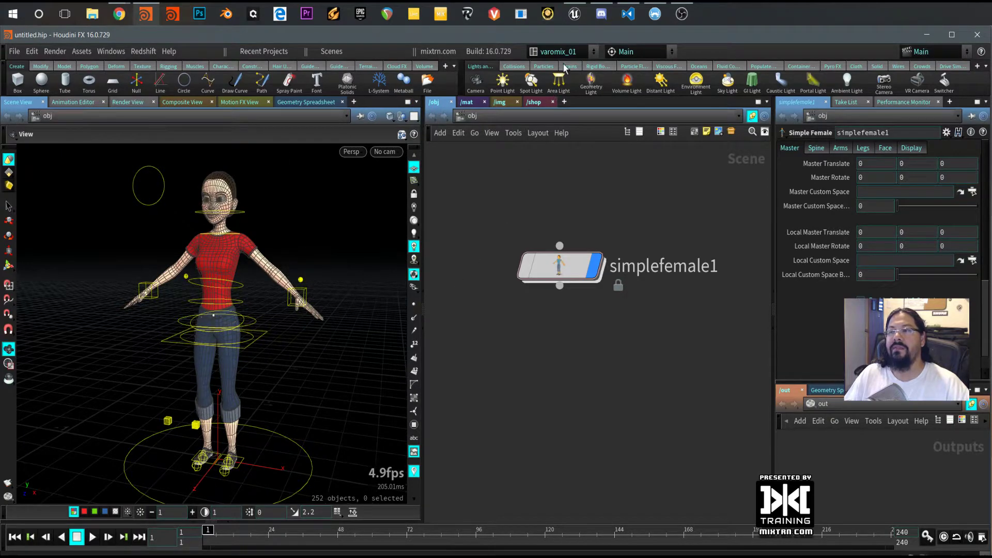
pyautogui.click(558, 51)
pyautogui.click(481, 191)
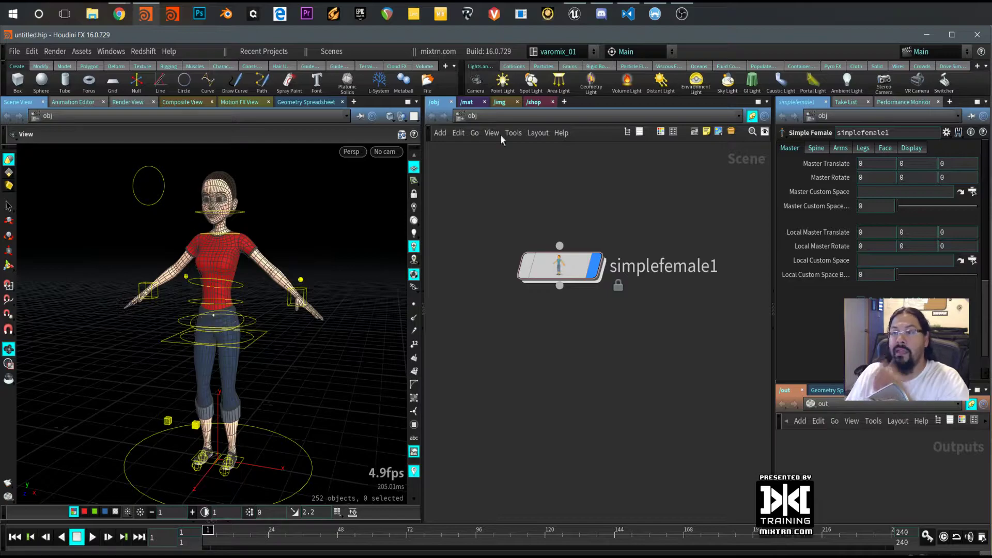
pyautogui.click(593, 51)
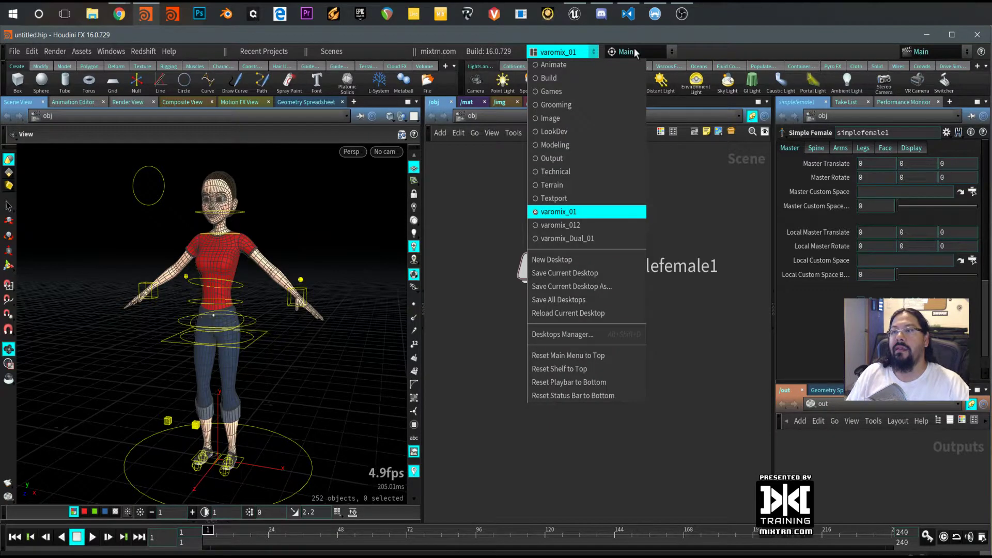
pyautogui.click(552, 91)
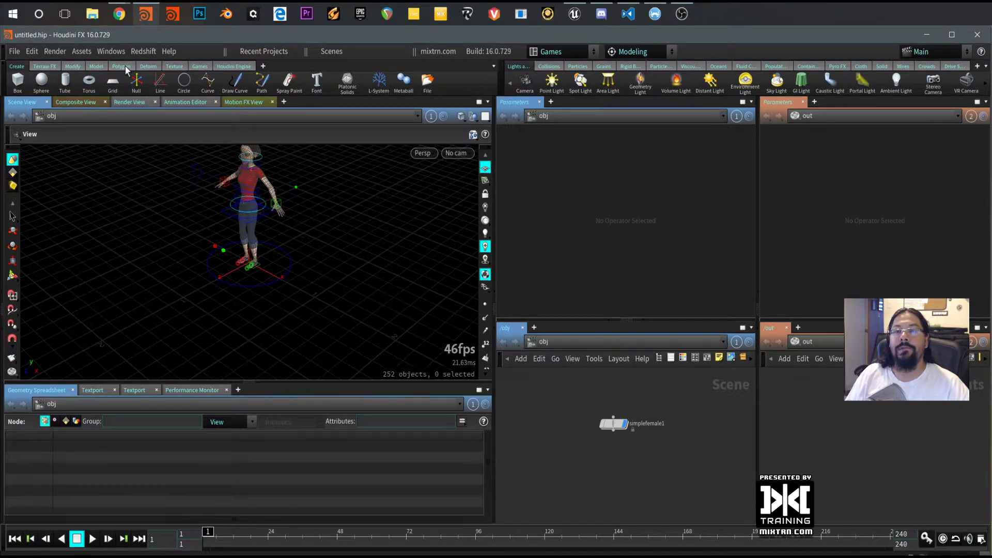
pyautogui.click(235, 66)
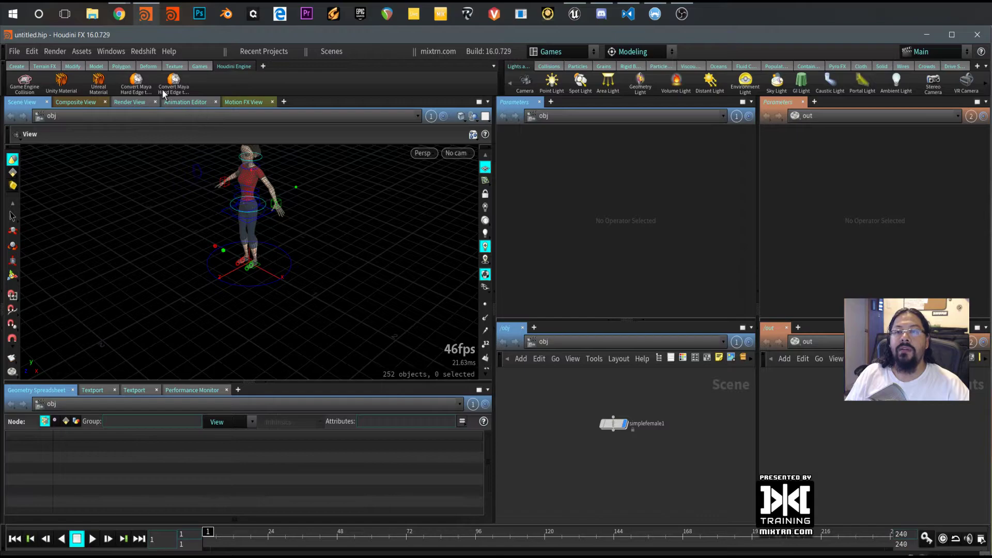
pyautogui.click(201, 67)
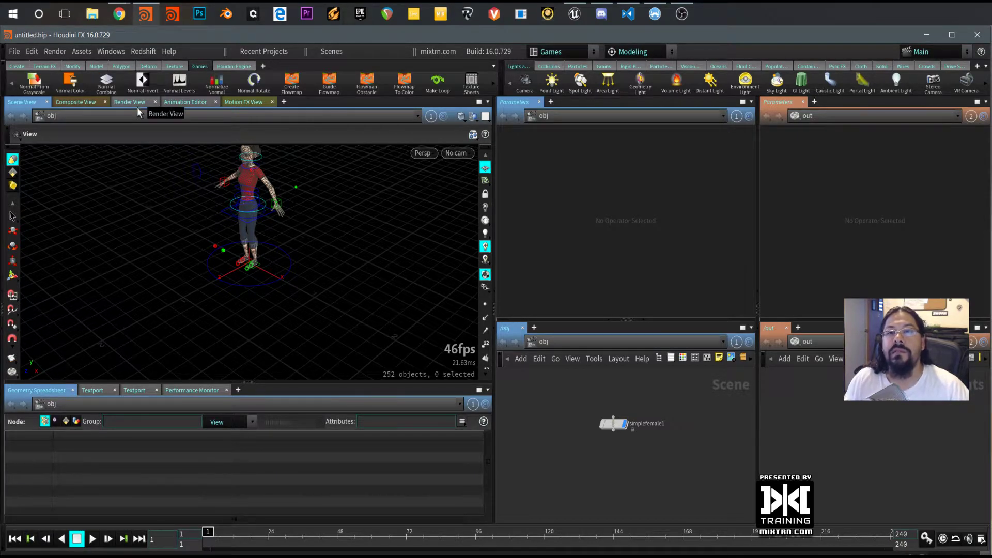
pyautogui.click(492, 81)
pyautogui.click(491, 82)
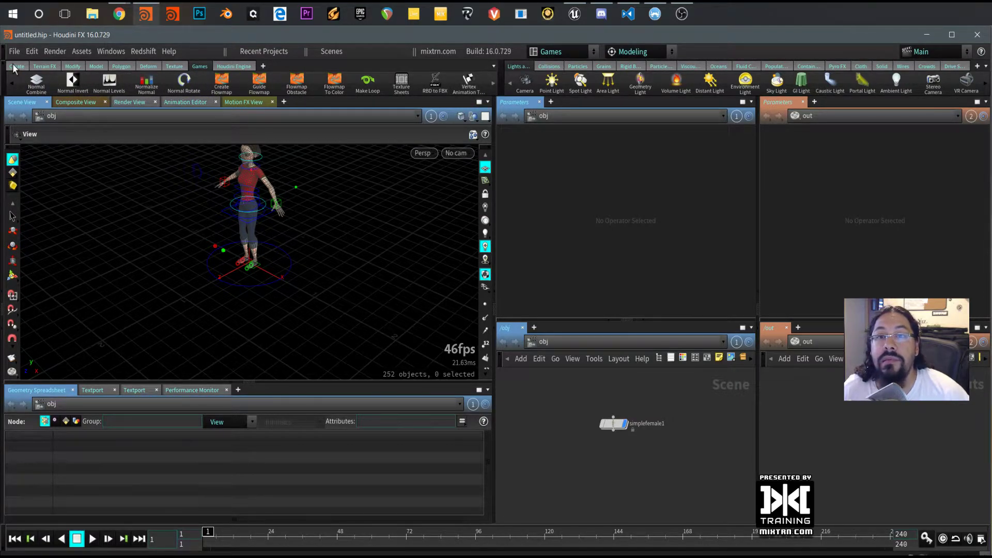
# Switch the desktop layout back to varomix_01
pyautogui.click(563, 55)
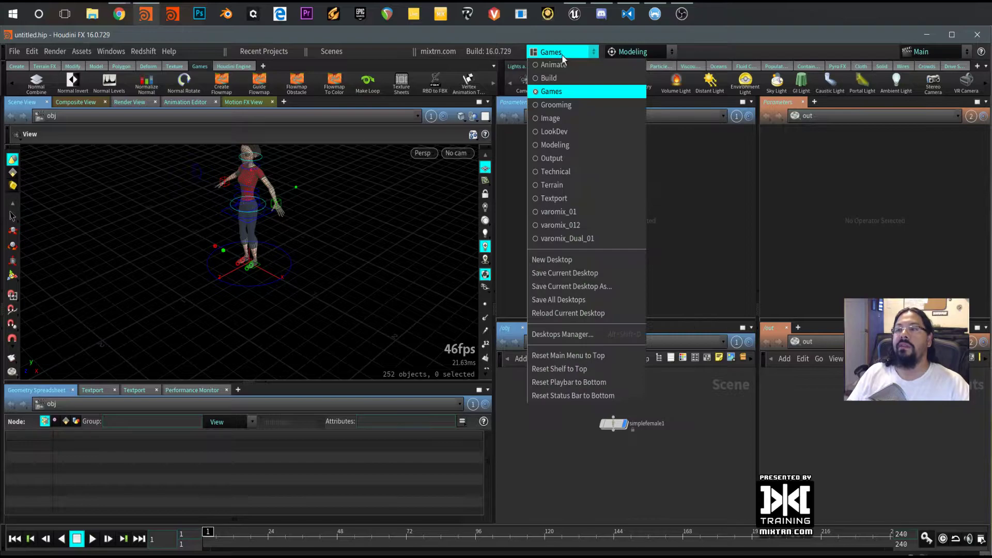
pyautogui.click(540, 92)
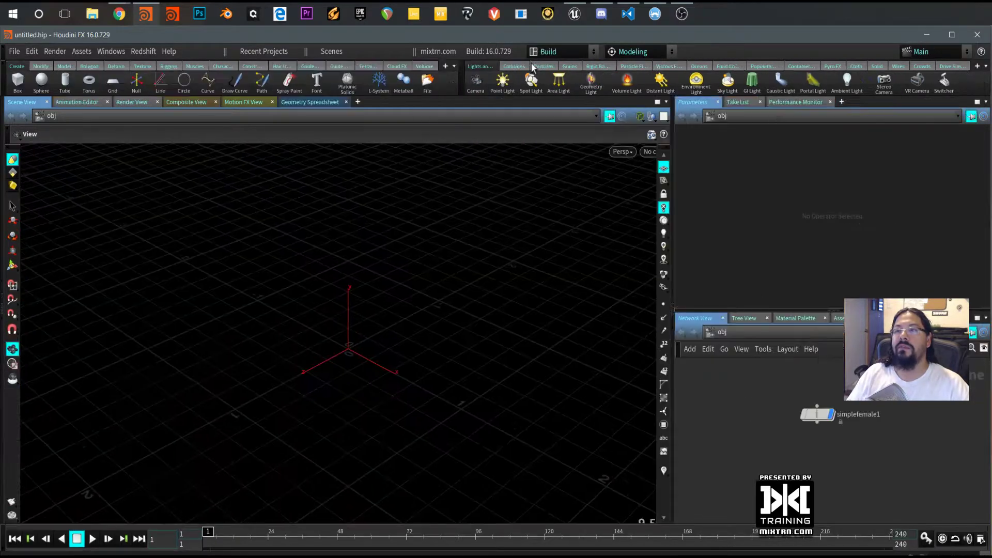
pyautogui.click(563, 52)
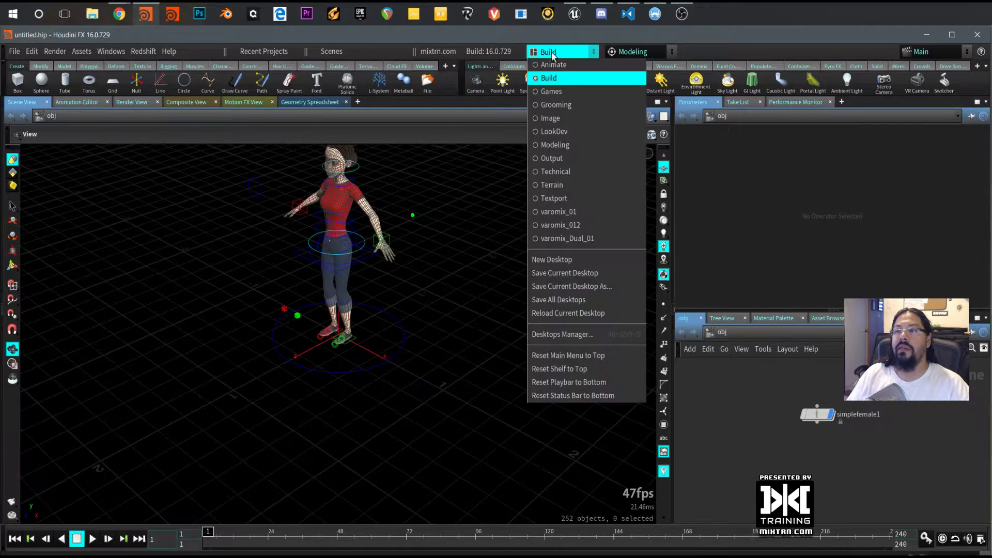
pyautogui.click(568, 213)
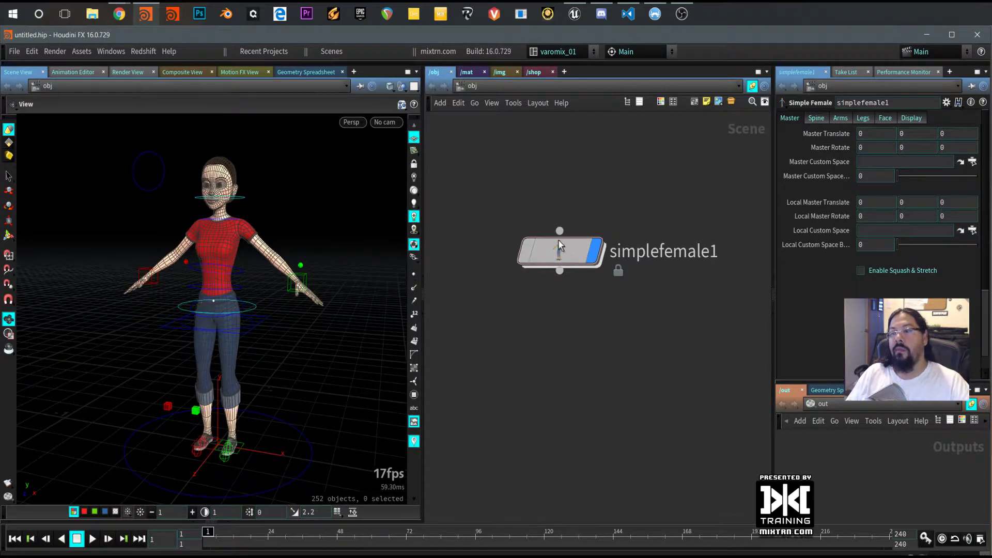
# Move the simplefemale1 node higher in the object network to free space beneath it
pyautogui.click(558, 233)
pyautogui.moveTo(138, 393); pyautogui.dragTo(320, 249)
pyautogui.moveTo(557, 228); pyautogui.dragTo(553, 209)
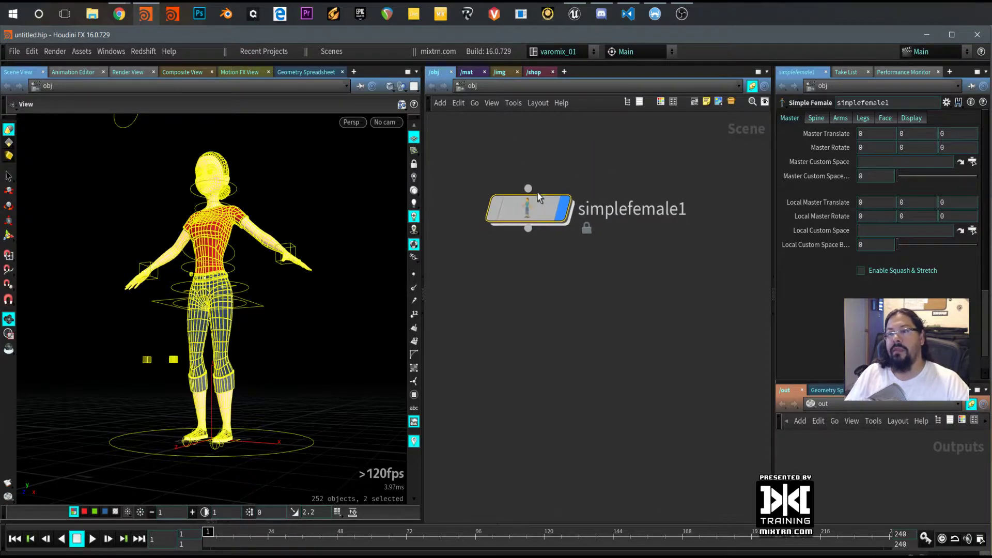
pyautogui.moveTo(568, 217); pyautogui.dragTo(550, 193)
pyautogui.click(628, 186)
pyautogui.moveTo(676, 187); pyautogui.dragTo(717, 194)
pyautogui.click(552, 256)
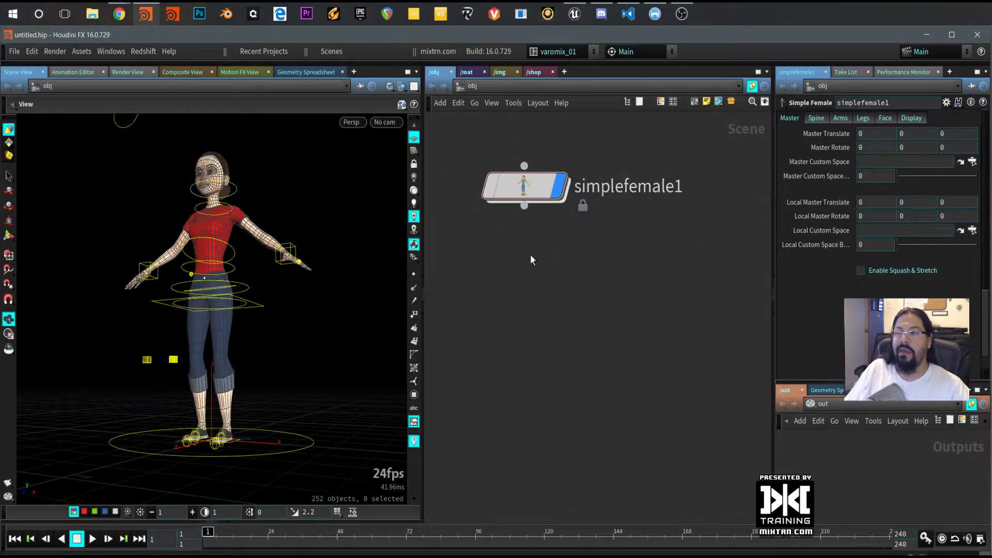
pyautogui.moveTo(518, 190); pyautogui.dragTo(541, 168)
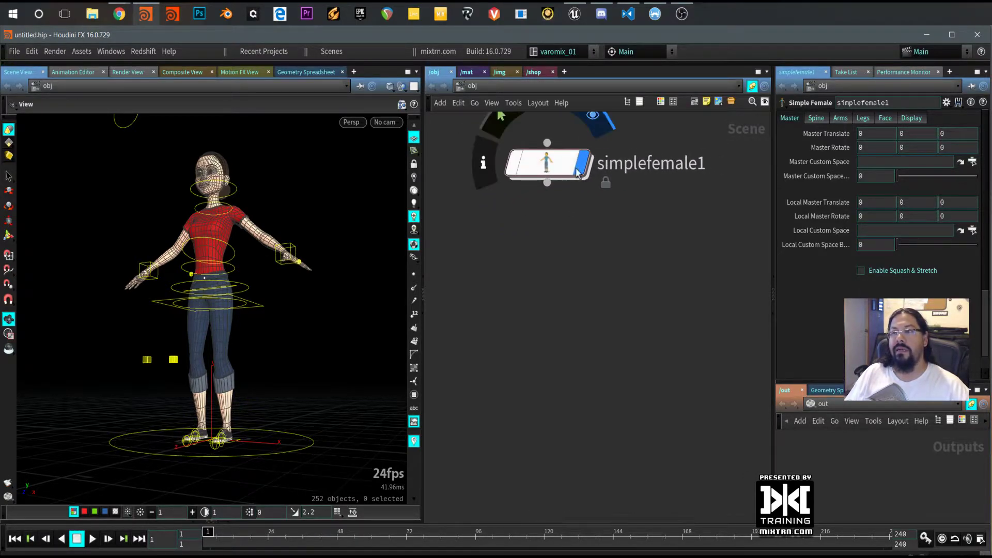
pyautogui.moveTo(560, 207); pyautogui.dragTo(548, 240, button='middle')
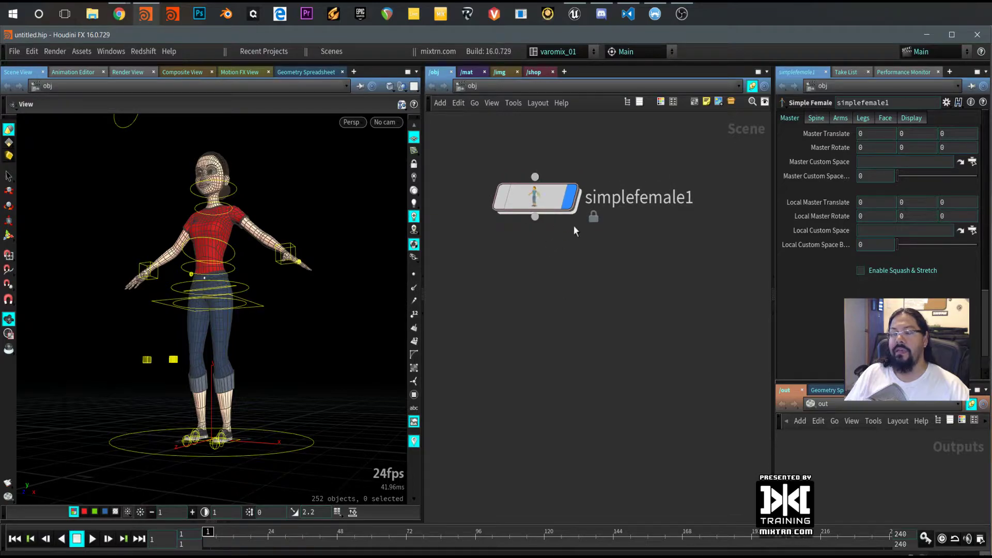
# Duplicate the simplefemale1 node directly below the original and turn off the original's display
pyautogui.click(534, 201)
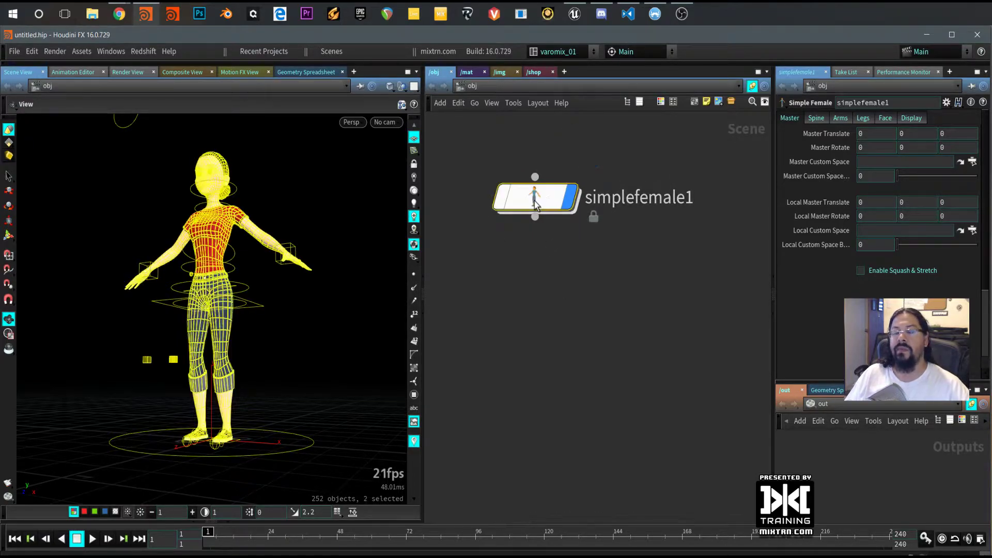
pyautogui.keyDown('alt'); pyautogui.moveTo(535, 201); pyautogui.dragTo(530, 287); pyautogui.keyUp('alt')
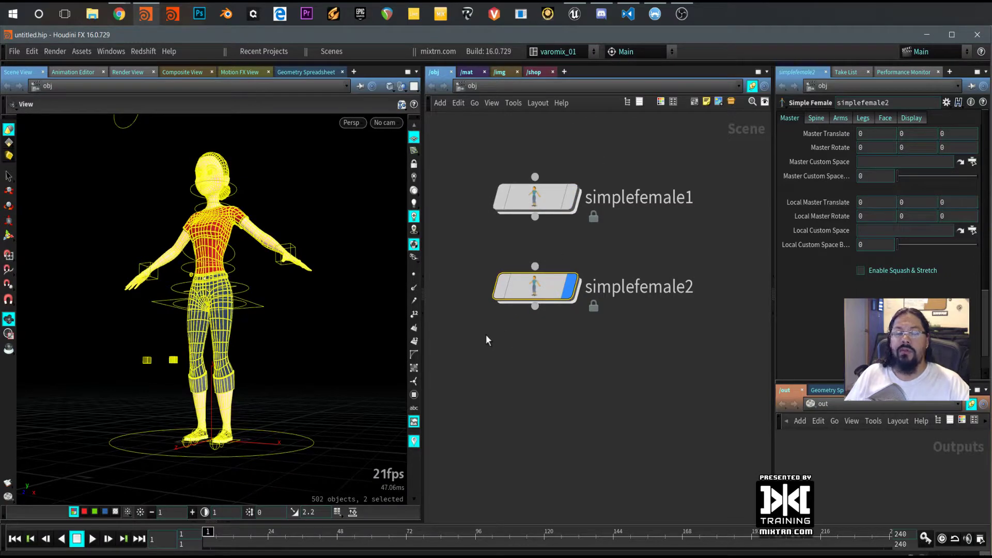
pyautogui.click(932, 52)
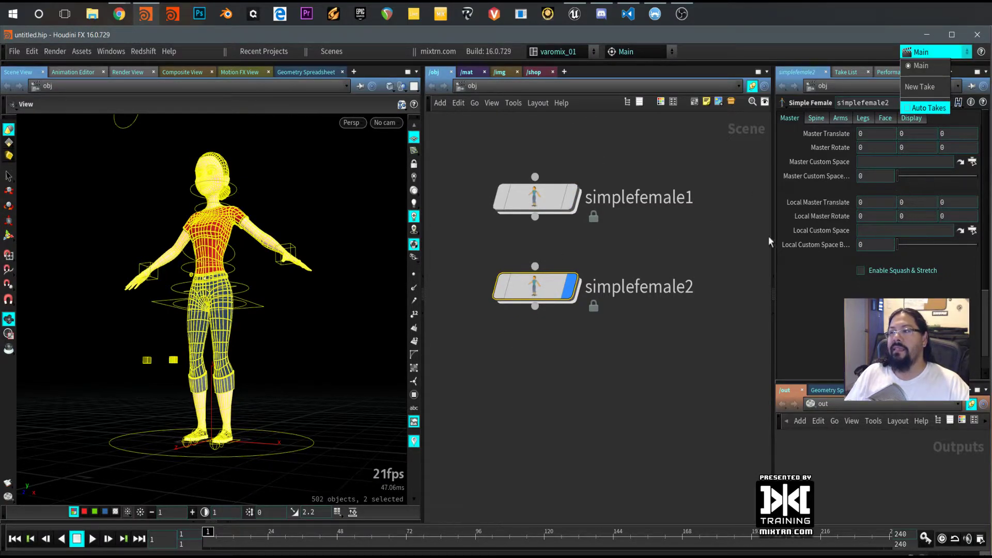
pyautogui.click(603, 352)
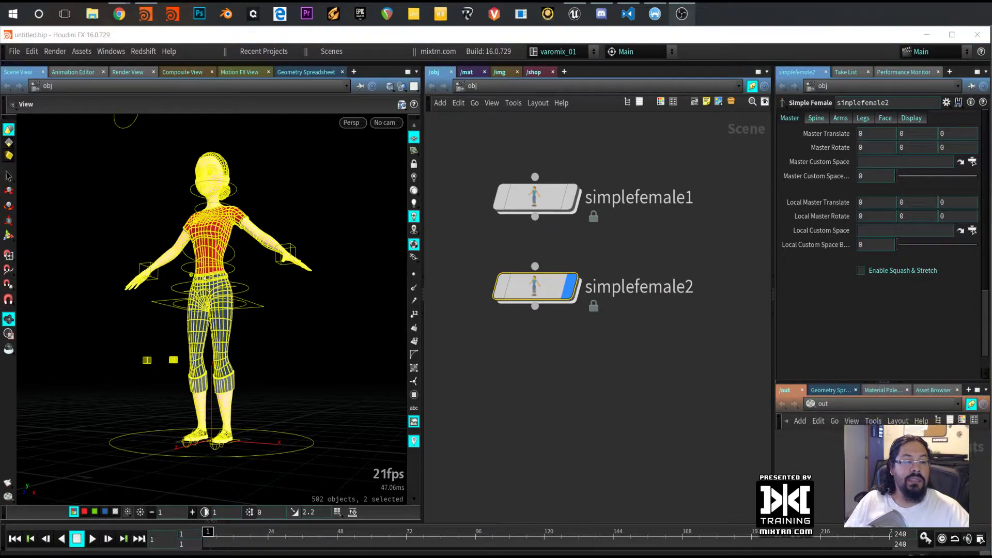
# Delete the duplicated character node and place a fresh Simple Female character below simplefemale1
pyautogui.click(562, 291)
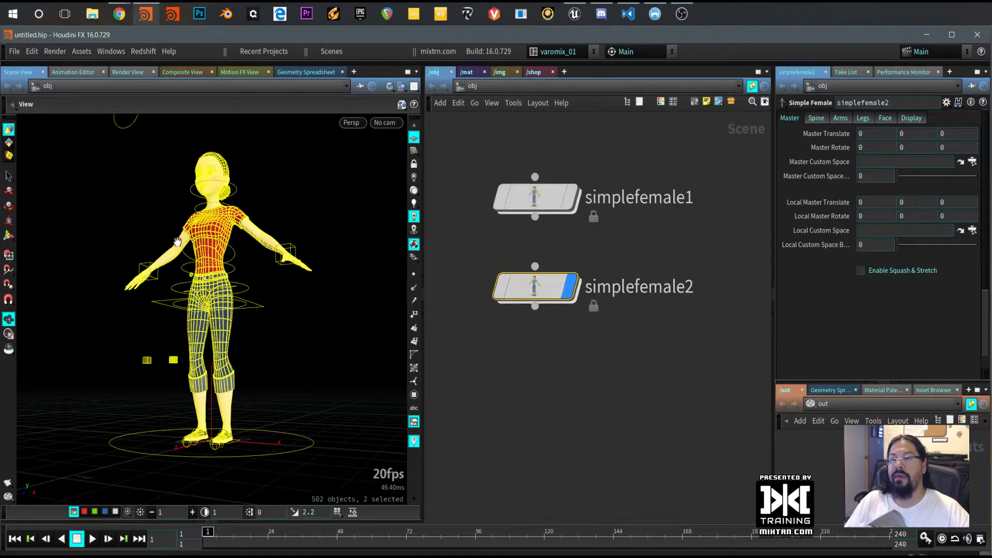
pyautogui.press('Delete')
pyautogui.press('Tab')
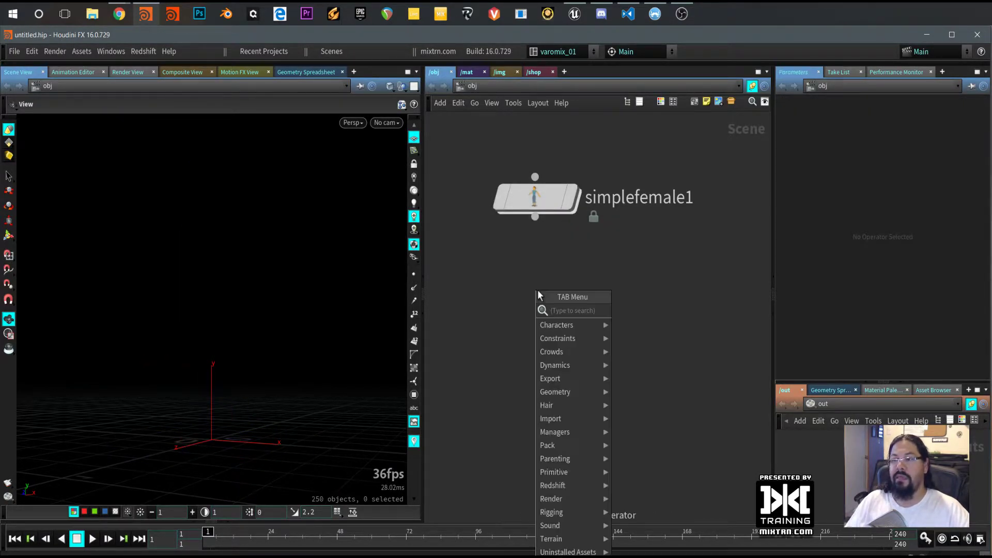
pyautogui.moveTo(568, 324)
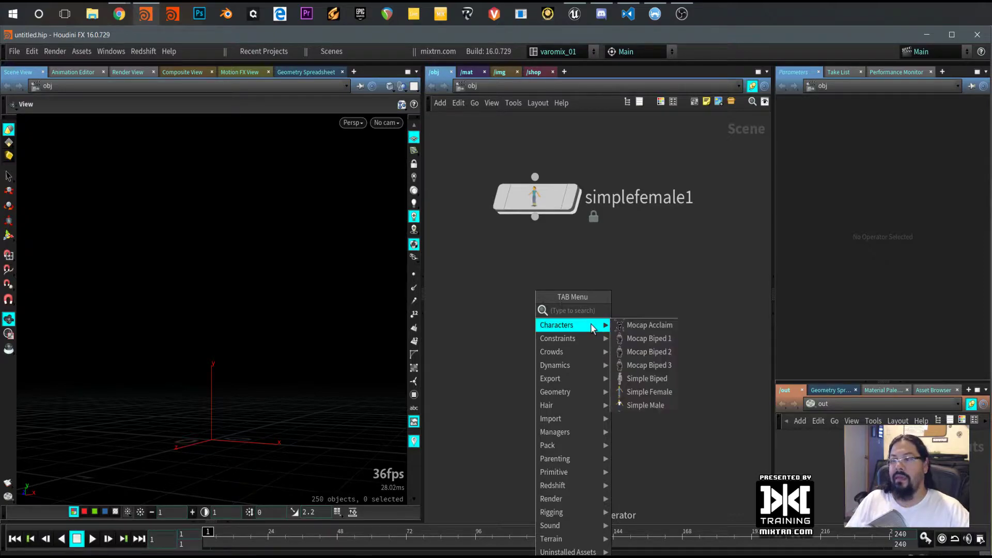
pyautogui.click(643, 391)
pyautogui.click(567, 302)
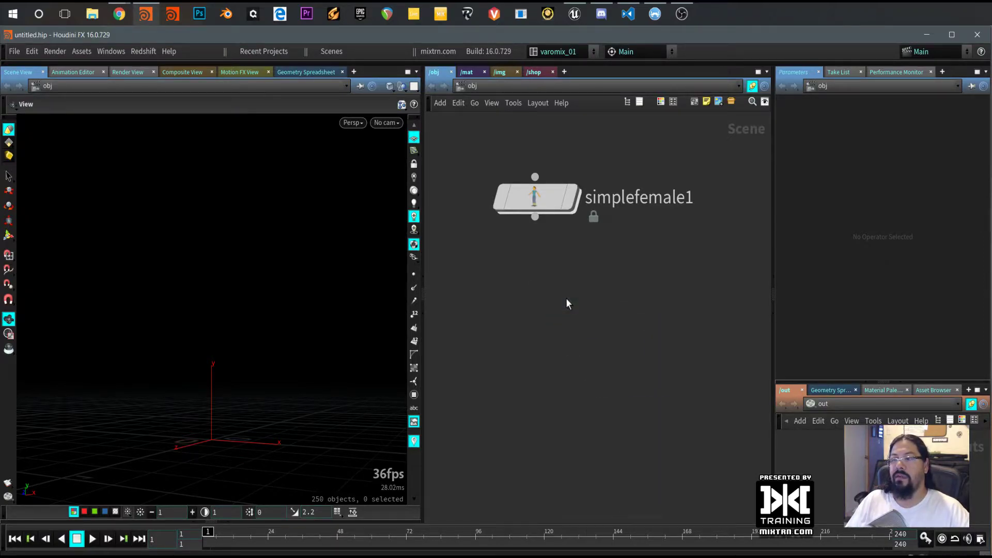
pyautogui.moveTo(569, 296); pyautogui.dragTo(535, 285)
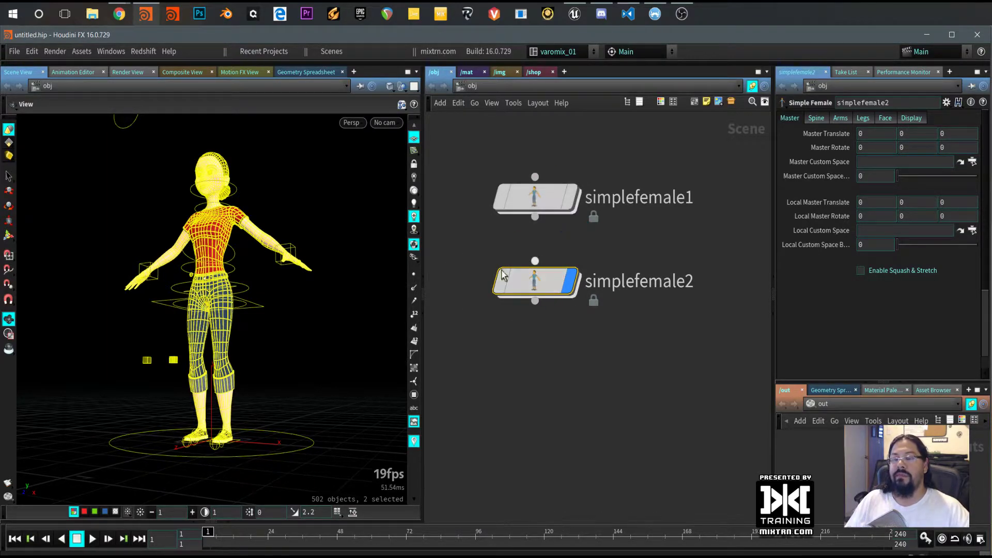
# Rename the new character node simplefemale_idle and nudge it slightly closer to simplefemale1
pyautogui.moveTo(683, 283); pyautogui.dragTo(714, 288)
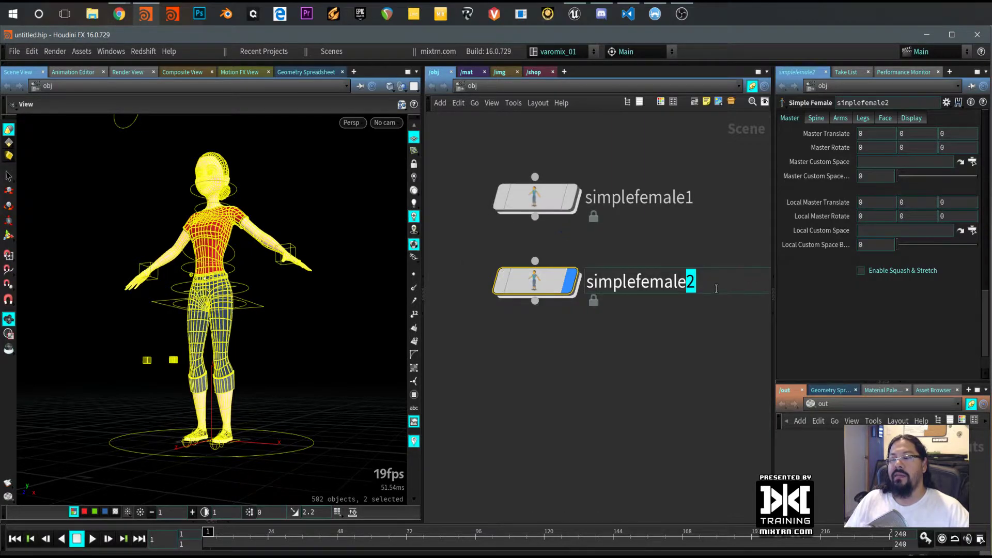
pyautogui.write('_idle')
pyautogui.press('Return')
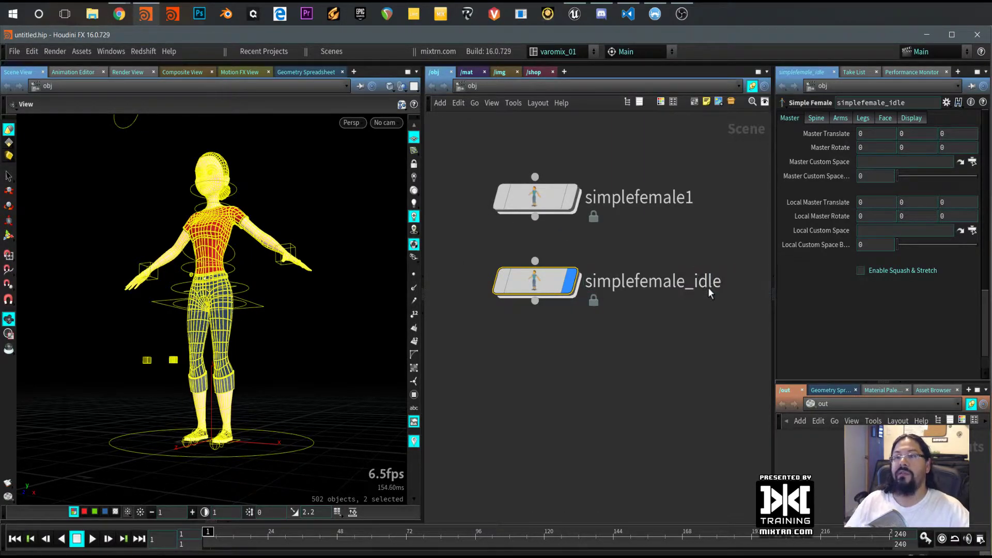
pyautogui.moveTo(509, 285); pyautogui.dragTo(525, 281)
pyautogui.moveTo(238, 344)
pyautogui.mouseDown()
pyautogui.moveTo(258, 368)
pyautogui.moveTo(241, 346)
pyautogui.mouseUp()
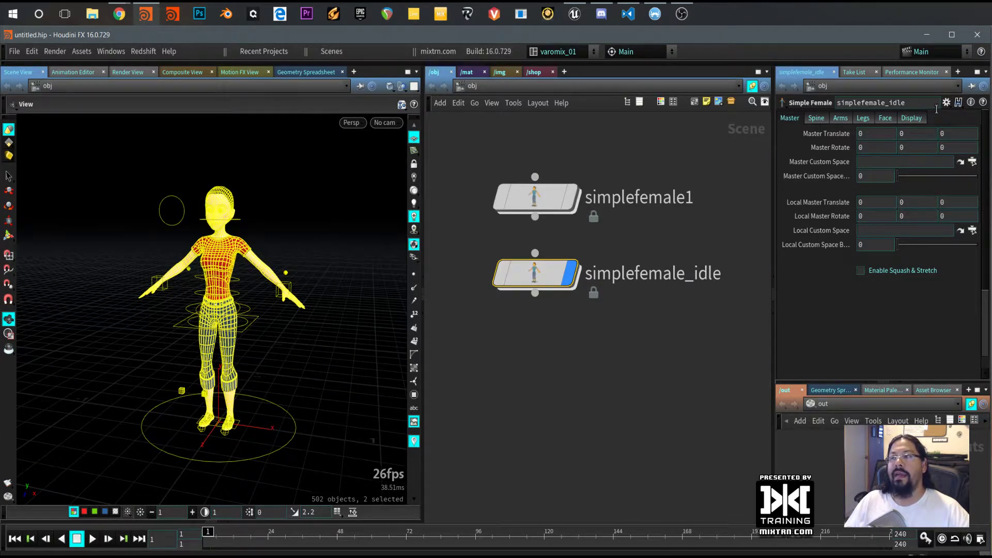
# Open a pose library pane beside the parameters, widen it and assign /obj/simplefemale_idle as its character
pyautogui.click(958, 72)
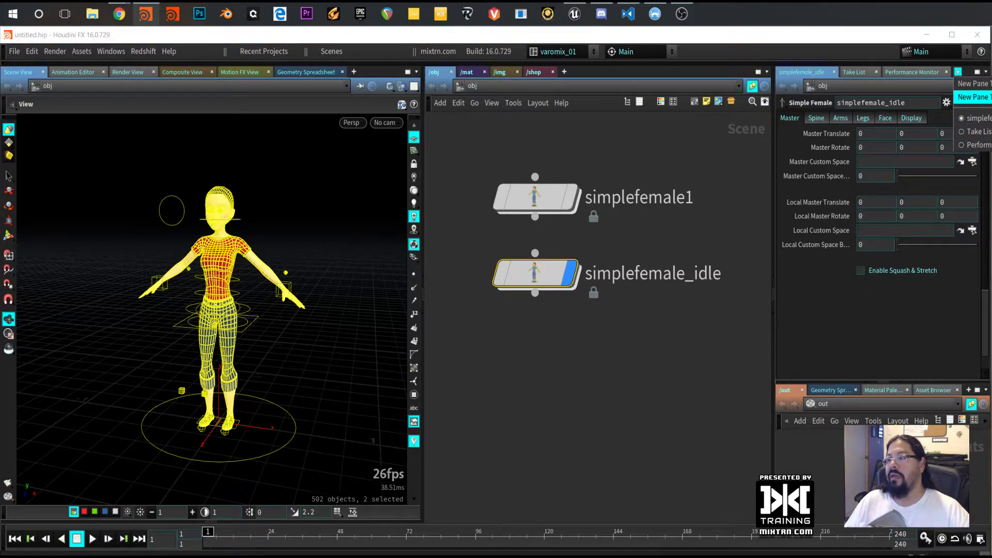
pyautogui.click(973, 97)
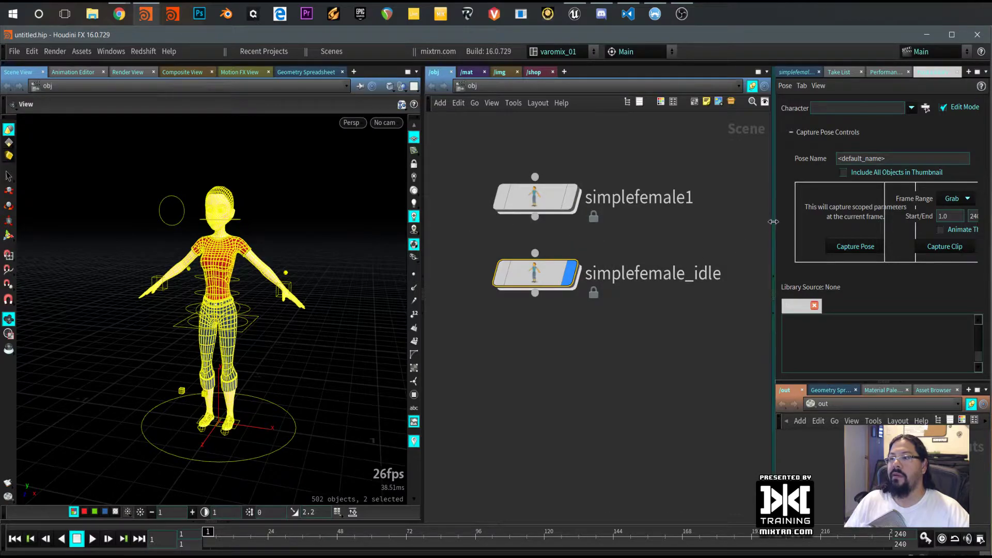
pyautogui.moveTo(773, 216); pyautogui.dragTo(690, 215)
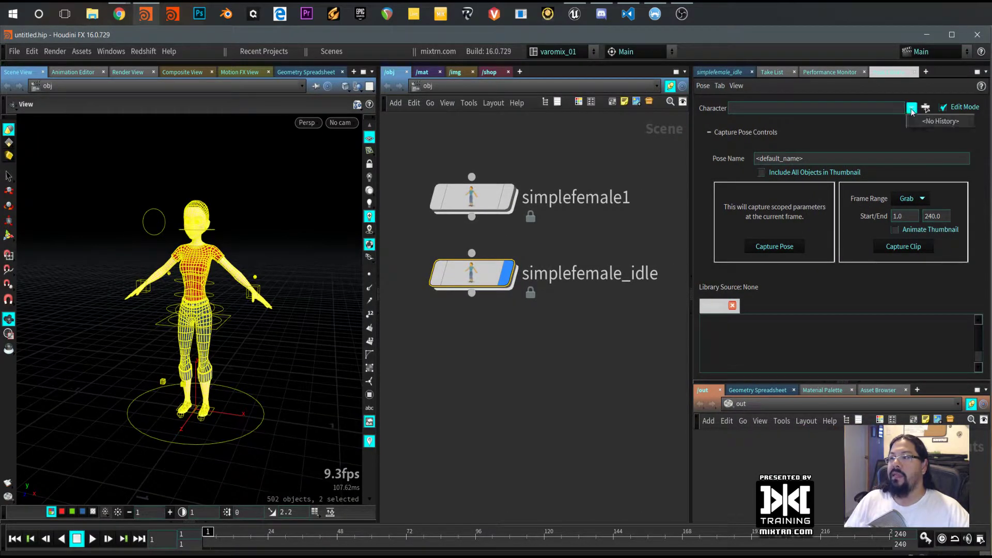
pyautogui.click(927, 108)
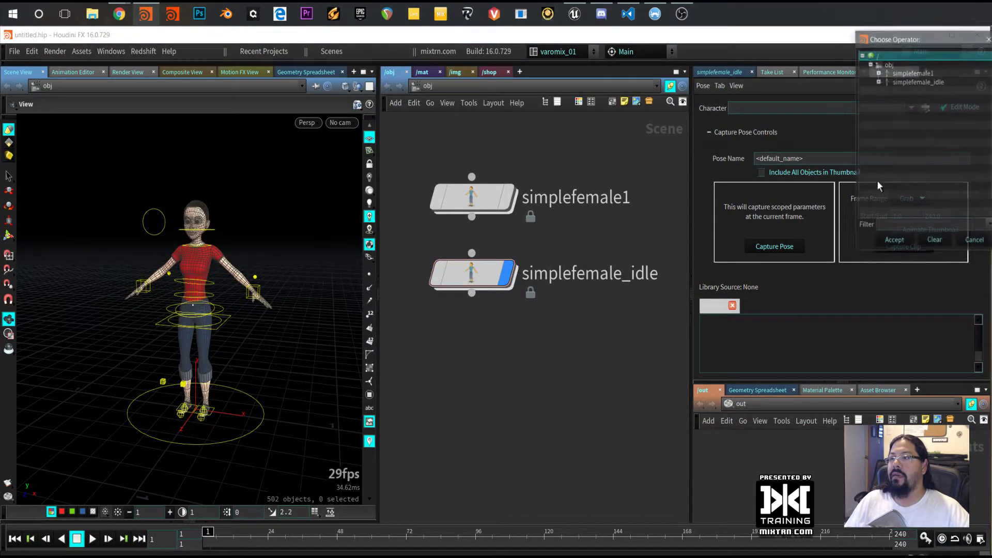
pyautogui.doubleClick(918, 81)
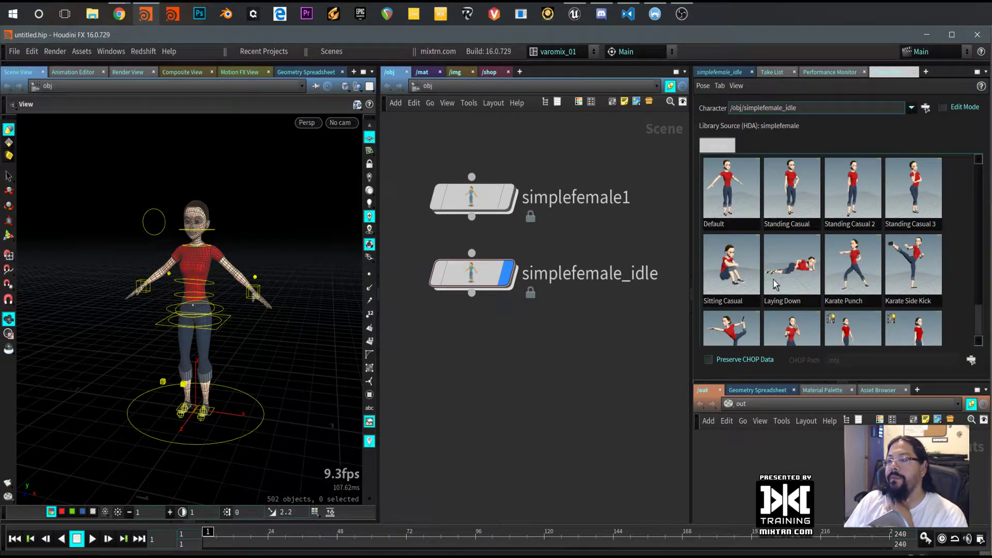
# Browse the pose library and apply the Standing Casual pose to simplefemale_idle
pyautogui.scroll(-1, 825, 256)
pyautogui.scroll(1, 826, 256)
pyautogui.scroll(-1, 827, 261)
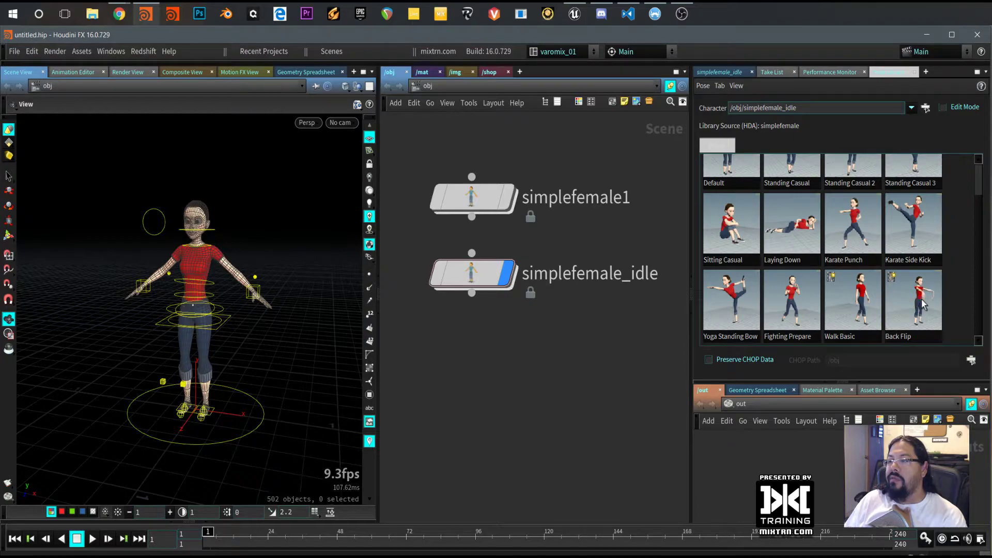
pyautogui.scroll(1, 835, 302)
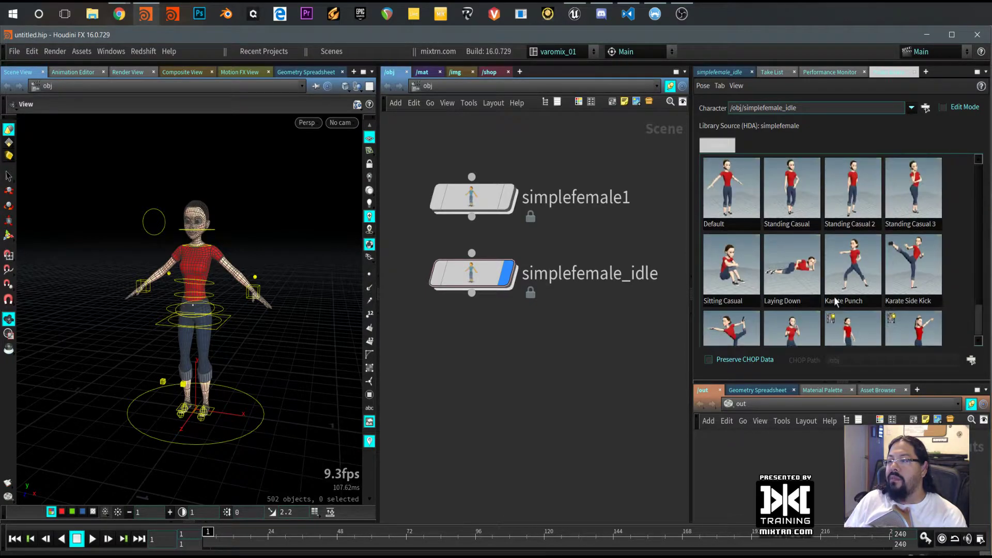
pyautogui.click(789, 206)
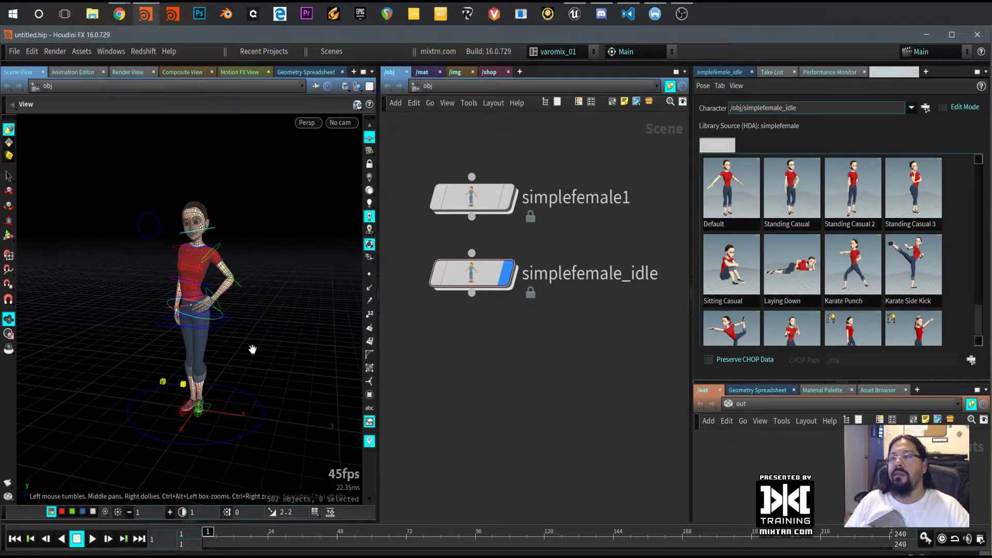
# Examine the posed simplefemale_idle character from several angles and distances, with and without its node selected
pyautogui.moveTo(253, 348); pyautogui.dragTo(197, 355)
pyautogui.moveTo(197, 355); pyautogui.dragTo(209, 347, button='right')
pyautogui.moveTo(209, 347); pyautogui.dragTo(249, 330)
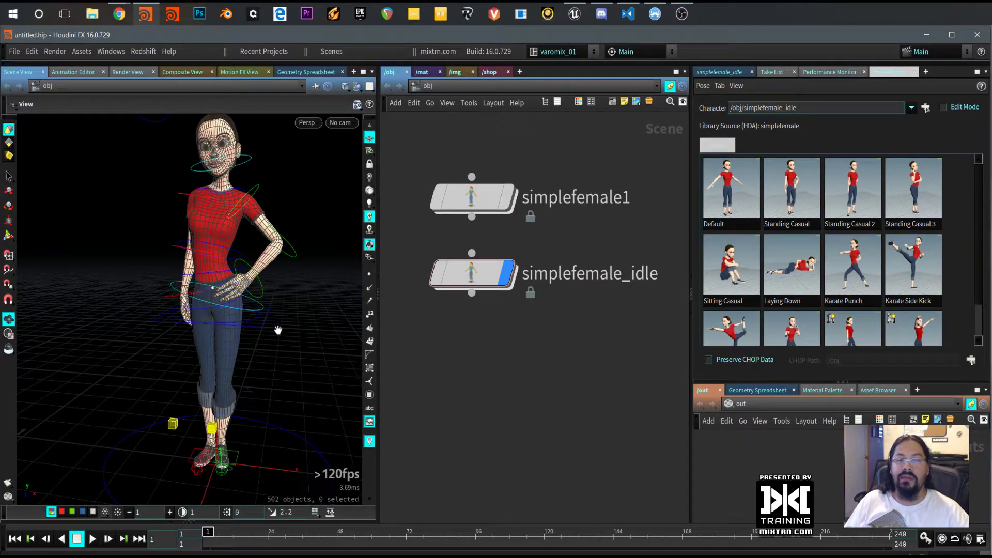
pyautogui.moveTo(295, 350); pyautogui.dragTo(228, 355)
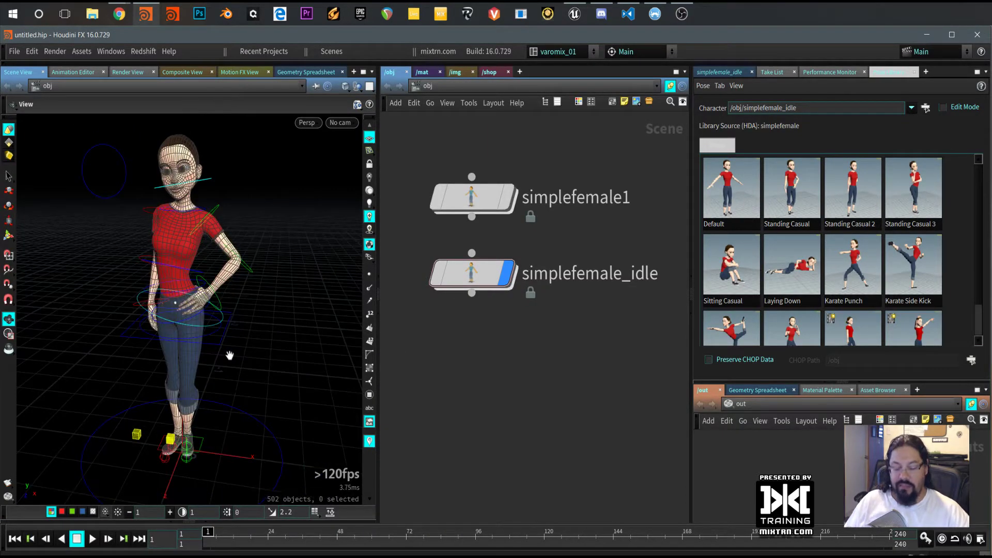
pyautogui.moveTo(215, 350); pyautogui.dragTo(234, 354, button='right')
pyautogui.moveTo(233, 354)
pyautogui.mouseDown()
pyautogui.moveTo(290, 343)
pyautogui.moveTo(243, 348)
pyautogui.mouseUp()
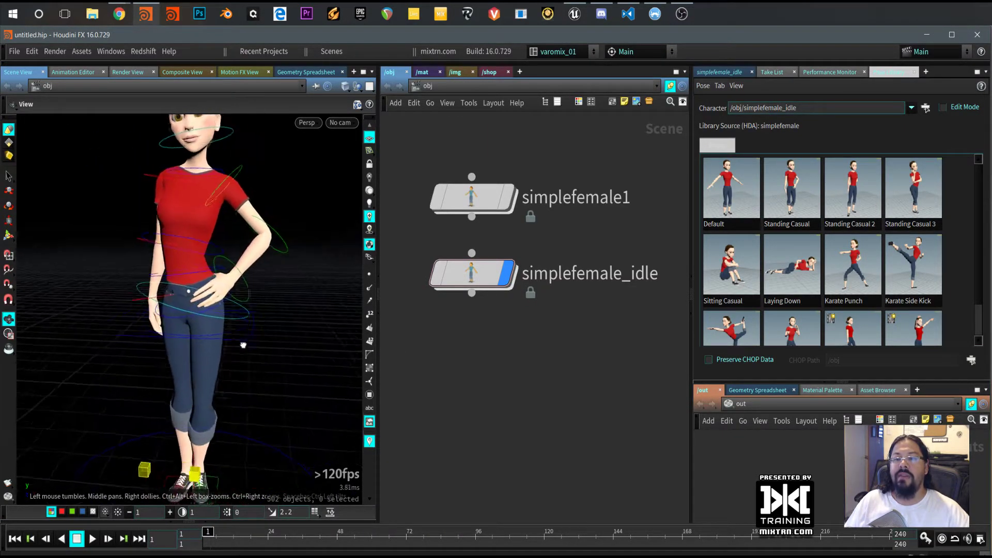
pyautogui.moveTo(243, 348); pyautogui.dragTo(235, 340, button='middle')
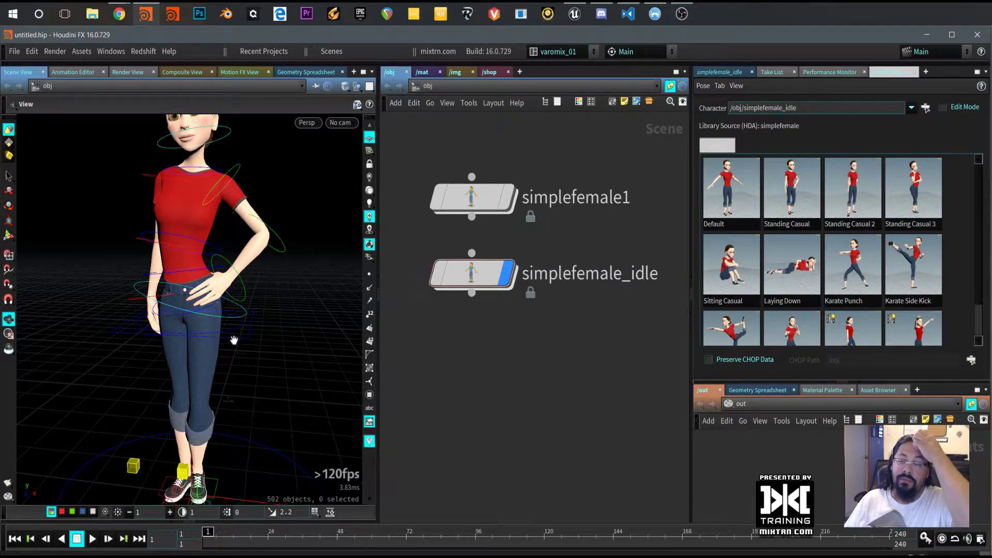
pyautogui.moveTo(259, 337); pyautogui.dragTo(241, 336, button='right')
pyautogui.moveTo(241, 336); pyautogui.dragTo(262, 290)
pyautogui.click(566, 276)
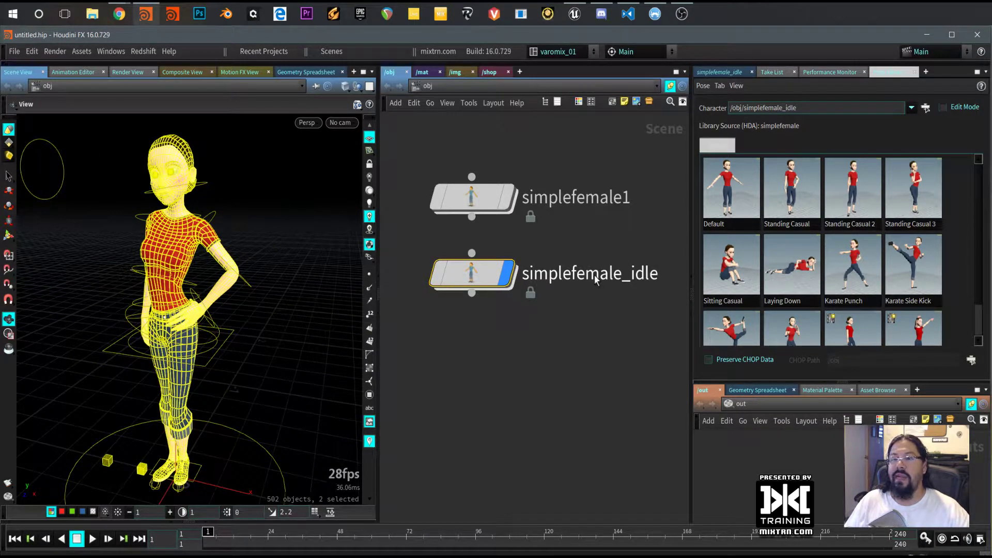
pyautogui.click(484, 324)
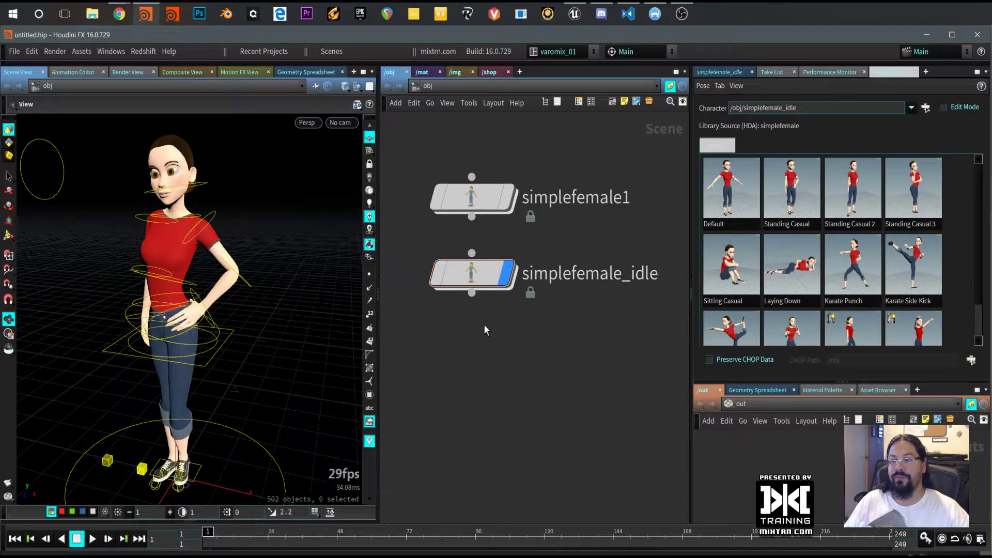
# Select the simplefemale_idle node and open the FBX export options, placing the dialog over the viewport
pyautogui.click(472, 273)
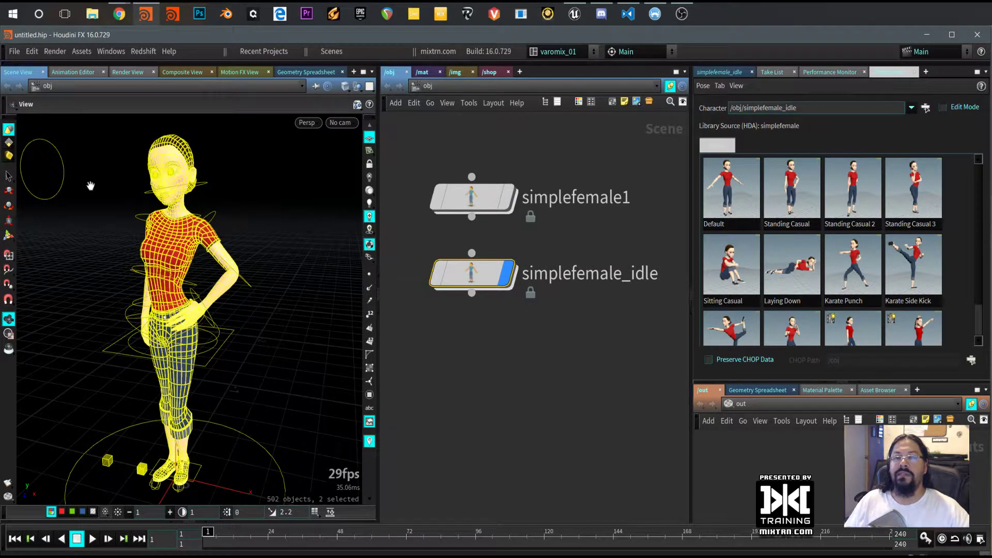
pyautogui.click(15, 51)
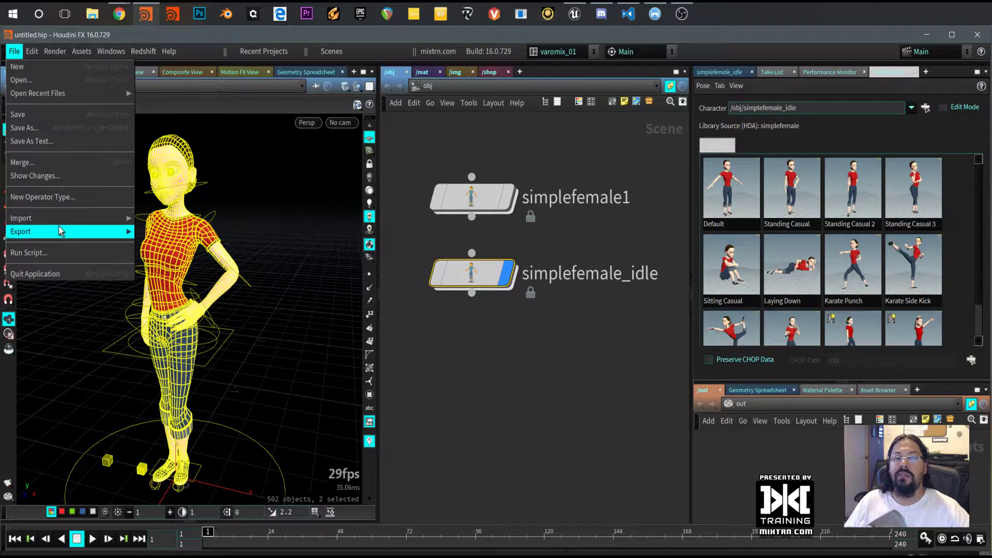
pyautogui.moveTo(71, 231)
pyautogui.click(160, 246)
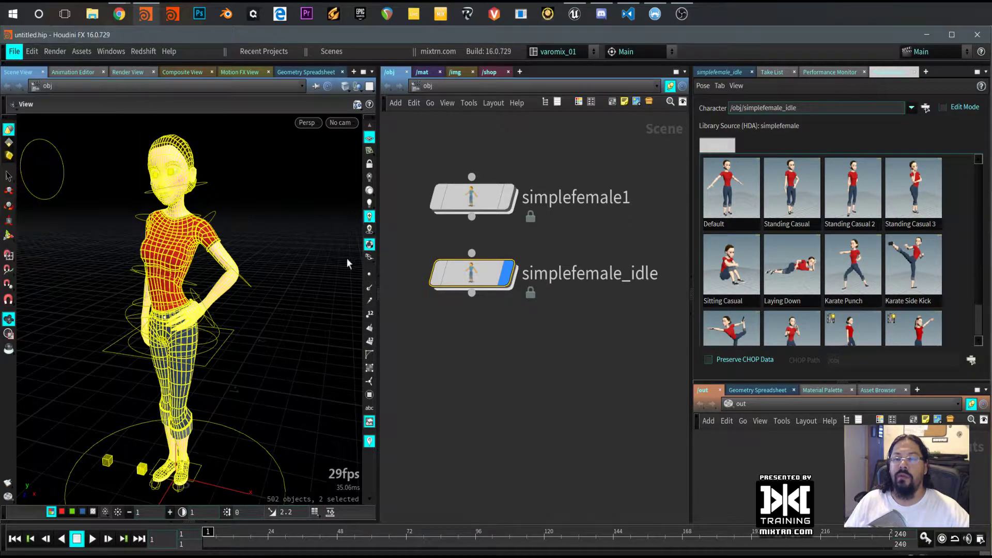
pyautogui.moveTo(426, 48); pyautogui.dragTo(202, 89)
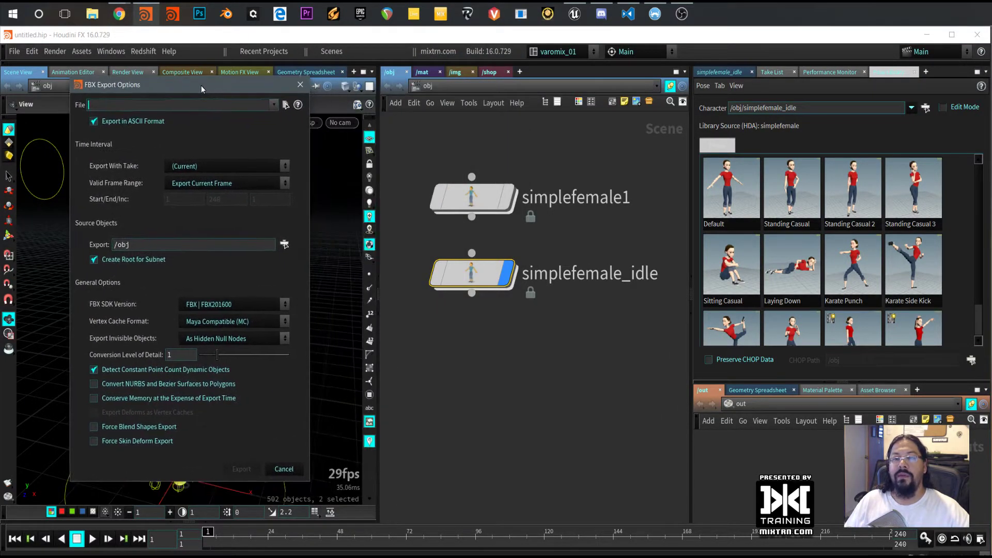
# Set the current project to M:/MIX_TRAINING/LEARNDAY_WEBINARS/learndayEpisode_38/, dismissing the export file browser first
pyautogui.click(285, 105)
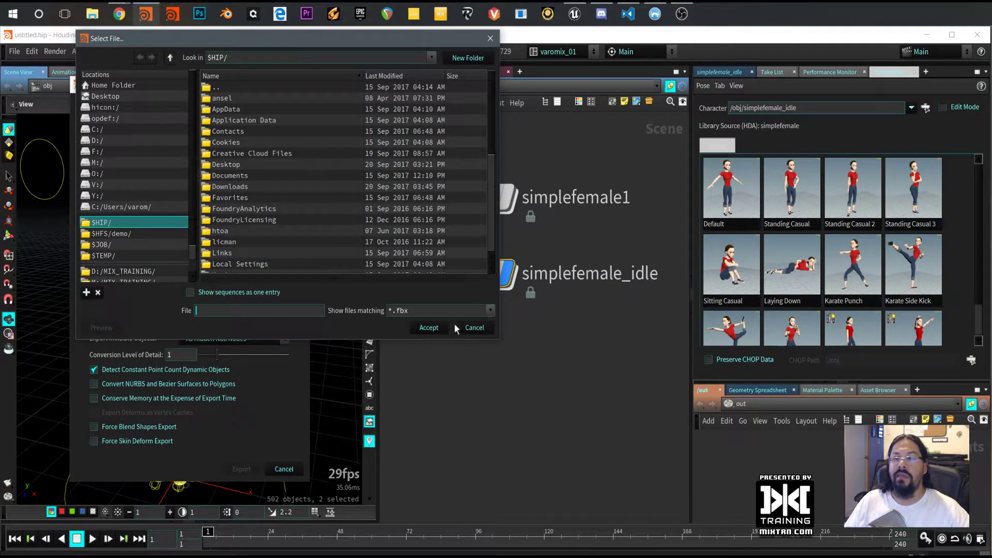
pyautogui.click(468, 327)
pyautogui.click(280, 52)
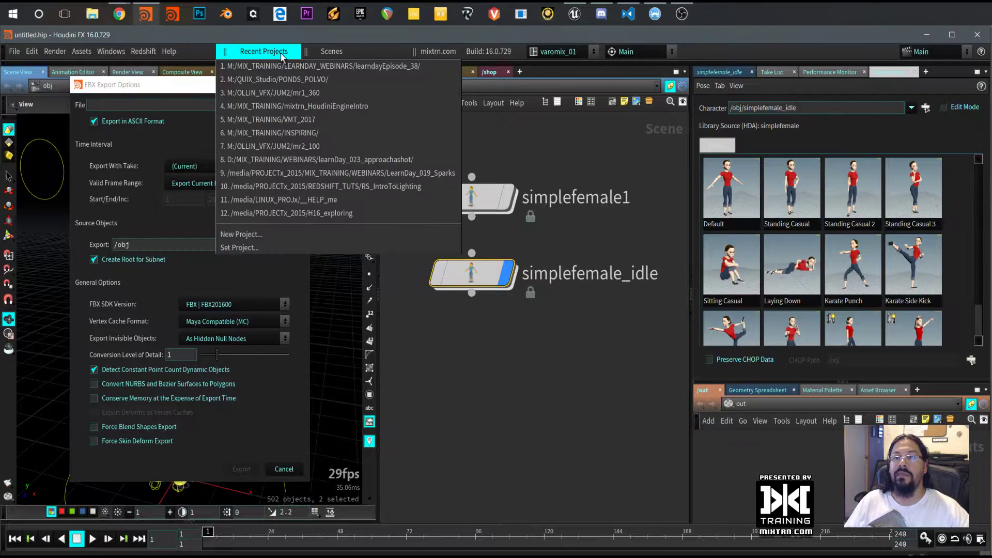
pyautogui.click(277, 68)
# Browse to $JOB/fbx for the export file and create a new folder named Girl_v01 there
pyautogui.click(16, 53)
pyautogui.click(278, 122)
pyautogui.click(286, 105)
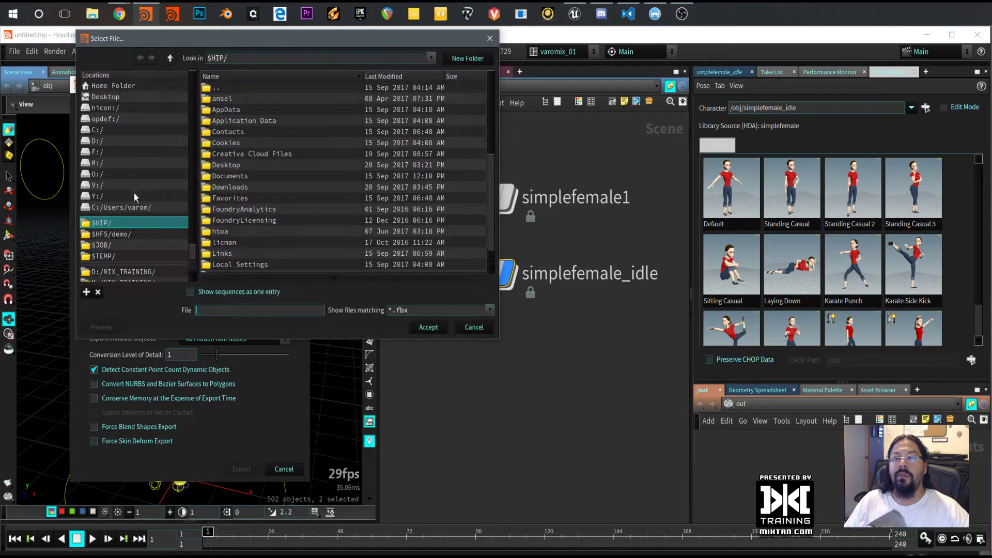
pyautogui.click(115, 245)
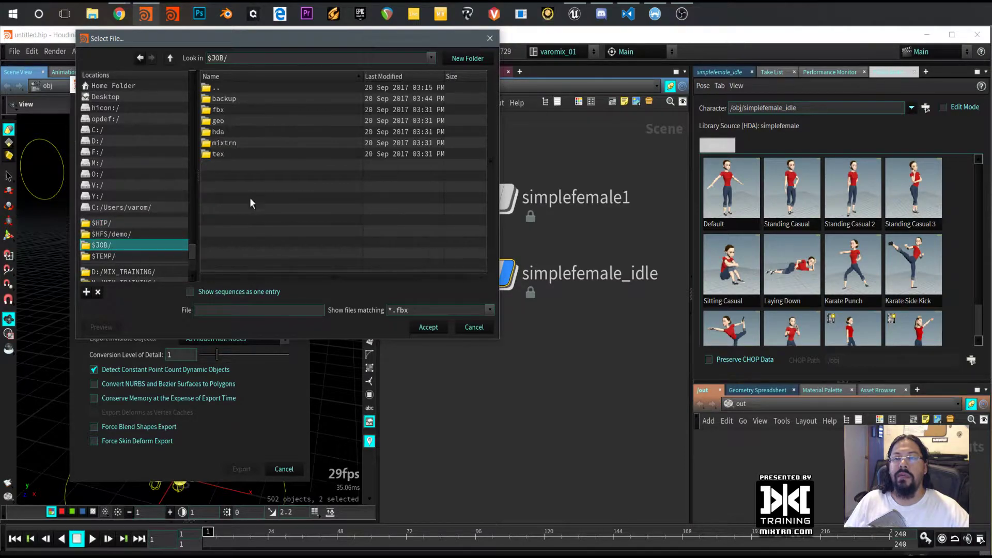
pyautogui.doubleClick(213, 109)
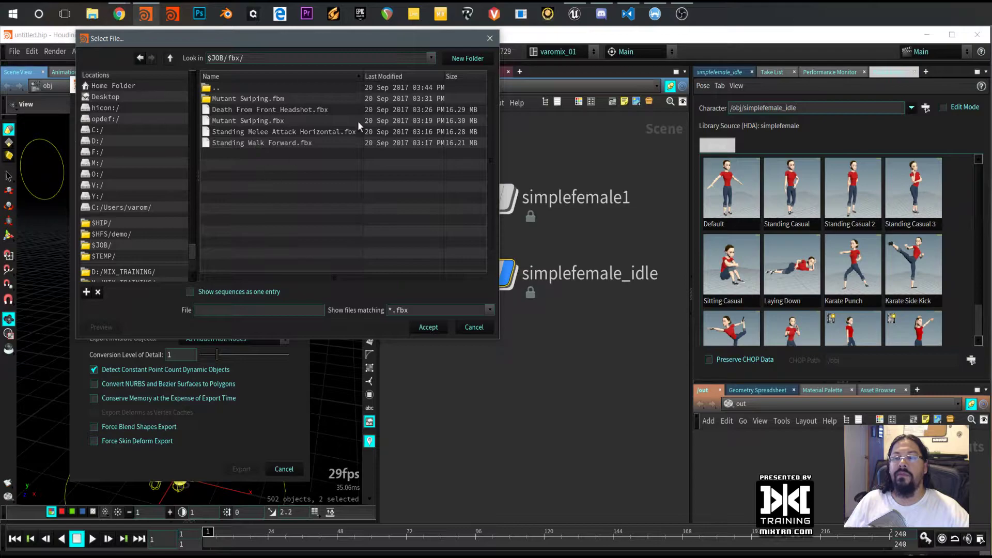
pyautogui.click(468, 58)
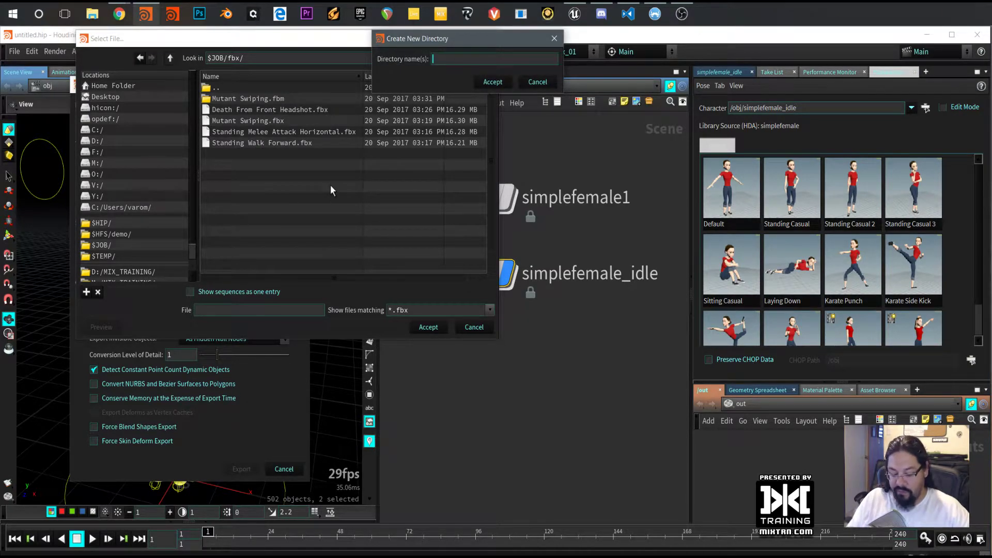
pyautogui.write('Girl')
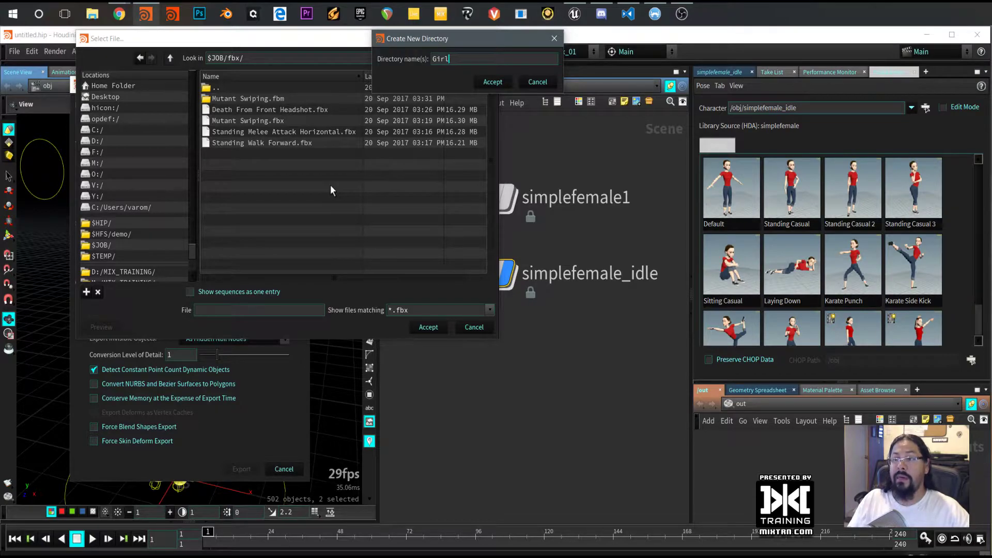
pyautogui.write('_v01')
pyautogui.press('Return')
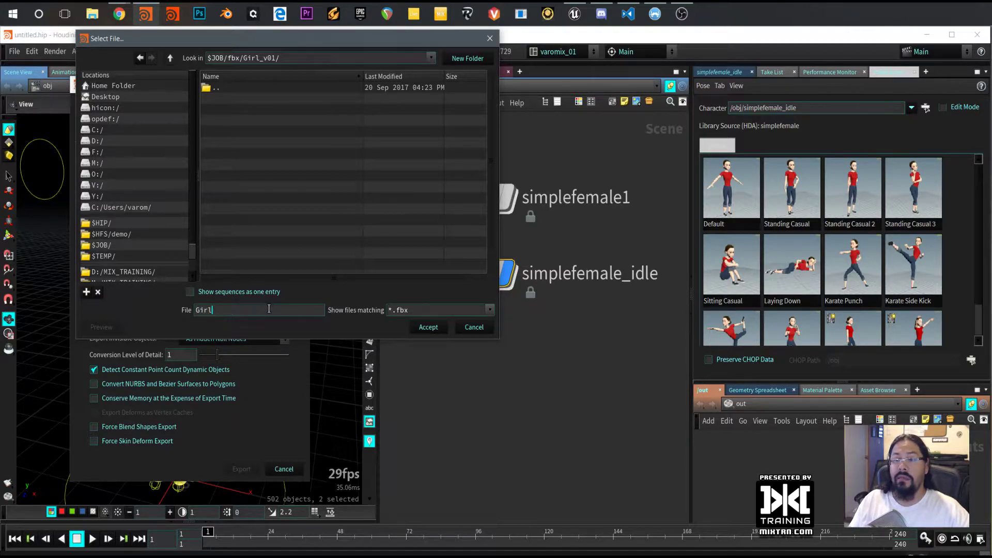
# Name the export file Girl_idle.fbx in the Girl_v01 folder and accept it as the FBX destination
pyautogui.click(269, 309)
pyautogui.write('Girl_anim')
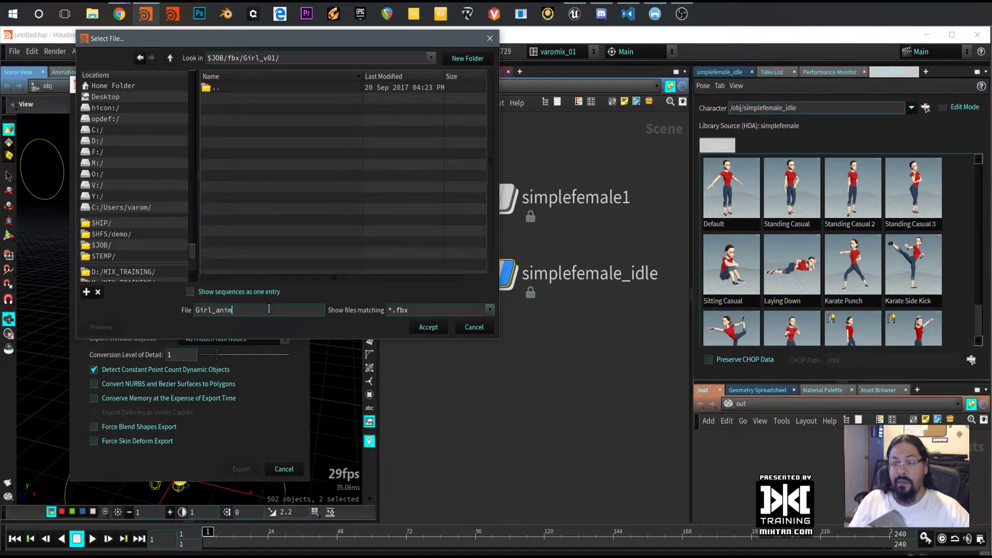
pyautogui.press('BackSpace')
pyautogui.press('BackSpace')
pyautogui.press('BackSpace')
pyautogui.press('BackSpace')
pyautogui.write('idle')
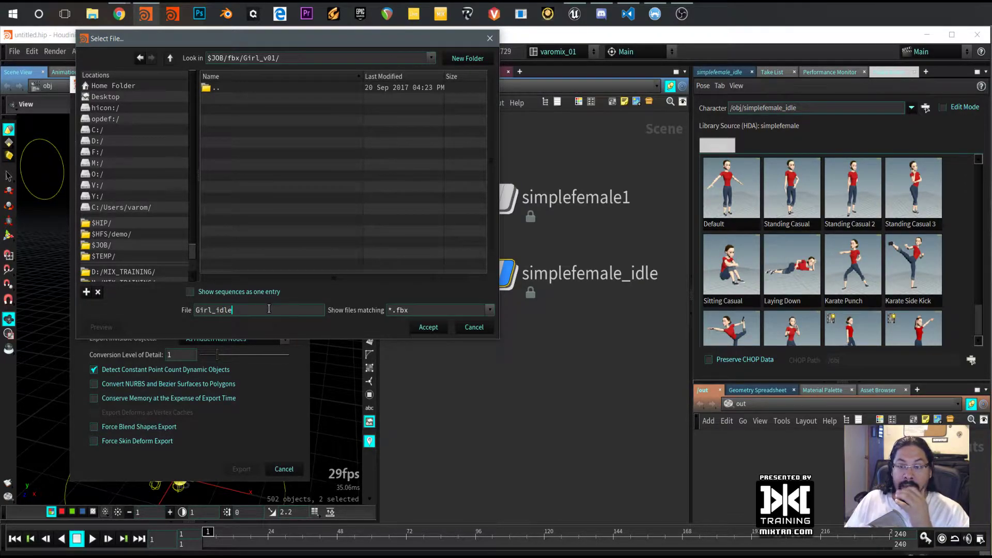
pyautogui.write('.fbx')
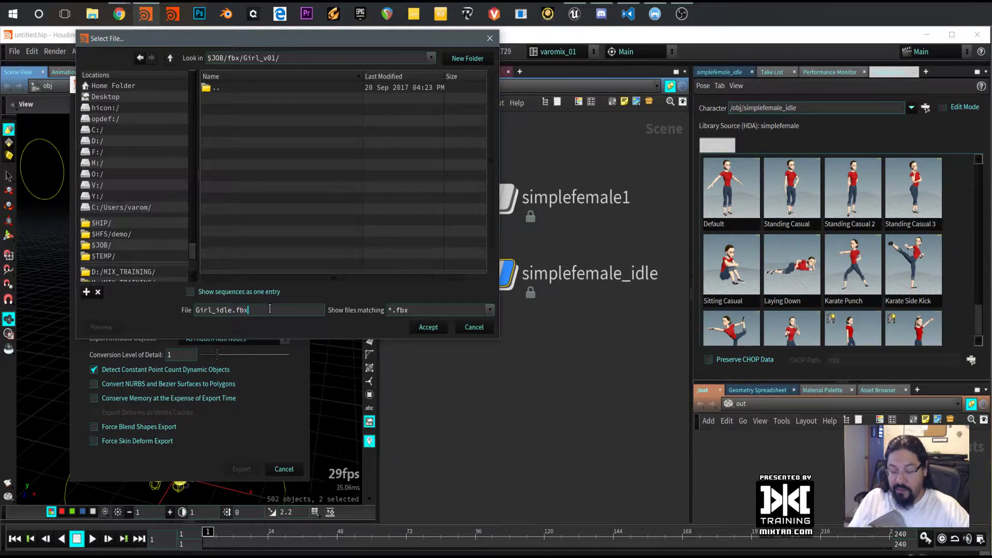
pyautogui.click(428, 328)
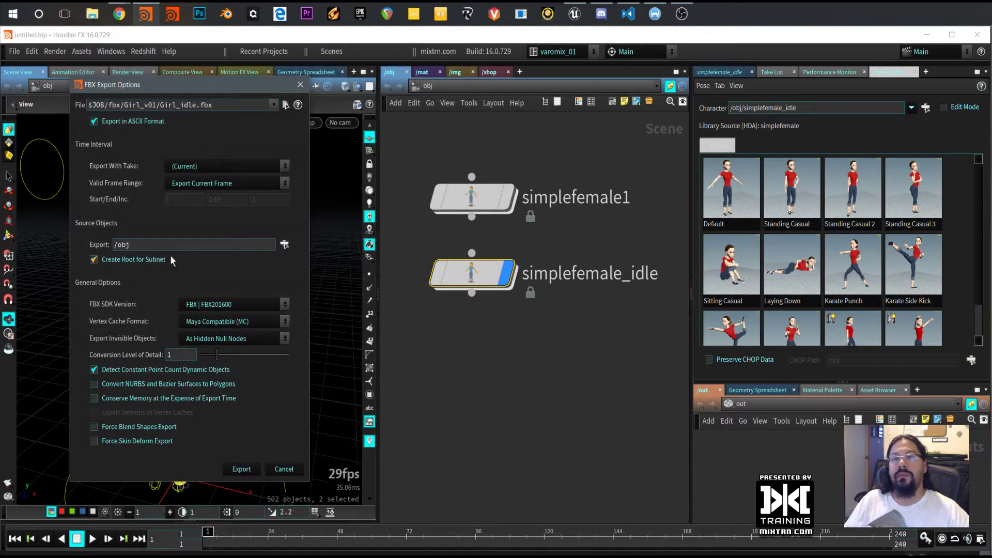
# Replace the FBX export source object with /obj/simplefemale_idle
pyautogui.moveTo(150, 242); pyautogui.dragTo(88, 250)
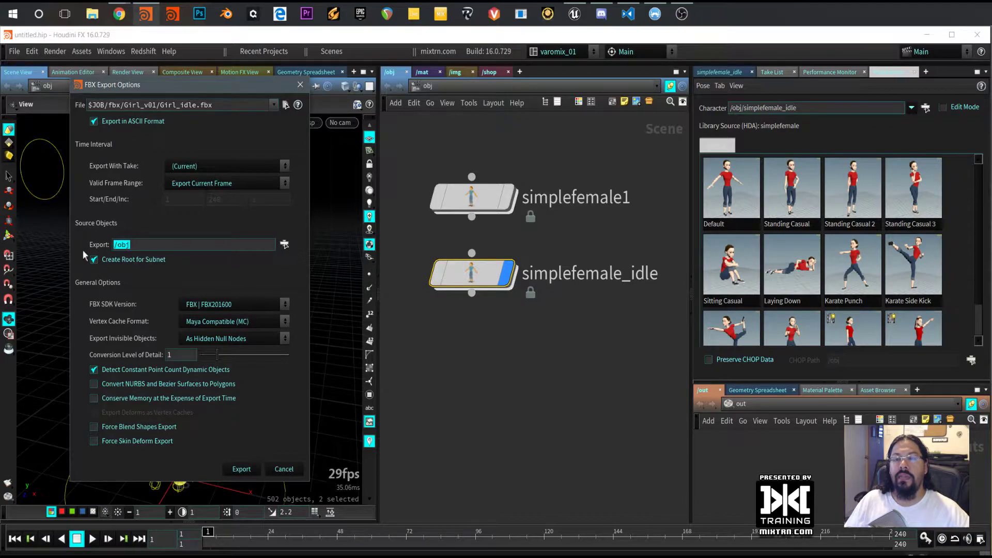
pyautogui.moveTo(471, 273); pyautogui.dragTo(218, 247)
pyautogui.moveTo(504, 279)
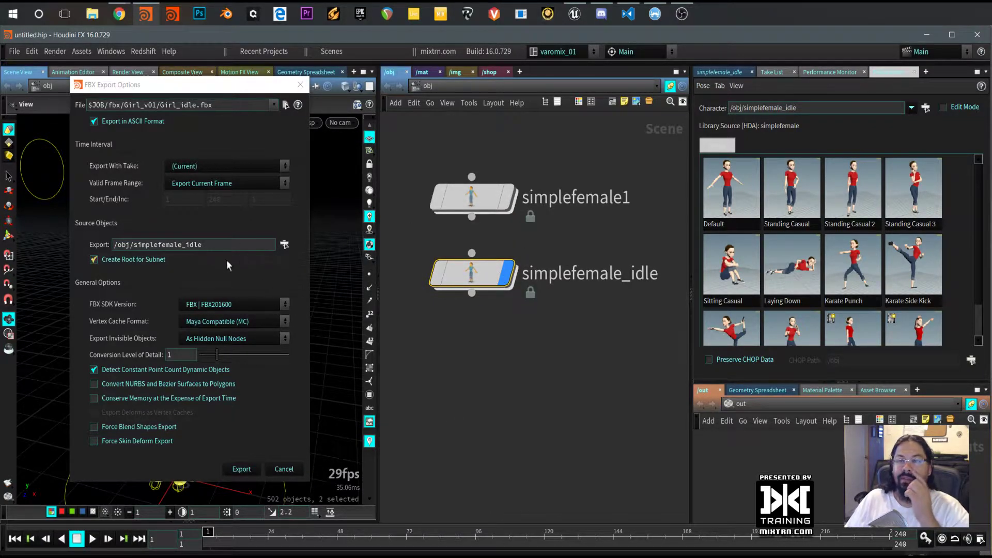
pyautogui.click(212, 246)
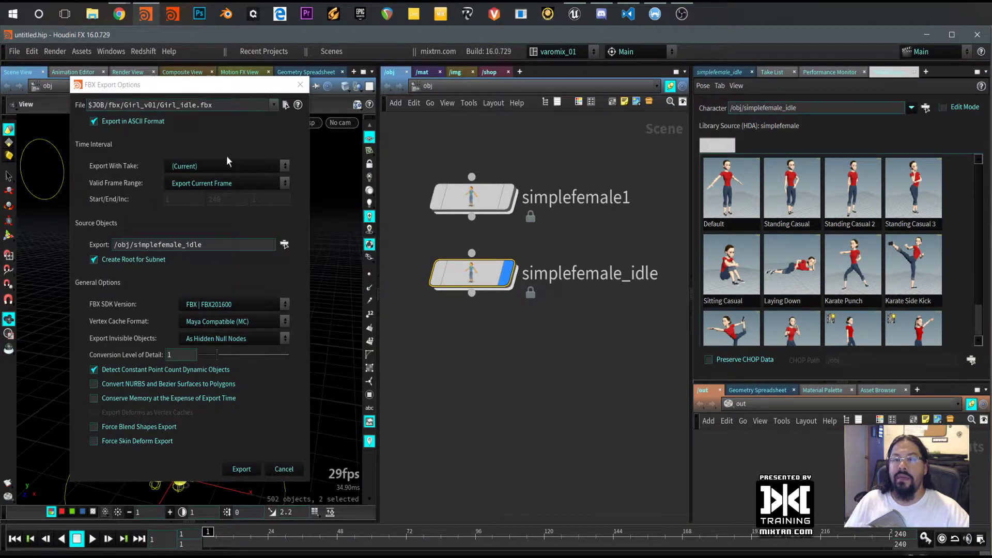
# Display the parameters of simplefemale_idle to check its transform controls, keeping the FBX export dialog over the viewport
pyautogui.moveTo(202, 90); pyautogui.dragTo(366, 140)
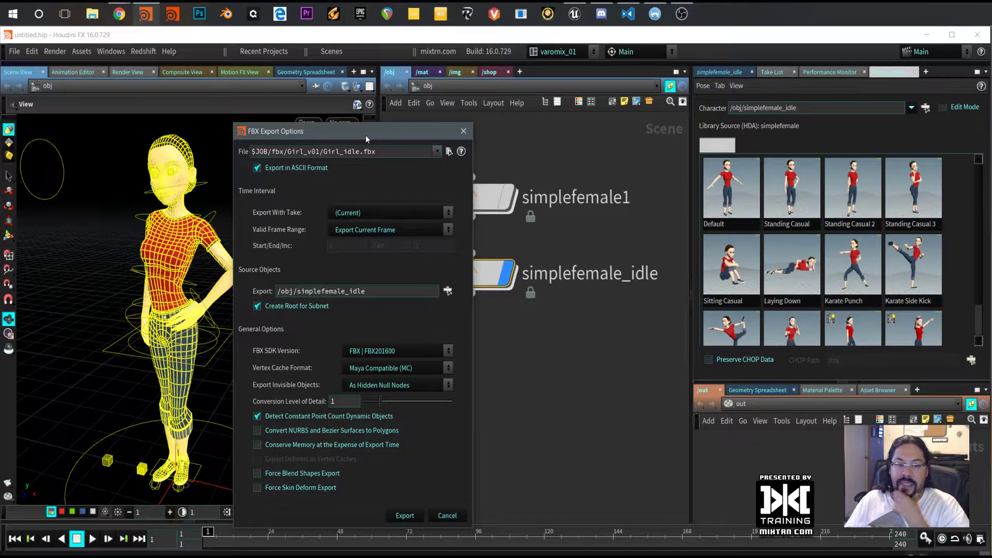
pyautogui.moveTo(365, 135); pyautogui.dragTo(190, 123)
pyautogui.click(729, 72)
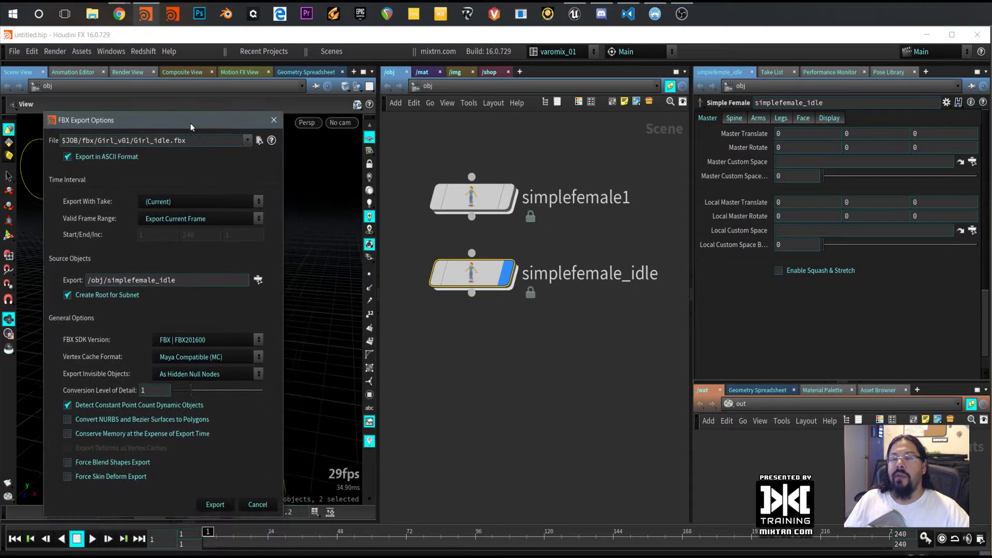
pyautogui.moveTo(477, 274); pyautogui.dragTo(507, 309)
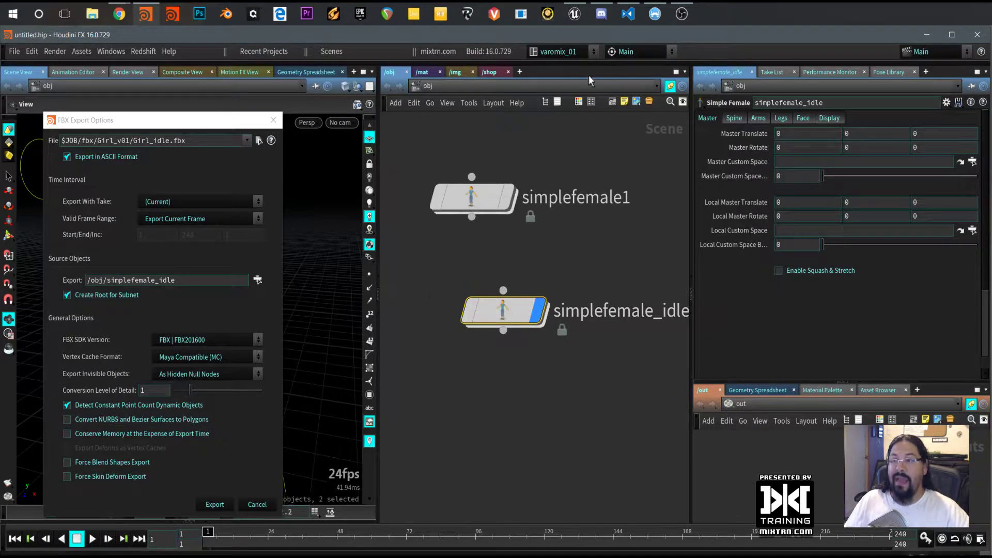
pyautogui.moveTo(511, 302); pyautogui.dragTo(478, 270)
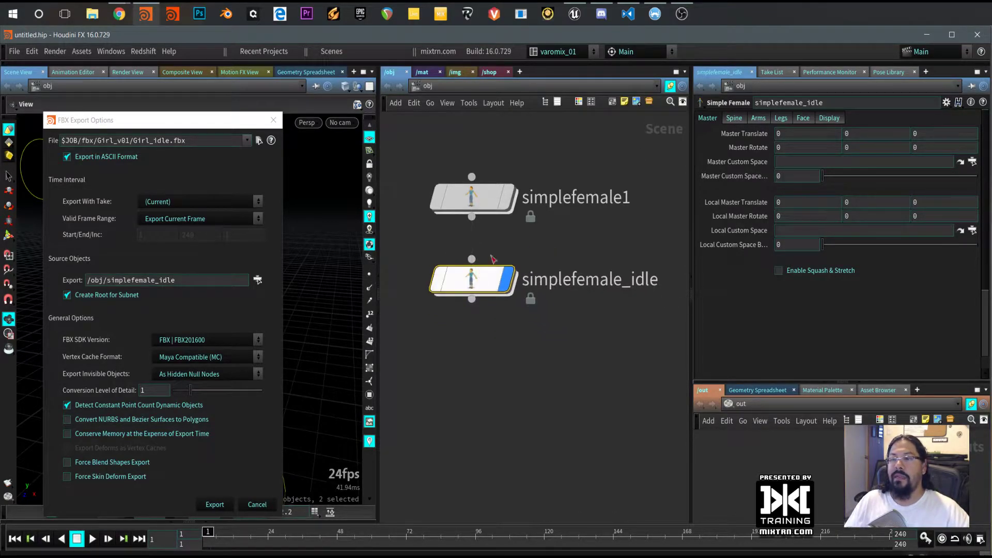
# Collapse simplefemale_idle into a subnet with a uniform scale of 100, and move the export dialog off the viewport
pyautogui.hotkey('shift', 'c')
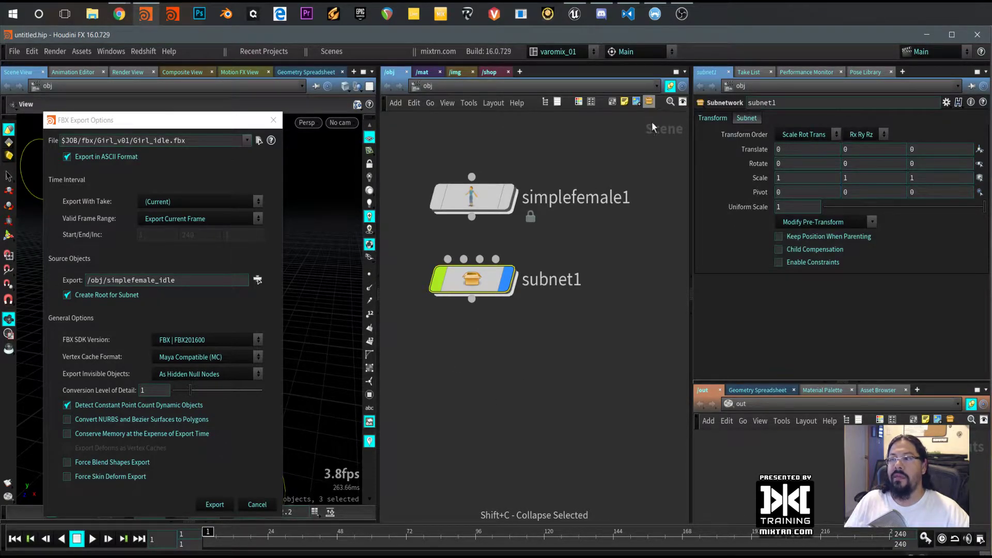
pyautogui.click(778, 207)
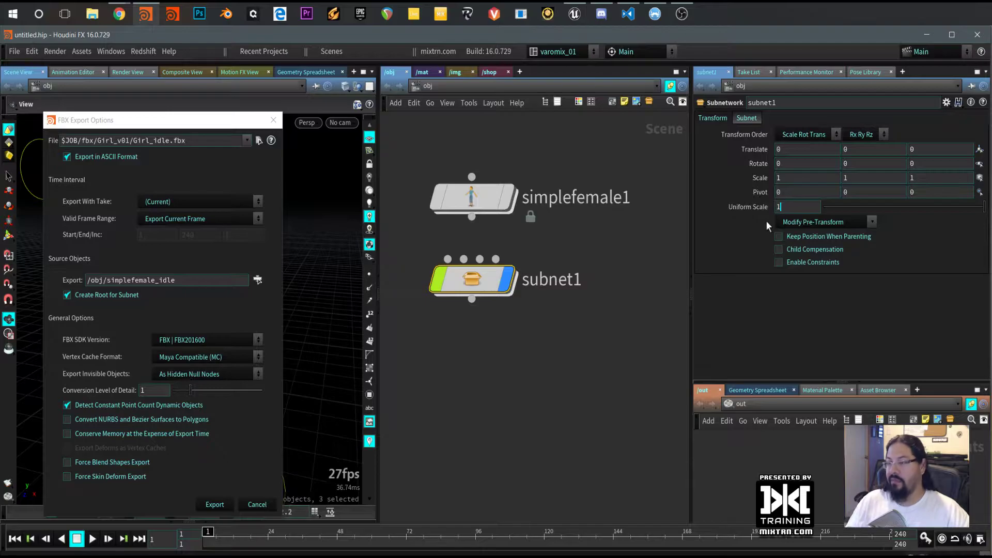
pyautogui.write('00')
pyautogui.press('Return')
pyautogui.moveTo(217, 120); pyautogui.dragTo(746, 237)
pyautogui.scroll(5, 304, 348)
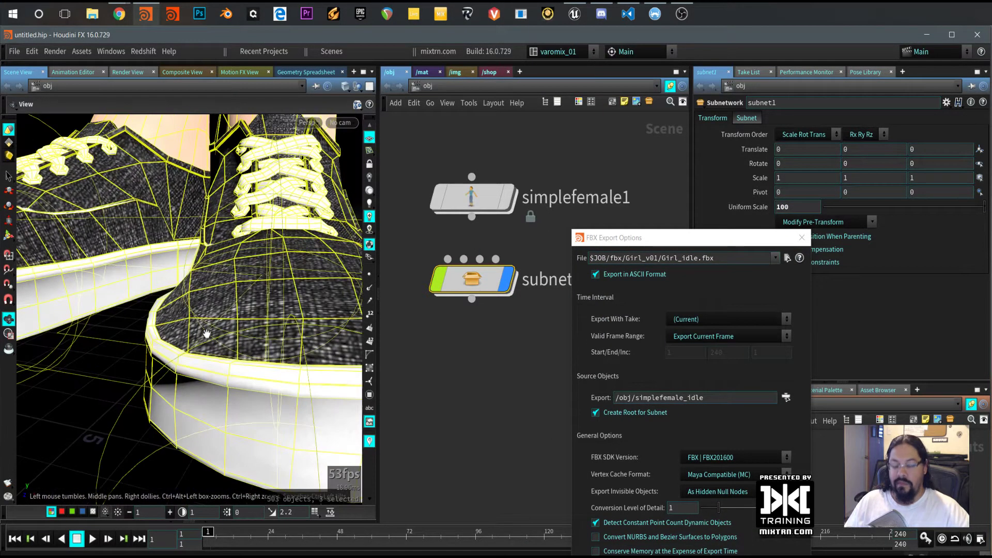
# Set the FBX export source object to /obj/subnet1 and export it as Girl_idle.fbx
pyautogui.hotkey('space', 'g')
pyautogui.moveTo(217, 353)
pyautogui.mouseDown()
pyautogui.moveTo(261, 344)
pyautogui.moveTo(216, 364)
pyautogui.mouseUp()
pyautogui.moveTo(216, 364); pyautogui.dragTo(253, 357, button='right')
pyautogui.moveTo(673, 241); pyautogui.dragTo(145, 136)
pyautogui.moveTo(471, 279); pyautogui.dragTo(171, 294)
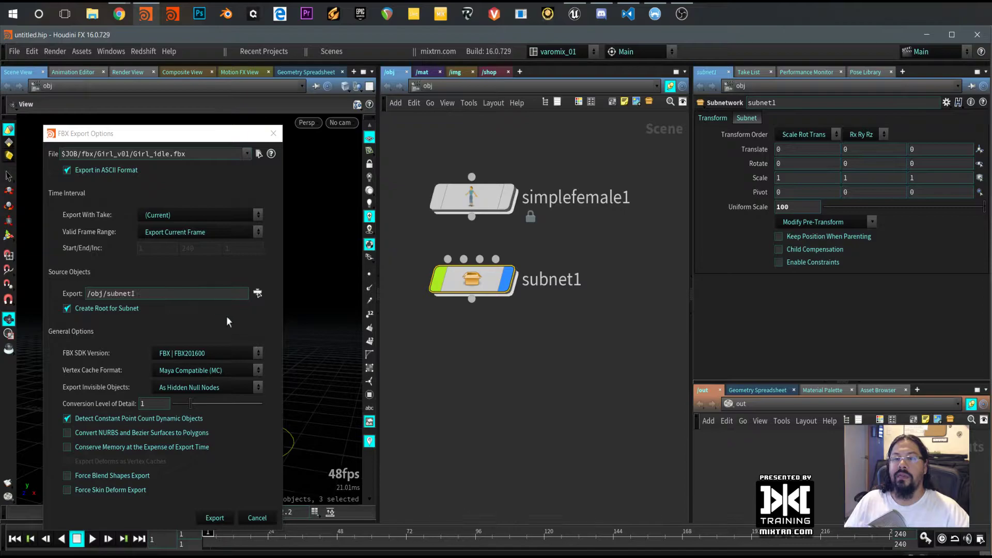
pyautogui.moveTo(165, 136); pyautogui.dragTo(184, 144)
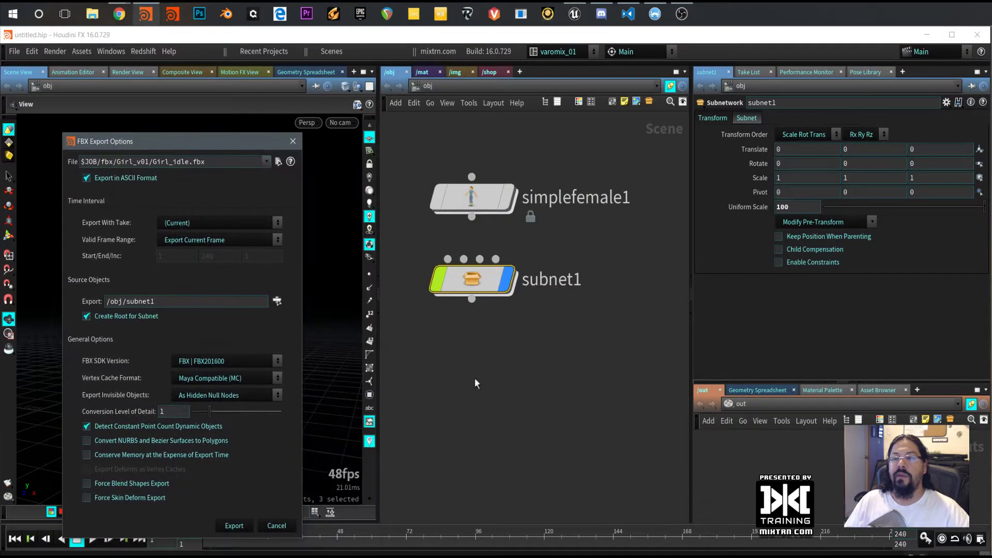
pyautogui.moveTo(198, 142)
pyautogui.mouseDown()
pyautogui.moveTo(504, 155)
pyautogui.moveTo(196, 139)
pyautogui.moveTo(191, 123)
pyautogui.mouseUp()
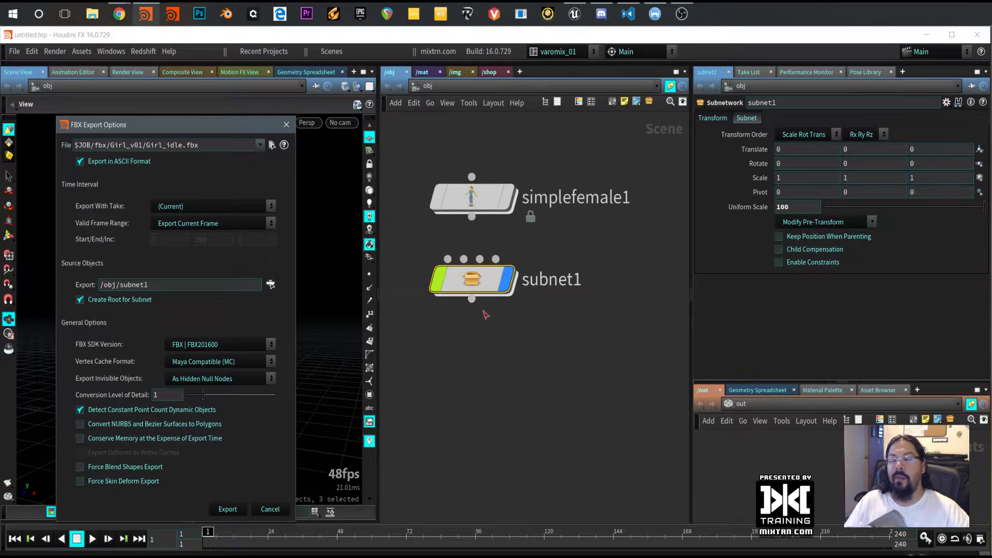
pyautogui.click(227, 509)
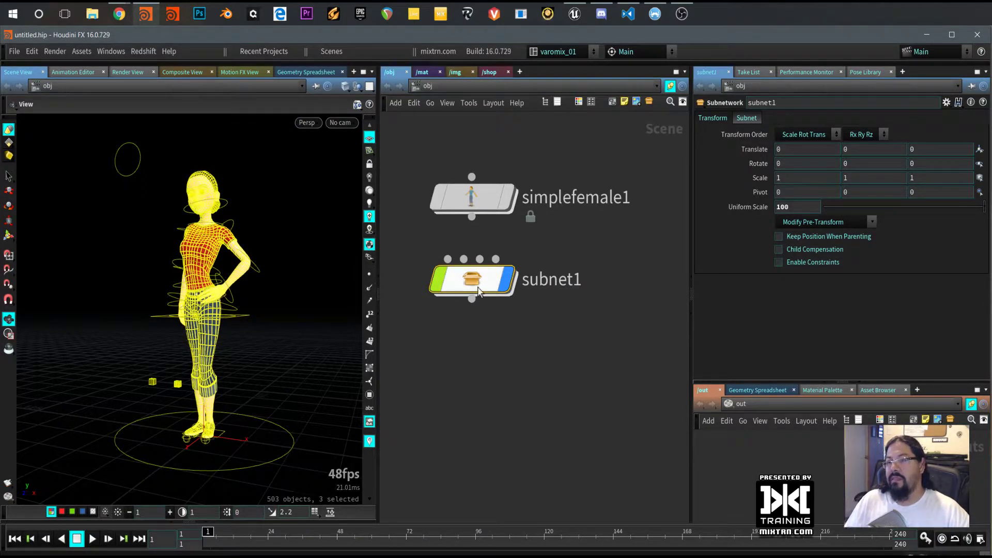
# Undo the uniform scaling and the collapse of simplefemale_idle into a subnet
pyautogui.moveTo(485, 291)
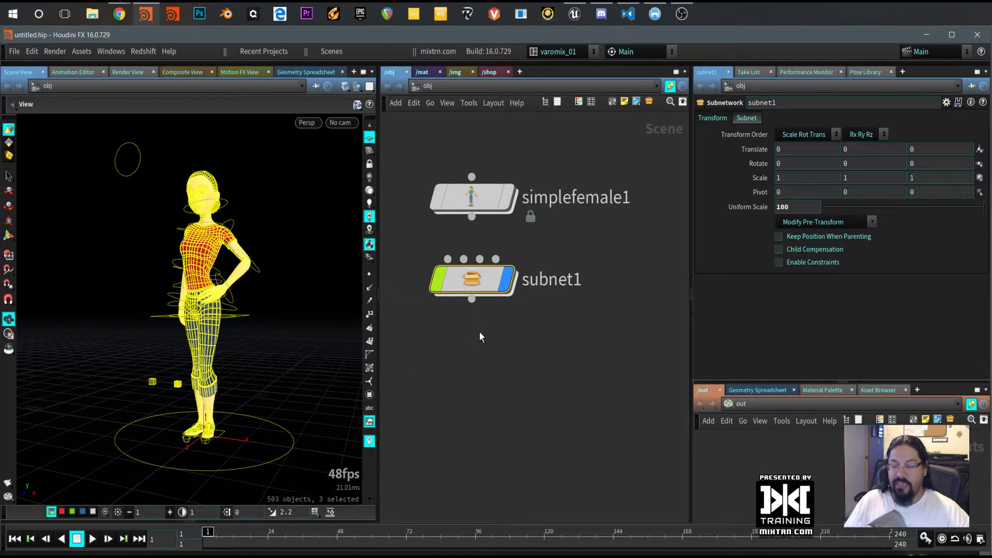
pyautogui.hotkey('ctrl', 'z')
pyautogui.hotkey('ctrl', 'z')
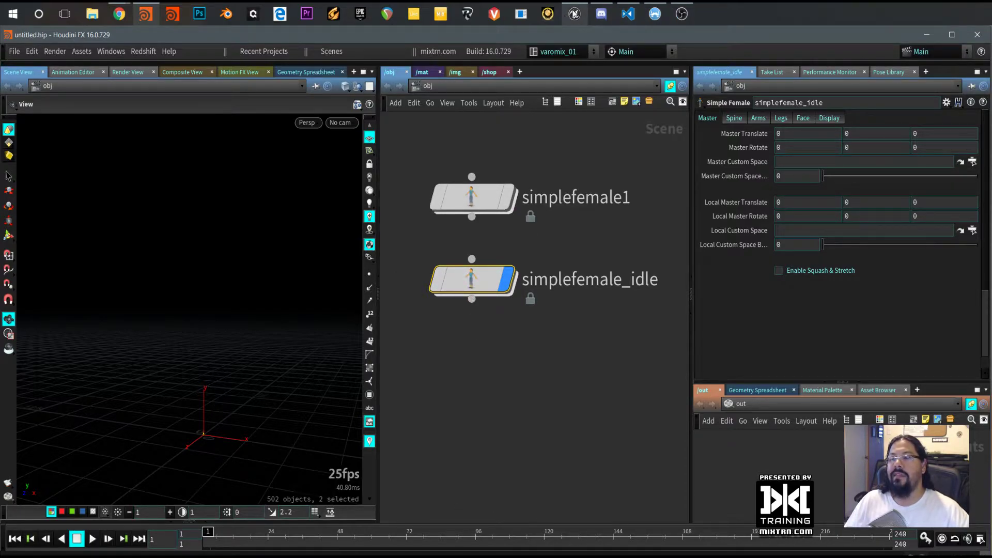
# Switch to Unreal, show the folder sources and create a folder named Girl under Content
pyautogui.click(574, 14)
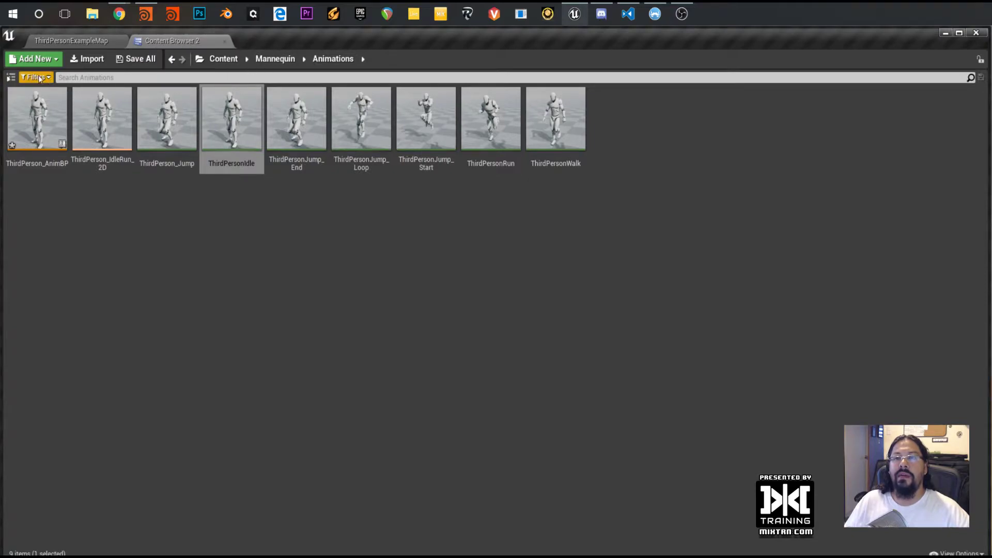
pyautogui.click(10, 77)
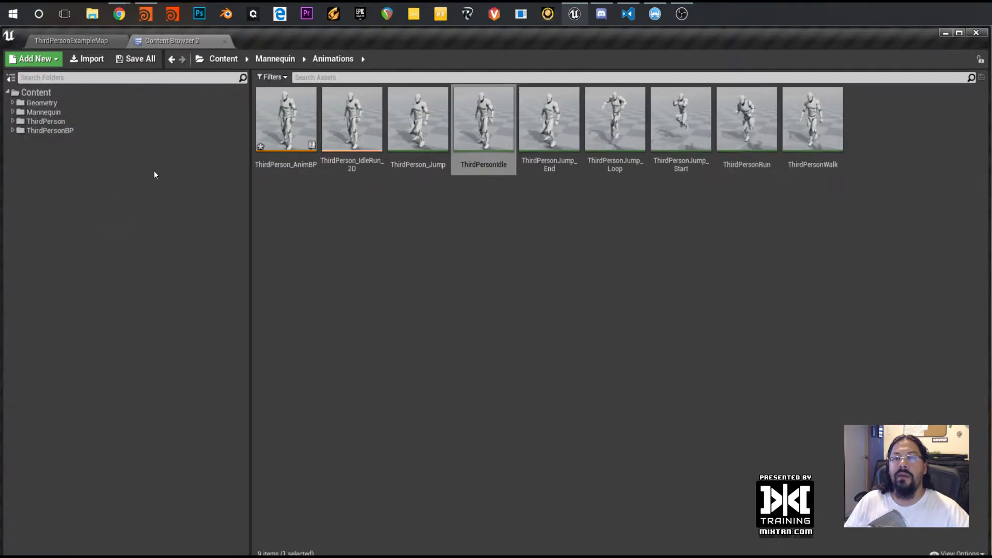
pyautogui.rightClick(31, 93)
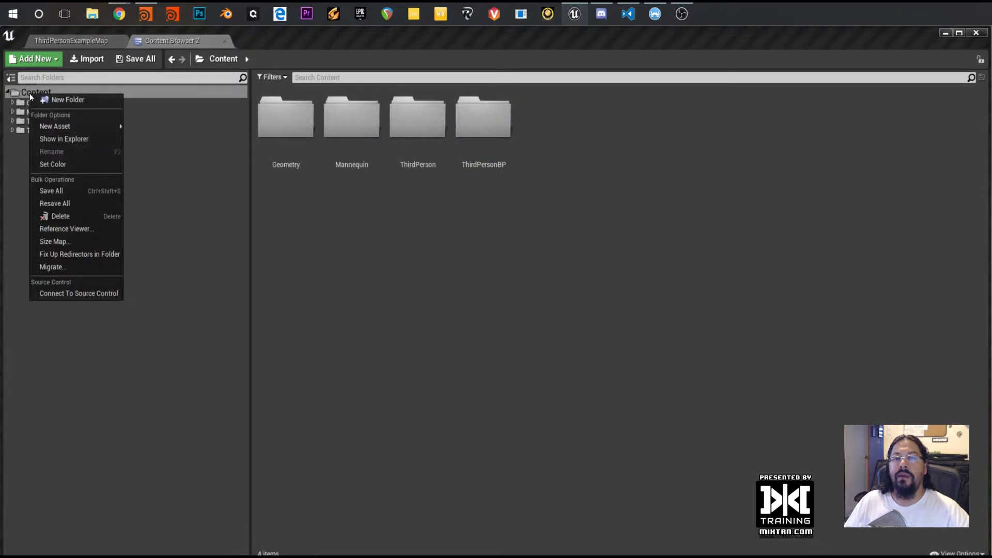
pyautogui.click(65, 99)
pyautogui.write('Girl')
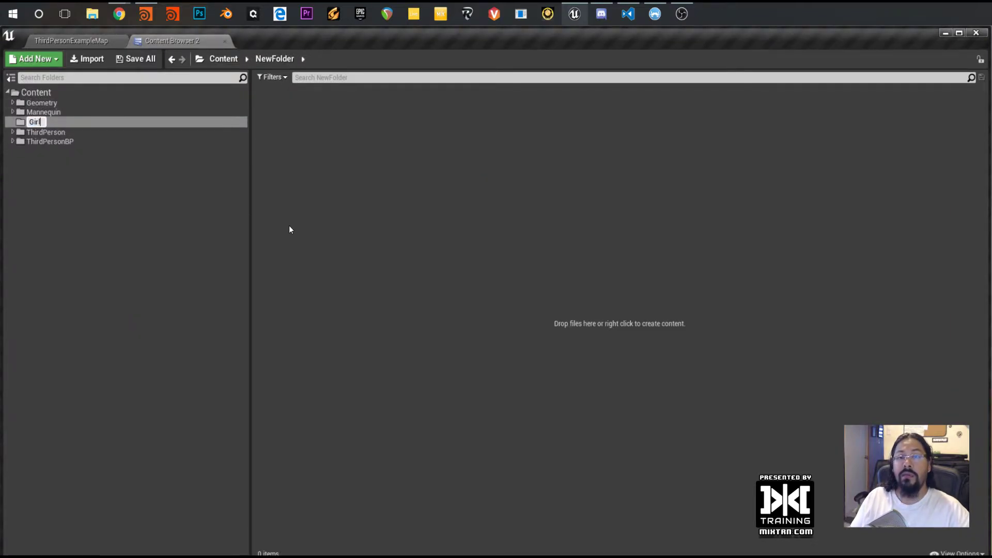
pyautogui.press('Return')
pyautogui.click(331, 168)
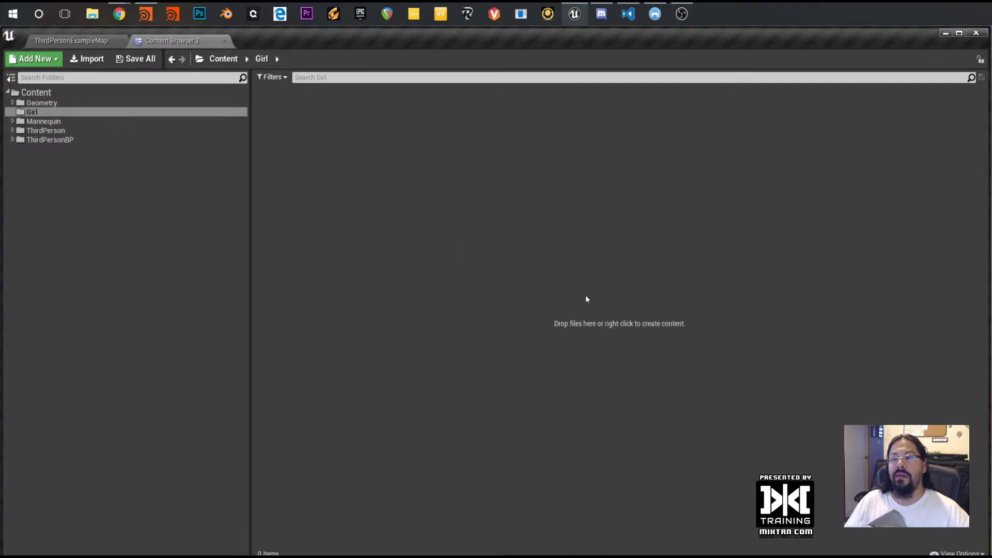
# Bring Girl_idle.fbx from the Girl_v01 folder in File Explorer into Unreal's Girl folder and display its FBX import options
pyautogui.press('super+e')
pyautogui.moveTo(339, 168); pyautogui.dragTo(991, 331)
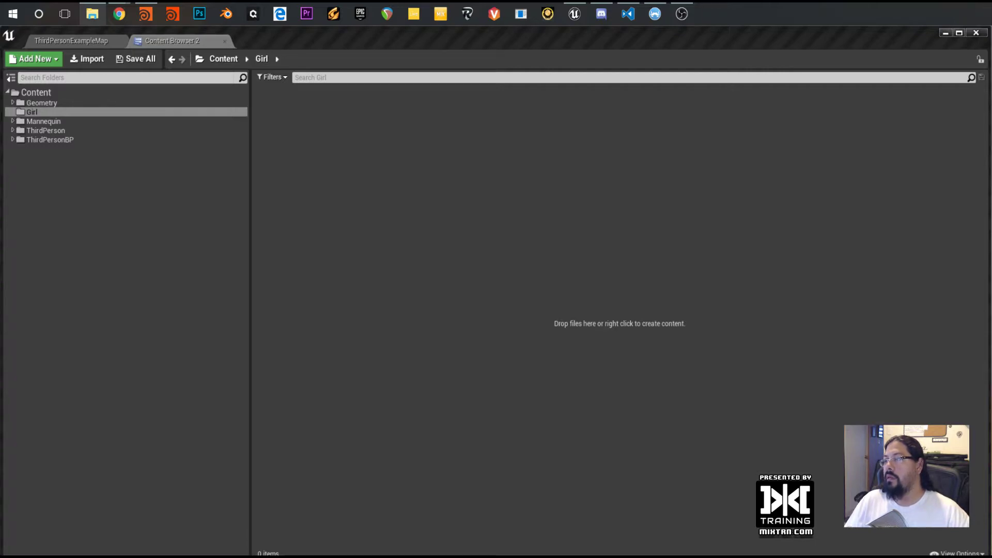
pyautogui.moveTo(991, 294); pyautogui.dragTo(555, 202)
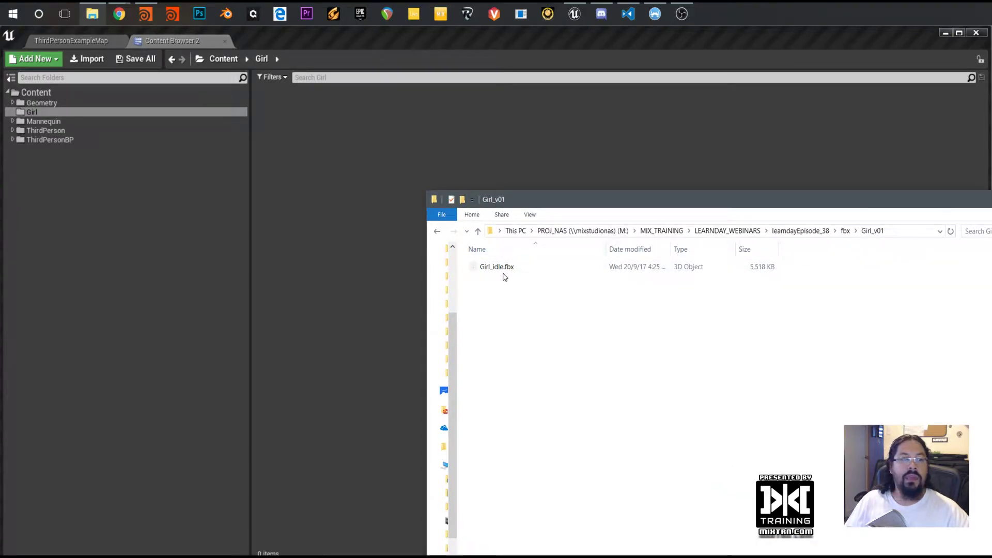
pyautogui.moveTo(545, 273); pyautogui.dragTo(331, 225)
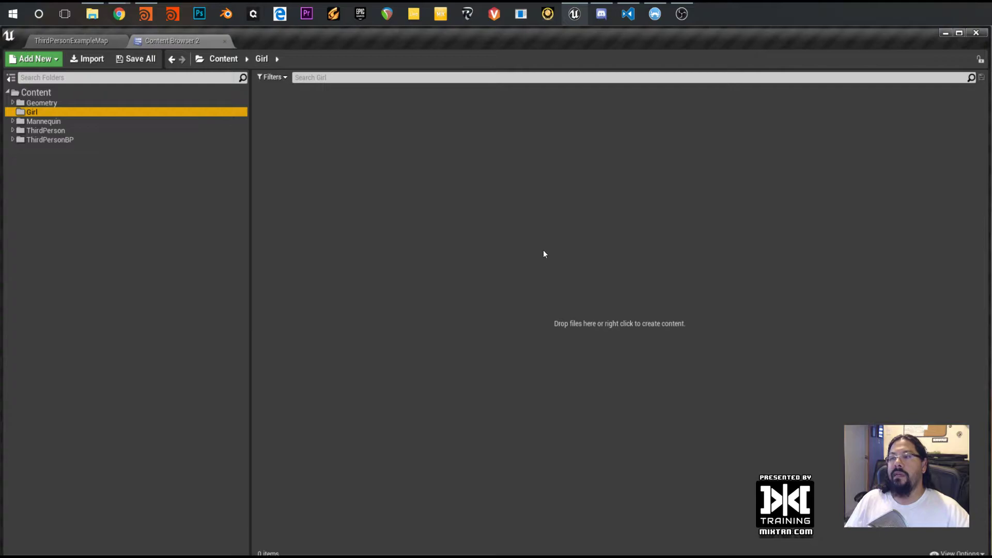
pyautogui.click(633, 341)
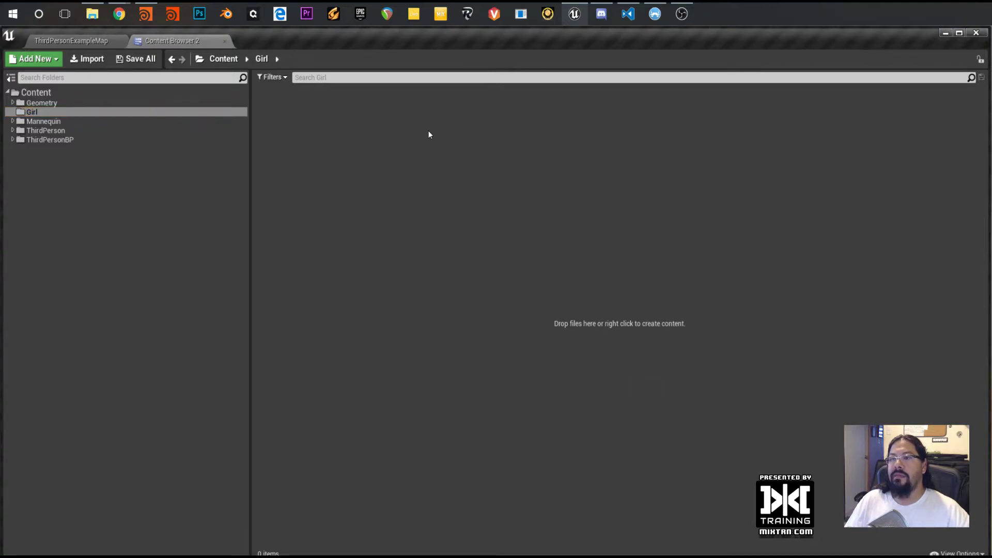
pyautogui.click(92, 14)
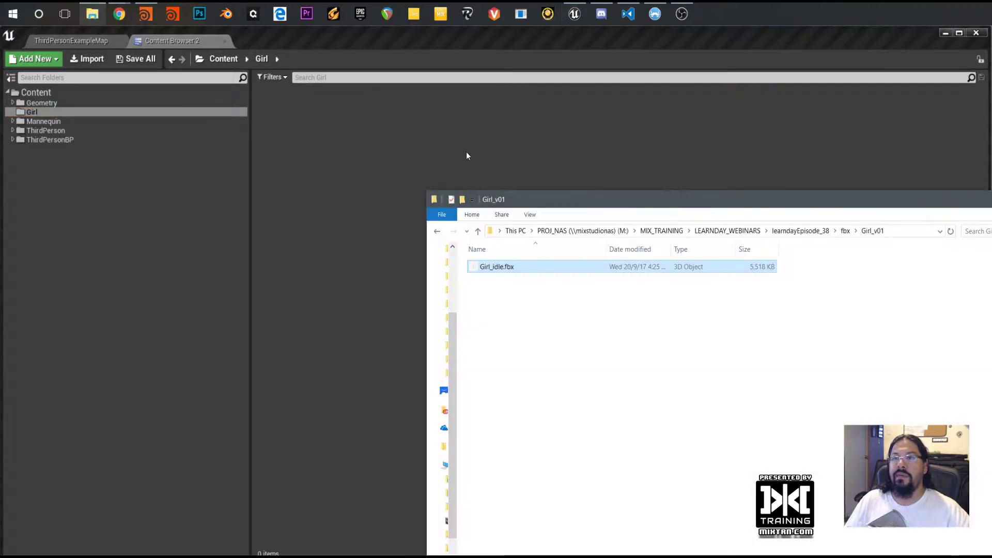
pyautogui.hotkey('alt', 'Tab')
pyautogui.click(120, 42)
pyautogui.click(135, 41)
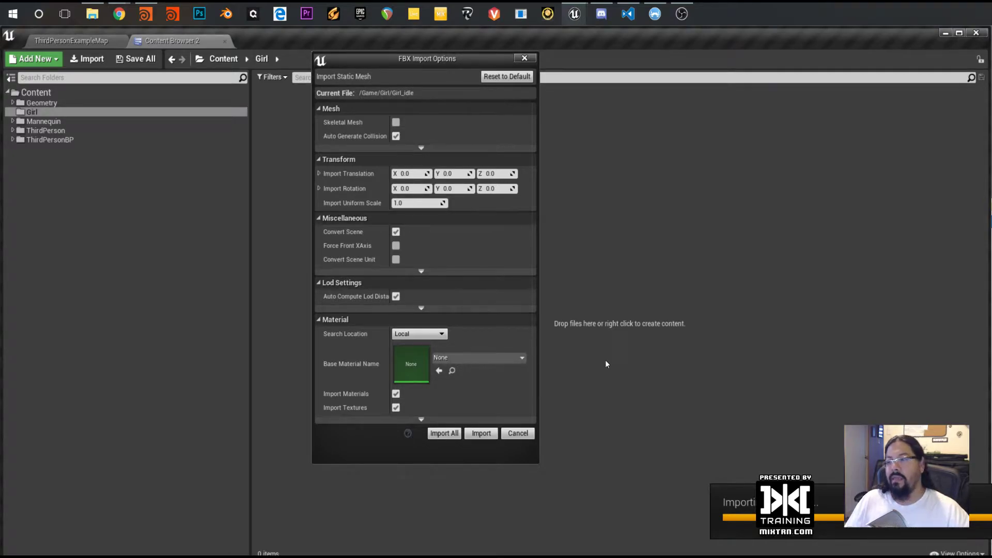
# Import all of Girl_idle as a skeletal mesh with no existing skeleton, animation import off and an import uniform scale of 1.0
pyautogui.click(397, 122)
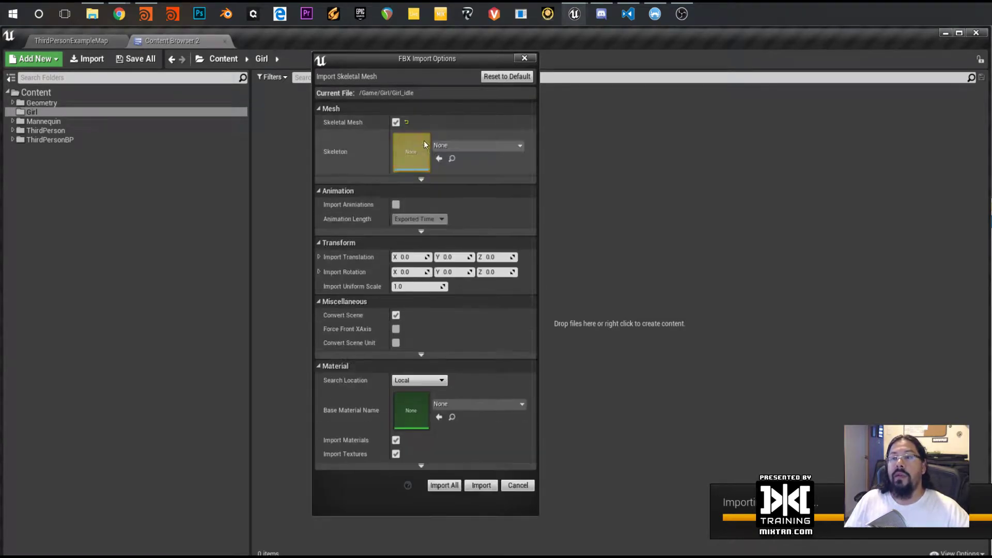
pyautogui.click(396, 122)
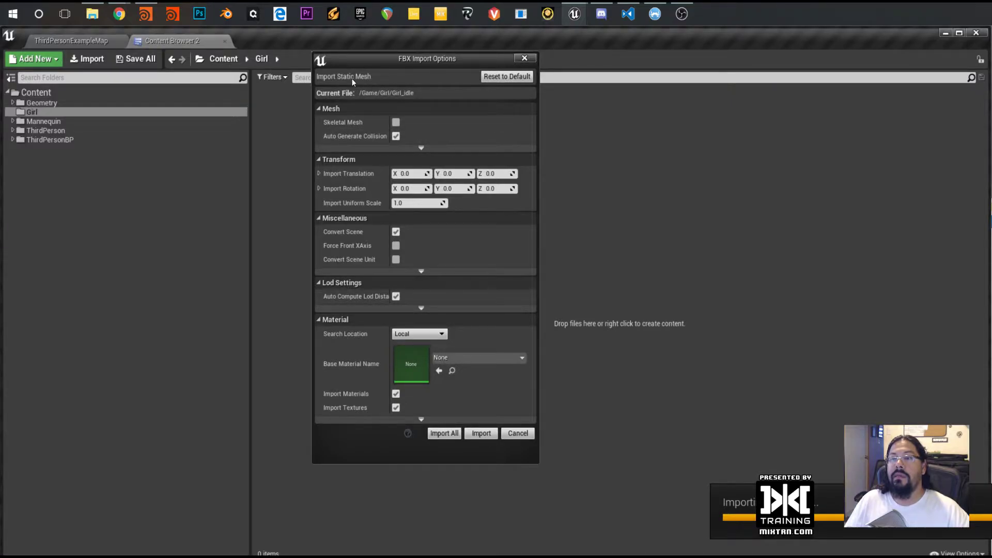
pyautogui.click(396, 123)
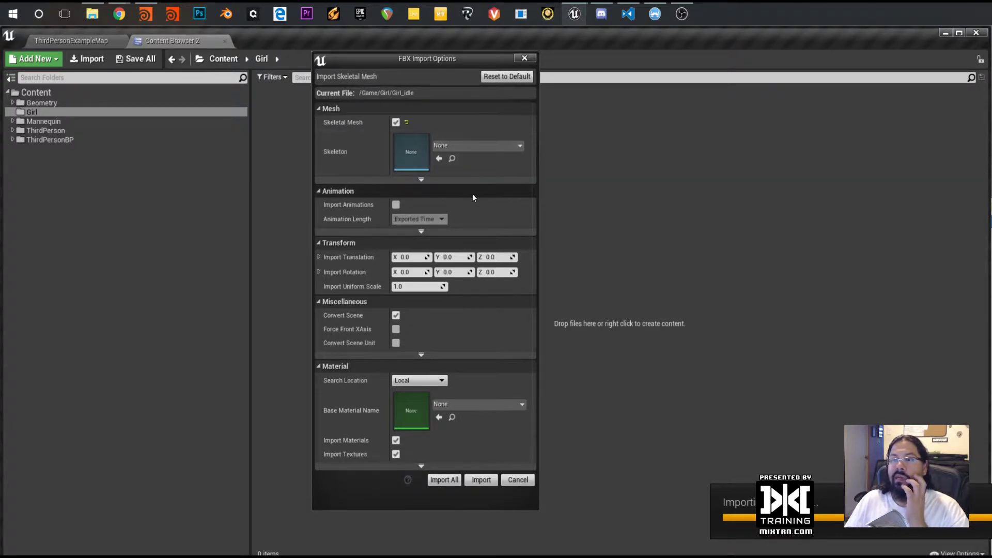
pyautogui.click(396, 205)
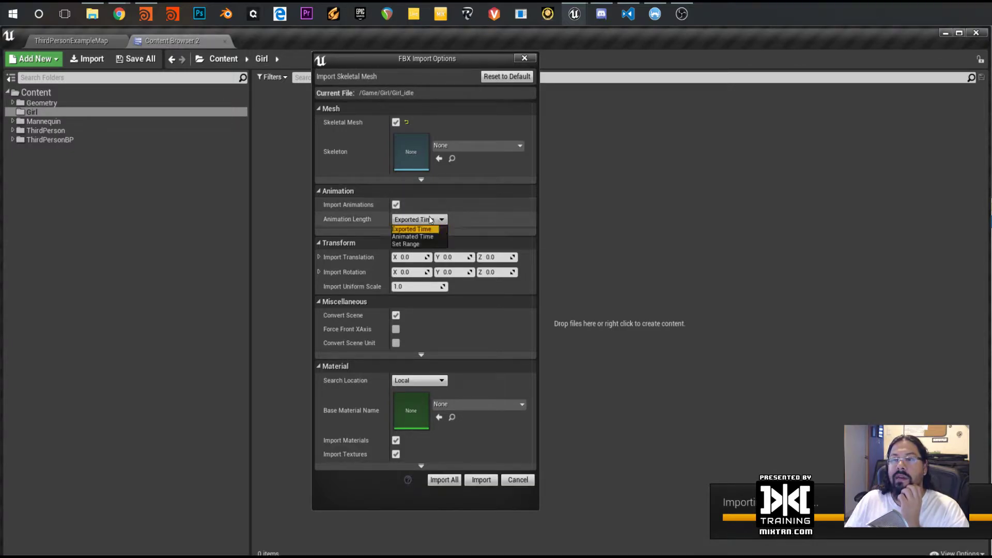
pyautogui.click(396, 204)
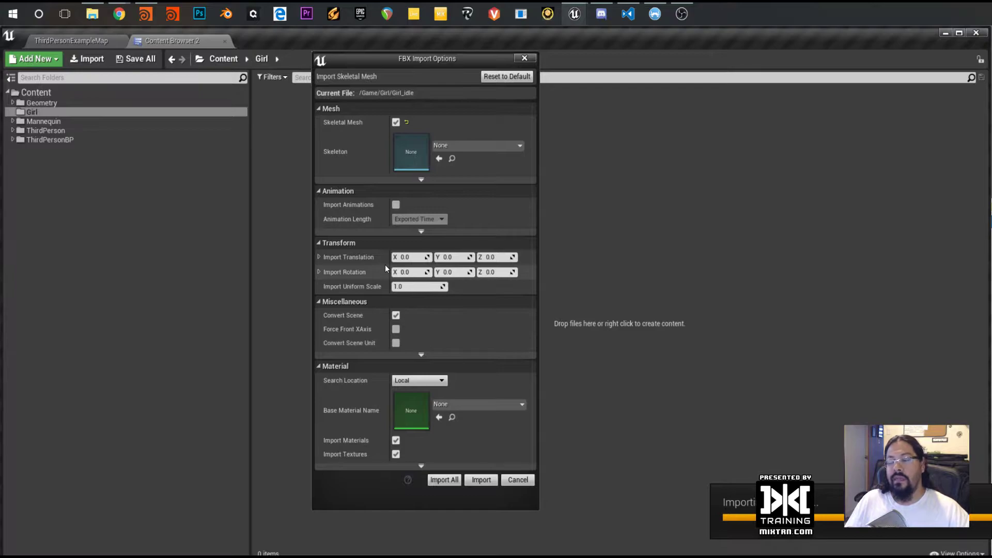
pyautogui.moveTo(409, 287); pyautogui.dragTo(434, 287)
pyautogui.click(410, 287)
pyautogui.write('1.0')
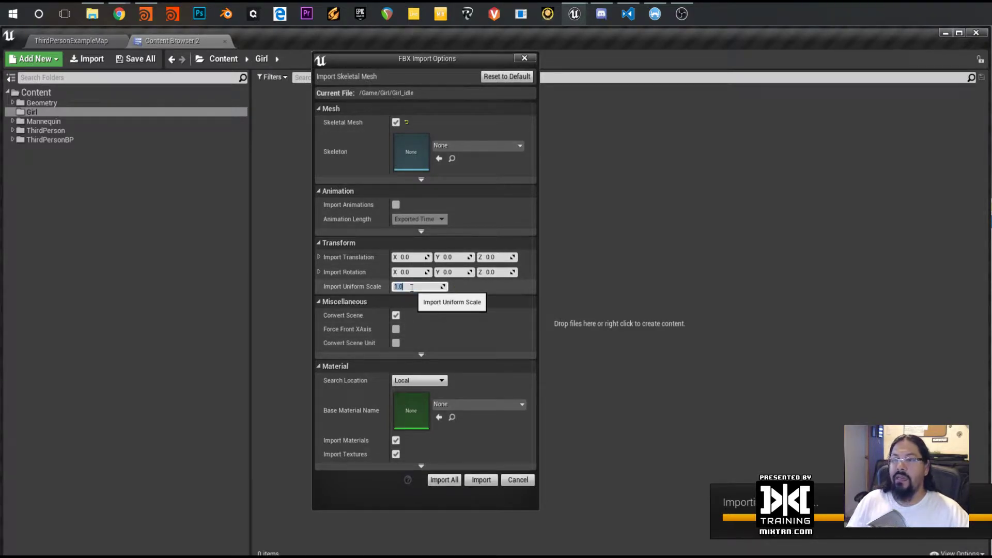
pyautogui.press('Return')
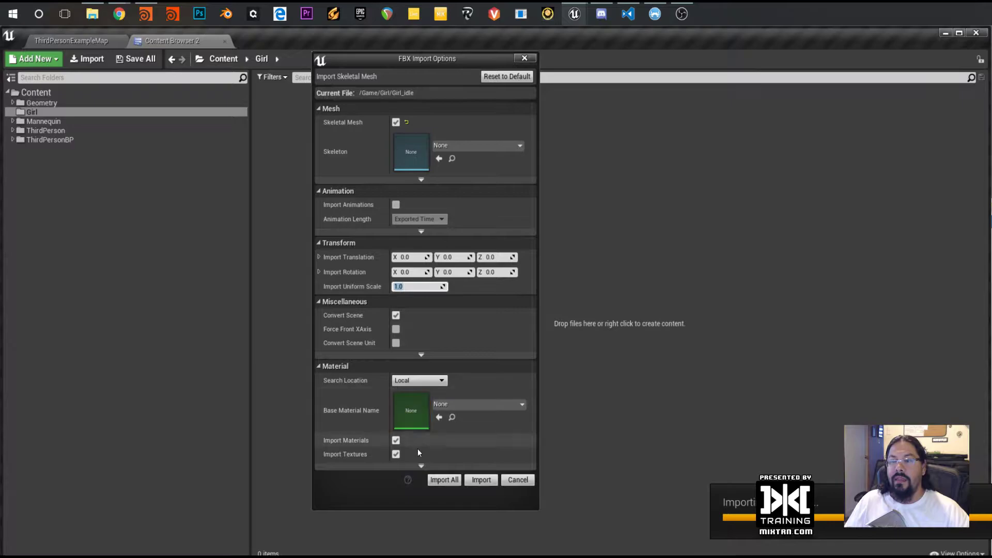
pyautogui.click(443, 479)
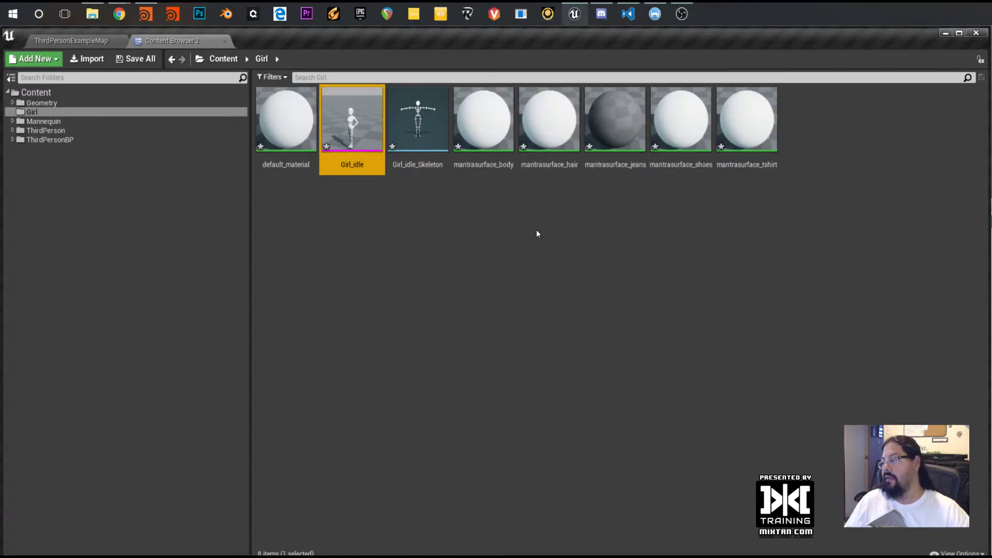
# Open the Girl_idle_Skeleton asset and examine the character and its bone hierarchy in the preview
pyautogui.click(423, 127)
pyautogui.doubleClick(421, 133)
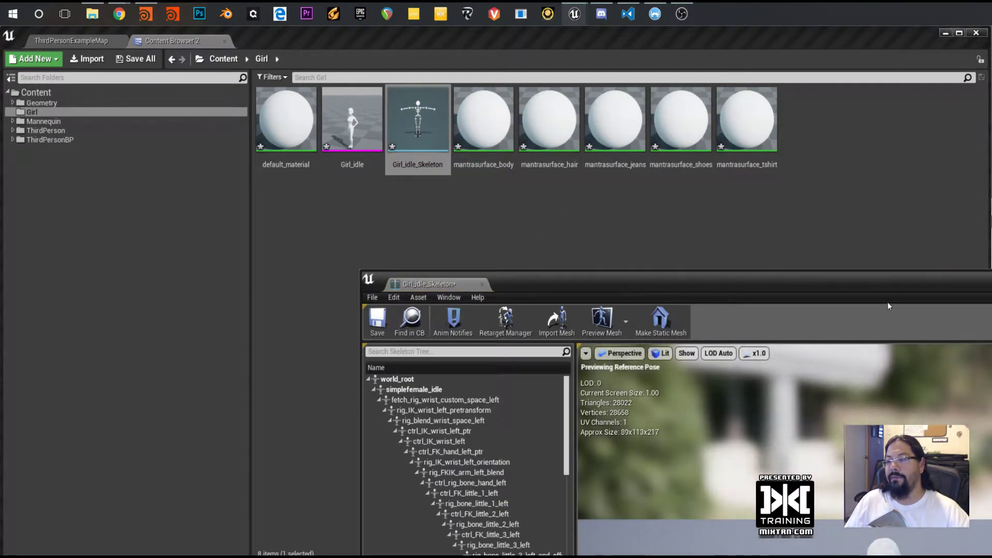
pyautogui.moveTo(892, 293); pyautogui.dragTo(646, 98)
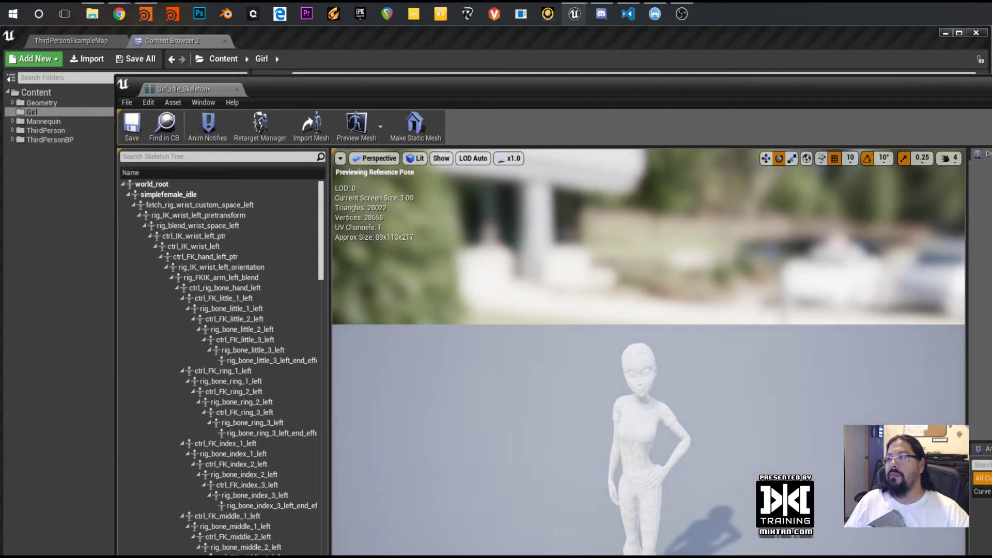
pyautogui.moveTo(561, 478); pyautogui.dragTo(624, 506)
pyautogui.scroll(3, 625, 506)
# Open the Girl_idle skeletal mesh and examine the model and its material slots from several views
pyautogui.moveTo(497, 84); pyautogui.dragTo(874, 98)
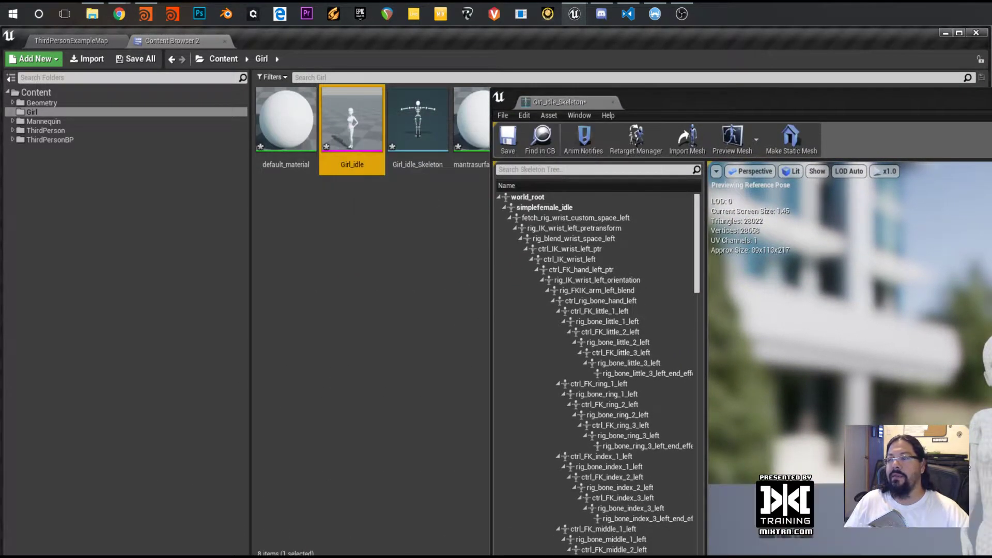
pyautogui.keyDown('alt'); pyautogui.moveTo(850, 331); pyautogui.dragTo(845, 310); pyautogui.keyUp('alt')
pyautogui.scroll(5, 850, 330)
pyautogui.scroll(-5, 850, 331)
pyautogui.scroll(5, 850, 331)
pyautogui.scroll(-3, 850, 331)
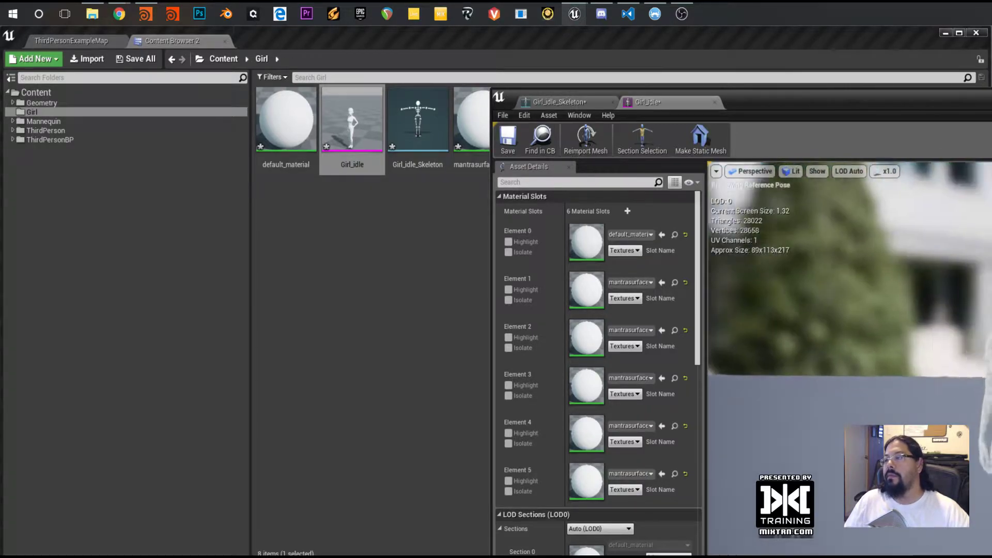
pyautogui.scroll(4, 850, 331)
pyautogui.scroll(-3, 851, 331)
pyautogui.moveTo(850, 331); pyautogui.dragTo(827, 285)
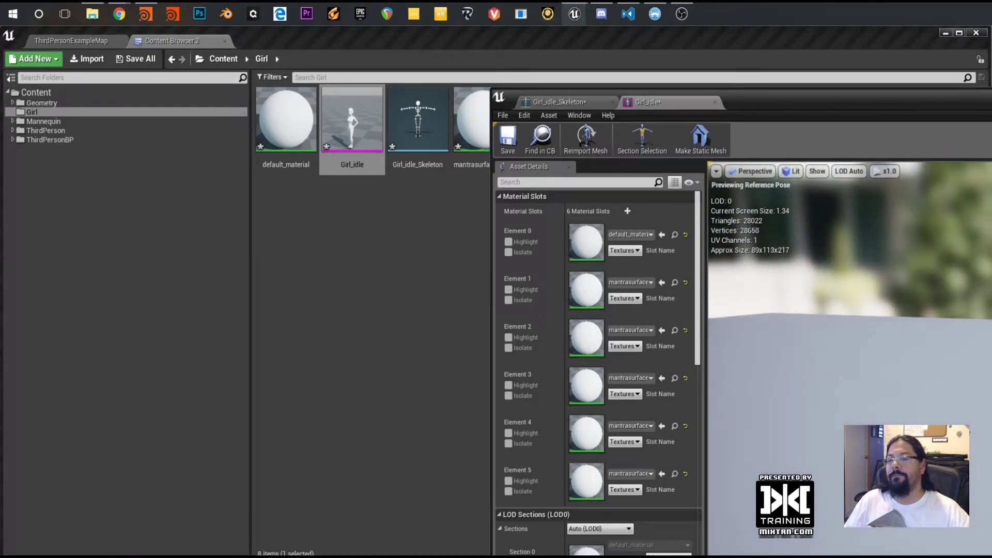
# Dock the Girl_idle_Skeleton and Girl_idle editors in the main Unreal window beside Content Browser 2
pyautogui.moveTo(984, 110); pyautogui.dragTo(708, 182)
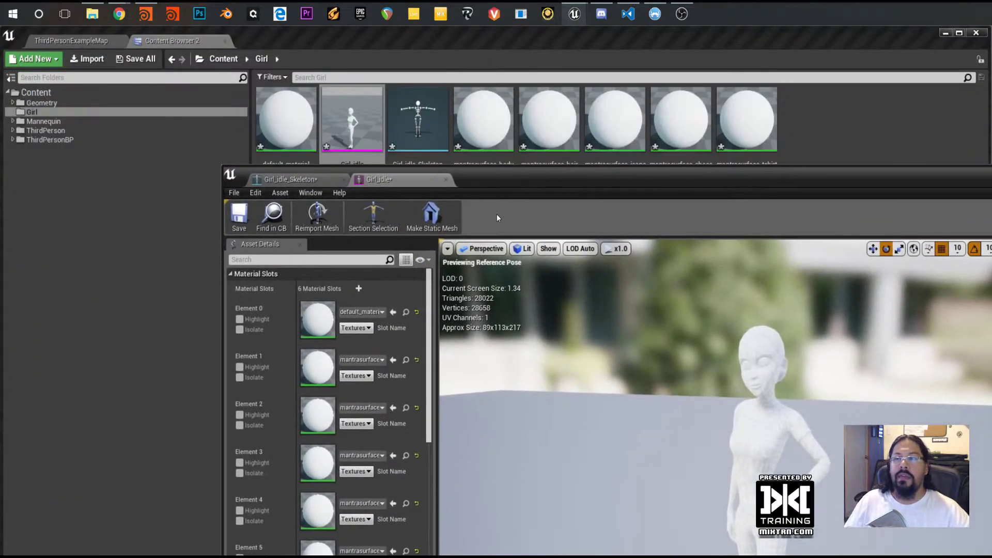
pyautogui.moveTo(321, 179); pyautogui.dragTo(290, 50)
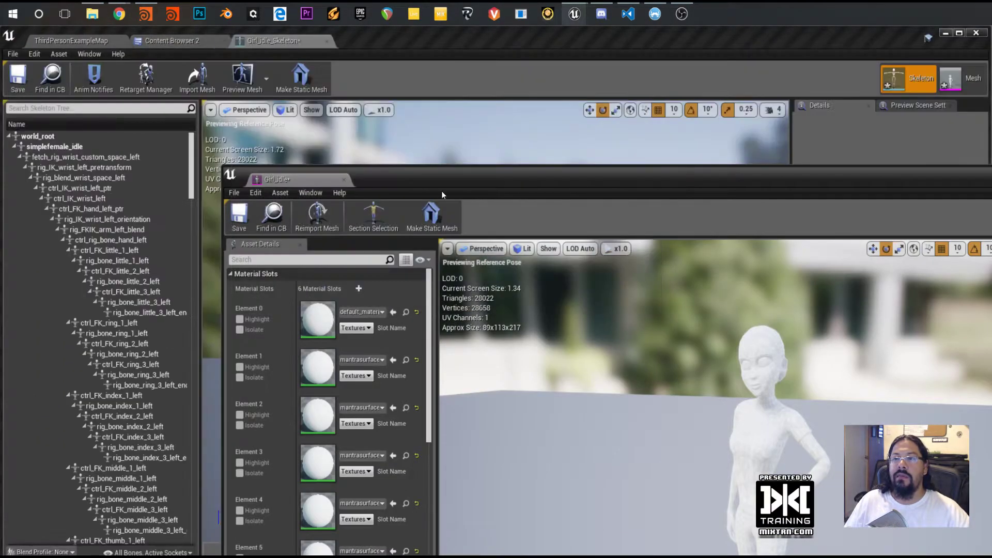
pyautogui.moveTo(330, 181); pyautogui.dragTo(380, 38)
pyautogui.keyDown('alt'); pyautogui.moveTo(464, 288); pyautogui.dragTo(365, 283); pyautogui.keyUp('alt')
# Return to ThirdPersonExampleMap and display the Girl folder's assets in Content Browser 1 with its folder sources shown
pyautogui.click(73, 42)
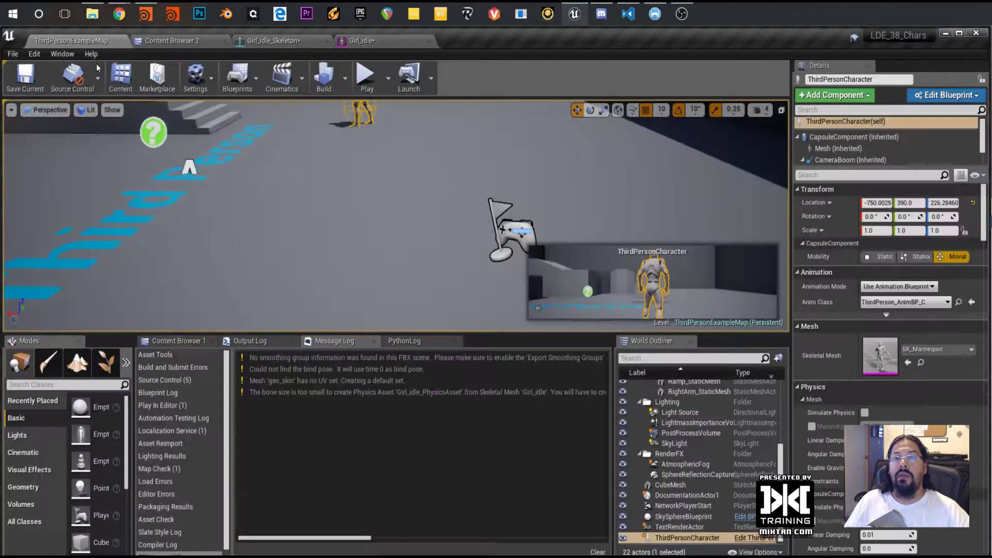
pyautogui.click(189, 342)
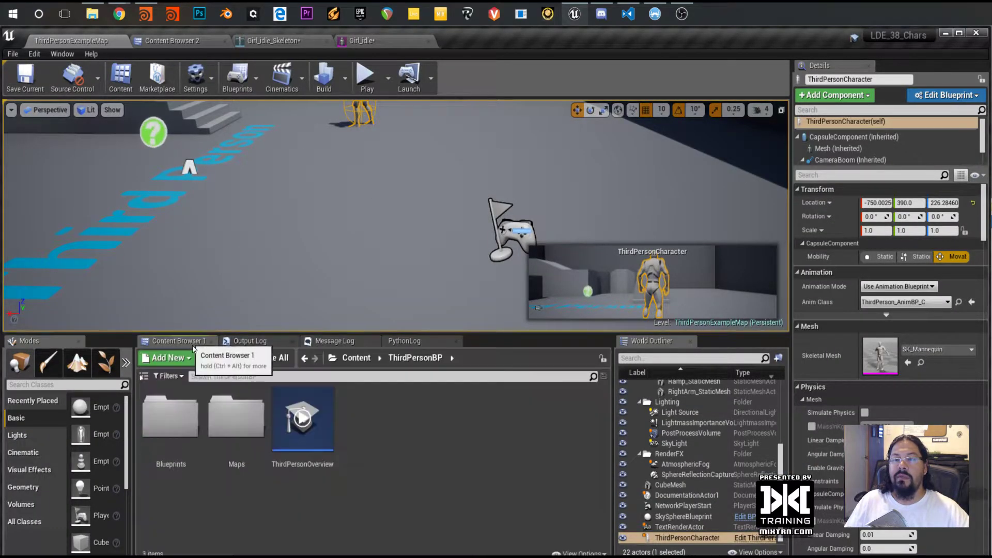
pyautogui.click(144, 376)
pyautogui.click(168, 417)
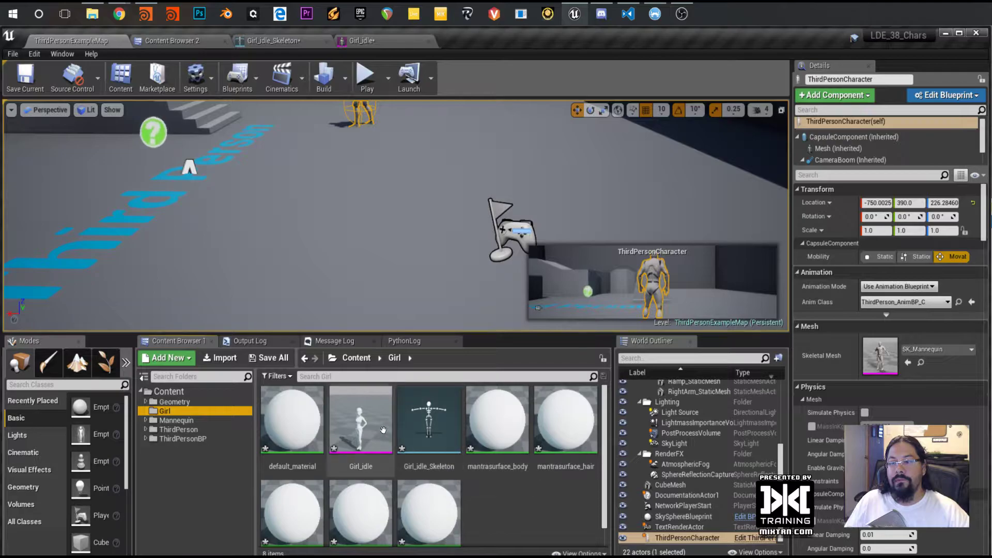
# Place the Girl_idle skeletal mesh on the level floor near the player start and inspect the shading of its upper body
pyautogui.moveTo(361, 419); pyautogui.dragTo(344, 243)
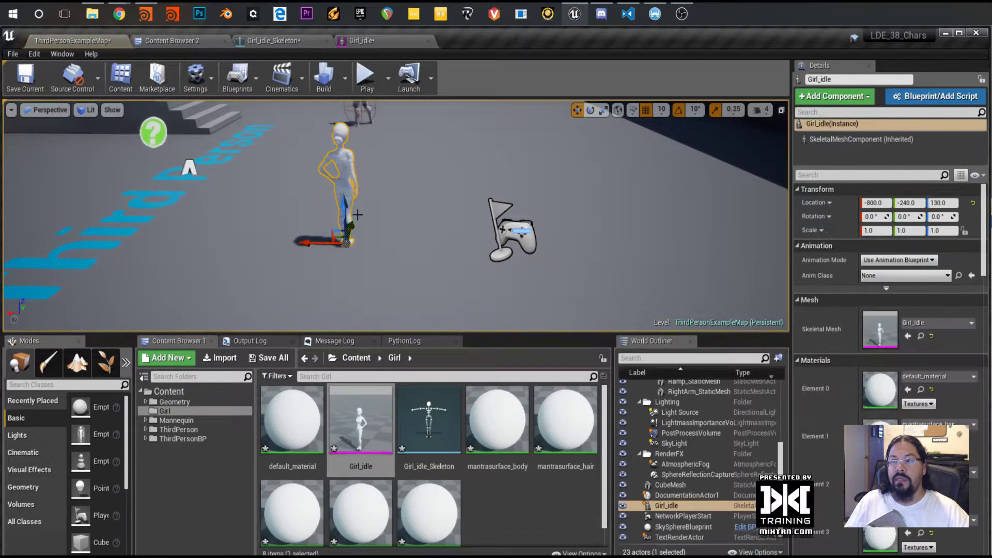
pyautogui.keyDown('alt'); pyautogui.moveTo(378, 203); pyautogui.dragTo(396, 230, button='middle'); pyautogui.keyUp('alt')
pyautogui.keyDown('alt'); pyautogui.moveTo(395, 229); pyautogui.dragTo(139, 196); pyautogui.keyUp('alt')
pyautogui.scroll(10, 374, 270)
pyautogui.scroll(-7, 373, 270)
pyautogui.scroll(5, 372, 270)
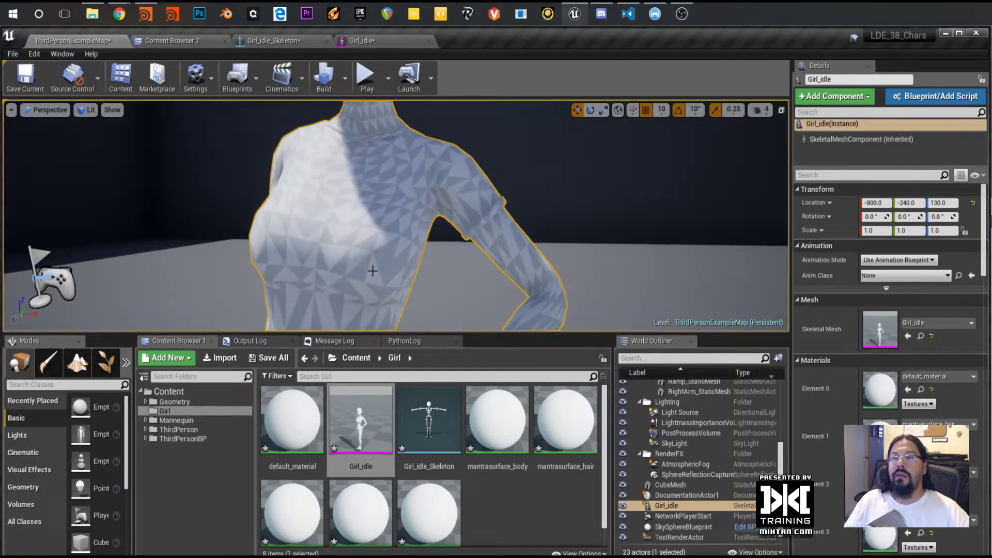
pyautogui.keyDown('alt'); pyautogui.moveTo(368, 245); pyautogui.dragTo(462, 264); pyautogui.keyUp('alt')
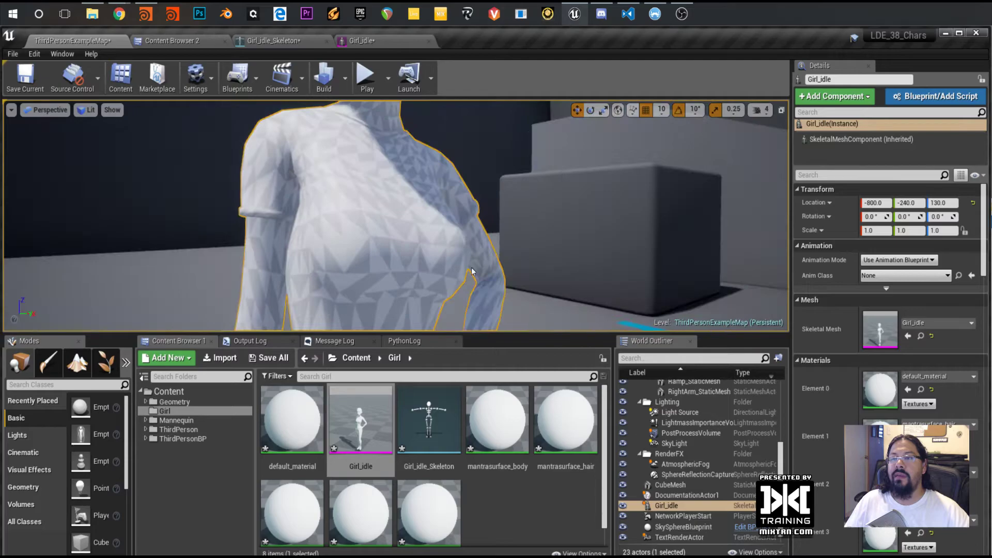
# Enlarge the level viewport's height and frame the placed Girl_idle character within its surroundings
pyautogui.moveTo(537, 329); pyautogui.dragTo(537, 409)
pyautogui.keyDown('alt'); pyautogui.moveTo(527, 287); pyautogui.dragTo(527, 297); pyautogui.keyUp('alt')
pyautogui.press('f')
pyautogui.keyDown('alt'); pyautogui.moveTo(458, 308); pyautogui.dragTo(451, 279); pyautogui.keyUp('alt')
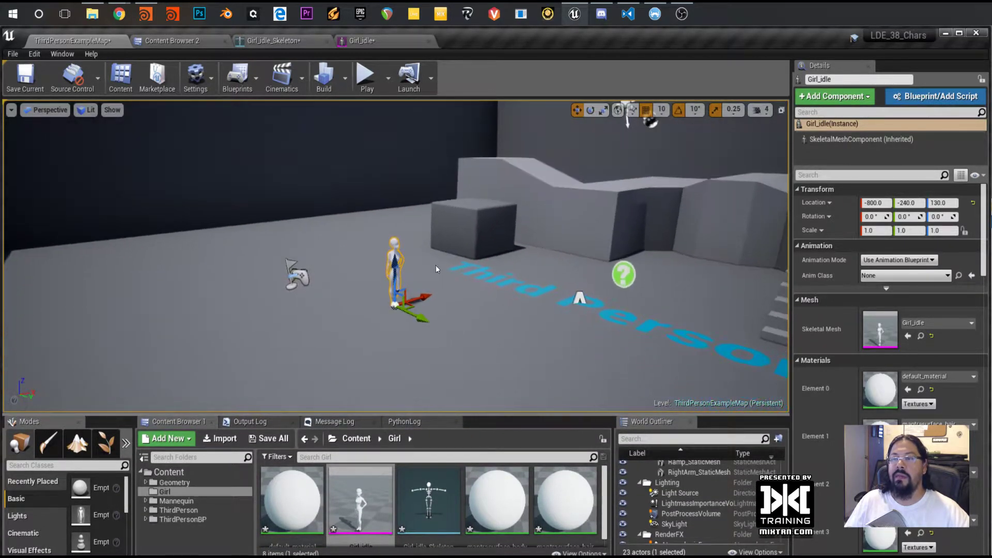
# Play the level, run the mannequin around Girl_idle to compare their sizes, and stop the play session
pyautogui.click(365, 83)
pyautogui.press('w')
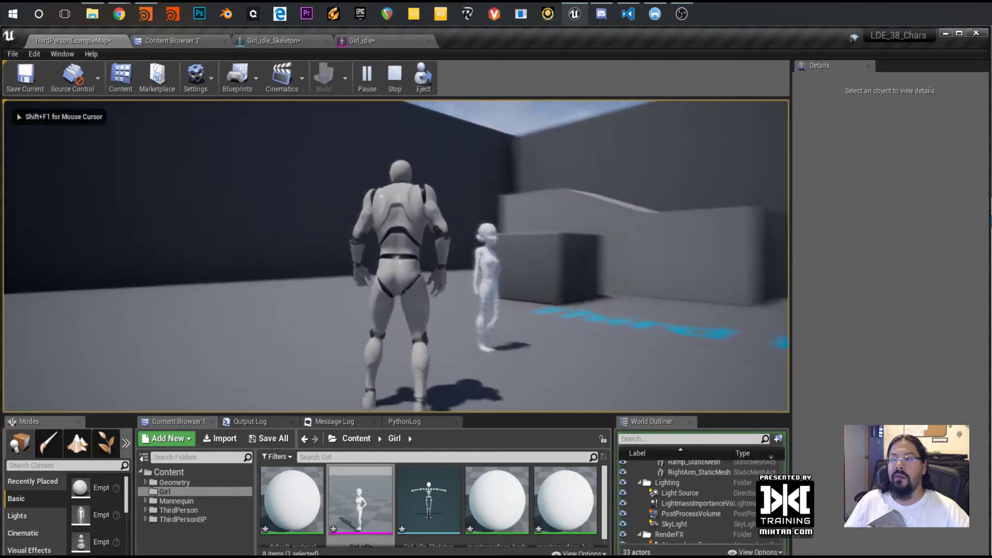
pyautogui.press('w')
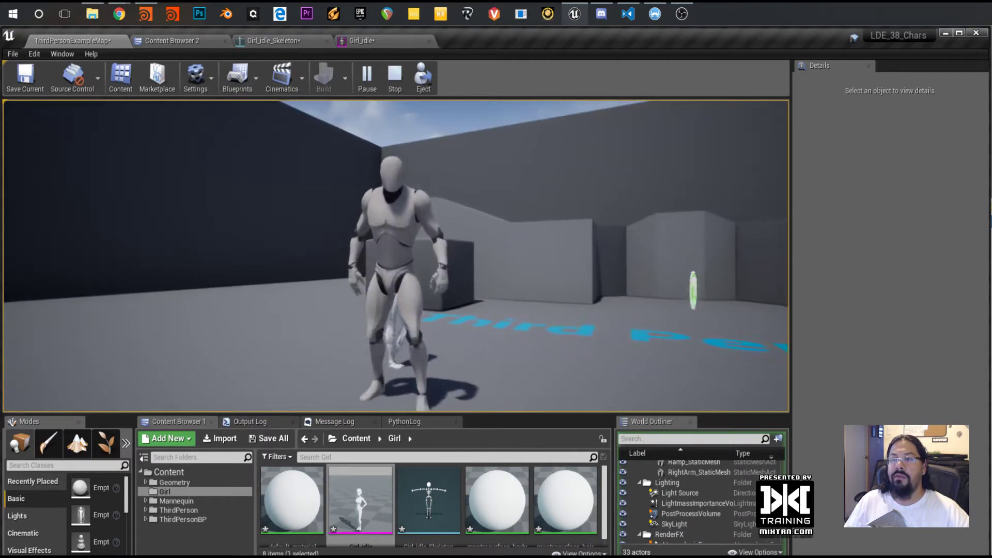
pyautogui.press('w')
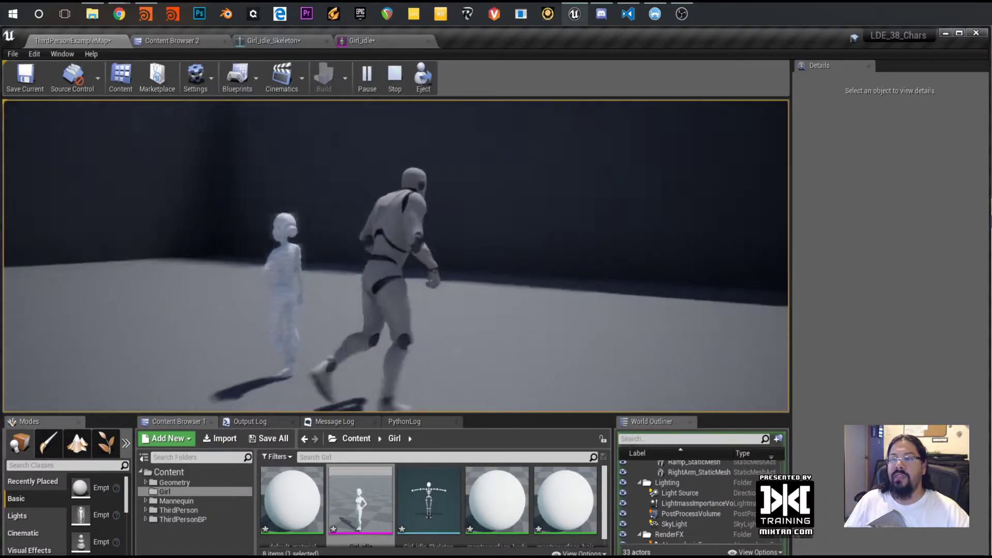
pyautogui.press('w')
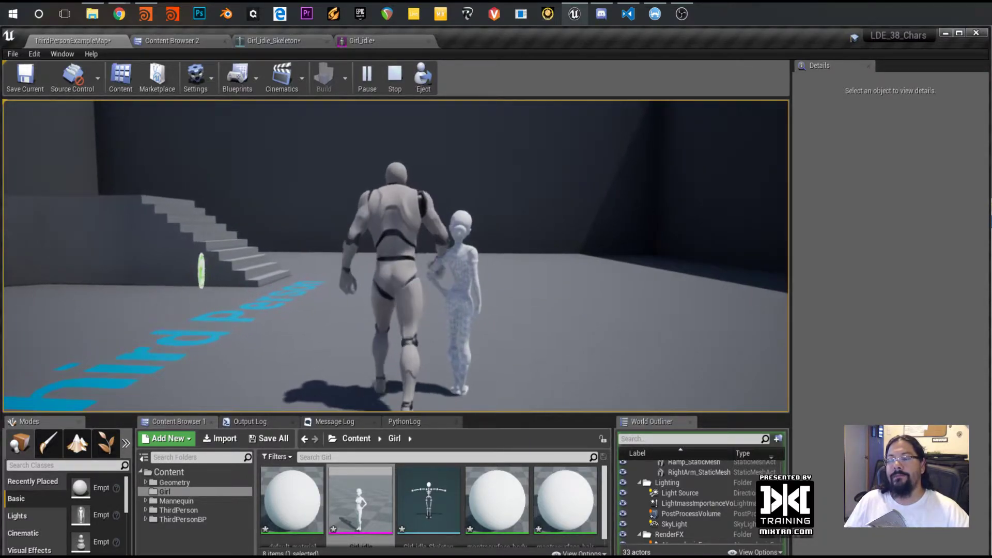
pyautogui.press('a')
pyautogui.press('w')
pyautogui.press('s')
pyautogui.press('w')
pyautogui.press('d')
pyautogui.press('w')
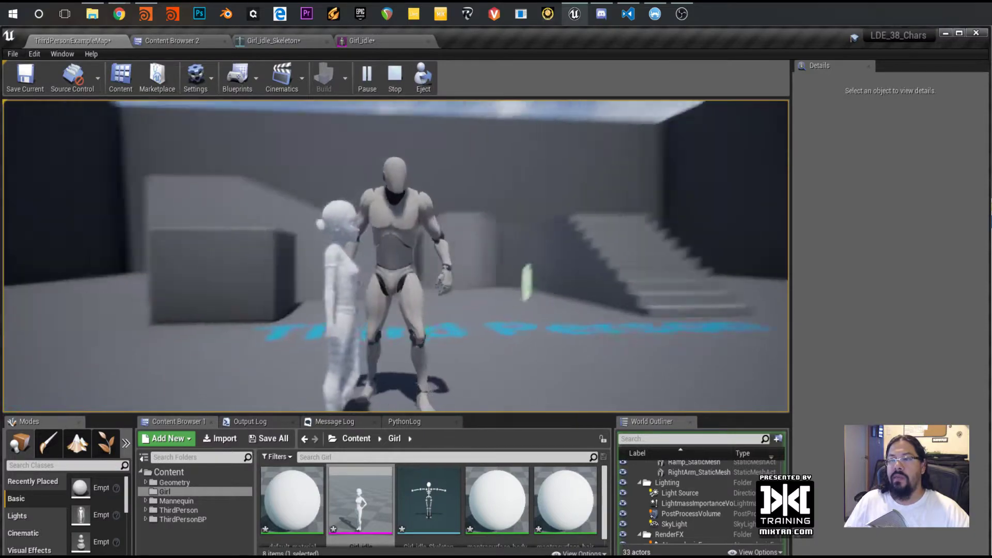
pyautogui.press('Escape')
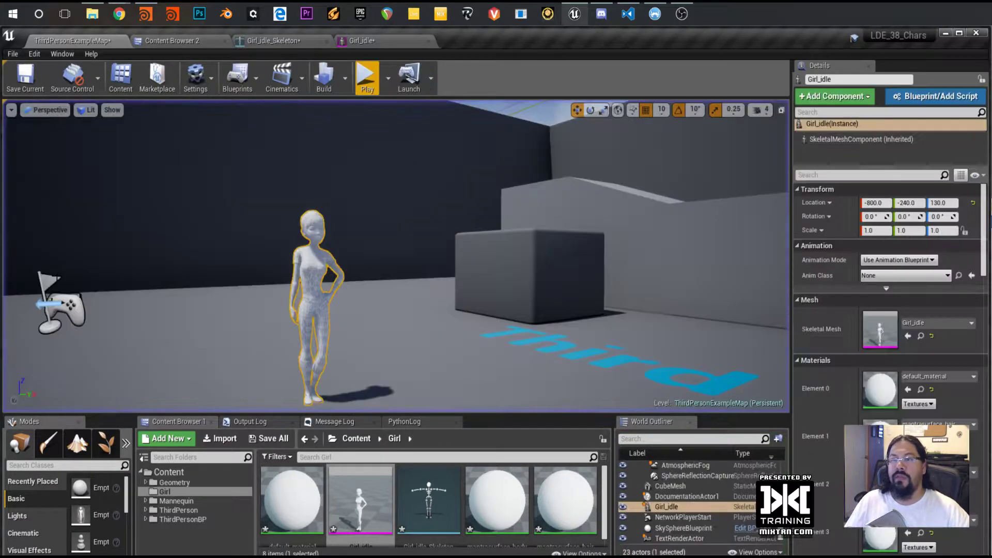
# Review the Girl_idle mesh editor and its skeleton's bone tree, and return to ThirdPersonExampleMap
pyautogui.click(310, 292)
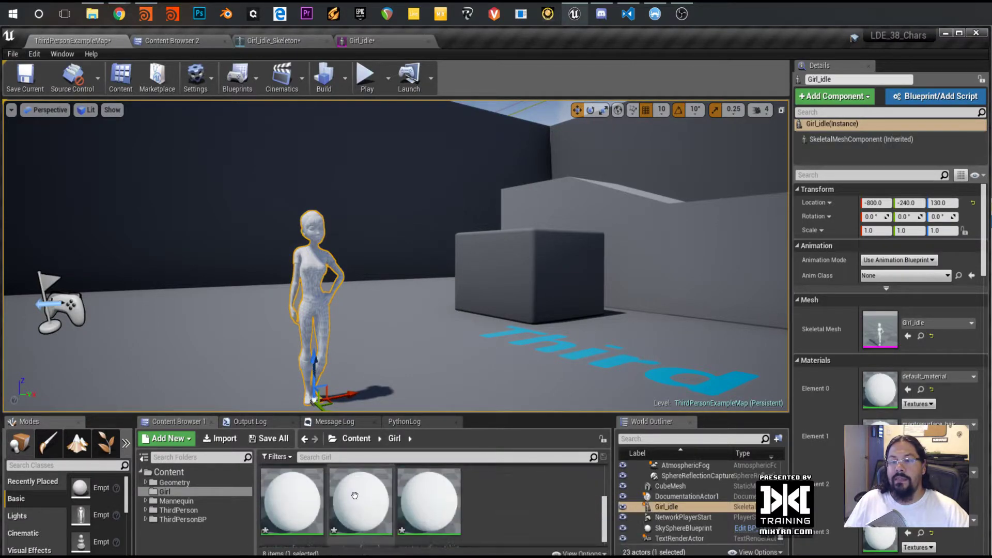
pyautogui.doubleClick(355, 496)
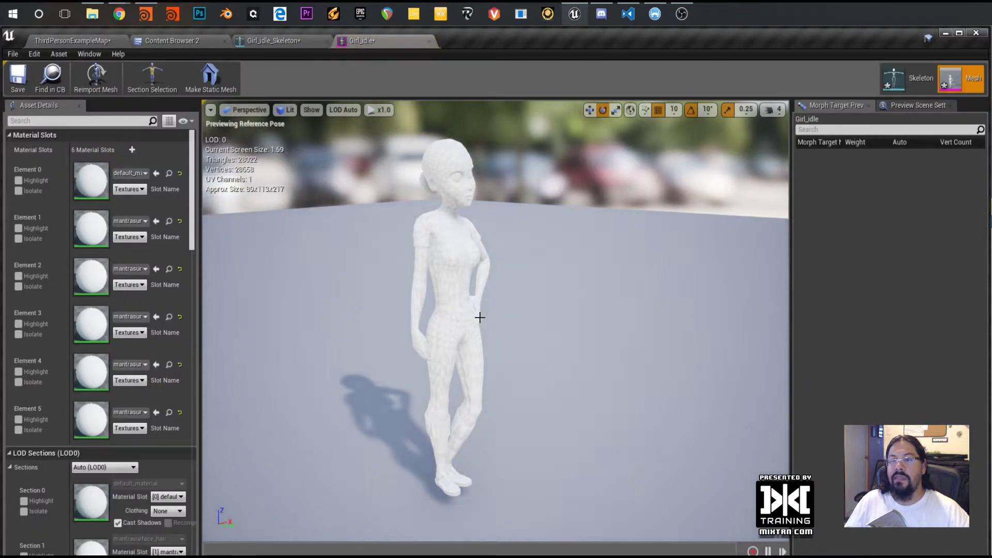
pyautogui.click(918, 83)
pyautogui.click(950, 83)
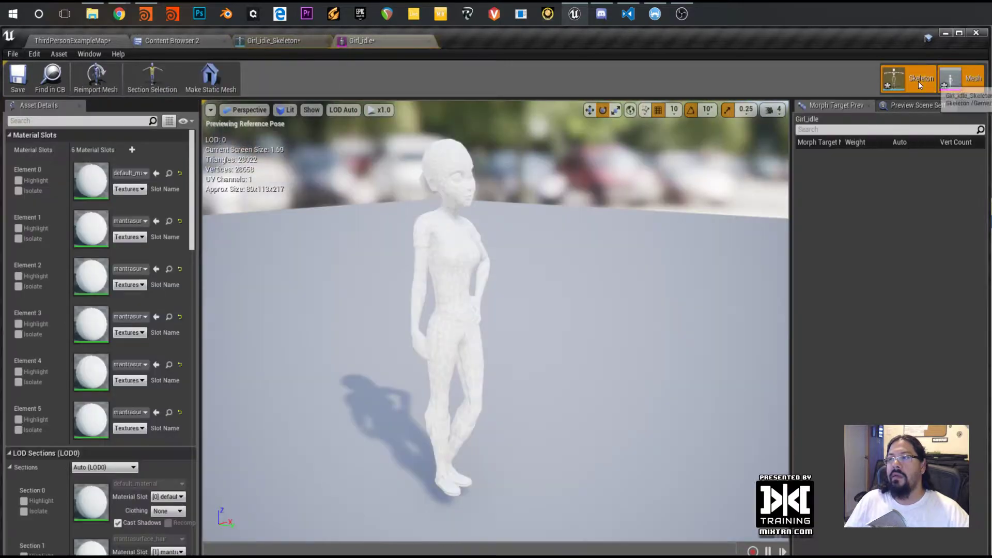
pyautogui.click(919, 82)
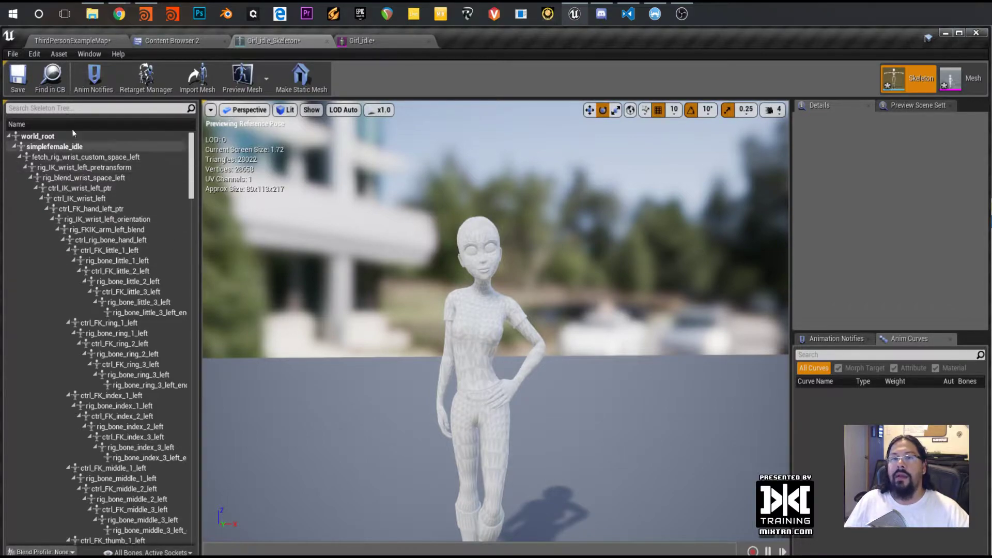
pyautogui.click(81, 42)
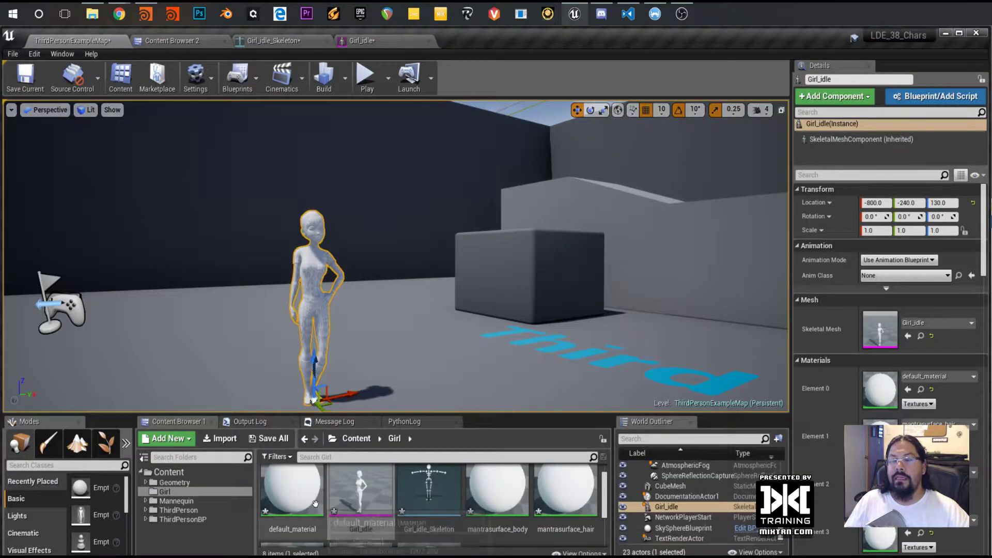
# Force delete every asset in the Girl folder from Content Browser 2, including the mesh, skeleton and materials
pyautogui.click(178, 41)
pyautogui.click(265, 41)
pyautogui.click(222, 42)
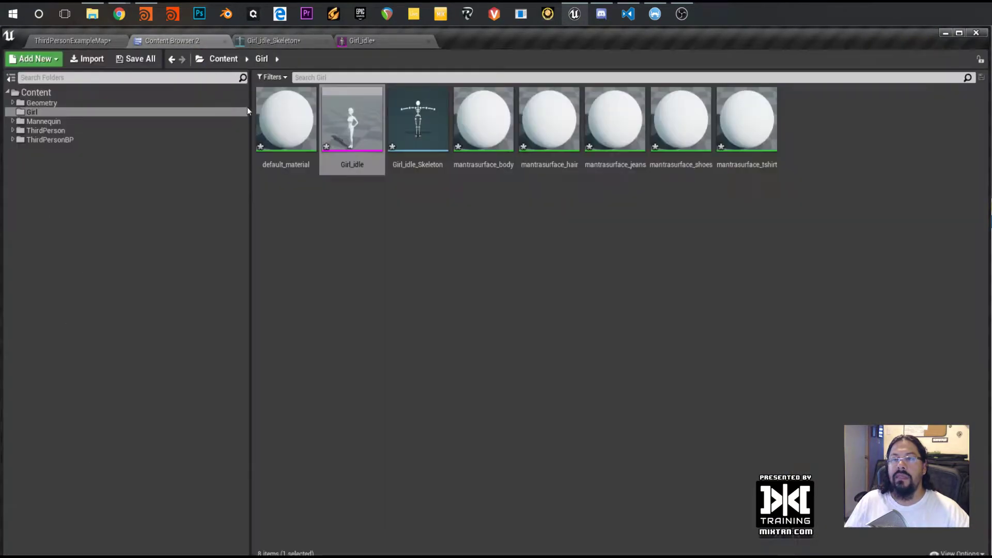
pyautogui.click(337, 182)
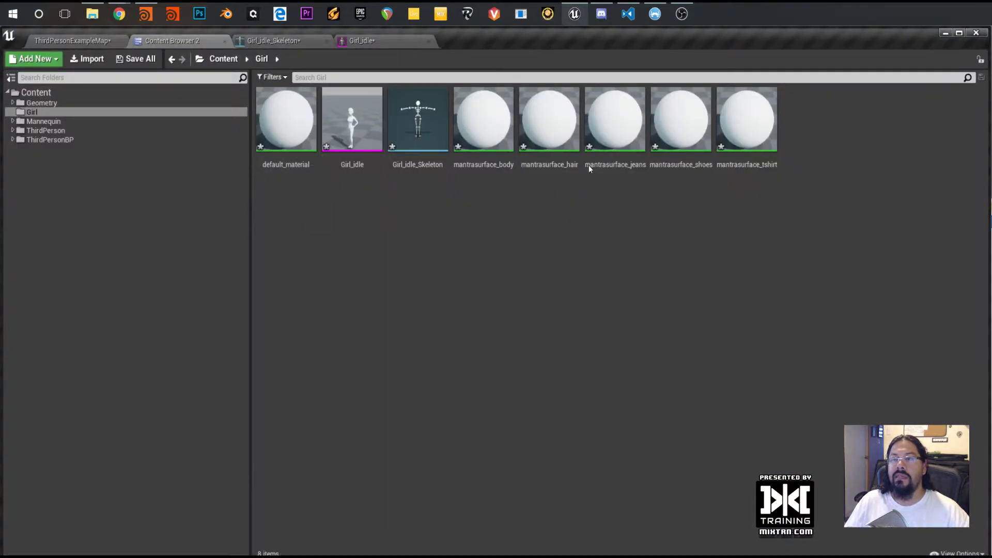
pyautogui.click(747, 124)
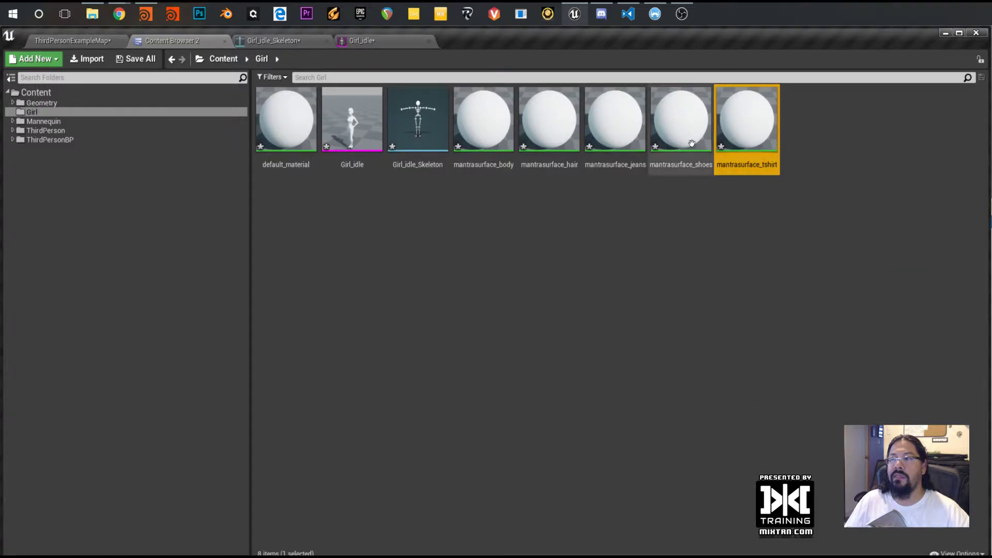
pyautogui.keyDown('shift'); pyautogui.click(281, 129); pyautogui.keyUp('shift')
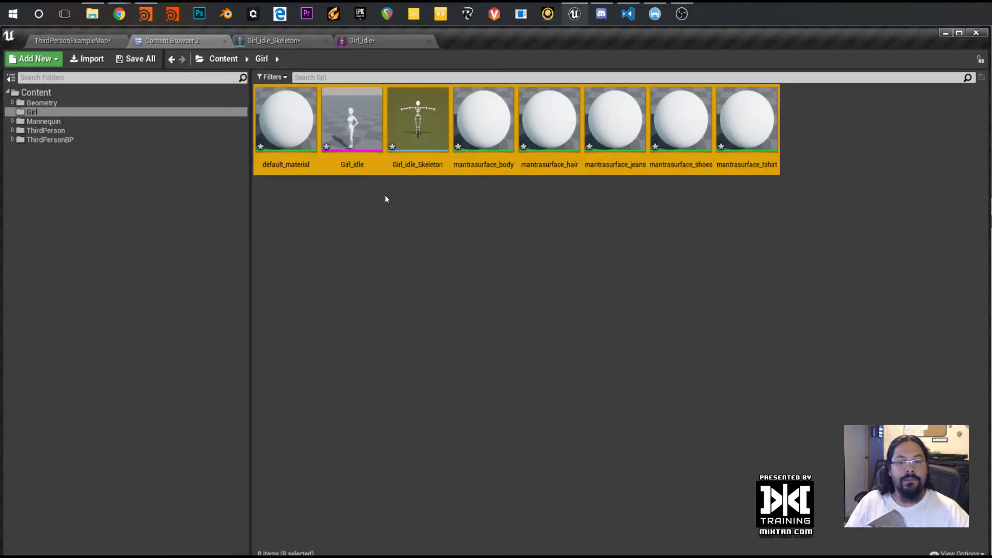
pyautogui.press('Delete')
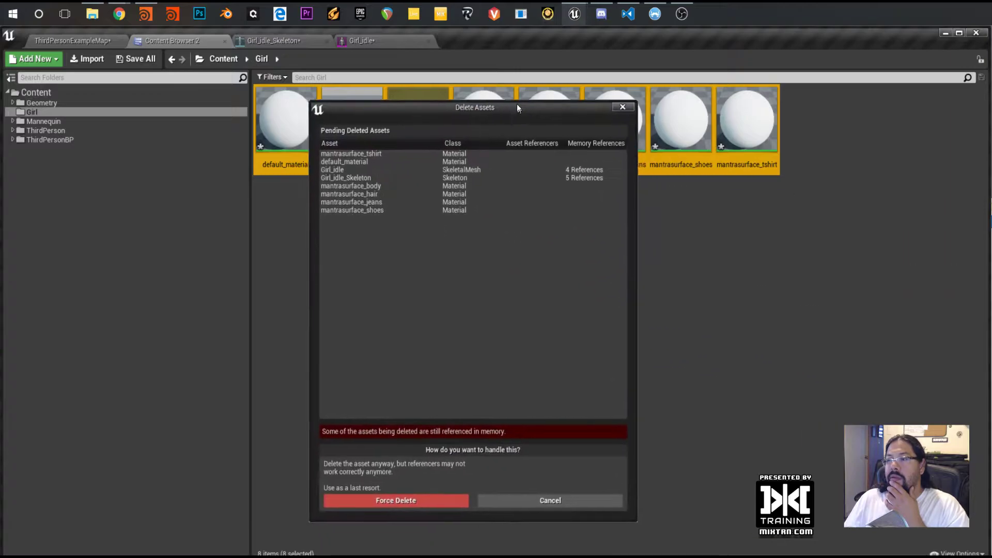
pyautogui.click(415, 495)
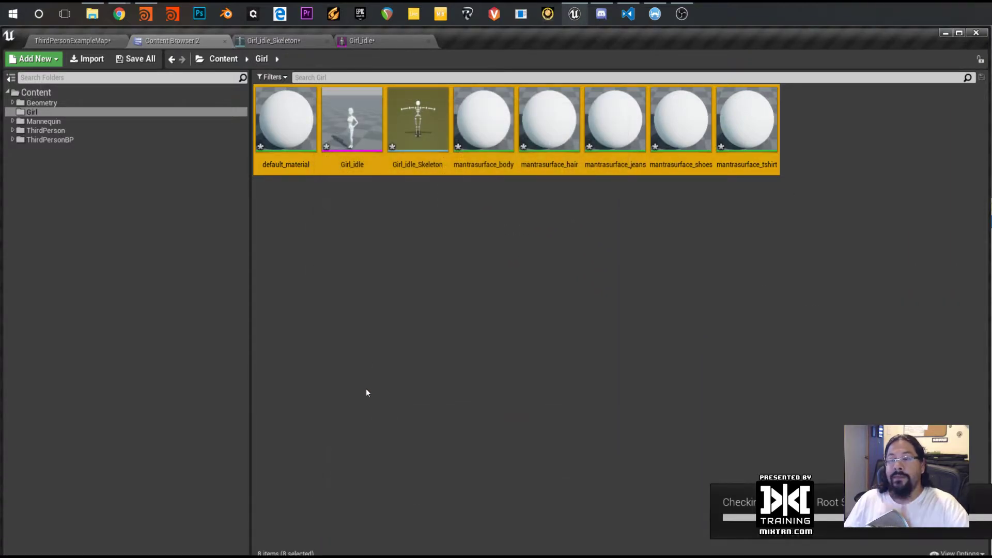
# Switch to Houdini and allow editing of the contents of the simplefemale_idle asset
pyautogui.click(145, 14)
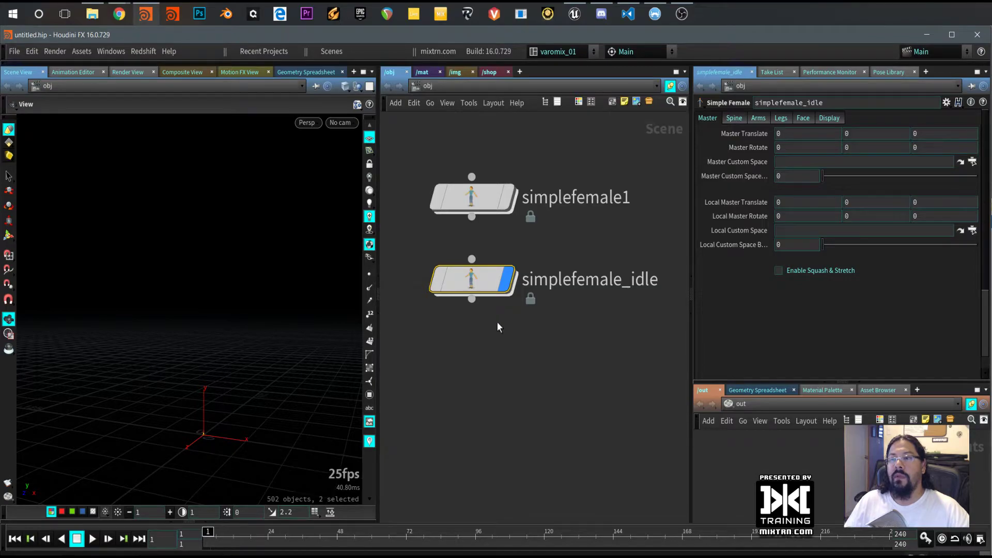
pyautogui.rightClick(468, 282)
pyautogui.click(520, 455)
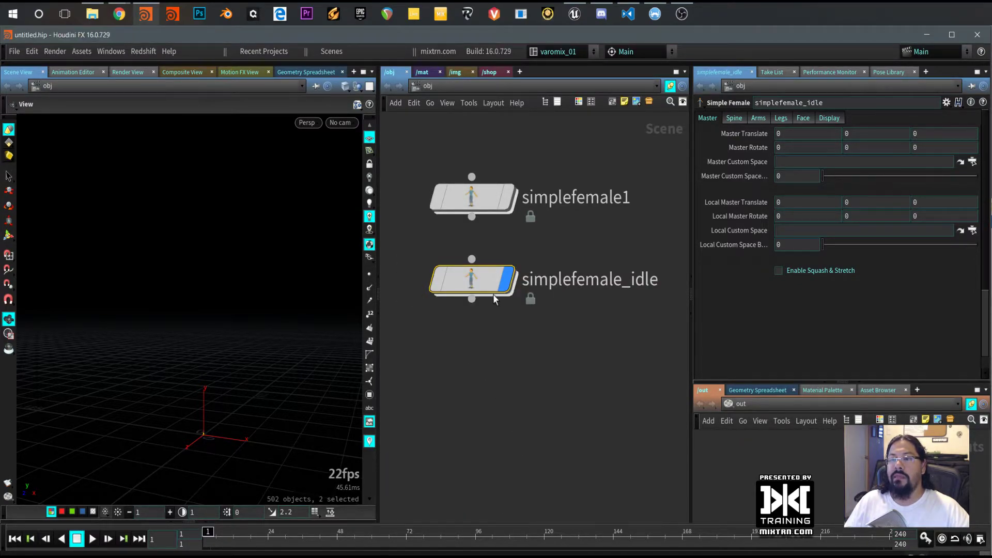
pyautogui.moveTo(543, 305)
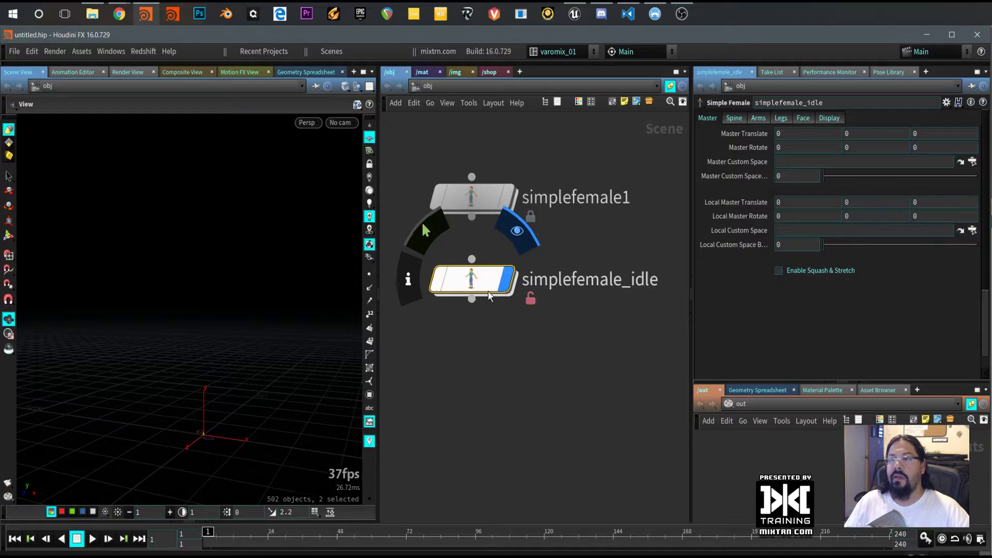
# Enter simplefemale_idle, open its geo_skin network, and locate the DISPLAY null at the end of the node chain
pyautogui.doubleClick(473, 287)
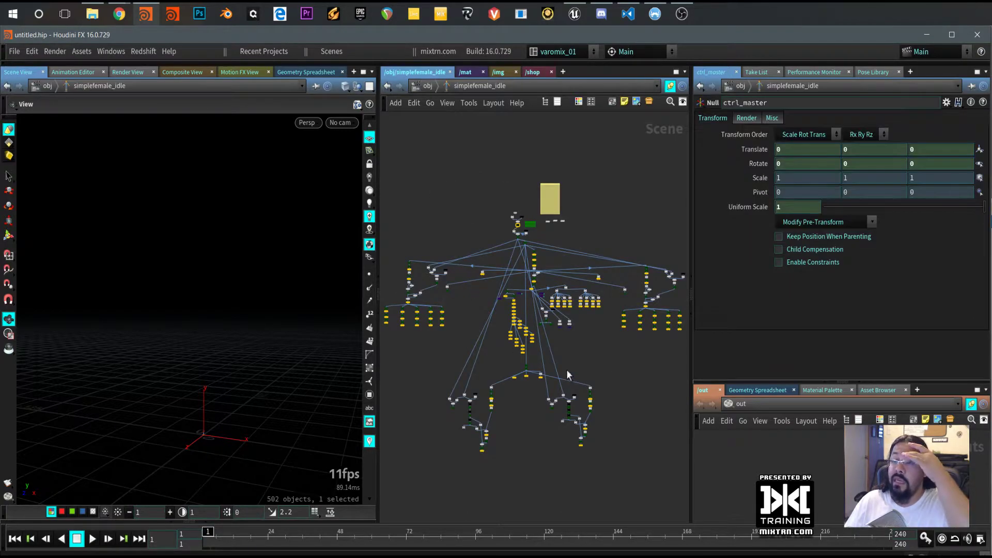
pyautogui.scroll(10, 499, 283)
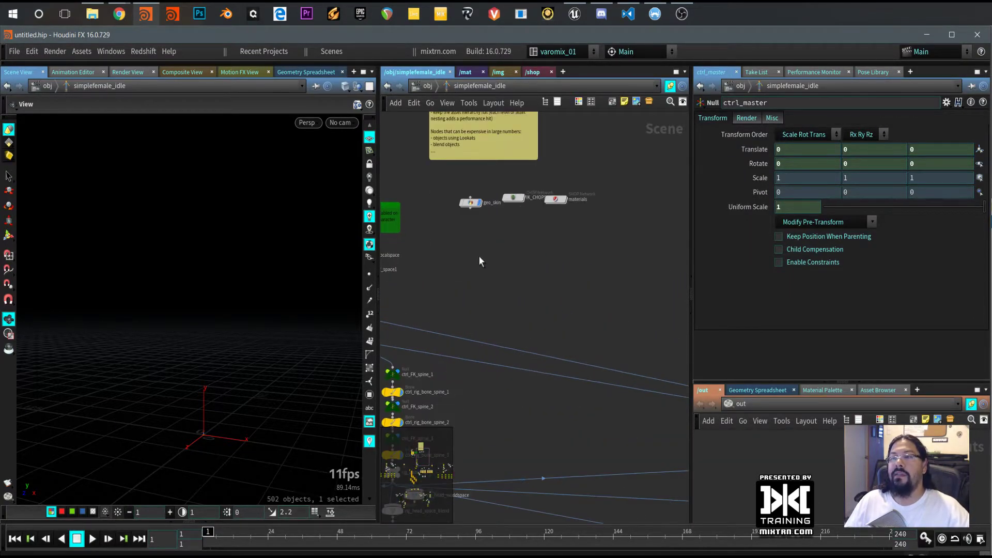
pyautogui.doubleClick(517, 263)
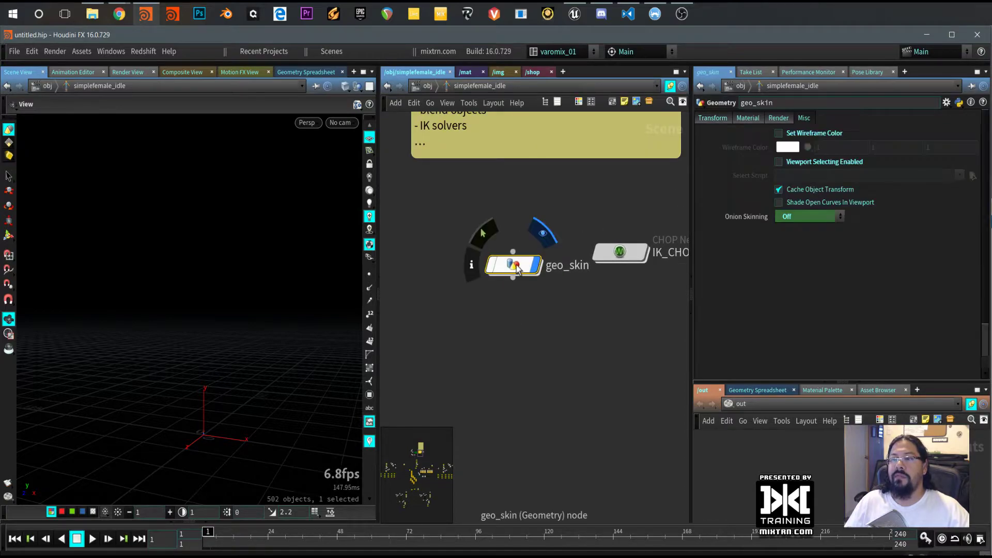
pyautogui.moveTo(615, 370); pyautogui.dragTo(594, 266, button='middle')
pyautogui.scroll(7, 557, 372)
pyautogui.moveTo(564, 400); pyautogui.dragTo(633, 209, button='middle')
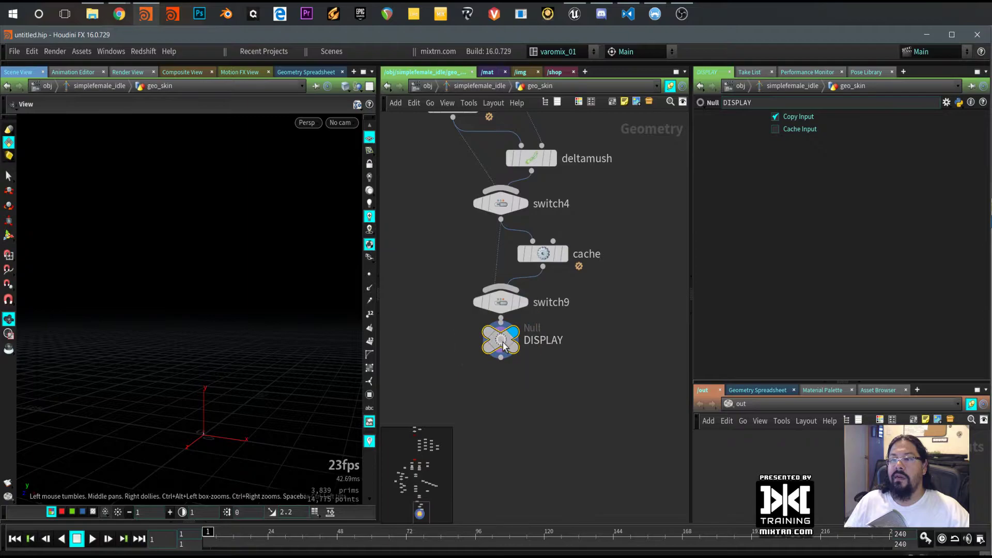
pyautogui.scroll(6, 253, 380)
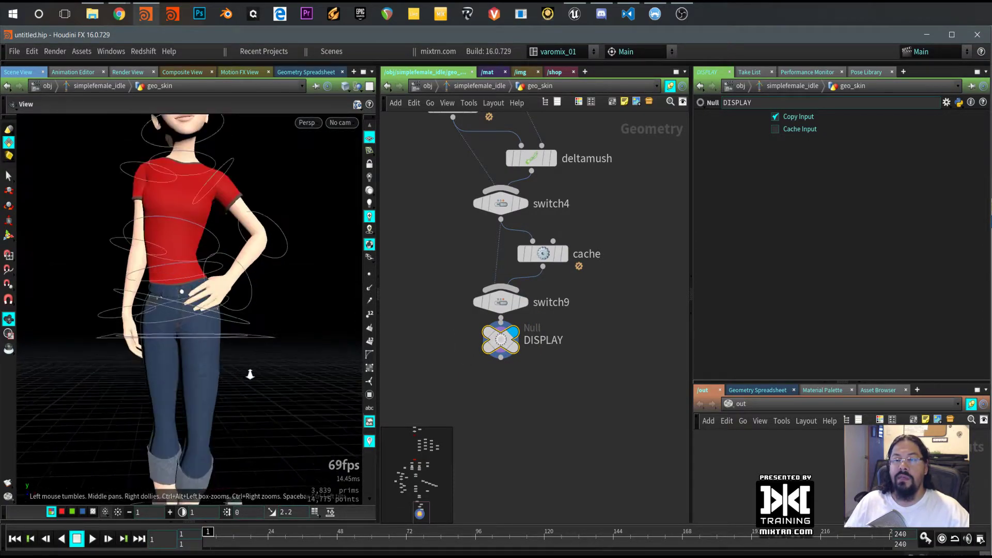
pyautogui.scroll(3, 504, 377)
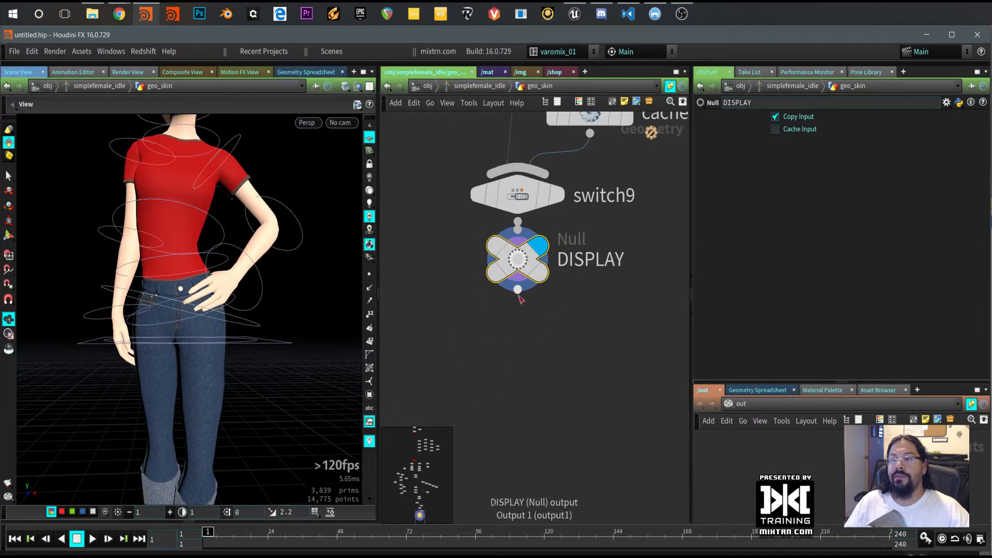
# Add a Normal node after the DISPLAY null and make it the displayed output of geo_skin
pyautogui.press('Tab')
pyautogui.write('norm')
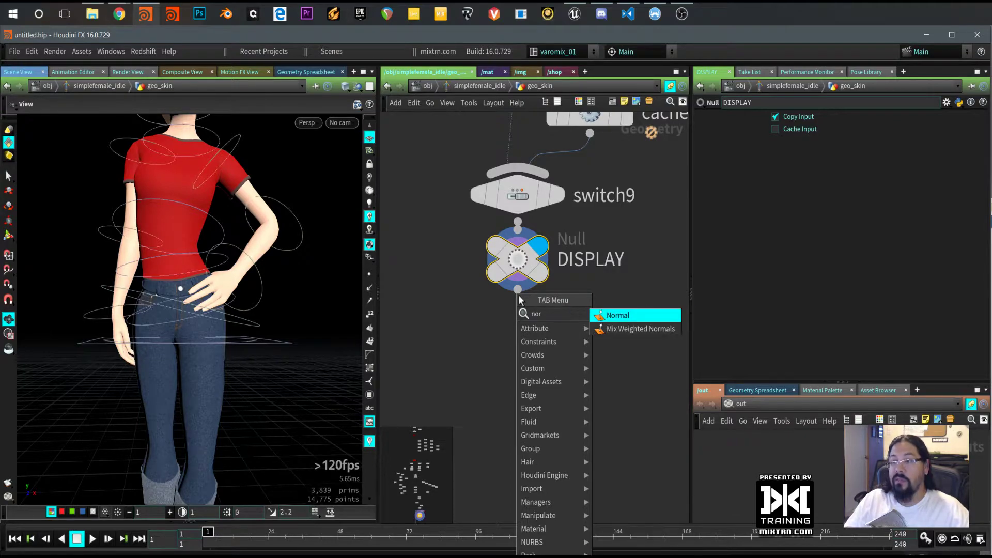
pyautogui.press('Return')
pyautogui.click(503, 320)
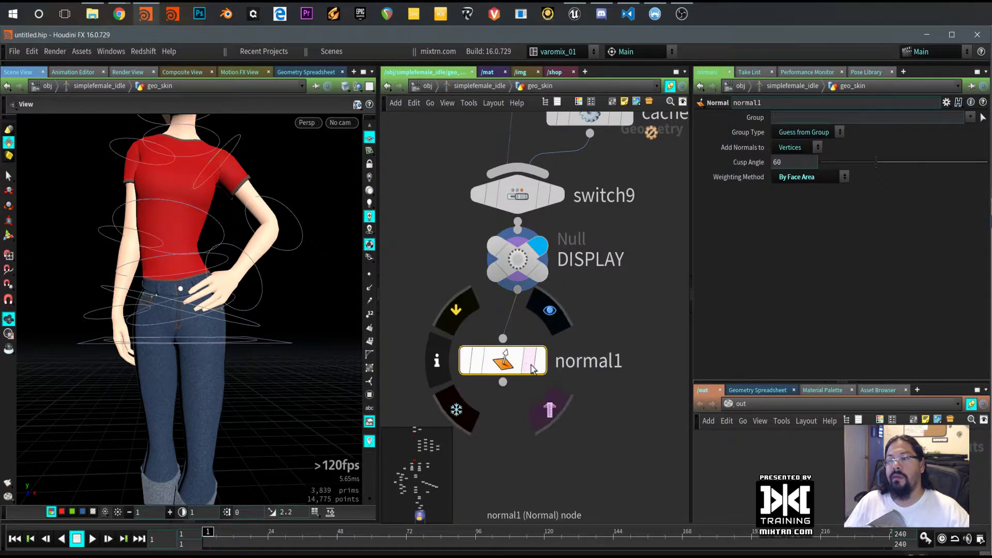
pyautogui.click(544, 306)
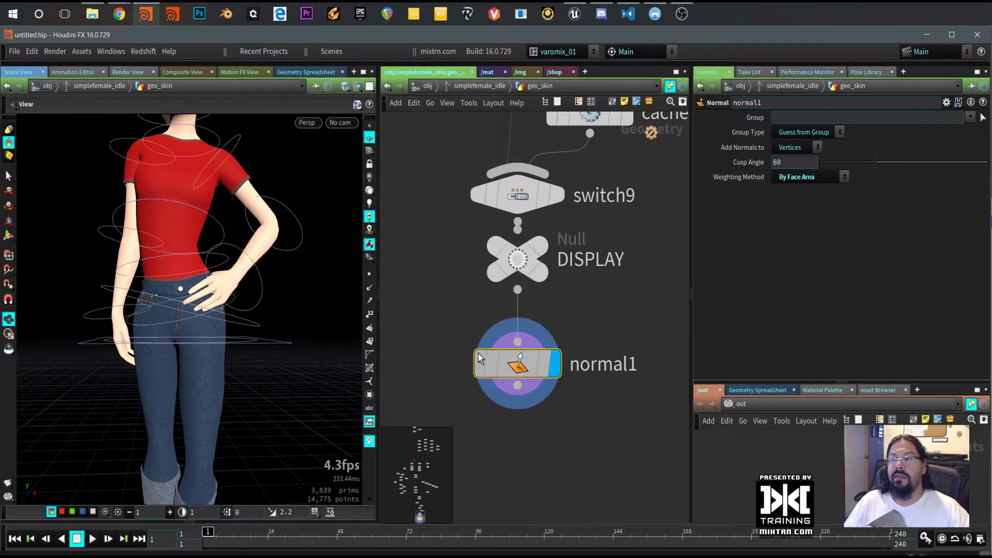
# Return from geo_skin through simplefemale_idle to the top object level
pyautogui.press('u')
pyautogui.scroll(3, 519, 317)
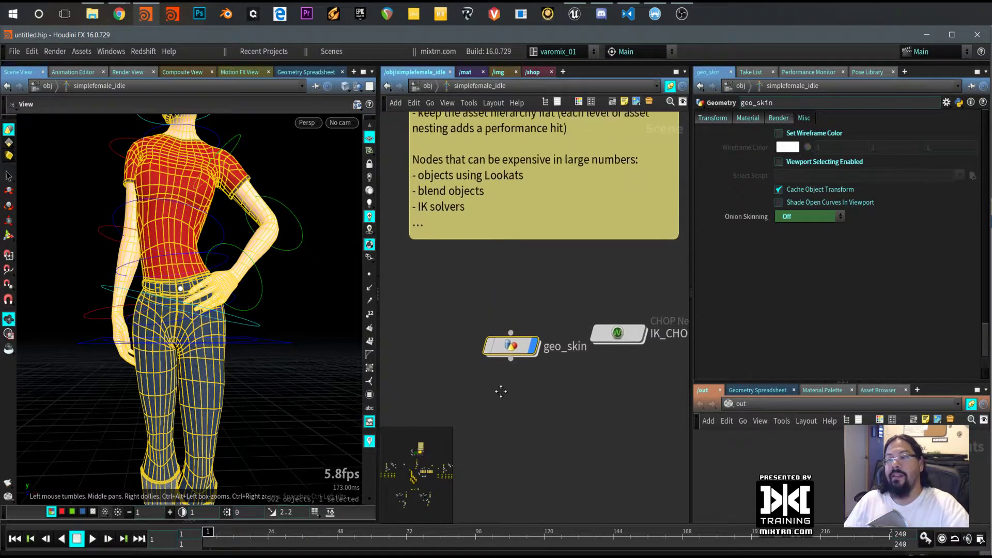
pyautogui.press('u')
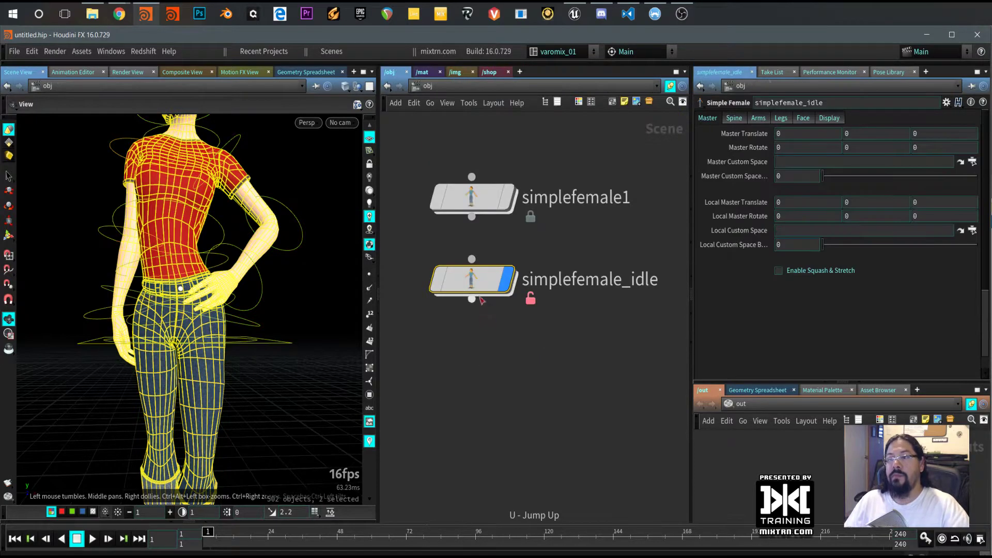
# Export simplefemale_idle as an FBX file to $JOB/fbx/Girl_v01/Girl_idle.fbx, using /obj/simplefemale_idle as the source object
pyautogui.moveTo(470, 276)
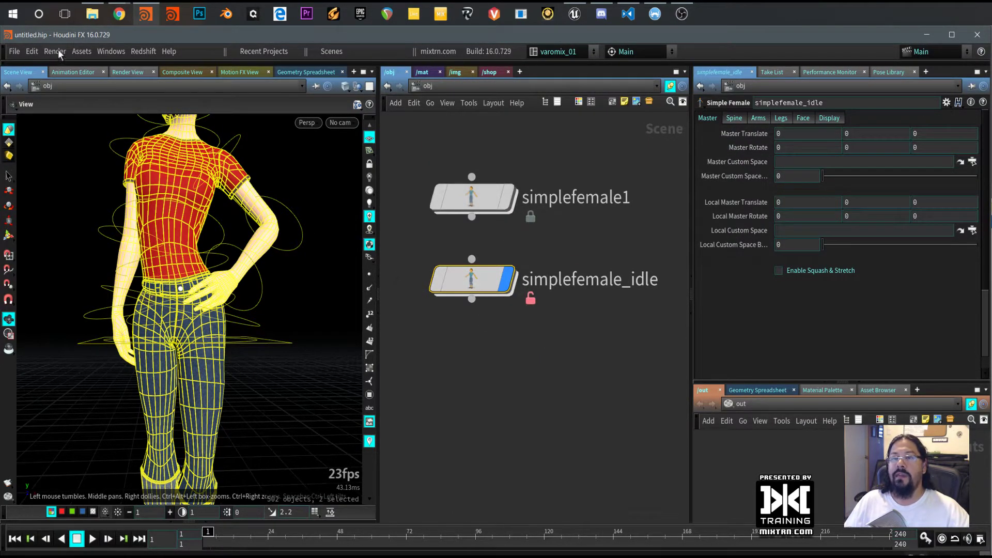
pyautogui.click(16, 51)
pyautogui.moveTo(67, 221)
pyautogui.click(162, 241)
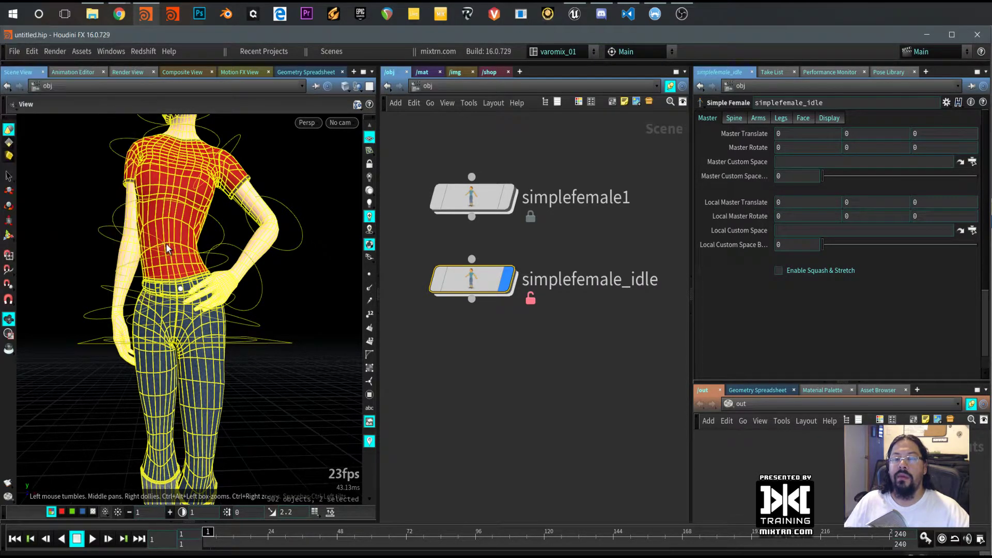
pyautogui.moveTo(179, 129); pyautogui.dragTo(278, 95)
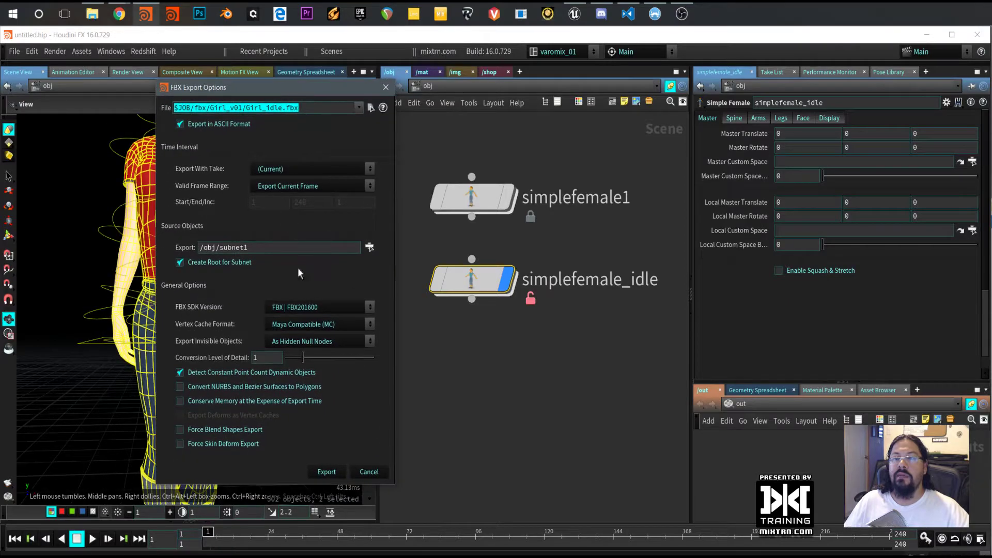
pyautogui.moveTo(467, 279); pyautogui.dragTo(283, 248)
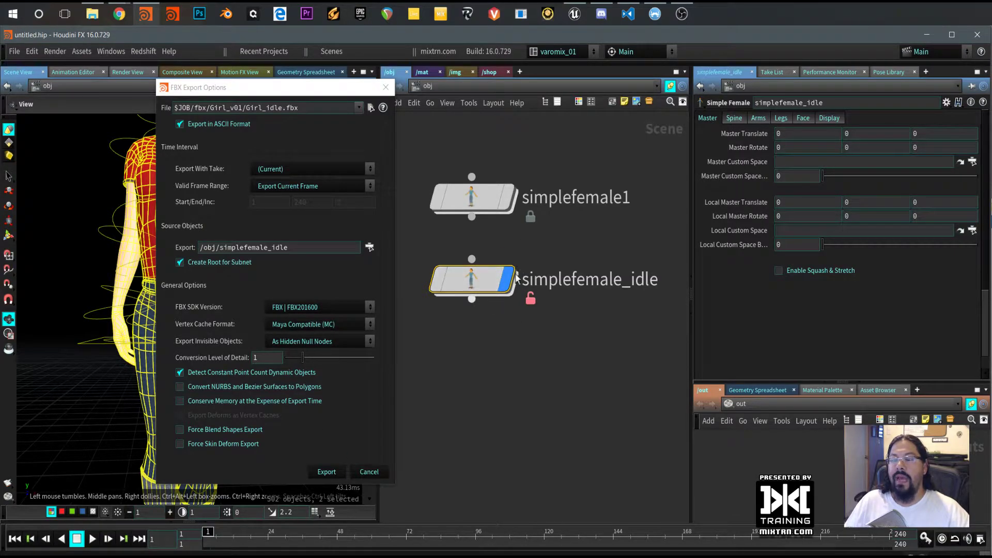
pyautogui.click(327, 471)
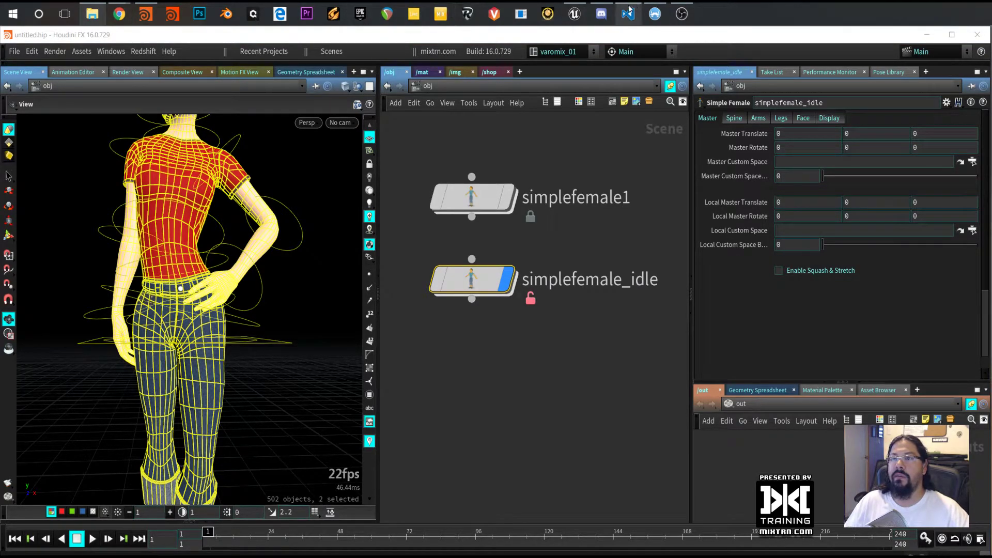
# Switch to Unreal and import Girl_idle.fbx into the Girl folder as a skeletal mesh with an import uniform scale of 100
pyautogui.click(575, 14)
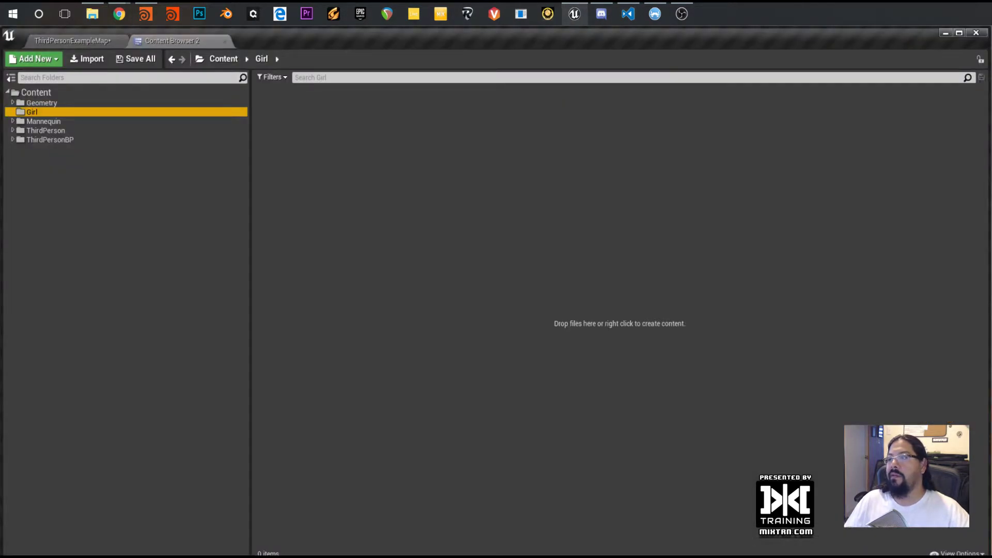
pyautogui.moveTo(485, 259); pyautogui.dragTo(537, 273)
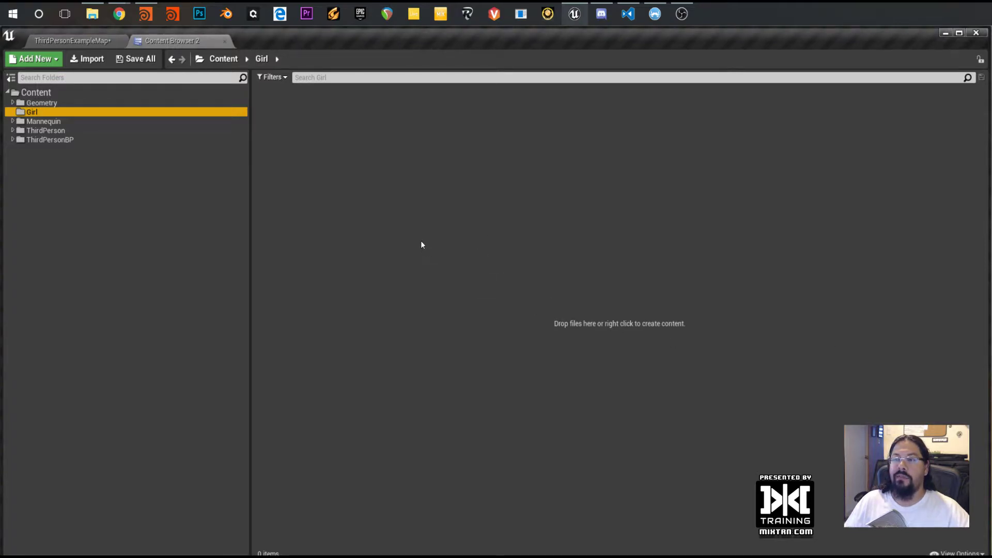
pyautogui.moveTo(421, 243); pyautogui.dragTo(455, 256)
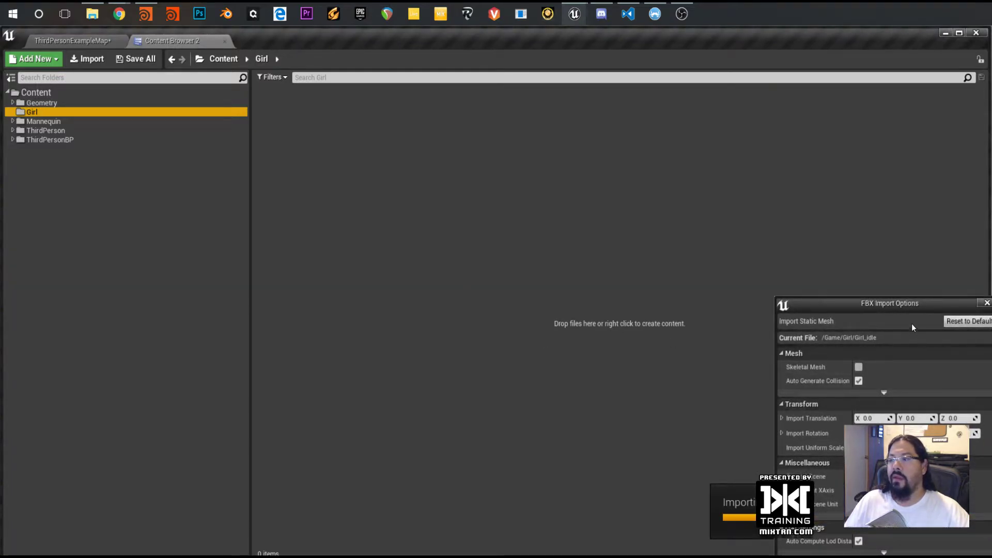
pyautogui.moveTo(536, 163); pyautogui.dragTo(433, 101)
pyautogui.click(386, 159)
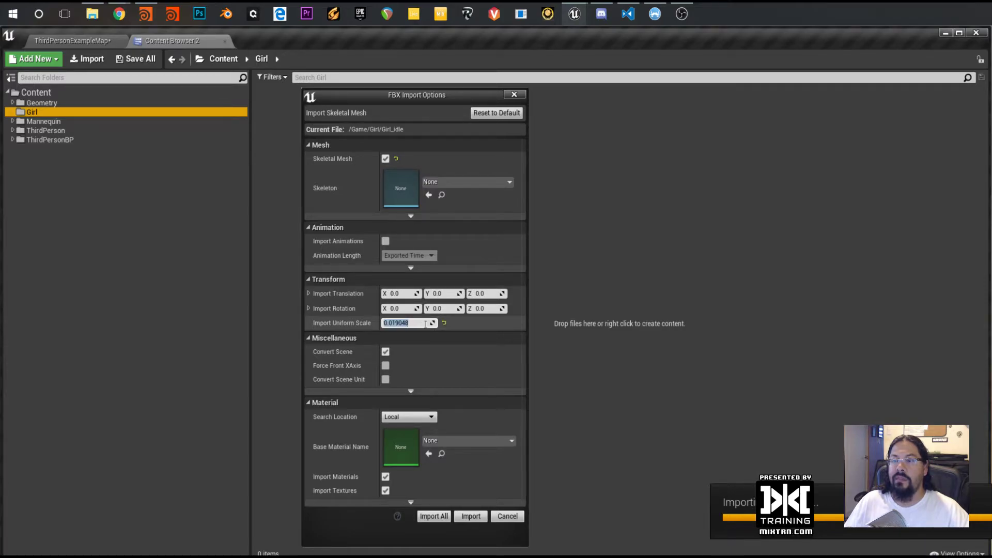
pyautogui.write('100')
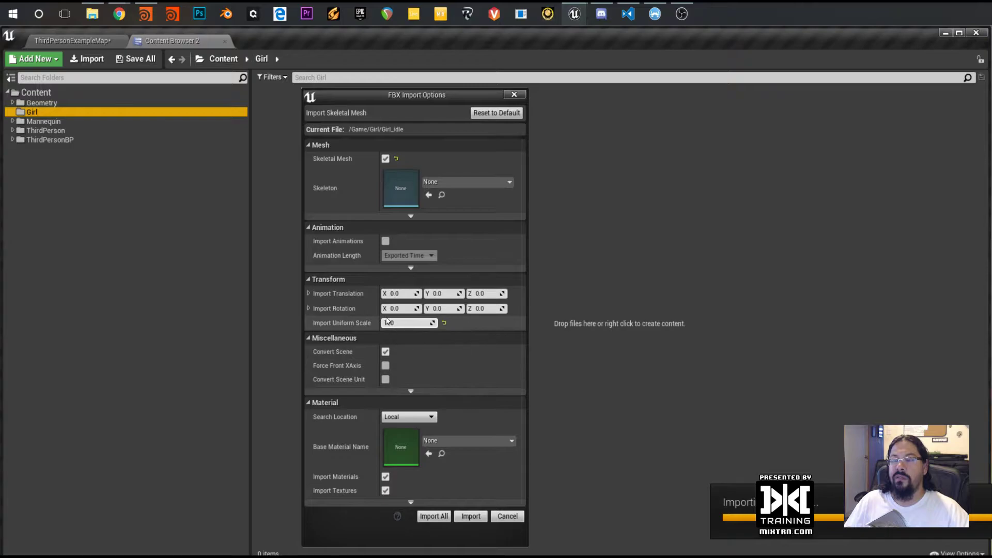
pyautogui.click(433, 517)
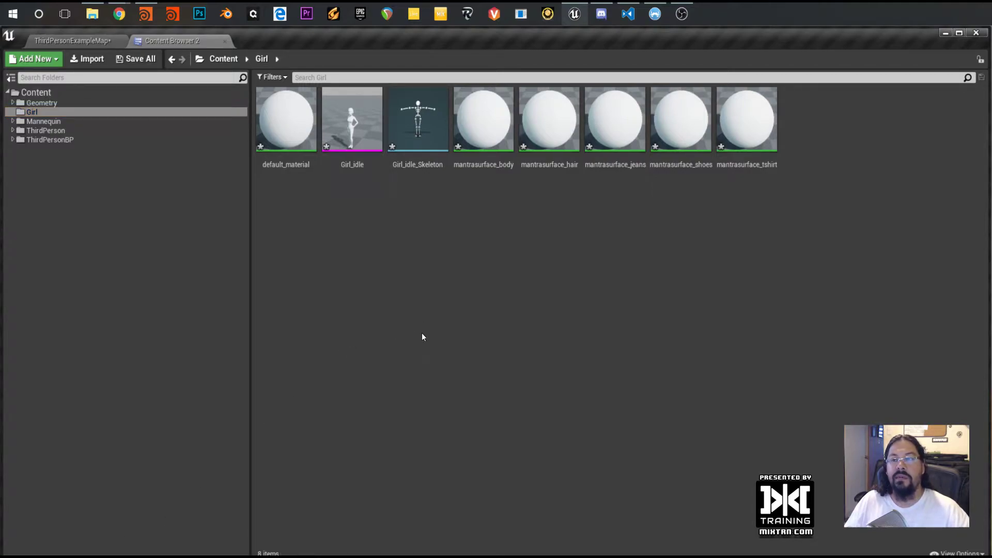
# Open the Girl_idle skeletal mesh and examine the surface shading of the face, torso and legs up close
pyautogui.doubleClick(352, 116)
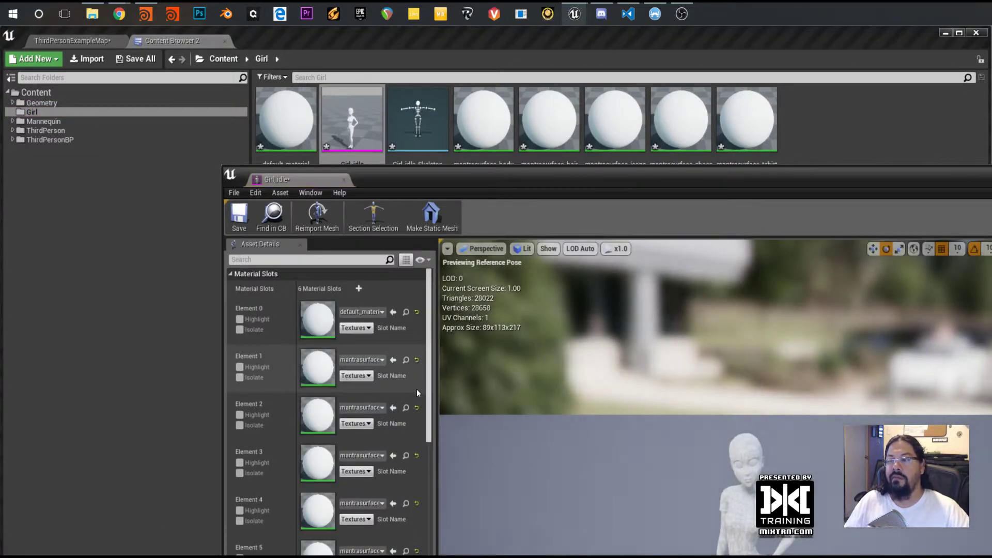
pyautogui.moveTo(695, 195); pyautogui.dragTo(504, 80)
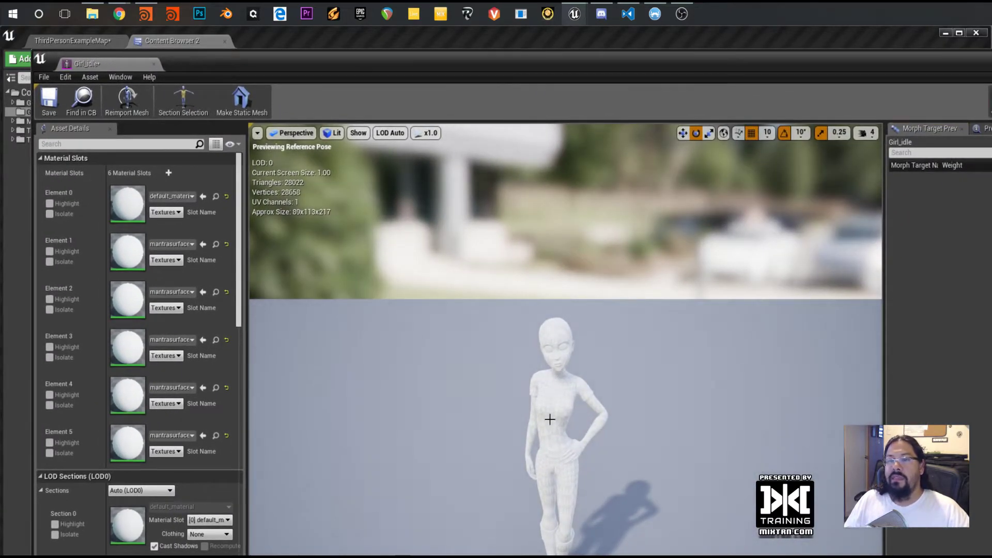
pyautogui.keyDown('alt'); pyautogui.moveTo(564, 492); pyautogui.dragTo(522, 460); pyautogui.keyUp('alt')
pyautogui.scroll(5, 563, 492)
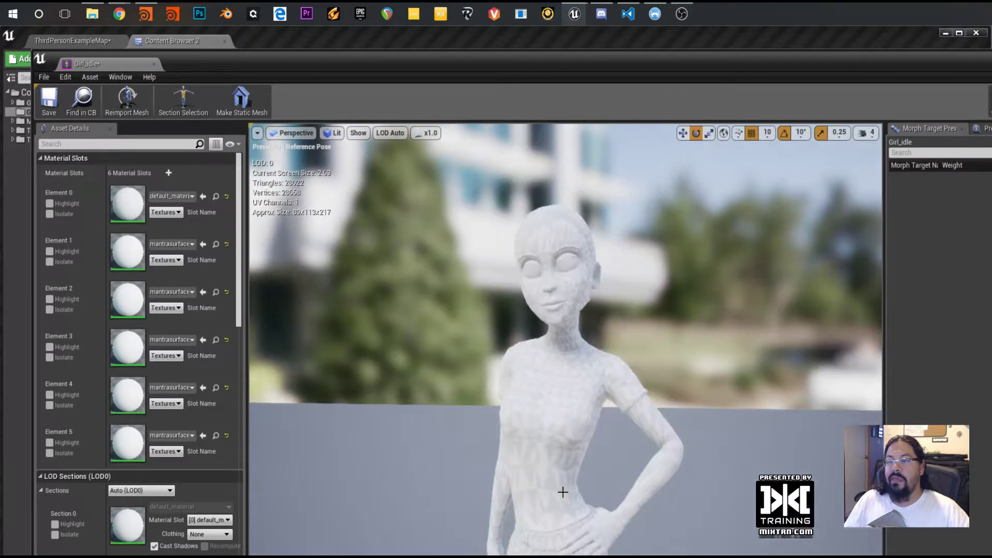
pyautogui.keyDown('alt'); pyautogui.moveTo(587, 508); pyautogui.dragTo(569, 403, button='middle'); pyautogui.keyUp('alt')
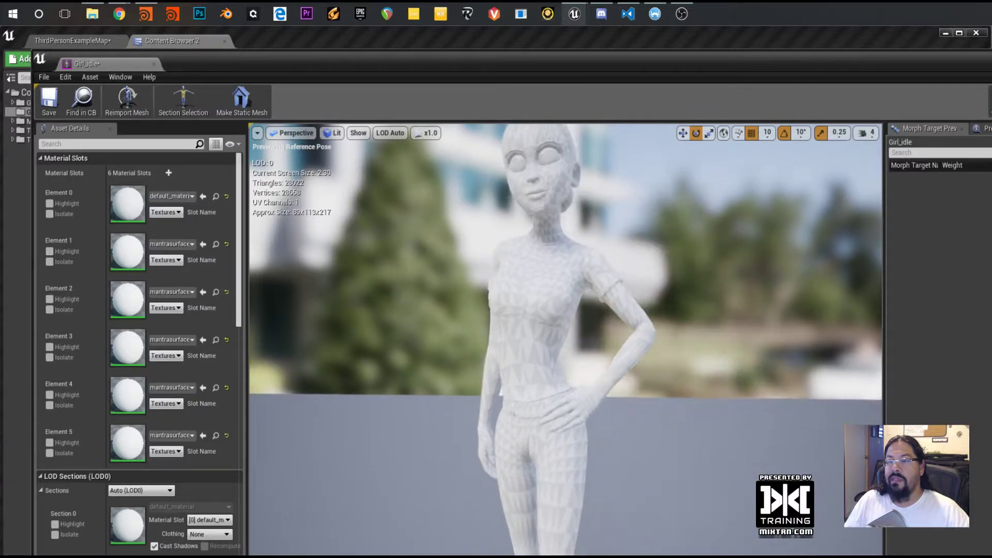
pyautogui.moveTo(543, 408); pyautogui.dragTo(549, 414)
# Open the mantrasurface_hair material, separate its overlapping nodes, set the base color parameter to magenta, and apply the changes
pyautogui.doubleClick(141, 266)
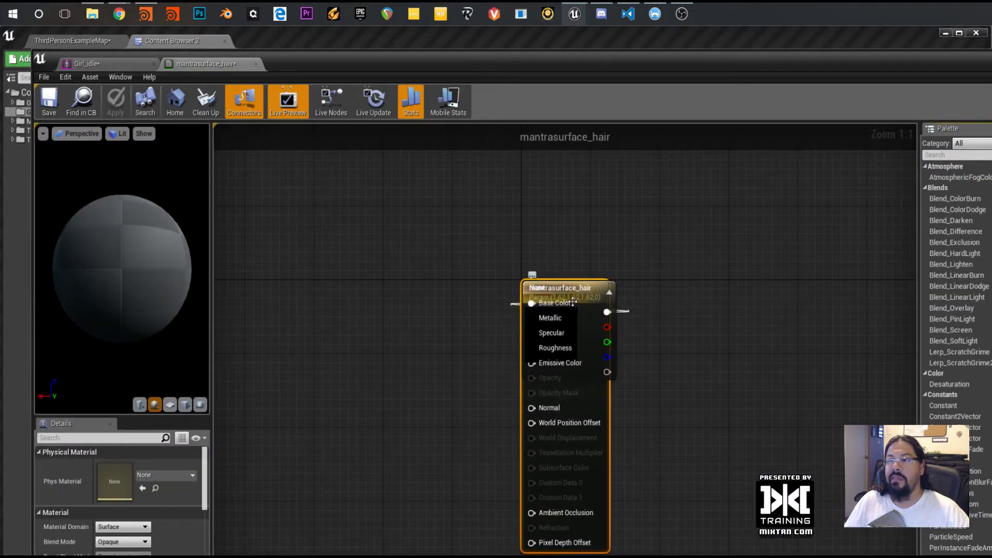
pyautogui.moveTo(378, 302); pyautogui.dragTo(387, 302)
pyautogui.moveTo(571, 298); pyautogui.dragTo(417, 302)
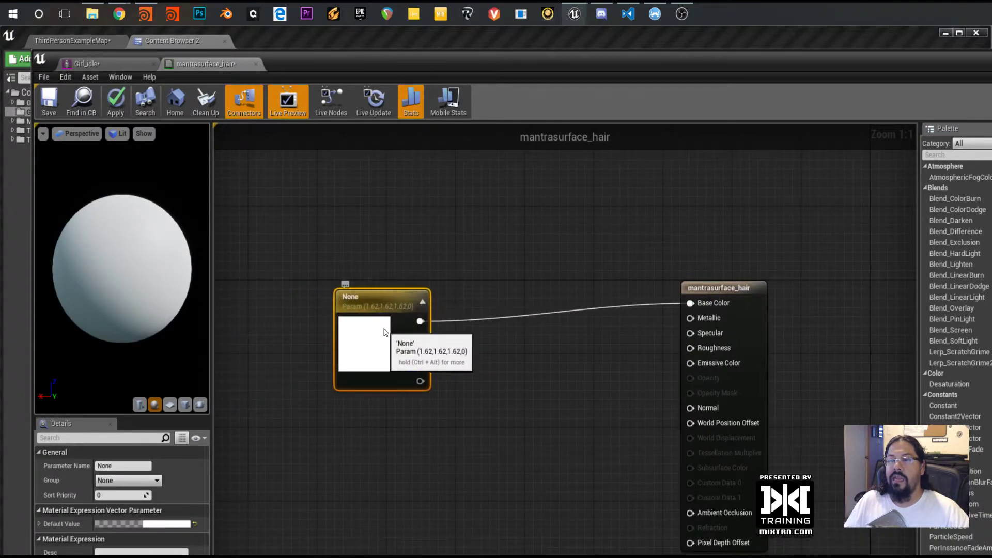
pyautogui.doubleClick(384, 330)
pyautogui.moveTo(454, 423); pyautogui.dragTo(476, 370)
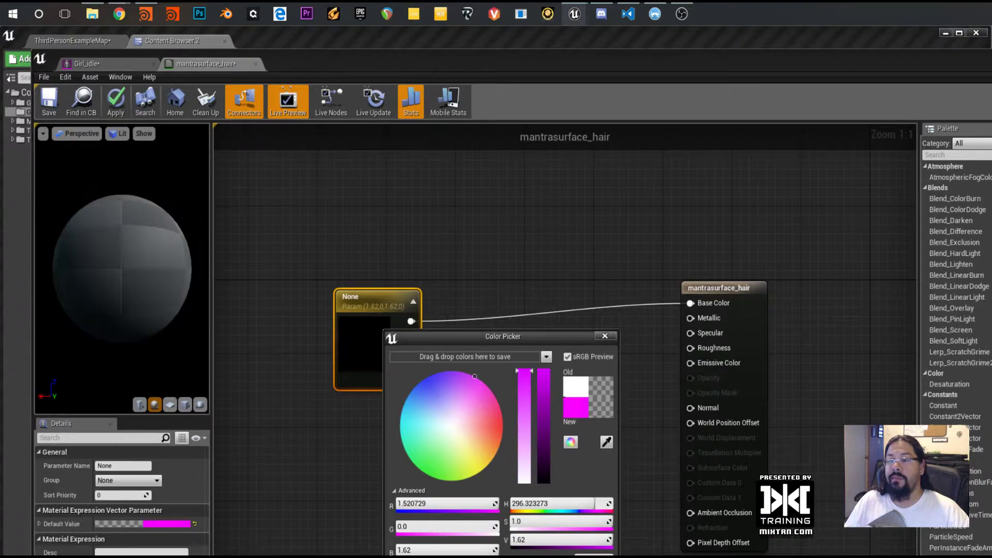
pyautogui.click(605, 336)
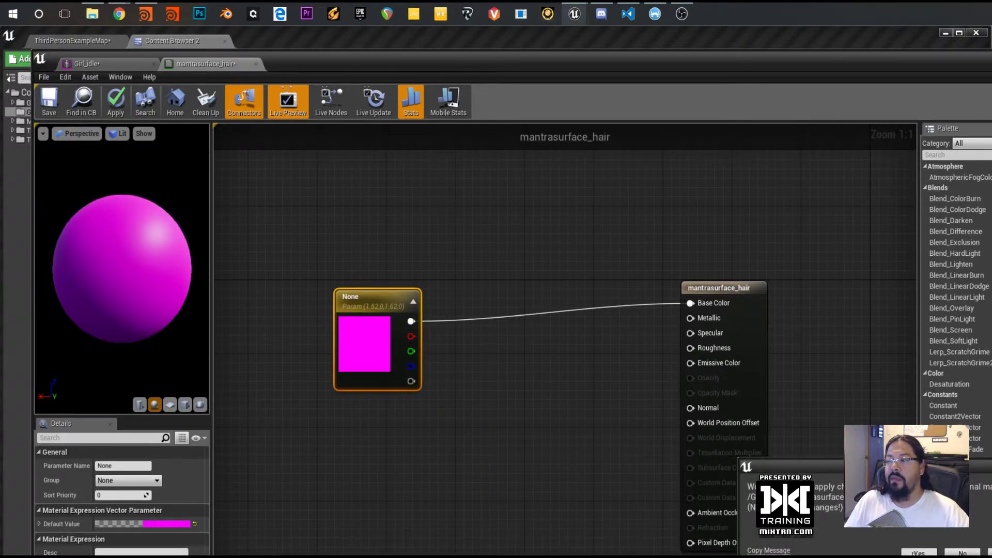
pyautogui.click(919, 553)
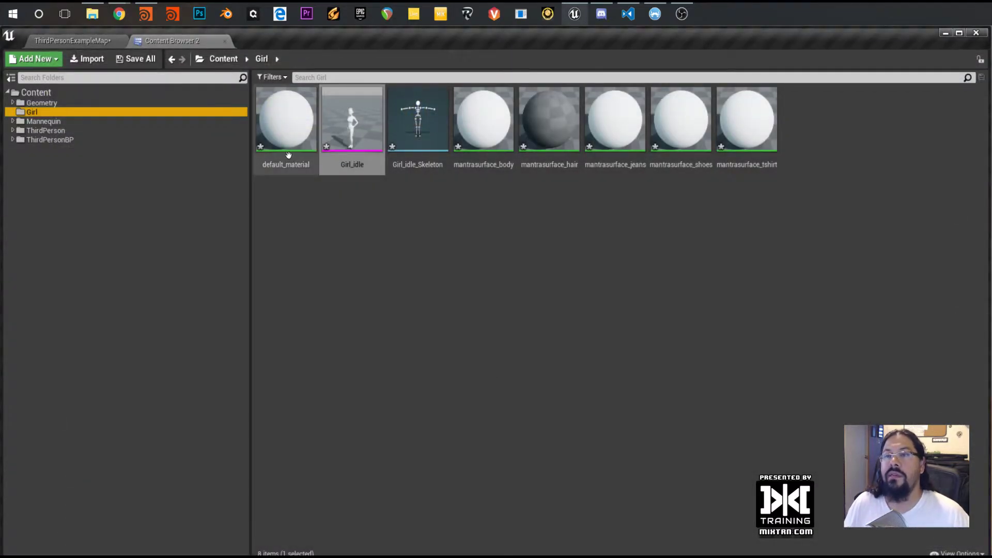
# Reopen the Girl_idle mesh and examine how the hair material is distributed over the head's faces
pyautogui.doubleClick(358, 125)
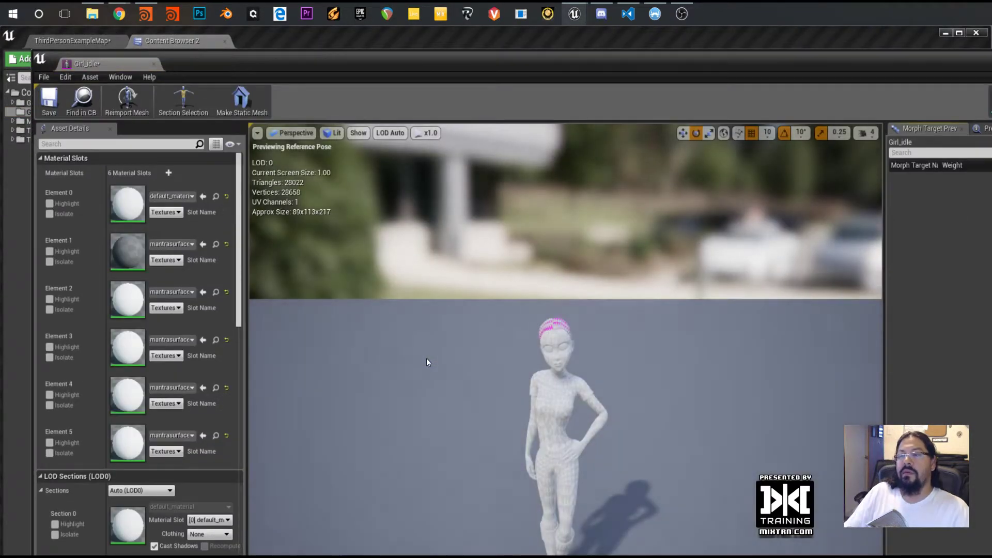
pyautogui.keyDown('alt'); pyautogui.moveTo(527, 395); pyautogui.dragTo(558, 369); pyautogui.keyUp('alt')
pyautogui.scroll(6, 528, 393)
pyautogui.scroll(-3, 528, 391)
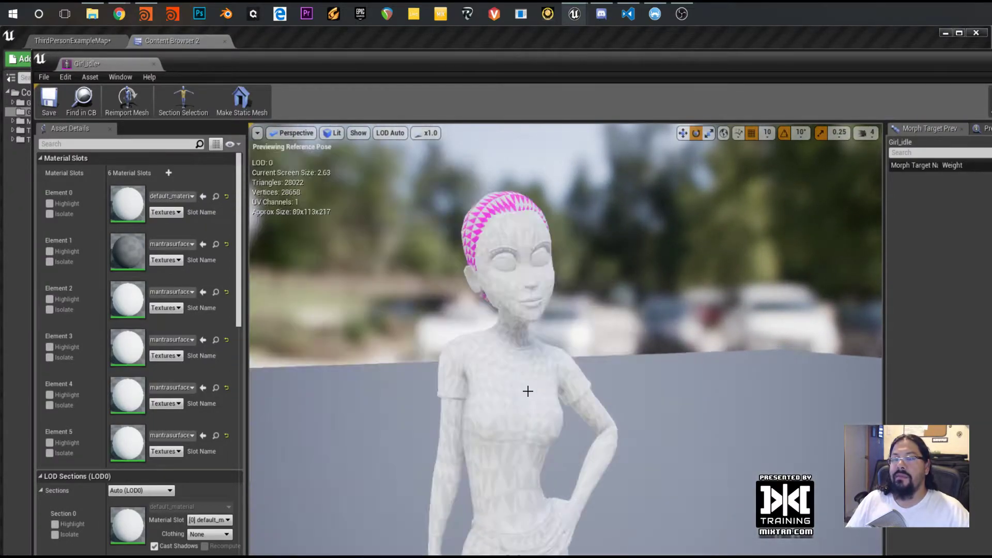
pyautogui.keyDown('alt'); pyautogui.moveTo(489, 272); pyautogui.dragTo(832, 306); pyautogui.keyUp('alt')
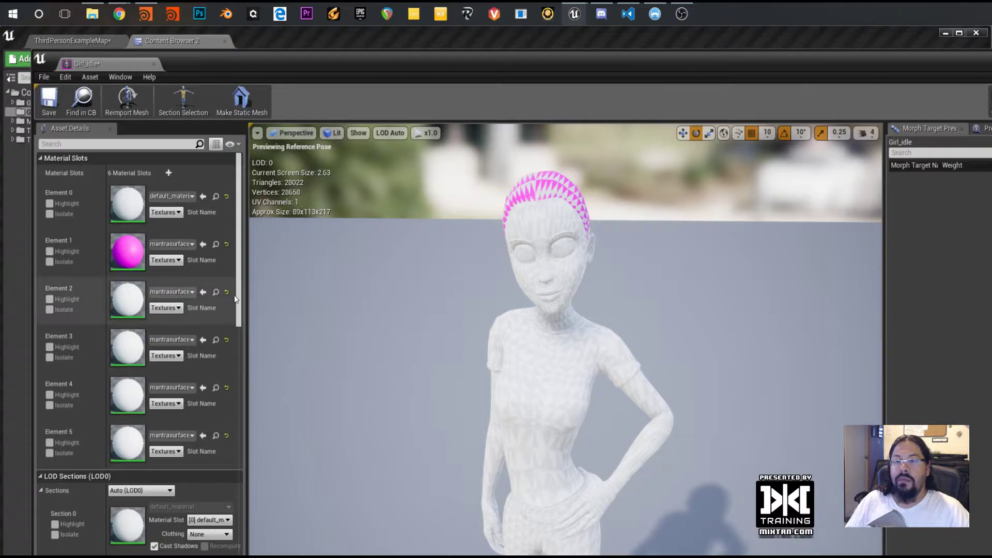
pyautogui.scroll(-10, 233, 412)
pyautogui.scroll(-3, 231, 429)
pyautogui.scroll(8, 231, 429)
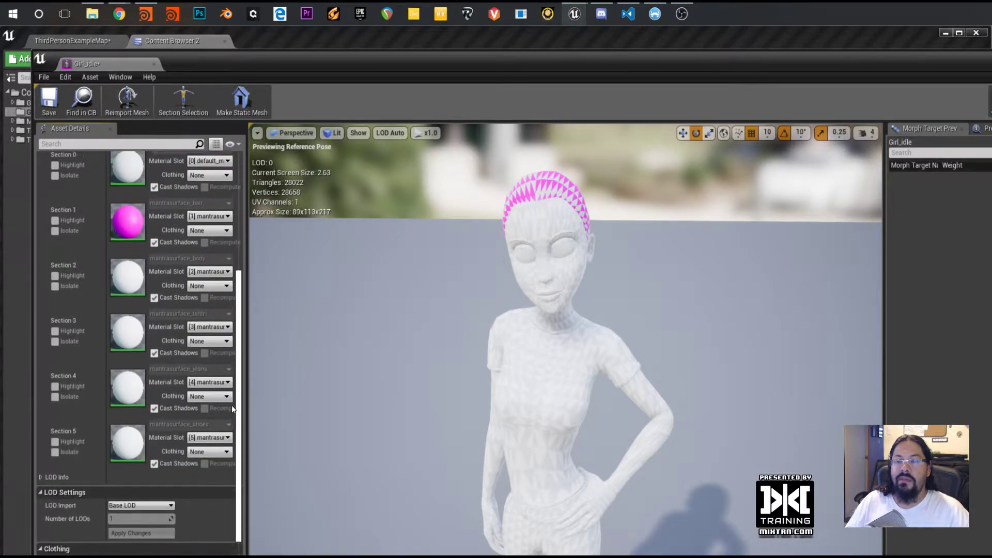
pyautogui.click(136, 527)
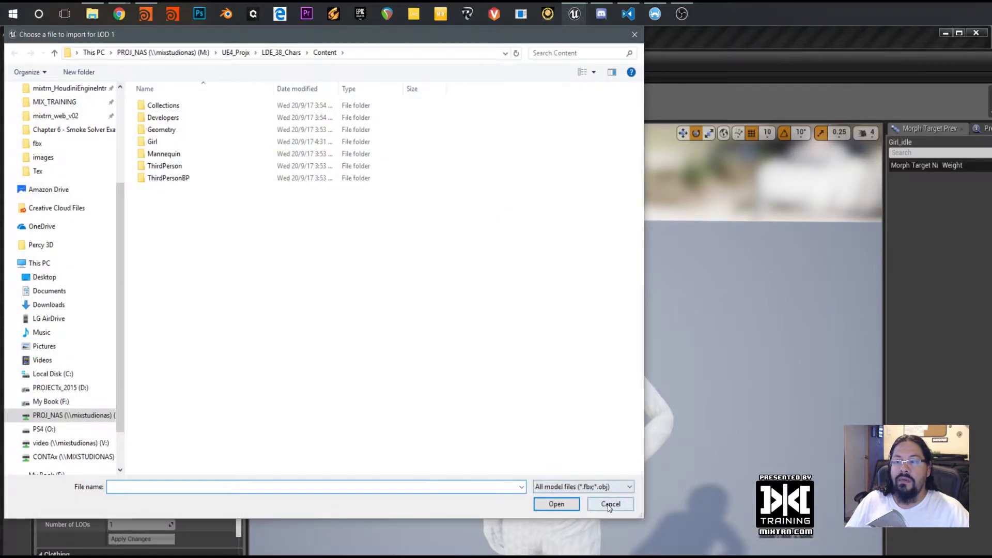
pyautogui.click(609, 505)
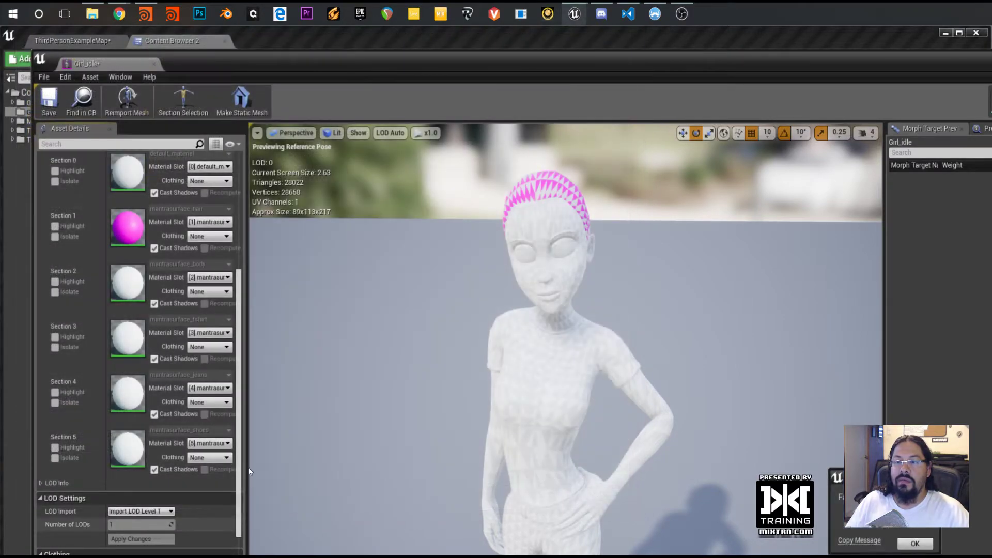
pyautogui.click(915, 543)
# Review Girl_idle's material slots, LOD sections and LOD settings for anything affecting the shading
pyautogui.scroll(3, 102, 412)
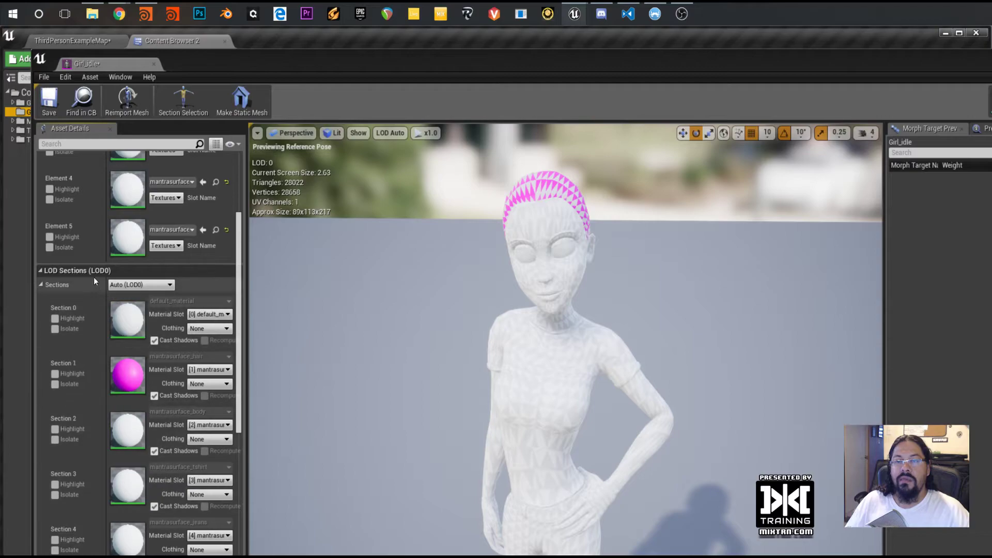
pyautogui.scroll(5, 88, 538)
pyautogui.click(150, 411)
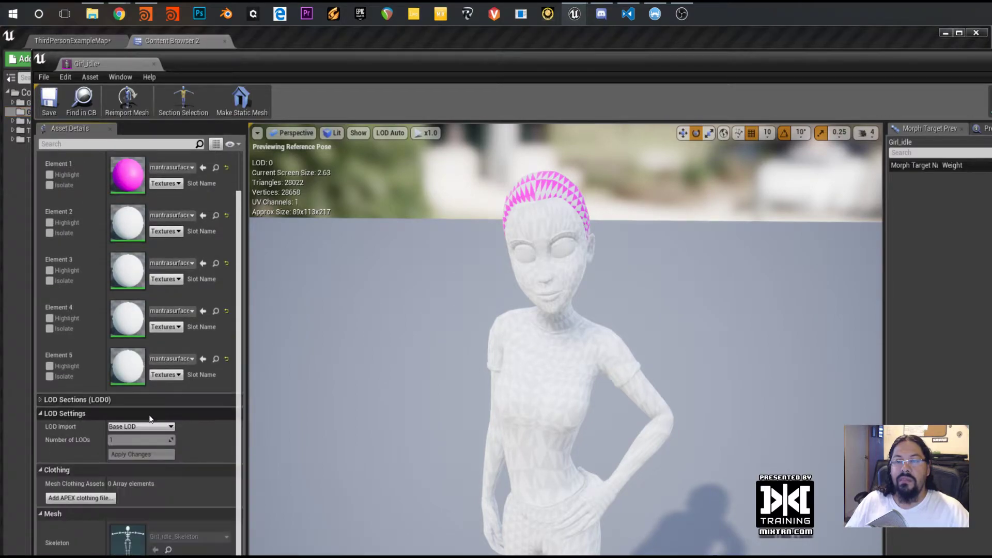
pyautogui.click(147, 401)
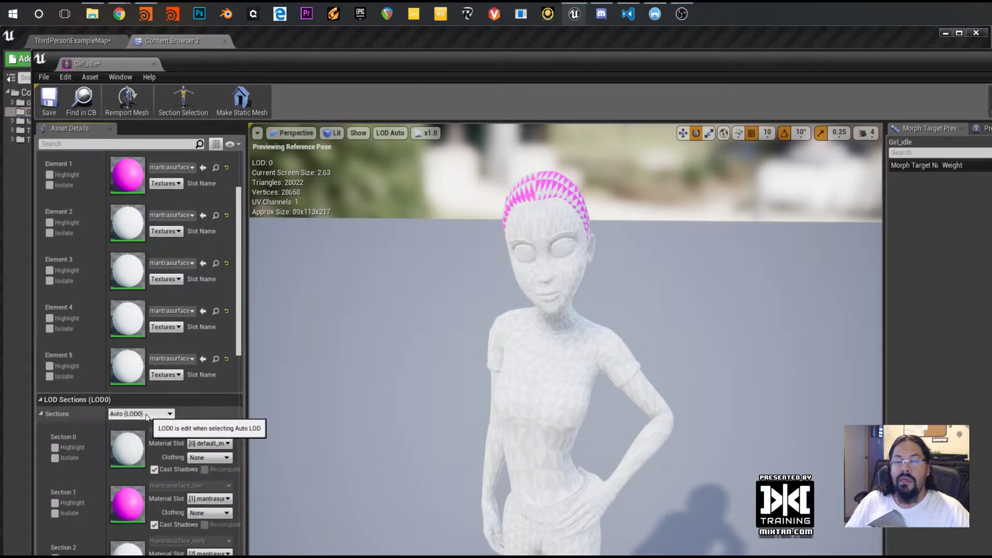
pyautogui.scroll(5, 506, 394)
pyautogui.scroll(-7, 505, 388)
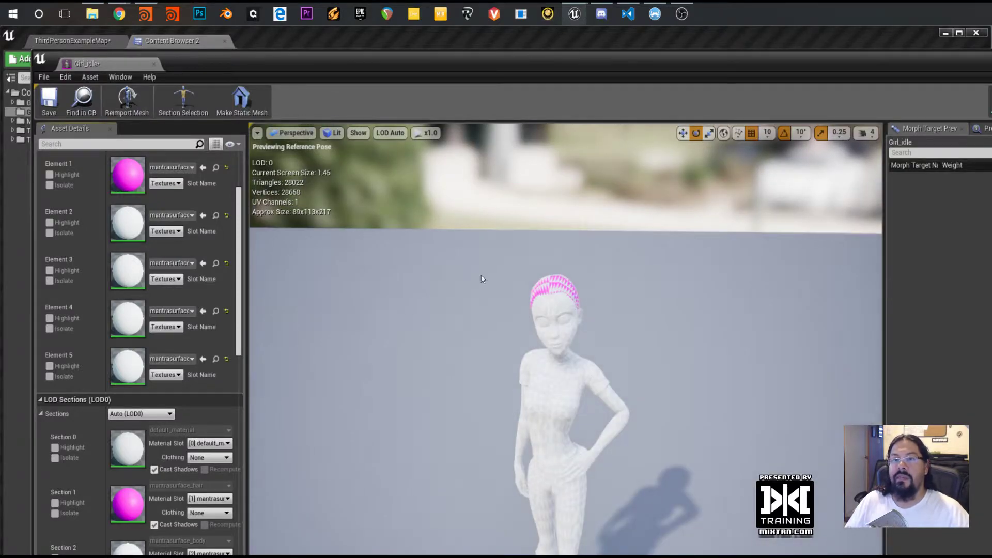
# Switch to Houdini and open the geo_skin geometry network inside simplefemale_idle
pyautogui.click(20, 112)
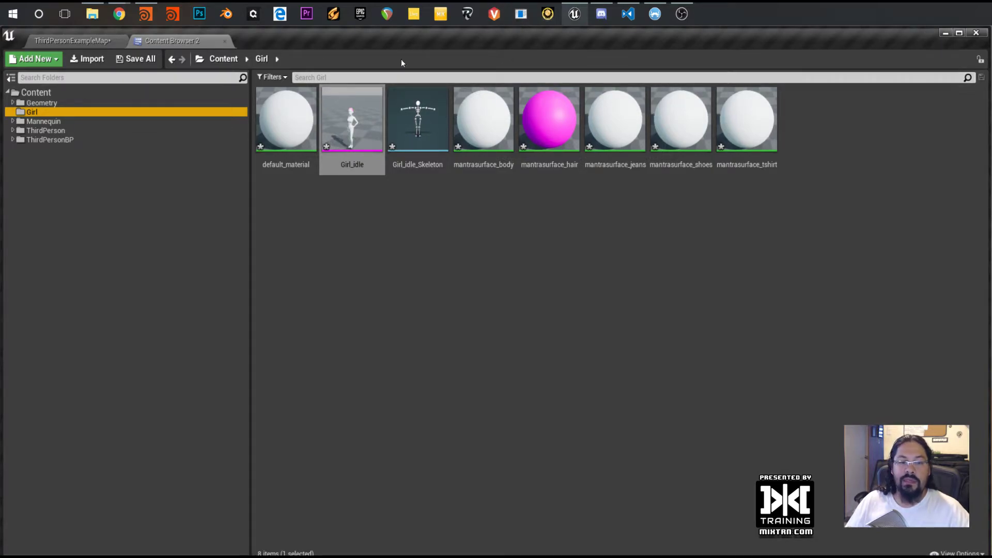
pyautogui.click(145, 14)
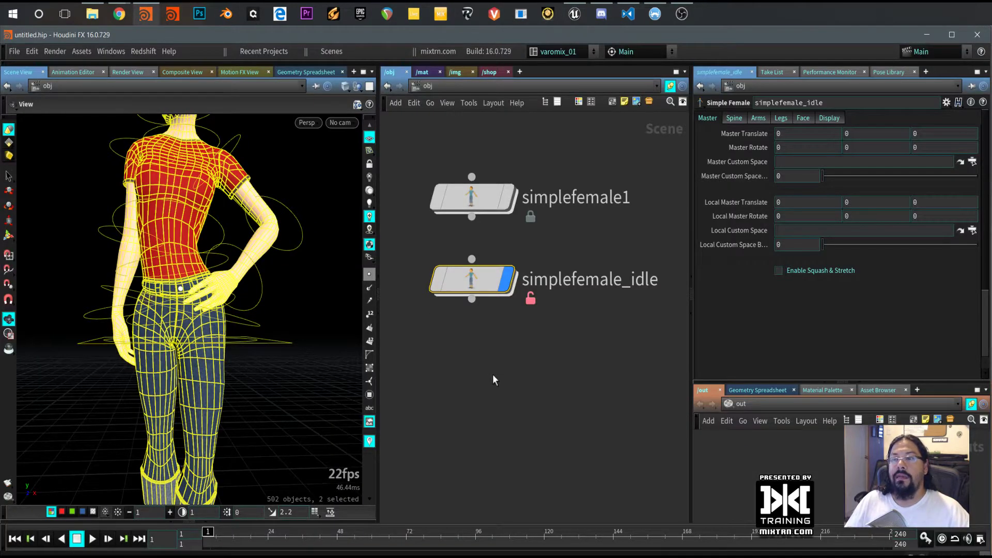
pyautogui.doubleClick(473, 282)
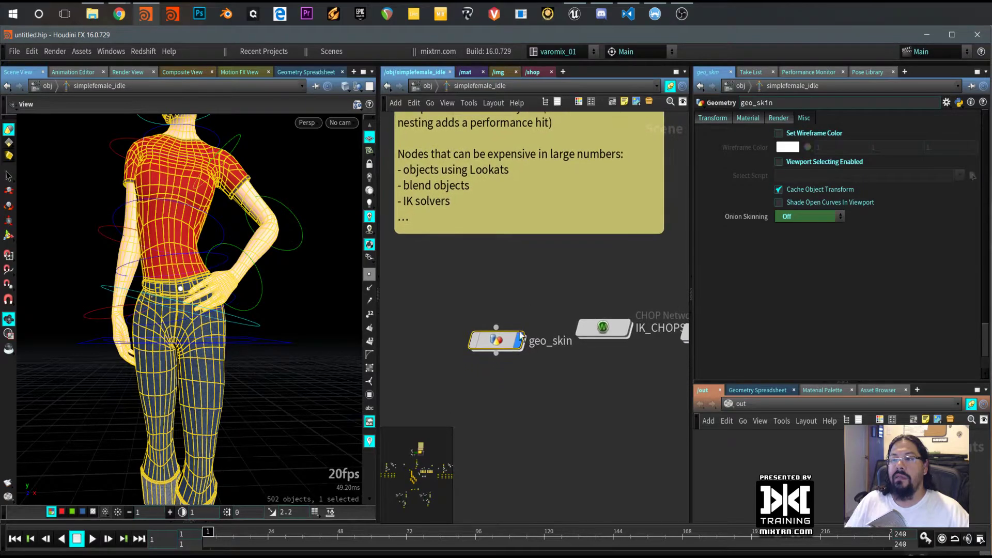
pyautogui.moveTo(522, 345)
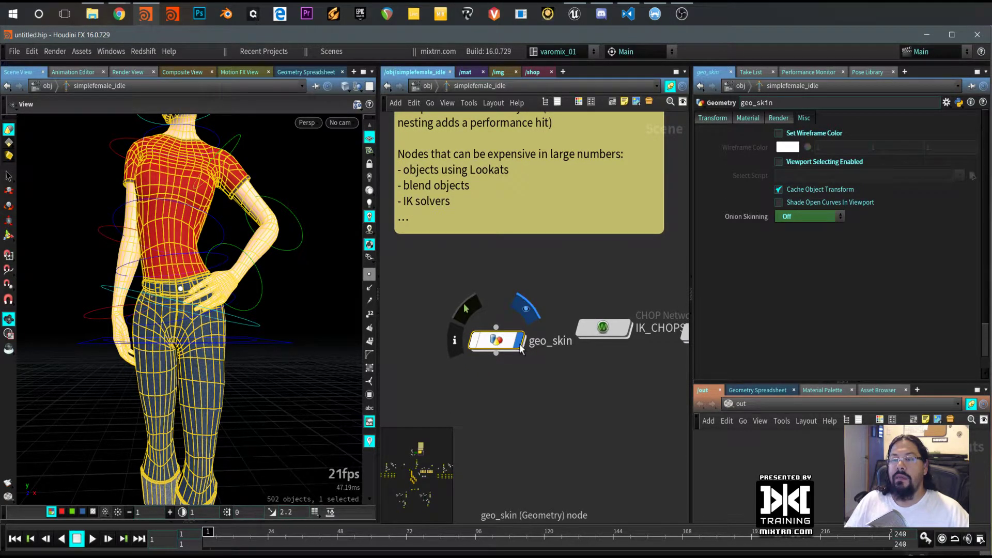
pyautogui.scroll(-6, 498, 379)
pyautogui.moveTo(486, 390); pyautogui.dragTo(557, 271, button='middle')
pyautogui.moveTo(575, 370); pyautogui.dragTo(555, 387, button='middle')
pyautogui.scroll(5, 549, 302)
pyautogui.moveTo(544, 298); pyautogui.dragTo(522, 360, button='middle')
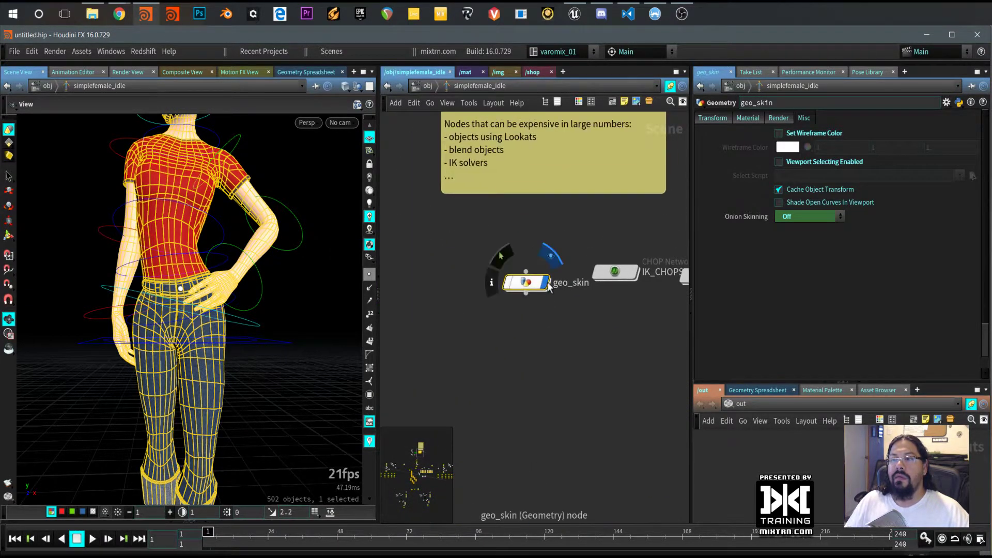
pyautogui.doubleClick(530, 284)
pyautogui.moveTo(577, 331); pyautogui.dragTo(505, 489, button='middle')
pyautogui.scroll(-4, 563, 355)
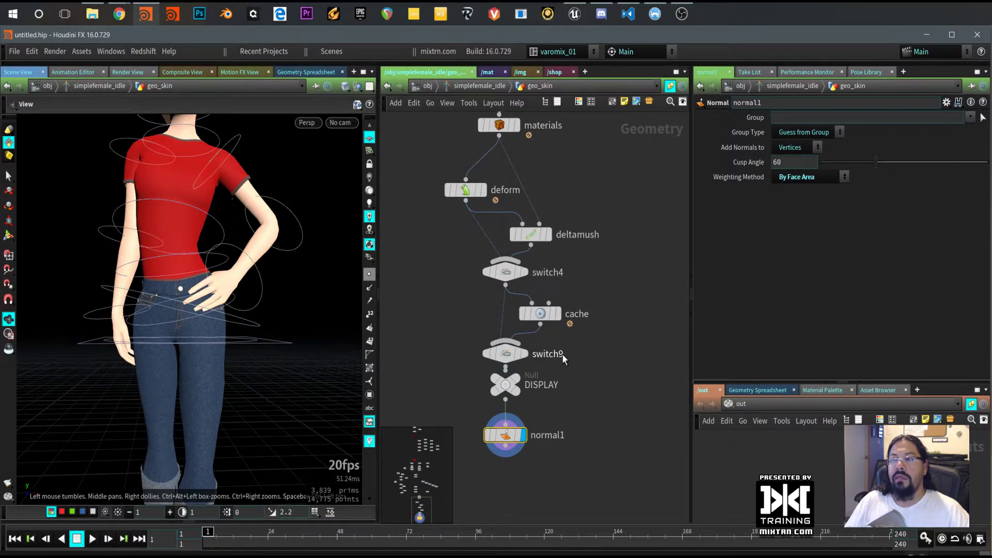
# Examine the full geo_skin node chain leading to the normal node, and return to the object level
pyautogui.moveTo(455, 299); pyautogui.dragTo(482, 326, button='middle')
pyautogui.press('u')
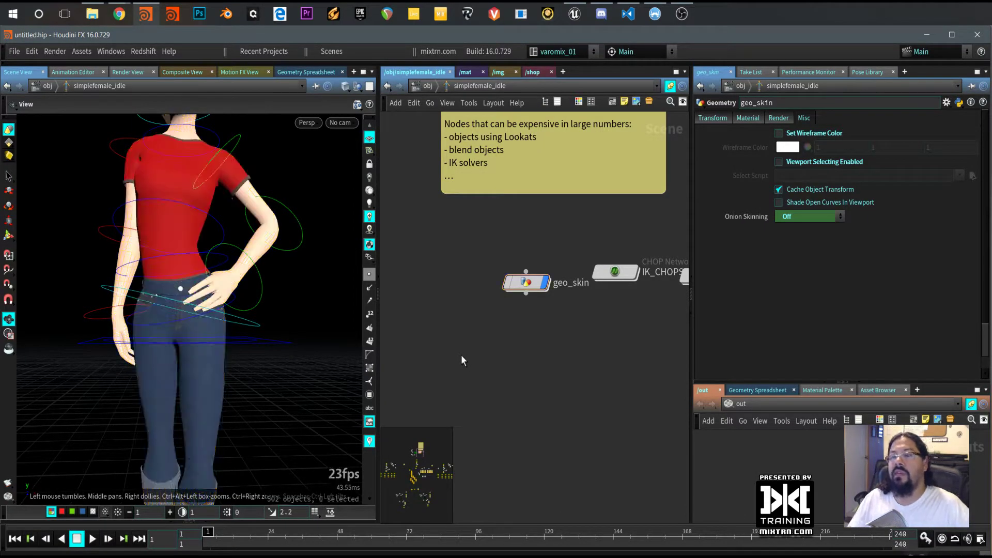
pyautogui.press('i')
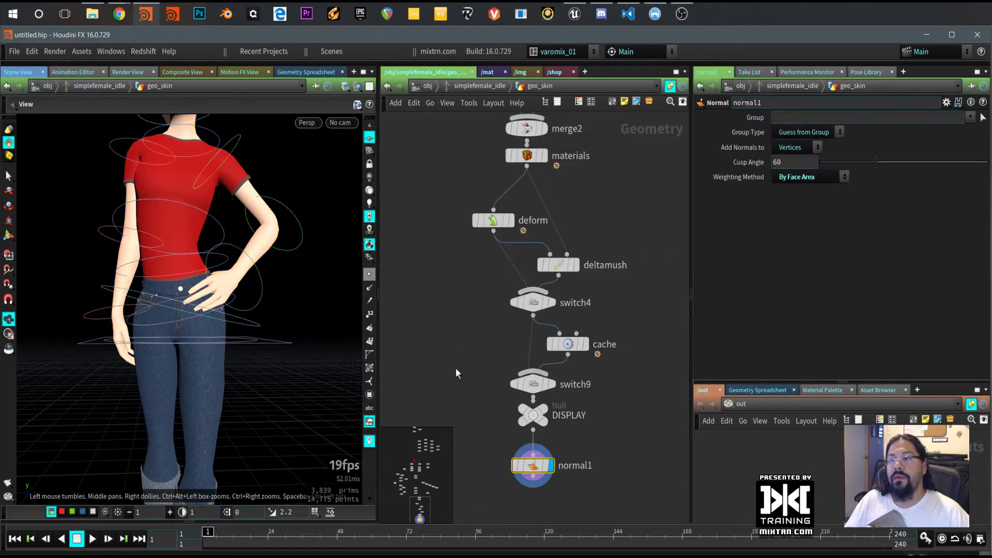
pyautogui.scroll(-10, 455, 367)
pyautogui.moveTo(416, 342); pyautogui.dragTo(518, 381, button='middle')
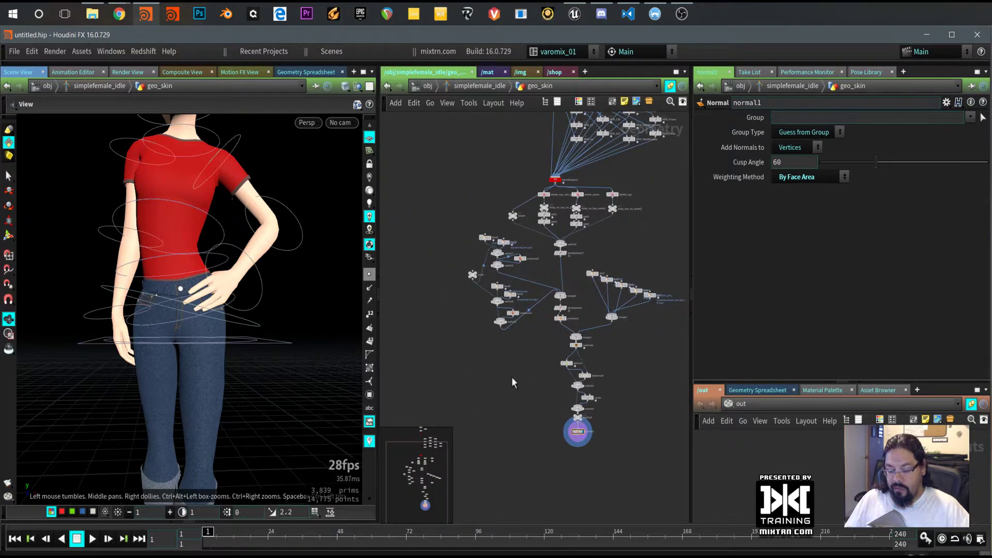
pyautogui.press('u')
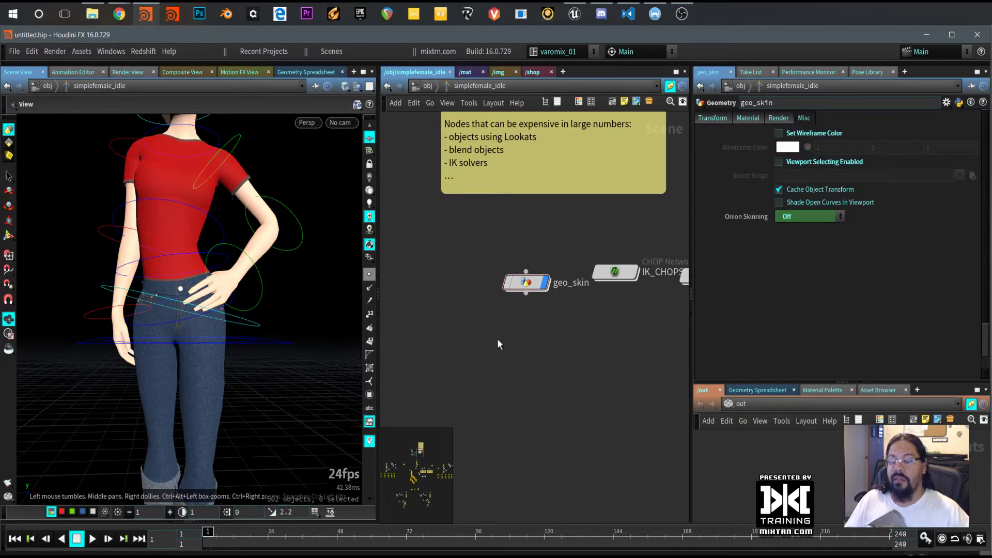
pyautogui.press('u')
# Duplicate the simplefemale1 node below simplefemale_idle and rename the copy simplefemale_walking
pyautogui.moveTo(446, 347); pyautogui.dragTo(466, 371, button='middle')
pyautogui.moveTo(490, 305)
pyautogui.moveTo(495, 401); pyautogui.dragTo(468, 362, button='middle')
pyautogui.moveTo(464, 180)
pyautogui.moveTo(465, 177)
pyautogui.keyDown('alt'); pyautogui.mouseDown()
pyautogui.moveTo(475, 311)
pyautogui.moveTo(460, 363)
pyautogui.mouseUp(); pyautogui.keyUp('alt')
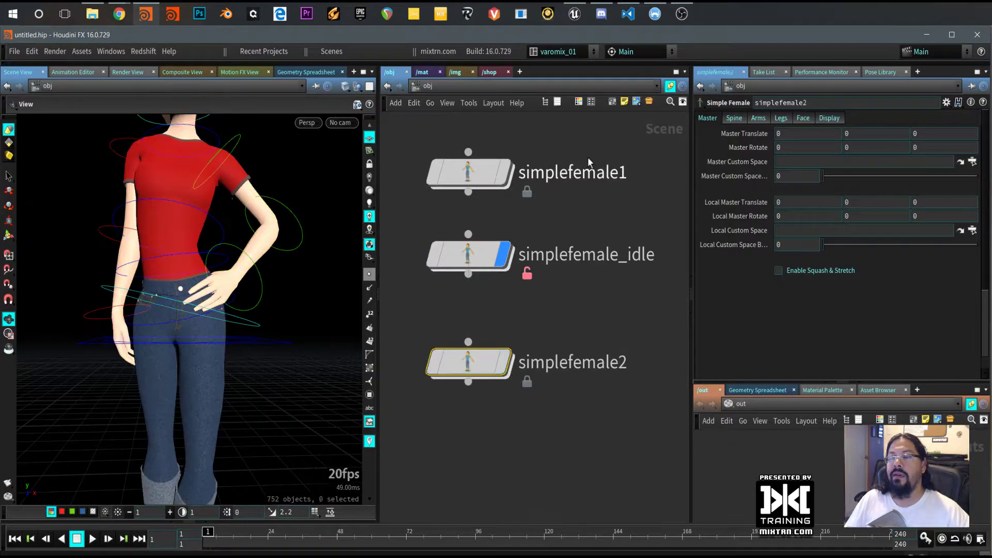
pyautogui.doubleClick(645, 368)
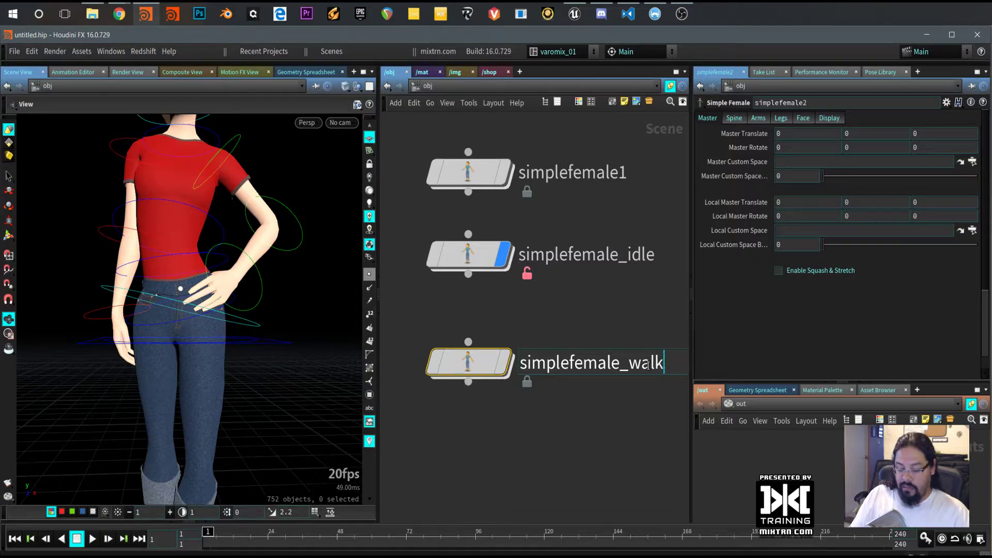
pyautogui.write('_walking')
pyautogui.press('Return')
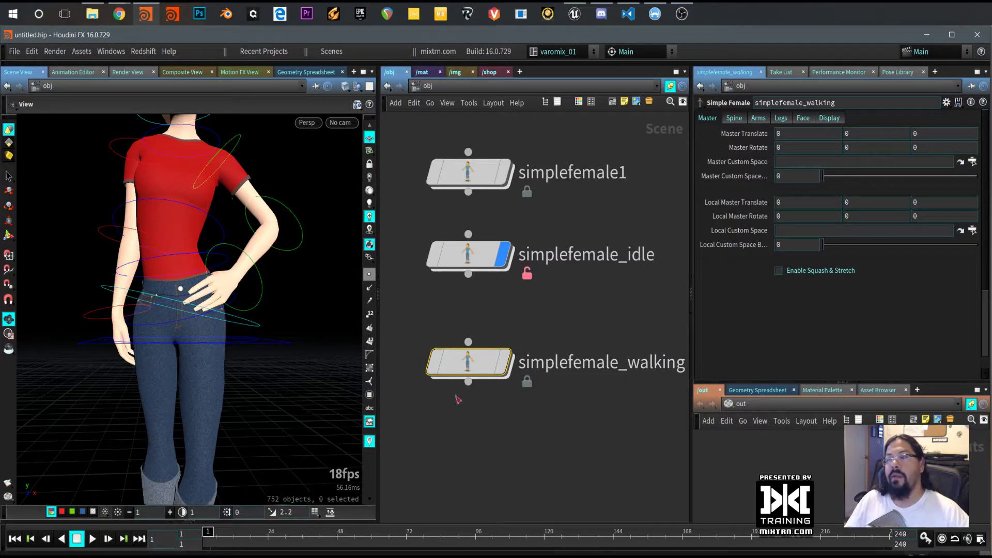
# Display only the simplefemale_walking character and view it whole in the scene
pyautogui.click(505, 363)
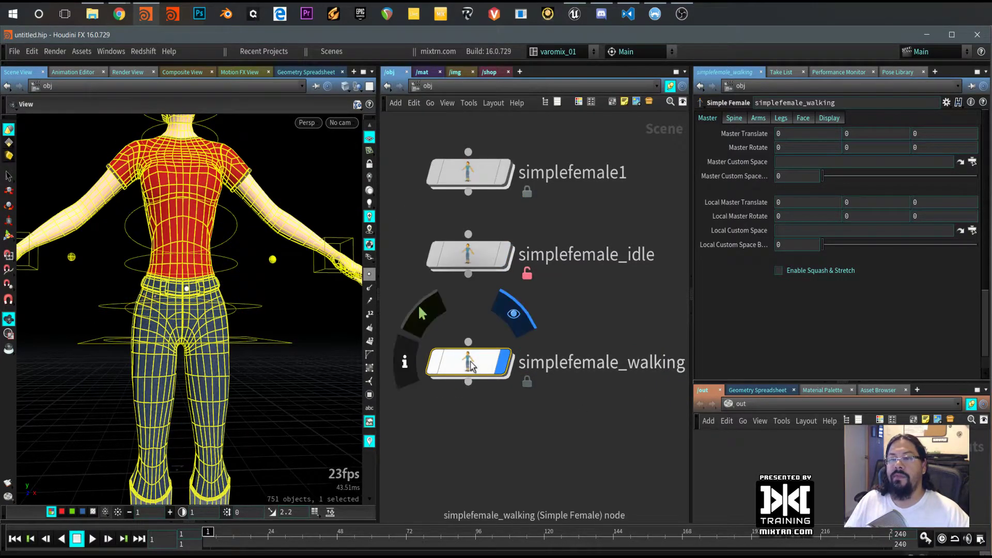
pyautogui.moveTo(261, 394); pyautogui.dragTo(150, 397, button='right')
pyautogui.moveTo(208, 379); pyautogui.dragTo(144, 380)
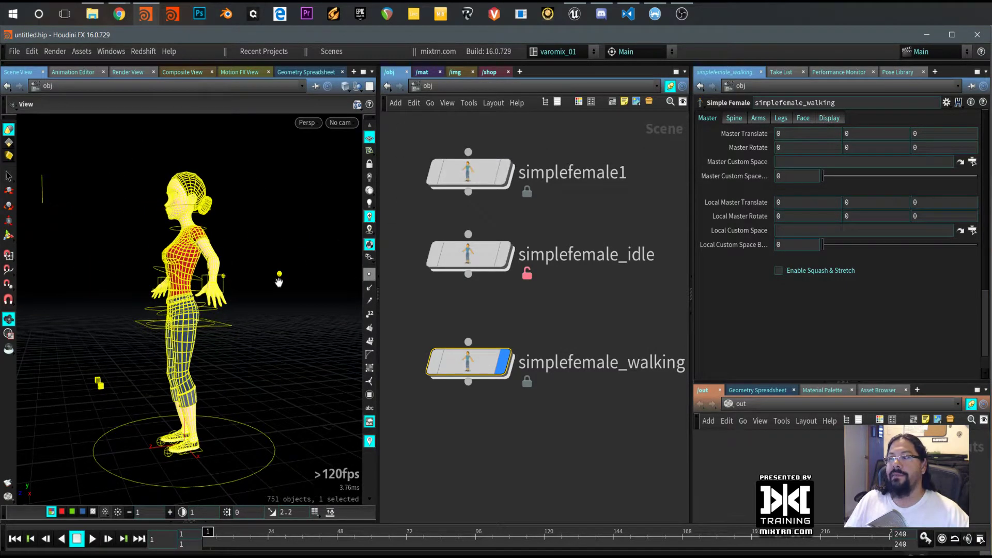
# Assign simplefemale_walking as the Pose Library character and apply the Walk Basic animation to it
pyautogui.click(907, 75)
pyautogui.moveTo(221, 323)
pyautogui.mouseDown()
pyautogui.moveTo(265, 310)
pyautogui.moveTo(220, 314)
pyautogui.mouseUp()
pyautogui.scroll(-2, 819, 263)
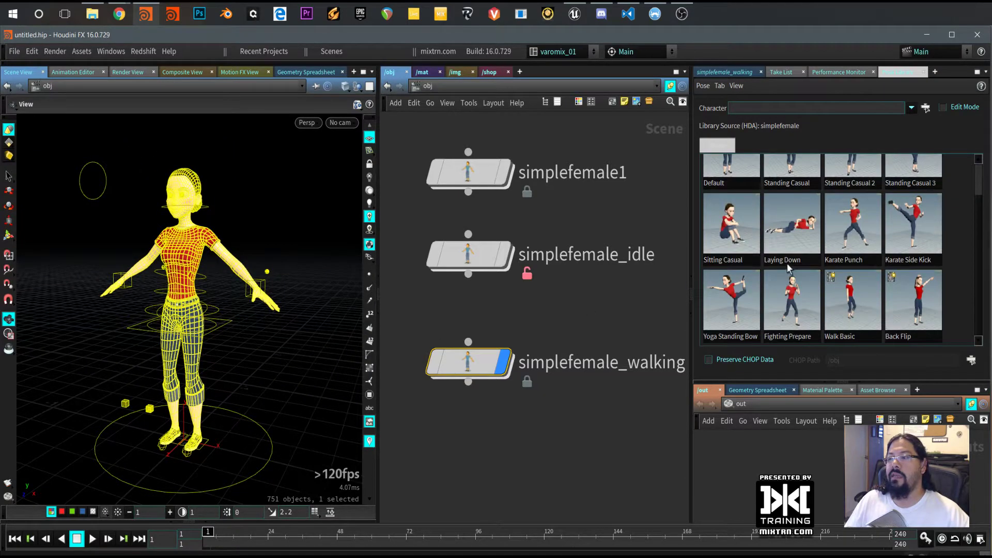
pyautogui.doubleClick(851, 298)
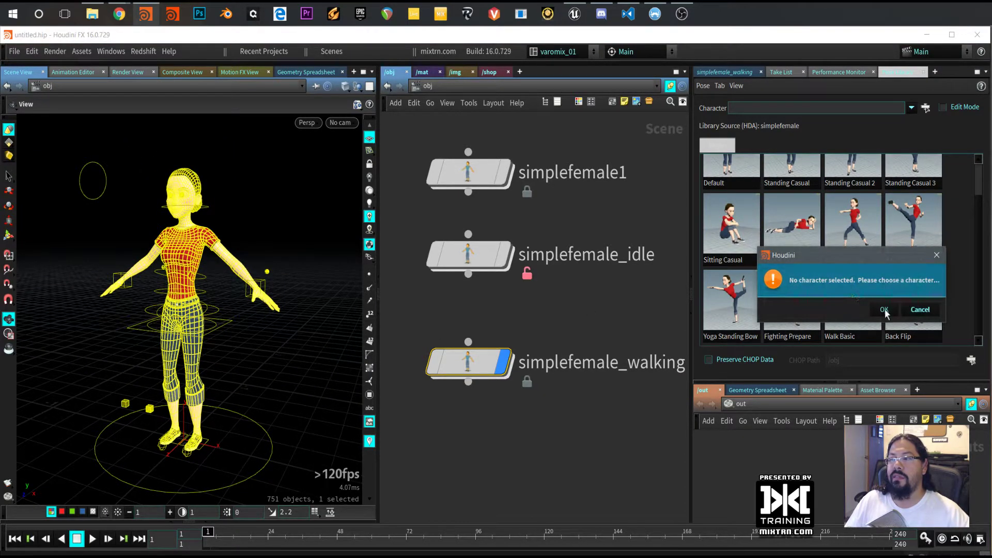
pyautogui.click(919, 310)
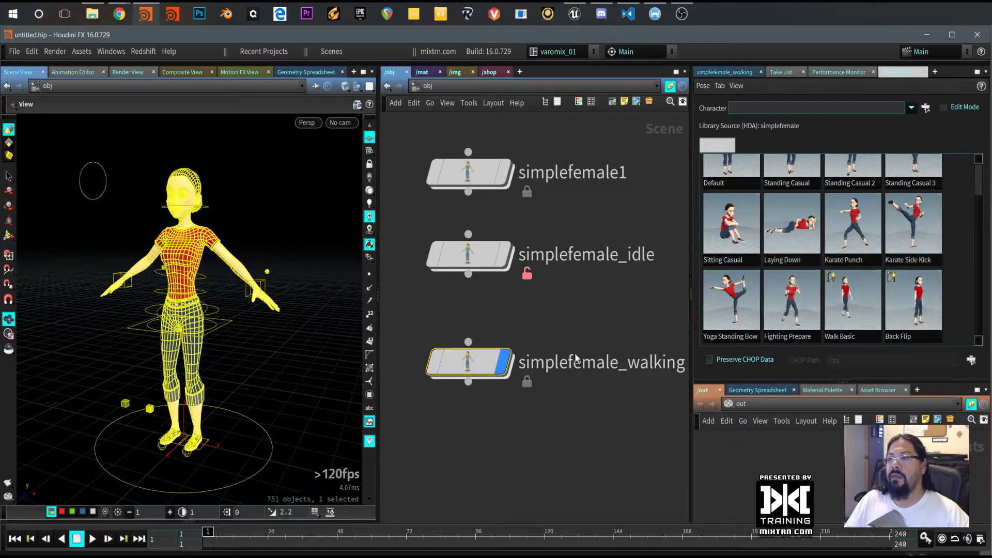
pyautogui.moveTo(467, 362); pyautogui.dragTo(675, 214)
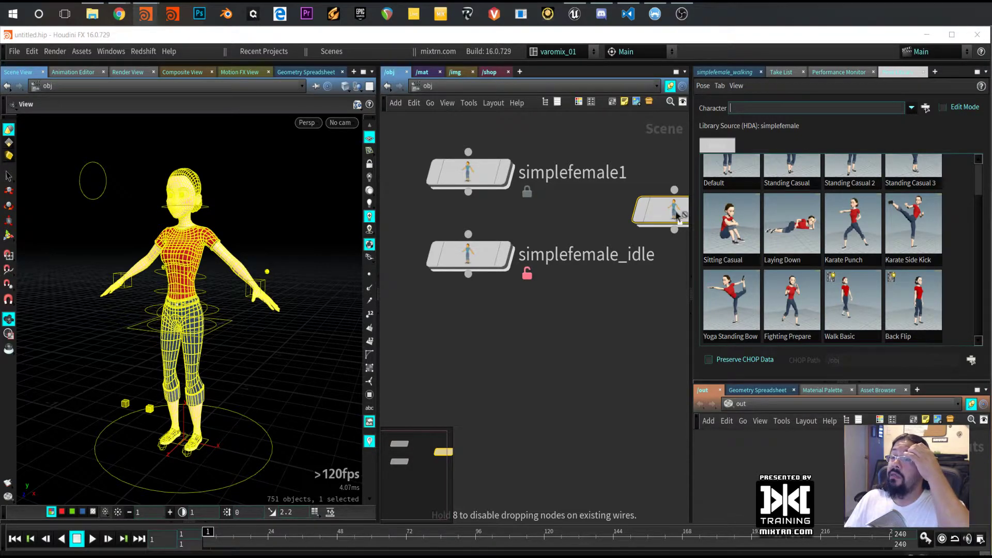
pyautogui.moveTo(675, 214); pyautogui.dragTo(675, 210)
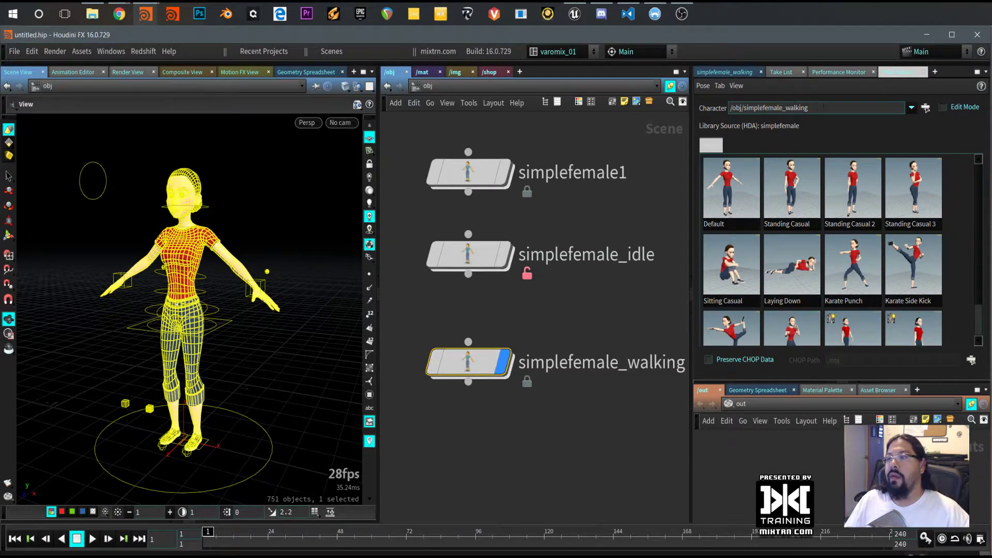
pyautogui.press('Up')
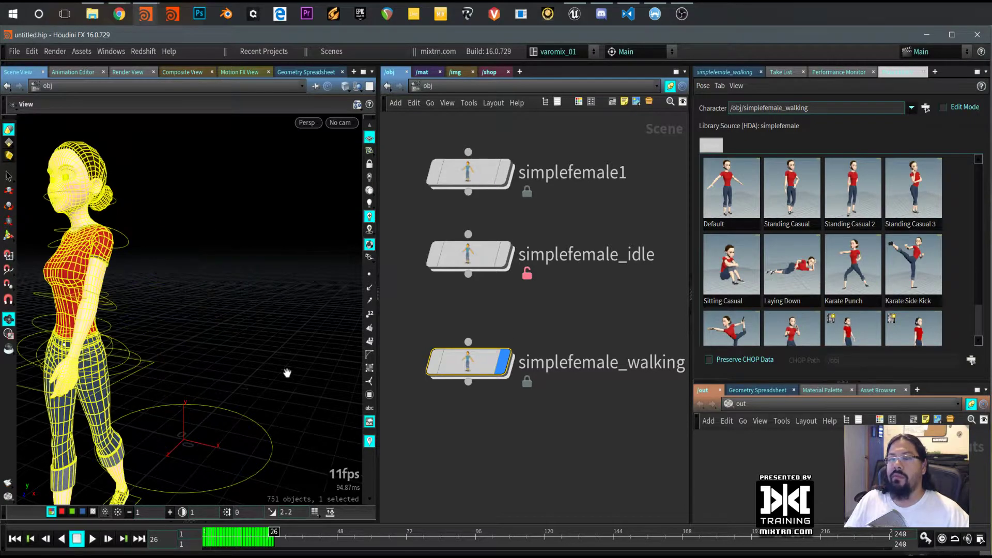
# Play back the walk animation, return to frame 1, and view the character from the side
pyautogui.click(14, 539)
pyautogui.click(91, 539)
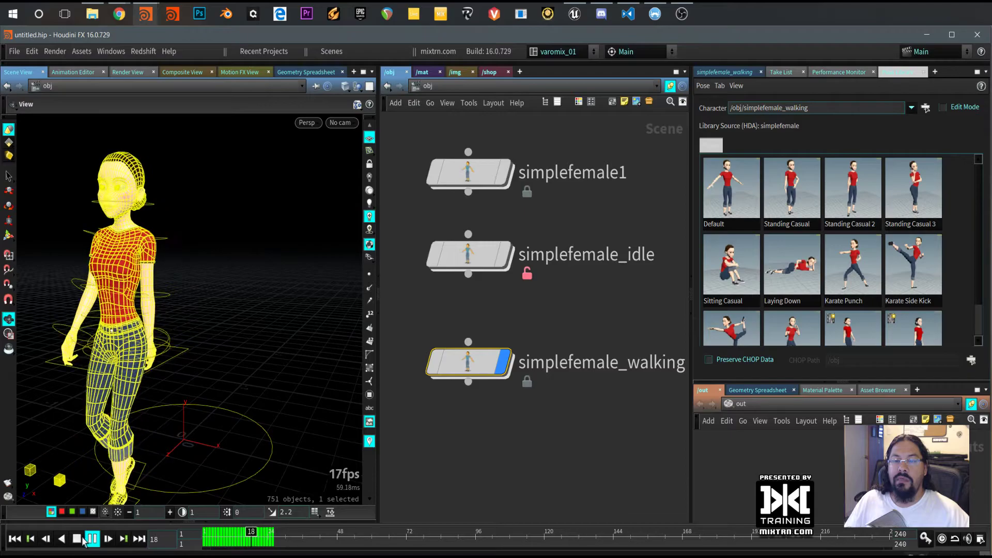
pyautogui.click(76, 539)
pyautogui.click(16, 539)
pyautogui.moveTo(196, 413); pyautogui.dragTo(243, 398)
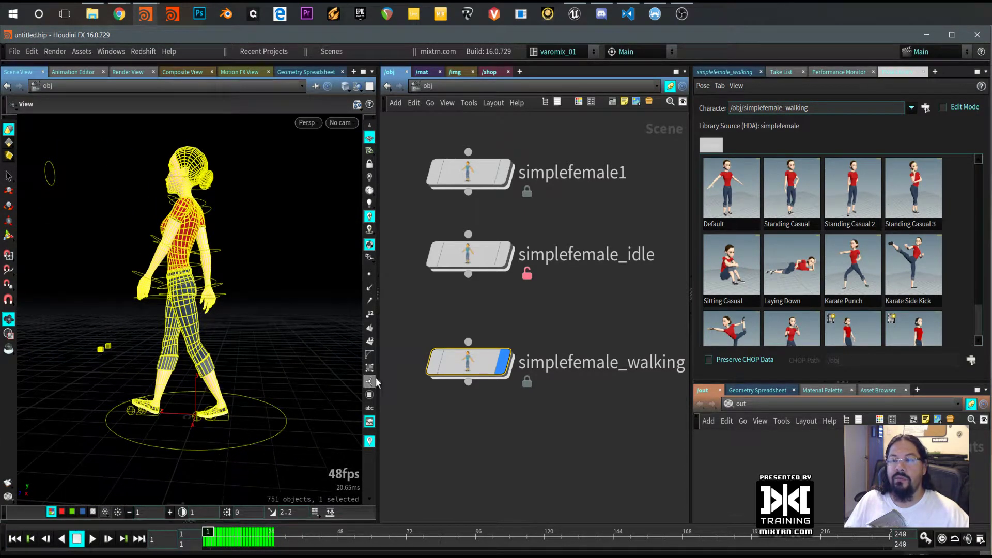
# Widen the scene viewport and bring up the Master parameters of simplefemale_walking at frame 1
pyautogui.moveTo(381, 383); pyautogui.dragTo(414, 386)
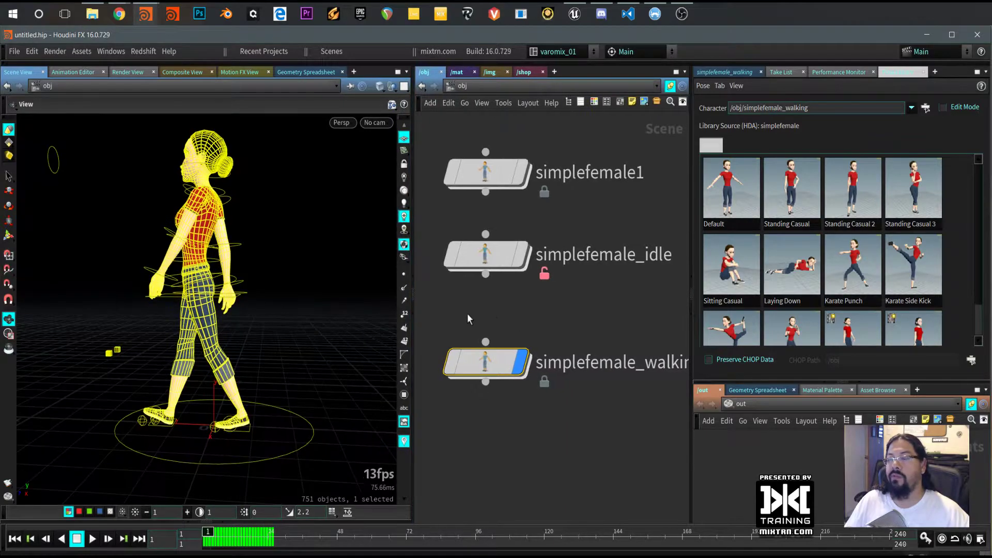
pyautogui.moveTo(517, 418); pyautogui.dragTo(602, 419, button='middle')
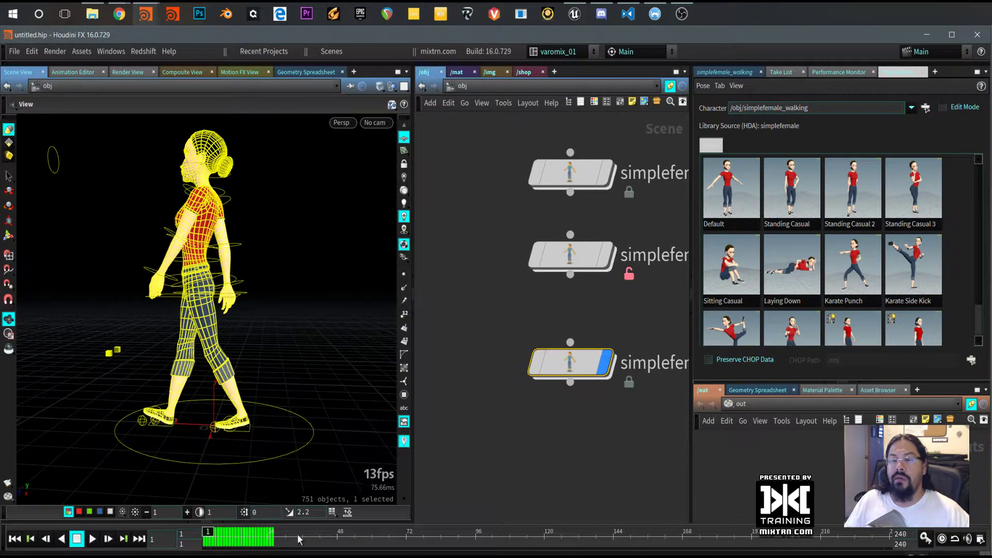
pyautogui.click(571, 384)
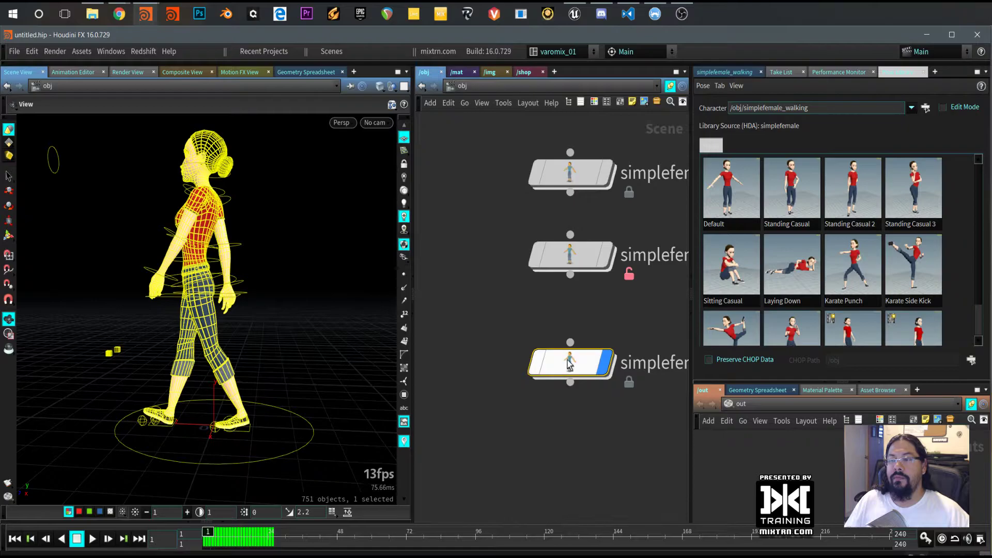
pyautogui.scroll(5, 231, 412)
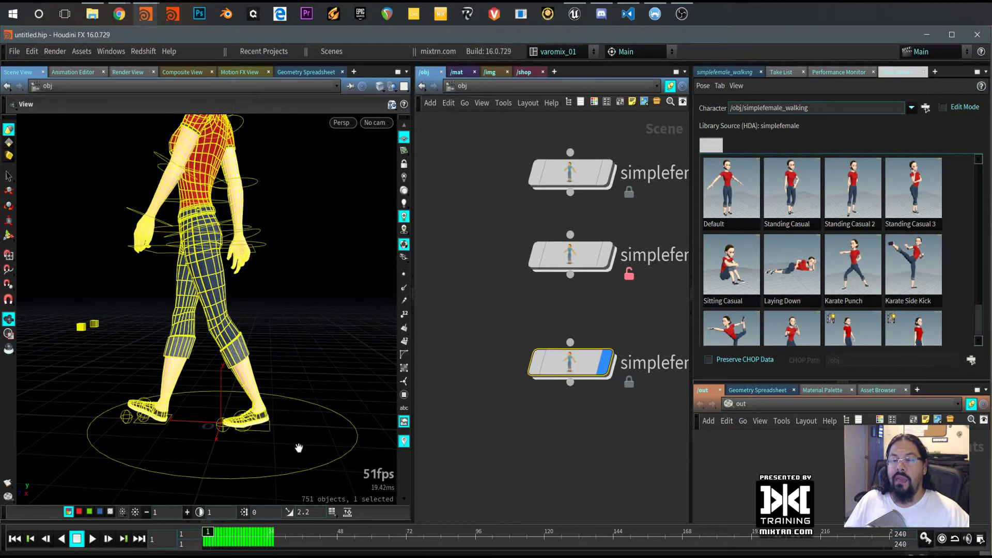
pyautogui.press('s')
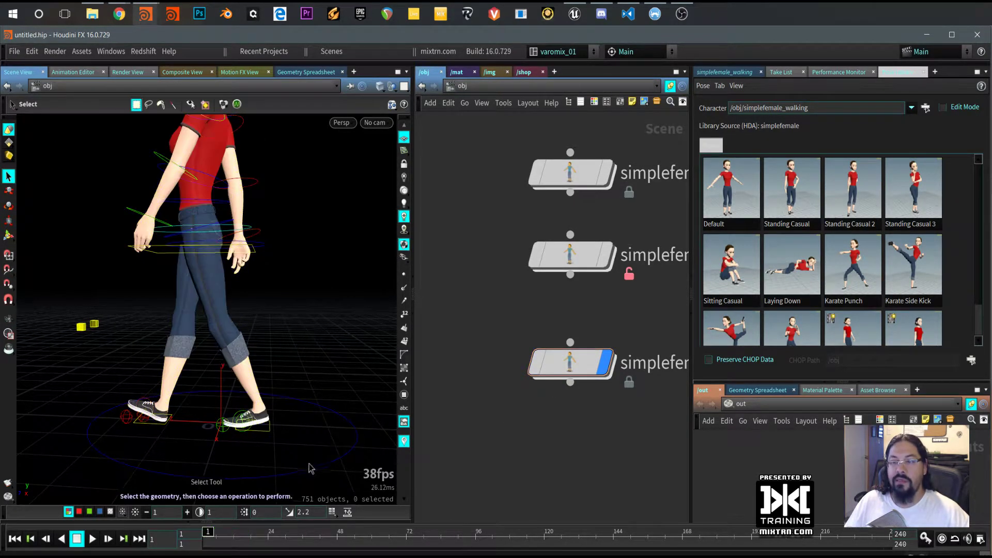
pyautogui.moveTo(208, 532); pyautogui.dragTo(162, 533)
pyautogui.click(725, 72)
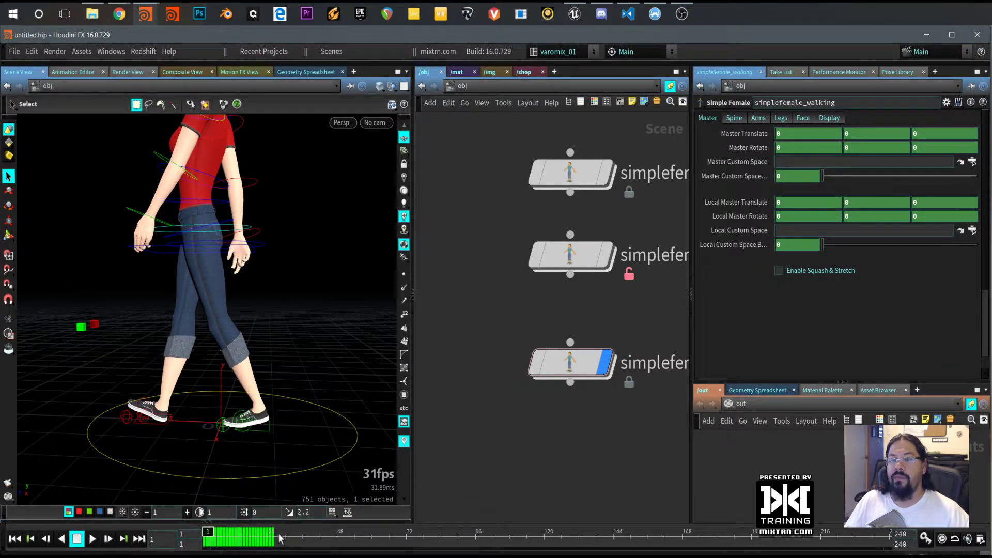
# Try removing the animation from the Master Translate channels, and undo the removal
pyautogui.rightClick(770, 134)
pyautogui.click(782, 256)
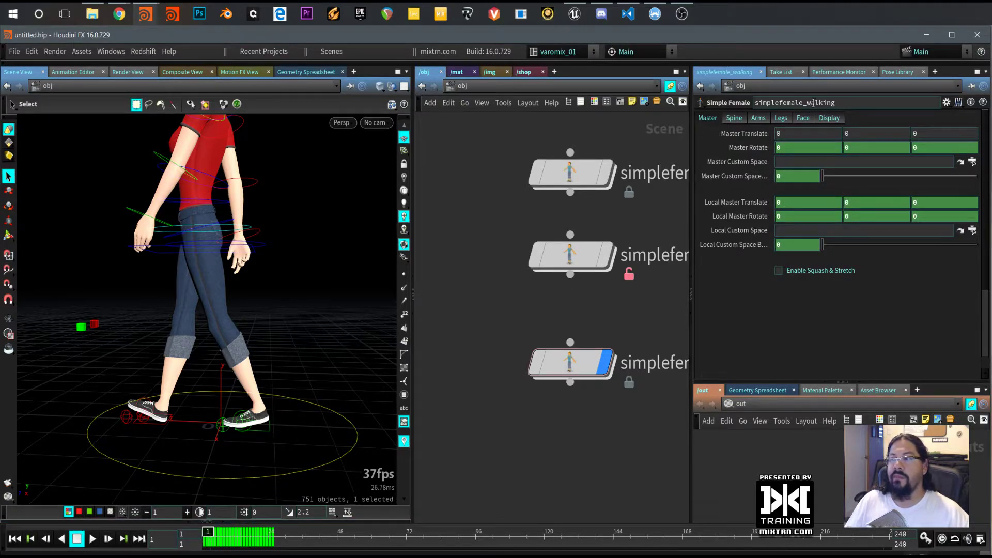
pyautogui.hotkey('ctrl', 'z')
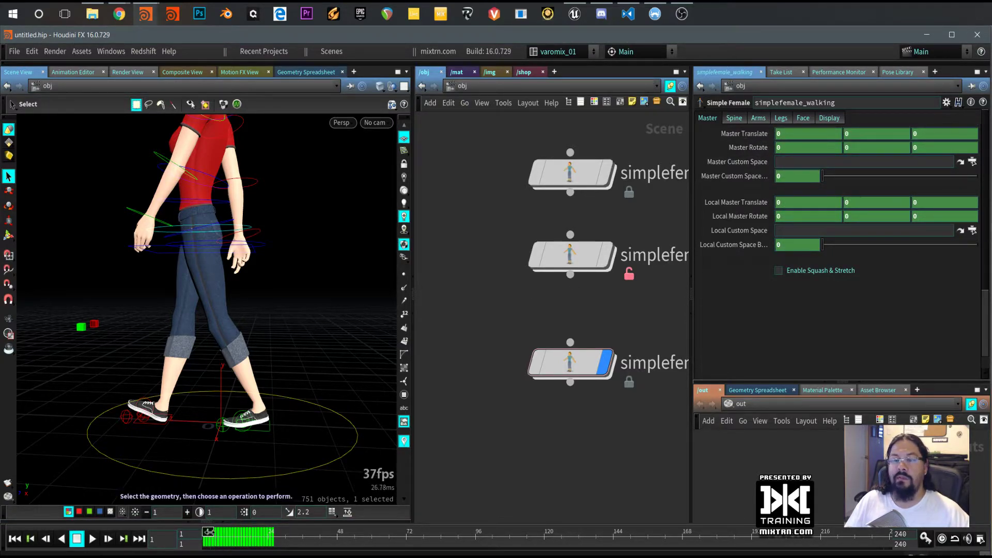
# At frame 25, set Master Translate Z to about -0.82 to bring the walking character back over the origin
pyautogui.moveTo(208, 532); pyautogui.dragTo(279, 528)
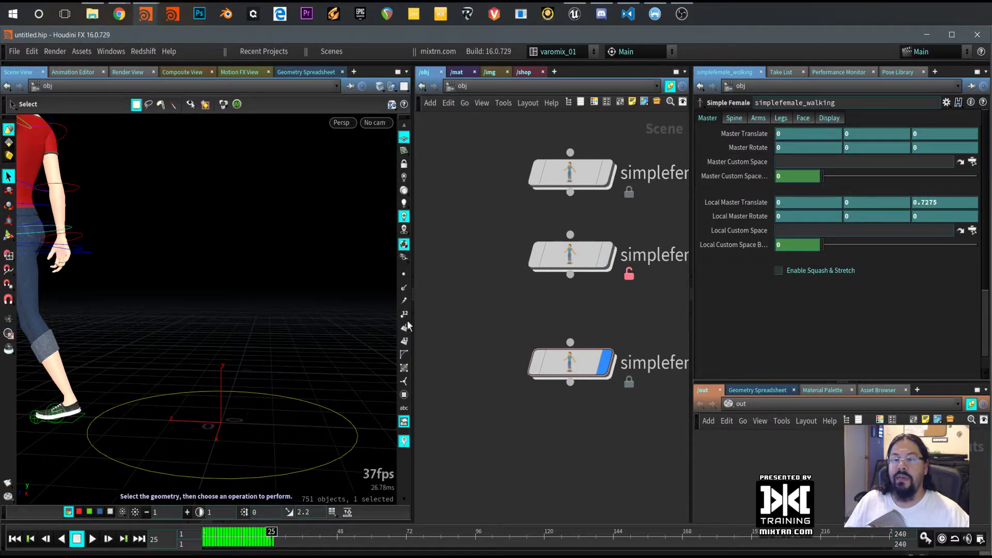
pyautogui.moveTo(804, 134)
pyautogui.mouseDown(button='middle')
pyautogui.moveTo(798, 106)
pyautogui.moveTo(830, 103)
pyautogui.moveTo(803, 104)
pyautogui.moveTo(820, 135)
pyautogui.mouseUp(button='middle')
pyautogui.moveTo(919, 133)
pyautogui.mouseDown(button='middle')
pyautogui.moveTo(920, 111)
pyautogui.moveTo(904, 116)
pyautogui.moveTo(928, 133)
pyautogui.moveTo(928, 155)
pyautogui.moveTo(967, 152)
pyautogui.moveTo(928, 147)
pyautogui.mouseUp(button='middle')
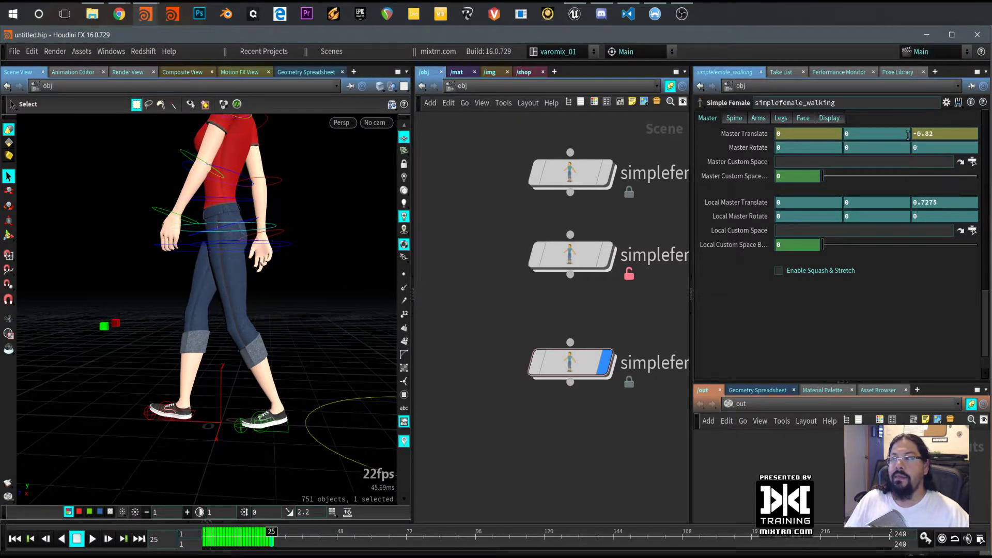
pyautogui.moveTo(276, 533)
pyautogui.mouseDown()
pyautogui.moveTo(204, 535)
pyautogui.moveTo(285, 547)
pyautogui.moveTo(243, 538)
pyautogui.moveTo(268, 535)
pyautogui.mouseUp()
# Show the Master channels in an enlarged Animation Editor and set the Master Translate Z segment to bezier() interpolation
pyautogui.keyDown('shift'); pyautogui.click(755, 147); pyautogui.keyUp('shift')
pyautogui.click(172, 259)
pyautogui.click(668, 150)
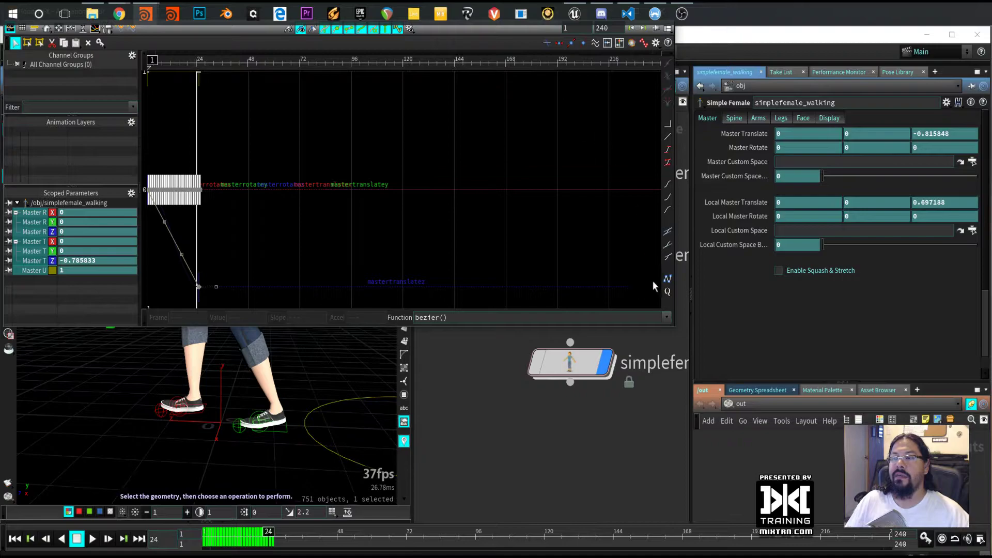
pyautogui.moveTo(675, 327); pyautogui.dragTo(690, 383)
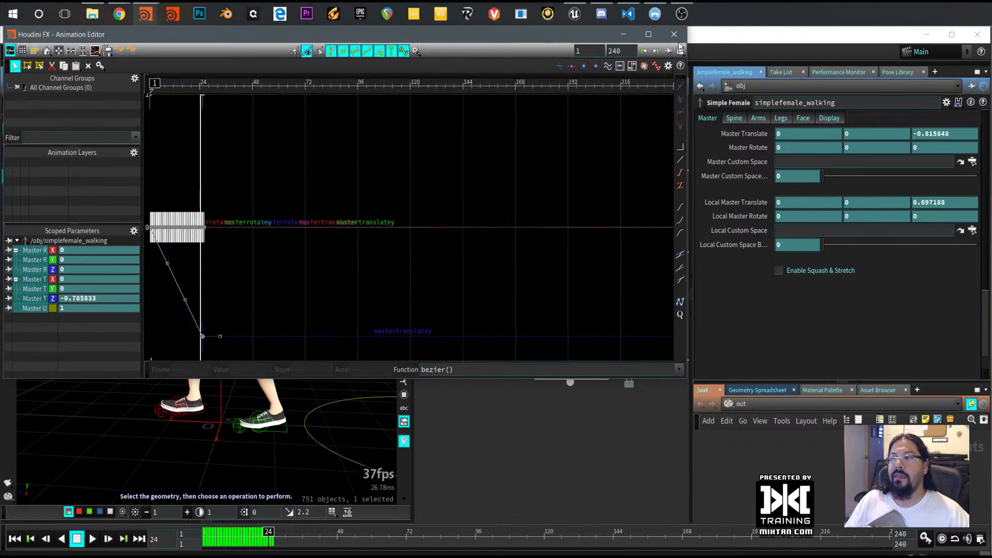
# Close the Animation Editor and, at frame 25, reduce the backward Master Translate Z offset to match the walking character's starting foot position
pyautogui.click(363, 516)
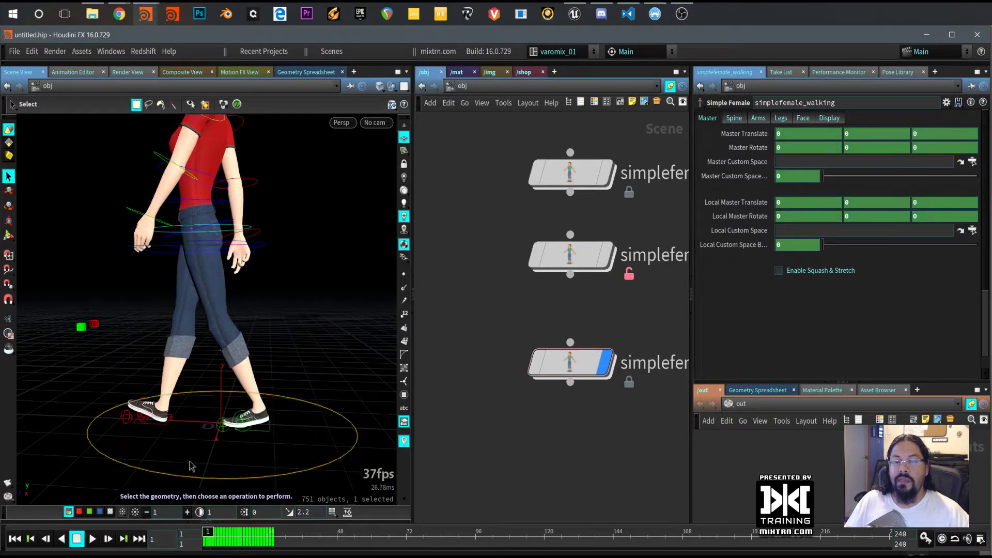
pyautogui.keyDown('alt'); pyautogui.moveTo(221, 451); pyautogui.dragTo(247, 408, button='right'); pyautogui.keyUp('alt')
pyautogui.keyDown('alt'); pyautogui.moveTo(247, 408); pyautogui.dragTo(257, 331, button='middle'); pyautogui.keyUp('alt')
pyautogui.keyDown('alt'); pyautogui.moveTo(256, 330); pyautogui.dragTo(204, 390); pyautogui.keyUp('alt')
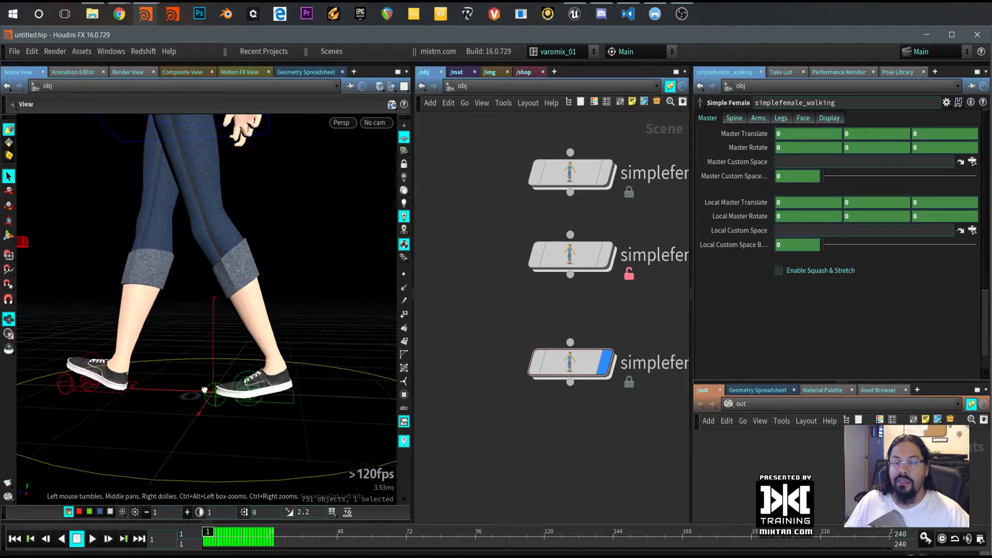
pyautogui.click(274, 540)
pyautogui.moveTo(274, 539); pyautogui.dragTo(275, 542)
pyautogui.press('Left')
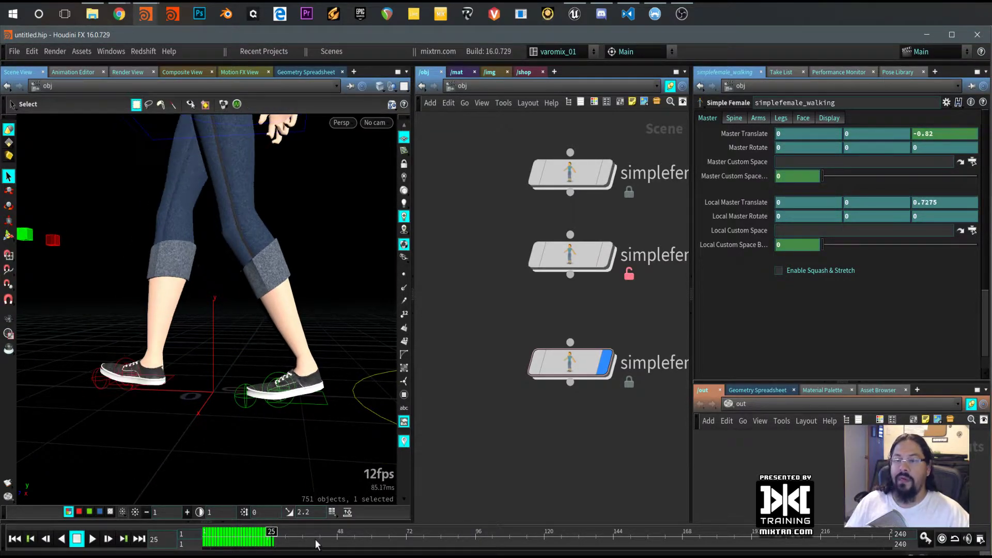
pyautogui.moveTo(934, 133); pyautogui.dragTo(972, 153, button='middle')
# Scrub the walk cycle between frame 1 and the last keyed frames to check that the character stays in place
pyautogui.moveTo(217, 538); pyautogui.dragTo(261, 539)
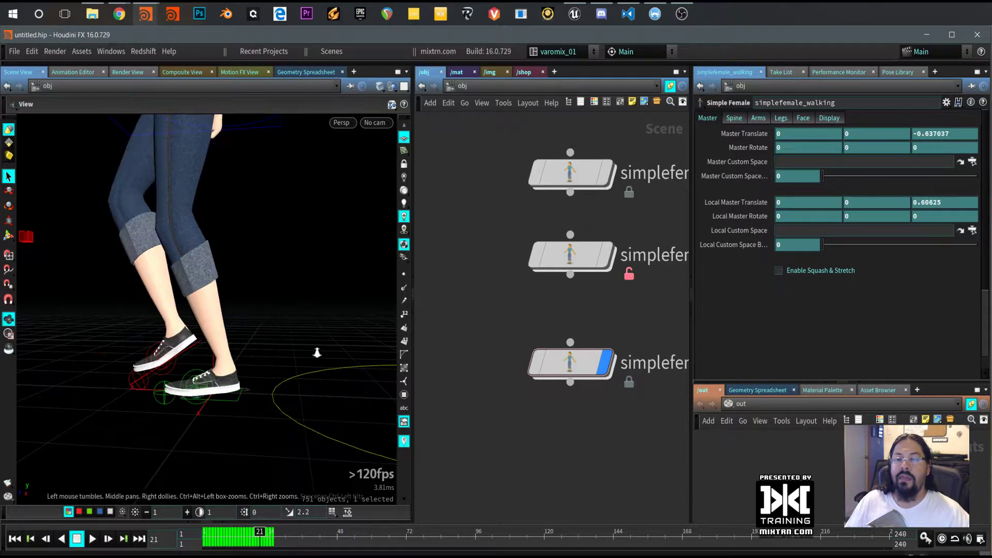
pyautogui.keyDown('alt'); pyautogui.moveTo(321, 348); pyautogui.dragTo(226, 326, button='right'); pyautogui.keyUp('alt')
pyautogui.keyDown('alt'); pyautogui.moveTo(226, 326); pyautogui.dragTo(228, 361); pyautogui.keyUp('alt')
pyautogui.keyDown('alt'); pyautogui.moveTo(228, 362); pyautogui.dragTo(210, 342, button='right'); pyautogui.keyUp('alt')
pyautogui.keyDown('alt'); pyautogui.moveTo(211, 342); pyautogui.dragTo(216, 376, button='middle'); pyautogui.keyUp('alt')
pyautogui.moveTo(262, 534); pyautogui.dragTo(208, 532)
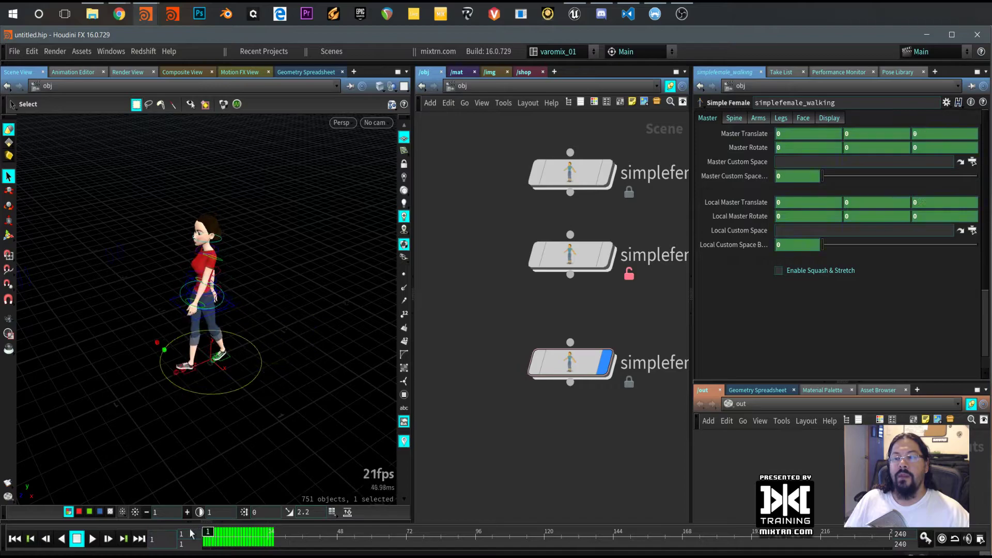
# Space the simplefemale_idle node evenly between simplefemale1 and simplefemale_walking in the network, with simplefemale_walking selected
pyautogui.moveTo(594, 439); pyautogui.dragTo(509, 415, button='middle')
pyautogui.click(483, 336)
pyautogui.moveTo(517, 378); pyautogui.dragTo(541, 421, button='middle')
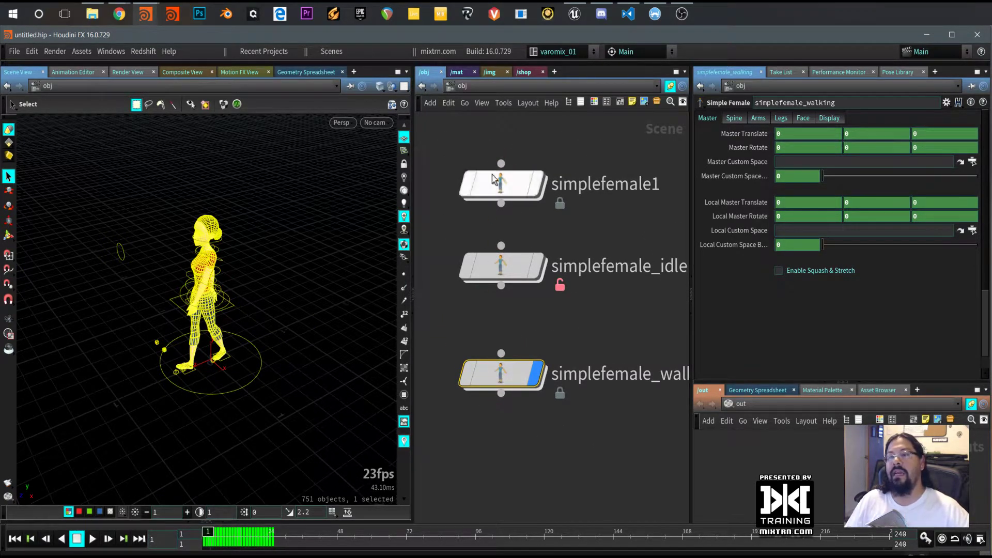
pyautogui.moveTo(506, 265); pyautogui.dragTo(504, 270)
pyautogui.click(503, 185)
pyautogui.click(506, 279)
pyautogui.click(501, 372)
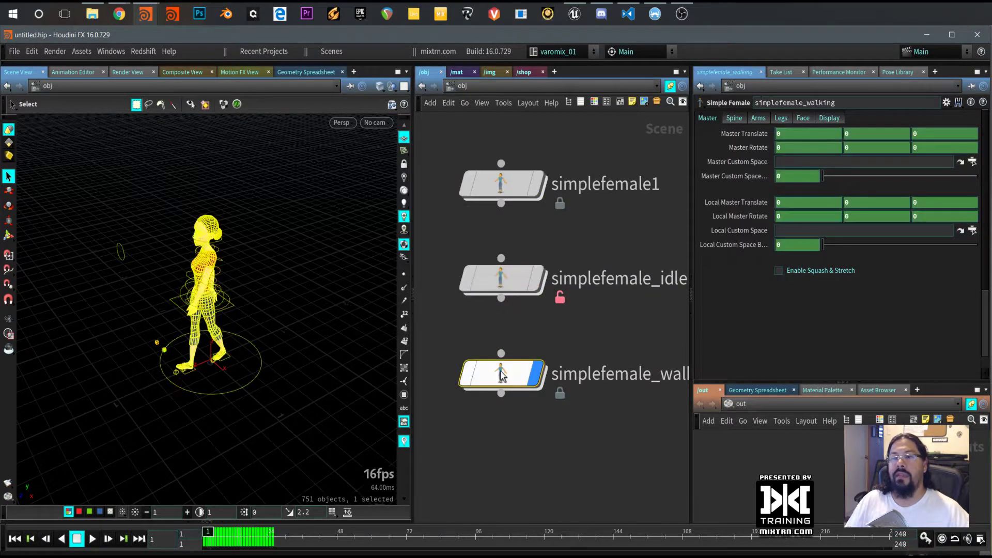
pyautogui.moveTo(500, 371)
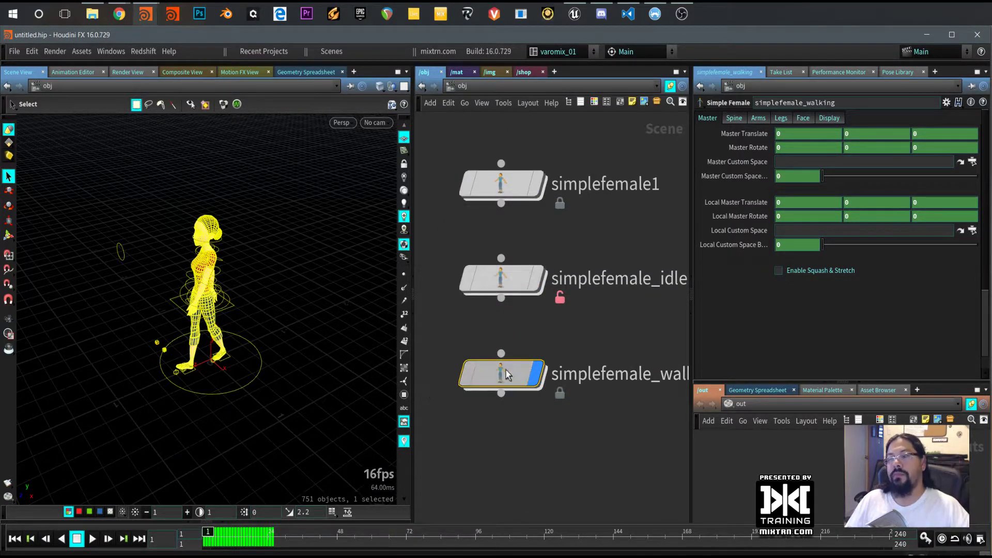
pyautogui.moveTo(540, 445); pyautogui.dragTo(536, 373, button='middle')
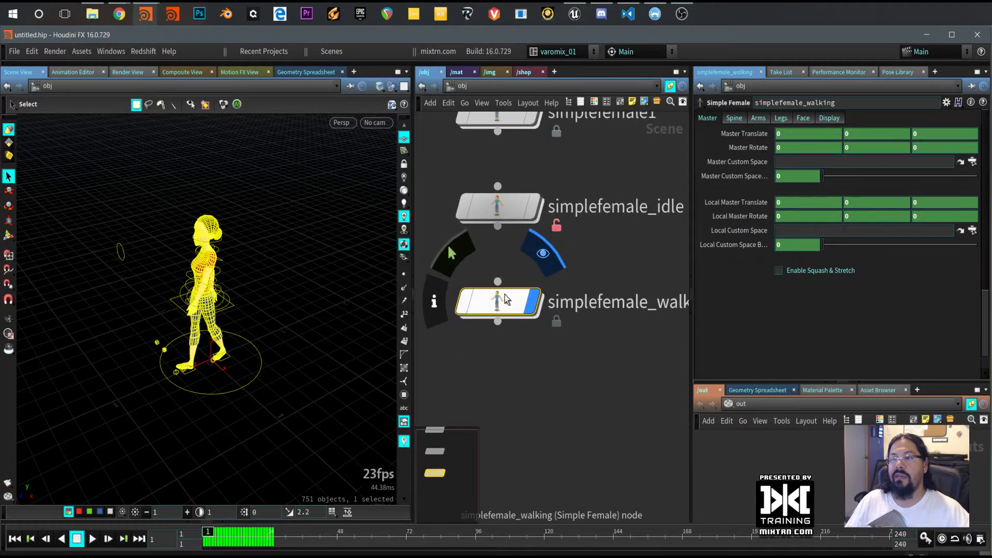
# Save the scene as mixtrn_anims_export.hip in the learndayEpisode_38 folder
pyautogui.click(532, 206)
pyautogui.click(497, 303)
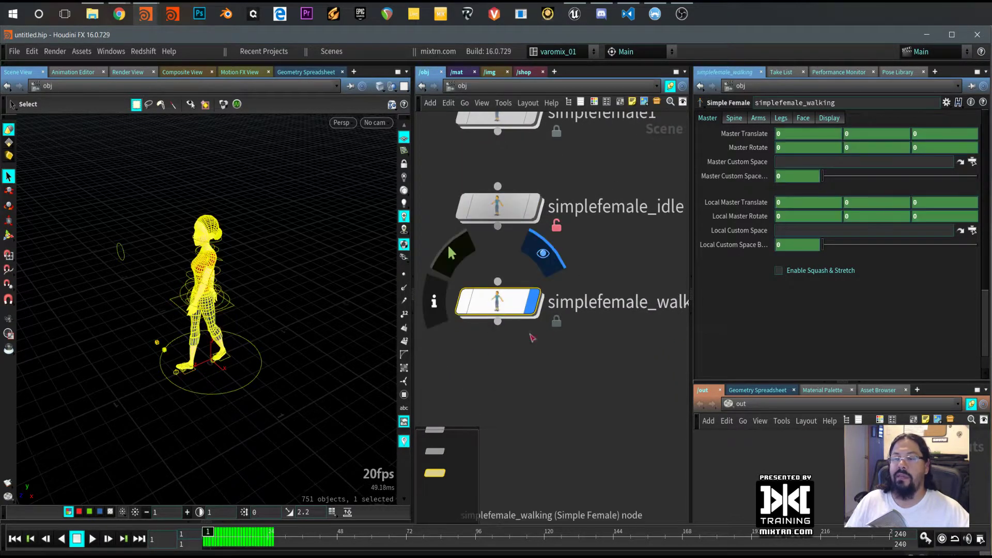
pyautogui.hotkey('ctrl', 'shift', 's')
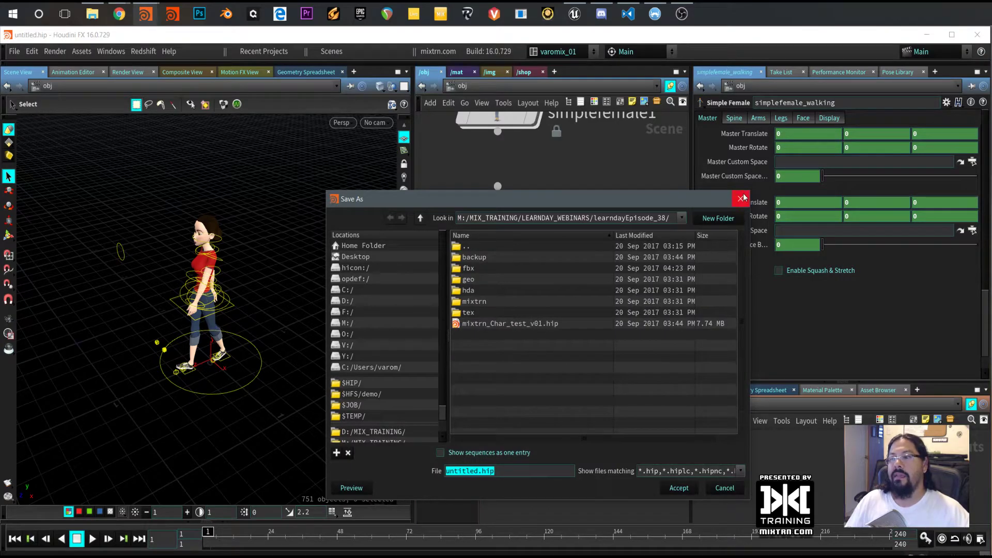
pyautogui.write('mi')
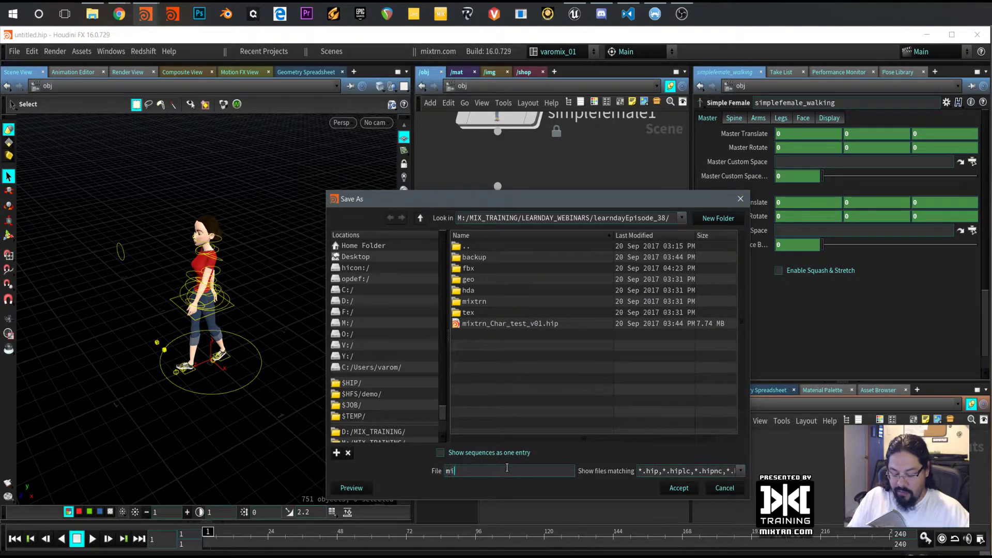
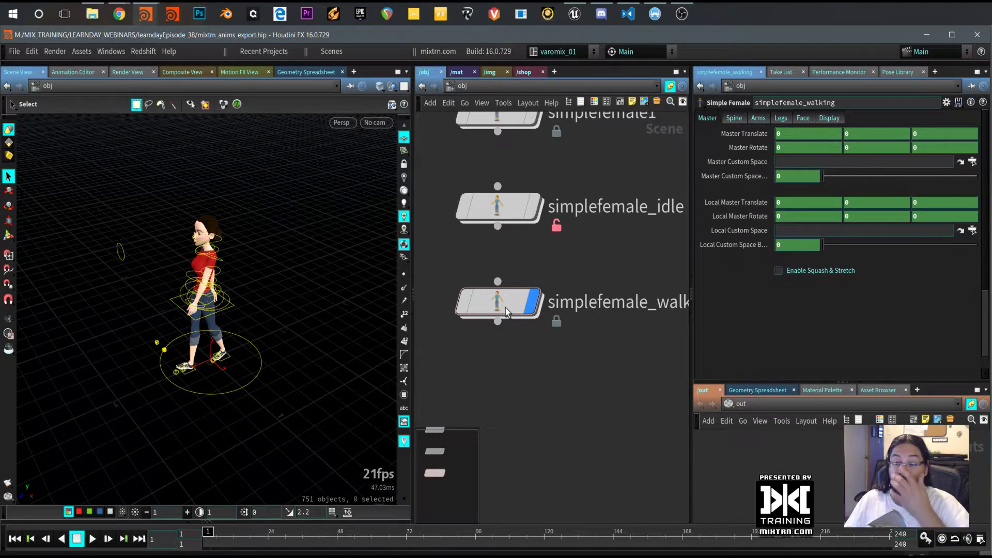
# Export the simplefemale_walking node as FBX to $JOB/fbx/Girl_v01/Girl_walking.fbx
pyautogui.click(498, 294)
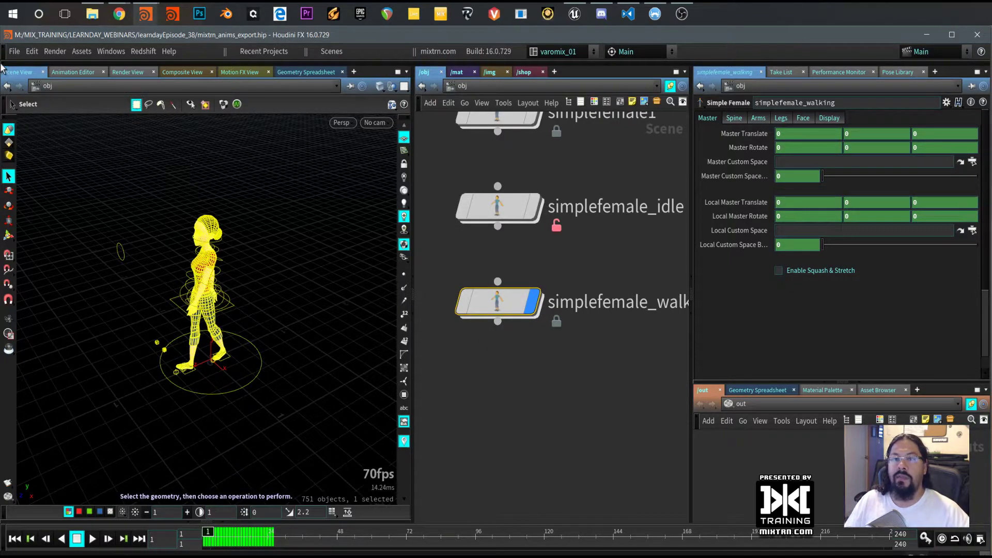
pyautogui.click(14, 52)
pyautogui.click(166, 250)
pyautogui.moveTo(291, 85); pyautogui.dragTo(228, 79)
pyautogui.click(220, 104)
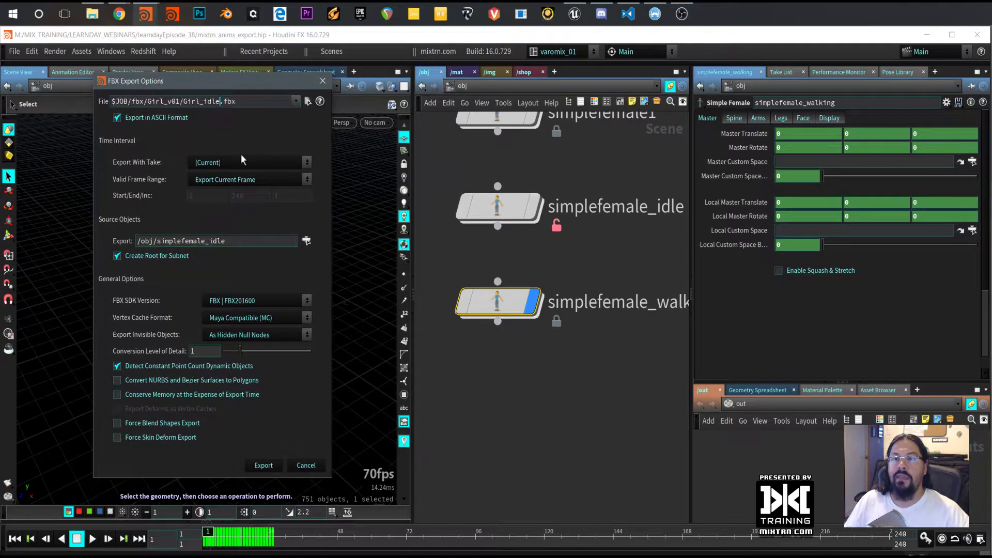
pyautogui.press('BackSpace')
pyautogui.press('BackSpace')
pyautogui.press('BackSpace')
pyautogui.press('BackSpace')
pyautogui.write('walkin')
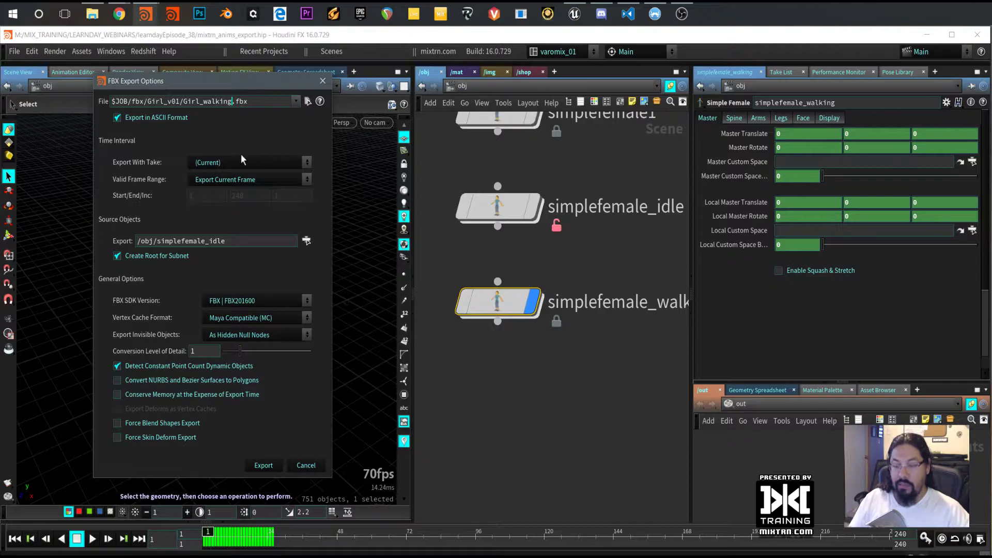
pyautogui.moveTo(504, 304); pyautogui.dragTo(280, 239)
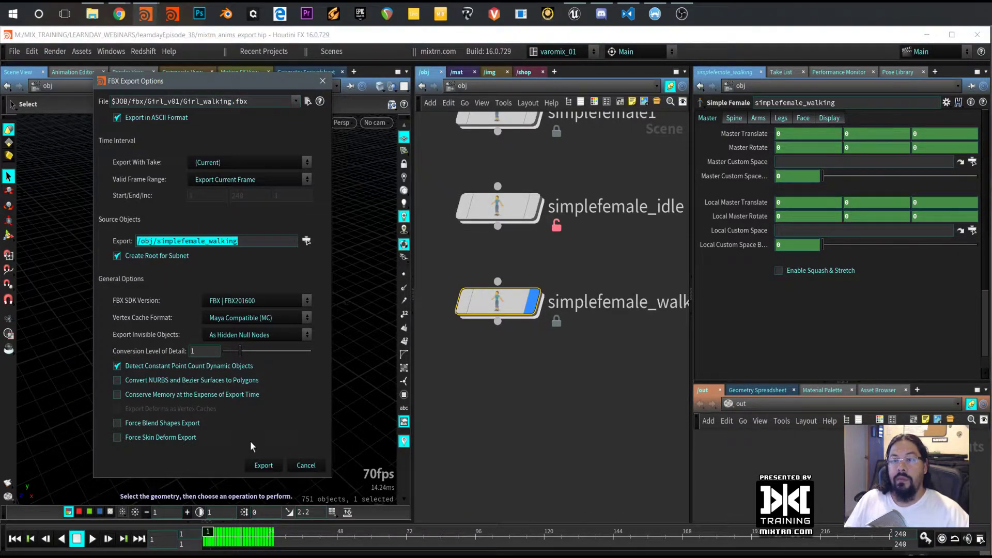
pyautogui.click(262, 467)
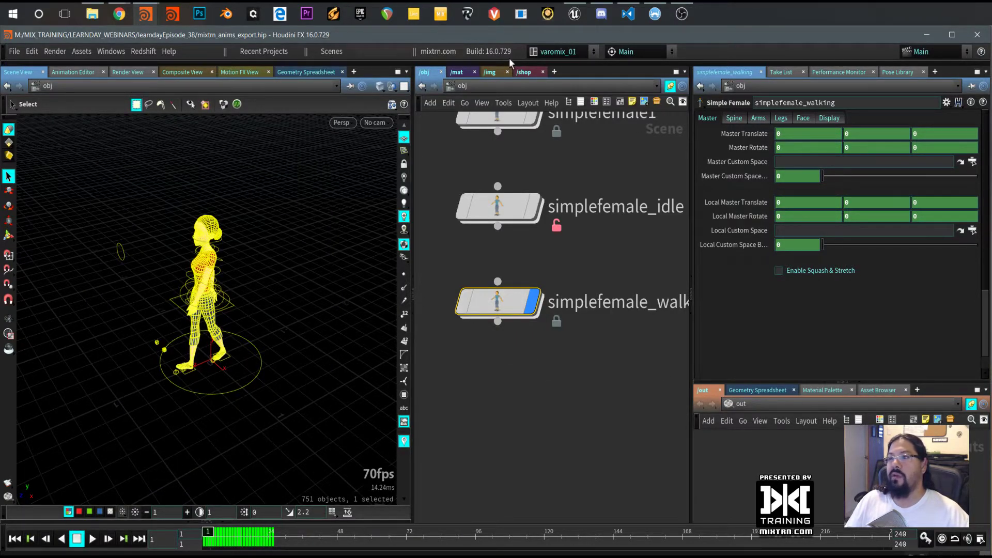
# Switch to Unreal Engine and create a folder named animations inside the Girl folder, then open it
pyautogui.click(574, 13)
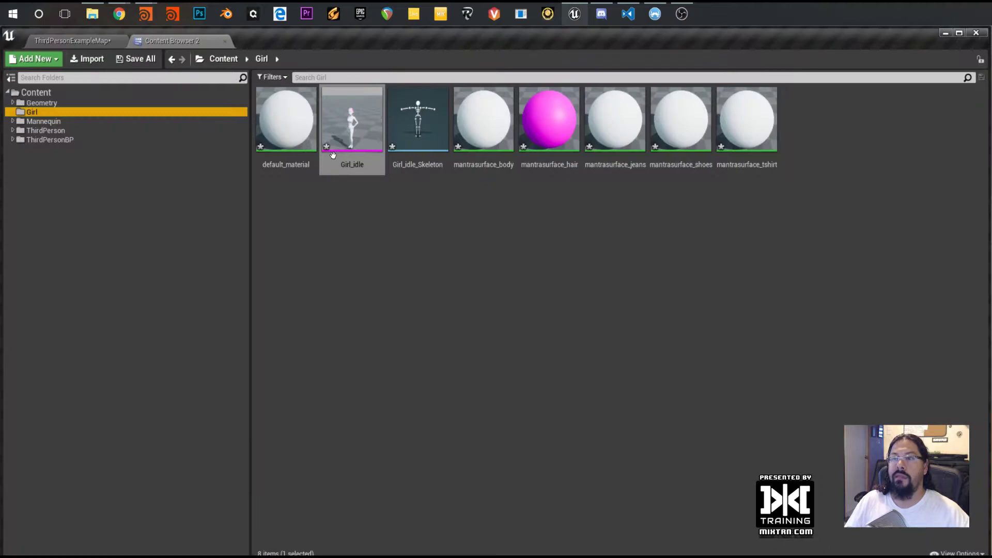
pyautogui.click(445, 220)
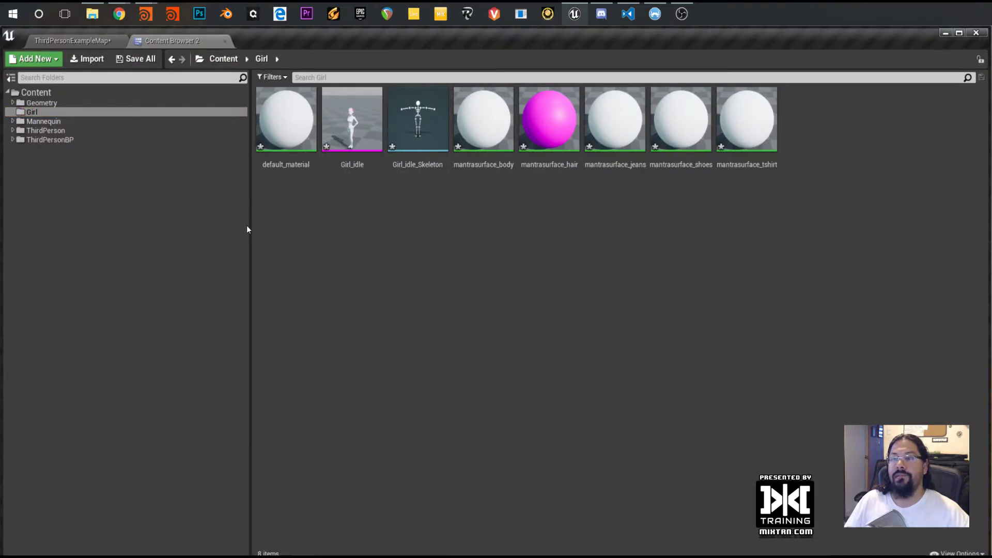
pyautogui.rightClick(358, 216)
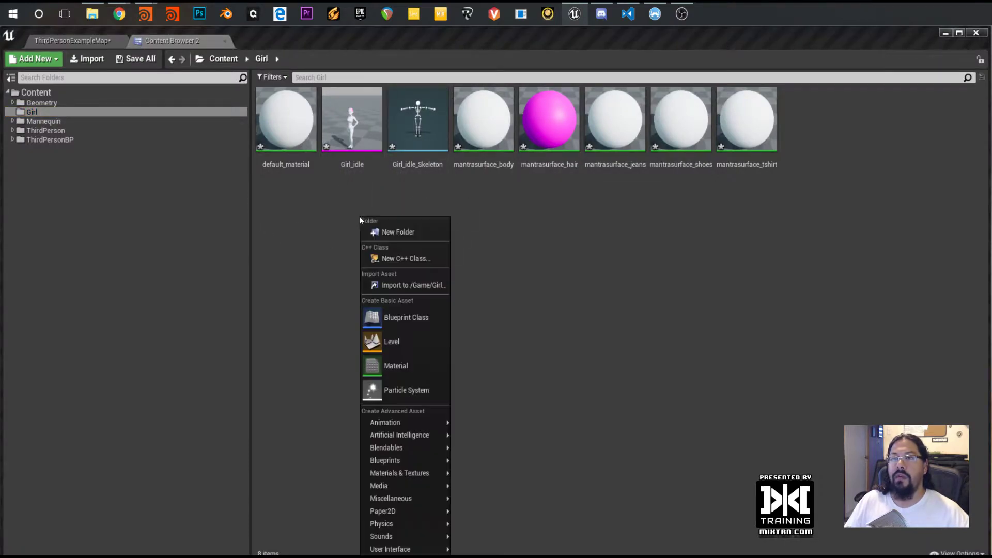
pyautogui.click(405, 228)
pyautogui.write('animations')
pyautogui.press('Return')
pyautogui.press('Return')
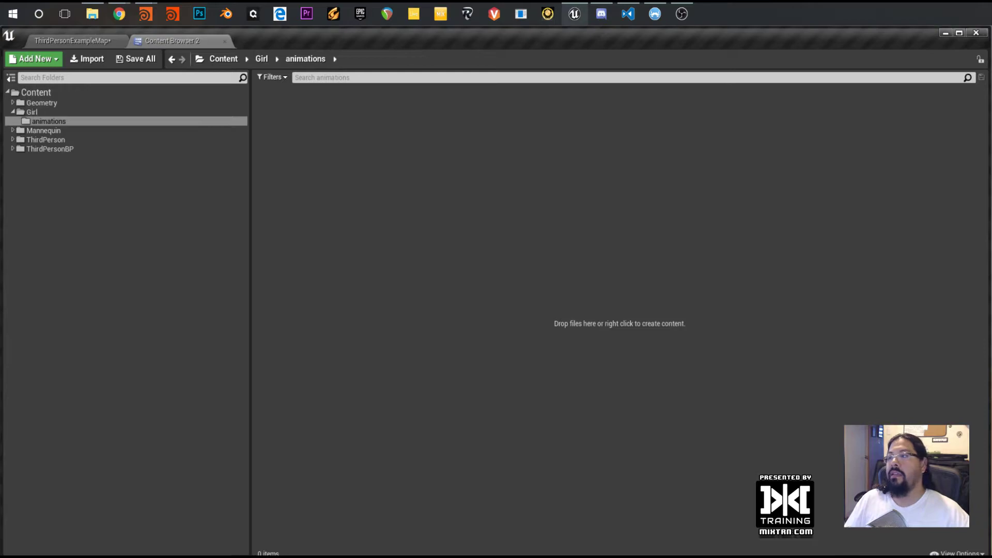
# Start importing Girl_walking.fbx from the Girl_v01 folder in File Explorer into the animations folder
pyautogui.hotkey('alt', 'Tab')
pyautogui.click(581, 253)
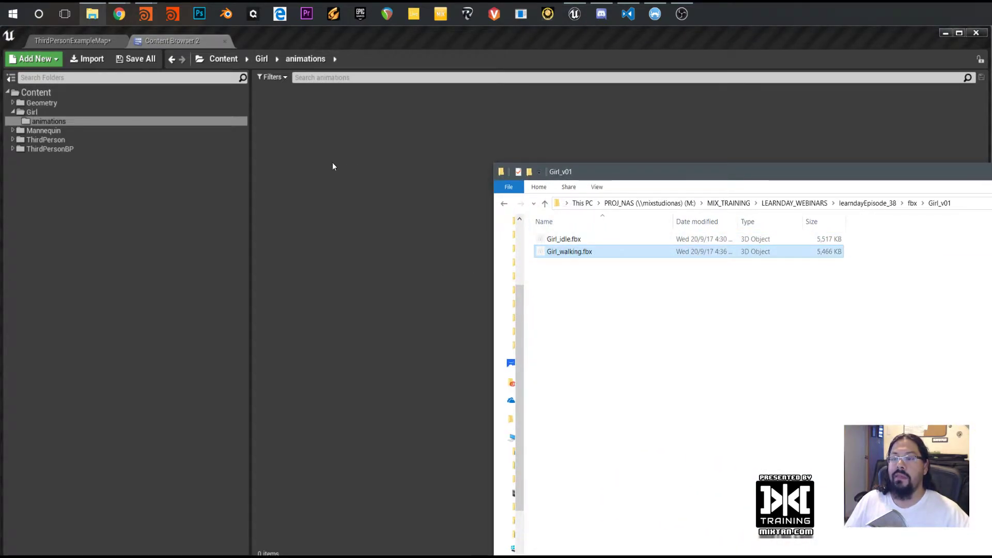
pyautogui.moveTo(337, 167); pyautogui.dragTo(358, 210)
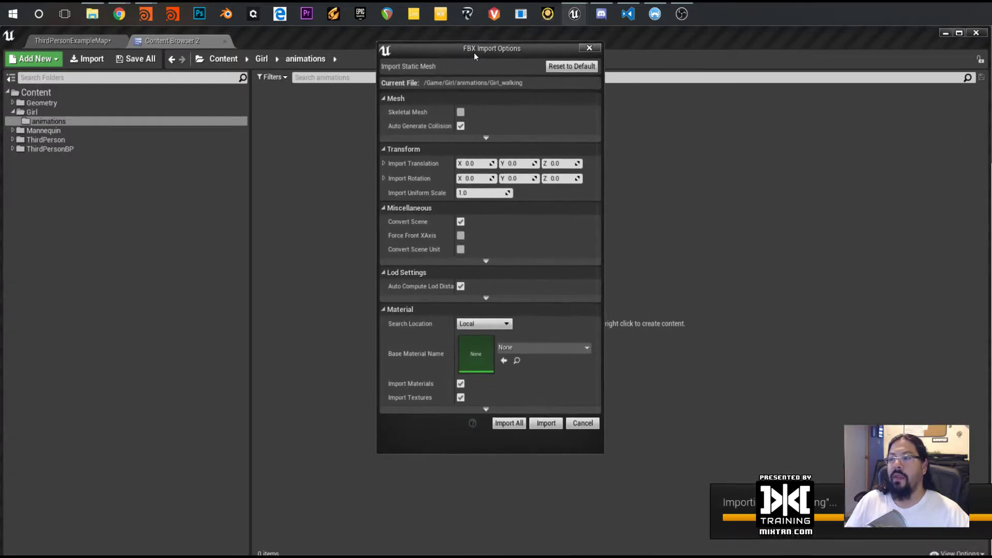
pyautogui.moveTo(474, 51); pyautogui.dragTo(415, 90)
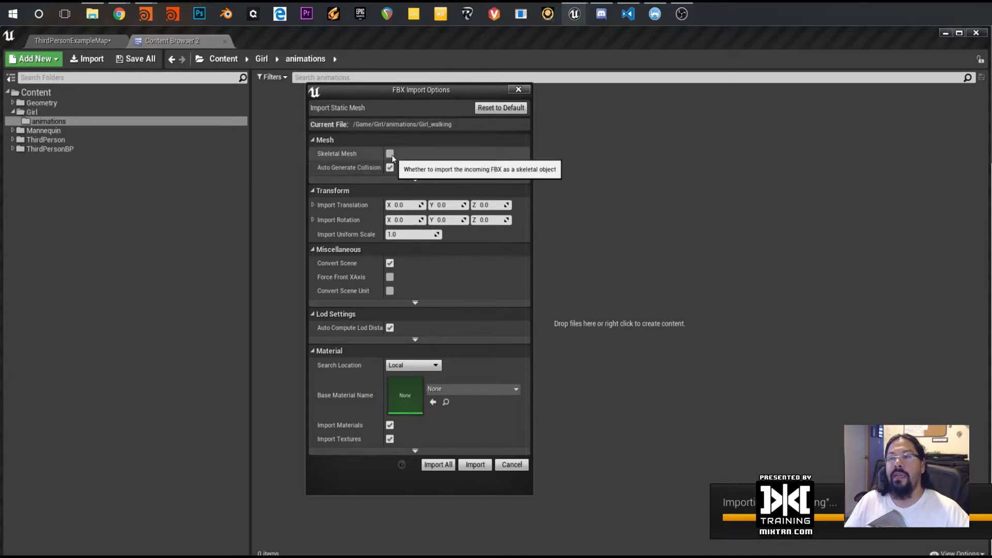
# Set the FBX to import as a skeletal mesh using Girl_idle_Skeleton as its skeleton
pyautogui.click(391, 154)
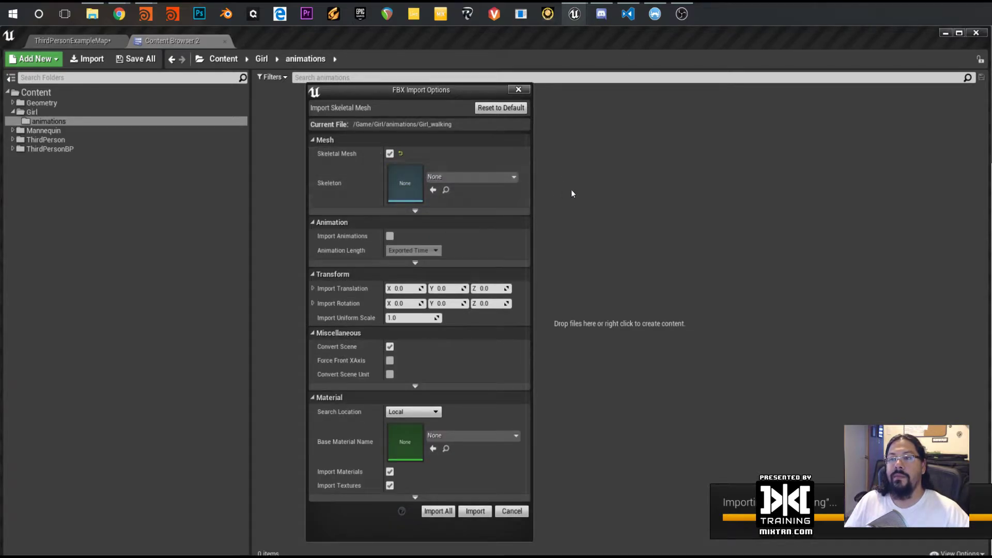
pyautogui.click(482, 179)
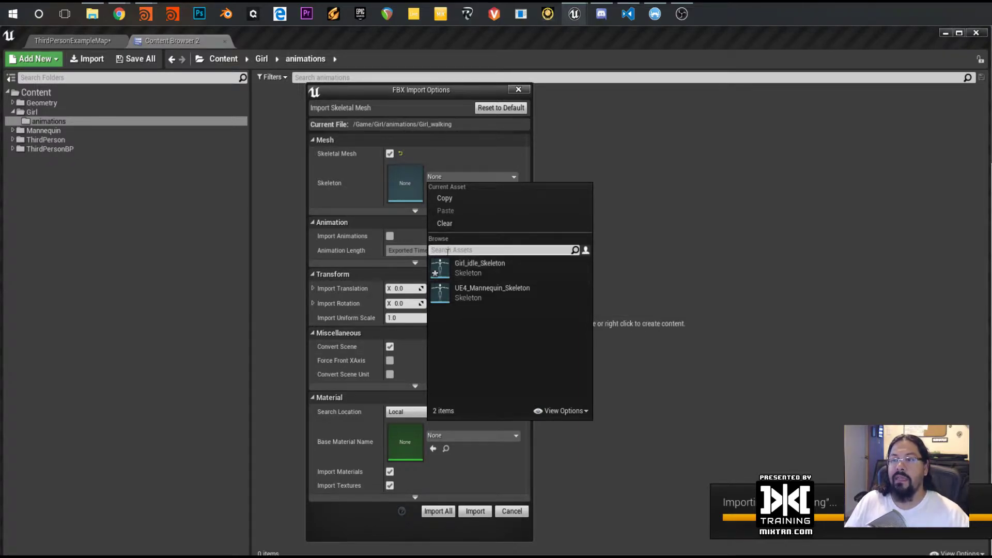
pyautogui.click(473, 265)
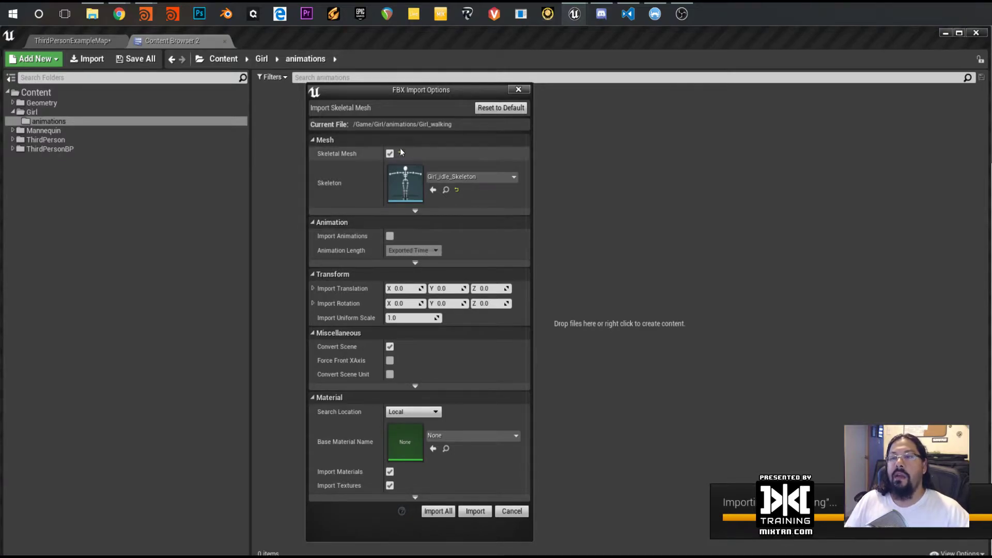
# Enable animation import with the animation length set to Set Range, and review the advanced animation options
pyautogui.click(391, 235)
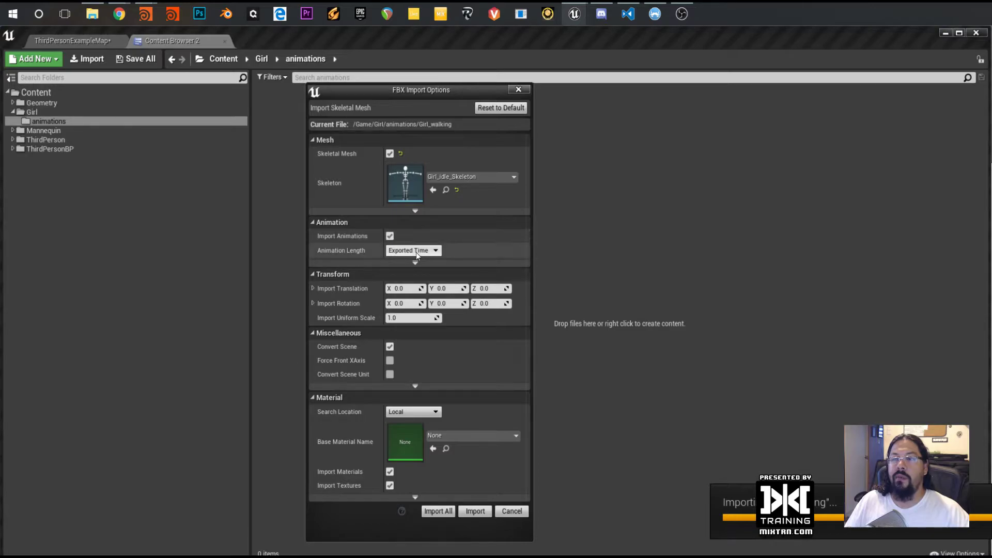
pyautogui.click(413, 251)
pyautogui.click(414, 273)
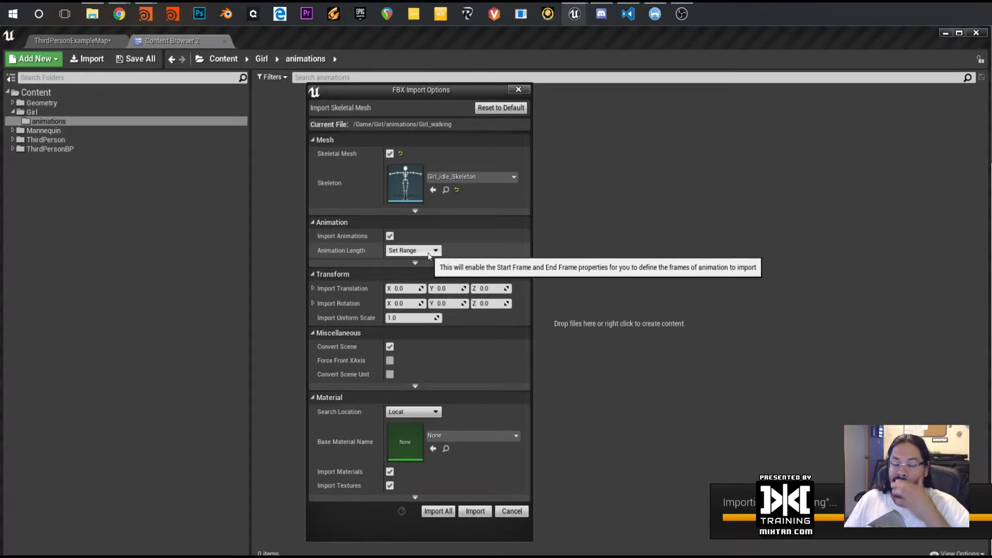
pyautogui.click(427, 253)
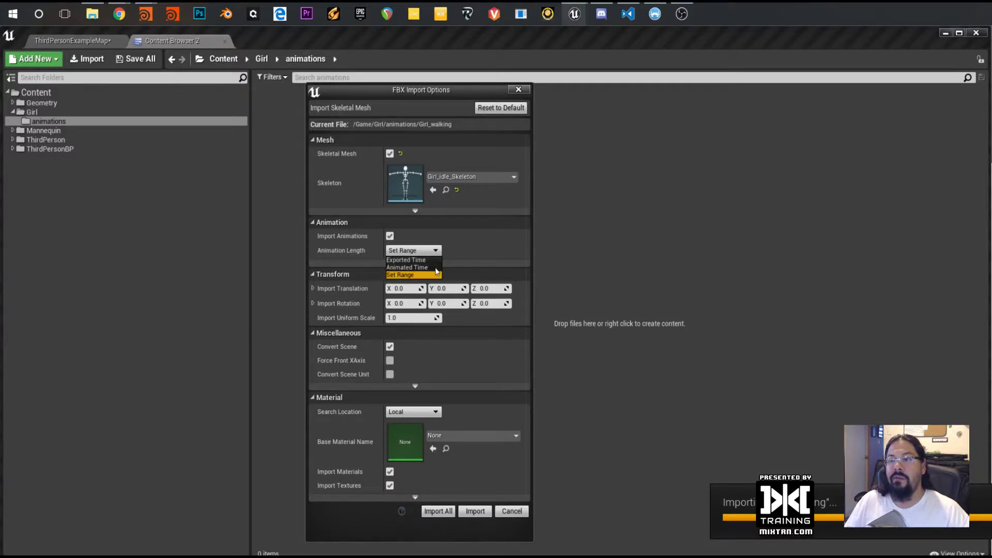
pyautogui.click(474, 241)
pyautogui.click(414, 250)
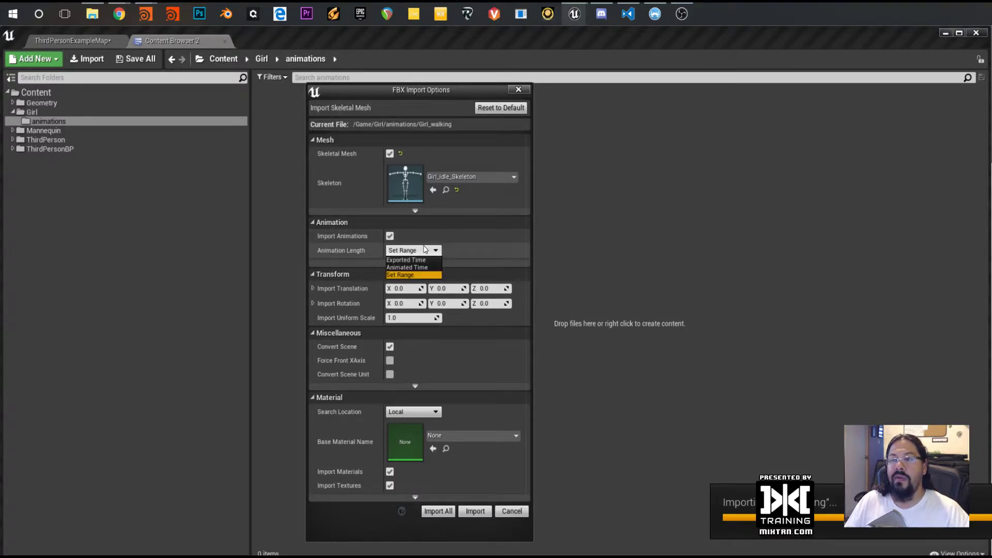
pyautogui.click(408, 274)
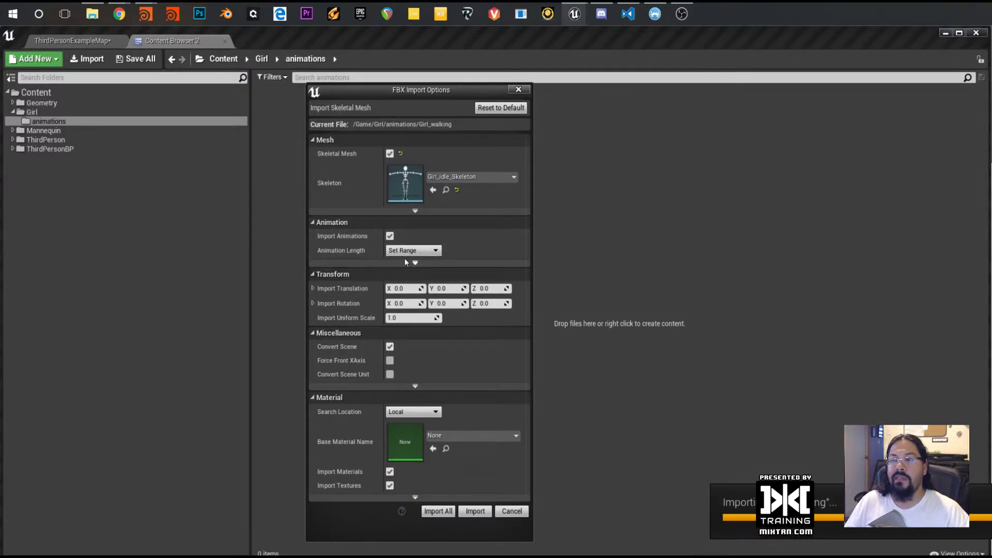
pyautogui.click(443, 264)
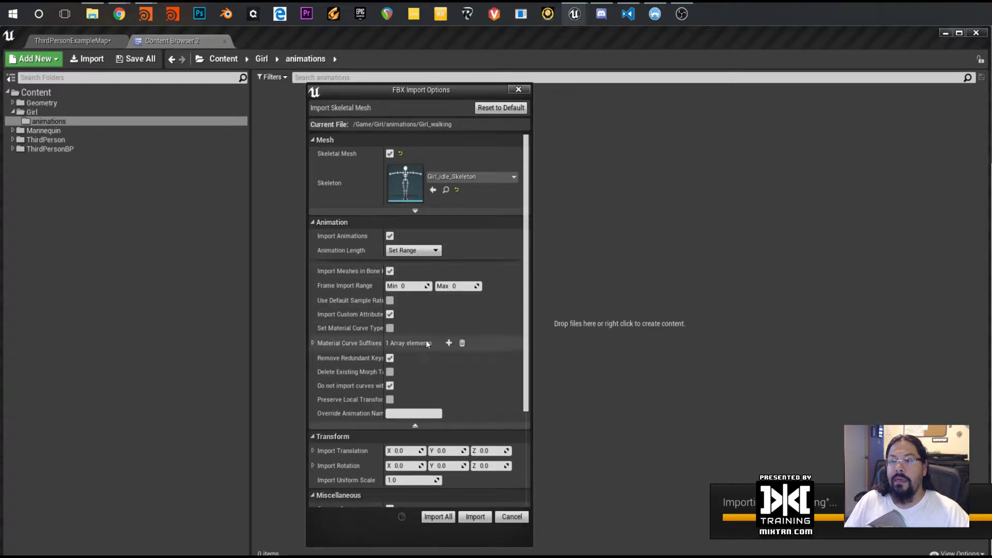
pyautogui.moveTo(384, 337); pyautogui.dragTo(408, 336)
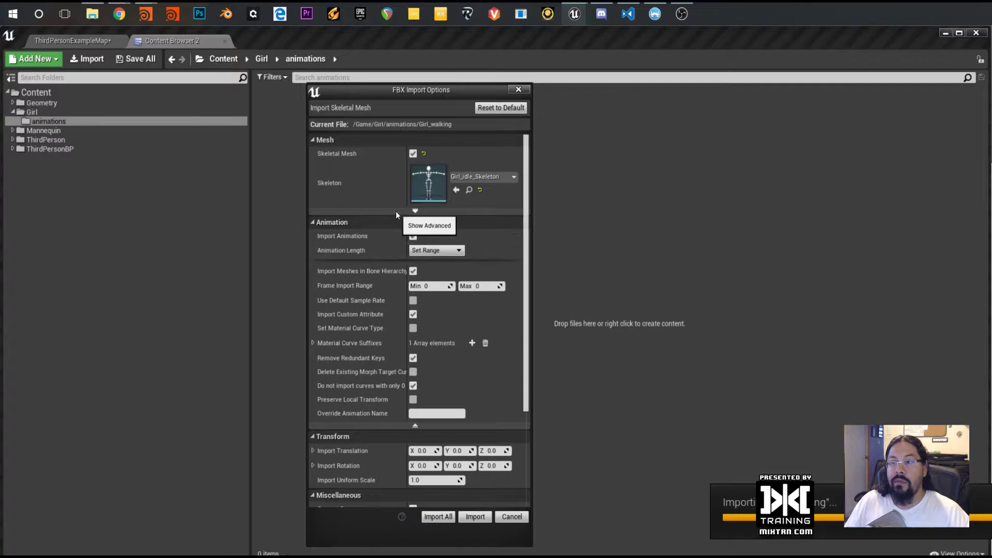
pyautogui.click(413, 426)
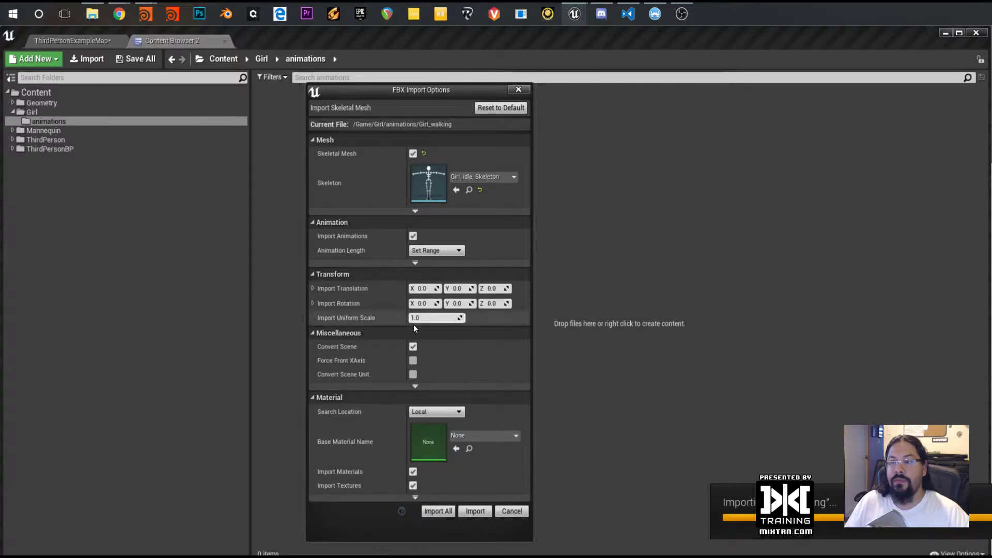
# Set the import uniform scale to 100, disable importing materials and textures, and import all
pyautogui.click(430, 319)
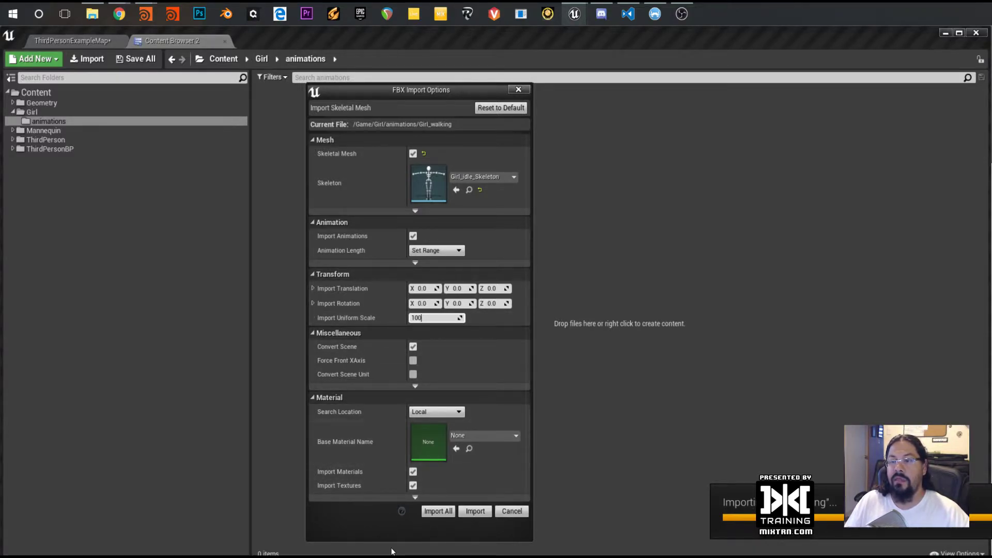
pyautogui.click(413, 471)
pyautogui.click(413, 439)
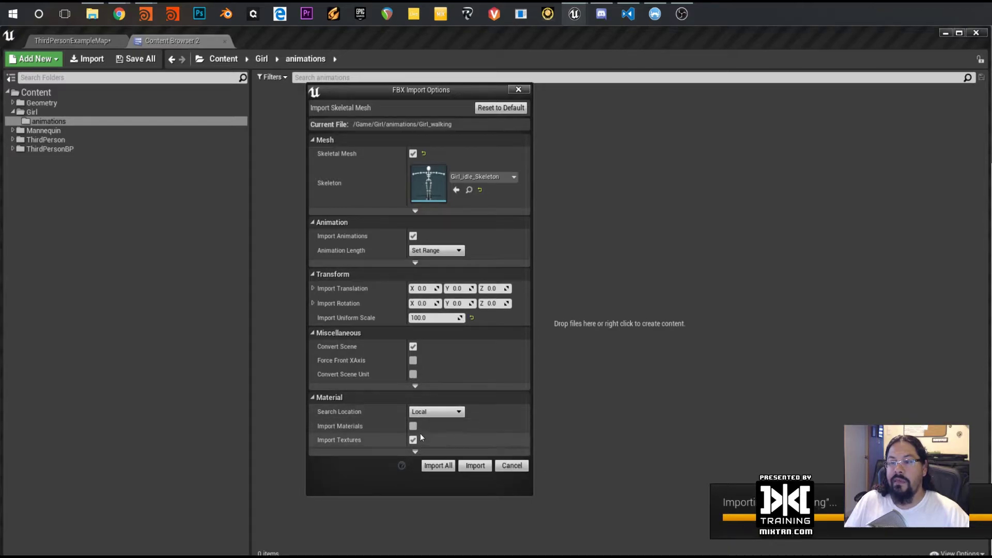
pyautogui.click(442, 464)
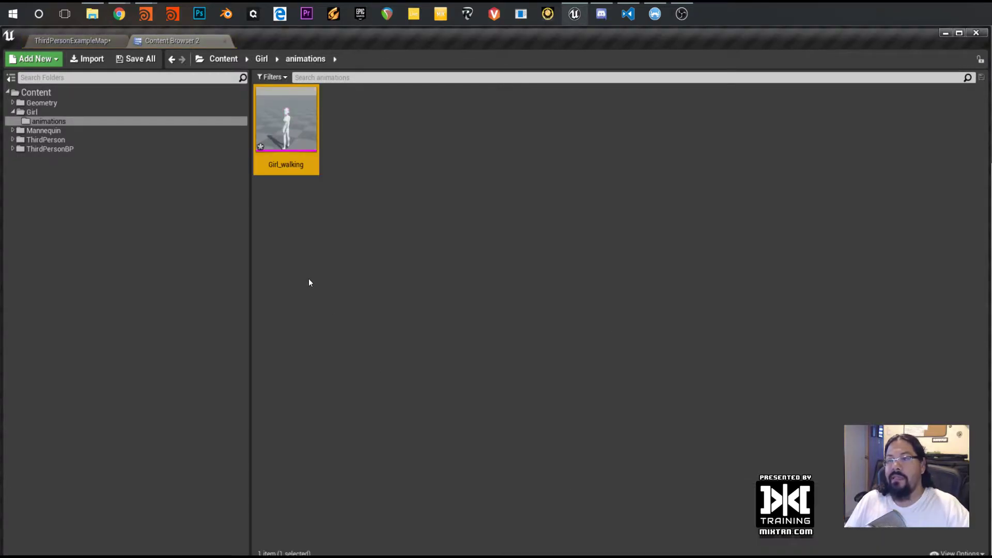
# Open the Girl_walking mesh and inspect its pose from several sides
pyautogui.doubleClick(287, 134)
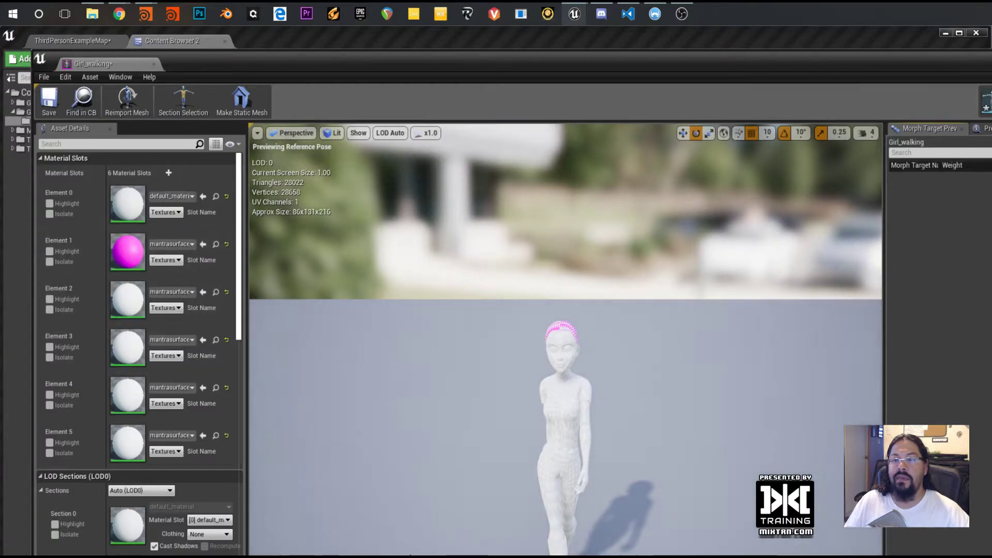
pyautogui.moveTo(623, 505)
pyautogui.mouseDown()
pyautogui.moveTo(672, 506)
pyautogui.moveTo(623, 505)
pyautogui.mouseUp()
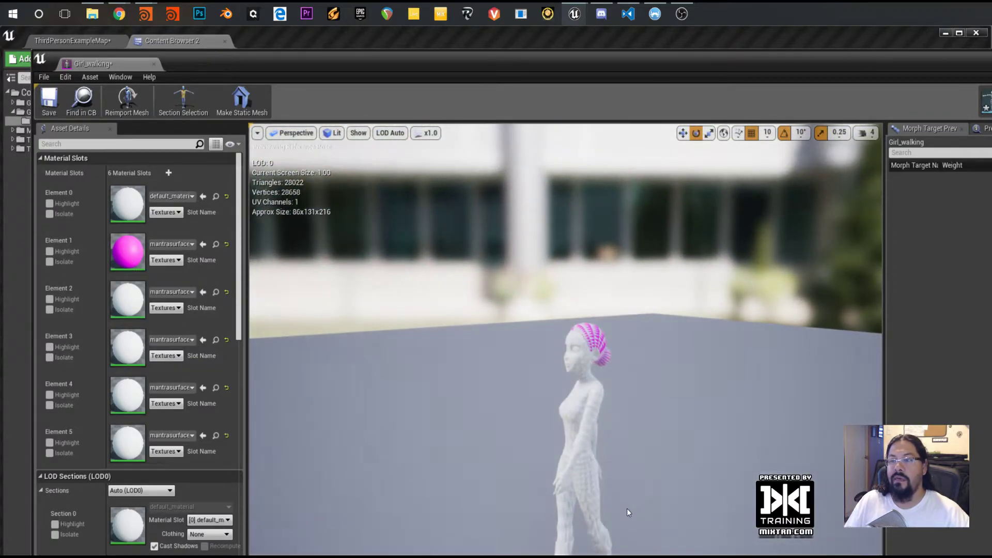
pyautogui.moveTo(538, 499)
pyautogui.mouseDown()
pyautogui.moveTo(512, 499)
pyautogui.moveTo(522, 499)
pyautogui.mouseUp()
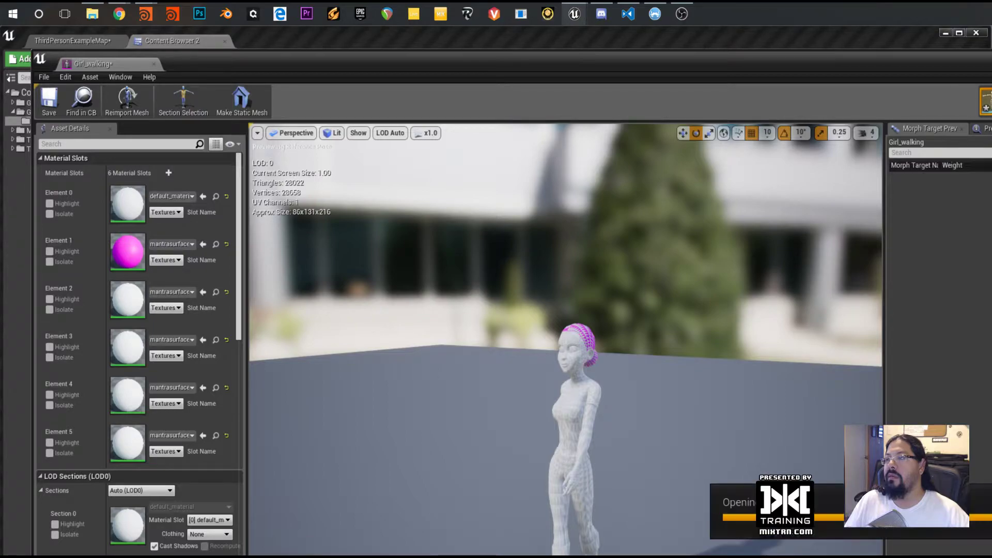
# Open the skeleton assigned to the Girl_walking mesh to examine its bone hierarchy and reference pose
pyautogui.click(986, 102)
pyautogui.click(991, 101)
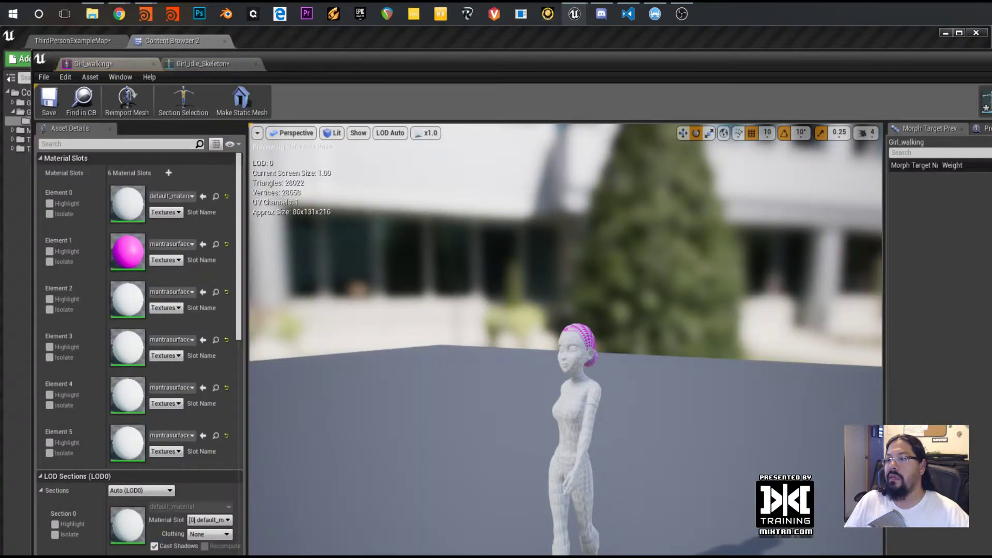
pyautogui.click(986, 101)
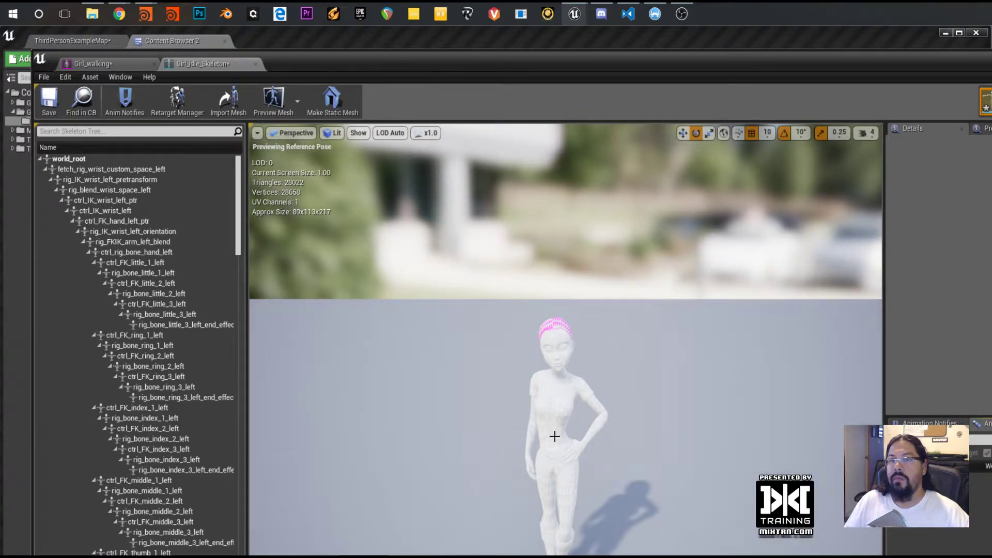
# Close the open asset editors, reopen the Girl_walking mesh docked in the main window, inspect its pose, and close it
pyautogui.click(862, 47)
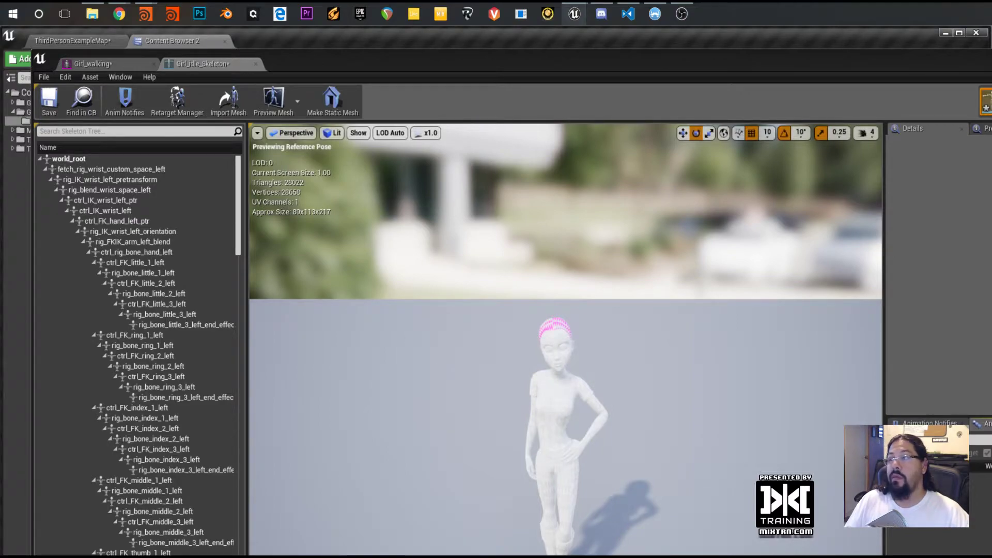
pyautogui.click(99, 64)
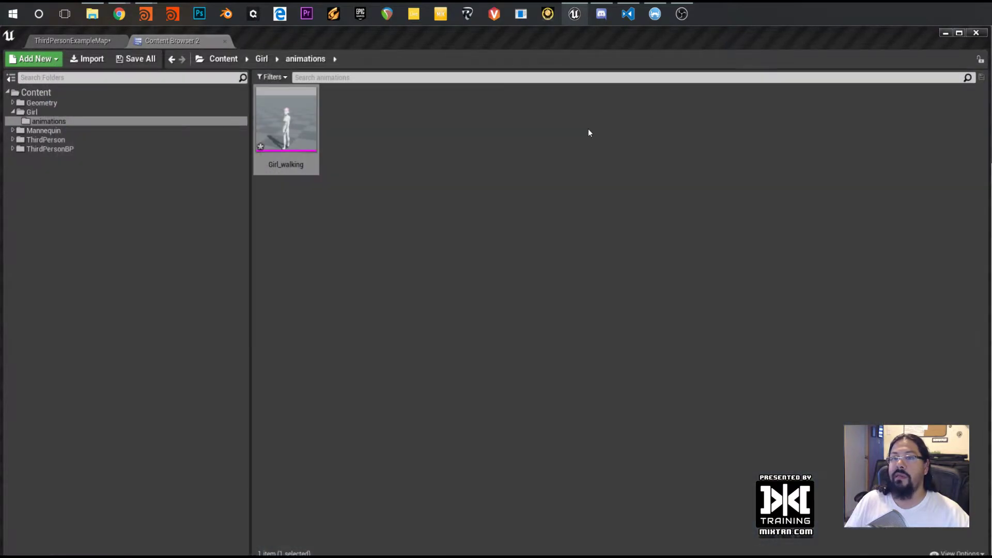
pyautogui.click(308, 139)
pyautogui.moveTo(290, 126); pyautogui.dragTo(332, 155)
pyautogui.moveTo(108, 67); pyautogui.dragTo(272, 38)
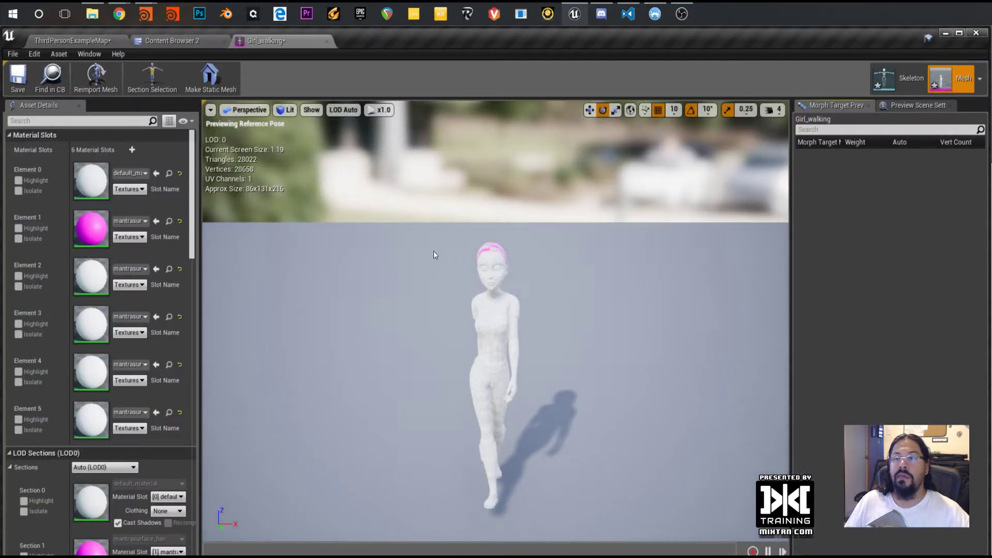
pyautogui.moveTo(672, 274); pyautogui.dragTo(626, 322, button='right')
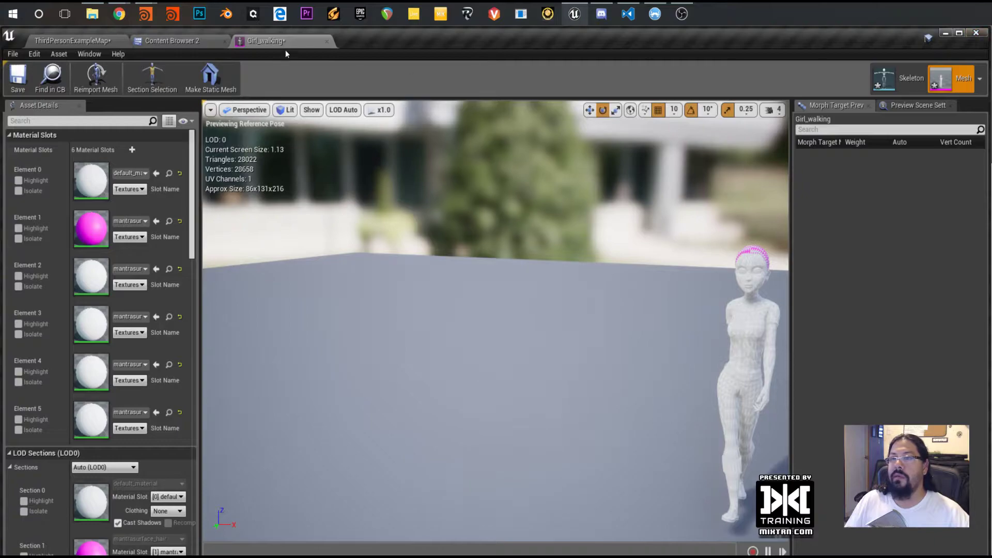
pyautogui.click(326, 42)
# Delete the Girl_walking mesh and bring Girl_walking.fbx into the animations folder again
pyautogui.click(297, 150)
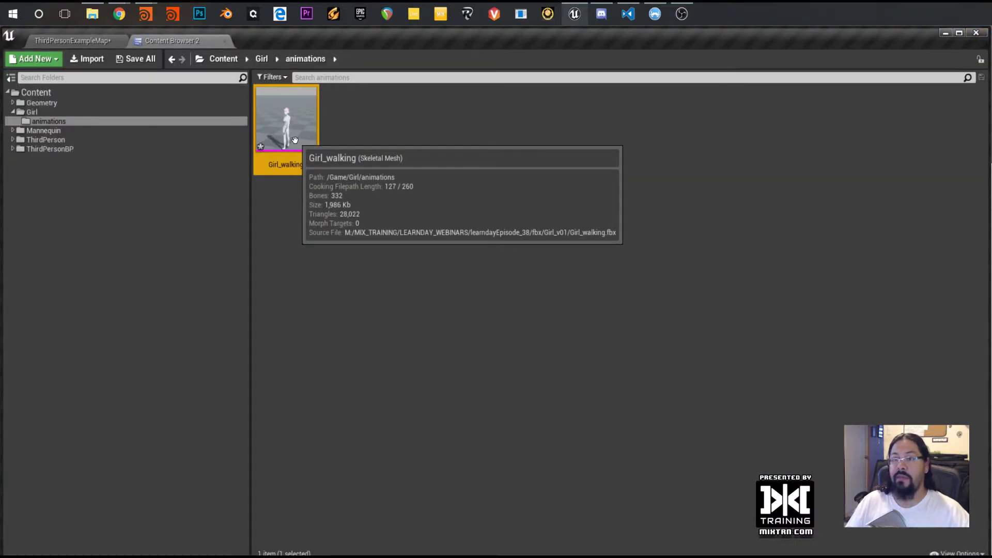
pyautogui.press('Delete')
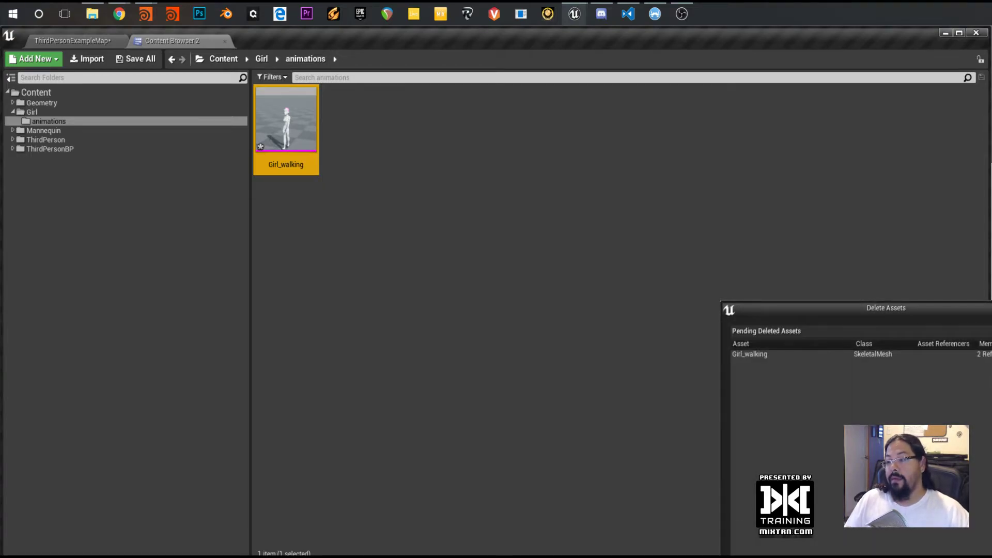
pyautogui.hotkey('alt', 'Tab')
pyautogui.click(596, 241)
pyautogui.moveTo(570, 254); pyautogui.dragTo(361, 213)
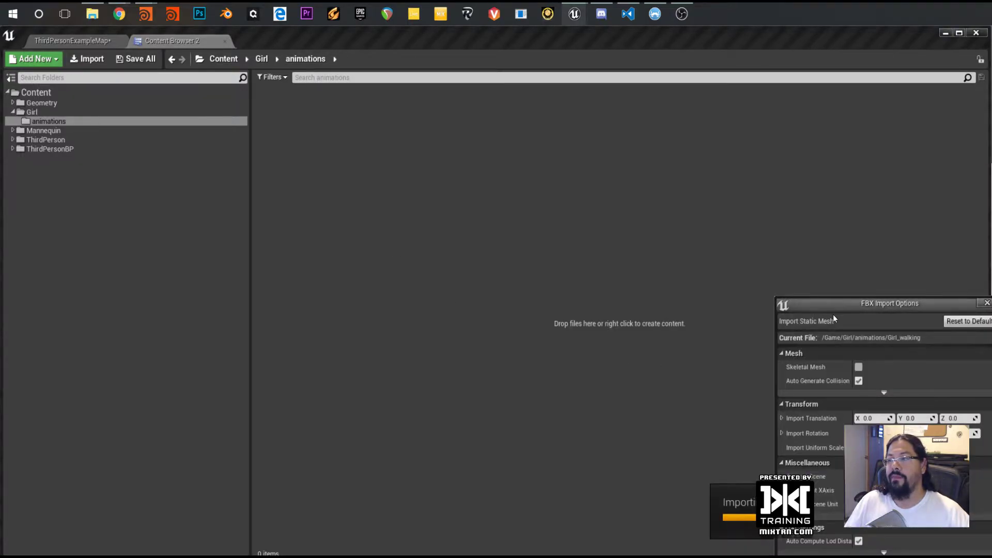
pyautogui.moveTo(833, 310); pyautogui.dragTo(319, 125)
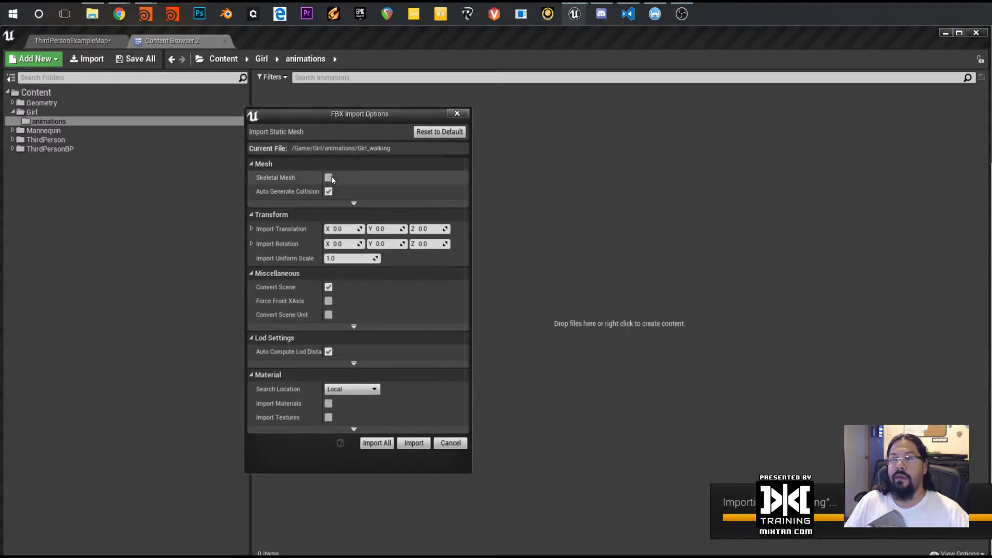
# Set the import to skeletal mesh using Girl_idle_Skeleton, and expand the advanced animation options
pyautogui.click(329, 178)
pyautogui.click(383, 202)
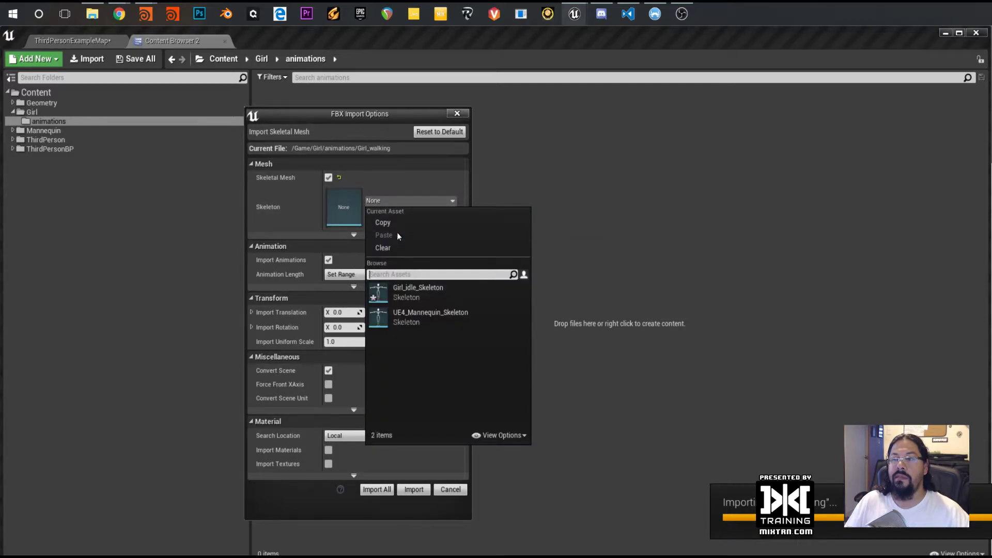
pyautogui.click(429, 294)
pyautogui.click(362, 277)
pyautogui.click(363, 277)
pyautogui.click(379, 288)
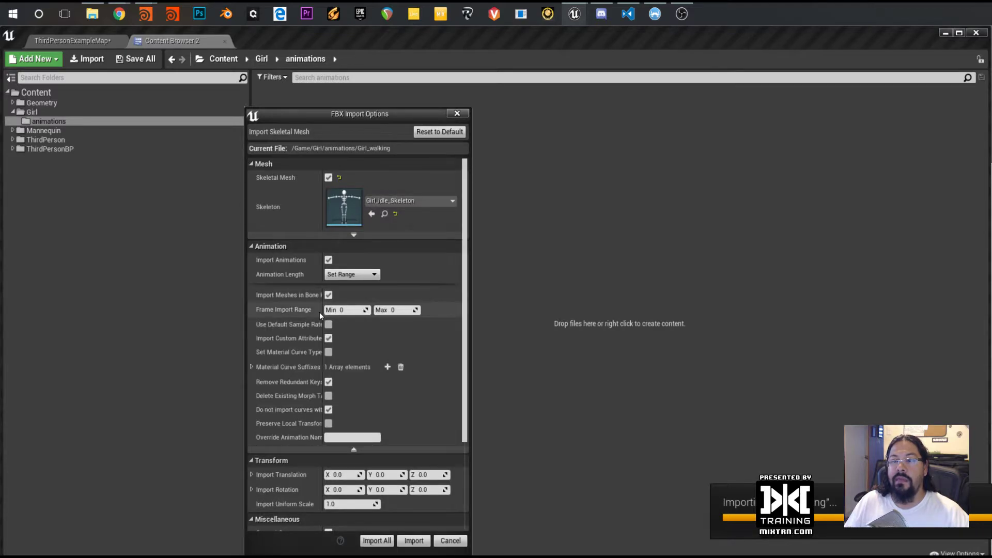
# Compare the animation length choices and set the import to Animated Time
pyautogui.click(356, 274)
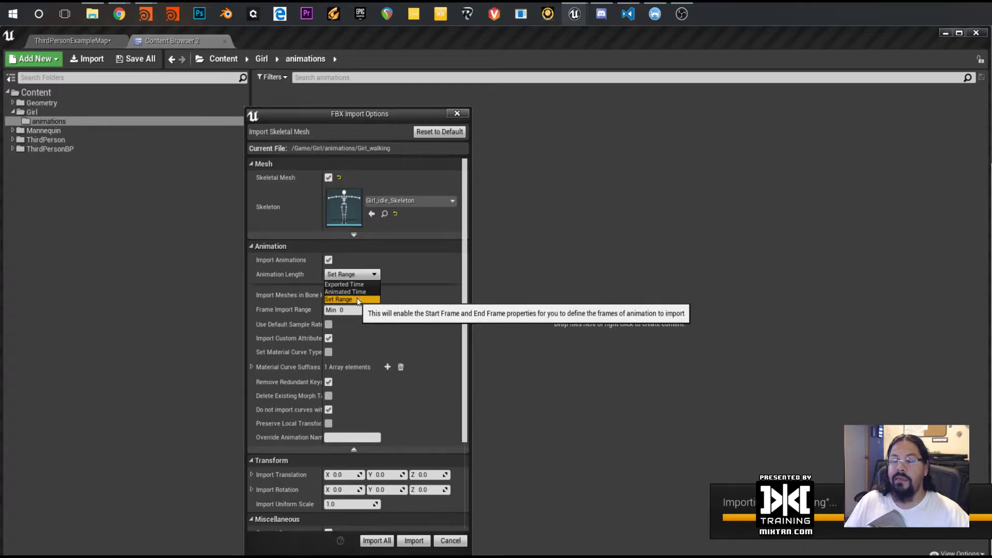
pyautogui.click(361, 291)
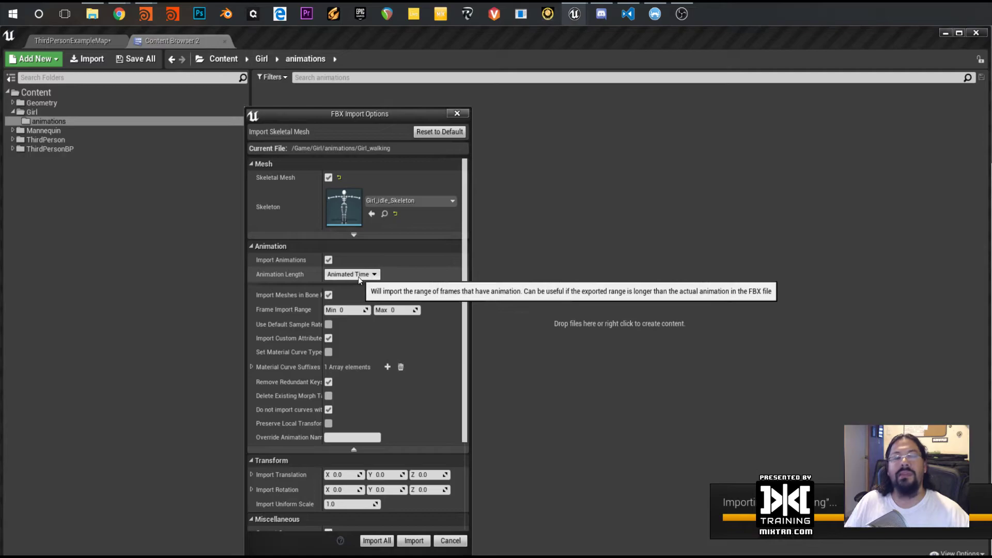
pyautogui.click(359, 277)
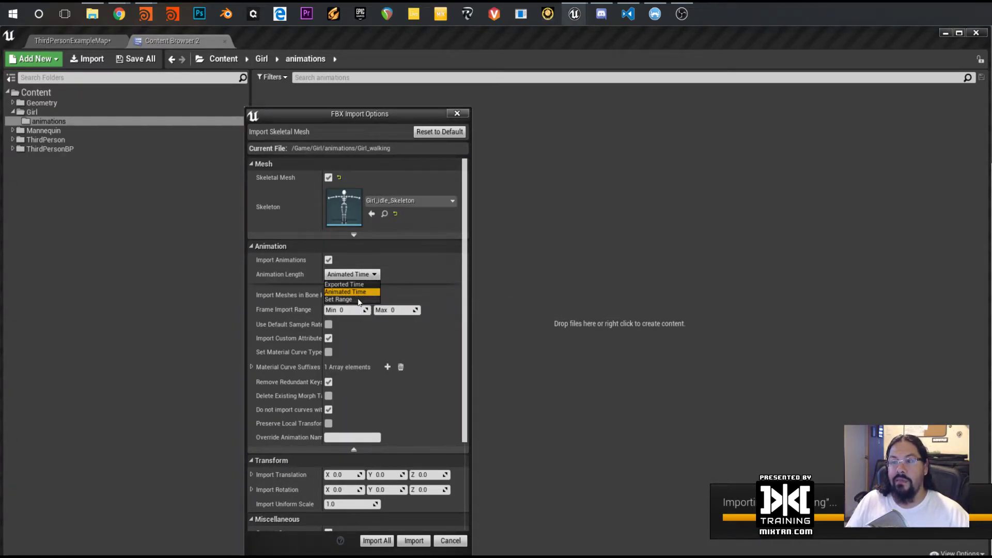
pyautogui.click(401, 263)
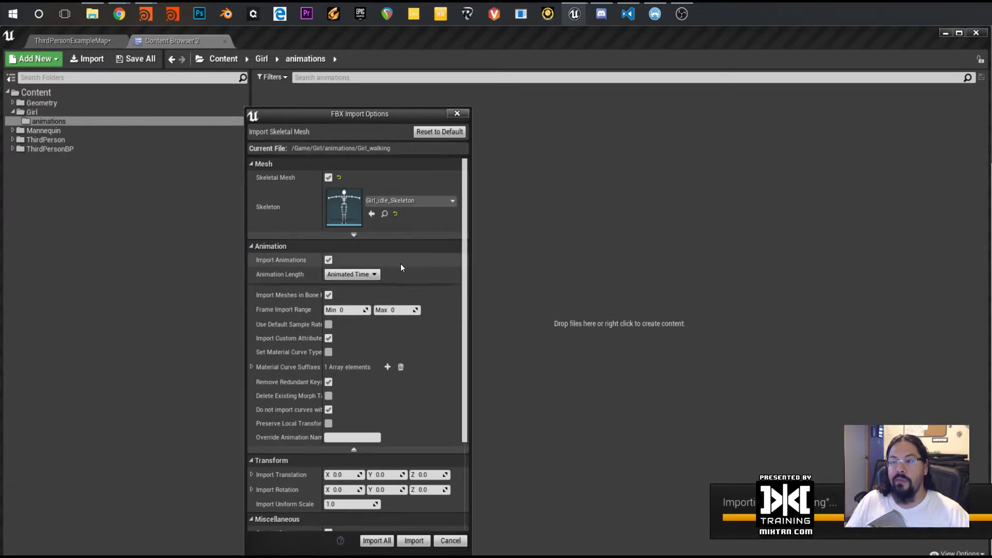
pyautogui.click(365, 275)
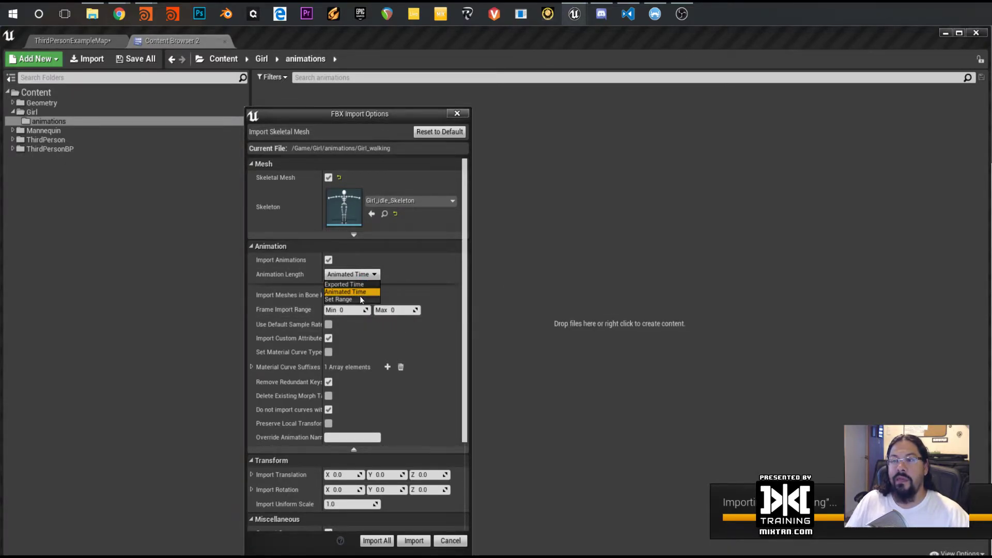
pyautogui.click(360, 291)
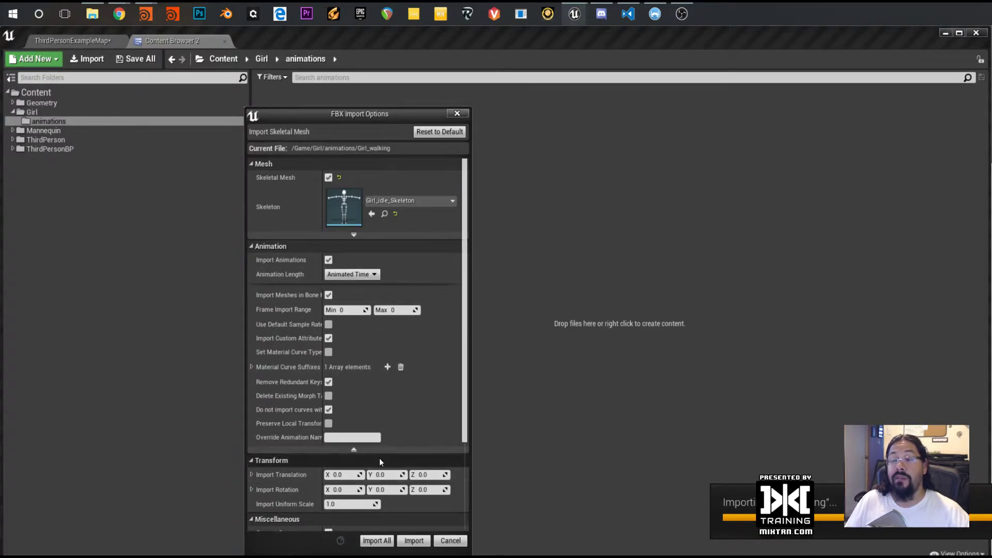
# Set the import uniform scale to 100 and import all
pyautogui.click(252, 246)
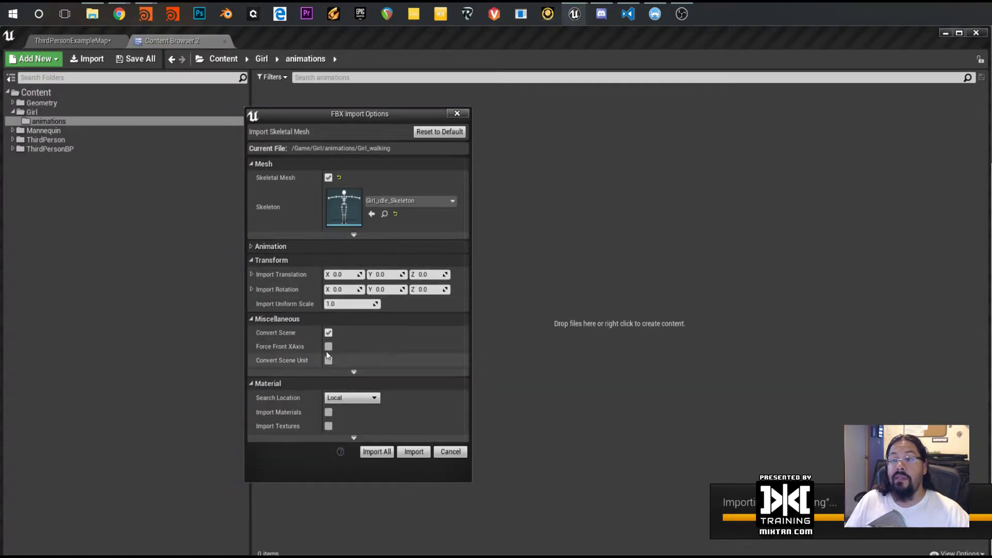
pyautogui.click(345, 306)
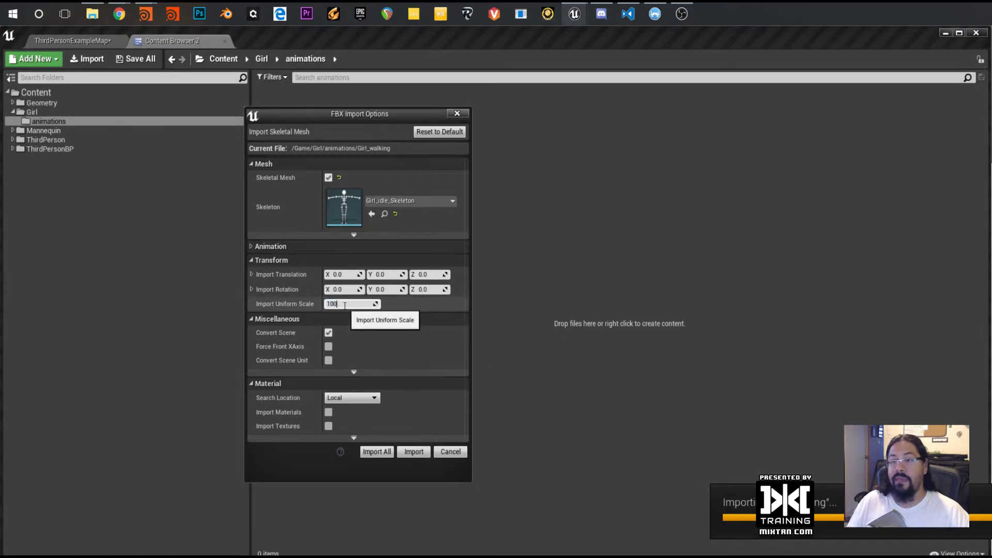
pyautogui.click(376, 453)
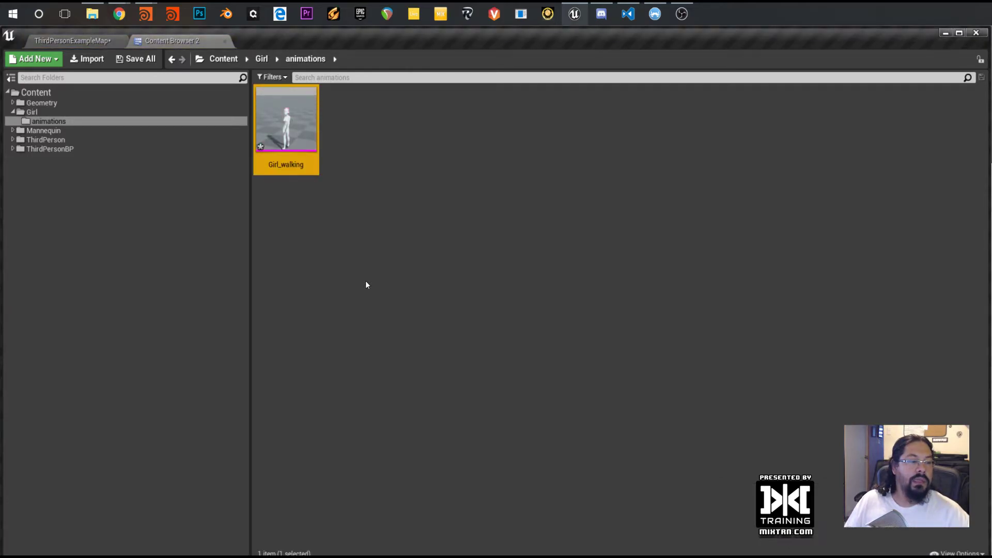
# Open the reimported Girl_walking mesh, inspect its pose from the side, and close its editor
pyautogui.doubleClick(289, 132)
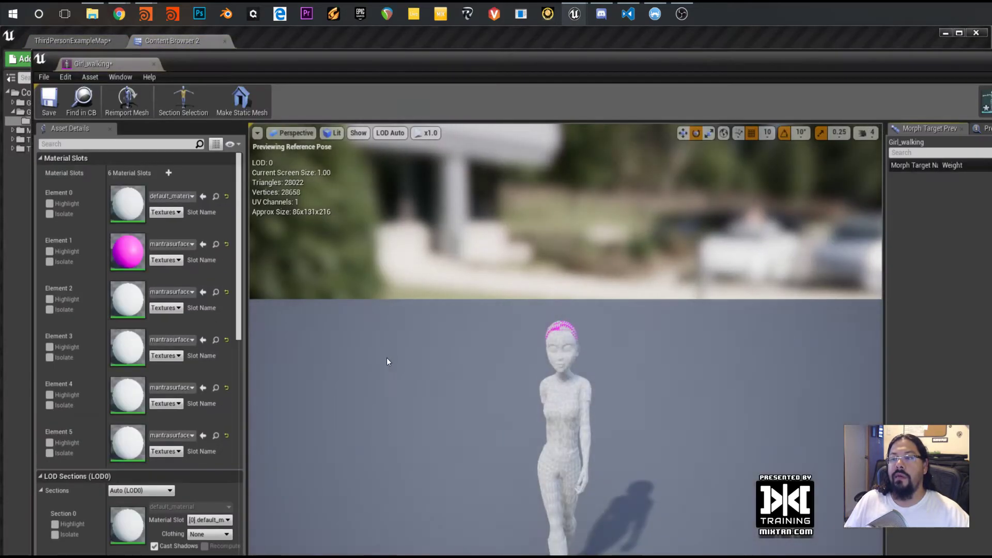
pyautogui.moveTo(623, 424)
pyautogui.mouseDown()
pyautogui.moveTo(672, 435)
pyautogui.moveTo(615, 438)
pyautogui.mouseUp()
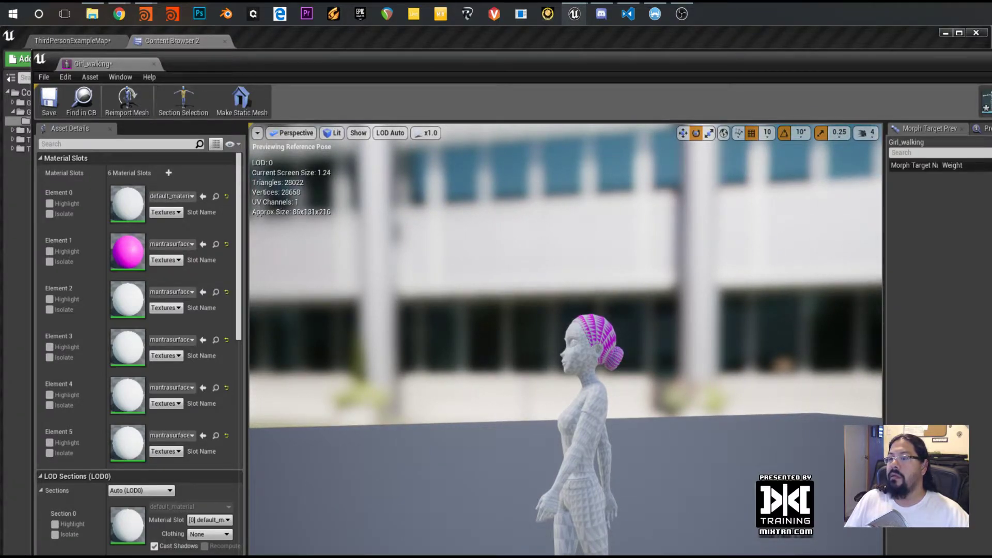
pyautogui.hotkey('alt', 'F4')
# Remove the reimported Girl_walking mesh and start another import of Girl_walking.fbx into the animations folder
pyautogui.click(311, 212)
pyautogui.click(296, 146)
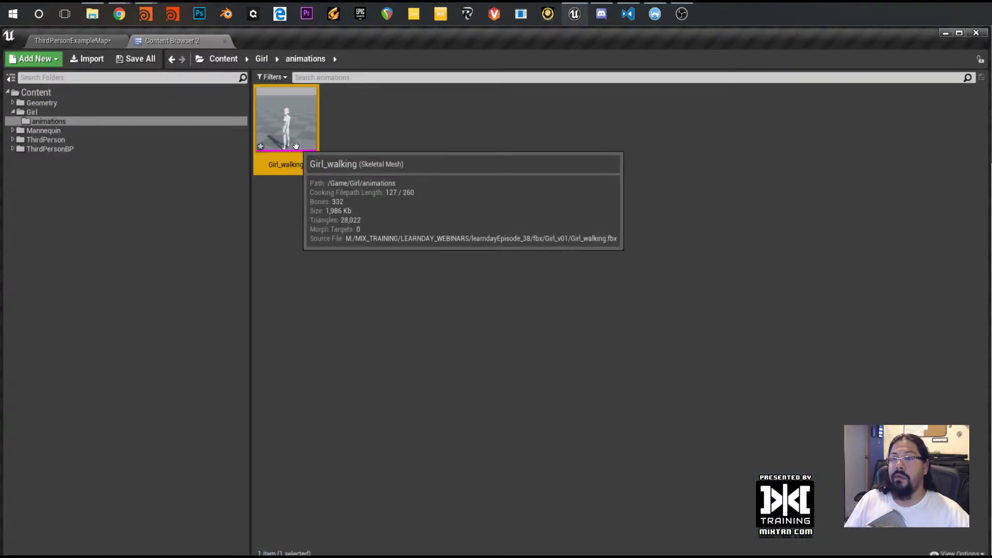
pyautogui.press('Delete')
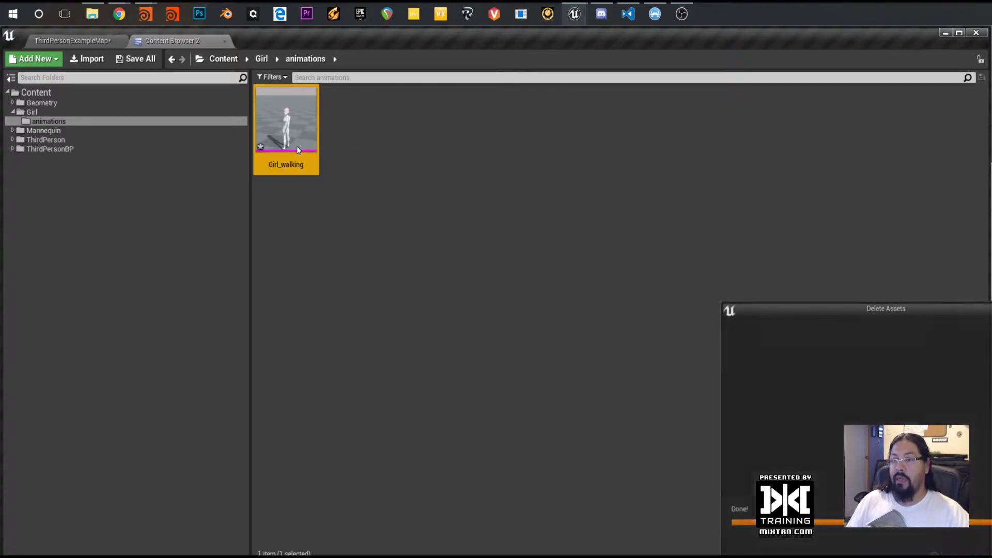
pyautogui.hotkey('alt', 'Tab')
pyautogui.click(598, 274)
pyautogui.moveTo(568, 251); pyautogui.dragTo(367, 212)
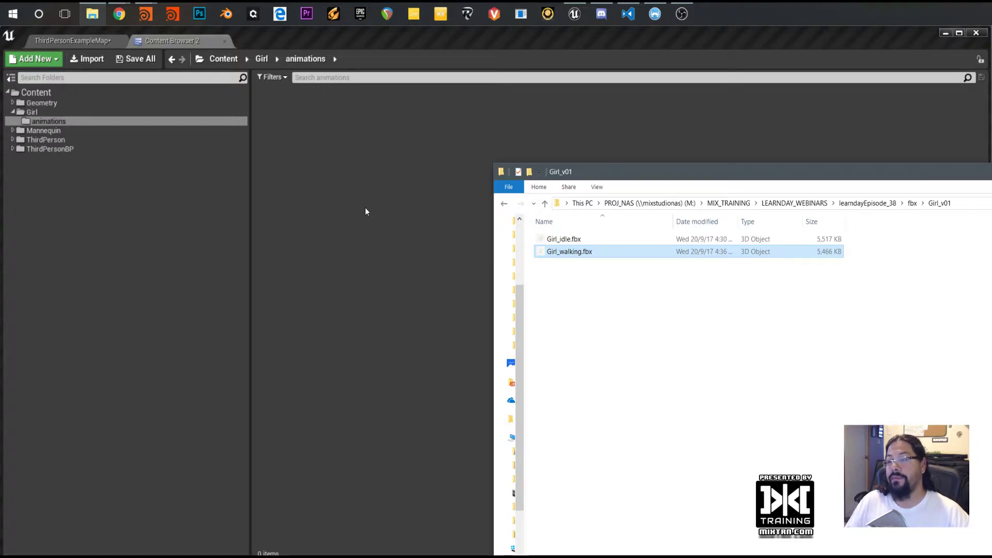
pyautogui.click(365, 208)
pyautogui.moveTo(989, 172); pyautogui.dragTo(985, 252)
pyautogui.moveTo(791, 332); pyautogui.dragTo(456, 252)
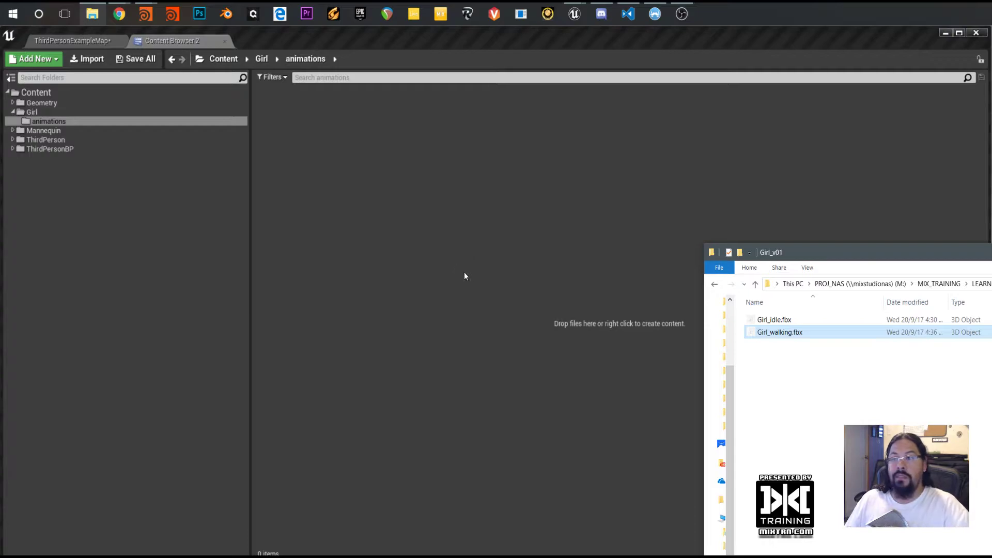
pyautogui.moveTo(926, 309); pyautogui.dragTo(445, 116)
# Import the file as a skeletal mesh on Girl_idle_Skeleton and review the advanced mesh options
pyautogui.click(375, 174)
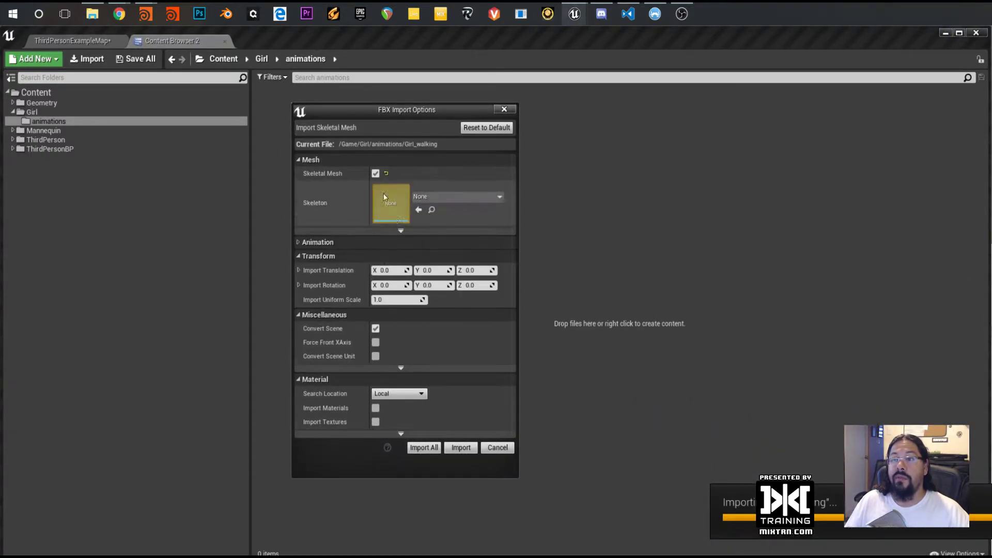
pyautogui.click(439, 197)
pyautogui.click(434, 285)
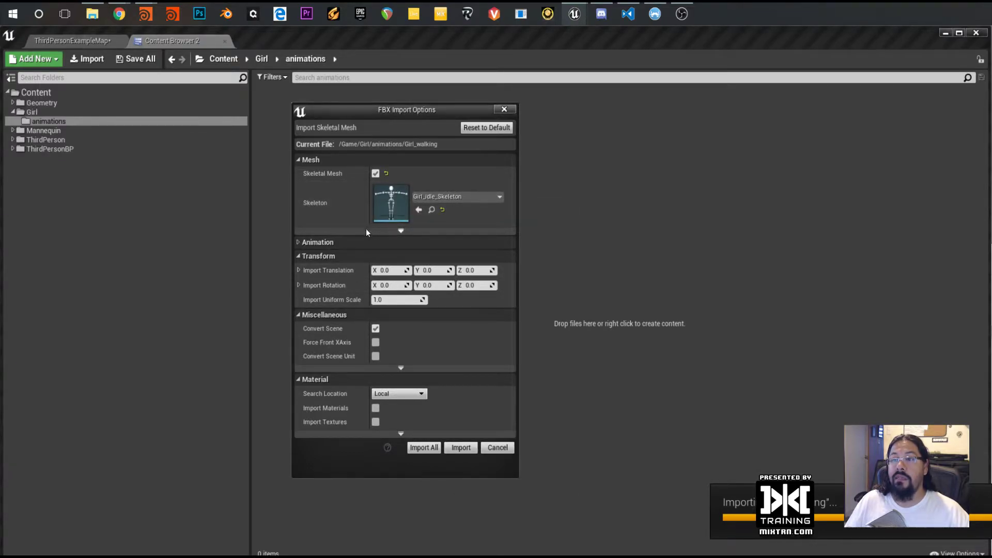
pyautogui.click(402, 231)
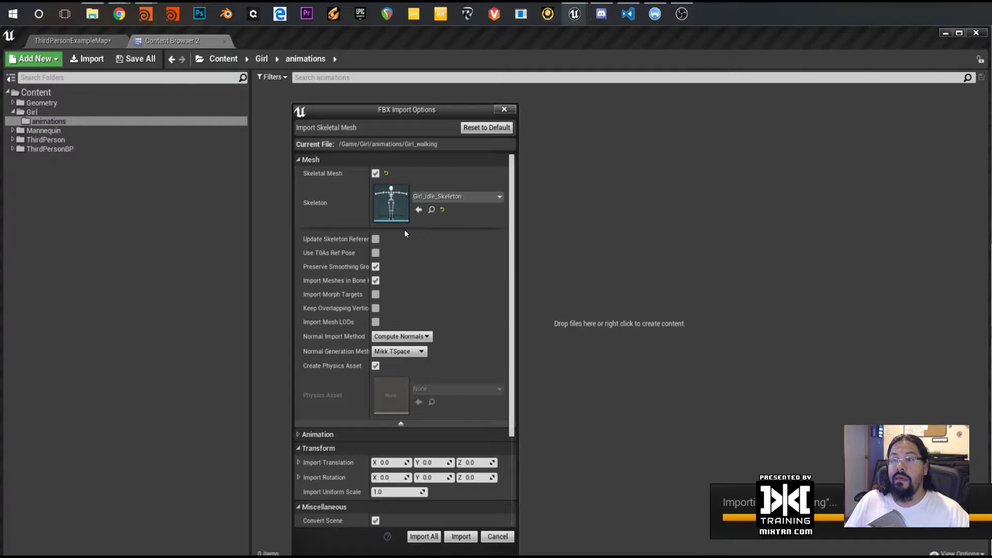
pyautogui.click(362, 425)
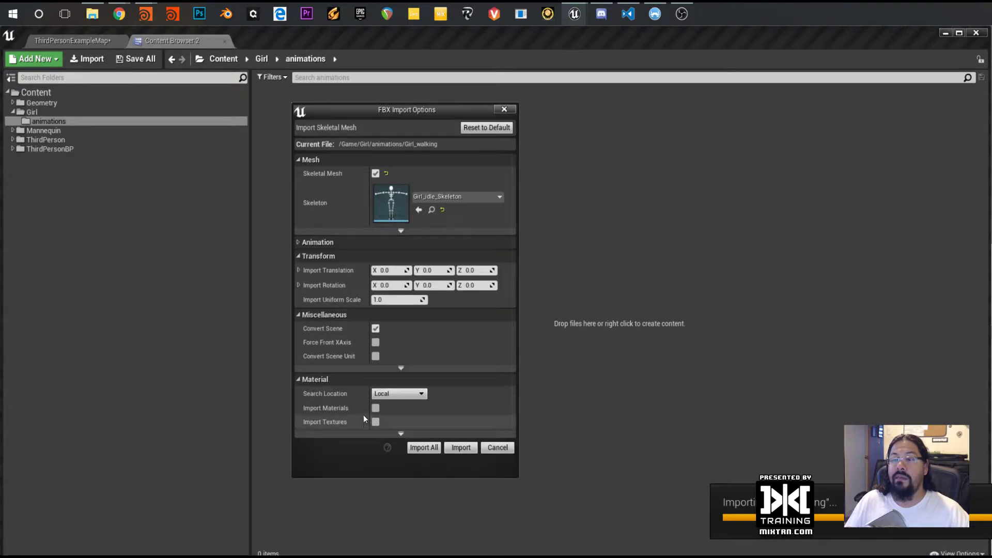
# Expand the animation import settings and set the animation length to Set Range
pyautogui.click(357, 242)
pyautogui.click(399, 270)
pyautogui.click(393, 297)
# Switch to Houdini and check the first and last keyed frames of the simplefemale_walking animation on the timeline
pyautogui.hotkey('alt', 'Tab')
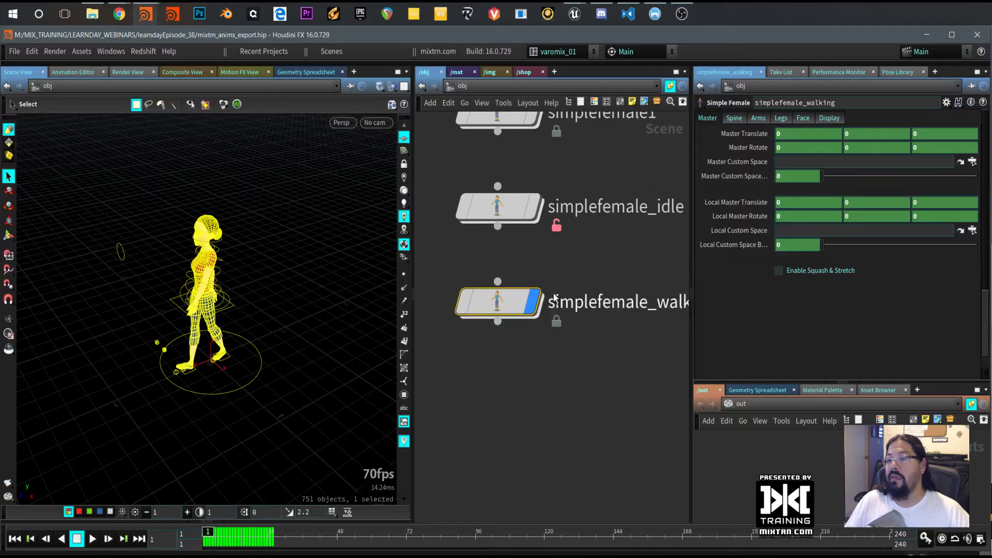
pyautogui.click(271, 537)
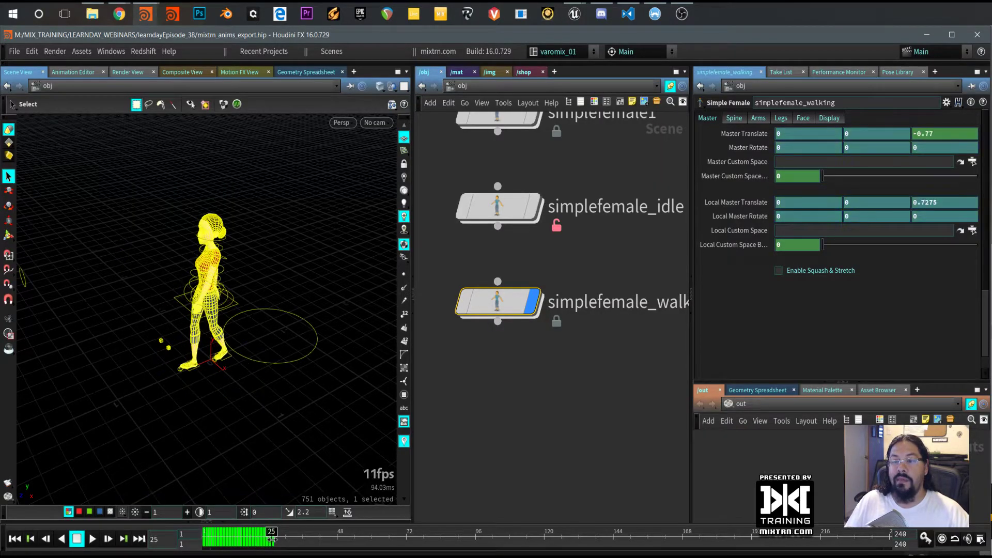
pyautogui.moveTo(273, 539); pyautogui.dragTo(274, 539)
pyautogui.press('Left')
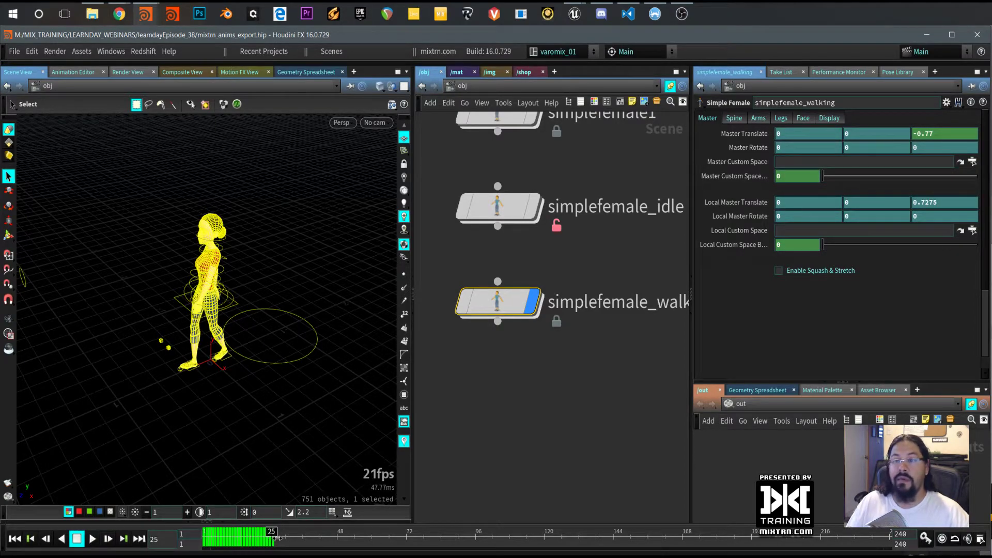
pyautogui.hotkey('ctrl', 'Up')
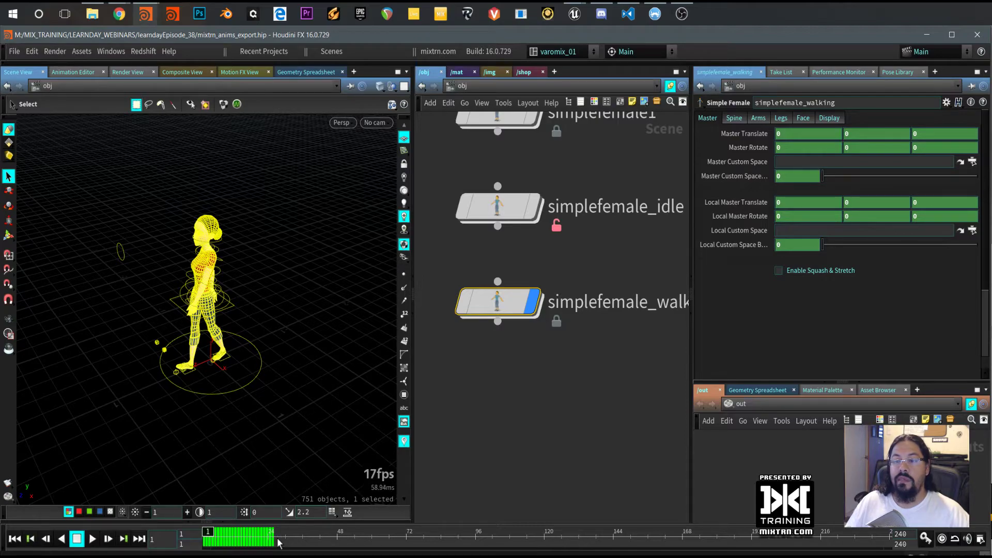
pyautogui.click(272, 539)
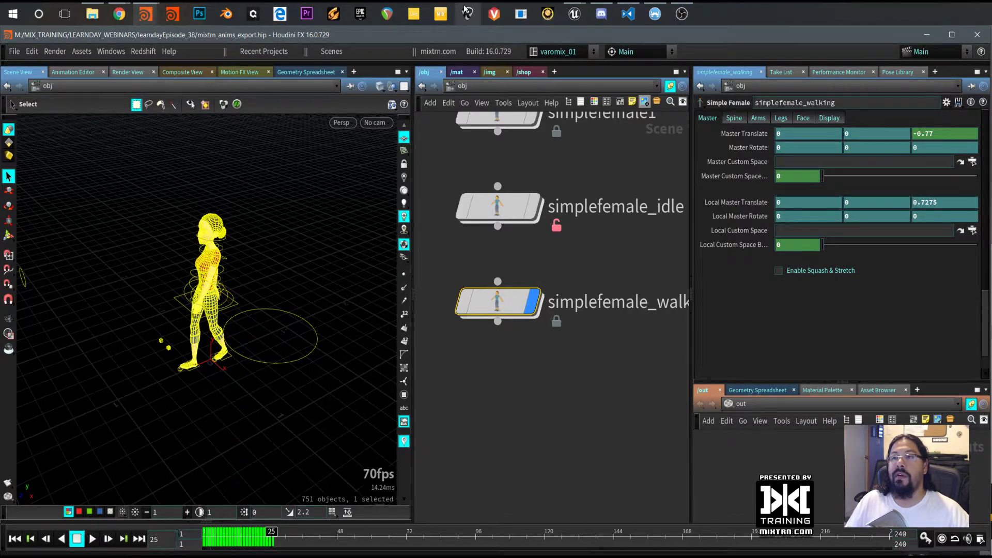
# Return to Unreal's FBX import options and set the frame import range to a minimum of 1 and maximum of 25
pyautogui.click(576, 12)
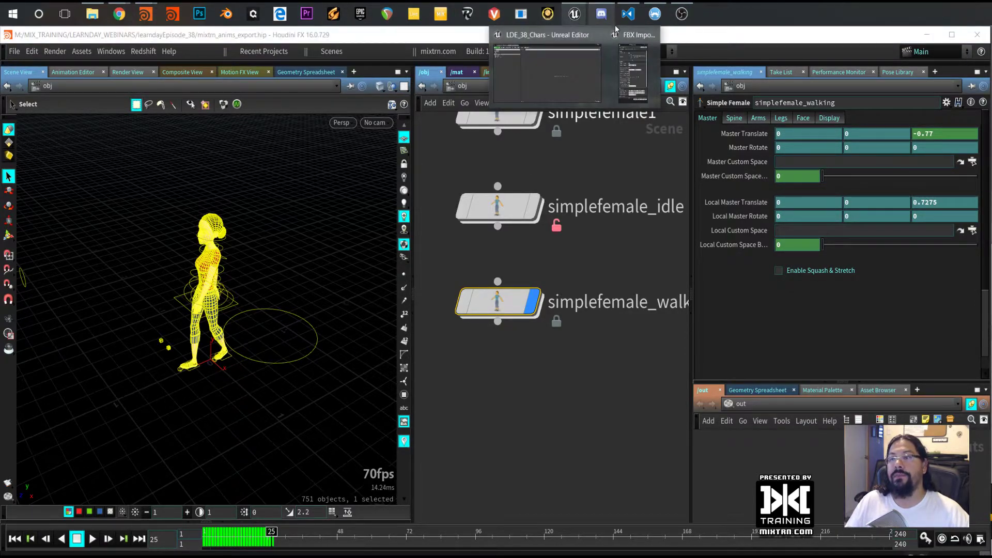
pyautogui.click(623, 77)
pyautogui.click(399, 305)
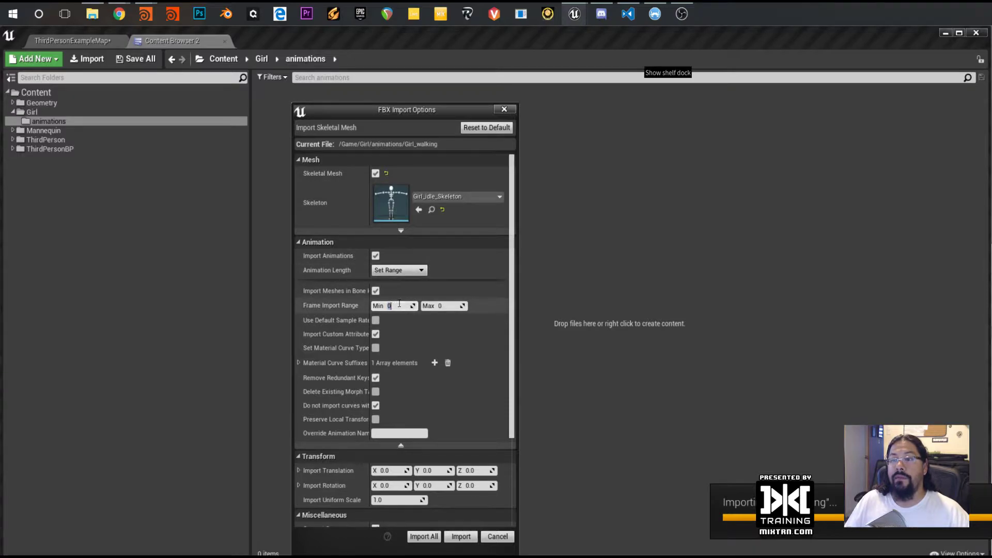
pyautogui.write('1')
pyautogui.press('Tab')
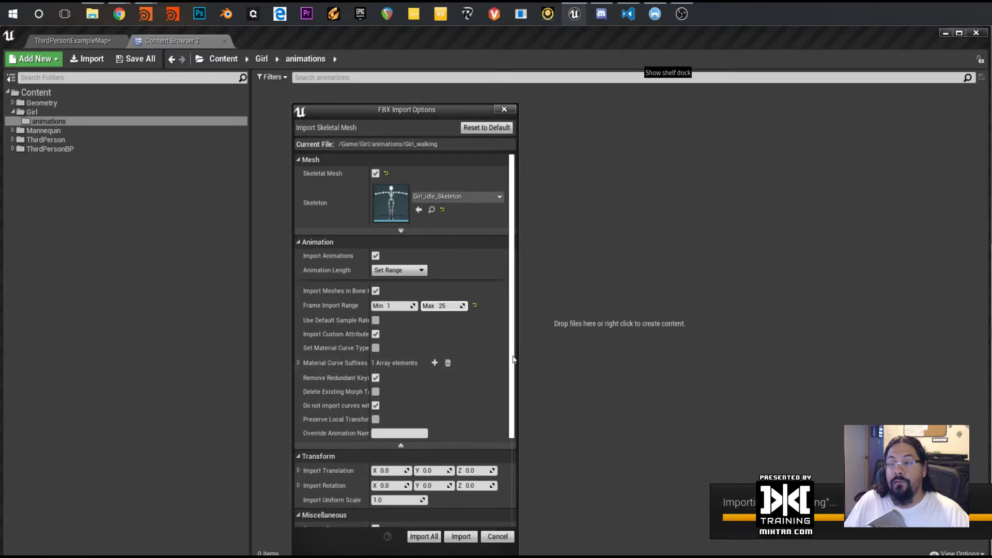
# Enter an import uniform scale, import Girl_walking, and inspect the resulting mesh in its editor
pyautogui.scroll(-3, 518, 420)
pyautogui.click(399, 391)
pyautogui.write('1')
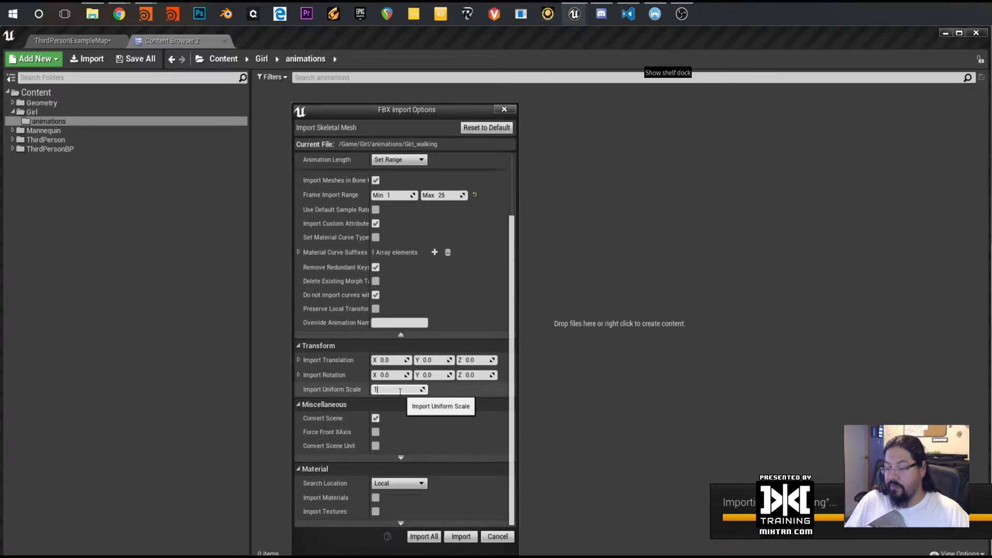
pyautogui.click(423, 536)
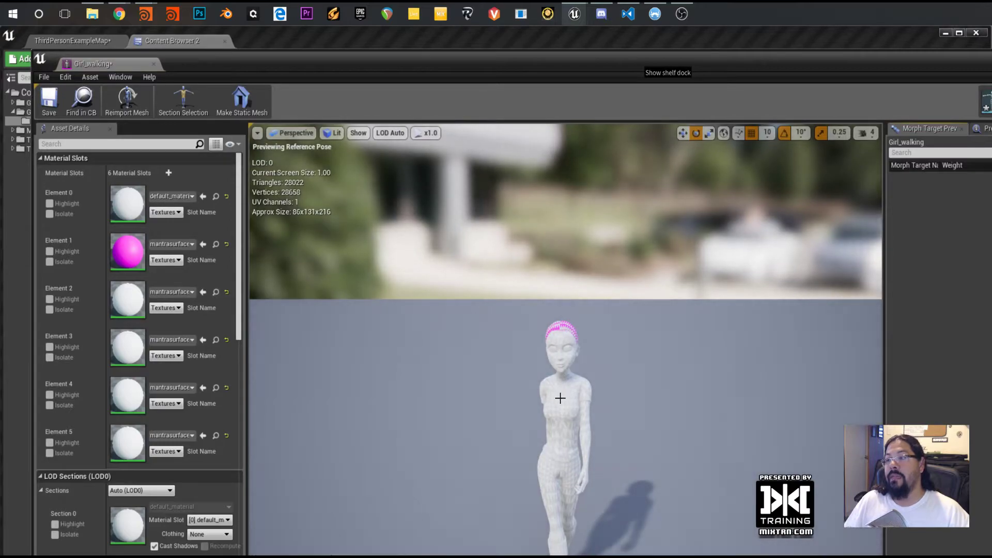
pyautogui.moveTo(560, 398); pyautogui.dragTo(735, 432, button='right')
pyautogui.moveTo(736, 432); pyautogui.dragTo(596, 356, button='middle')
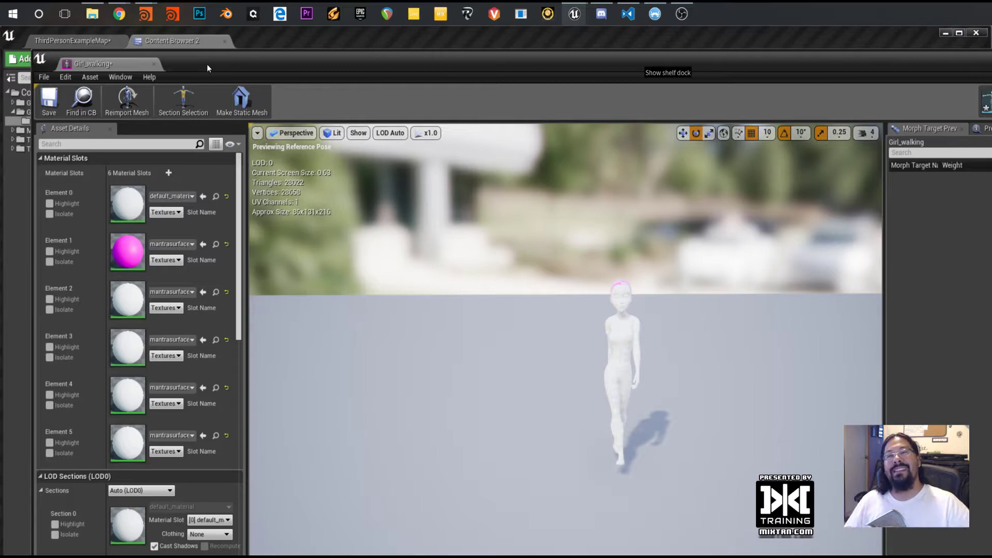
# Switch to Houdini and export simplefemale_walking again to Girl_walking.fbx as a frame range from 1 to 25
pyautogui.moveTo(148, 16)
pyautogui.click(111, 73)
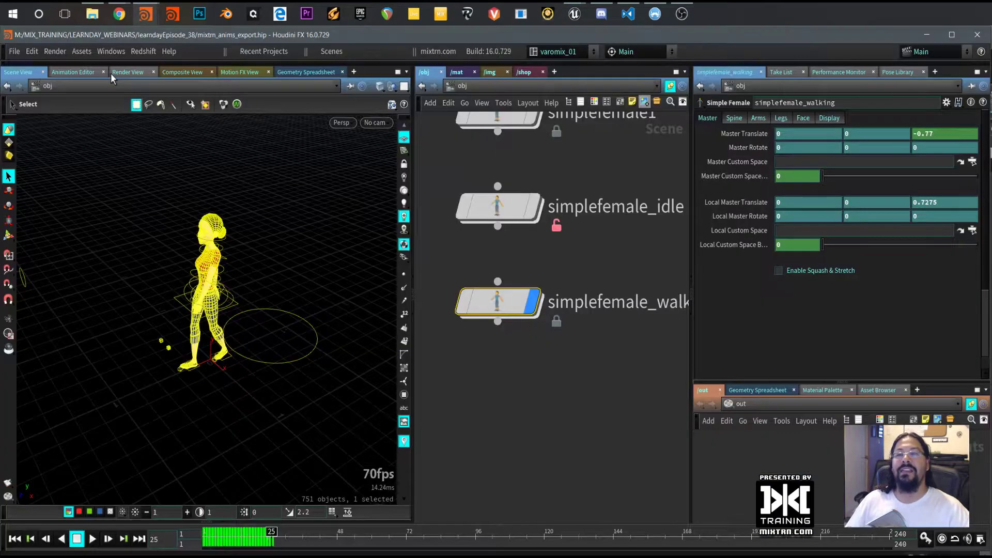
pyautogui.click(13, 52)
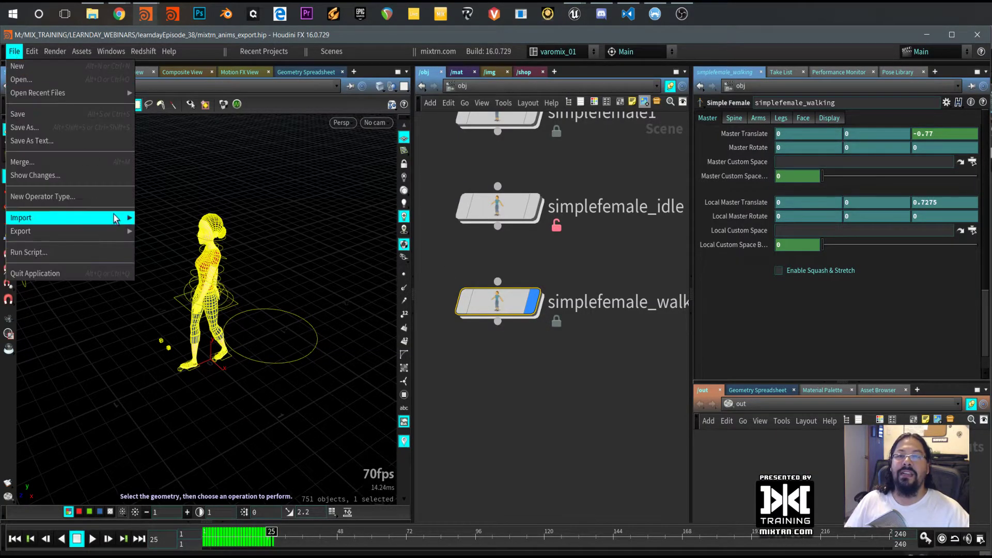
pyautogui.moveTo(78, 231)
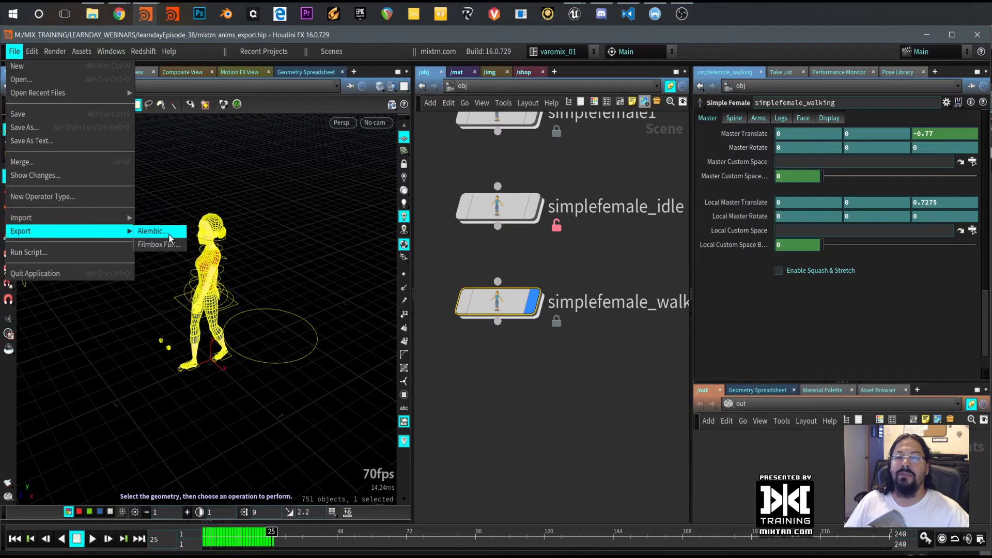
pyautogui.click(168, 233)
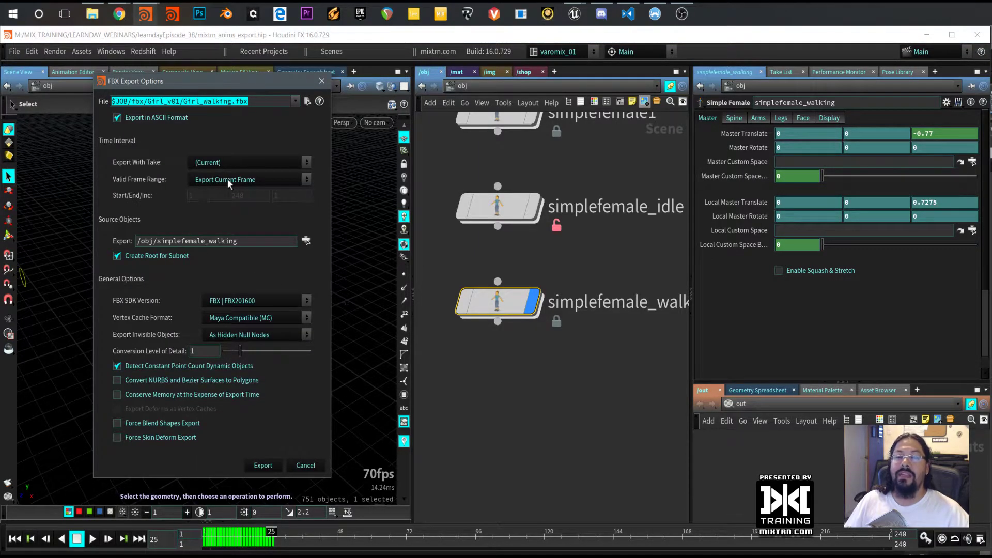
pyautogui.click(228, 179)
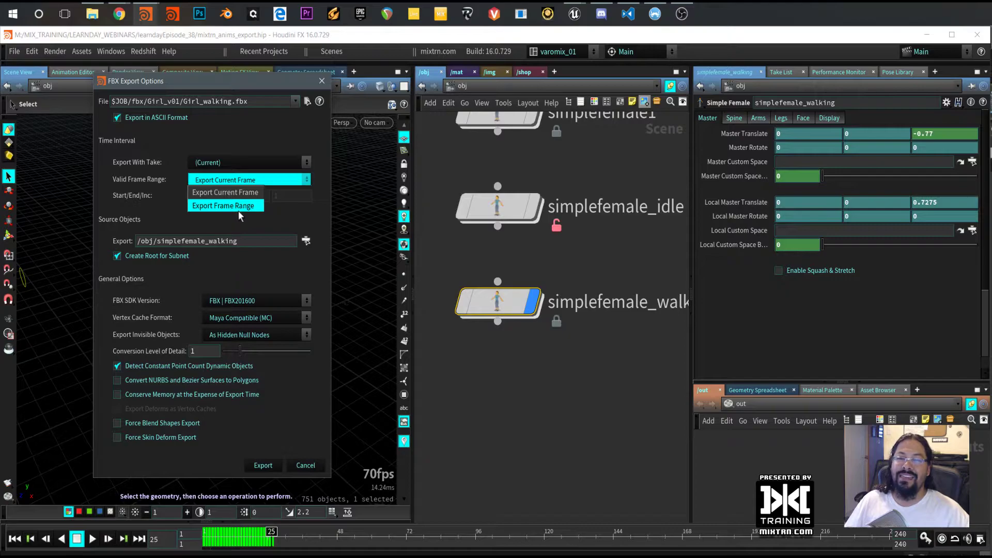
pyautogui.click(140, 206)
pyautogui.click(197, 179)
pyautogui.click(229, 205)
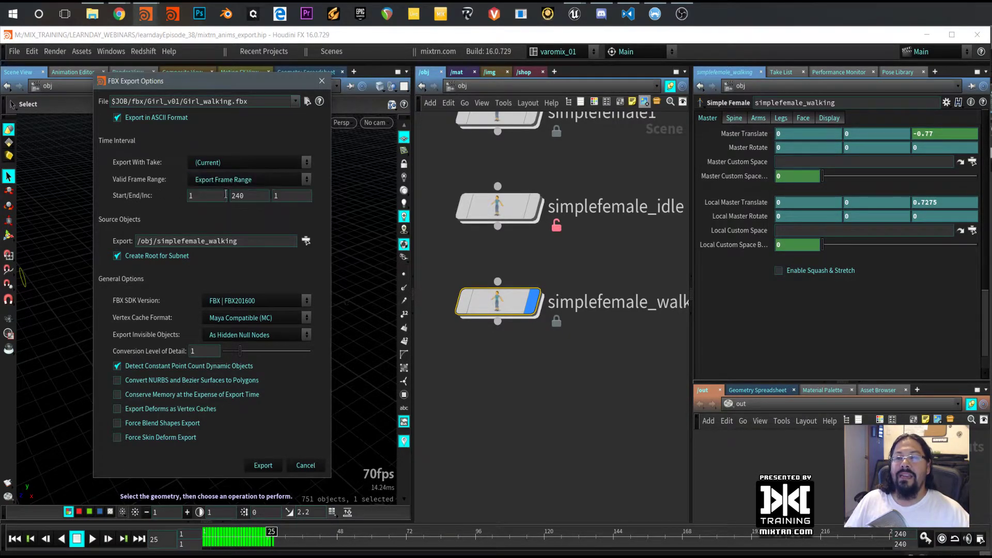
pyautogui.write('25')
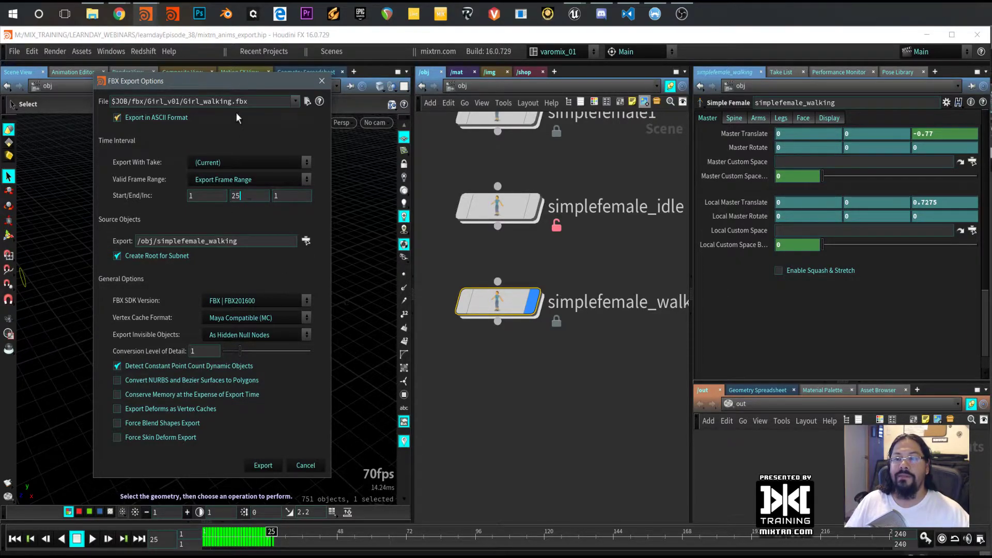
pyautogui.moveTo(273, 81); pyautogui.dragTo(491, 87)
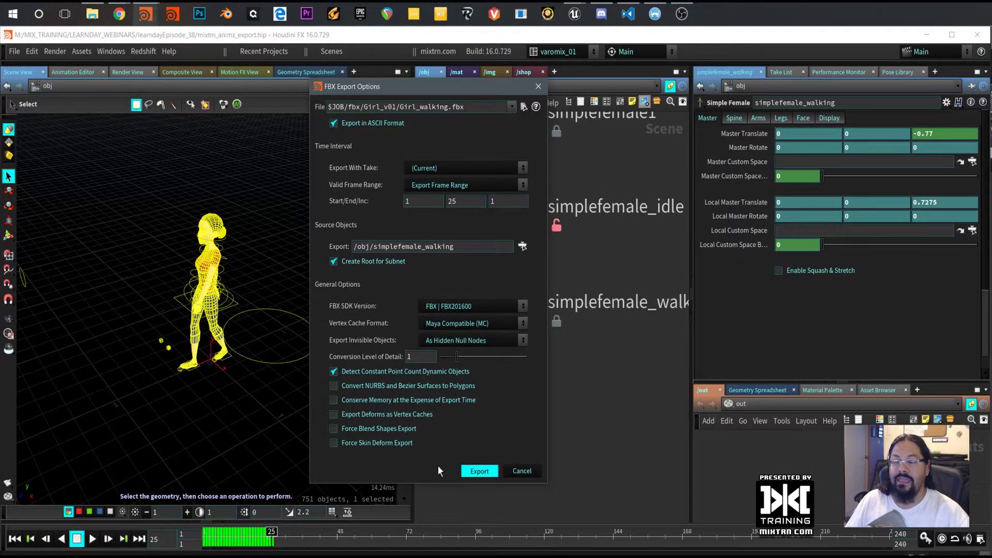
pyautogui.click(538, 86)
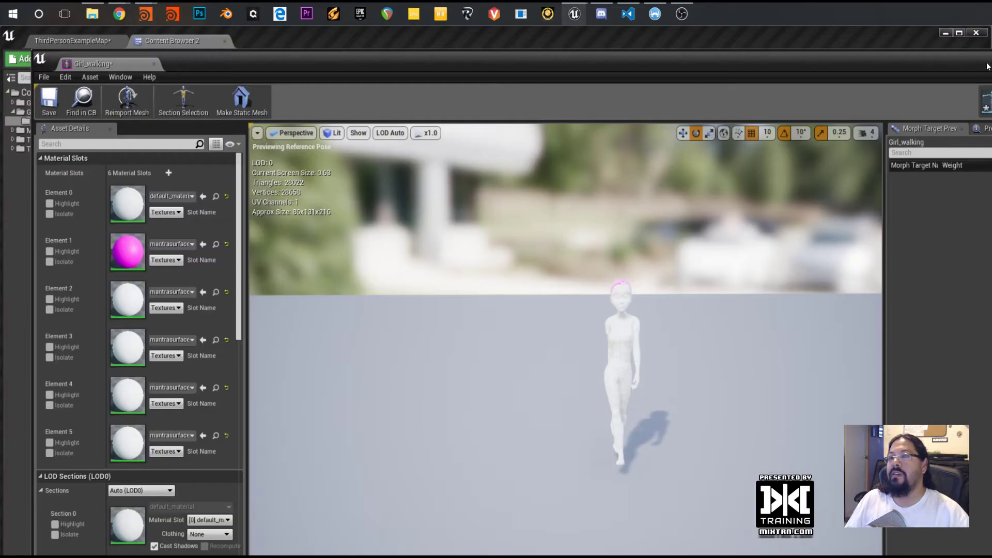
# Back in Unreal Engine, close the Girl_walking mesh editor and delete the Girl_walking mesh from the animations folder
pyautogui.moveTo(103, 64); pyautogui.dragTo(283, 41)
pyautogui.click(326, 40)
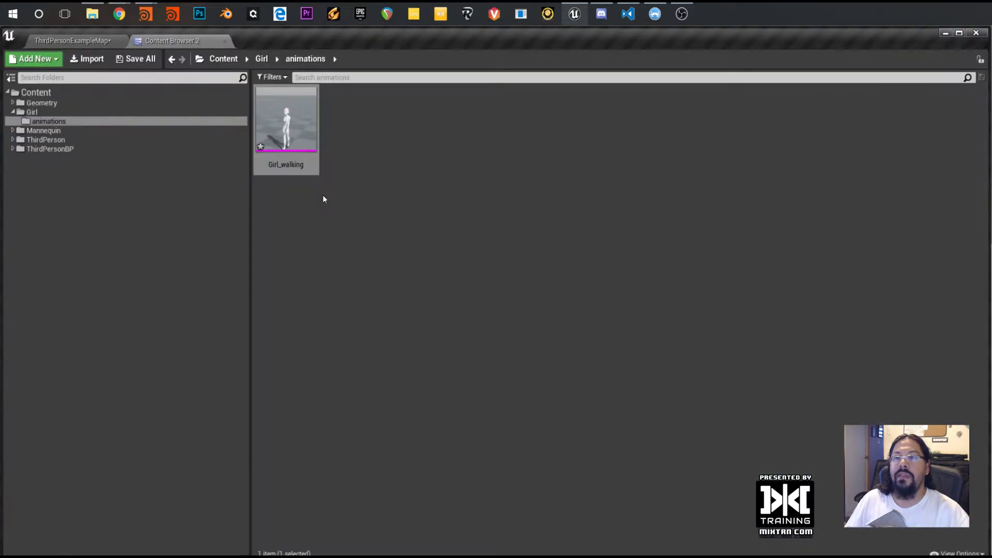
pyautogui.press('Delete')
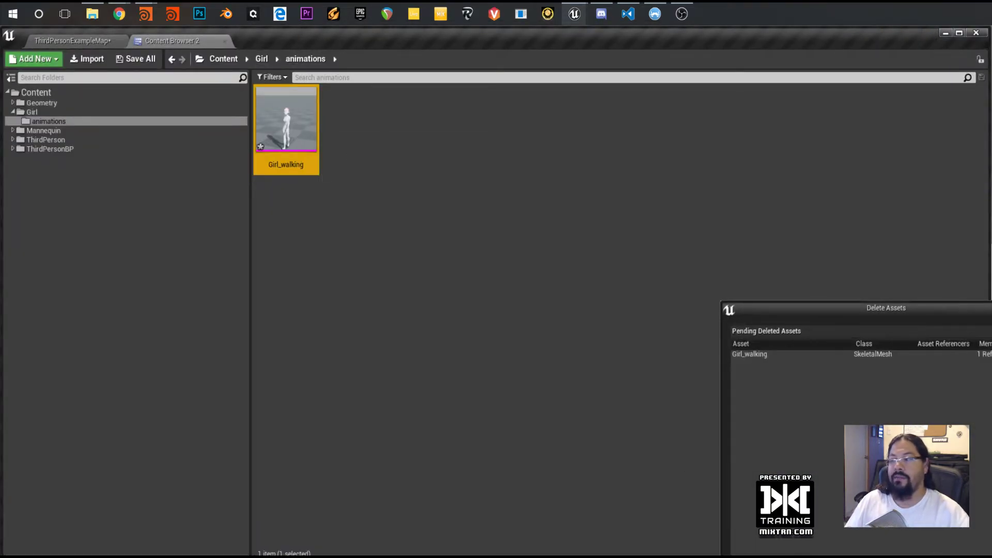
pyautogui.press('Return')
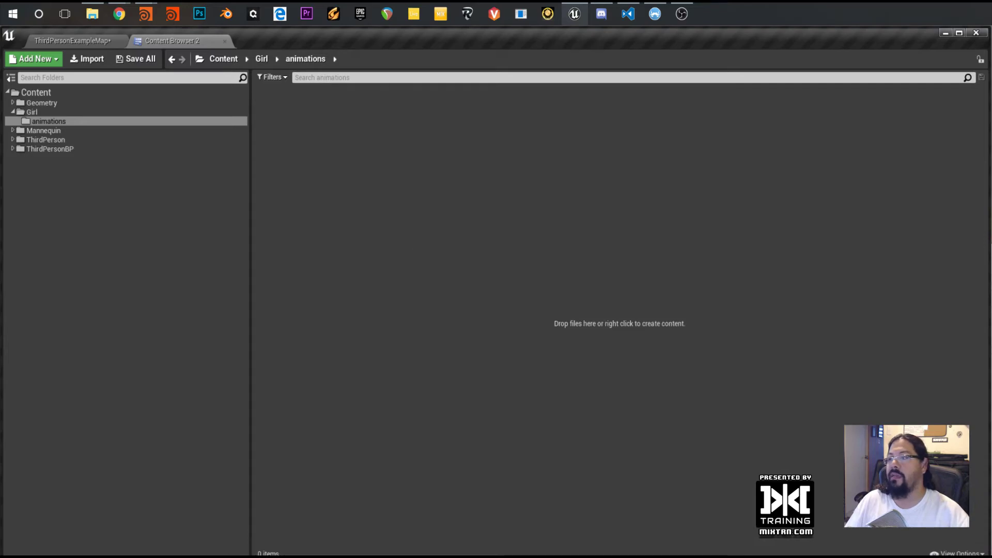
# Start importing the re-exported Girl_walking.fbx into the animations folder and assign Girl_idle_Skeleton as its skeleton
pyautogui.hotkey('alt', 'Tab')
pyautogui.click(775, 343)
pyautogui.moveTo(775, 345); pyautogui.dragTo(808, 546)
pyautogui.moveTo(855, 308); pyautogui.dragTo(434, 91)
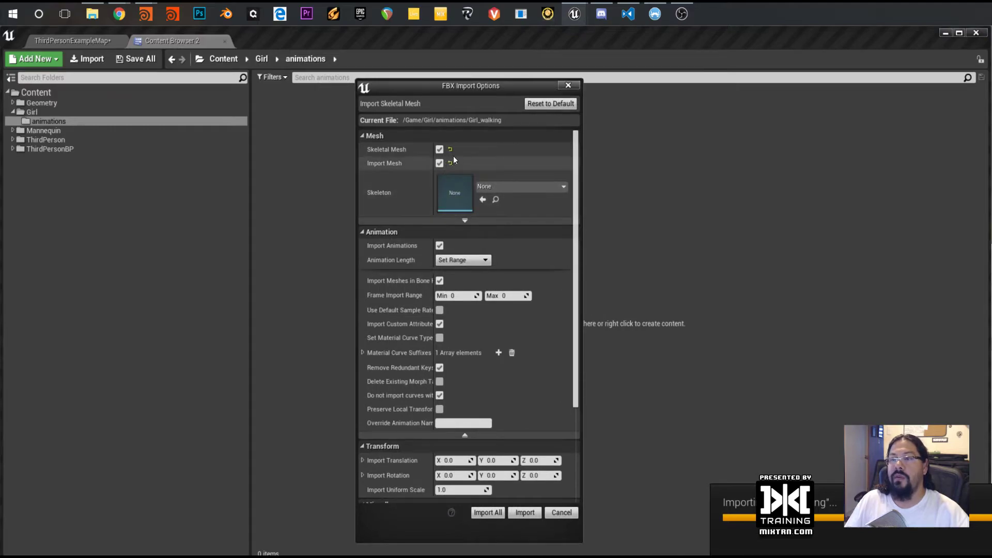
pyautogui.click(503, 185)
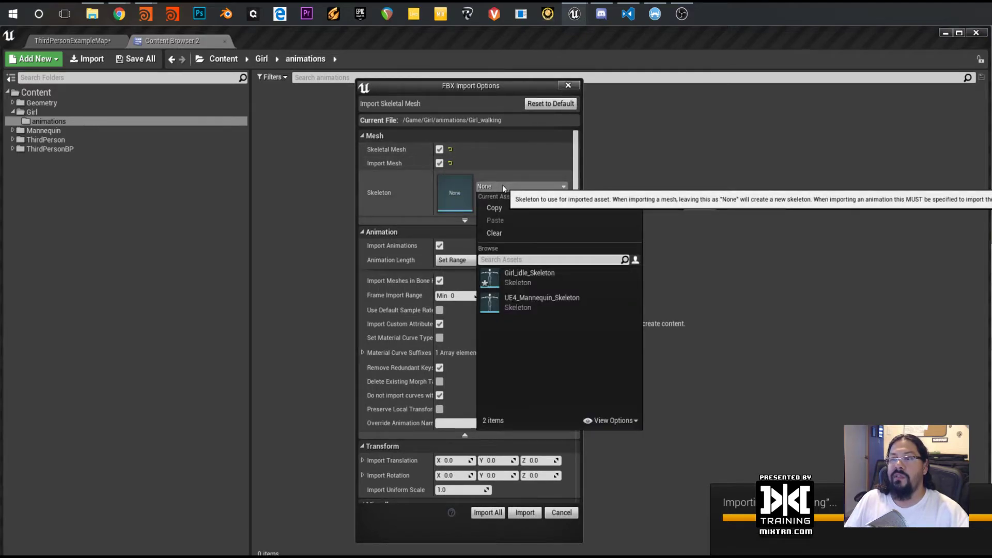
pyautogui.click(530, 281)
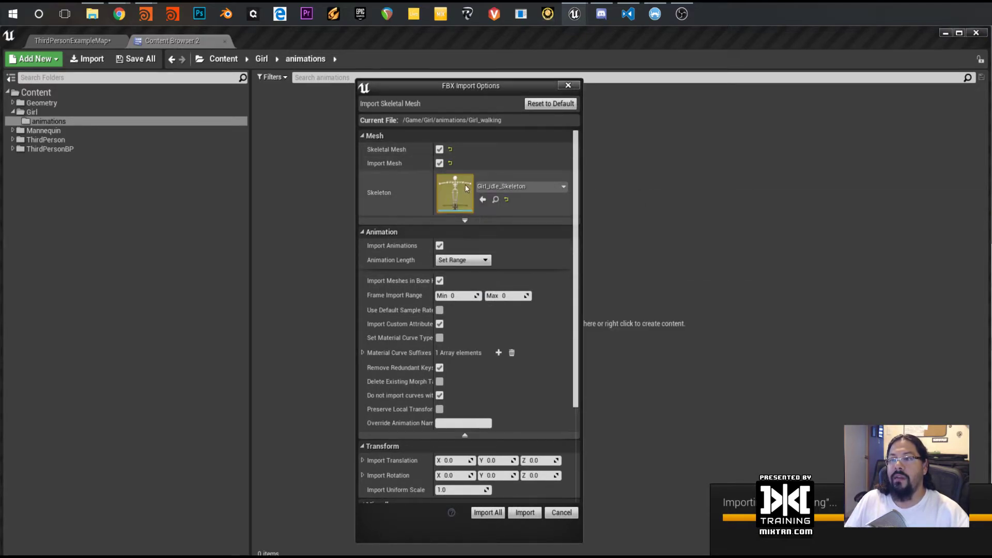
# Set the import's animation length to Animated Time
pyautogui.click(478, 260)
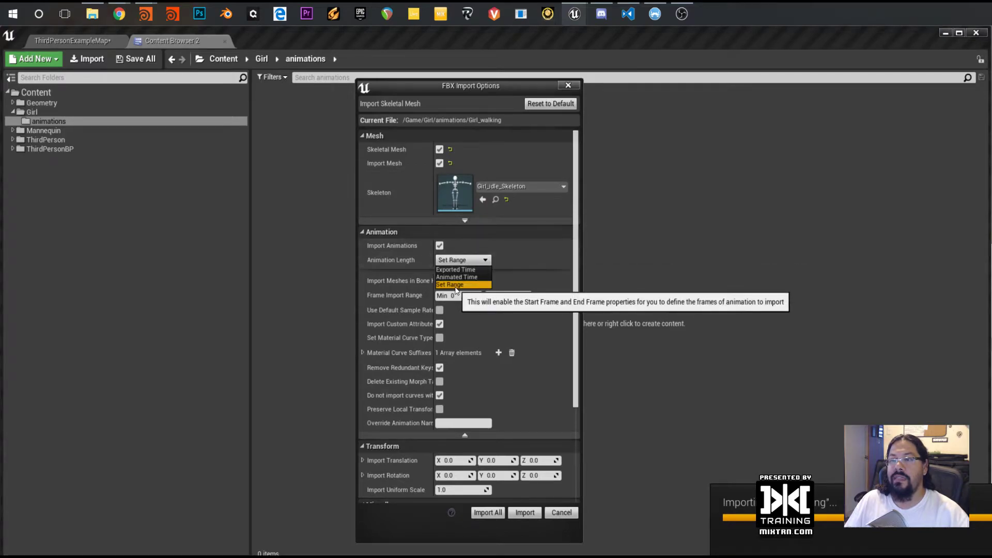
pyautogui.click(466, 288)
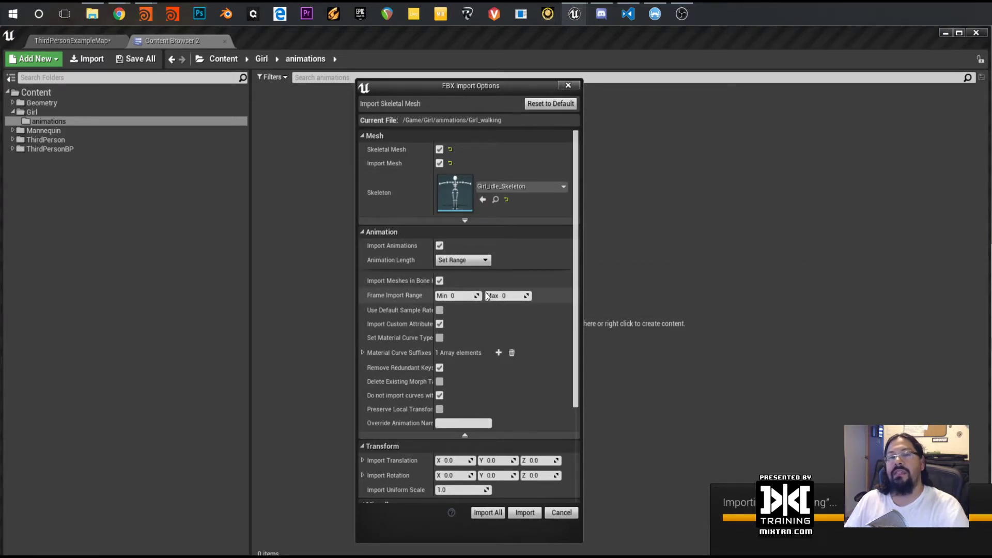
pyautogui.click(475, 261)
pyautogui.click(458, 277)
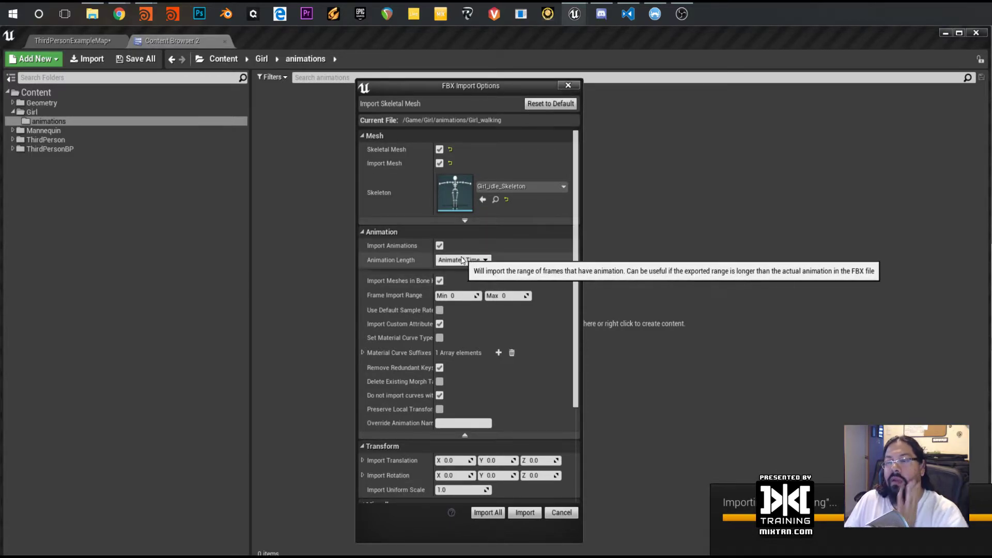
# Set the import uniform scale to 100 and import Girl_walking with its animation
pyautogui.scroll(-3, 442, 410)
pyautogui.moveTo(454, 398); pyautogui.dragTo(456, 398)
pyautogui.click(455, 398)
pyautogui.write('100')
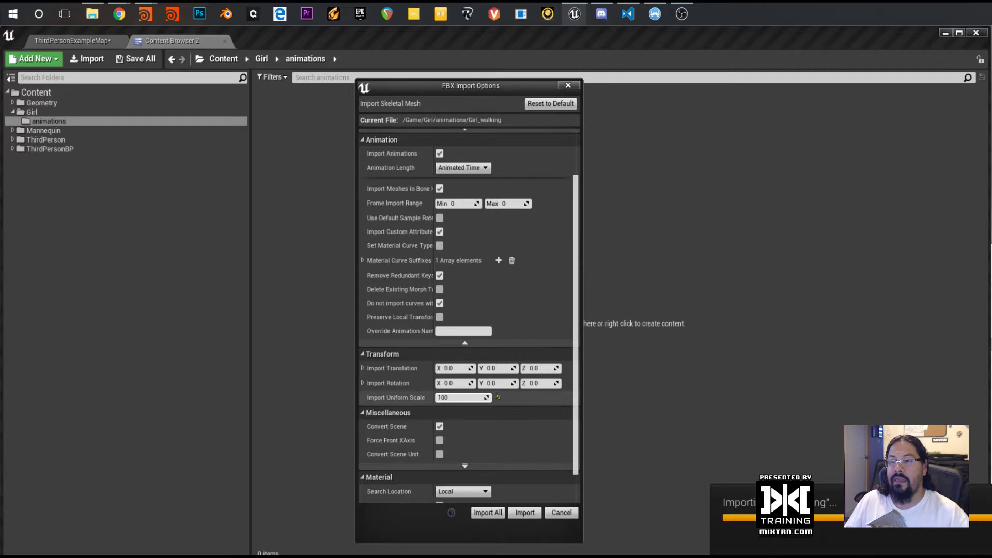
pyautogui.scroll(-2, 498, 397)
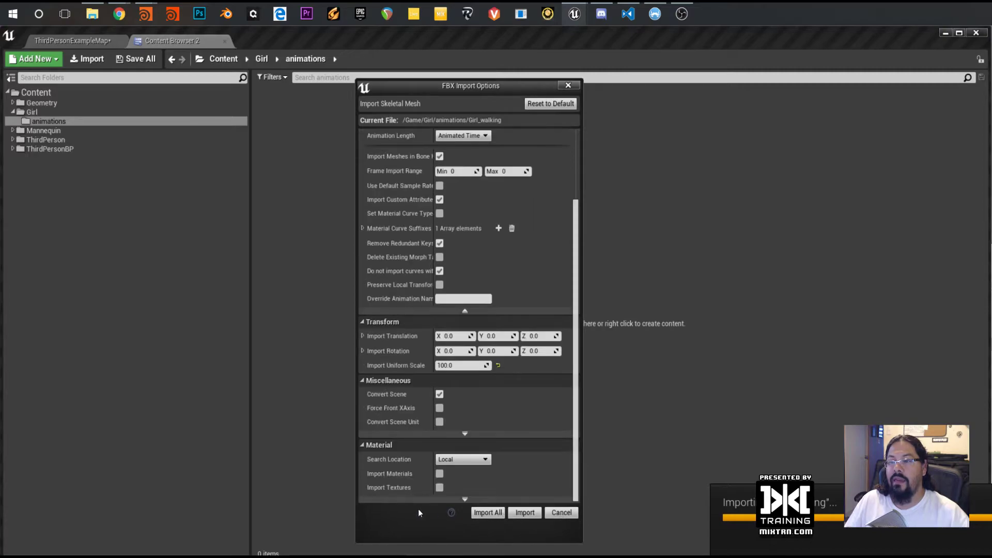
pyautogui.moveTo(577, 320); pyautogui.dragTo(584, 252)
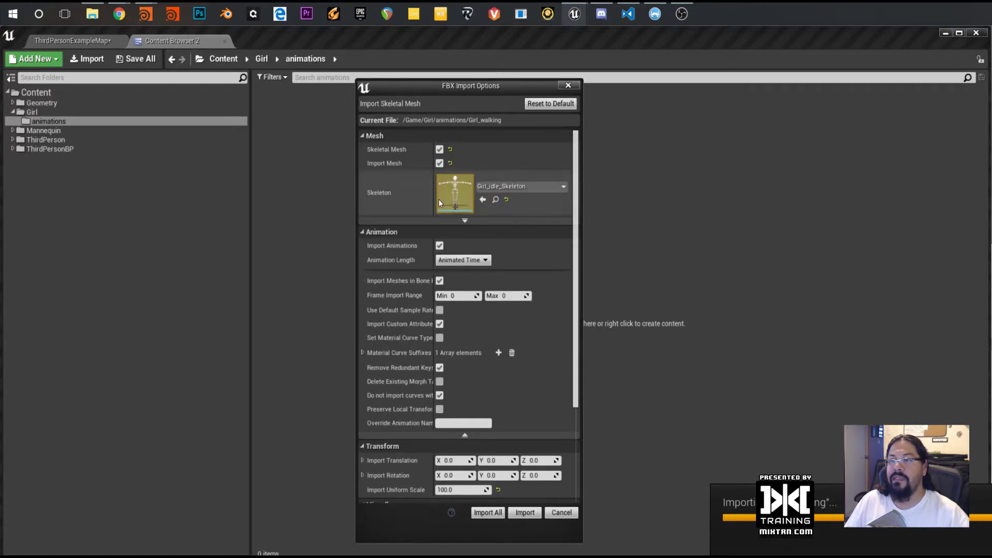
pyautogui.click(491, 513)
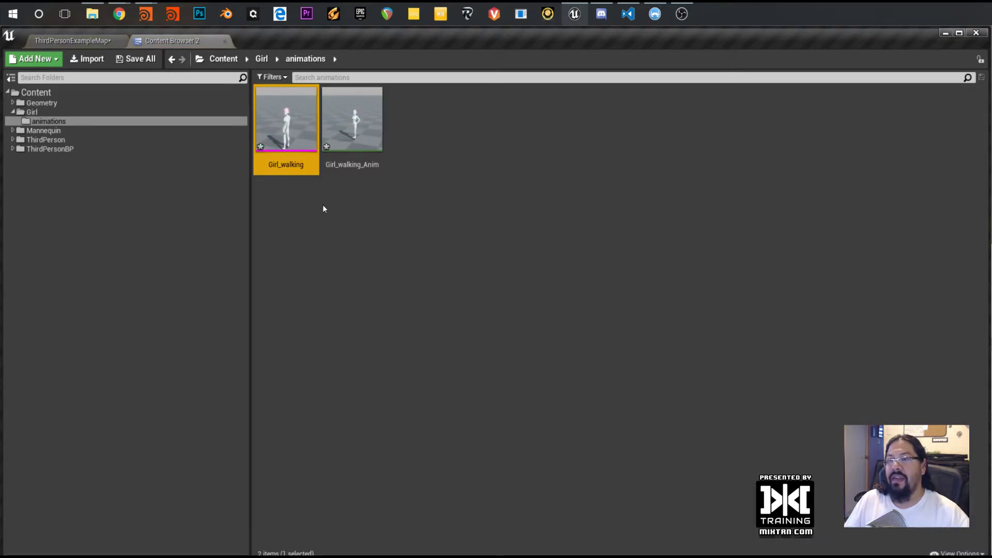
# Open the Girl_walking_Anim animation and inspect the character's motion in the preview from another angle
pyautogui.doubleClick(356, 127)
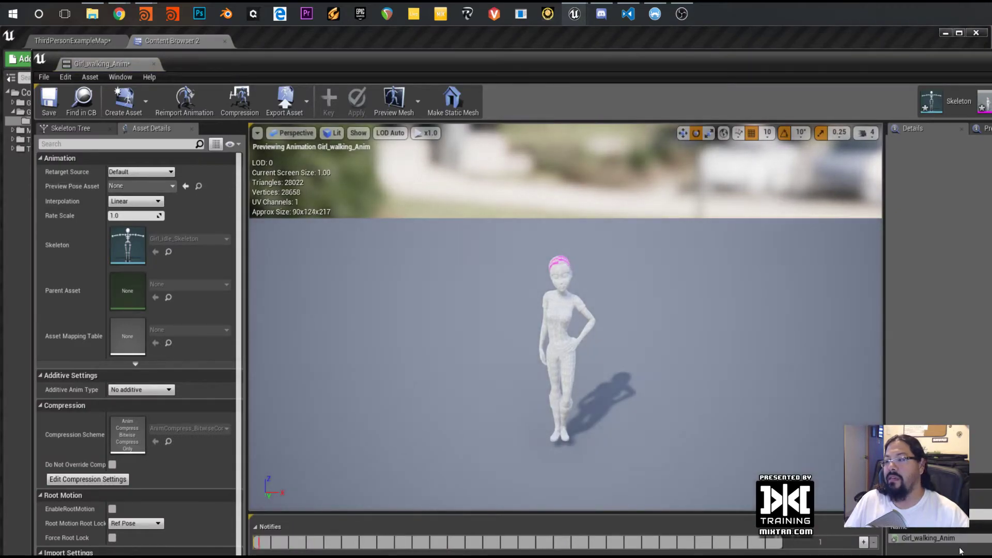
pyautogui.click(936, 537)
pyautogui.moveTo(505, 348); pyautogui.dragTo(537, 343)
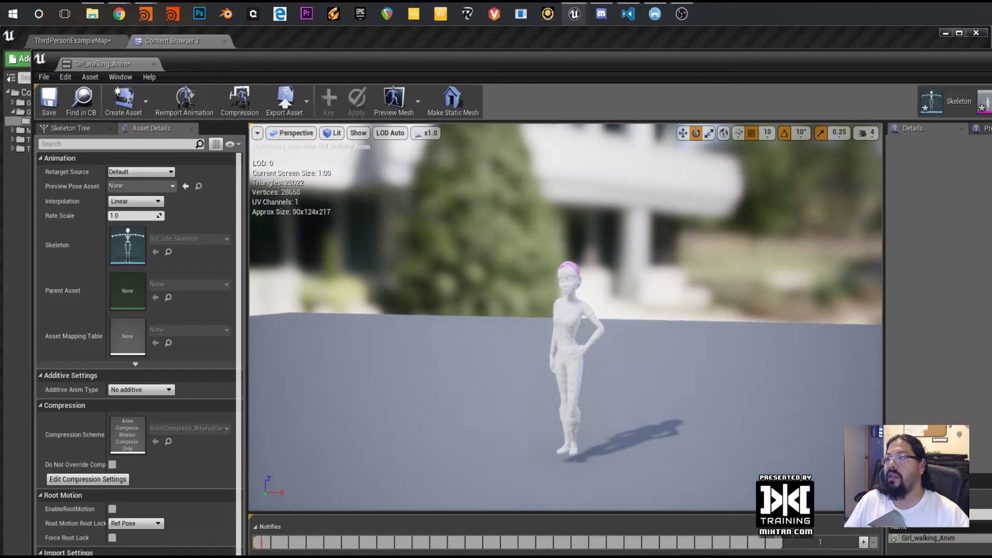
# Open the Girl_walking skeletal mesh and dock the Girl_walking_Anim editor beside it in the main window
pyautogui.moveTo(328, 67); pyautogui.dragTo(393, 102)
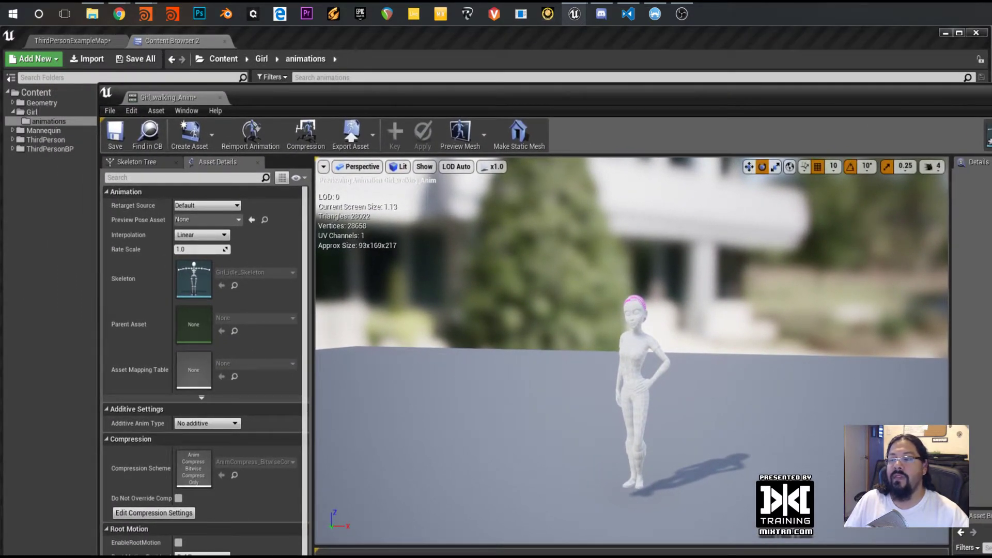
pyautogui.moveTo(320, 97); pyautogui.dragTo(608, 205)
pyautogui.doubleClick(288, 131)
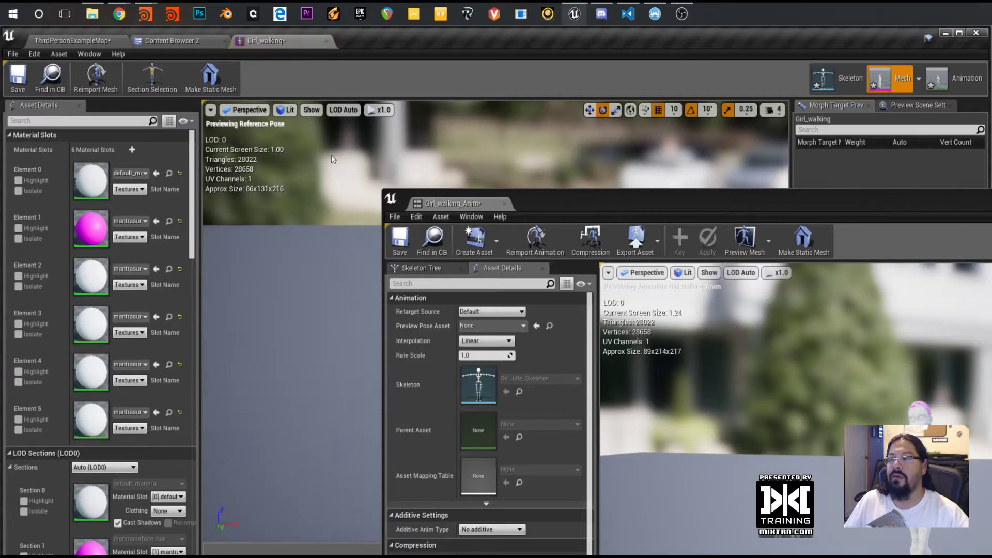
pyautogui.moveTo(791, 199); pyautogui.dragTo(664, 227)
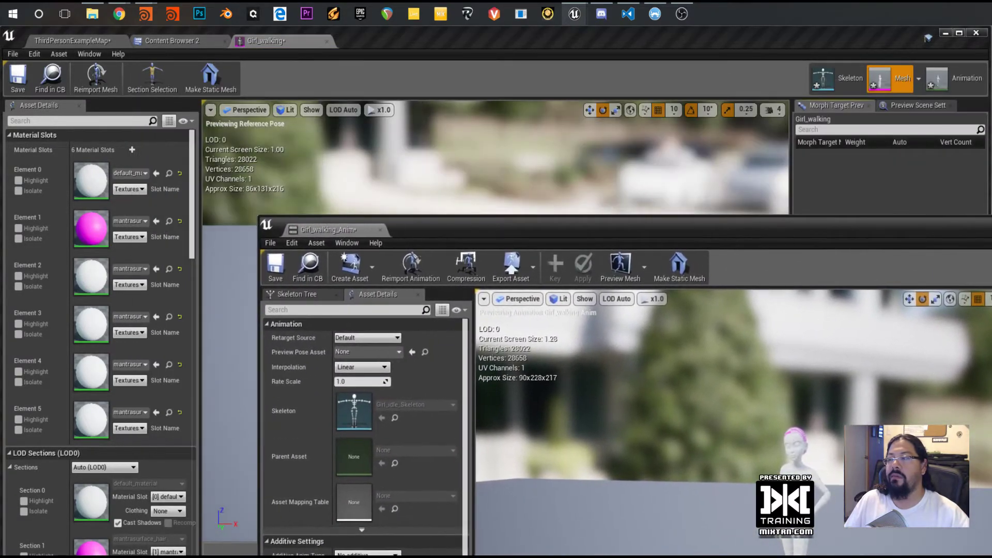
pyautogui.click(720, 208)
pyautogui.click(925, 87)
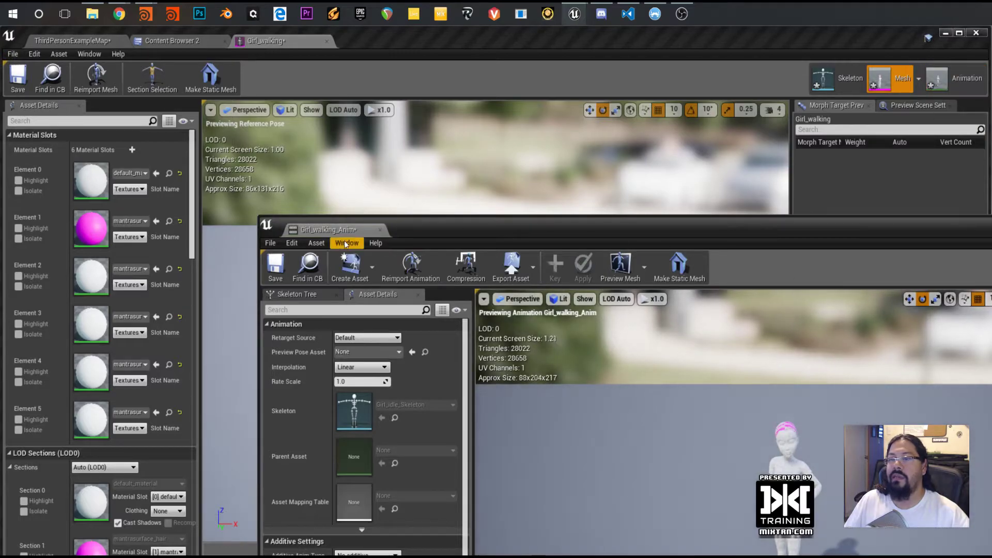
pyautogui.moveTo(329, 229); pyautogui.dragTo(376, 34)
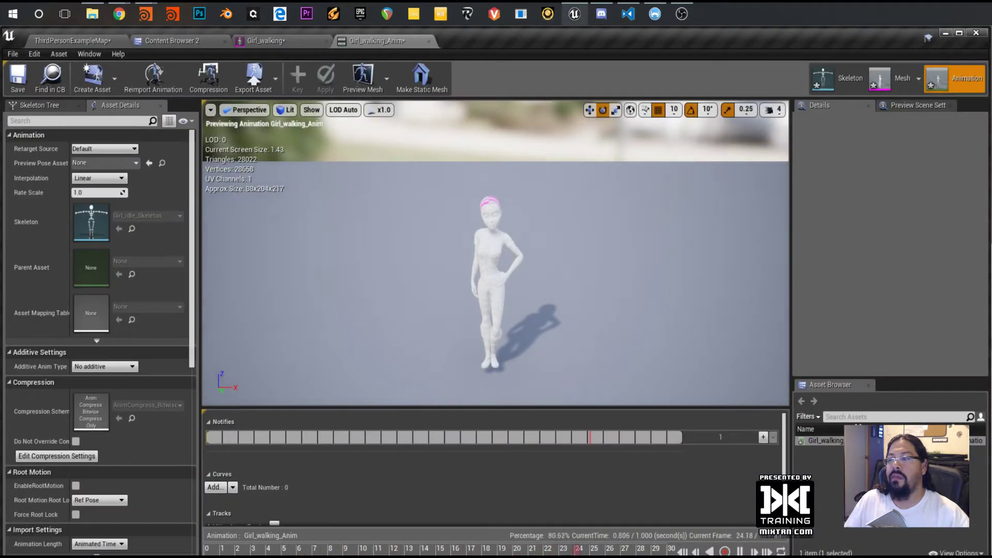
# Inspect the Girl_walking_Anim preview from several viewing angles
pyautogui.moveTo(507, 310); pyautogui.dragTo(879, 311)
pyautogui.moveTo(542, 310); pyautogui.dragTo(503, 300)
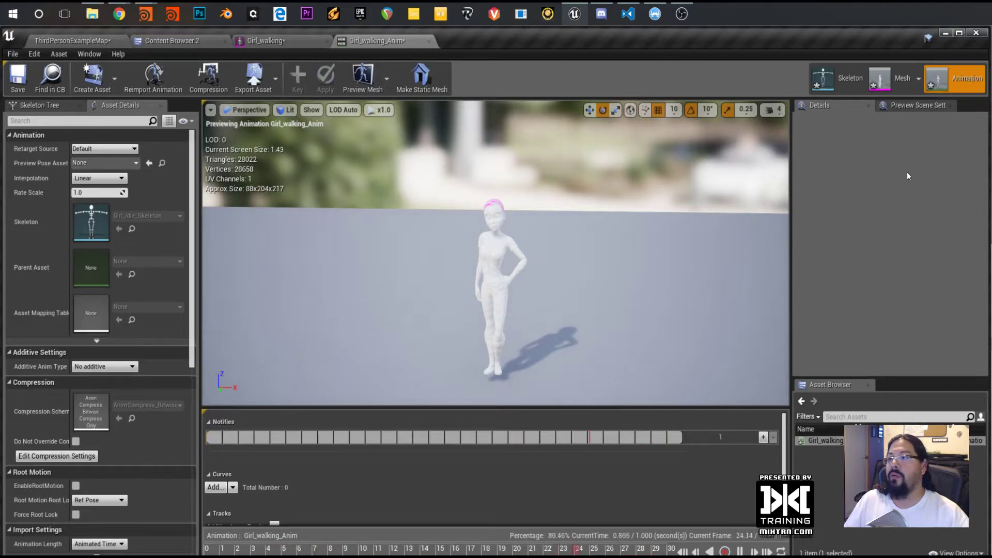
pyautogui.moveTo(583, 276); pyautogui.dragTo(553, 278)
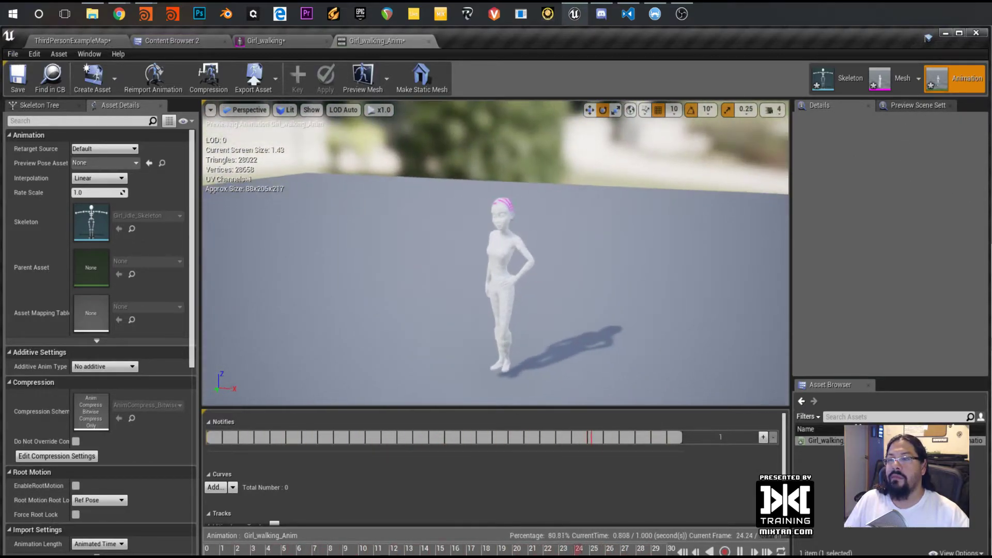
# Switch to Houdini and open the FBX export options for simplefemale_walking, keeping the network nodes in view
pyautogui.moveTo(145, 14)
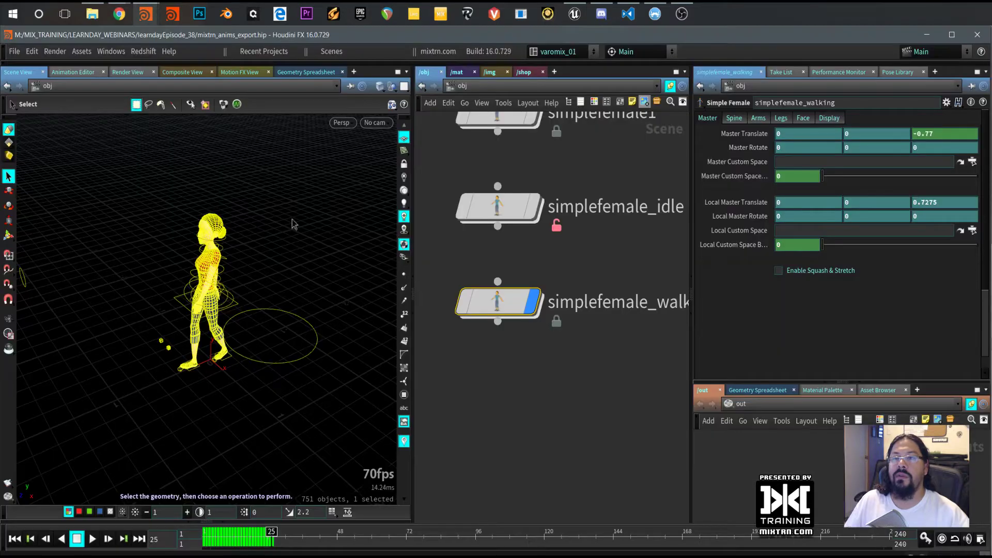
pyautogui.click(88, 67)
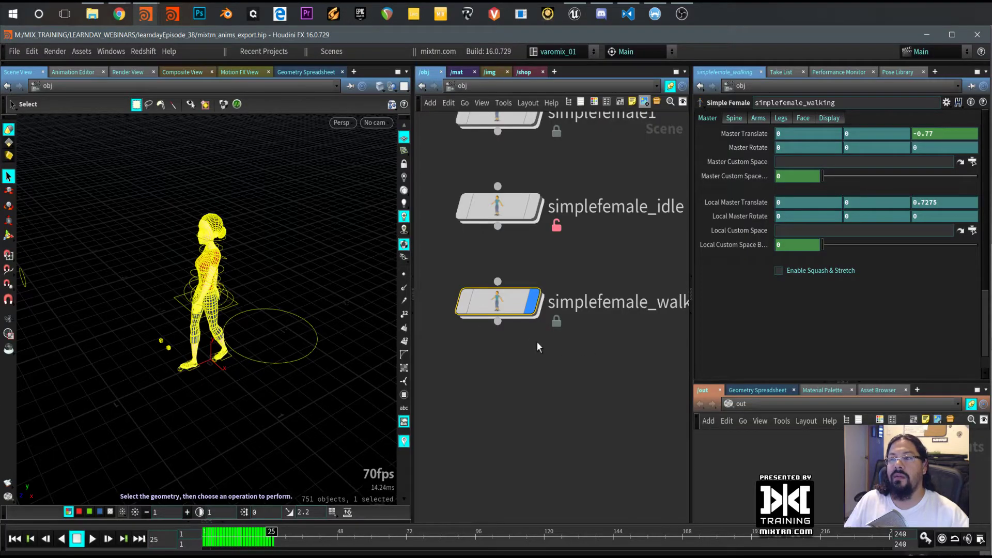
pyautogui.click(17, 52)
pyautogui.moveTo(20, 231)
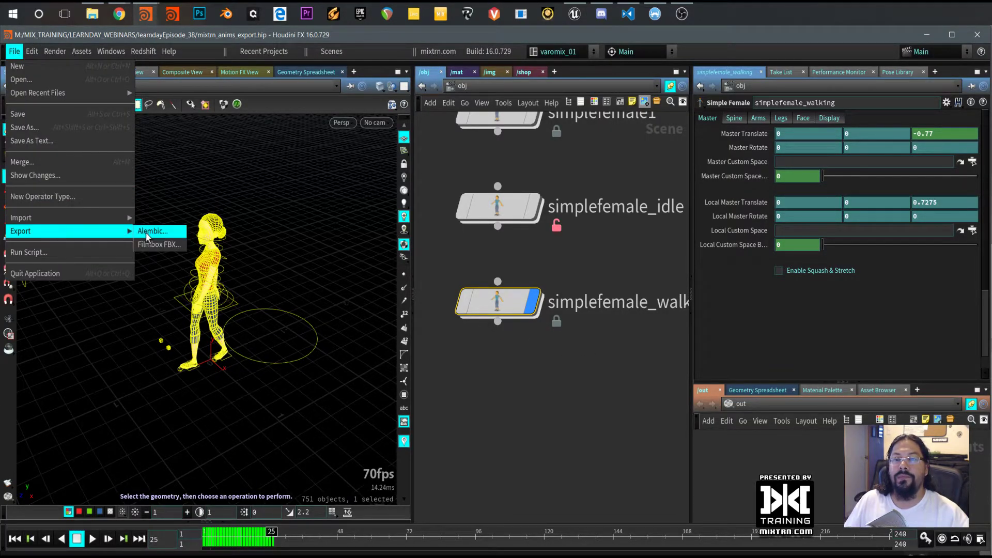
pyautogui.click(155, 231)
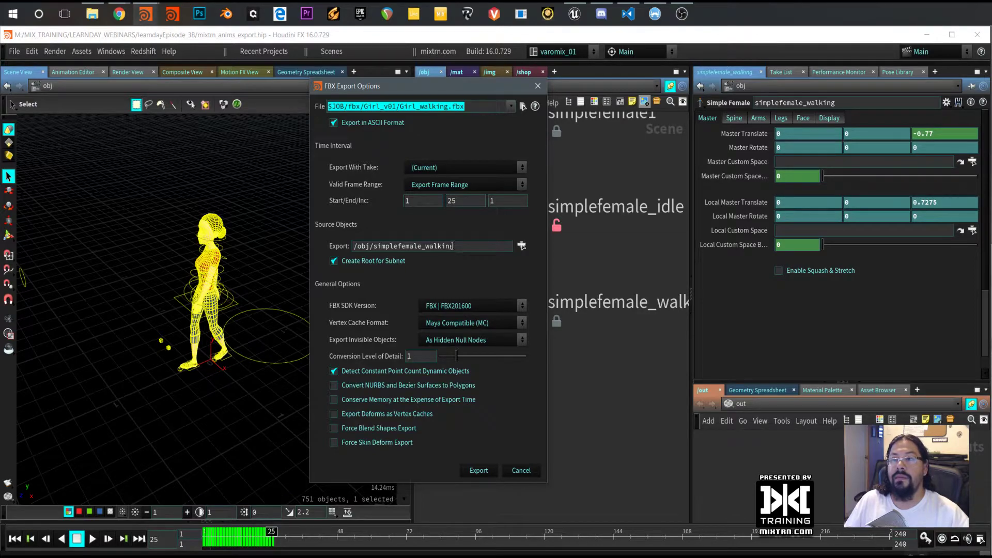
pyautogui.click(414, 246)
pyautogui.moveTo(462, 97); pyautogui.dragTo(224, 79)
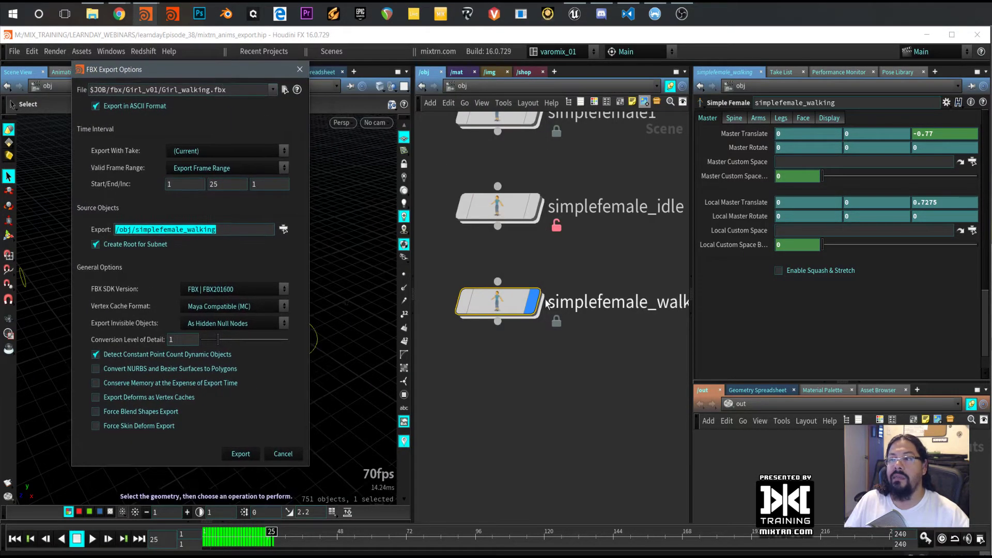
# Check the simplefemale_walking node against the export source and view the exported files in the Girl_v01 folder
pyautogui.click(497, 300)
pyautogui.hotkey('alt', 'Tab')
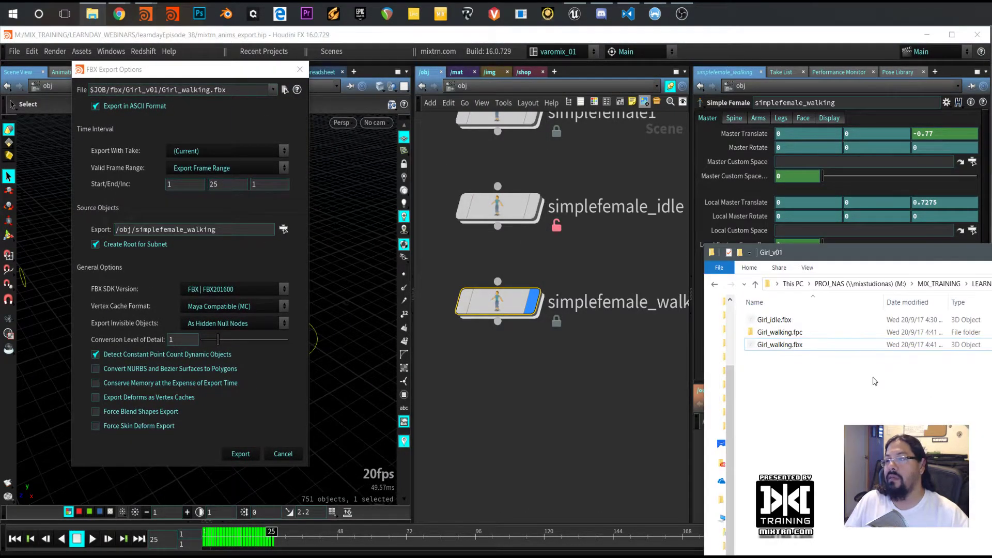
pyautogui.click(509, 345)
pyautogui.moveTo(452, 254)
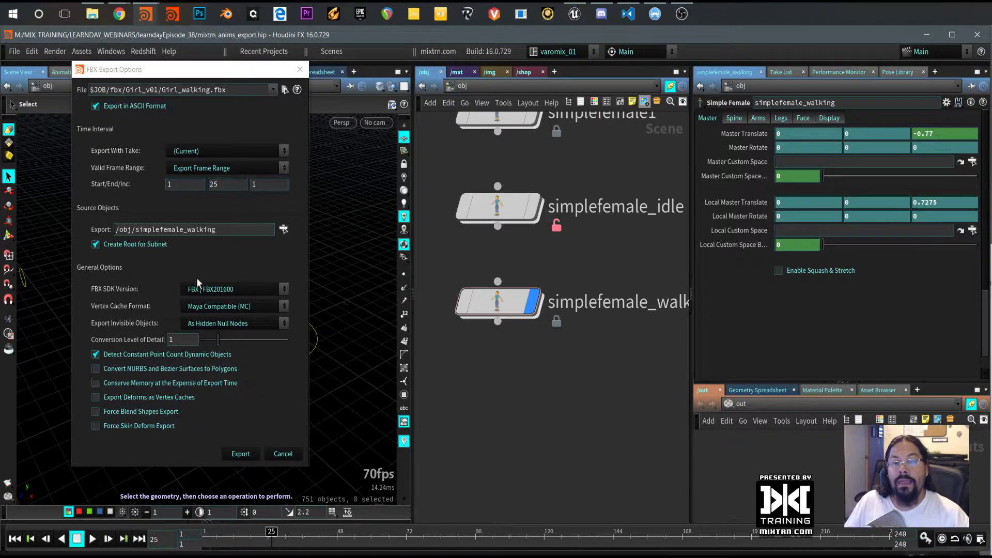
# Enable Force Skin Deform Export and Force Blend Shapes Export, and export simplefemale_walking over frames 1 to 25 as Girl_walking.fbx
pyautogui.click(97, 427)
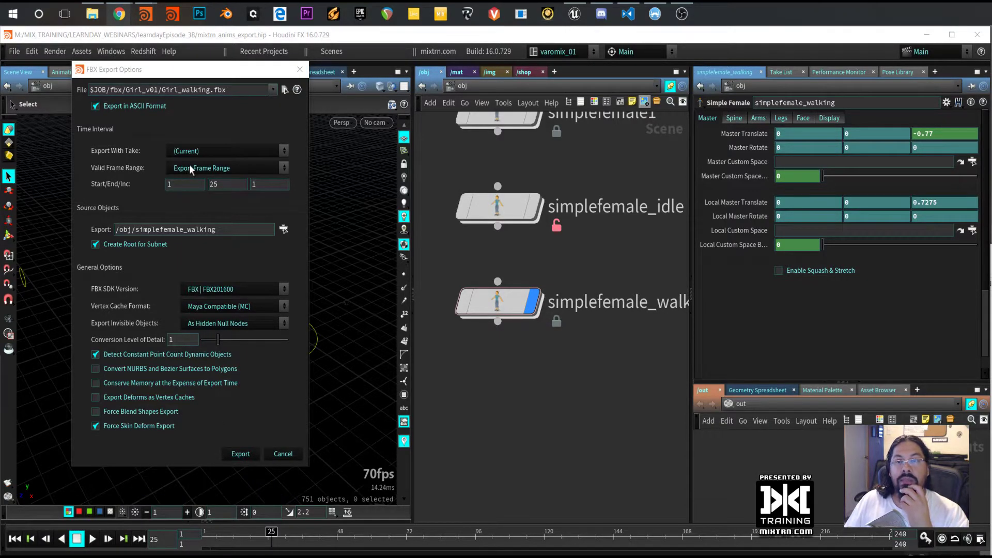
pyautogui.moveTo(208, 71); pyautogui.dragTo(270, 77)
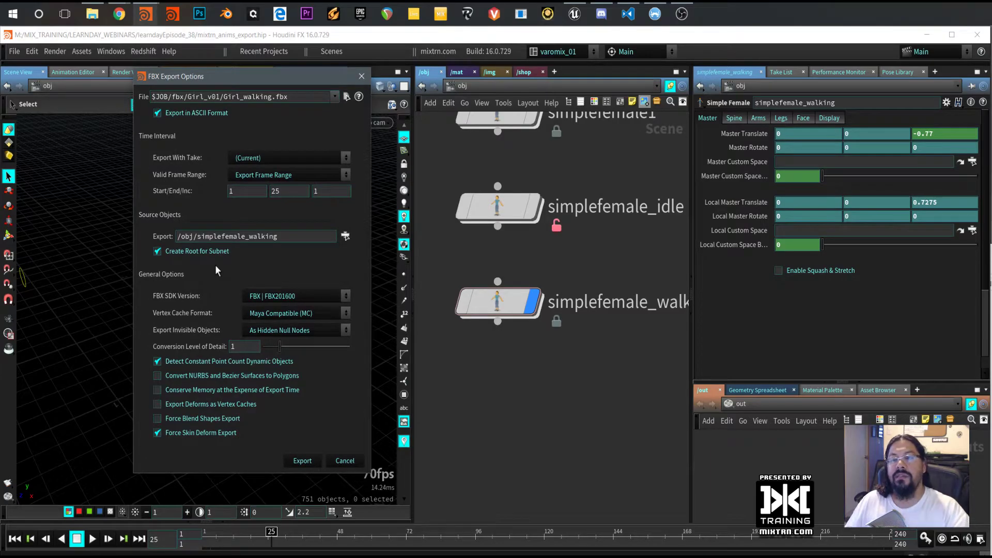
pyautogui.moveTo(261, 76); pyautogui.dragTo(436, 85)
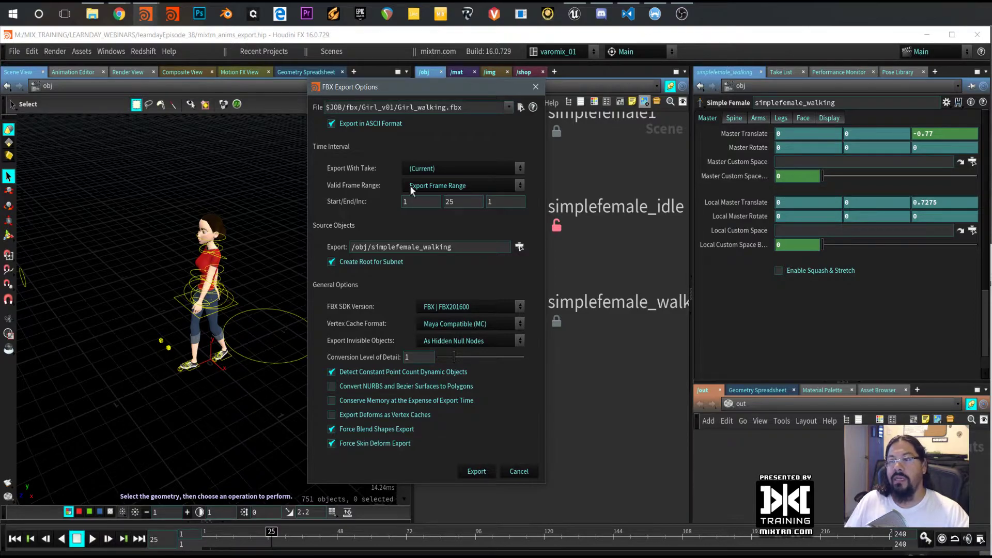
pyautogui.moveTo(445, 85); pyautogui.dragTo(253, 84)
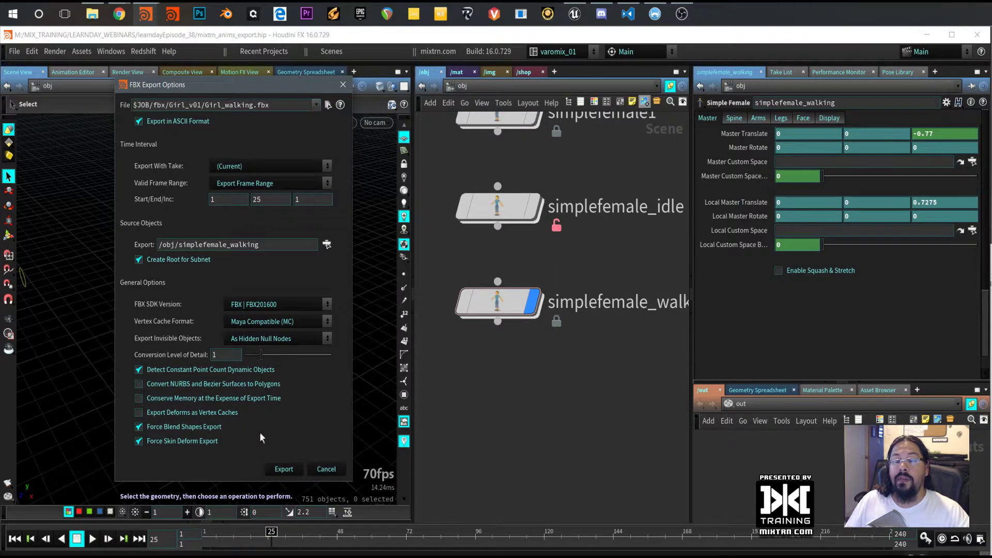
pyautogui.click(285, 470)
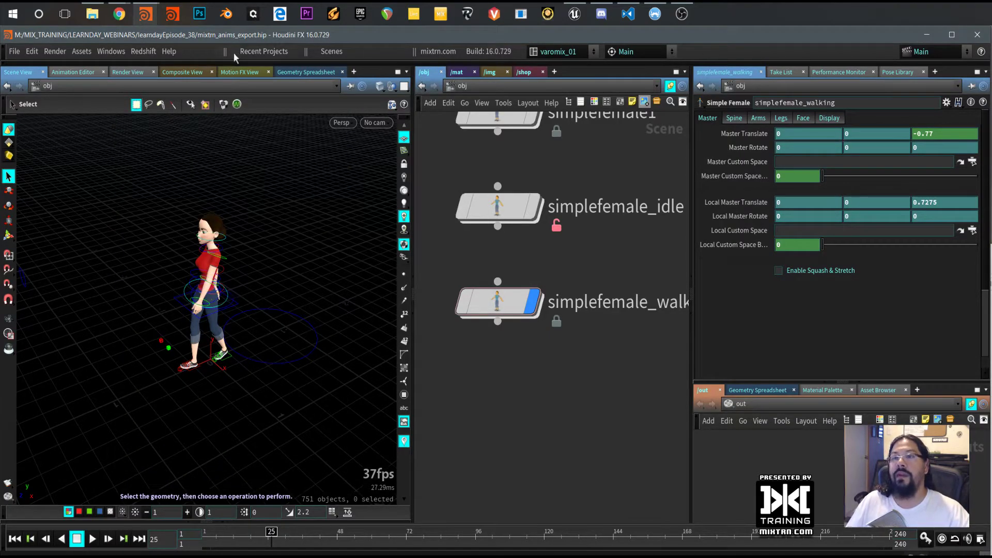
# Switch to Unreal Engine, close the Girl_walking editors, and force delete Girl_walking and Girl_walking_Anim from the animations folder
pyautogui.click(573, 14)
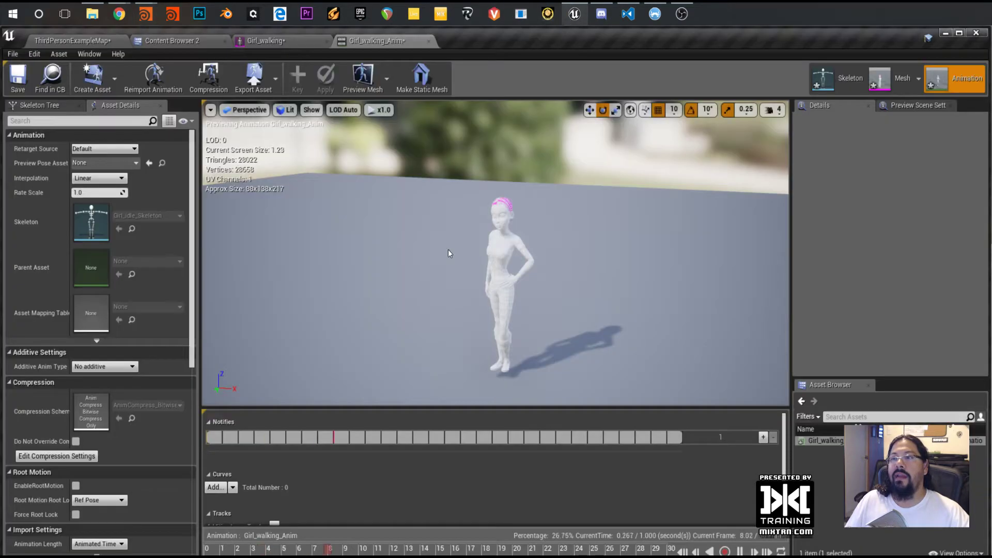
pyautogui.click(429, 41)
pyautogui.click(328, 41)
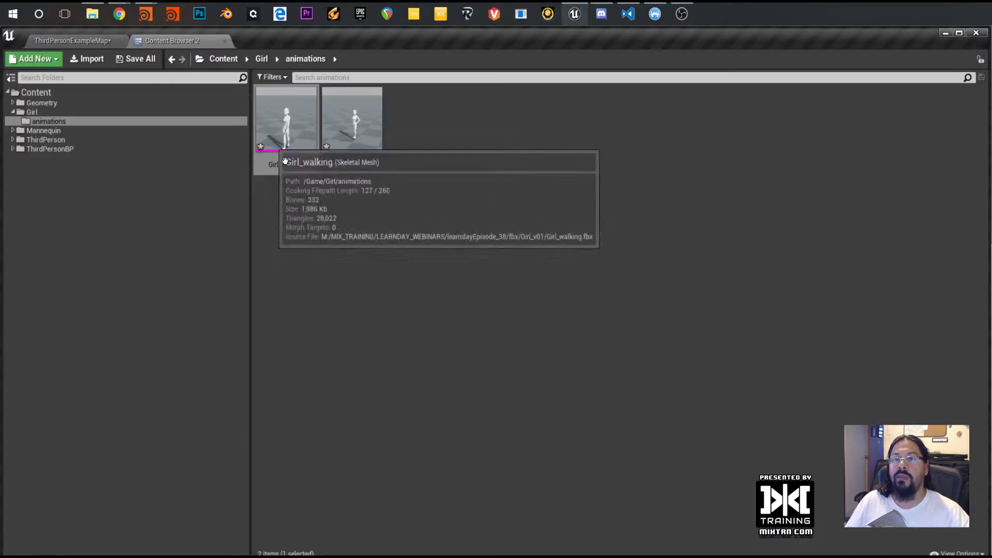
pyautogui.keyDown('ctrl'); pyautogui.click(352, 132); pyautogui.keyUp('ctrl')
pyautogui.press('Delete')
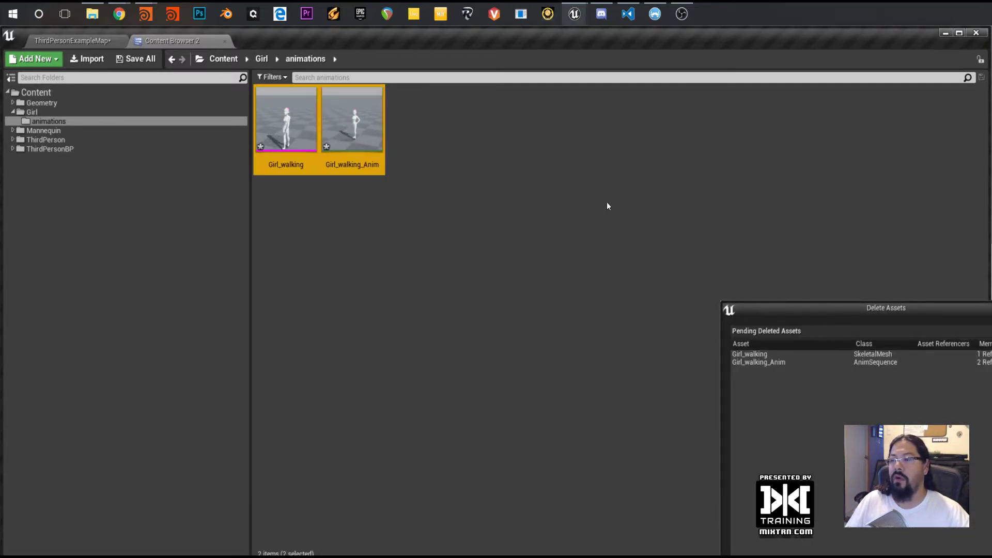
pyautogui.moveTo(808, 315); pyautogui.dragTo(420, 167)
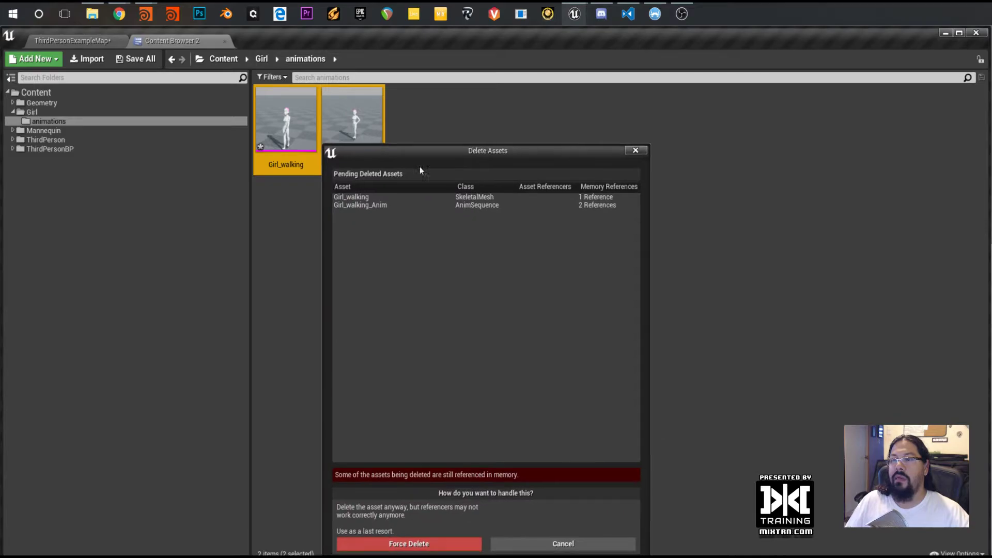
pyautogui.click(444, 544)
# Start importing the new Girl_walking.fbx from the Girl_v01 folder into animations, with Girl_idle_Skeleton as its skeleton
pyautogui.hotkey('alt', 'Tab')
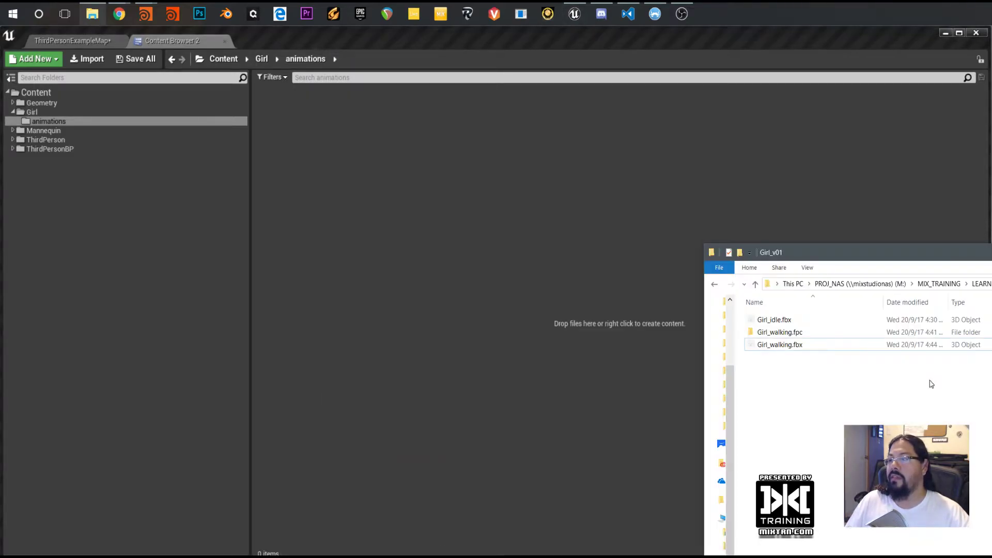
pyautogui.moveTo(781, 345); pyautogui.dragTo(463, 262)
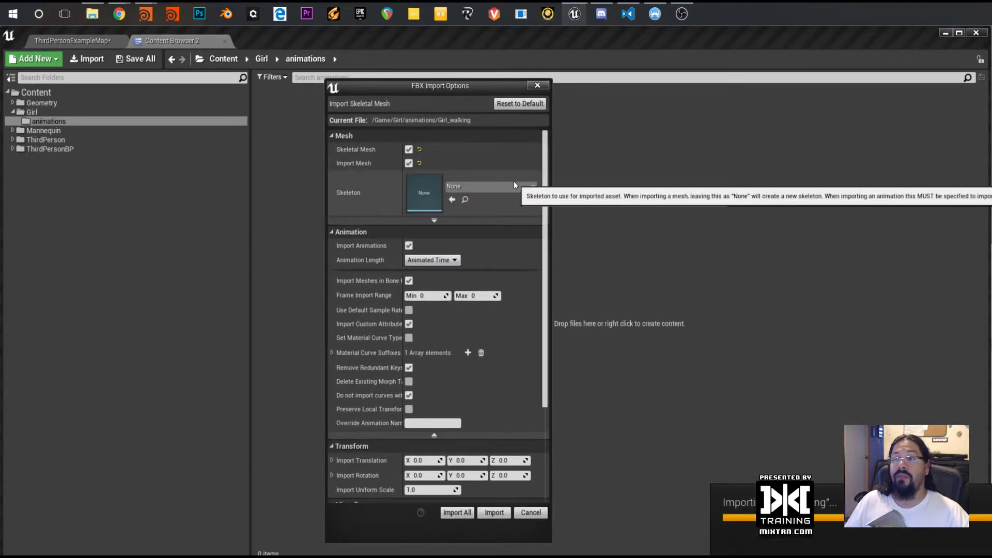
pyautogui.click(511, 184)
pyautogui.click(490, 277)
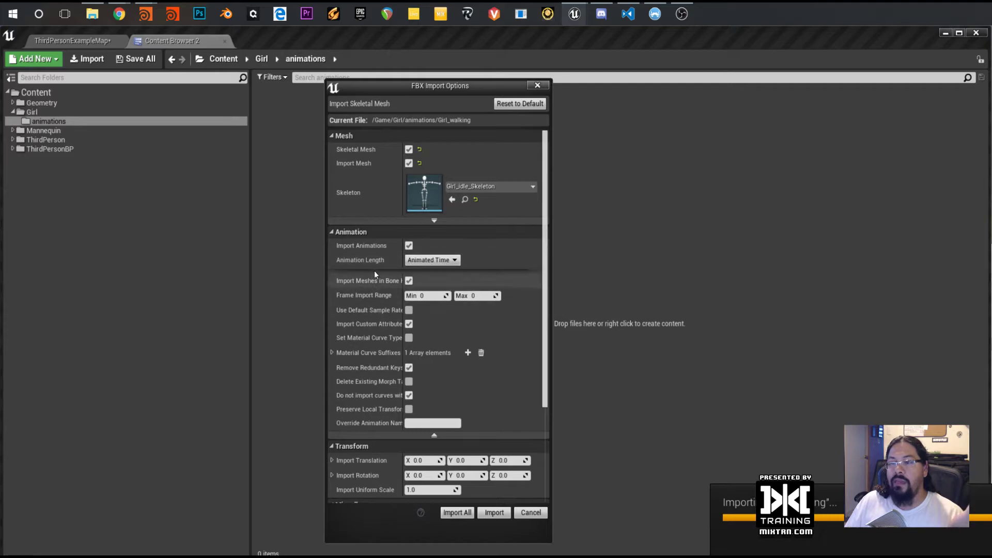
# Set the import uniform scale to 100, import all, and agree to regenerate the skeleton for all meshes
pyautogui.click(434, 435)
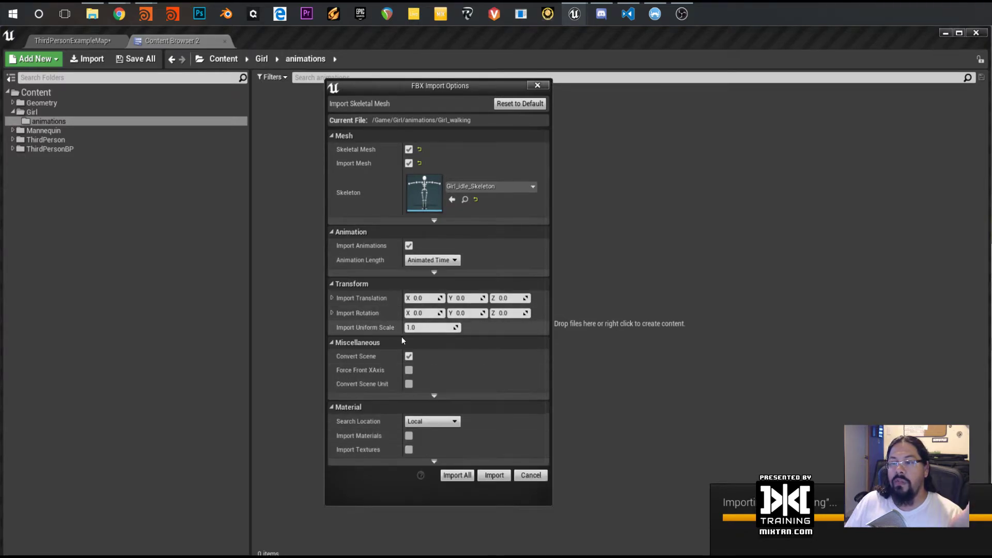
pyautogui.click(424, 328)
pyautogui.write('100')
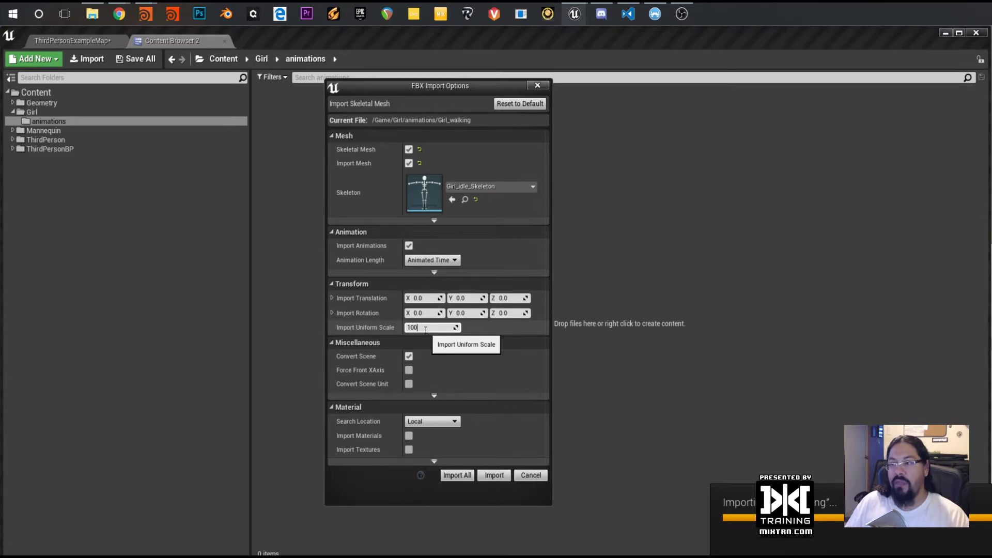
pyautogui.click(463, 478)
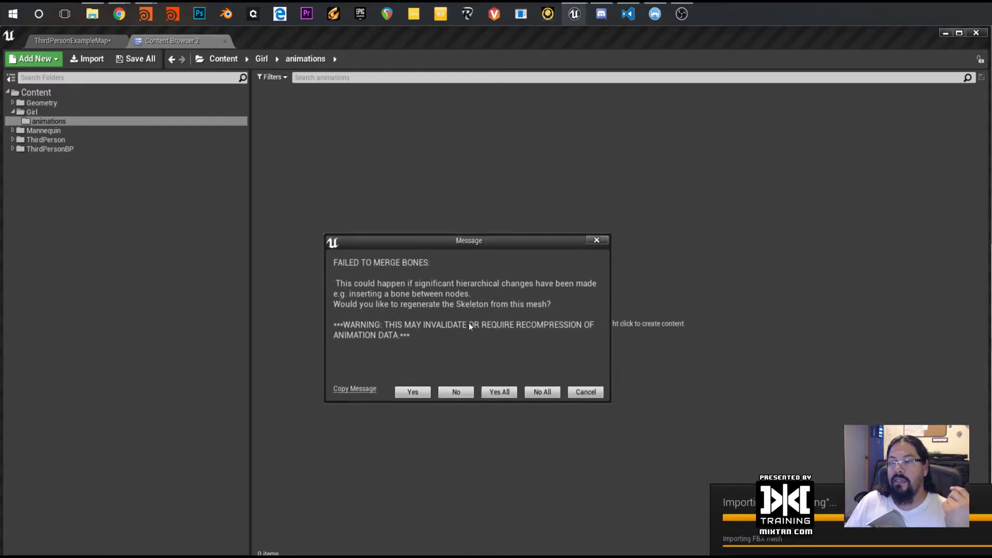
pyautogui.click(494, 393)
pyautogui.click(965, 548)
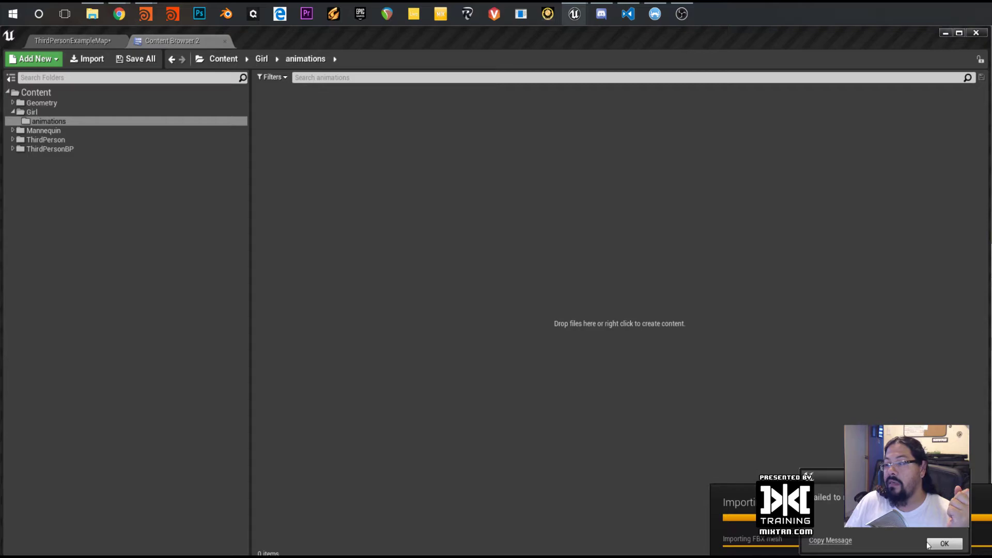
pyautogui.click(929, 543)
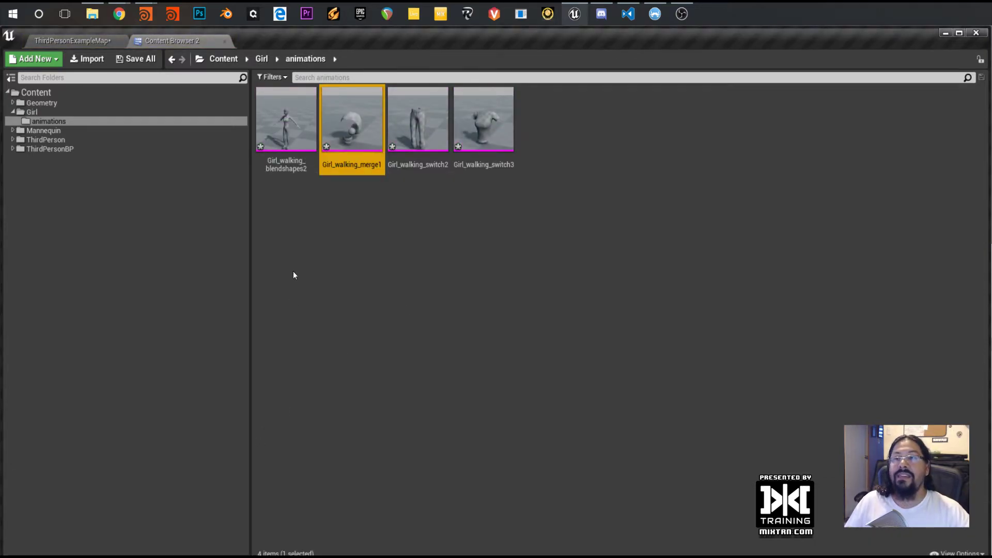
# Open the Girl_walking_blendshapes2 mesh, accept regenerating its skeleton, and close its editor
pyautogui.click(348, 253)
pyautogui.doubleClick(285, 129)
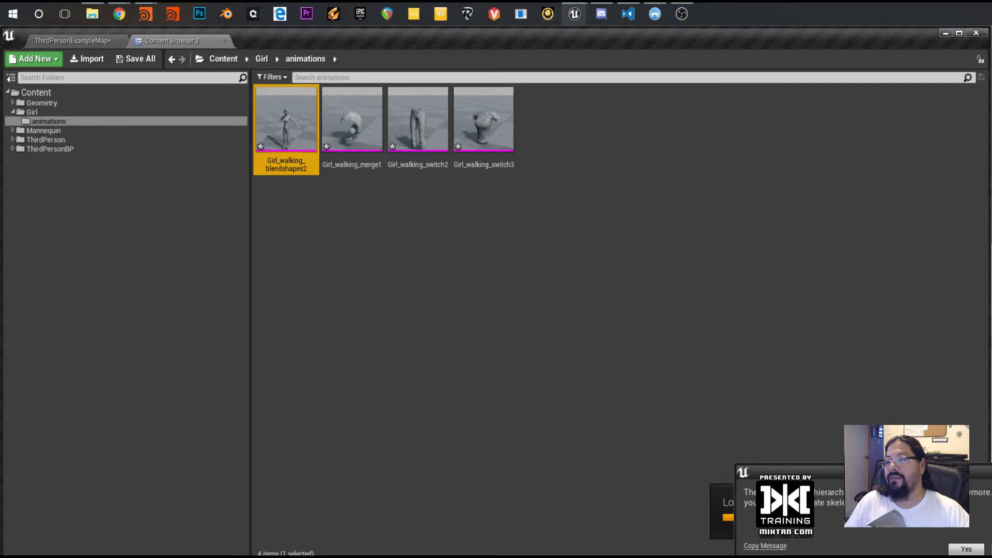
pyautogui.click(967, 550)
pyautogui.click(990, 225)
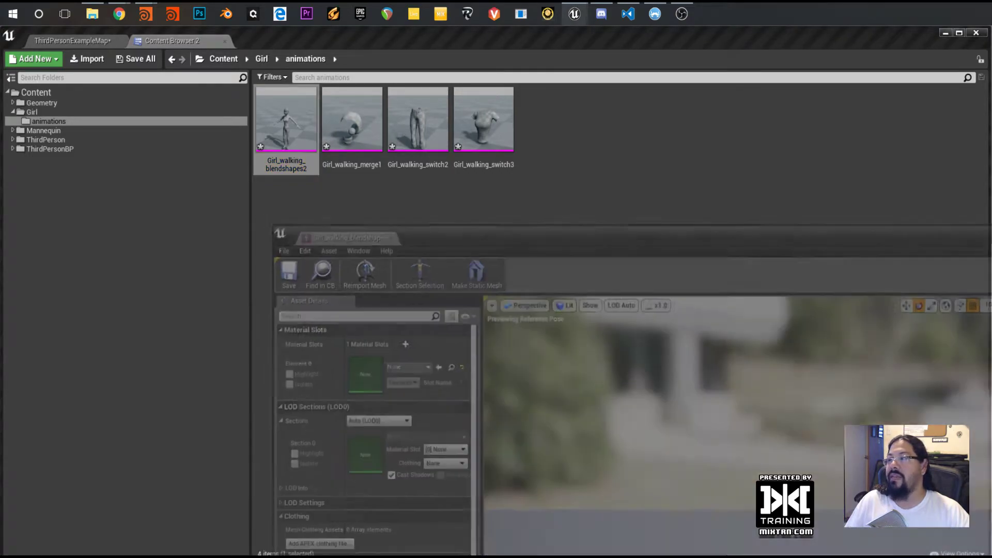
# Delete all four imported Girl_walking meshes, from blendshapes2 through switch3, from the animations folder
pyautogui.click(486, 117)
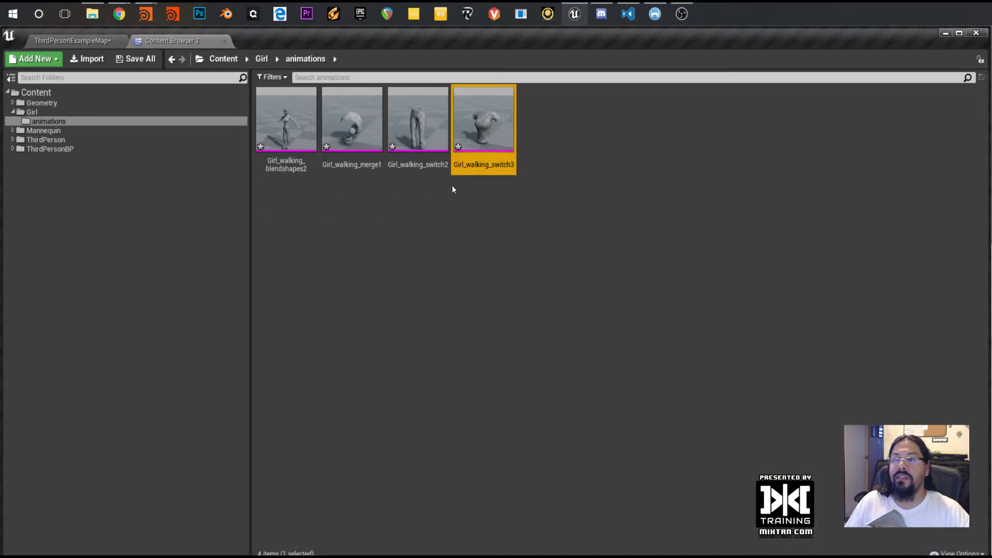
pyautogui.keyDown('shift'); pyautogui.click(289, 155); pyautogui.keyUp('shift')
pyautogui.press('Delete')
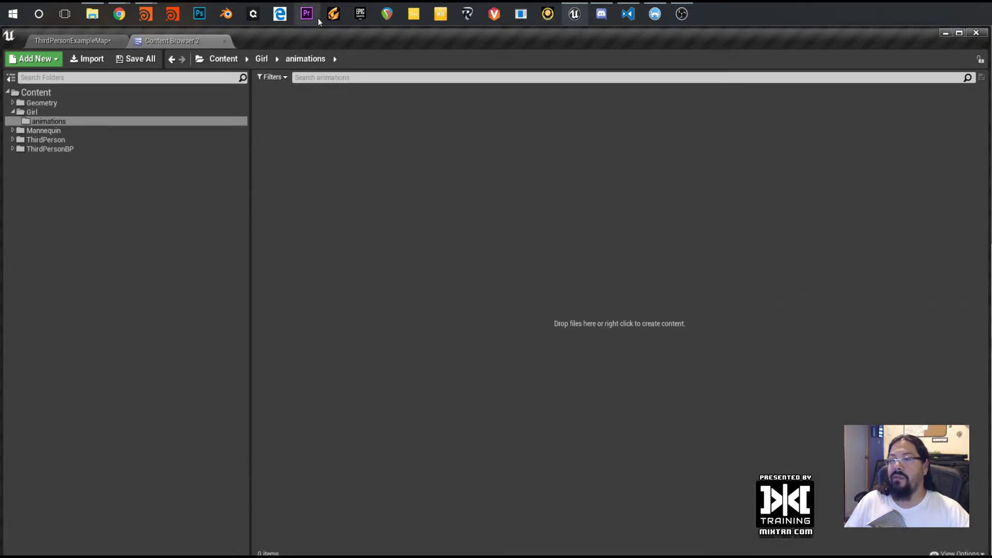
# Switch to Houdini, re-export simplefemale_walking to Girl_walking.fbx with Force Blend Shapes Export disabled, and close the extra Houdini window
pyautogui.moveTo(145, 14)
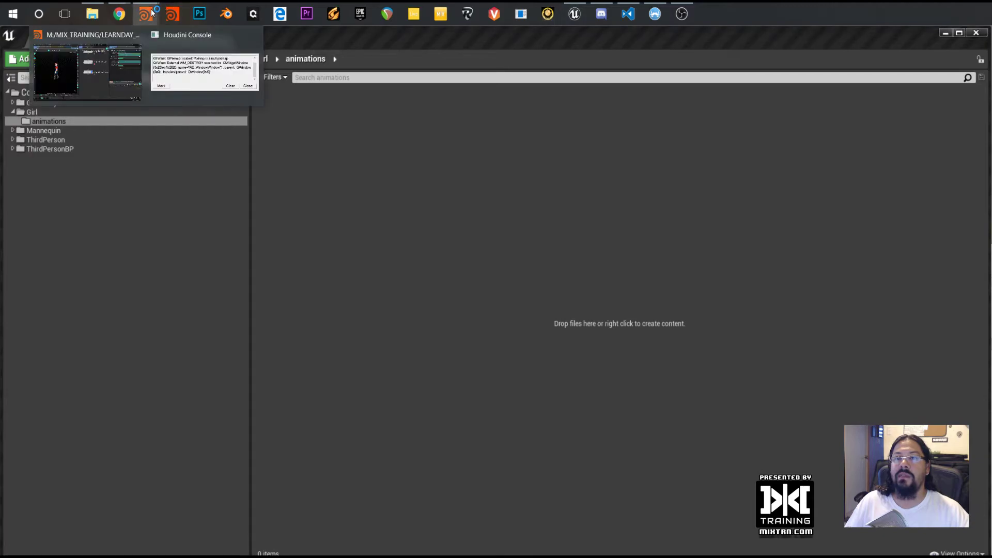
pyautogui.click(88, 66)
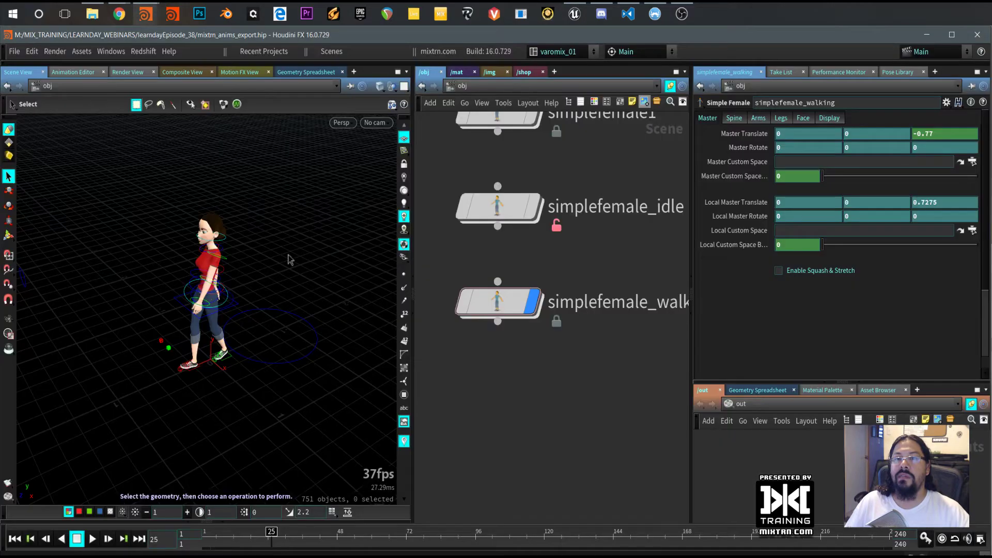
pyautogui.click(14, 51)
pyautogui.moveTo(50, 237)
pyautogui.click(159, 245)
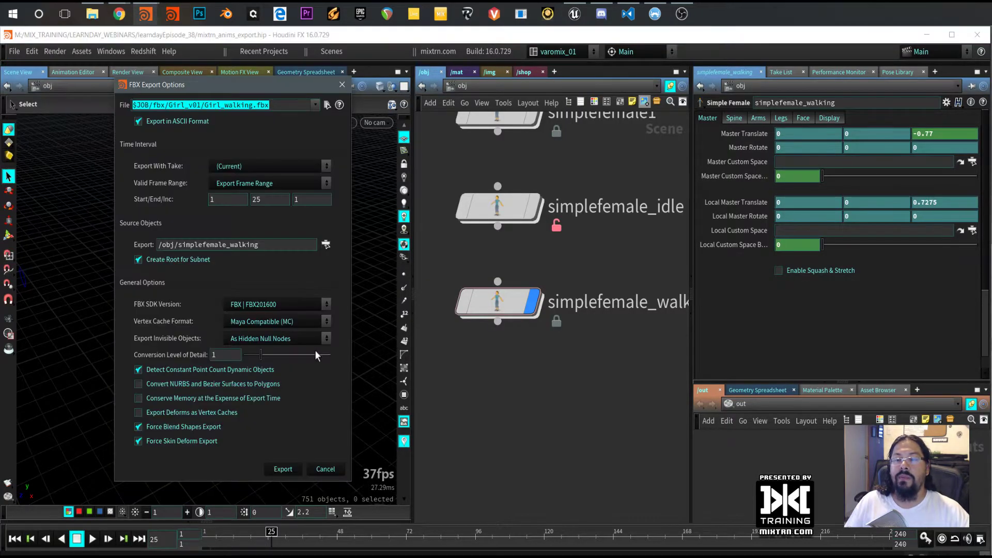
pyautogui.click(171, 432)
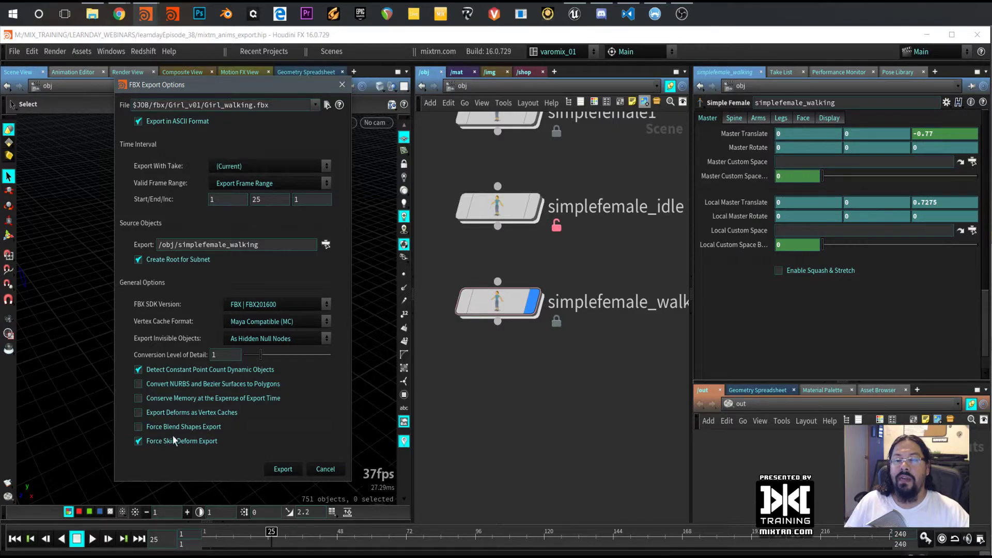
pyautogui.click(288, 467)
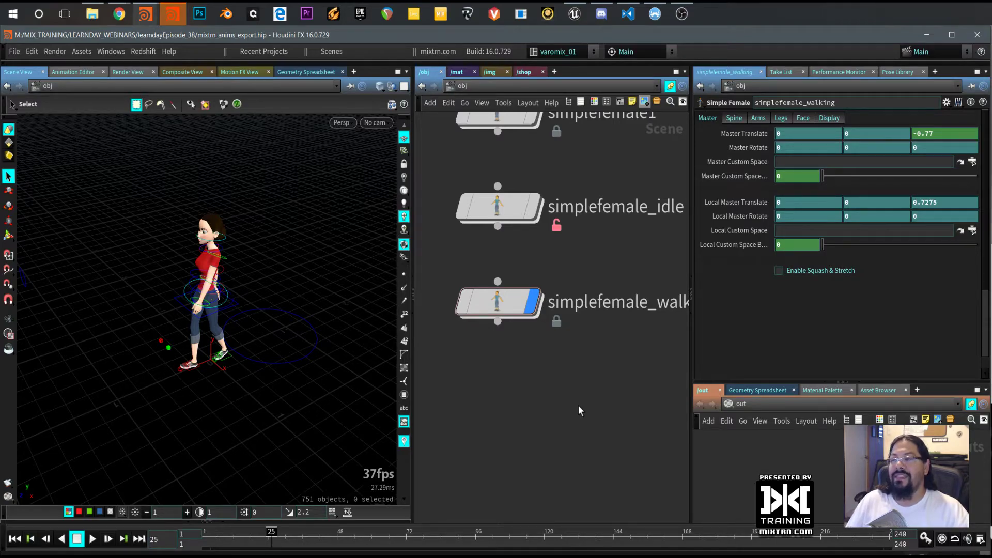
pyautogui.rightClick(174, 16)
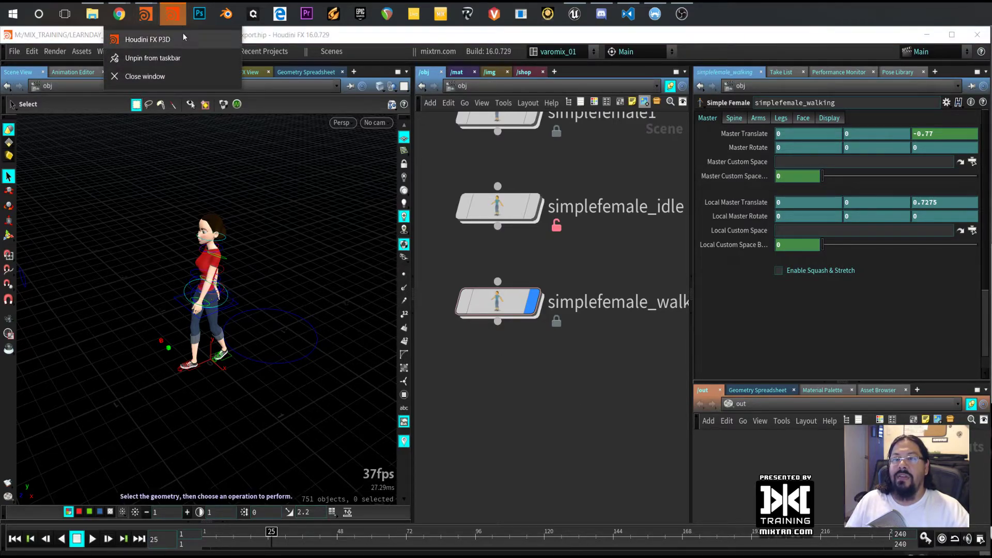
pyautogui.click(171, 77)
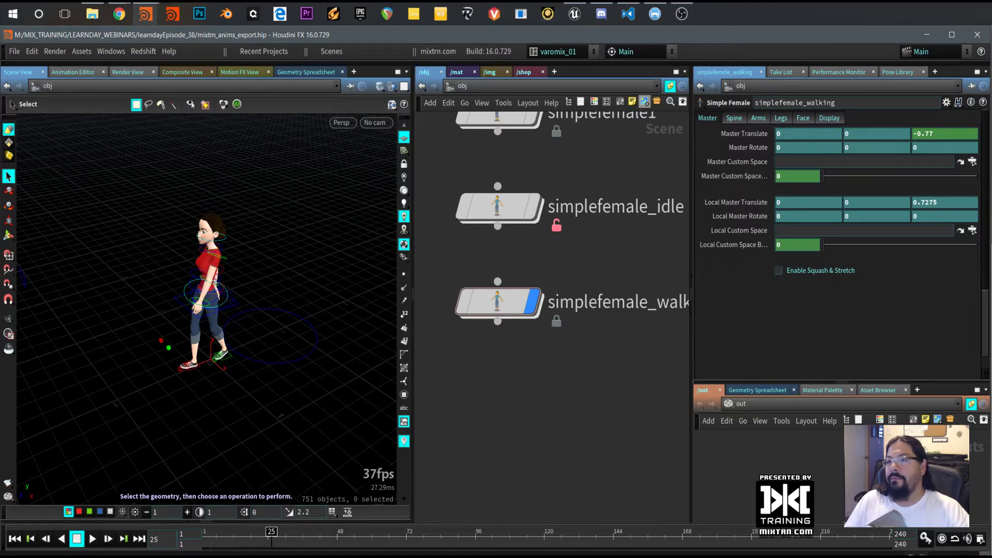
# Start importing Girl_walking.fbx from the Girl_v01 folder into Unreal's animations folder, choosing Girl_idle_Skeleton as its skeleton
pyautogui.hotkey('alt', 'Tab')
pyautogui.moveTo(775, 252); pyautogui.dragTo(952, 376)
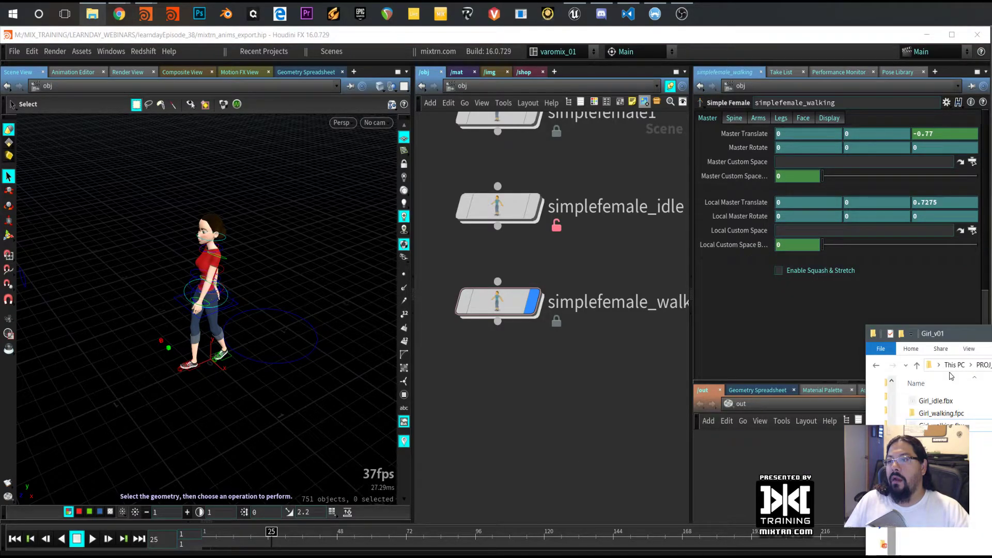
pyautogui.click(575, 15)
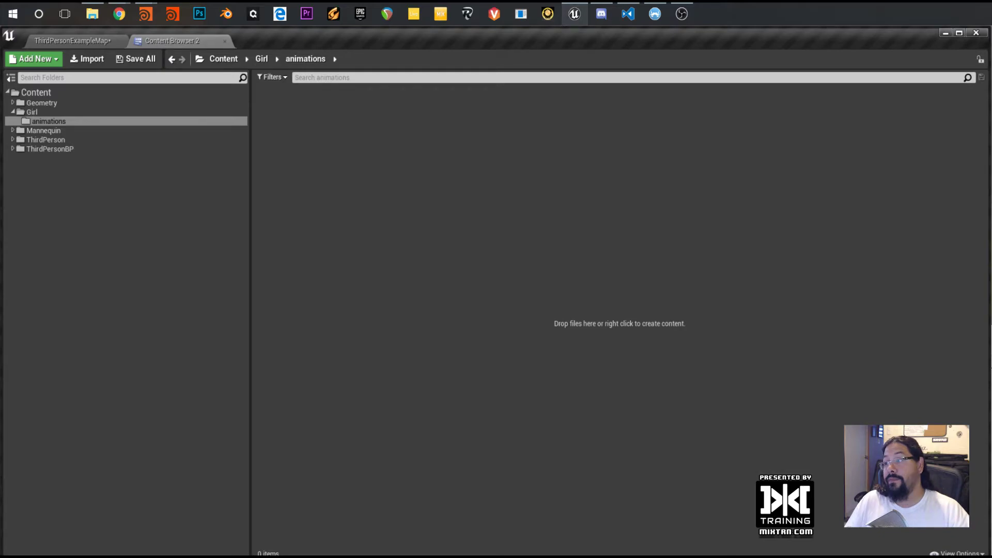
pyautogui.hotkey('alt', 'Tab')
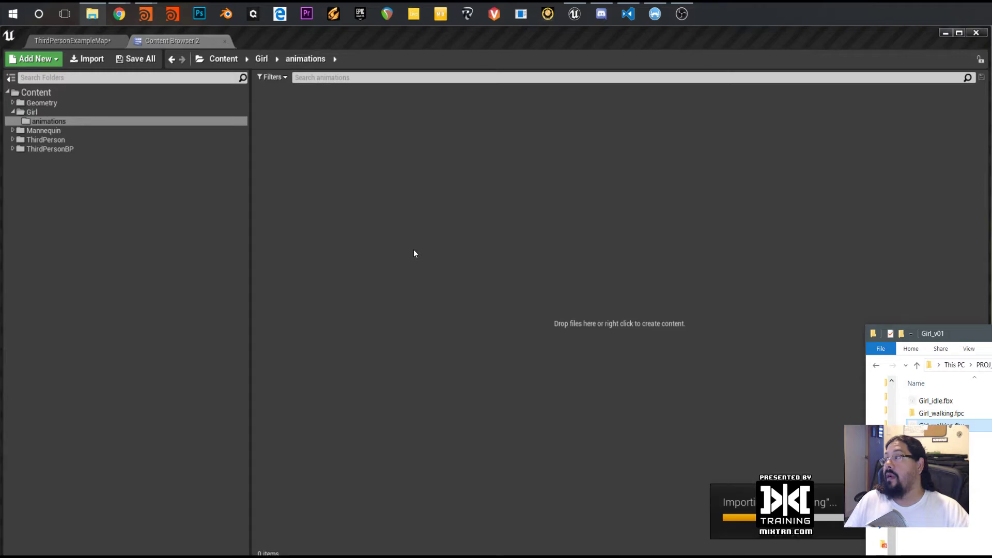
pyautogui.moveTo(823, 306); pyautogui.dragTo(337, 126)
pyautogui.click(417, 221)
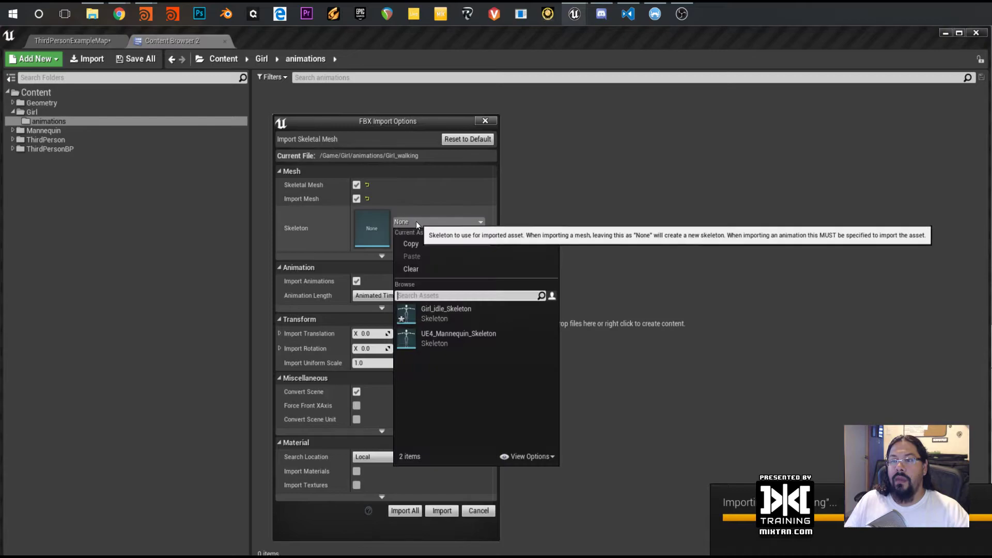
pyautogui.click(450, 310)
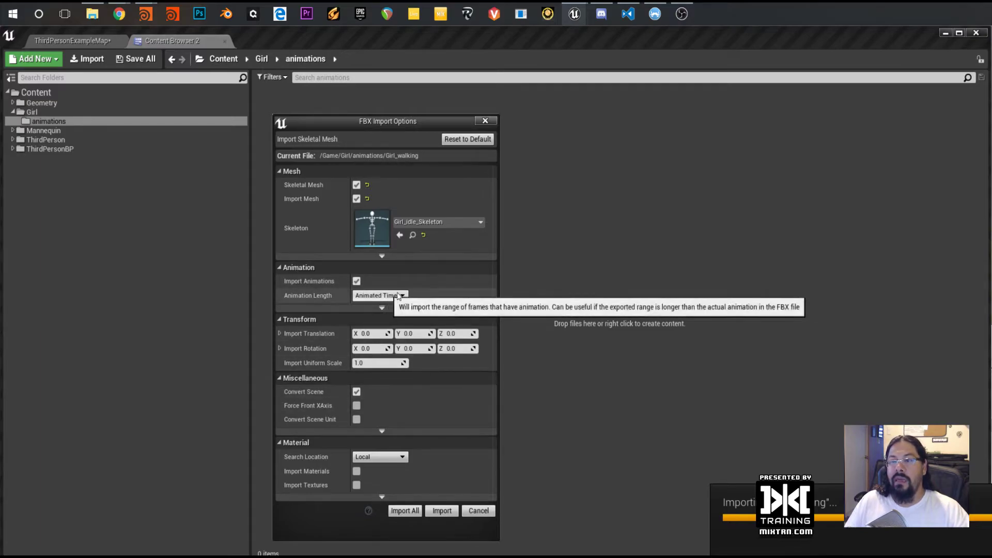
# Set the import uniform scale to 100, import all, and accept regenerating the skeleton and merging bones for all meshes
pyautogui.click(370, 363)
pyautogui.write('10')
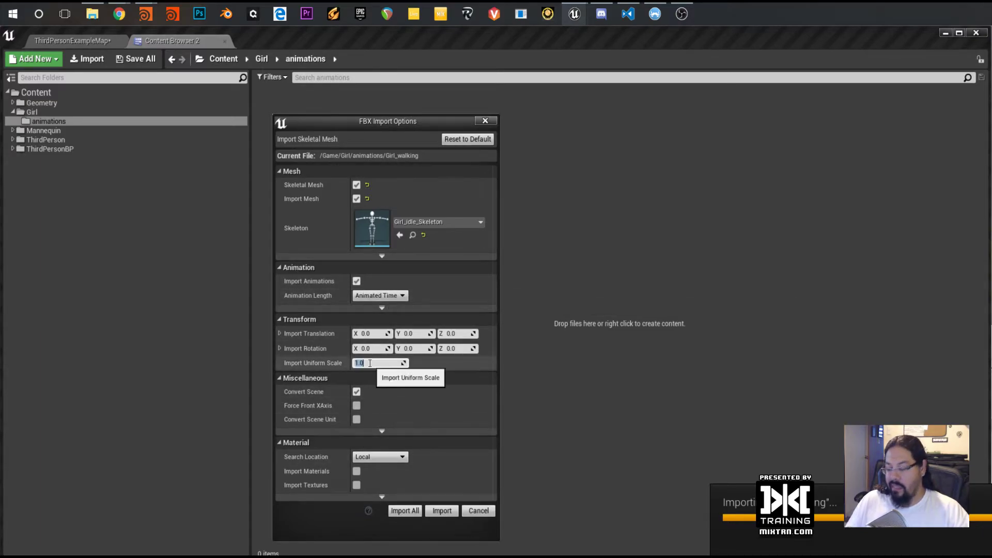
pyautogui.write('0')
pyautogui.press('Return')
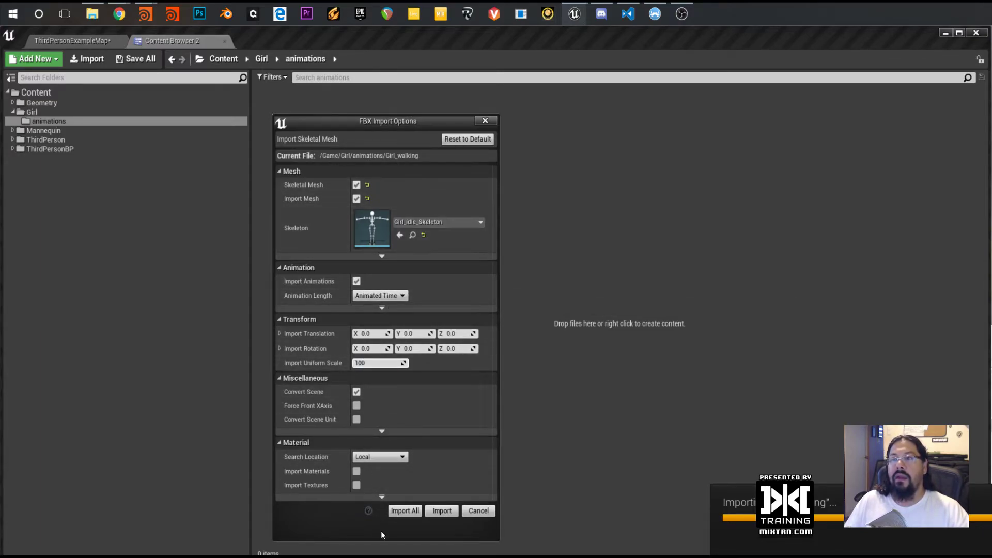
pyautogui.click(407, 516)
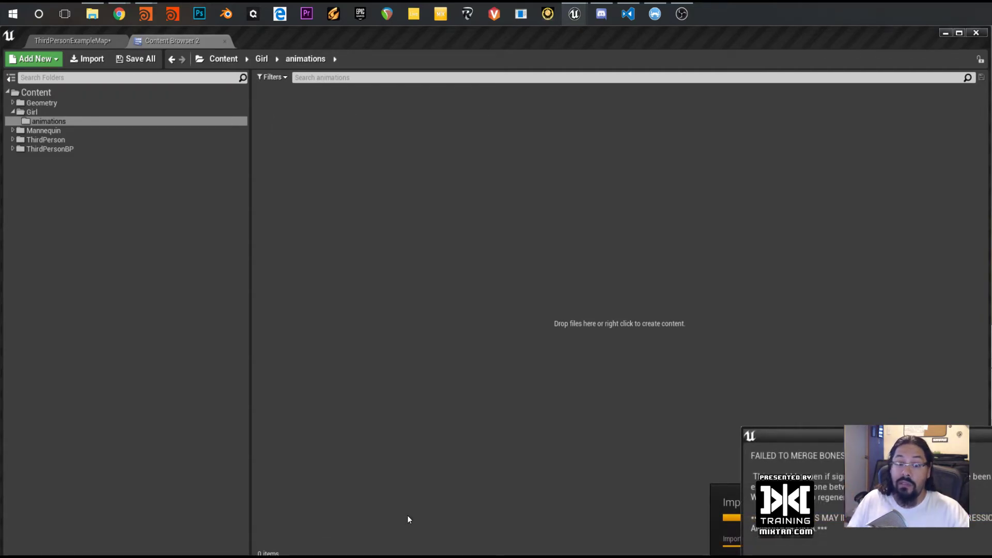
pyautogui.moveTo(832, 438); pyautogui.dragTo(413, 292)
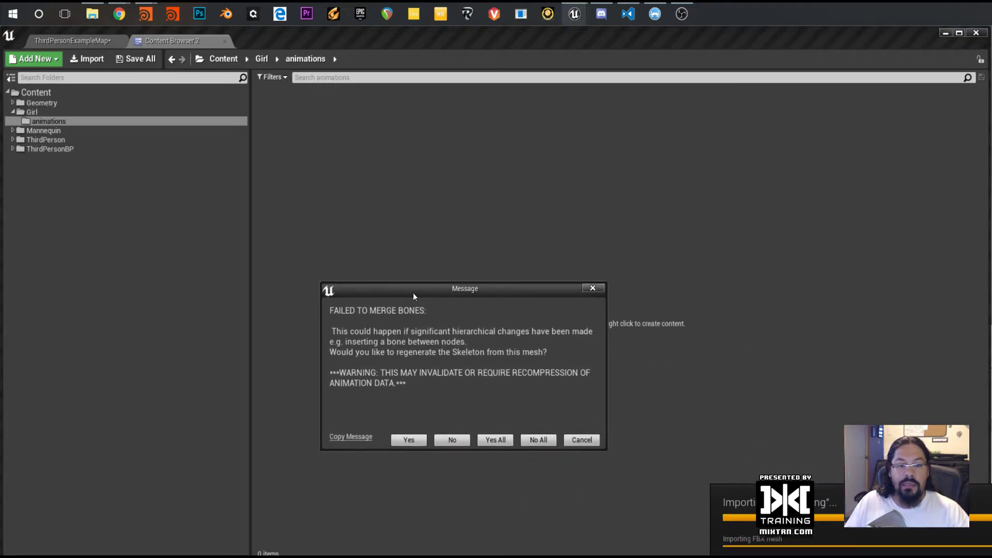
pyautogui.click(495, 439)
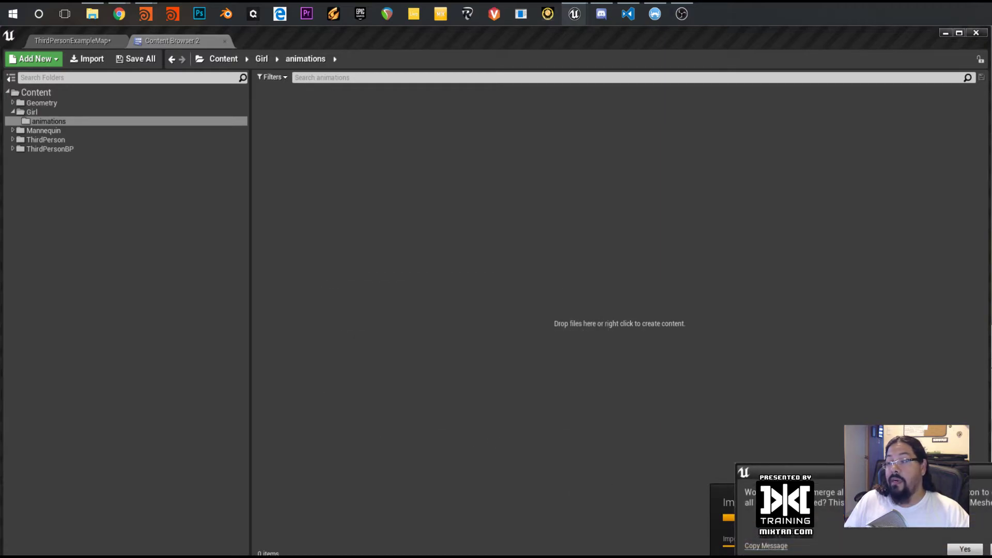
pyautogui.click(965, 549)
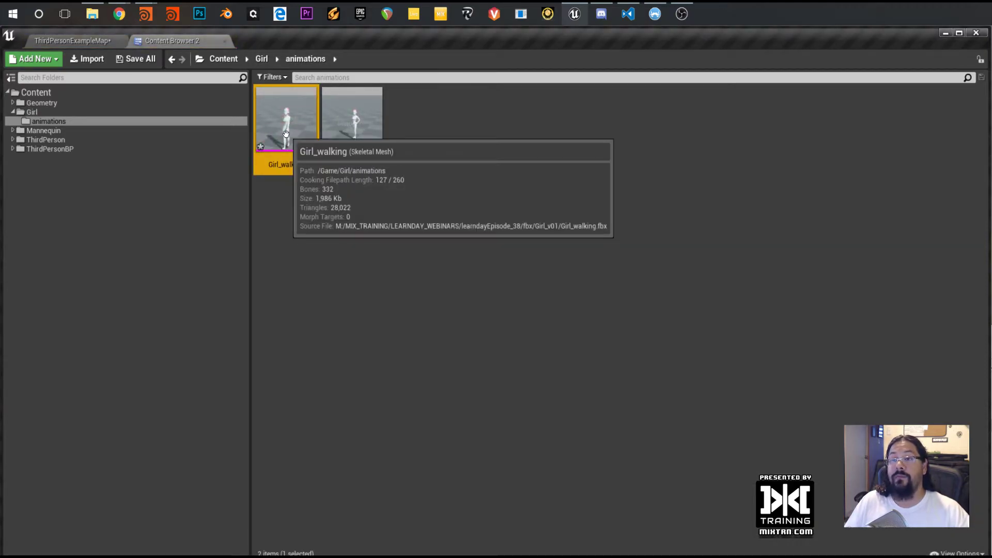
# Open the Girl_walking mesh and its animation, dock the animation editor with the others, and check the playback
pyautogui.doubleClick(285, 126)
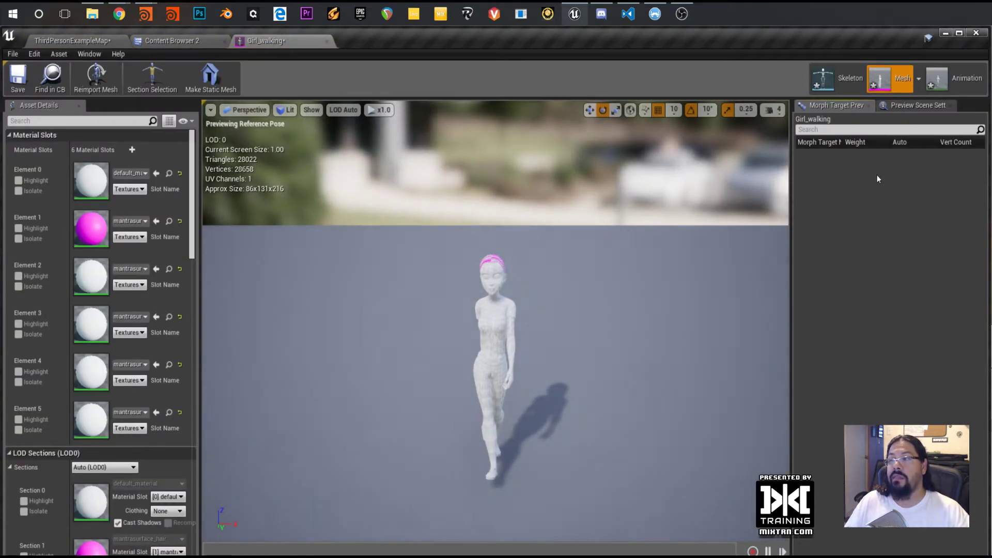
pyautogui.click(944, 88)
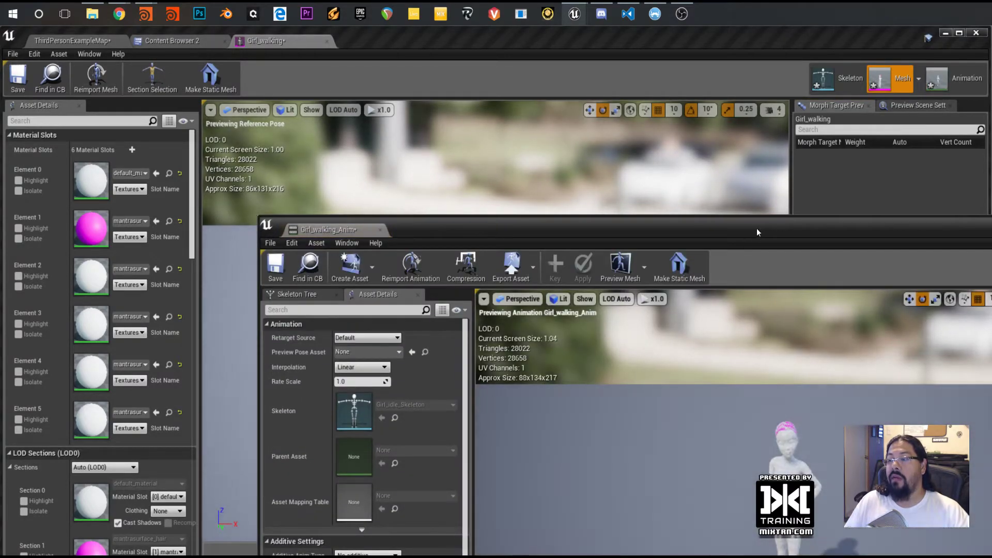
pyautogui.click(347, 243)
pyautogui.moveTo(323, 248)
pyautogui.moveTo(329, 229); pyautogui.dragTo(368, 42)
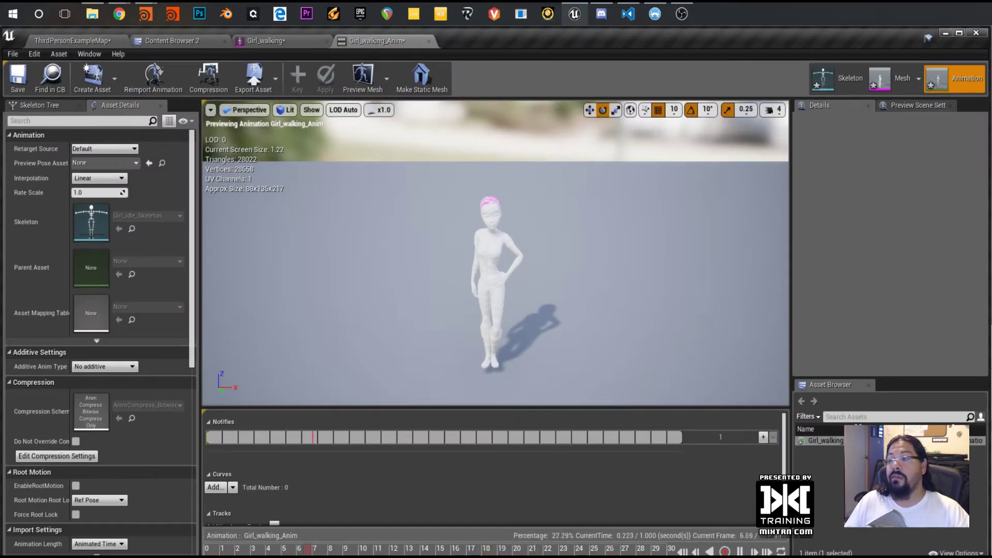
pyautogui.press('space')
pyautogui.moveTo(506, 308); pyautogui.dragTo(532, 300)
pyautogui.press('space')
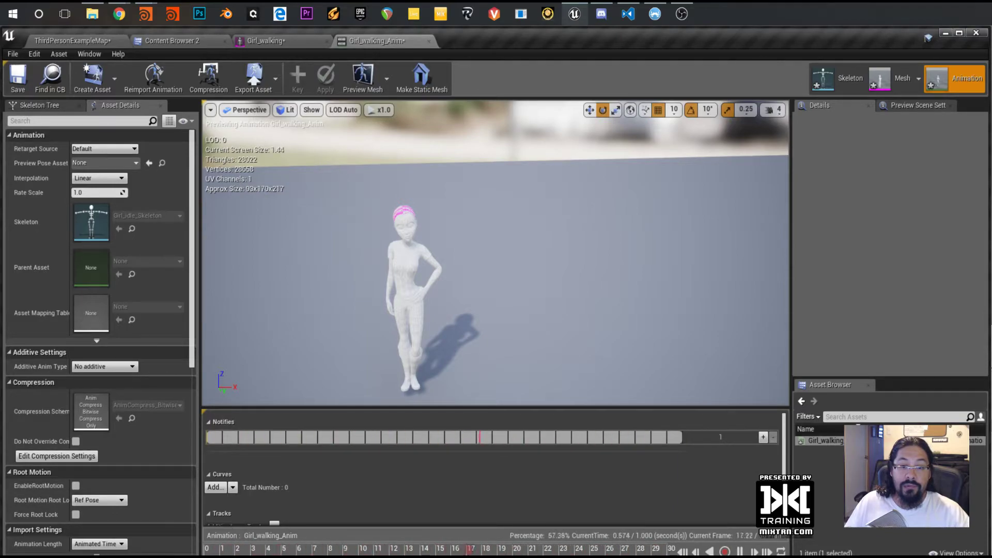
# Switch to Houdini and re-export Girl_walking.fbx with the FBX SDK version set to FBX201400
pyautogui.hotkey('alt', 'Tab')
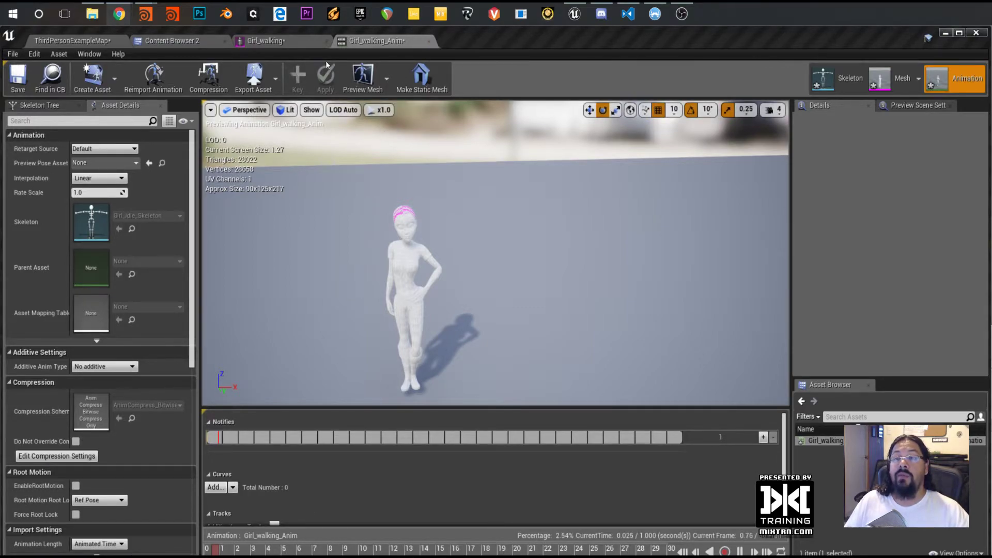
pyautogui.click(147, 20)
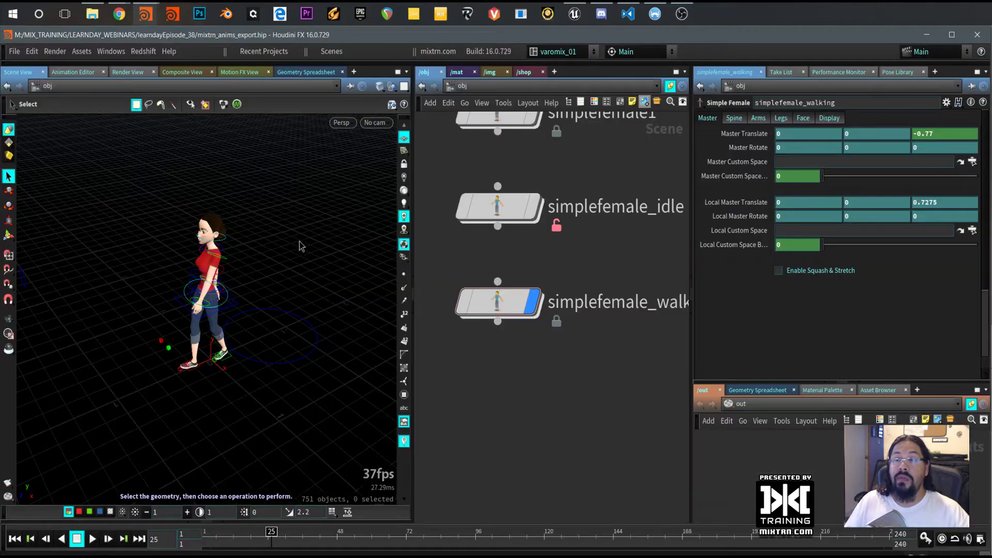
pyautogui.click(14, 51)
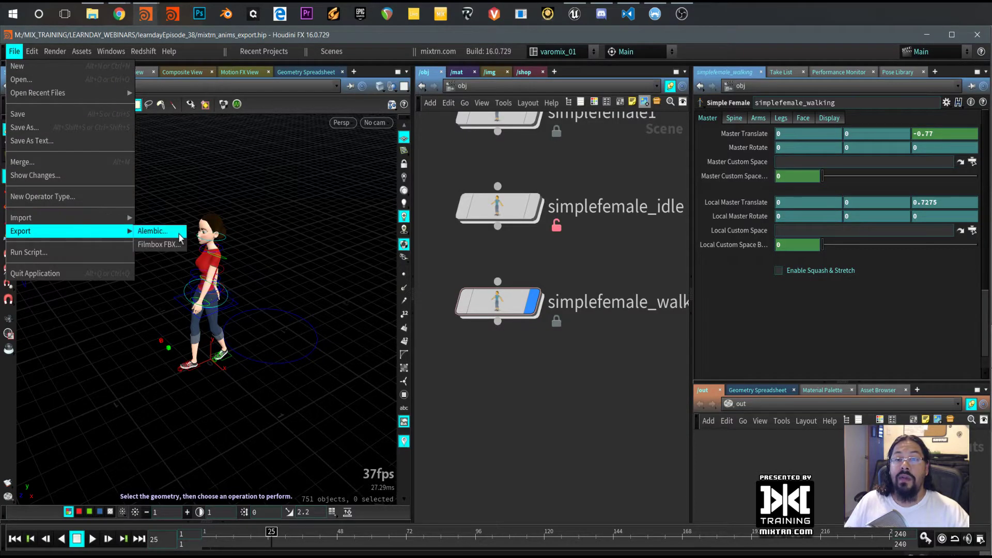
pyautogui.click(174, 252)
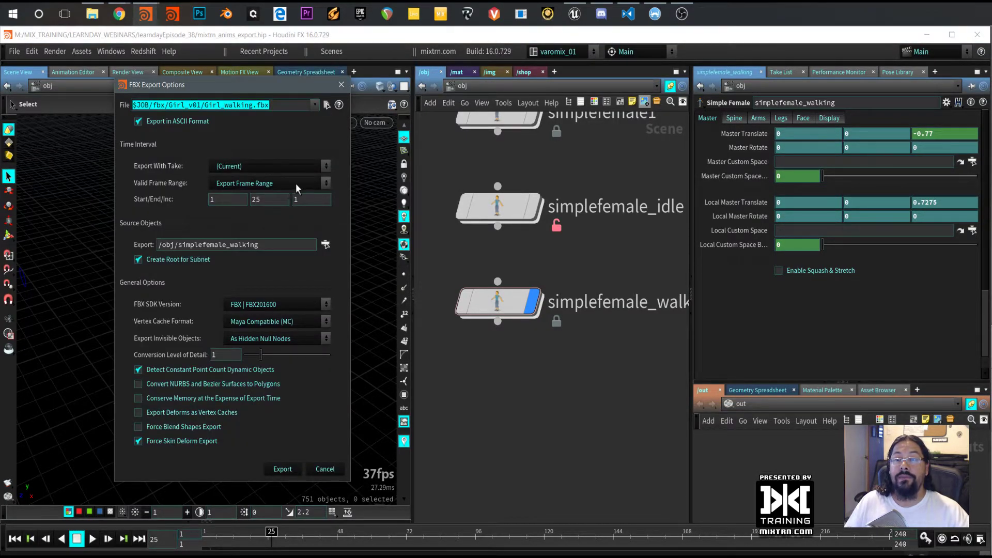
pyautogui.click(261, 303)
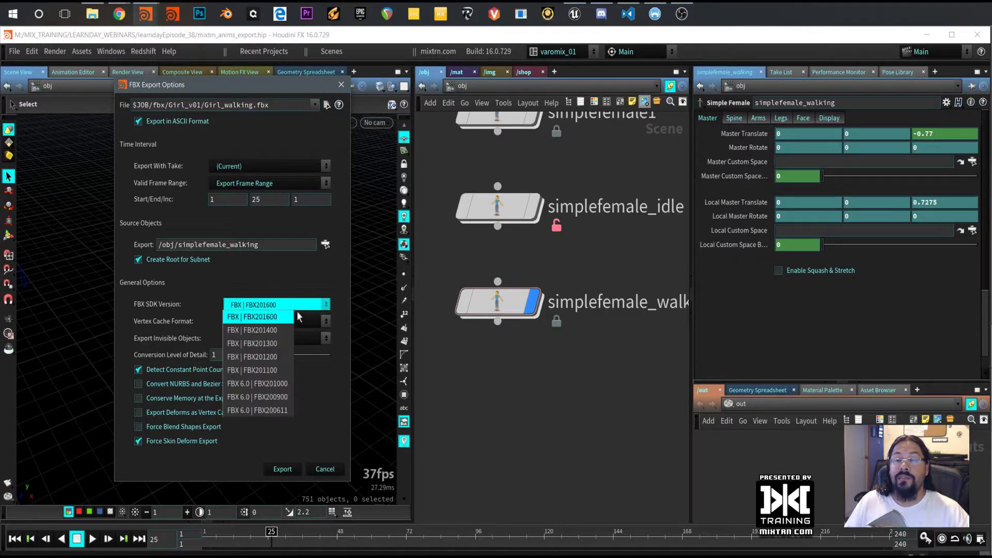
pyautogui.click(265, 330)
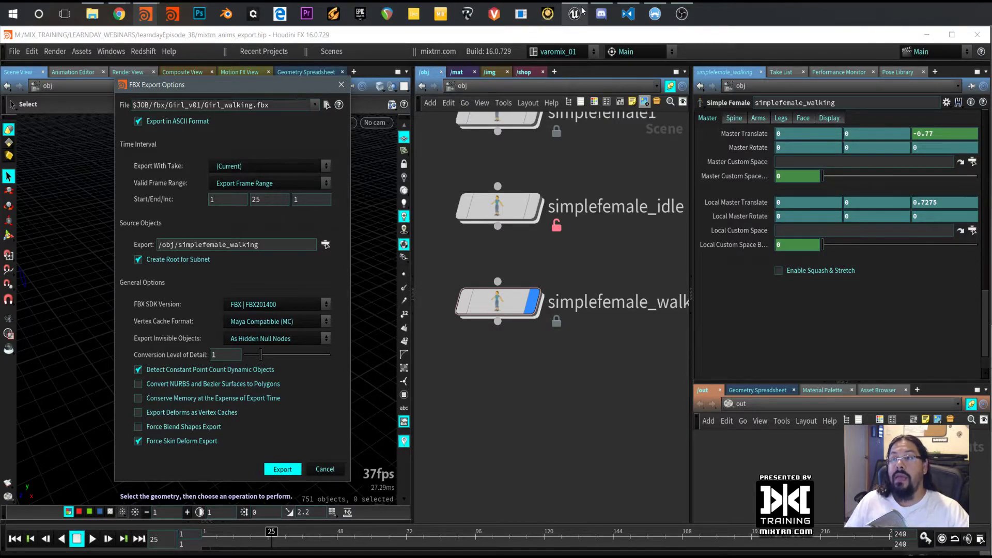
# Return to Unreal, close both Girl_walking editors, and delete Girl_walking and Girl_walking_Anim from the animations folder
pyautogui.moveTo(582, 10)
pyautogui.click(578, 69)
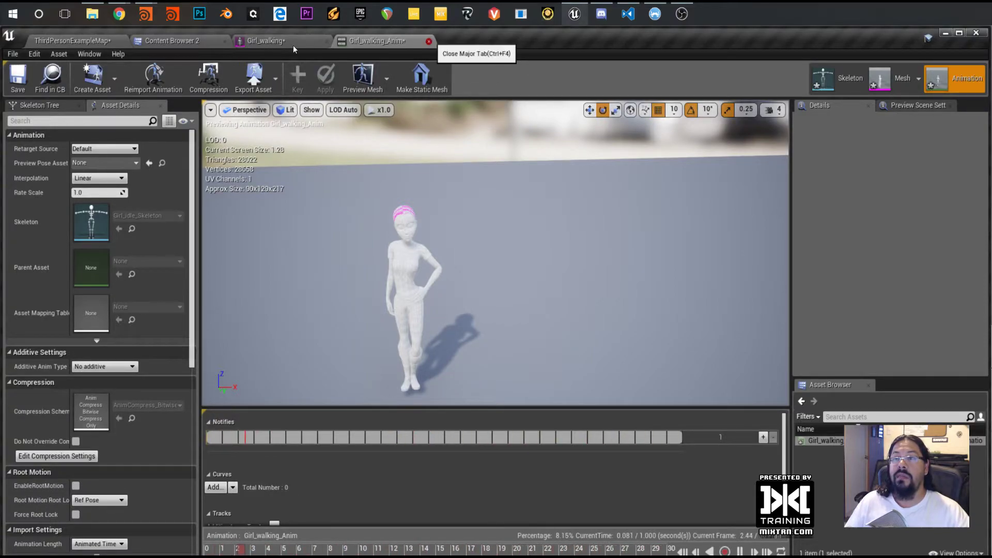
pyautogui.click(428, 40)
pyautogui.click(325, 40)
pyautogui.click(374, 247)
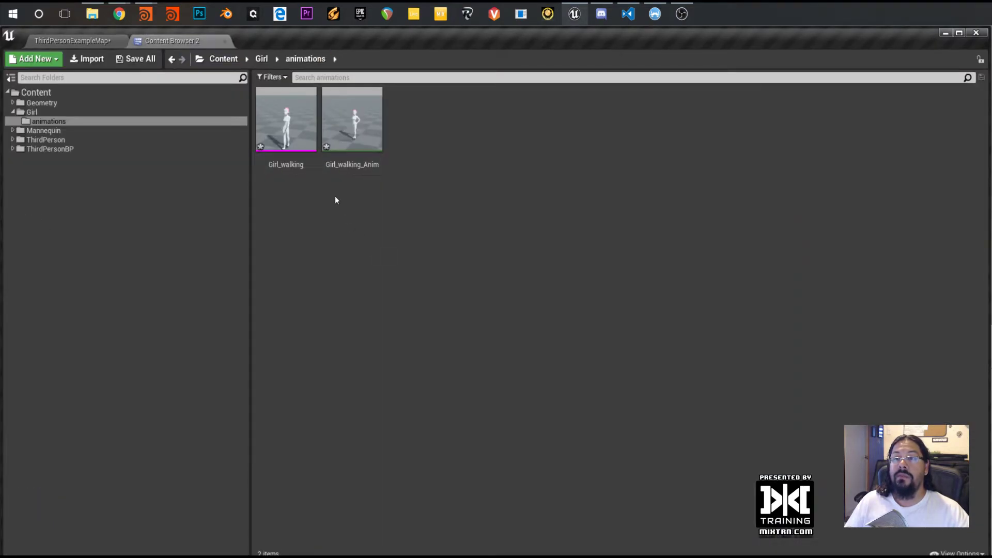
pyautogui.keyDown('shift'); pyautogui.click(351, 126); pyautogui.keyUp('shift')
pyautogui.press('Delete')
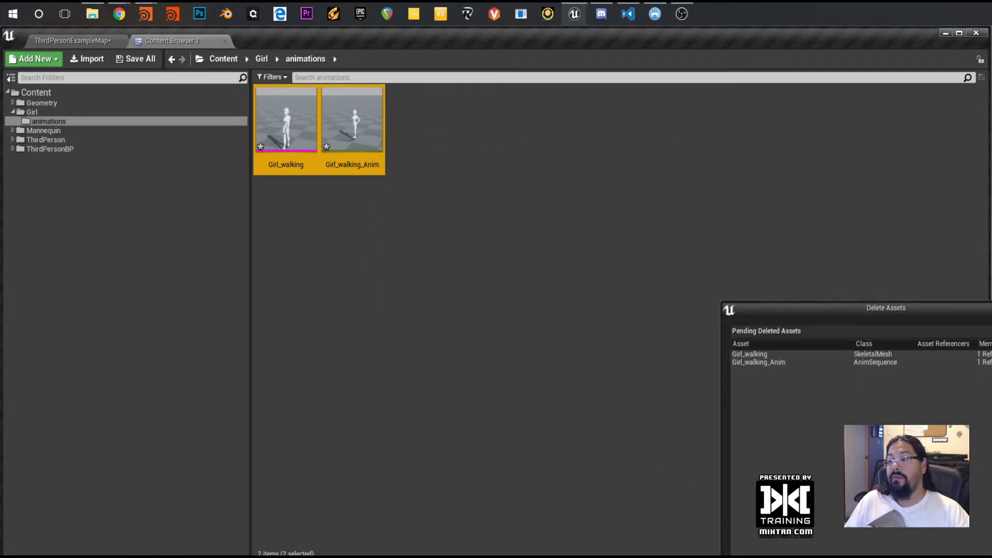
pyautogui.press('Return')
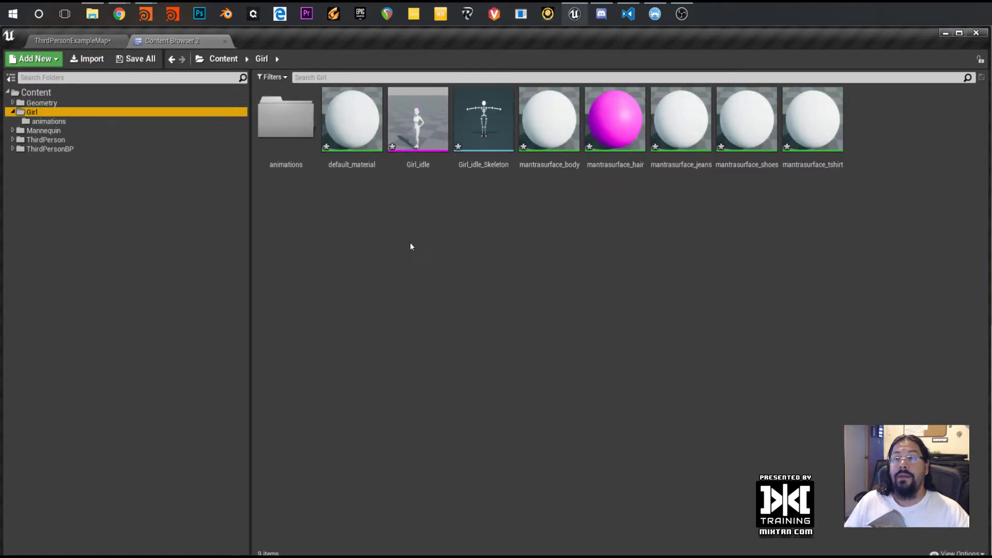
# Start importing the re-exported Girl_walking.fbx into the animations folder inside Girl, with Girl_idle_Skeleton as its skeleton
pyautogui.click(489, 124)
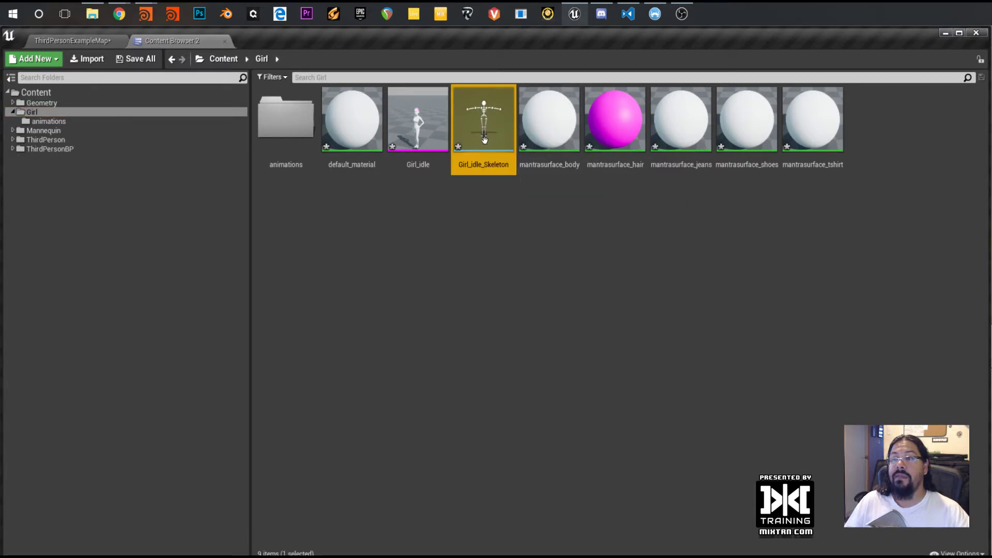
pyautogui.hotkey('alt', 'Tab')
pyautogui.moveTo(941, 426); pyautogui.dragTo(286, 114)
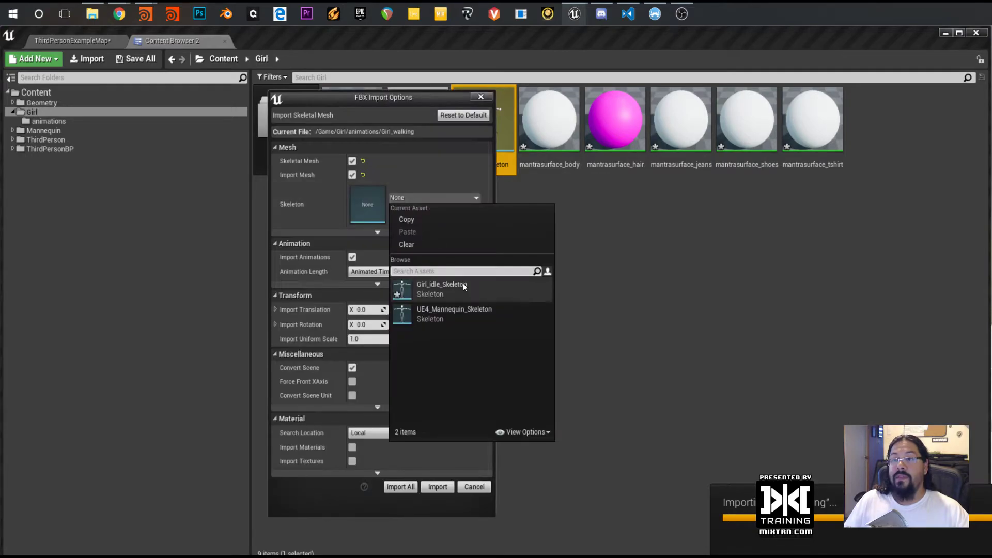
pyautogui.click(463, 286)
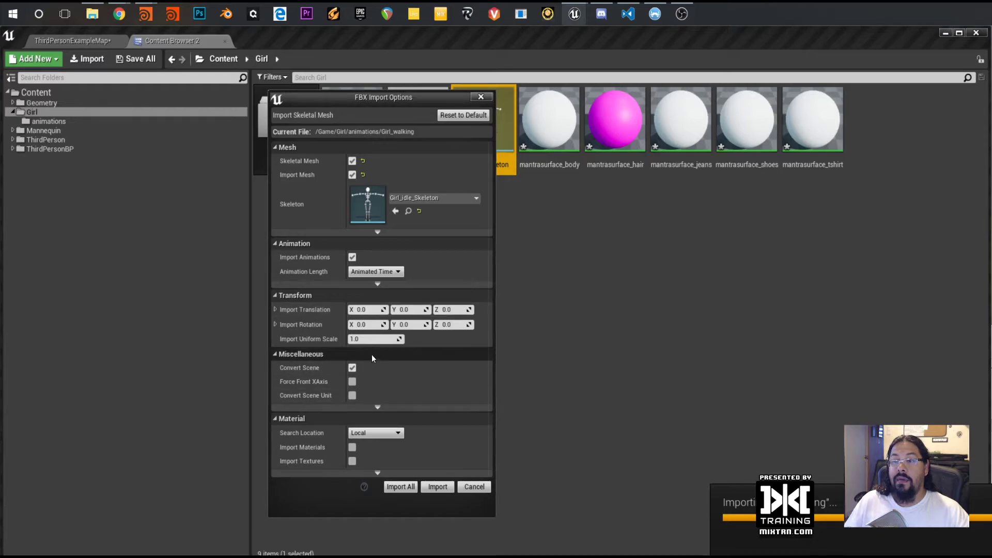
# Set the import uniform scale to 10 and import everything from the Girl_walking file
pyautogui.click(375, 340)
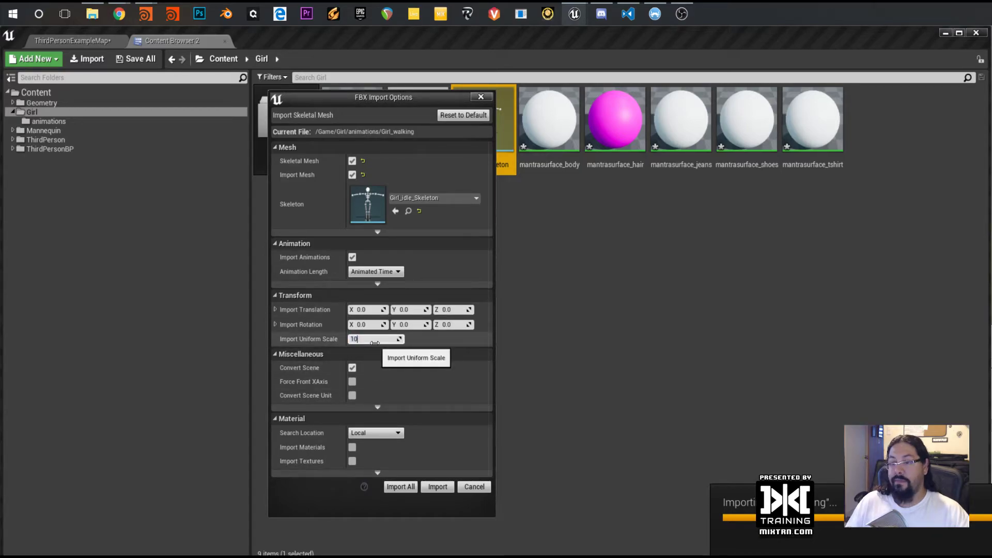
pyautogui.click(406, 488)
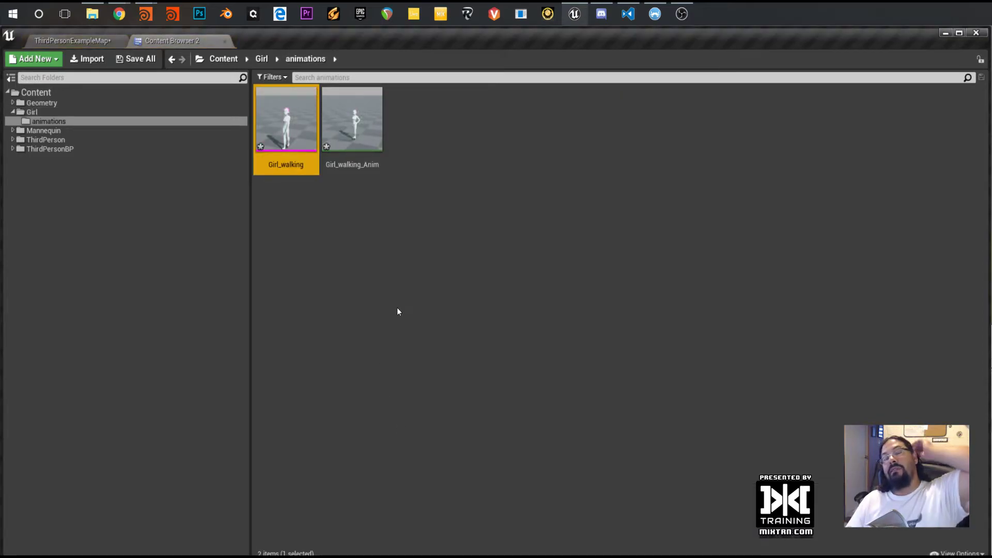
# Open the newly imported Girl_walking assets, dock the Girl_walking_Anim editor beside the mesh editor, and review the animation
pyautogui.doubleClick(300, 124)
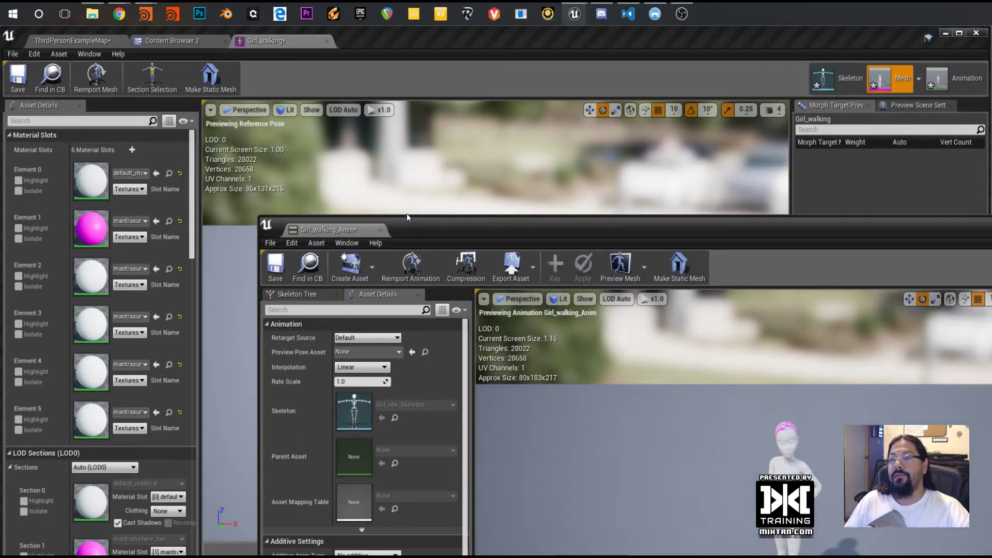
pyautogui.moveTo(342, 230); pyautogui.dragTo(370, 43)
pyautogui.click(812, 440)
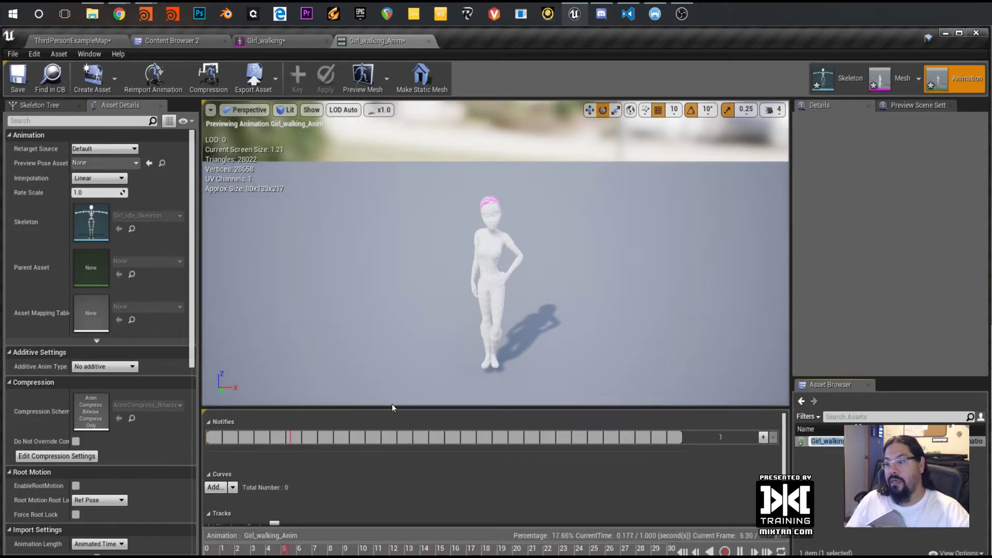
pyautogui.click(823, 467)
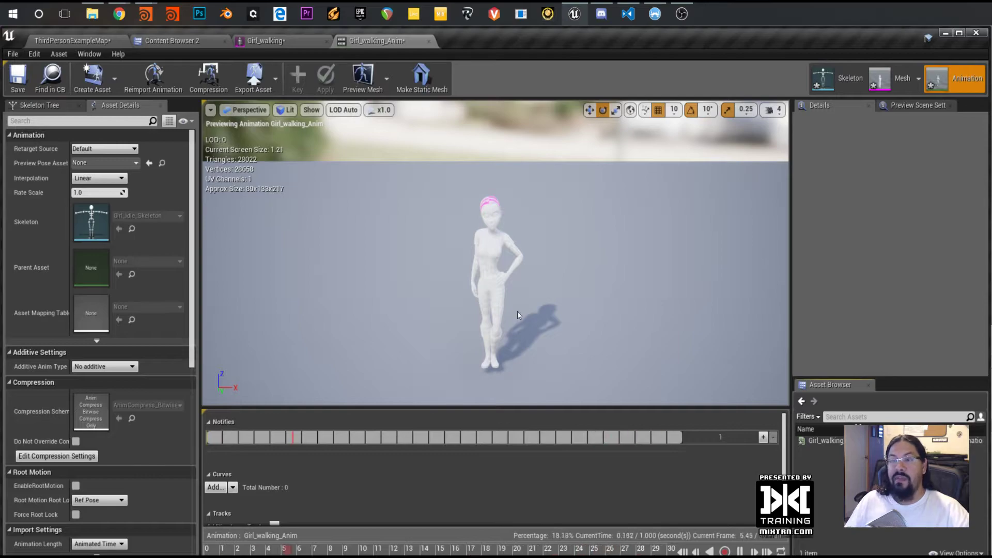
# Switch to Houdini, hide simplefemale_walking, and display simplefemale_idle in the viewport instead
pyautogui.click(146, 14)
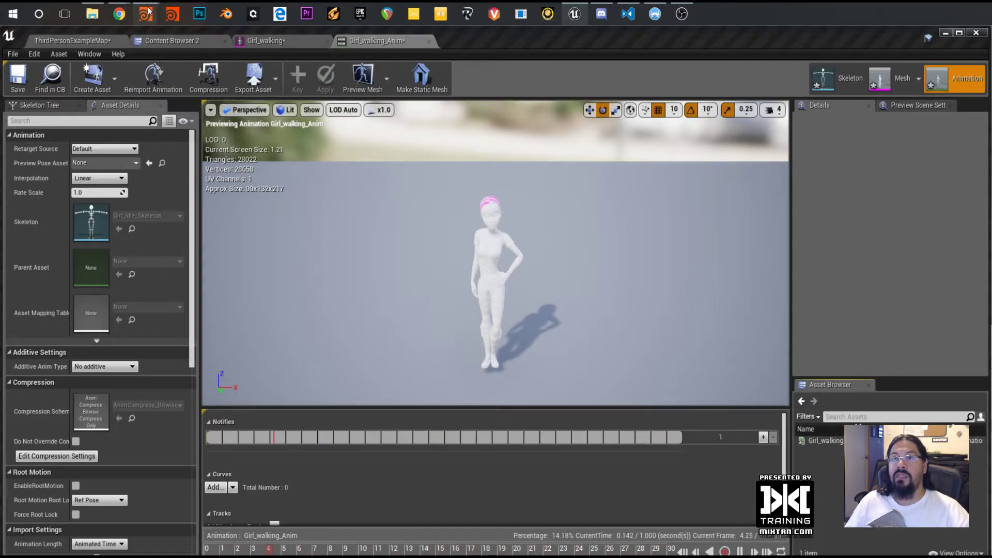
pyautogui.click(133, 70)
pyautogui.moveTo(530, 304); pyautogui.dragTo(529, 299)
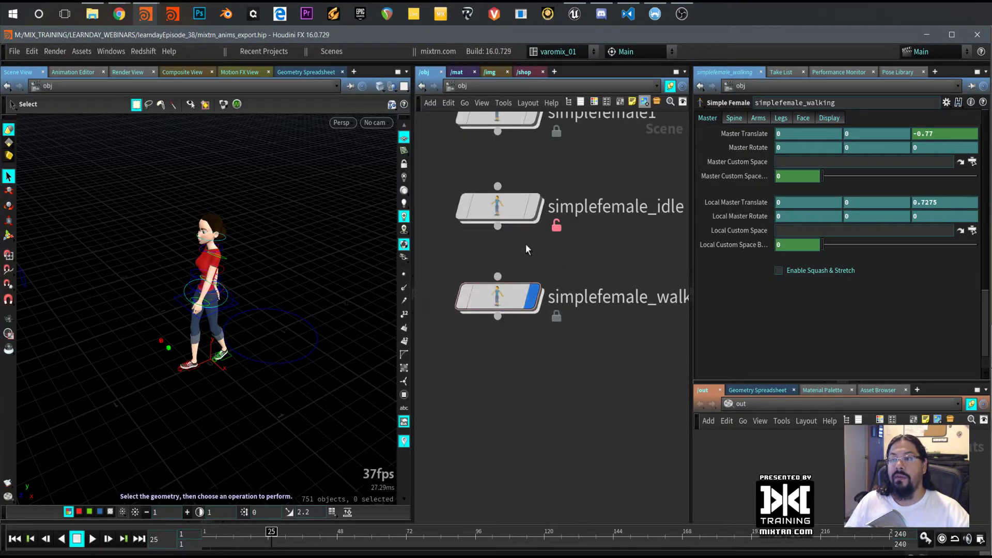
pyautogui.click(532, 209)
pyautogui.click(506, 213)
pyautogui.click(529, 304)
pyautogui.click(509, 300)
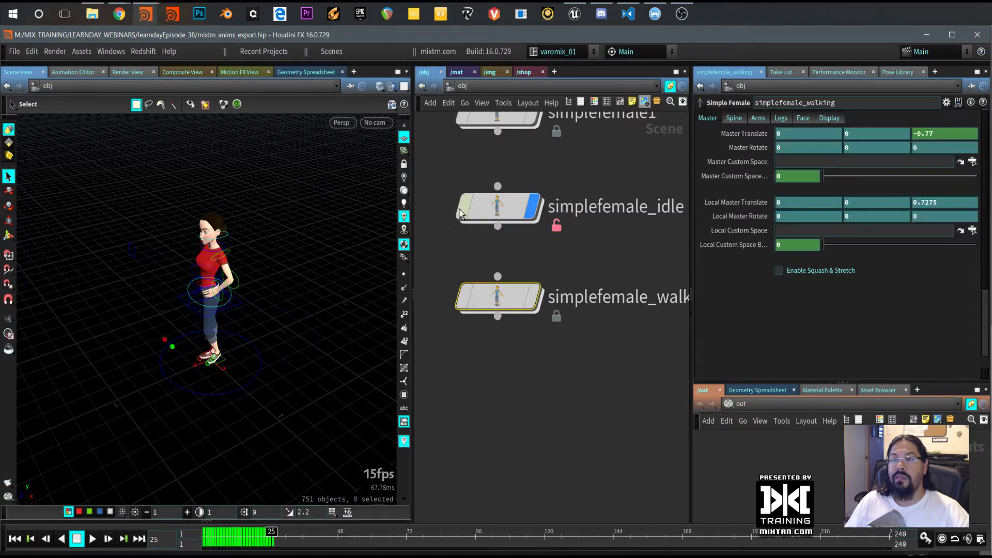
# Hide simplefemale_idle, then display and select the simplefemale1 character
pyautogui.moveTo(539, 231); pyautogui.dragTo(542, 296, button='middle')
pyautogui.click(536, 272)
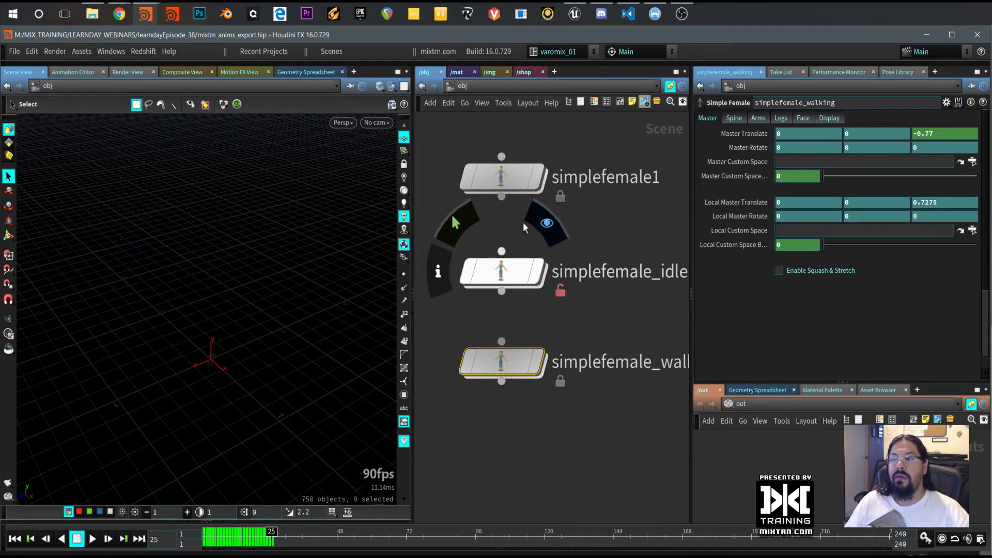
pyautogui.click(537, 176)
pyautogui.click(496, 177)
pyautogui.press('Escape')
pyautogui.moveTo(165, 305); pyautogui.dragTo(197, 304)
pyautogui.press('s')
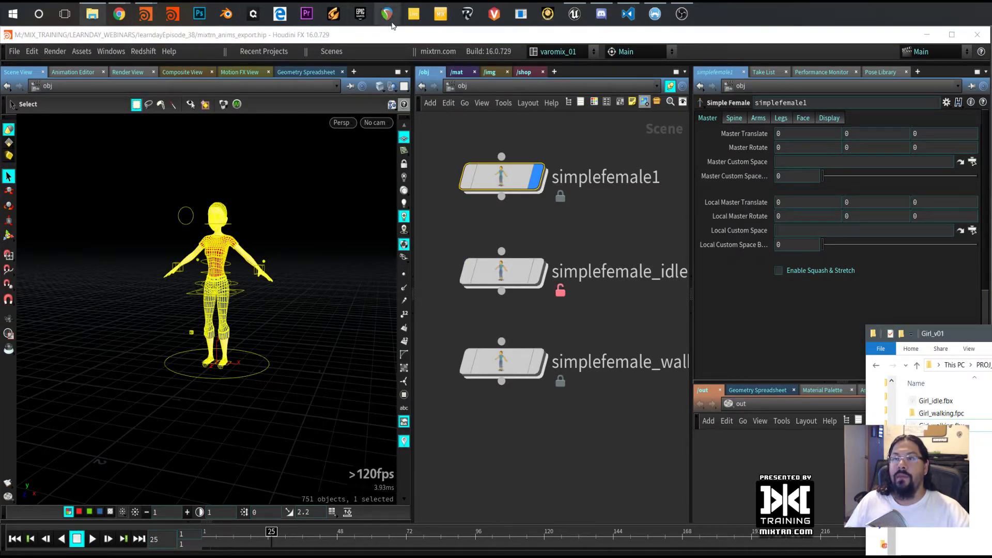
# Return to Unreal and close the Girl_walking_Anim and Girl_walking editors
pyautogui.click(573, 14)
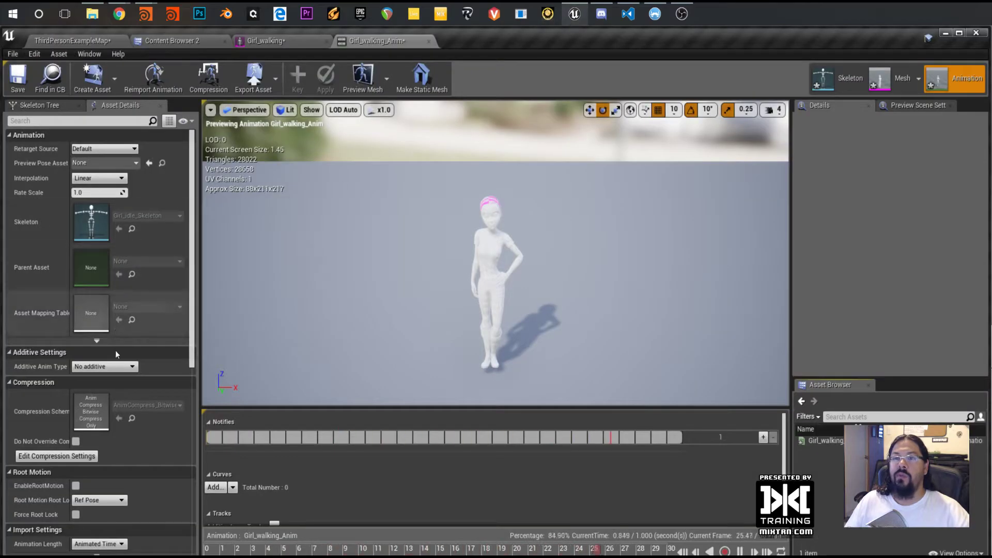
pyautogui.click(429, 41)
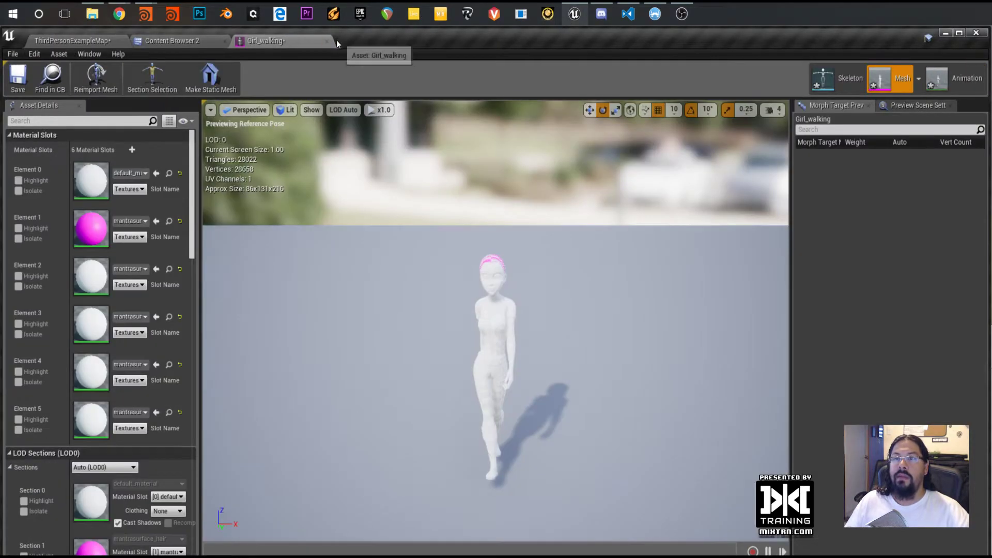
pyautogui.click(328, 41)
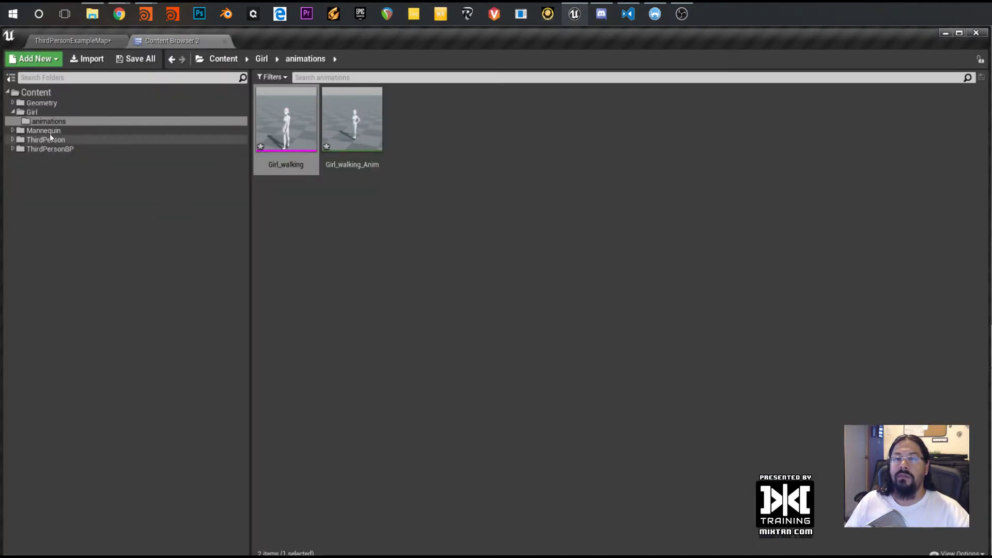
# Delete the Girl_idle mesh, Girl_idle_Skeleton and all six materials from the Girl folder
pyautogui.click(33, 112)
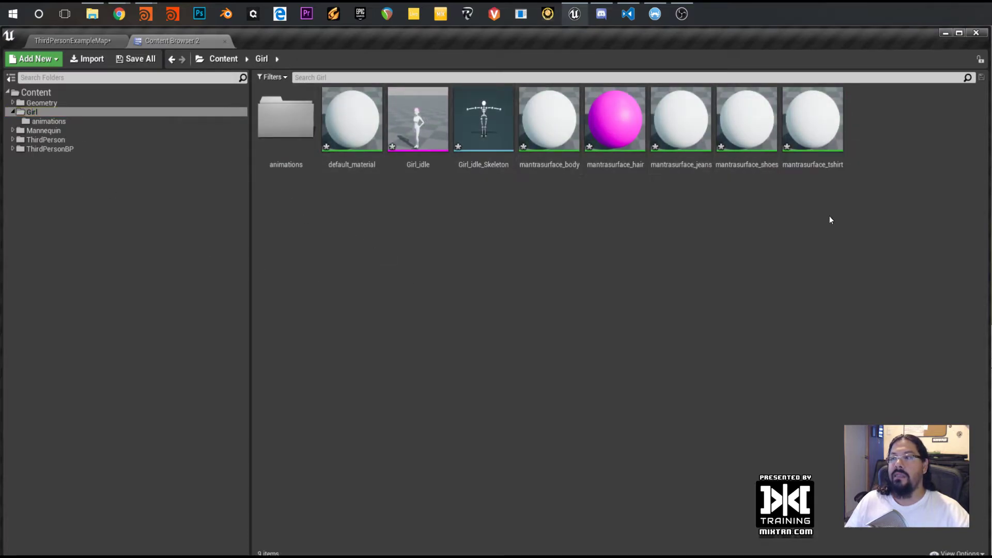
pyautogui.click(815, 164)
pyautogui.keyDown('shift'); pyautogui.click(347, 140); pyautogui.keyUp('shift')
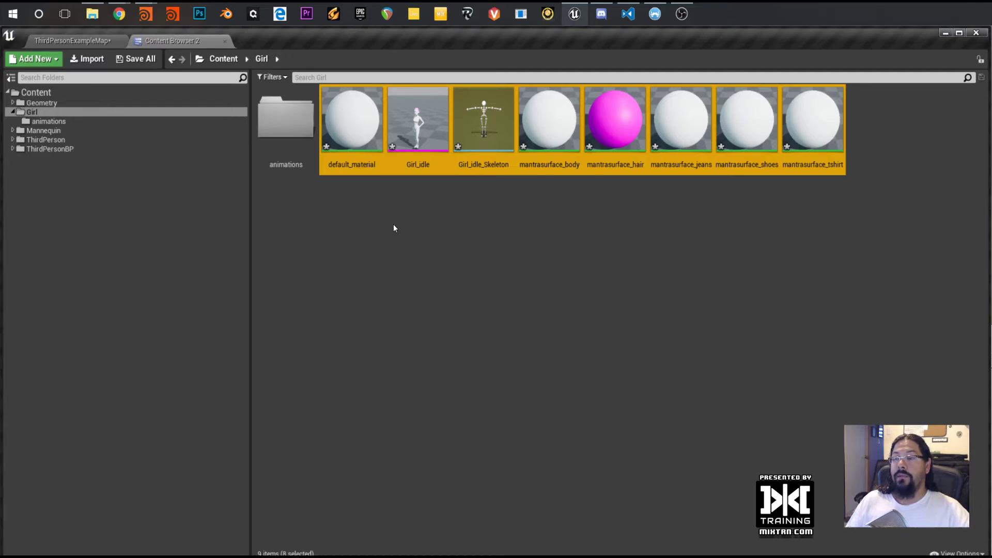
pyautogui.press('Delete')
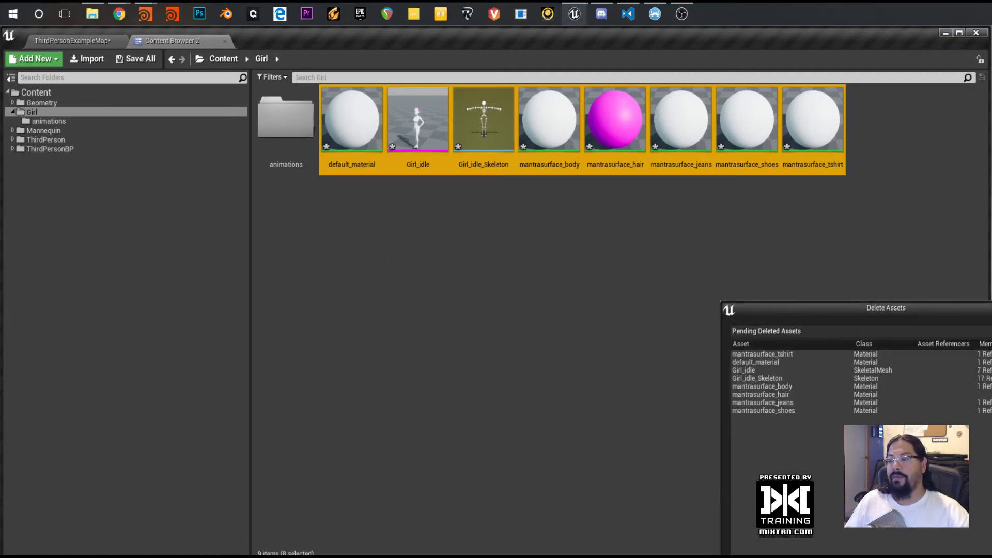
# Delete Girl_walking and Girl_walking_Anim from the animations folder inside Girl
pyautogui.click(280, 117)
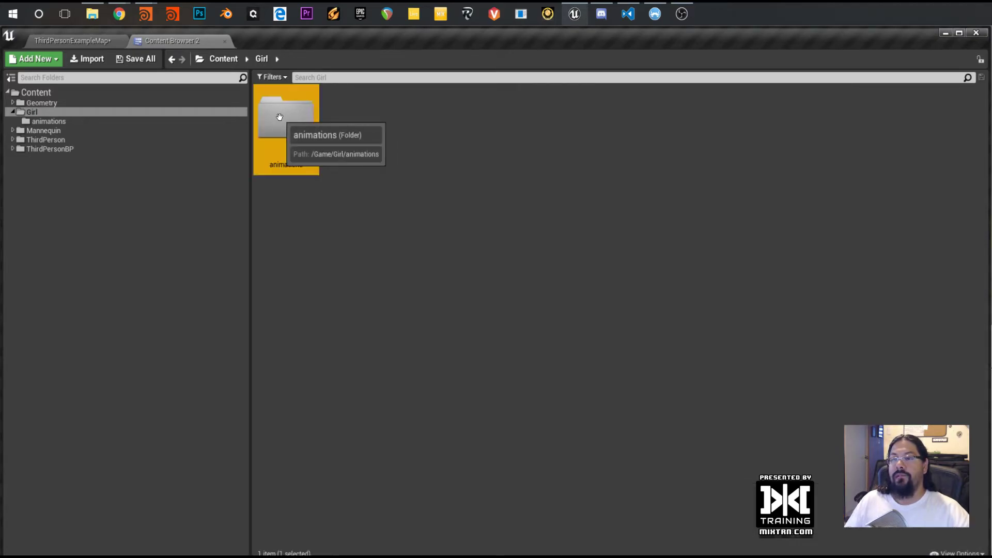
pyautogui.doubleClick(279, 116)
pyautogui.hotkey('ctrl', 'a')
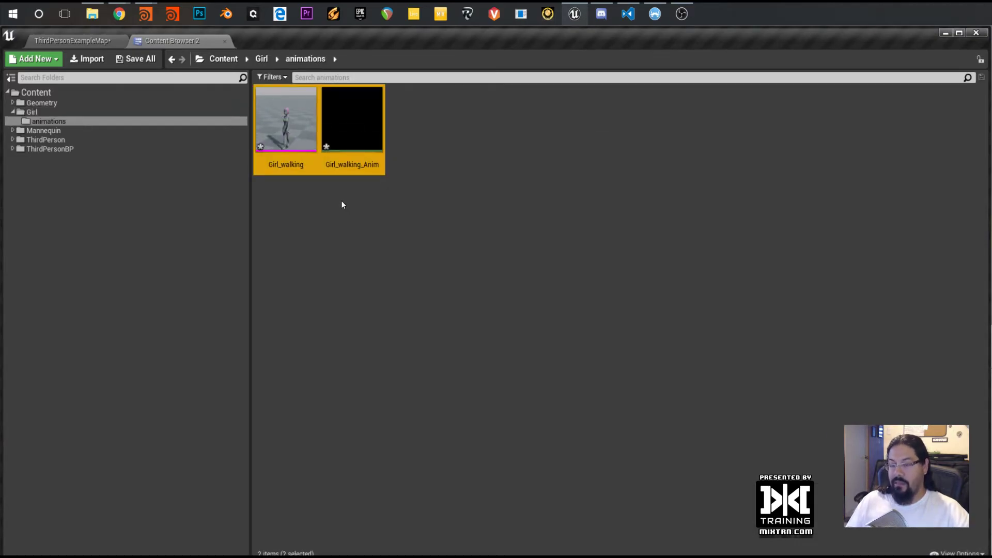
pyautogui.press('Delete')
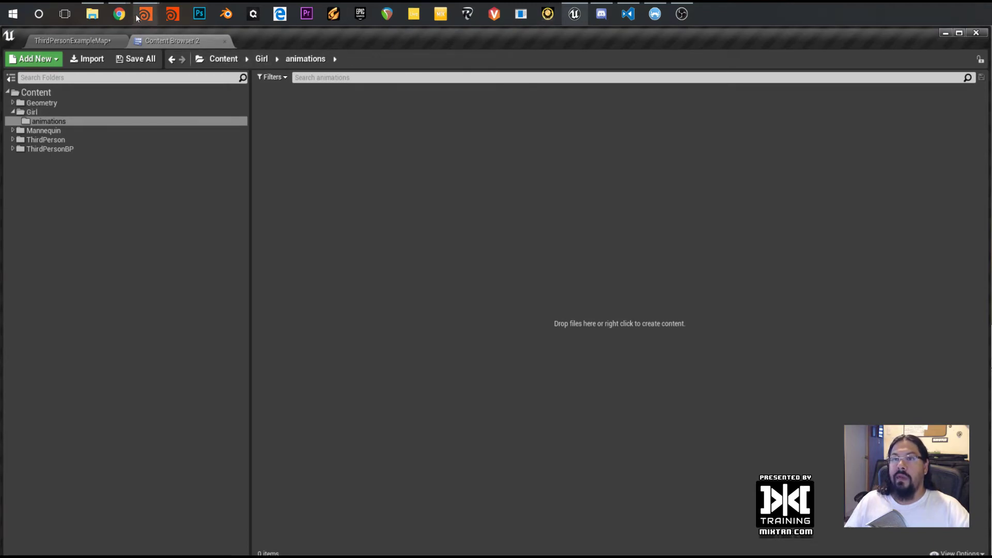
# Switch to Houdini, open the FBX export options, and keep the FBX SDK version at FBX201400
pyautogui.moveTo(144, 20)
pyautogui.click(110, 73)
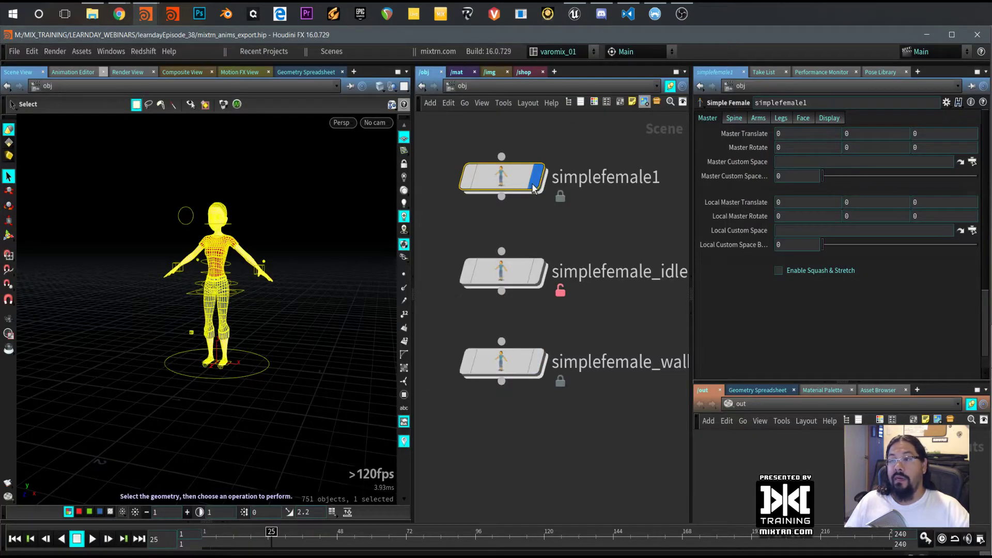
pyautogui.click(14, 52)
pyautogui.moveTo(58, 235)
pyautogui.click(155, 243)
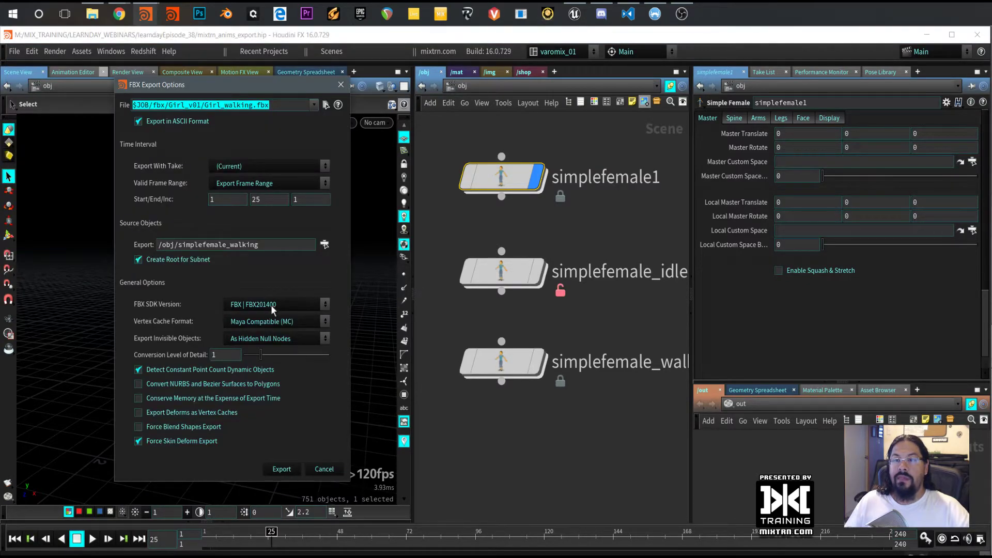
pyautogui.click(272, 305)
pyautogui.click(268, 308)
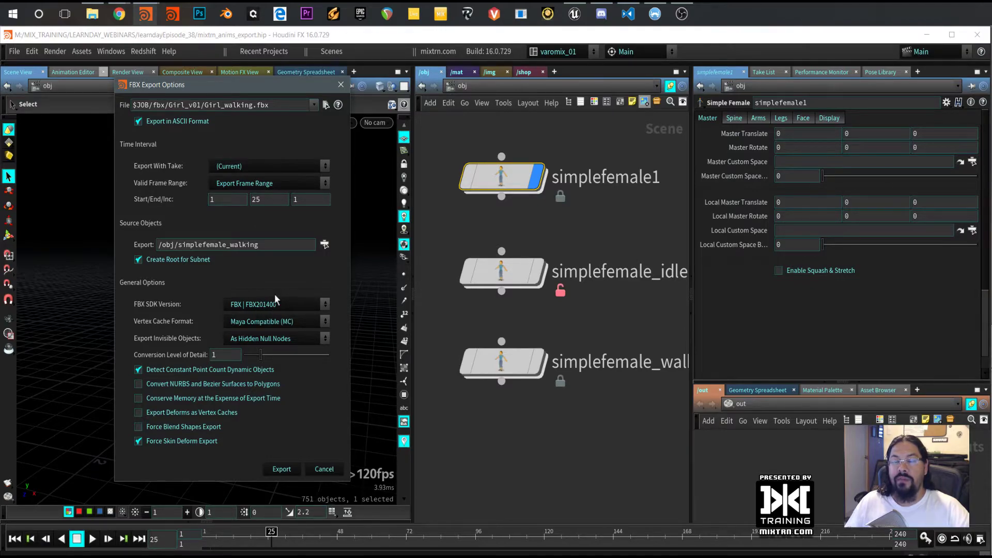
# Export simplefemale1 to $JOB/fbx/Girl_v01/Girl_idle.fbx, replacing the existing file
pyautogui.click(326, 105)
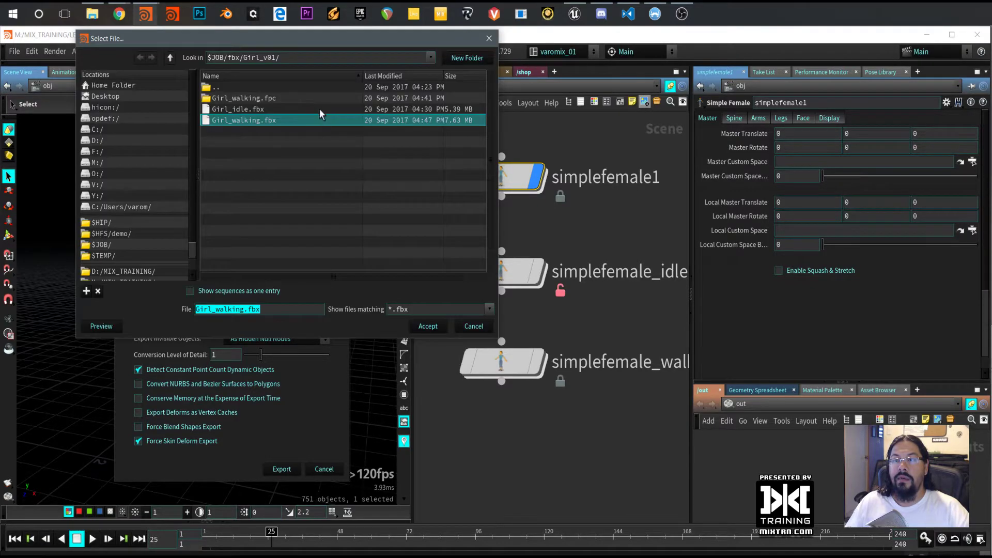
pyautogui.click(243, 110)
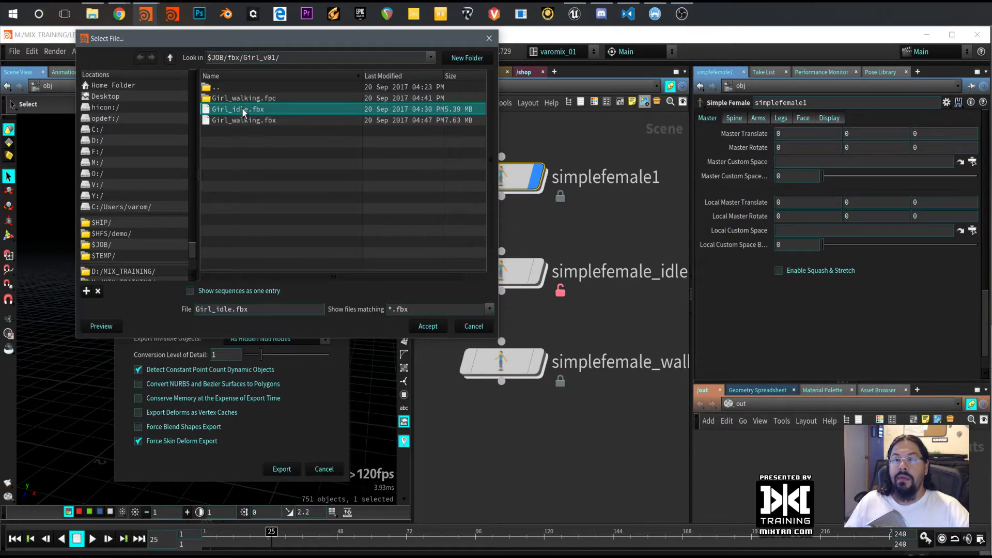
pyautogui.click(428, 328)
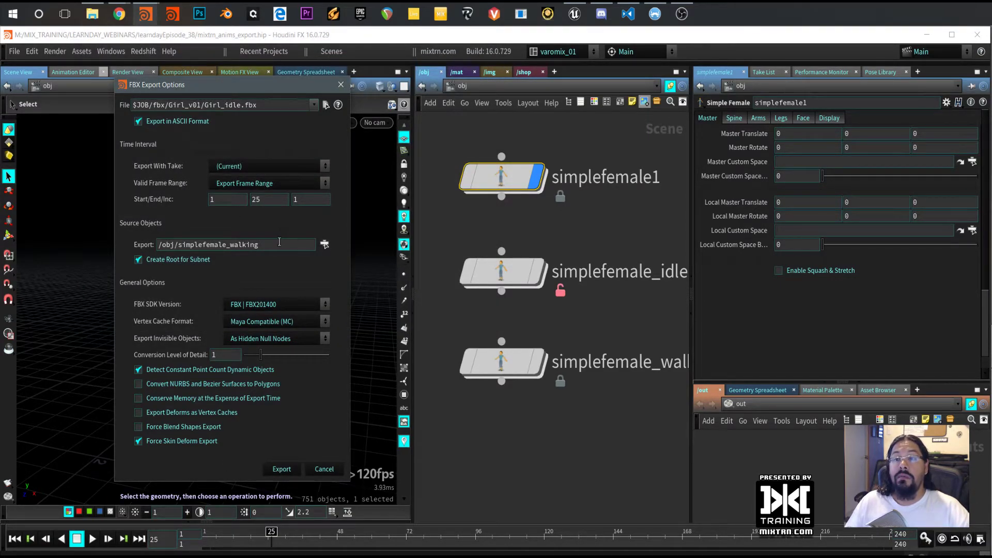
pyautogui.moveTo(496, 181); pyautogui.dragTo(293, 250)
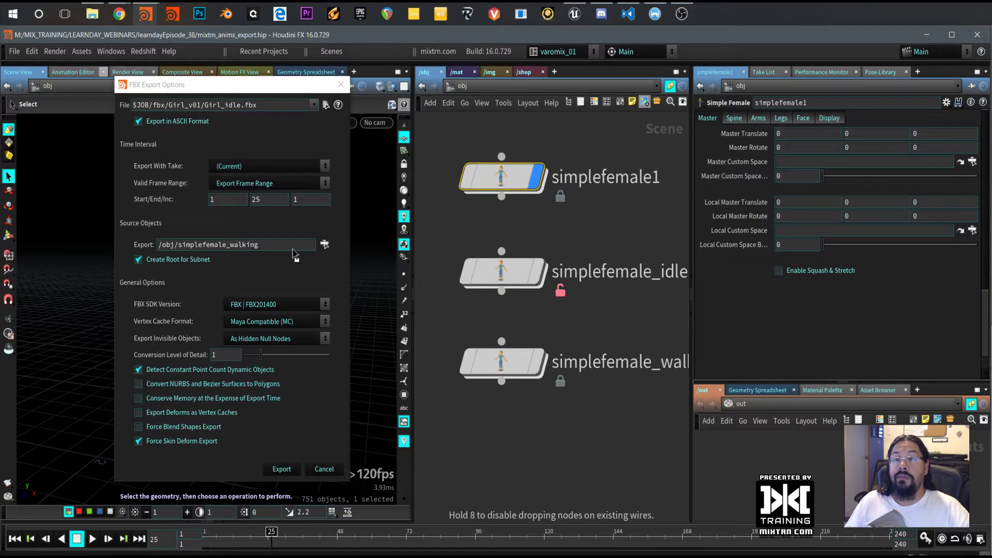
pyautogui.click(279, 470)
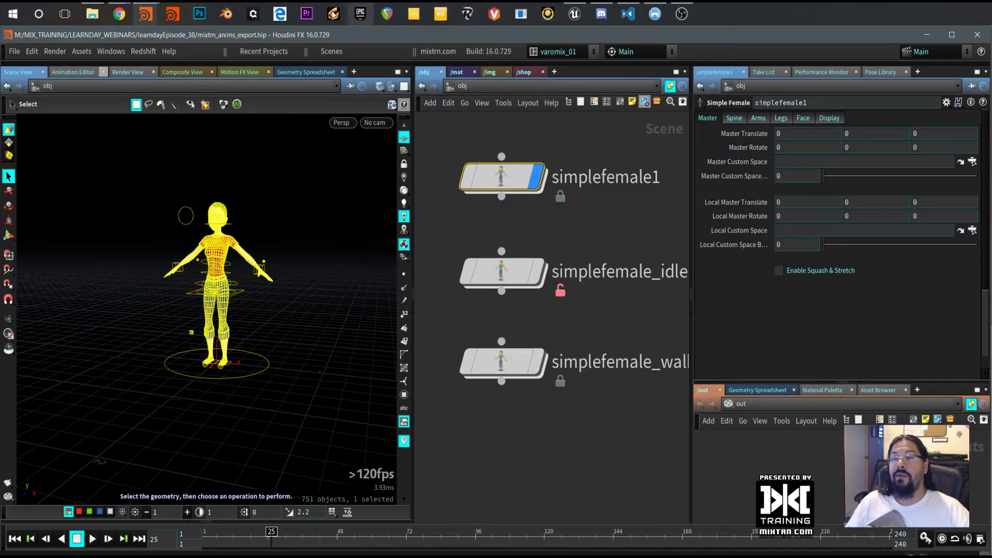
# Return to Unreal and start importing Girl_idle.fbx from the Girl_v01 folder into the animations folder
pyautogui.click(574, 14)
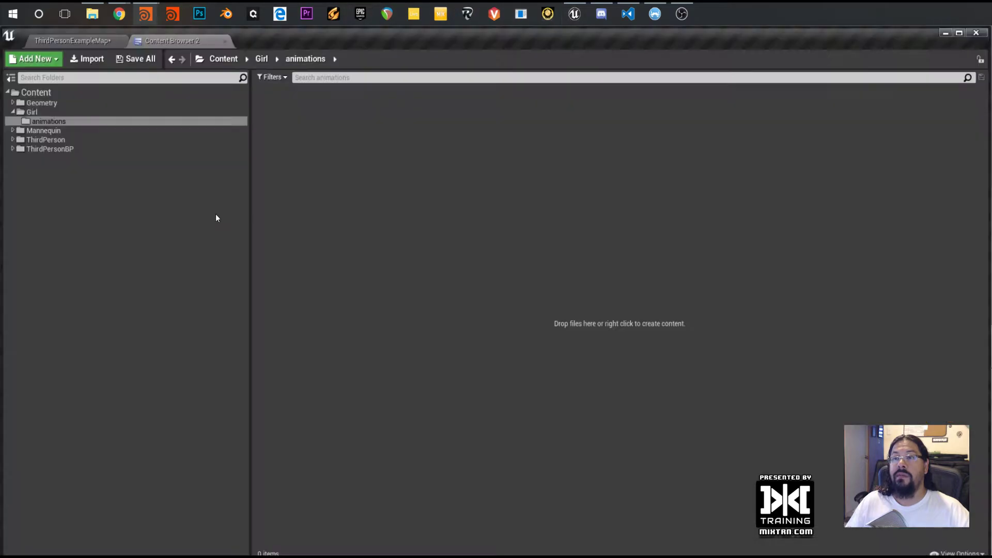
pyautogui.click(989, 420)
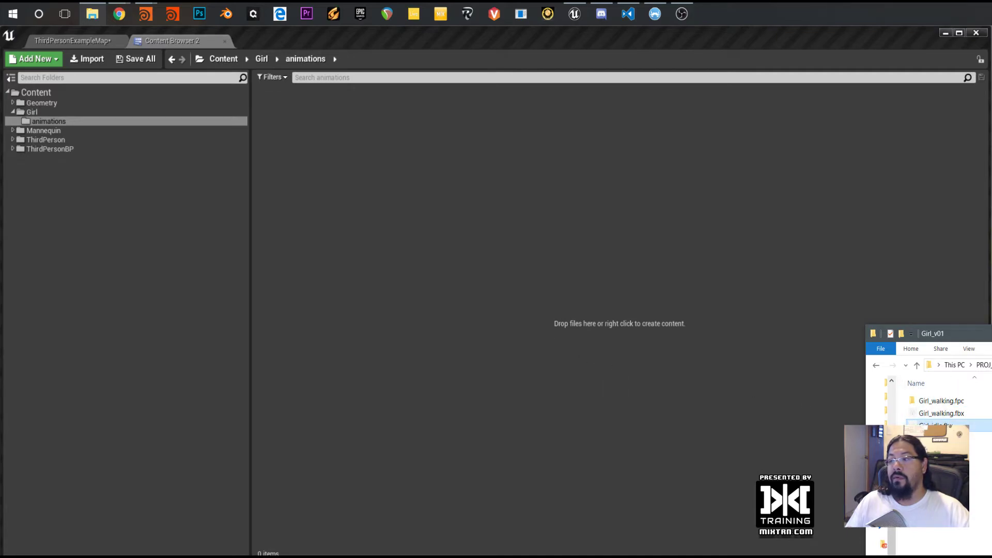
pyautogui.click(530, 355)
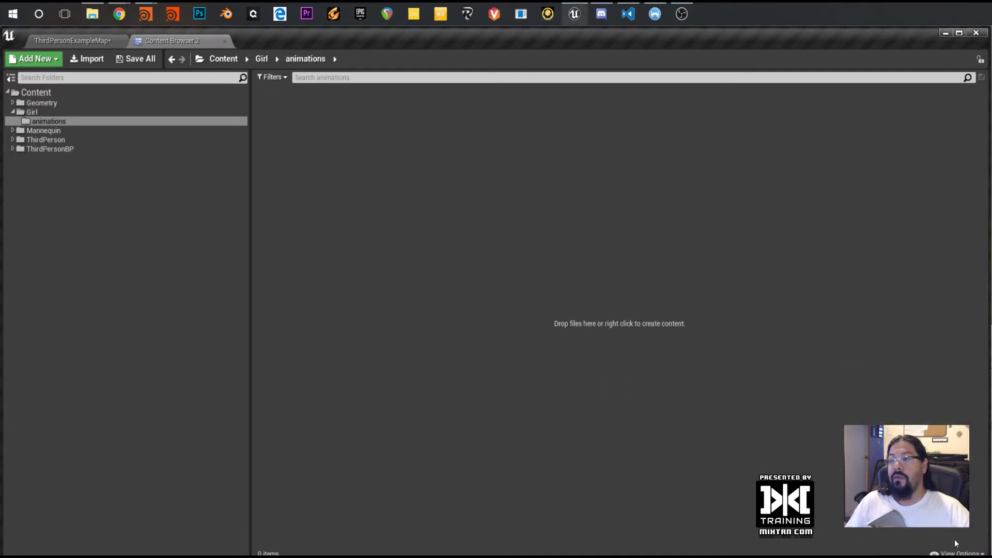
pyautogui.hotkey('alt', 'Tab')
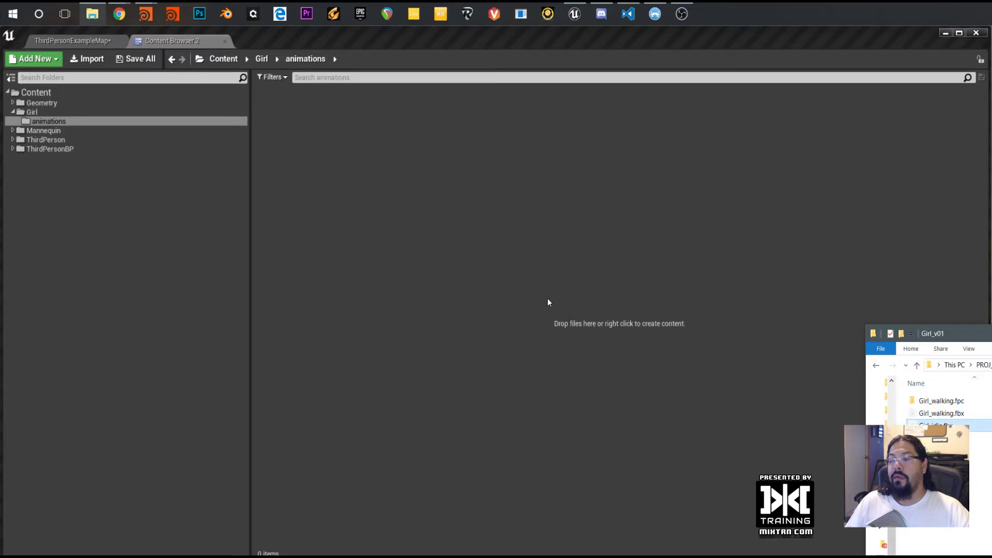
pyautogui.moveTo(510, 290); pyautogui.dragTo(511, 291)
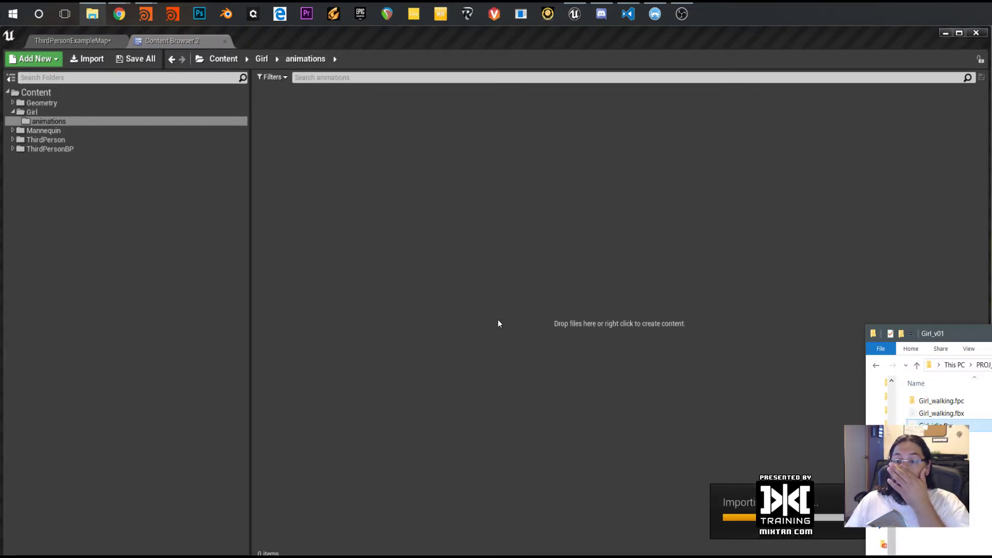
pyautogui.moveTo(907, 303); pyautogui.dragTo(392, 133)
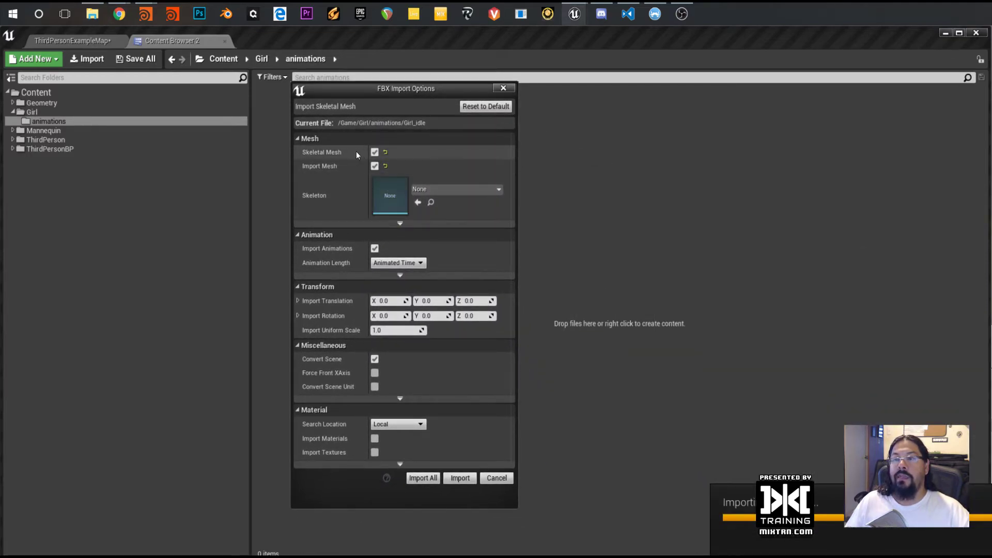
# Import Girl_idle as a skeletal mesh without an existing skeleton, with animations enabled and an import uniform scale of 100
pyautogui.click(439, 189)
pyautogui.click(411, 157)
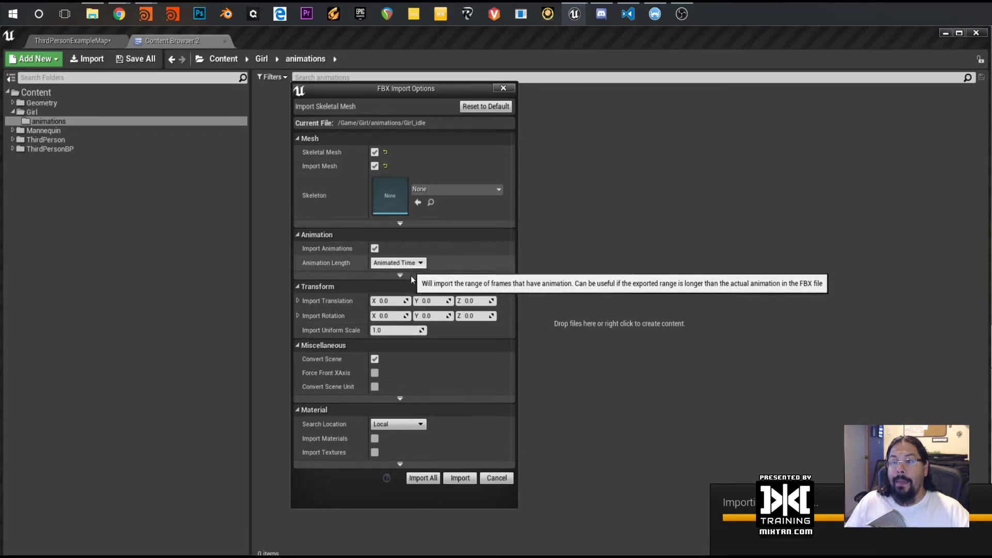
pyautogui.click(387, 330)
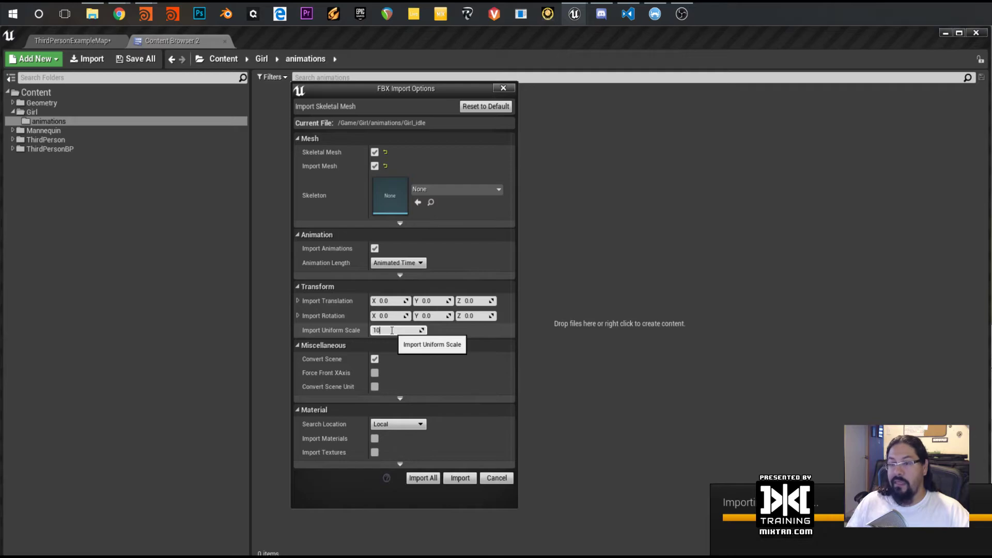
pyautogui.write('100')
pyautogui.press('Return')
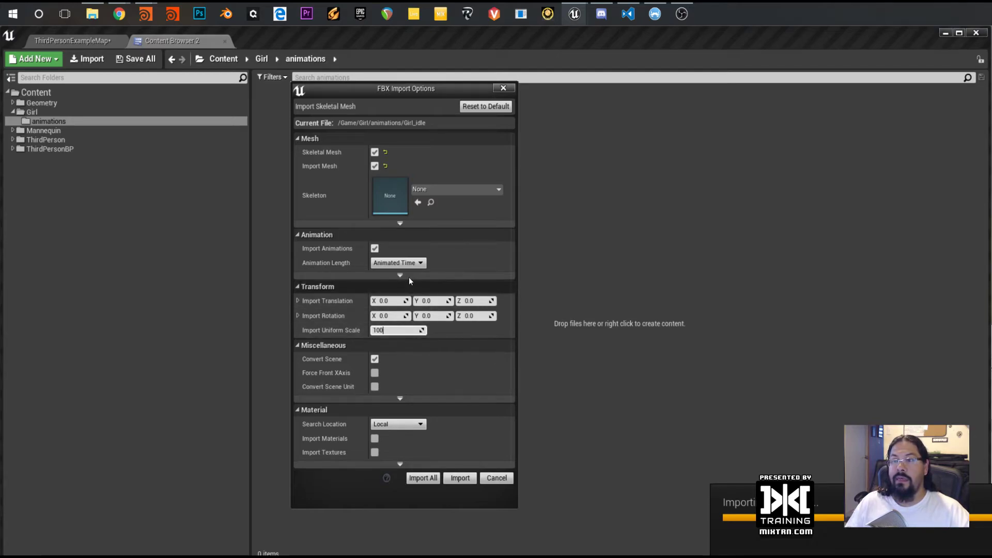
pyautogui.click(374, 248)
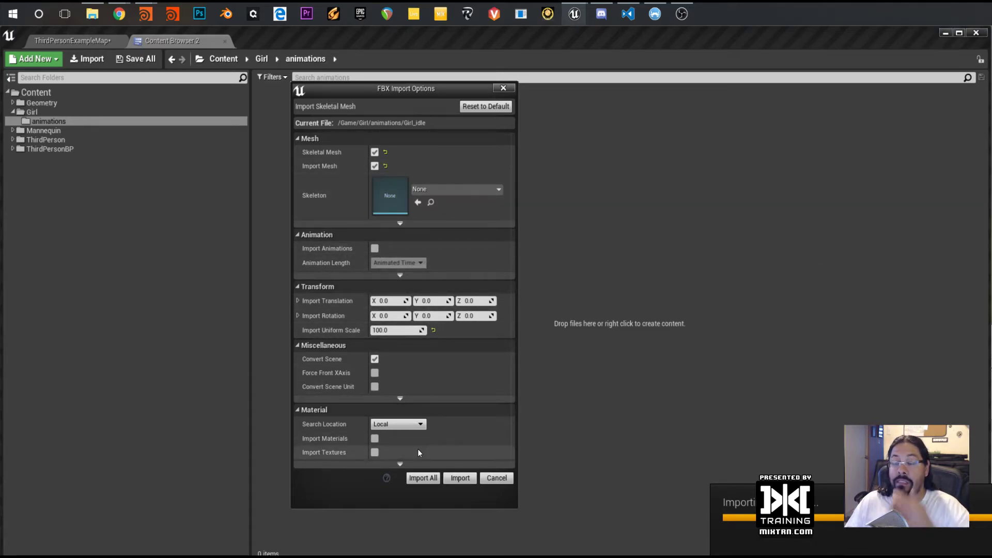
pyautogui.click(375, 248)
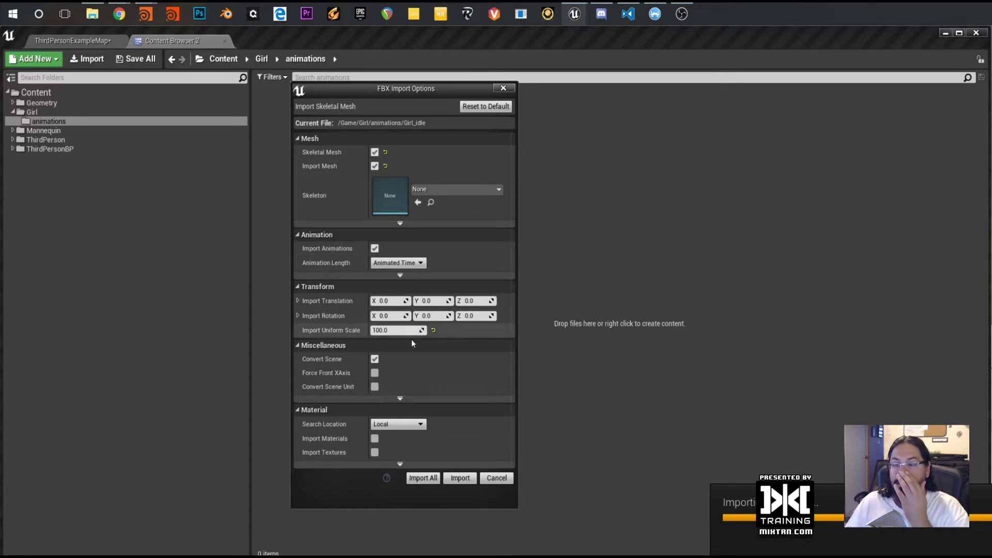
pyautogui.click(423, 478)
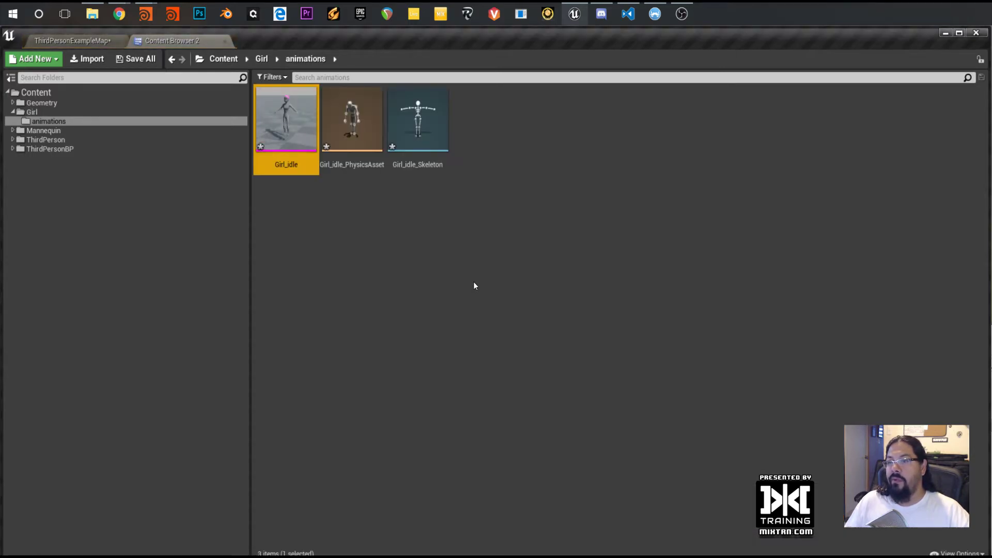
# Open the imported Girl_idle mesh, inspect it from several angles, and close its editor
pyautogui.doubleClick(281, 126)
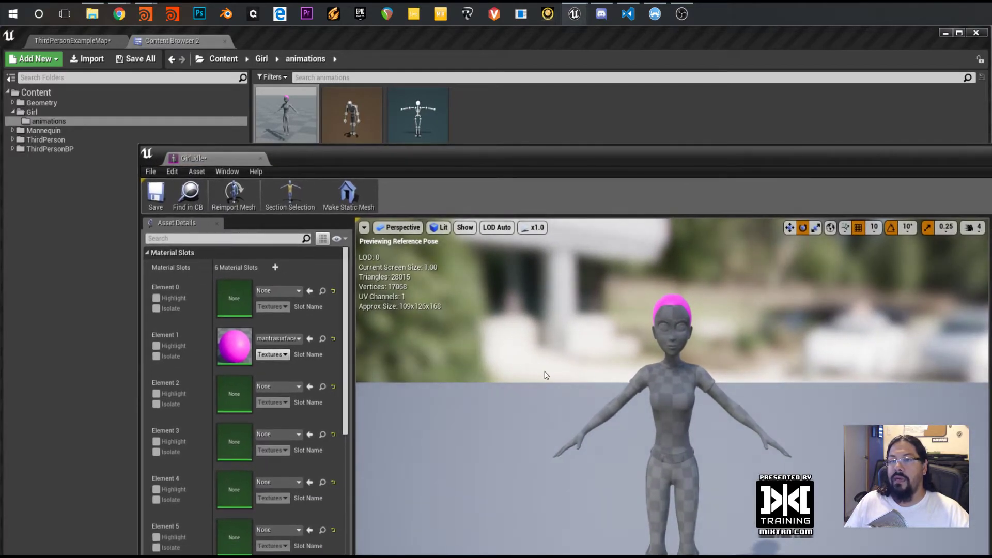
pyautogui.moveTo(774, 408); pyautogui.dragTo(703, 455)
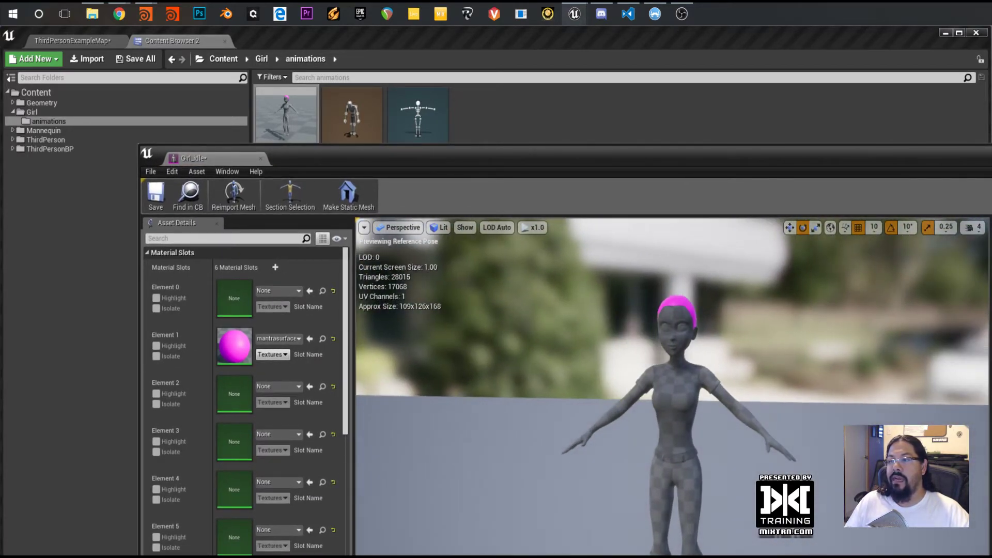
pyautogui.moveTo(691, 392); pyautogui.dragTo(754, 332)
pyautogui.moveTo(588, 454)
pyautogui.keyDown('alt'); pyautogui.mouseDown()
pyautogui.moveTo(744, 455)
pyautogui.moveTo(600, 466)
pyautogui.mouseUp(); pyautogui.keyUp('alt')
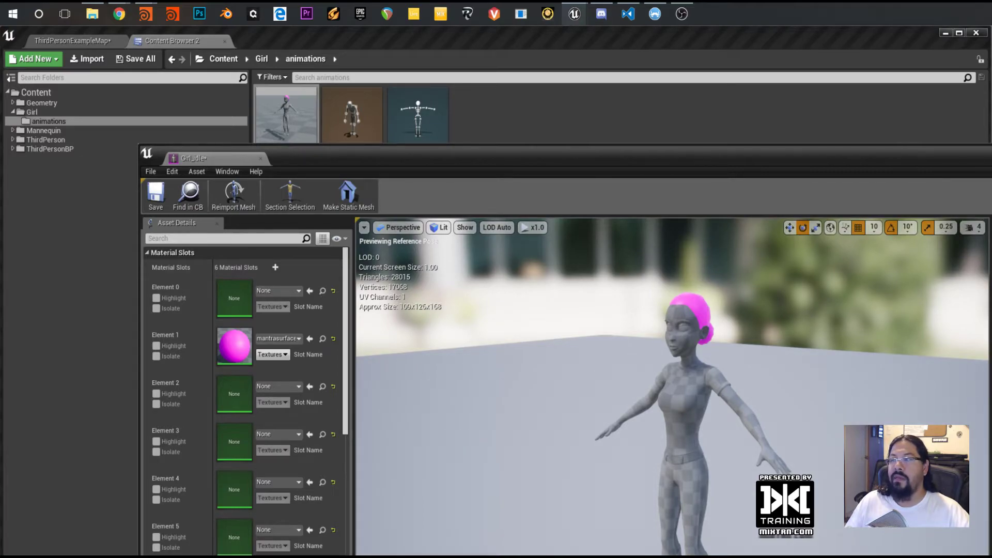
pyautogui.click(991, 150)
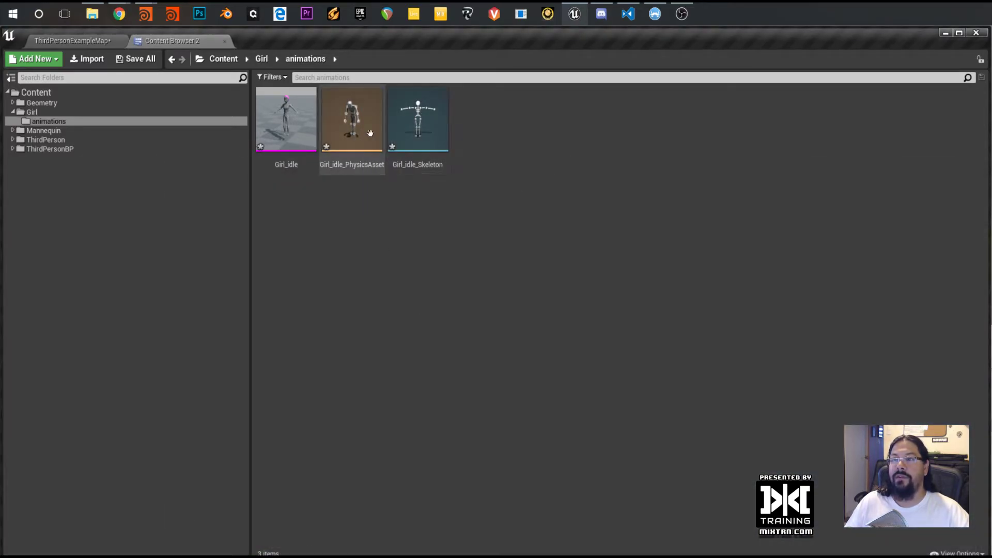
# Start importing Girl_walking.fbx from the Girl_v01 folder into the animations folder, with Girl_idle_Skeleton as the skeleton
pyautogui.click(991, 333)
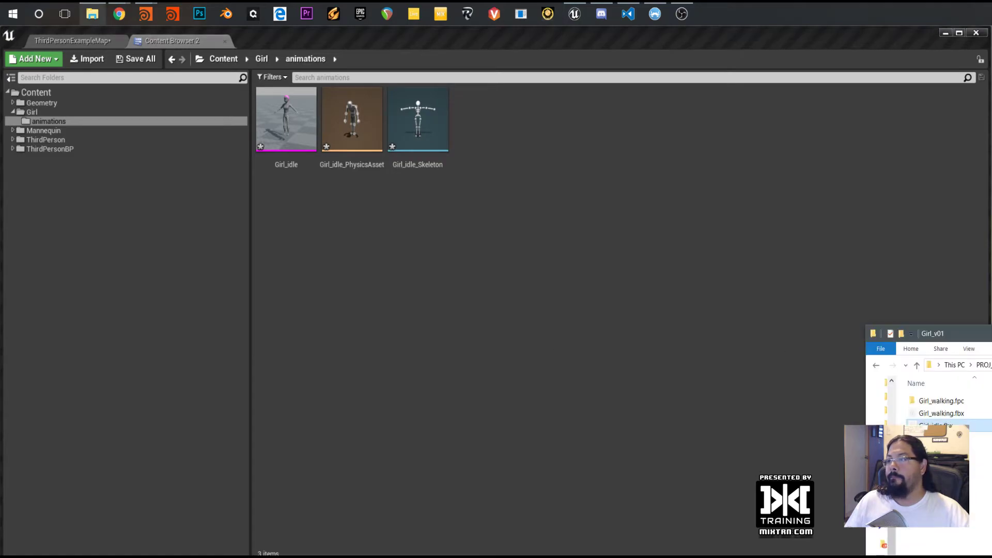
pyautogui.click(941, 418)
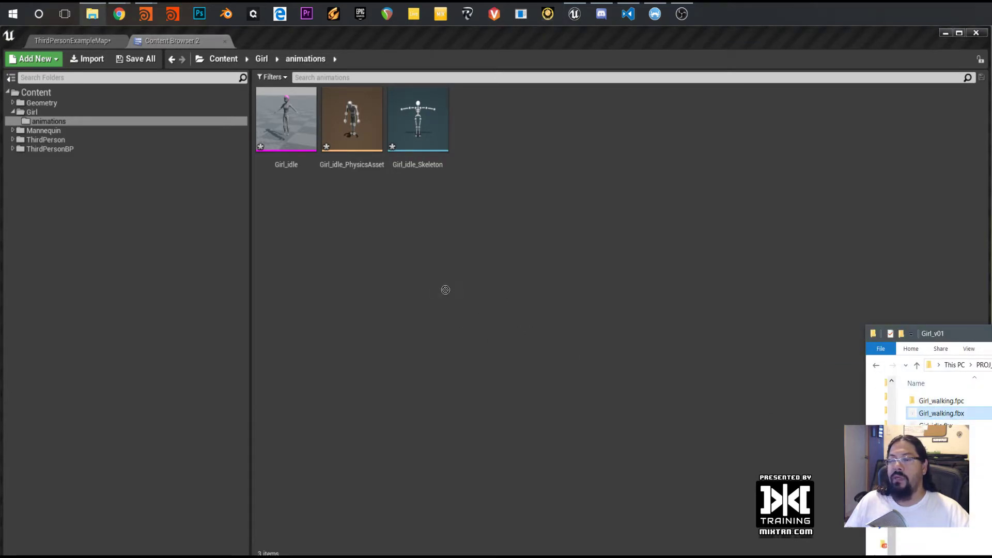
pyautogui.moveTo(442, 265); pyautogui.dragTo(442, 264)
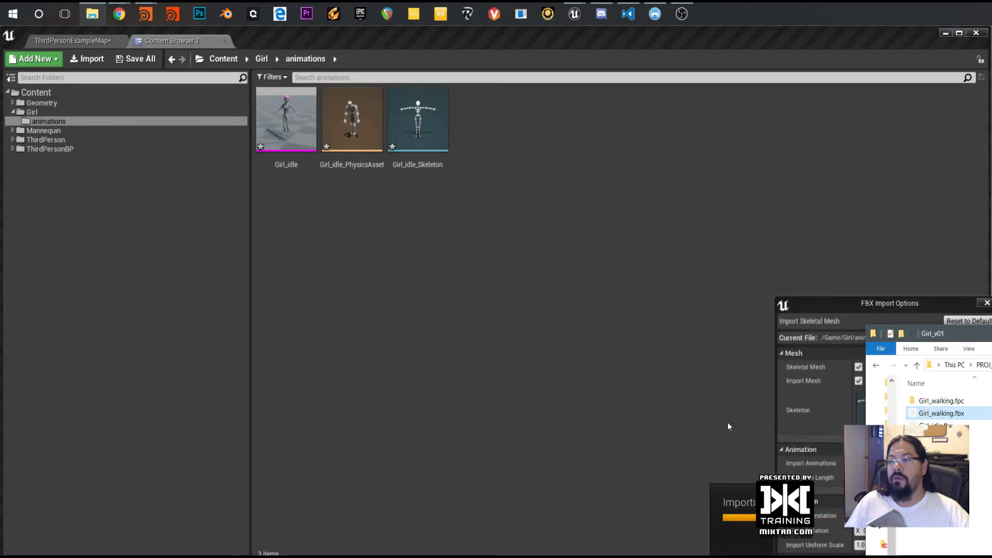
pyautogui.moveTo(848, 311); pyautogui.dragTo(318, 85)
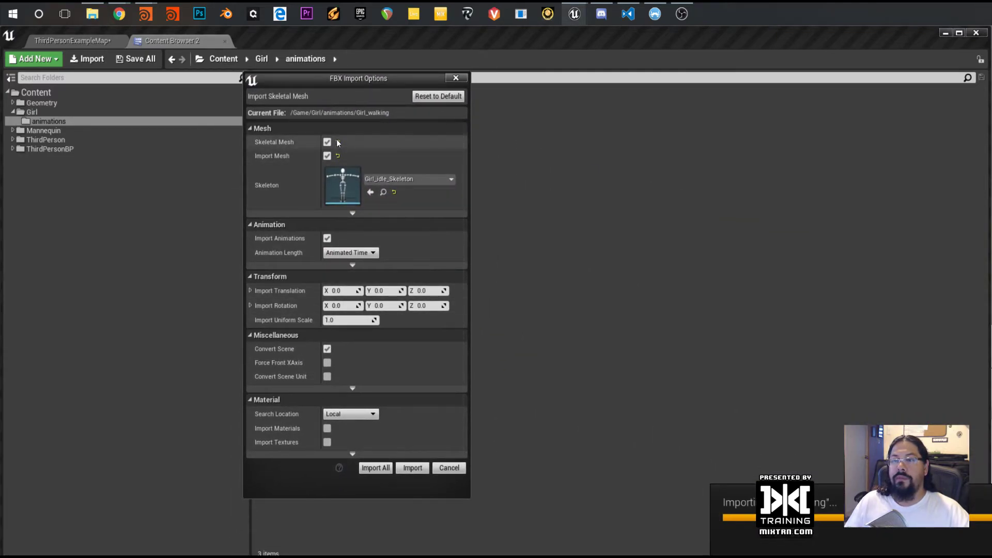
pyautogui.click(393, 179)
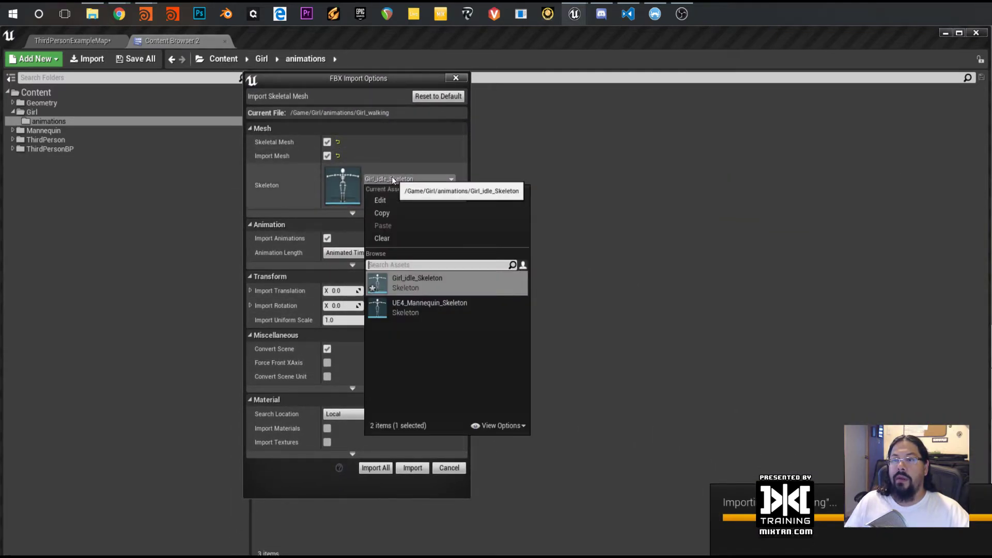
pyautogui.click(426, 284)
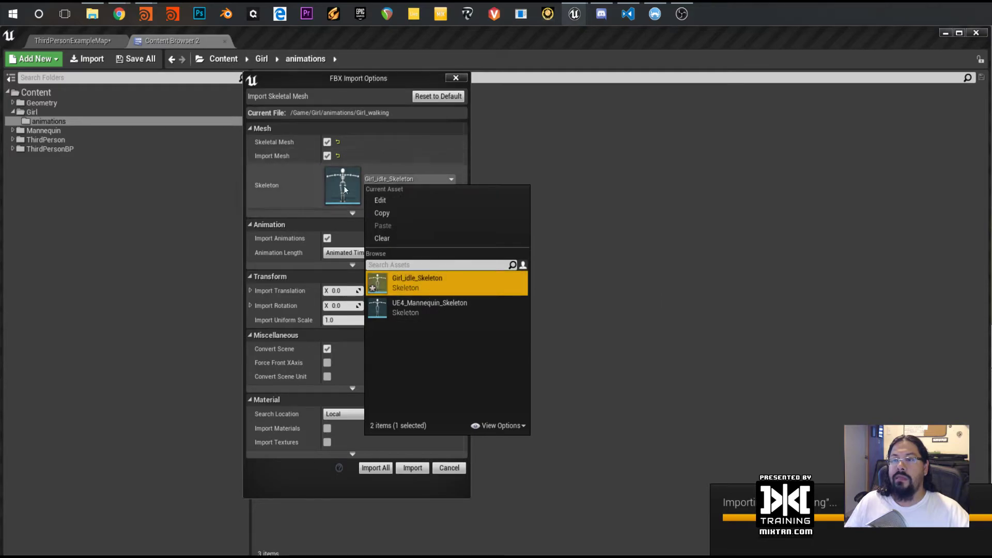
pyautogui.click(432, 281)
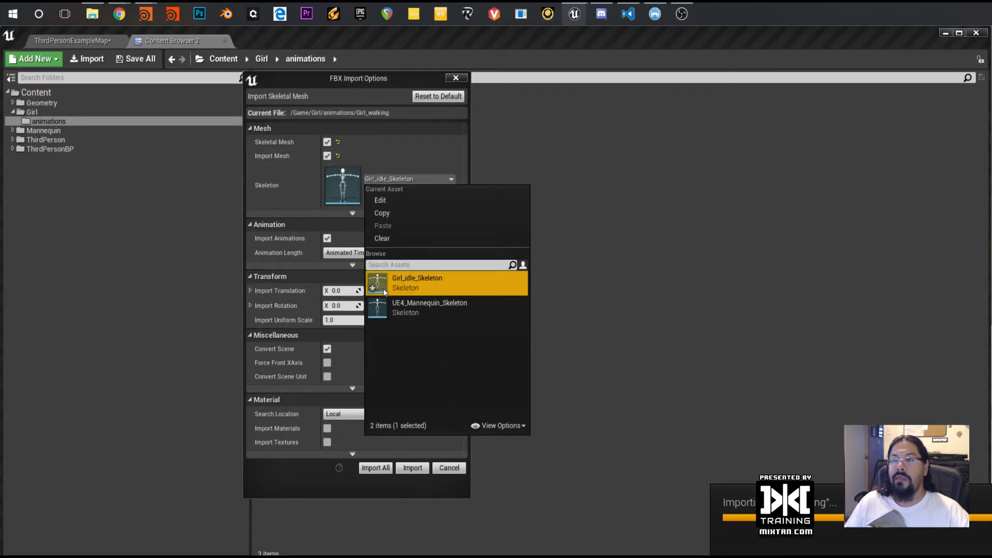
# Import Girl_walking with its mesh and animations onto Girl_idle_Skeleton at an import uniform scale of 100
pyautogui.click(327, 155)
pyautogui.click(327, 142)
pyautogui.click(328, 154)
pyautogui.click(326, 144)
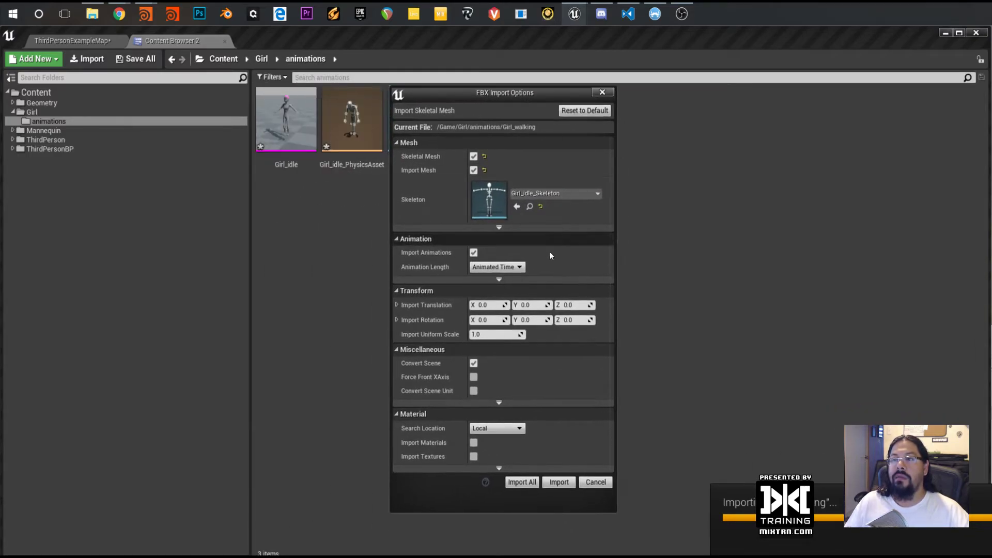
pyautogui.click(473, 156)
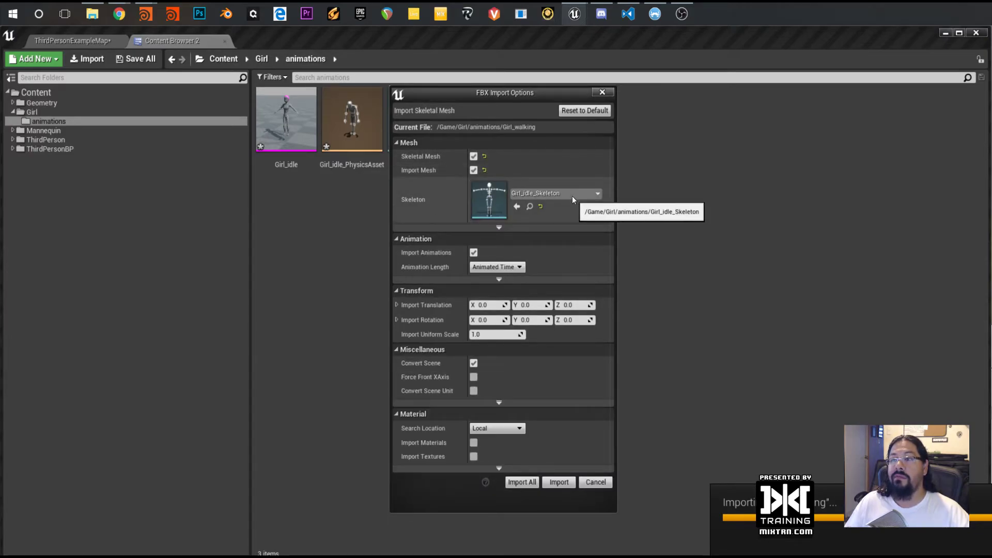
pyautogui.click(571, 195)
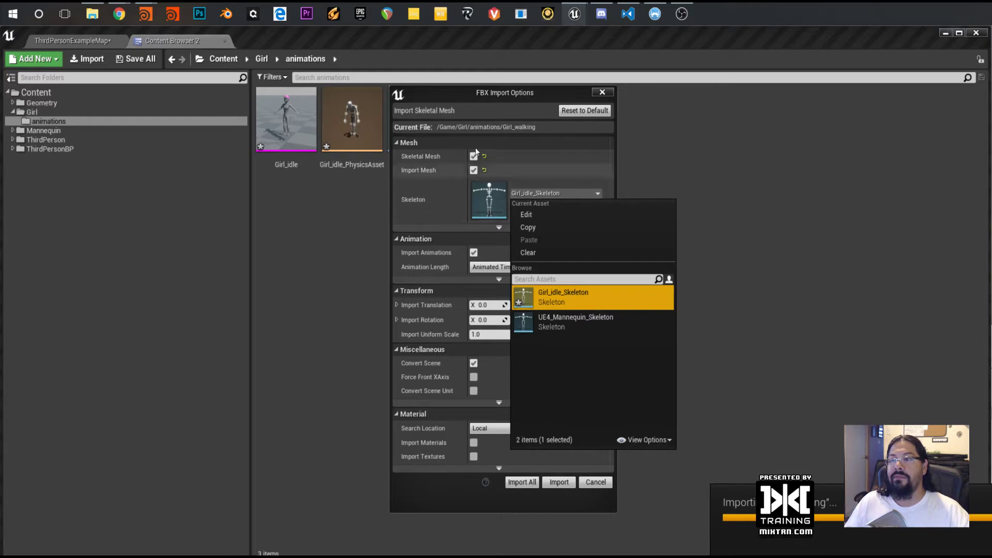
pyautogui.click(563, 300)
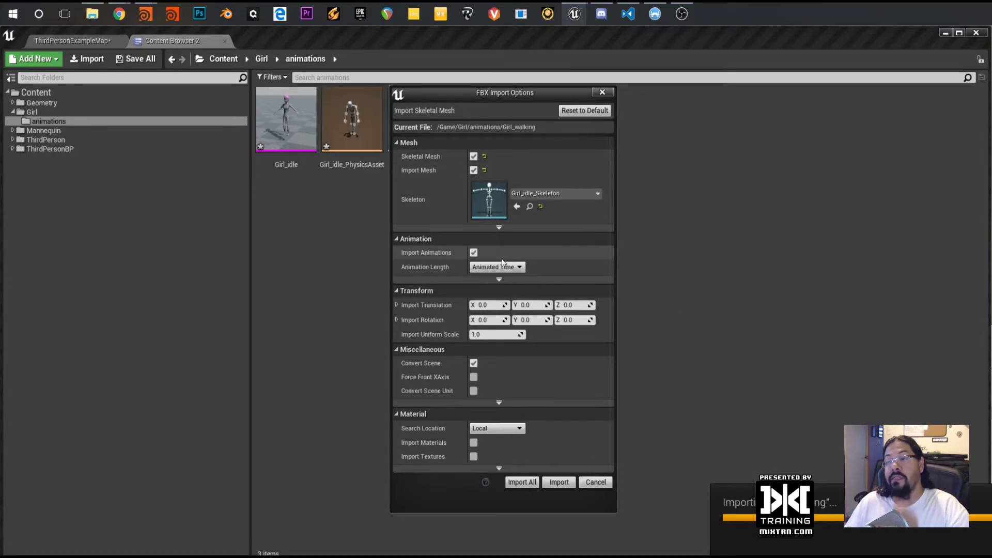
pyautogui.click(494, 334)
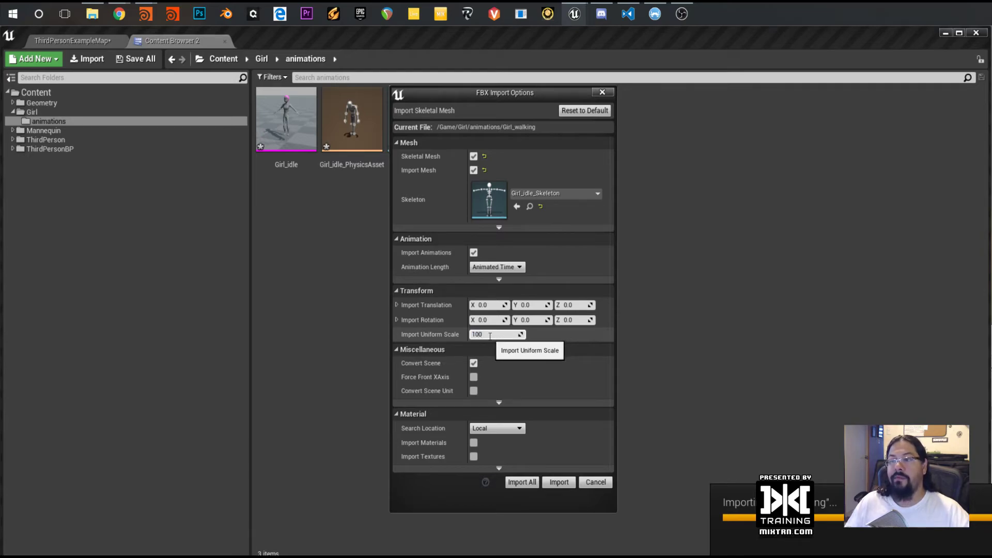
pyautogui.click(523, 482)
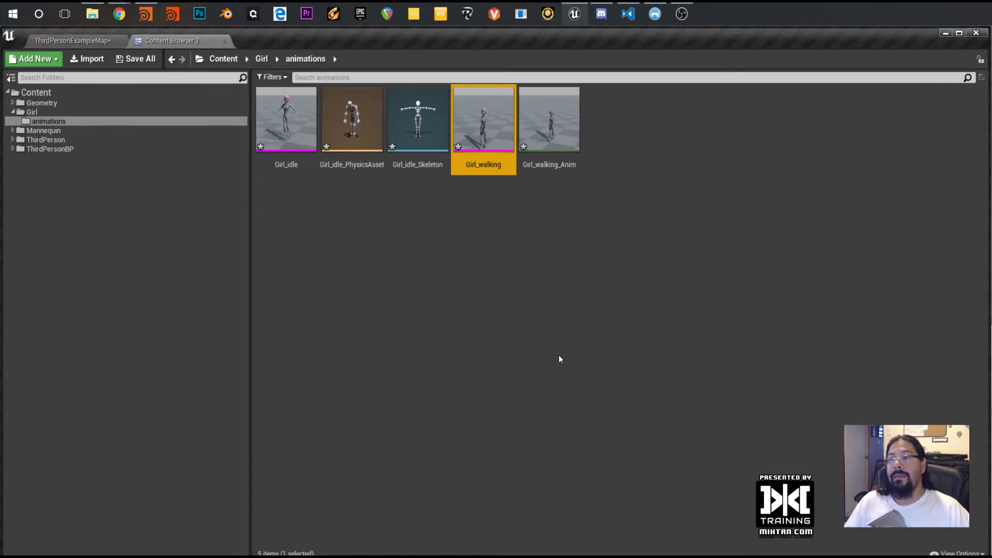
# Open Girl_walking and Girl_walking_Anim, view the walk from the side, and return to the mesh editor
pyautogui.doubleClick(484, 139)
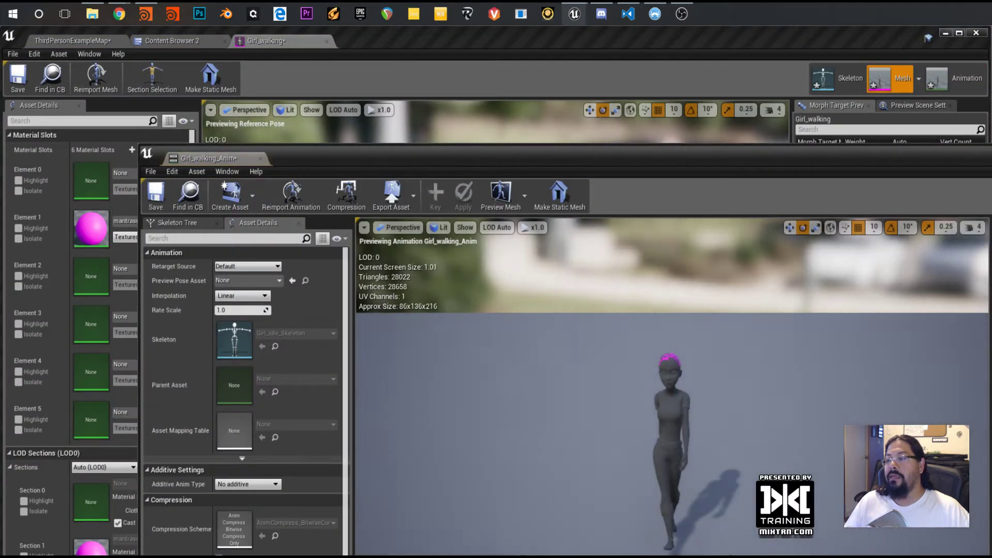
pyautogui.keyDown('alt'); pyautogui.moveTo(723, 460); pyautogui.dragTo(579, 444); pyautogui.keyUp('alt')
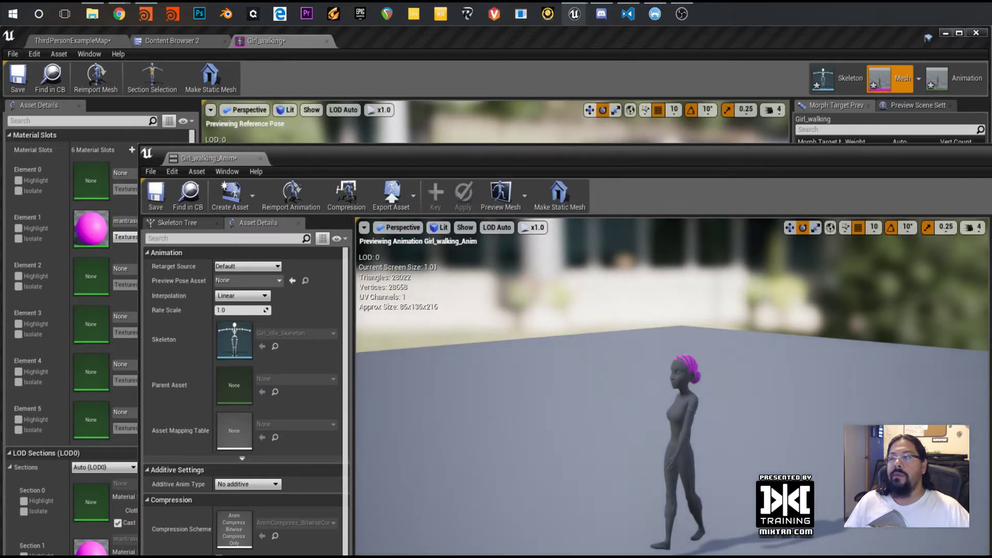
pyautogui.click(265, 34)
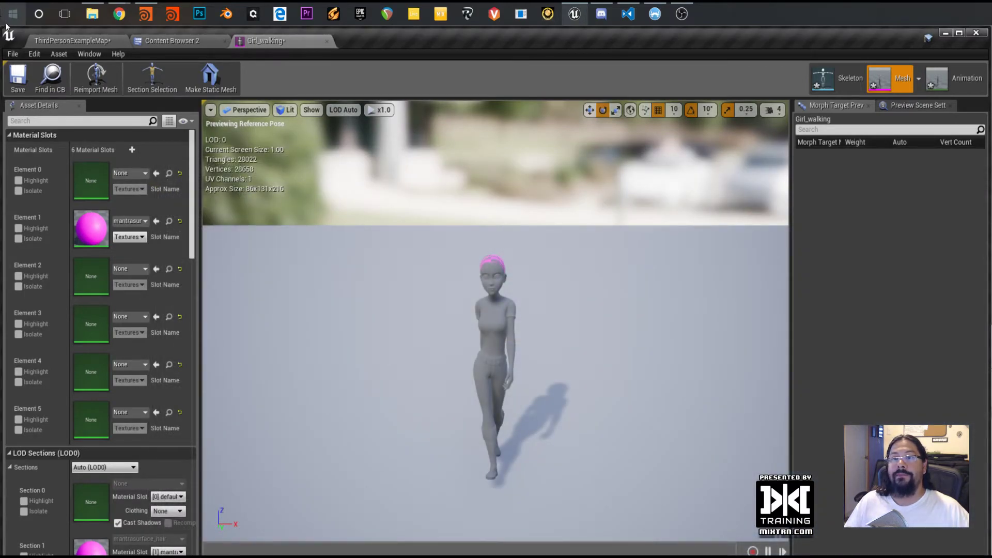
# Switch to Houdini, hide simplefemale1, and display and select simplefemale_walking
pyautogui.click(146, 13)
pyautogui.moveTo(514, 282)
pyautogui.click(537, 180)
pyautogui.click(538, 362)
pyautogui.click(504, 362)
pyautogui.click(15, 52)
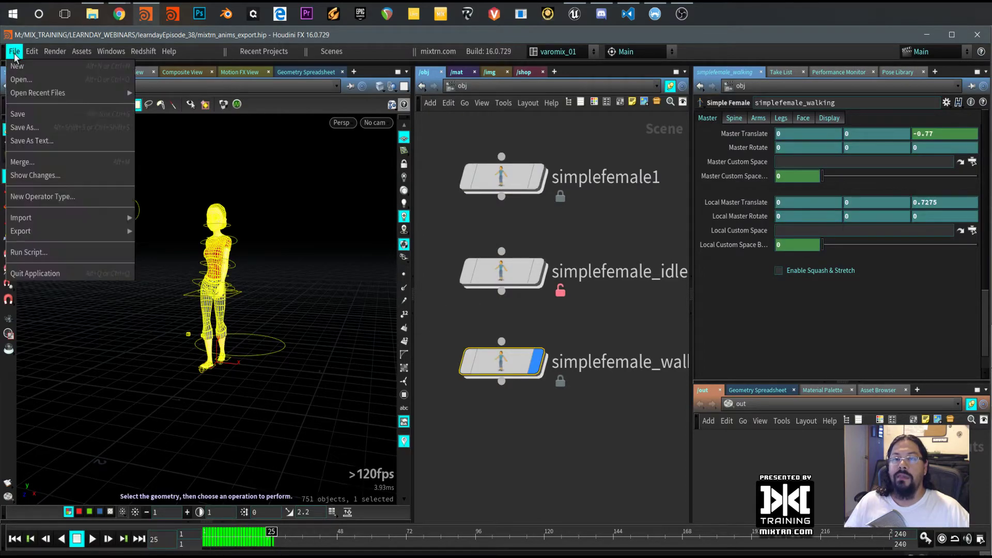
# Examine the walk cycle of simplefemale_walking from the side by scrubbing between frames 12 and 25
pyautogui.click(274, 534)
pyautogui.moveTo(273, 534); pyautogui.dragTo(234, 533)
pyautogui.keyDown('alt'); pyautogui.moveTo(197, 429); pyautogui.dragTo(221, 361, button='right'); pyautogui.keyUp('alt')
pyautogui.keyDown('alt'); pyautogui.moveTo(269, 362); pyautogui.dragTo(224, 363); pyautogui.keyUp('alt')
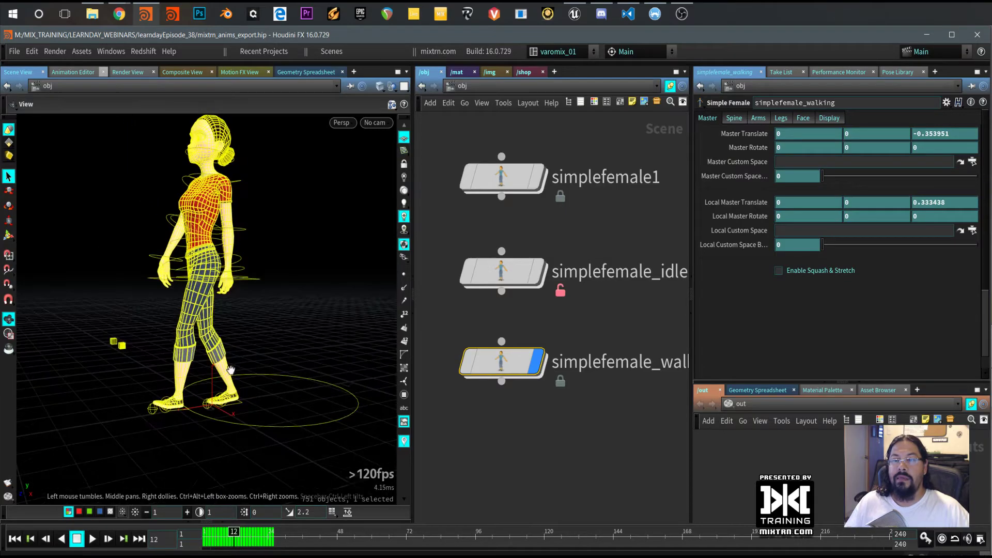
pyautogui.moveTo(248, 538); pyautogui.dragTo(273, 536)
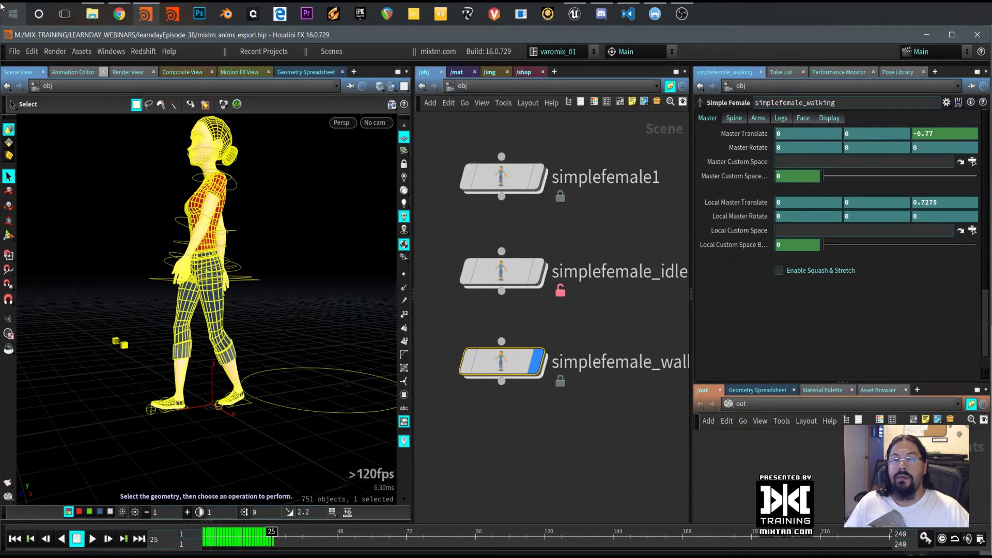
# Open the FBX export options and review the export path, frame range and source object
pyautogui.click(15, 51)
pyautogui.moveTo(117, 232)
pyautogui.click(155, 243)
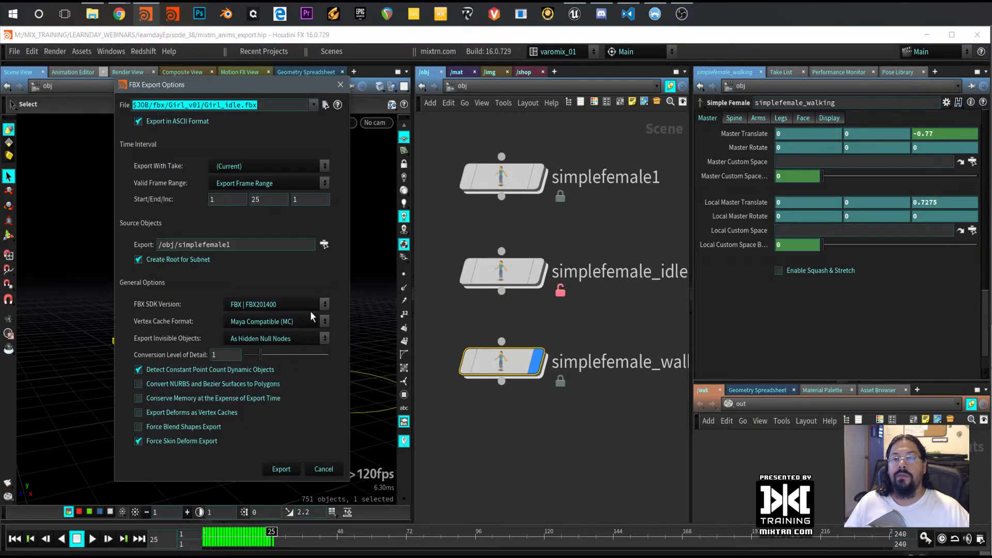
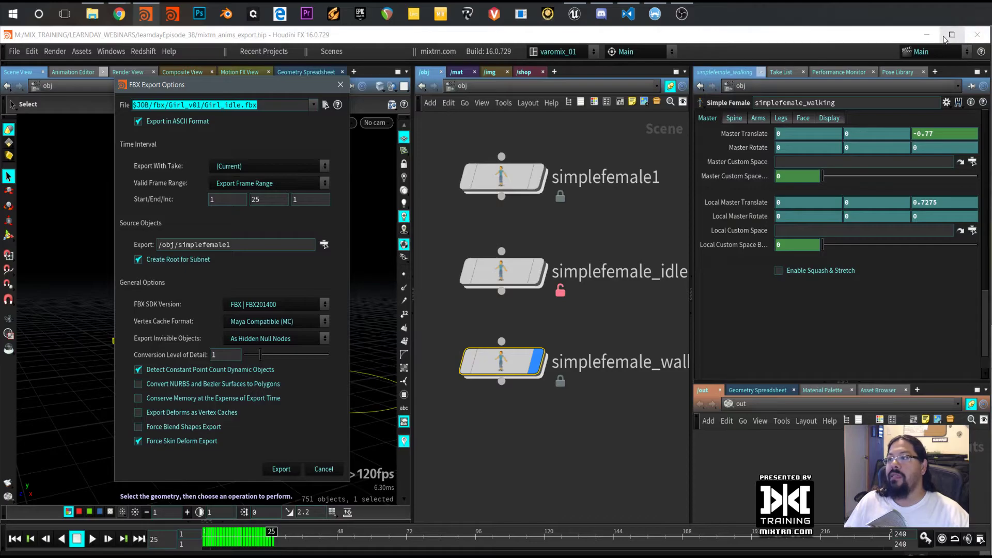
# Switch to Unreal and delete the Girl_walking and Girl_walking_Anim assets from the animations folder
pyautogui.click(928, 36)
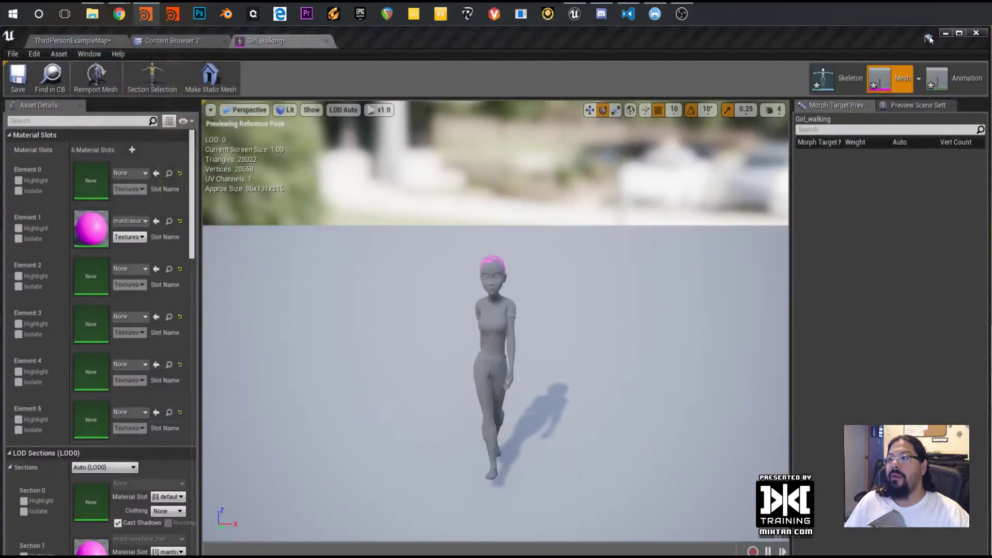
pyautogui.click(41, 38)
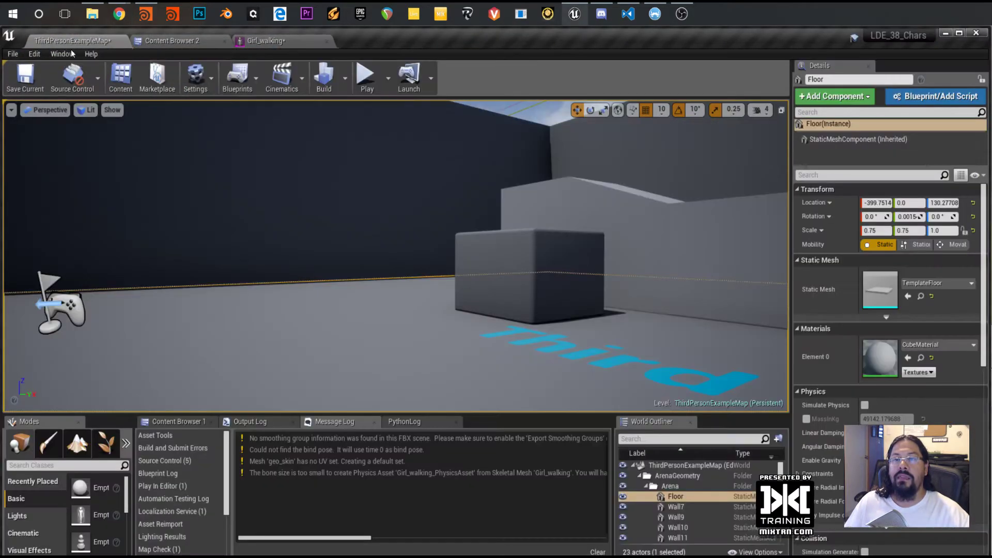
pyautogui.click(199, 41)
pyautogui.keyDown('ctrl'); pyautogui.click(528, 163); pyautogui.keyUp('ctrl')
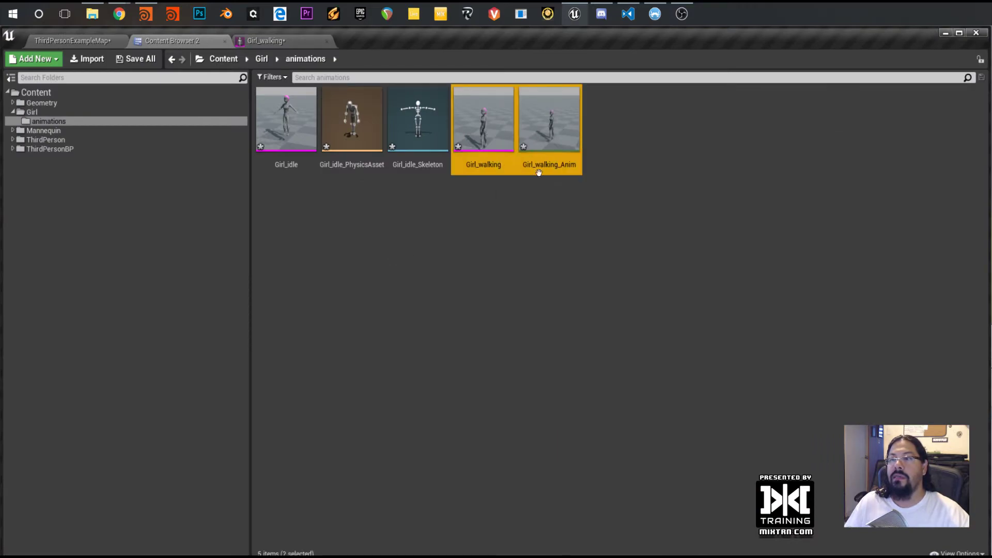
pyautogui.press('Delete')
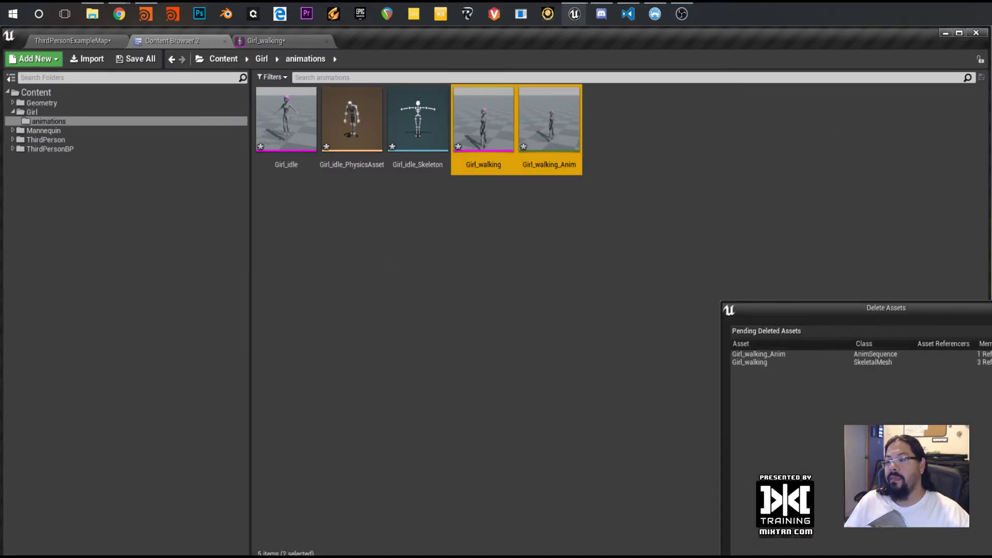
pyautogui.press('Return')
# Bring Girl_walking.fbx into the animations folder for import, with the animation length as Set Range from frame 1 to 25
pyautogui.hotkey('alt', 'Tab')
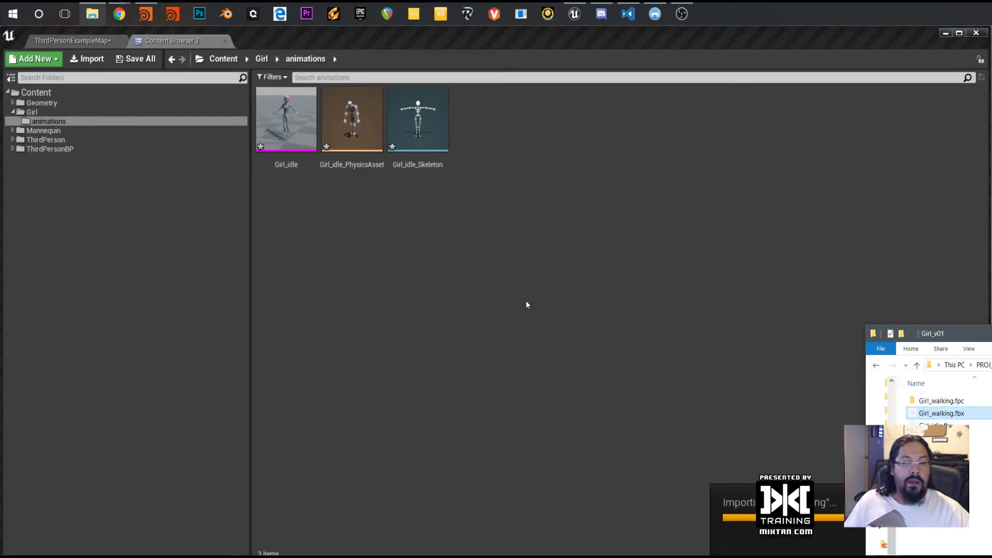
pyautogui.moveTo(891, 314); pyautogui.dragTo(468, 119)
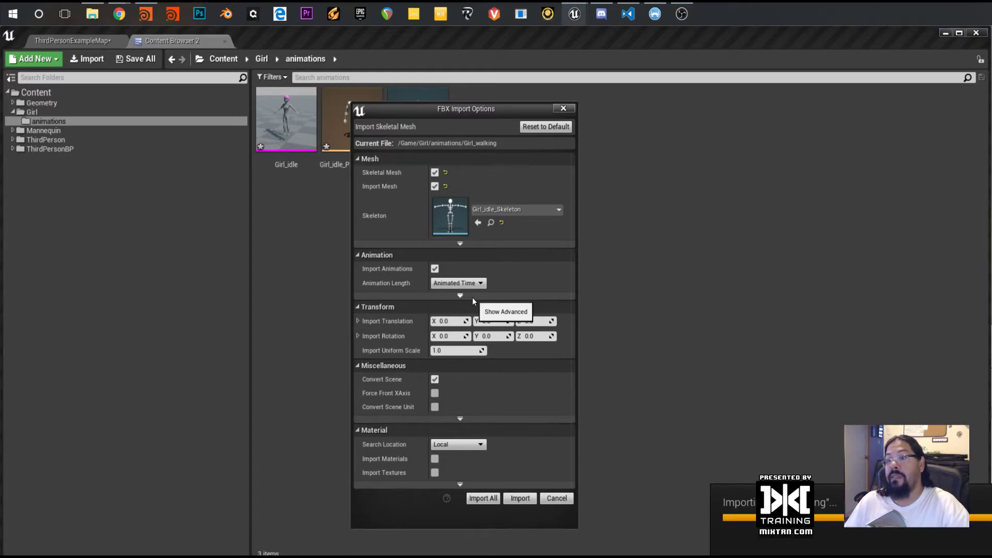
pyautogui.click(473, 283)
pyautogui.click(461, 311)
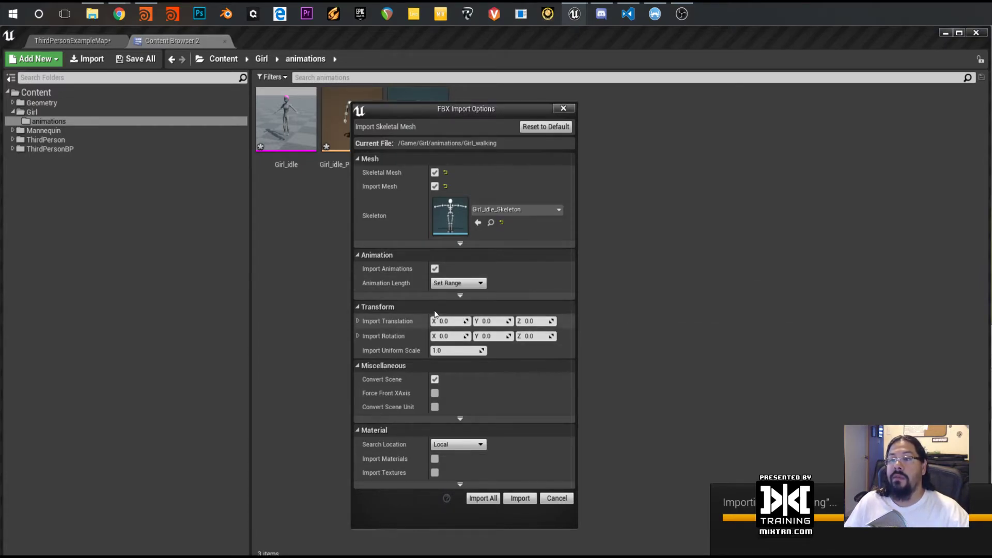
pyautogui.click(473, 296)
pyautogui.click(505, 319)
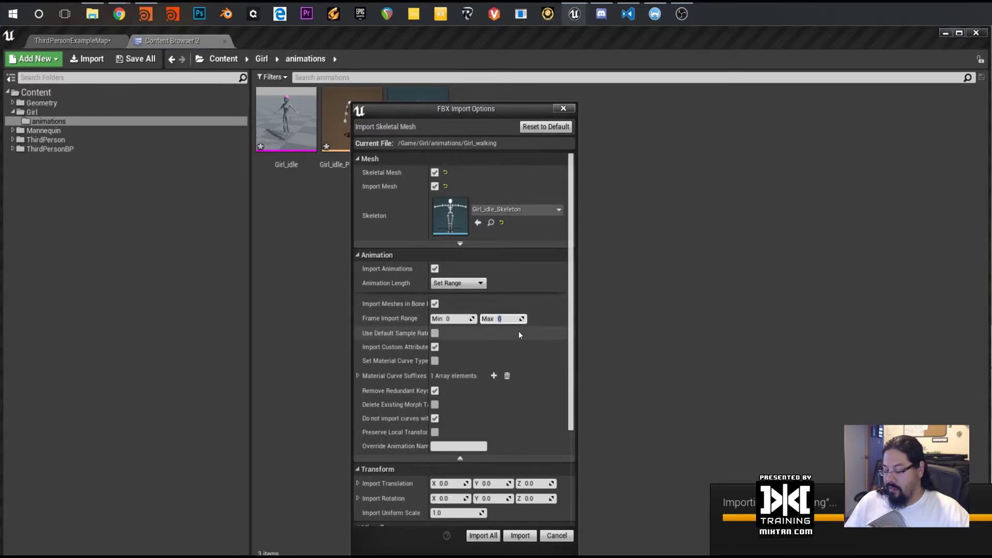
pyautogui.press('Return')
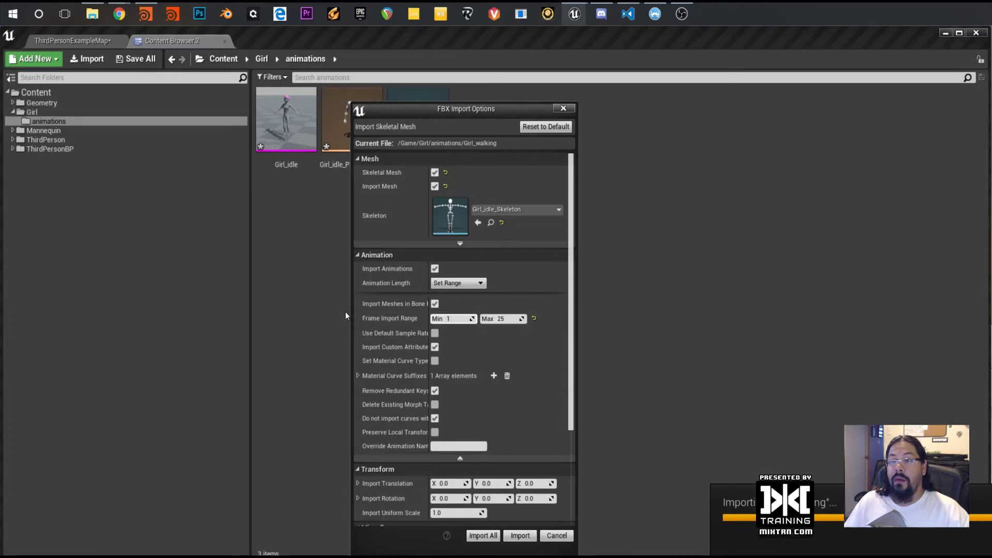
# Set the import uniform scale to 100 for the Girl_walking import
pyautogui.moveTo(427, 299); pyautogui.dragTo(464, 304)
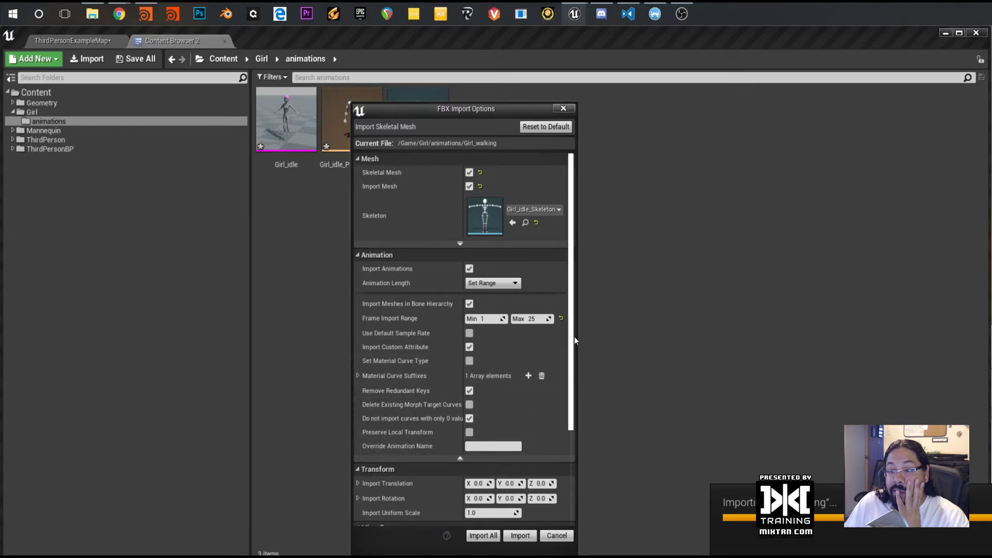
pyautogui.moveTo(574, 336); pyautogui.dragTo(578, 405)
pyautogui.click(481, 388)
pyautogui.write('100')
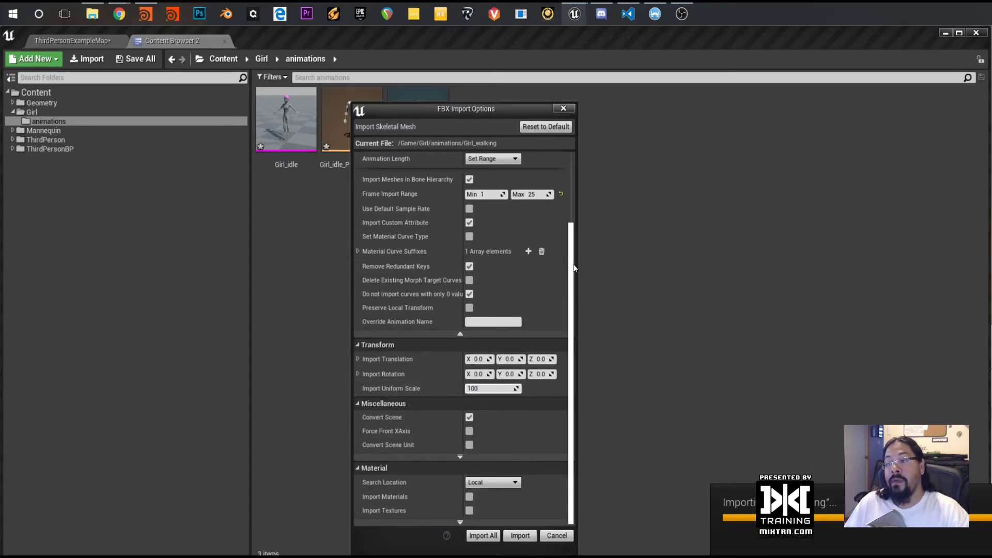
pyautogui.moveTo(572, 250); pyautogui.dragTo(576, 181)
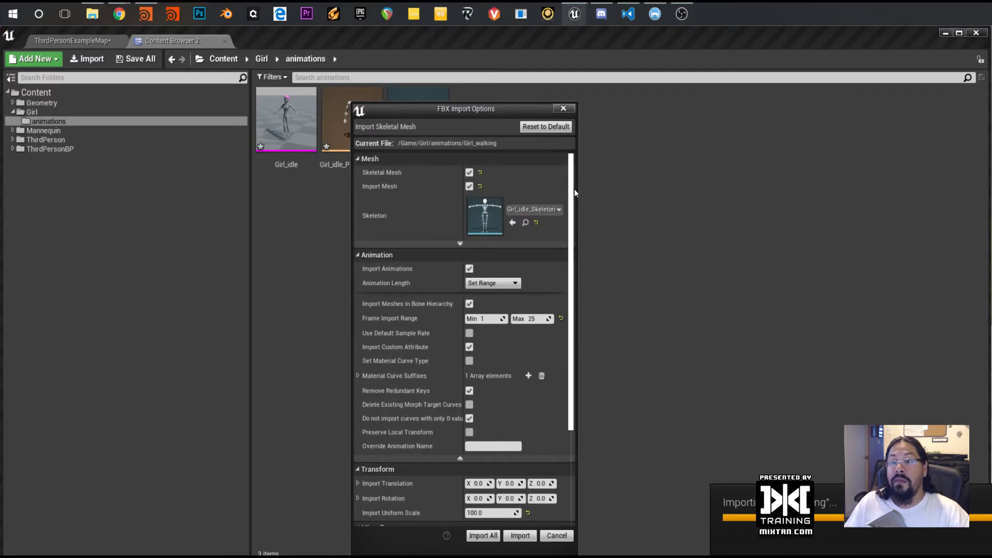
# Review the advanced mesh import options and import Girl_walking with all settings applied
pyautogui.click(494, 243)
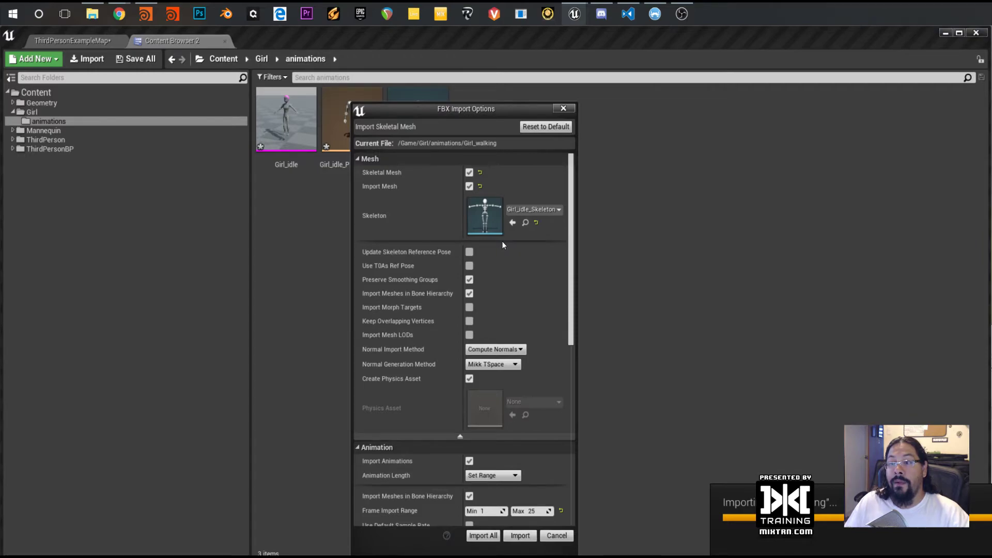
pyautogui.click(500, 350)
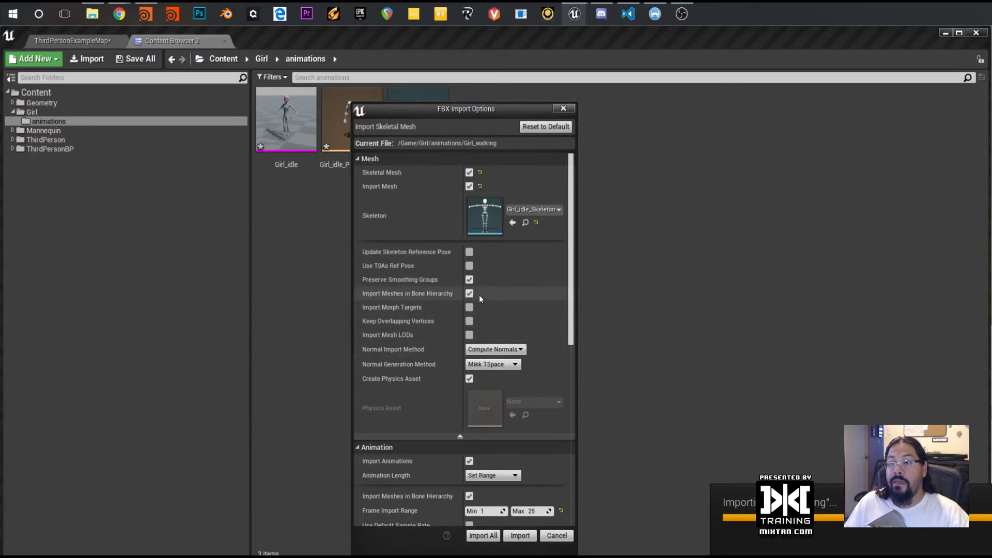
pyautogui.click(462, 436)
pyautogui.moveTo(570, 306); pyautogui.dragTo(573, 399)
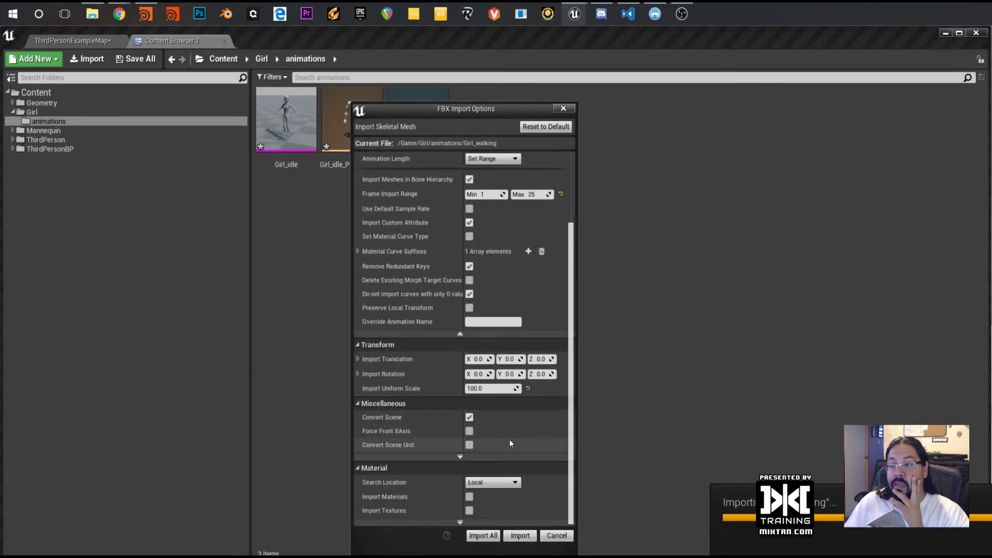
pyautogui.click(488, 538)
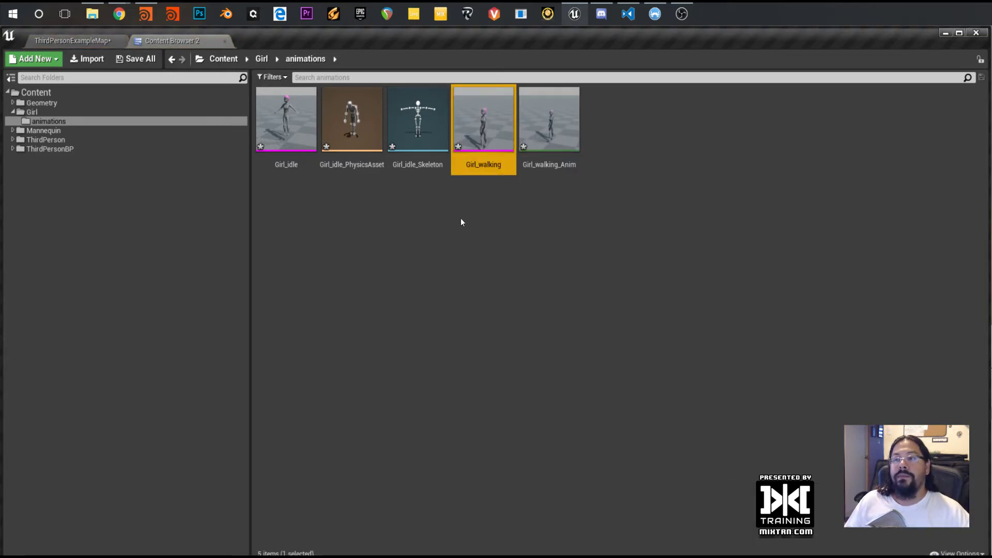
# Open Girl_walking_Anim and view the walk cycle from both sides up close
pyautogui.doubleClick(547, 125)
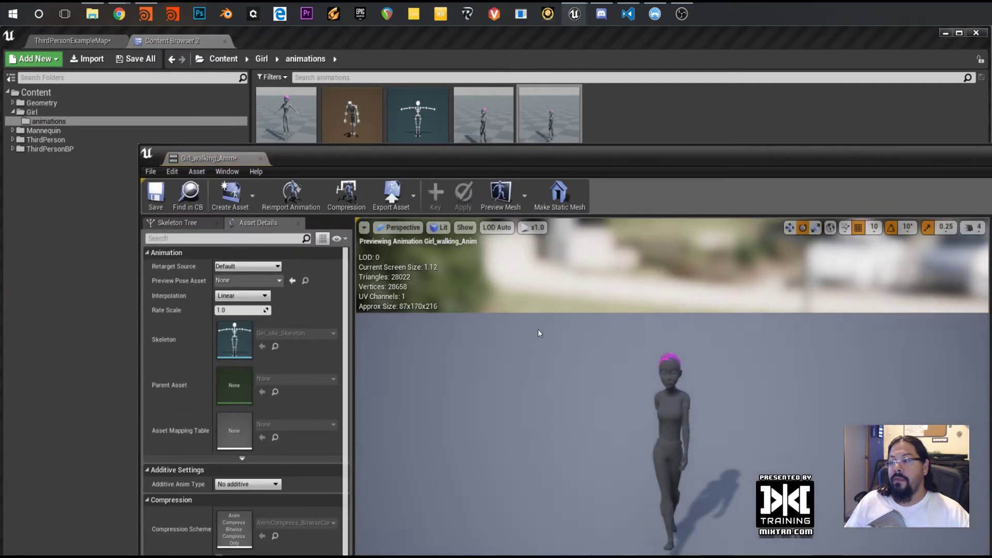
pyautogui.moveTo(637, 162); pyautogui.dragTo(531, 53)
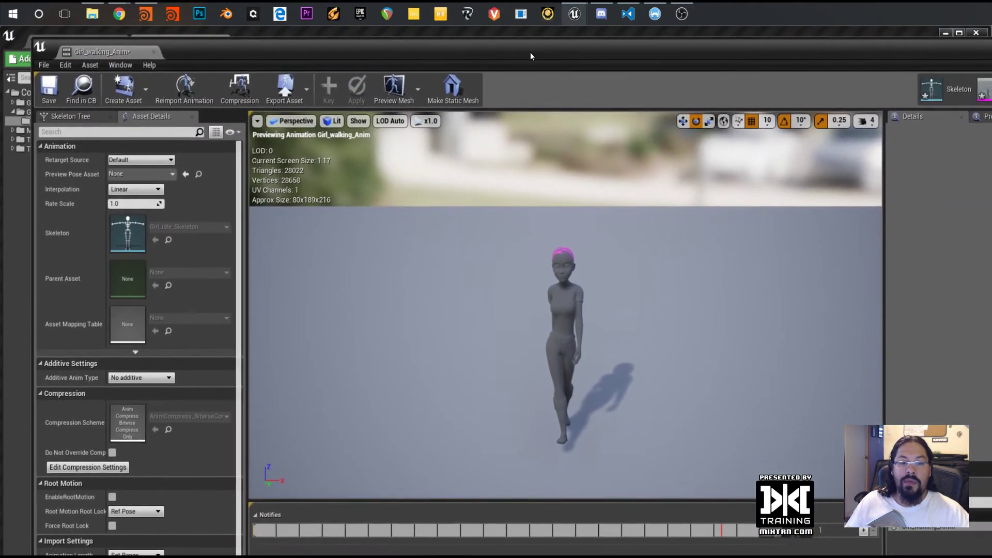
pyautogui.keyDown('alt'); pyautogui.moveTo(731, 447); pyautogui.dragTo(638, 416); pyautogui.keyUp('alt')
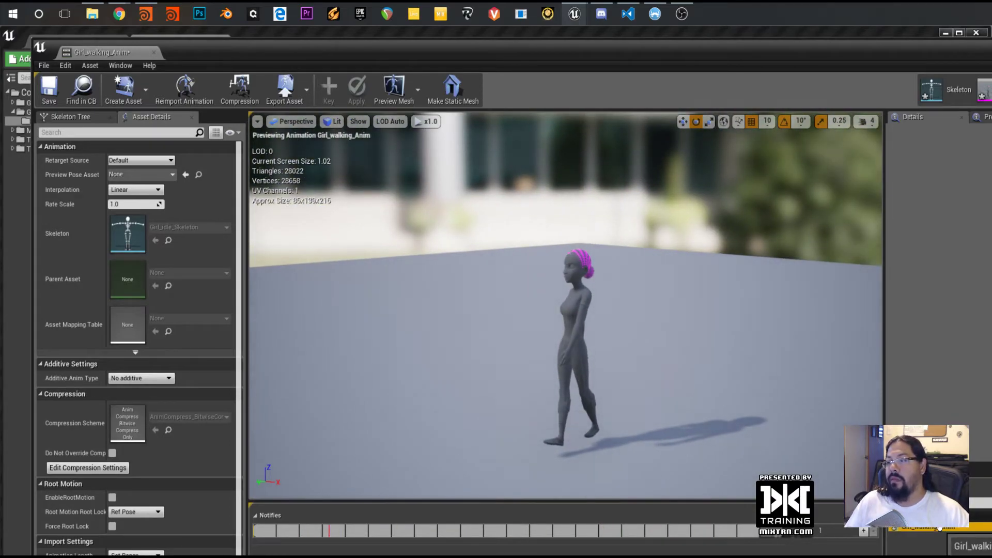
pyautogui.keyDown('alt'); pyautogui.moveTo(604, 348); pyautogui.dragTo(517, 327); pyautogui.keyUp('alt')
pyautogui.moveTo(332, 363)
pyautogui.keyDown('alt'); pyautogui.mouseDown()
pyautogui.moveTo(408, 362)
pyautogui.moveTo(341, 362)
pyautogui.mouseUp(); pyautogui.keyUp('alt')
pyautogui.moveTo(341, 362)
pyautogui.keyDown('alt'); pyautogui.mouseDown(button='right')
pyautogui.moveTo(393, 367)
pyautogui.moveTo(357, 363)
pyautogui.mouseUp(button='right'); pyautogui.keyUp('alt')
pyautogui.keyDown('alt'); pyautogui.moveTo(521, 423); pyautogui.dragTo(562, 468, button='middle'); pyautogui.keyUp('alt')
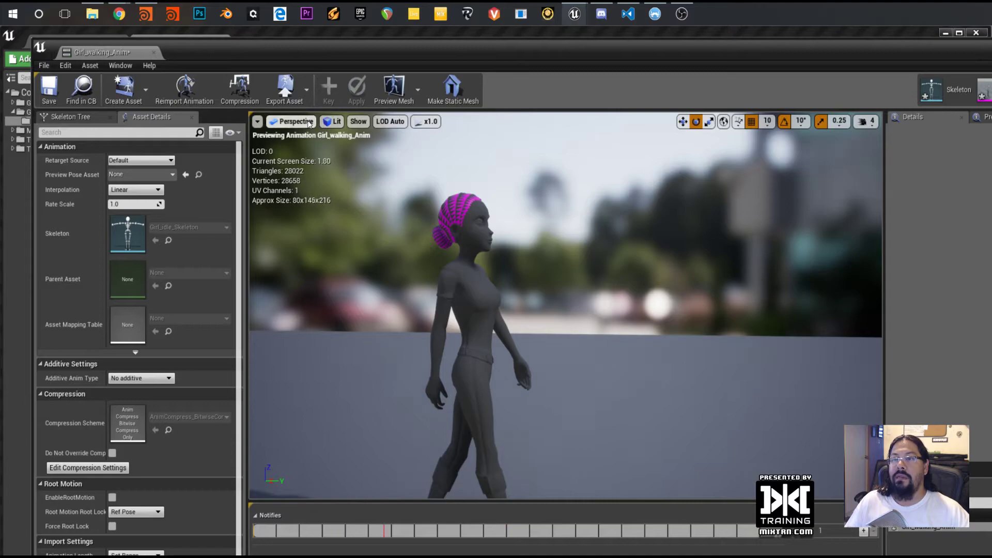
# Display the baked animation and the bones of the entire hierarchy in the animation preview
pyautogui.click(357, 122)
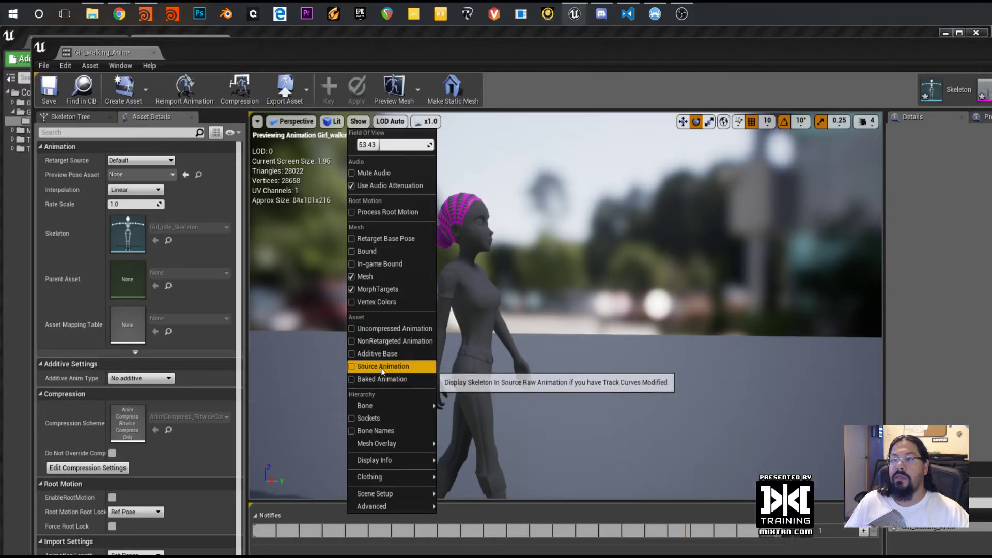
pyautogui.click(343, 353)
pyautogui.keyDown('alt'); pyautogui.moveTo(343, 352); pyautogui.dragTo(207, 369); pyautogui.keyUp('alt')
pyautogui.click(361, 125)
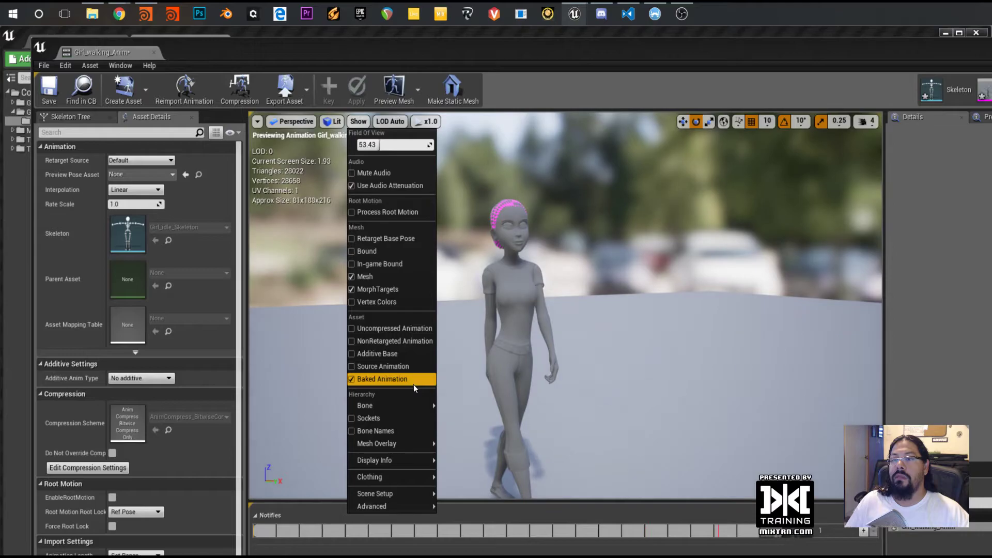
pyautogui.moveTo(425, 407)
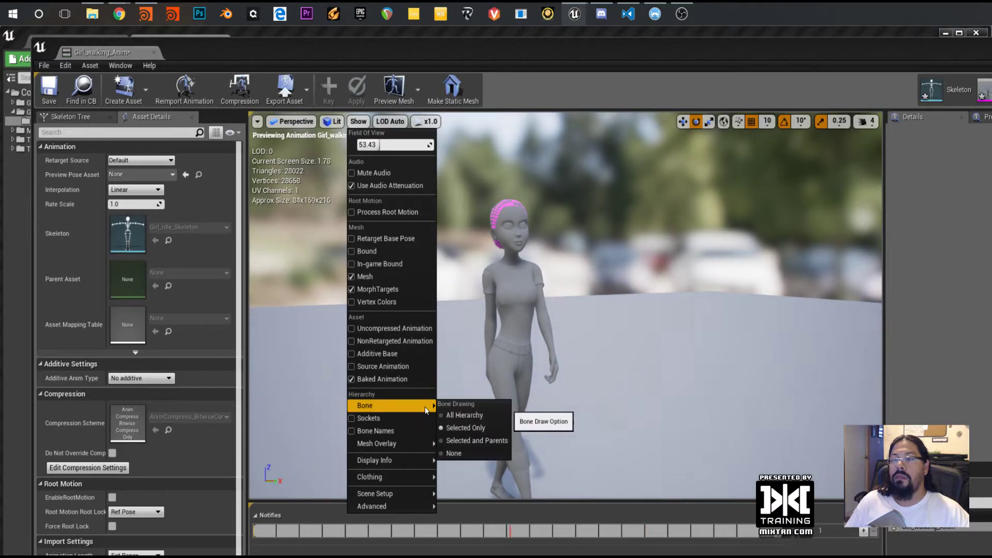
pyautogui.click(468, 418)
# Inspect the bones against the walking mesh from both sides, and close the Girl_walking_Anim editor
pyautogui.keyDown('alt'); pyautogui.moveTo(445, 400); pyautogui.dragTo(560, 337); pyautogui.keyUp('alt')
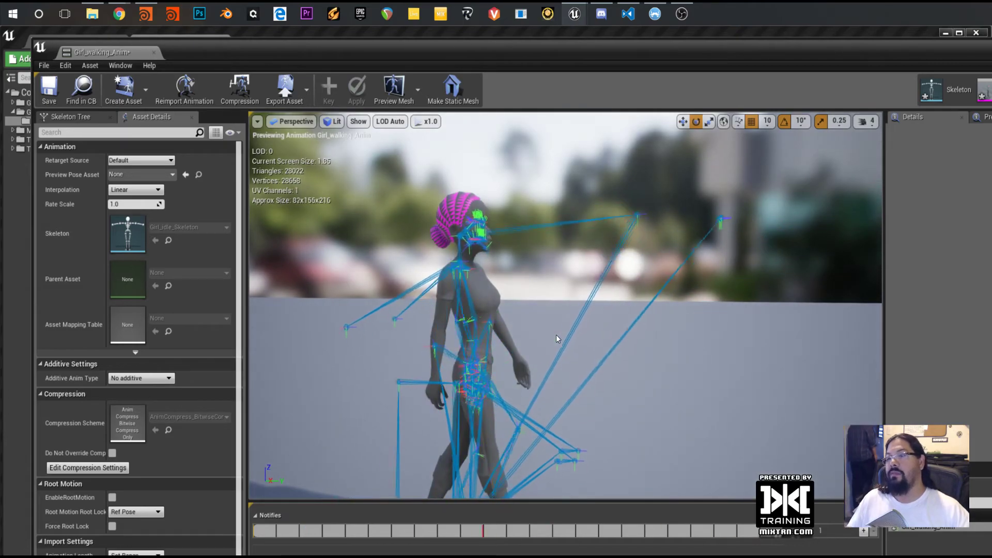
pyautogui.keyDown('alt'); pyautogui.moveTo(556, 338); pyautogui.dragTo(500, 308); pyautogui.keyUp('alt')
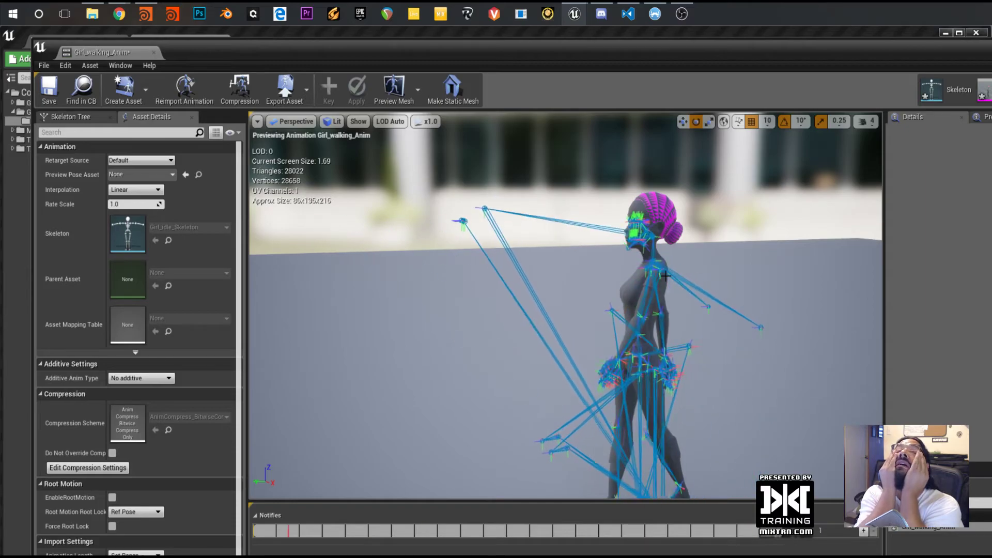
pyautogui.moveTo(538, 398); pyautogui.dragTo(684, 314)
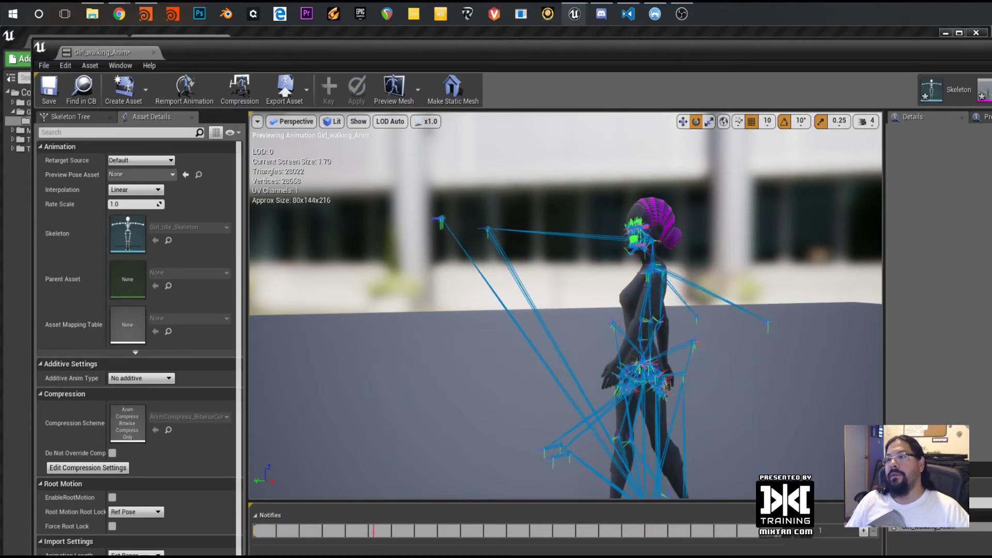
pyautogui.click(153, 53)
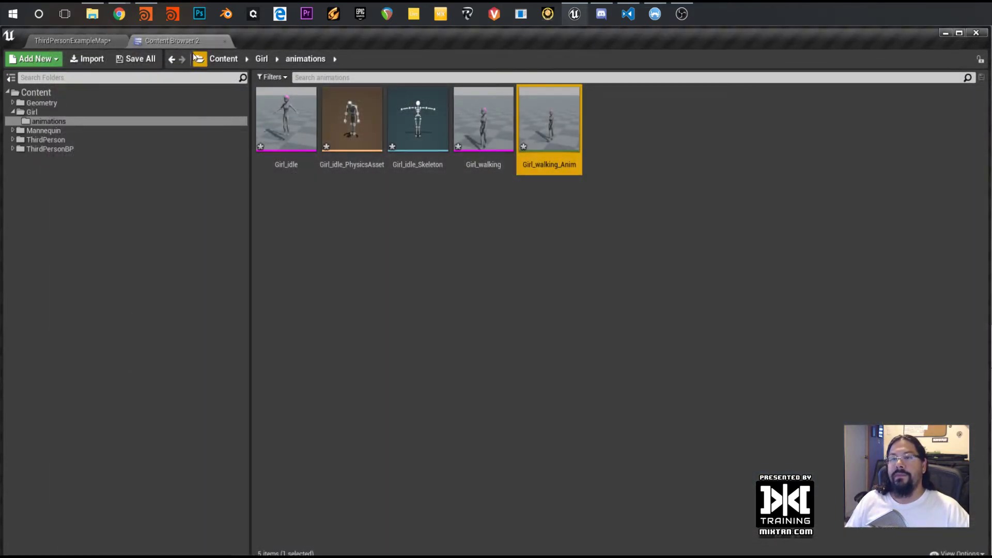
# Switch to Houdini, disable Delta Mush on simplefemale_walking and set its geometry type to Polygon
pyautogui.click(145, 14)
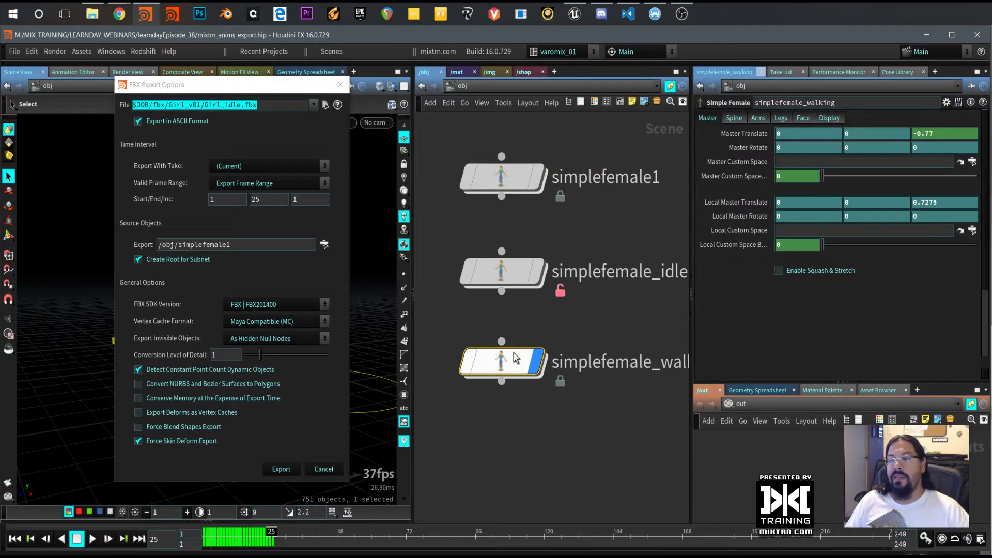
pyautogui.moveTo(516, 357)
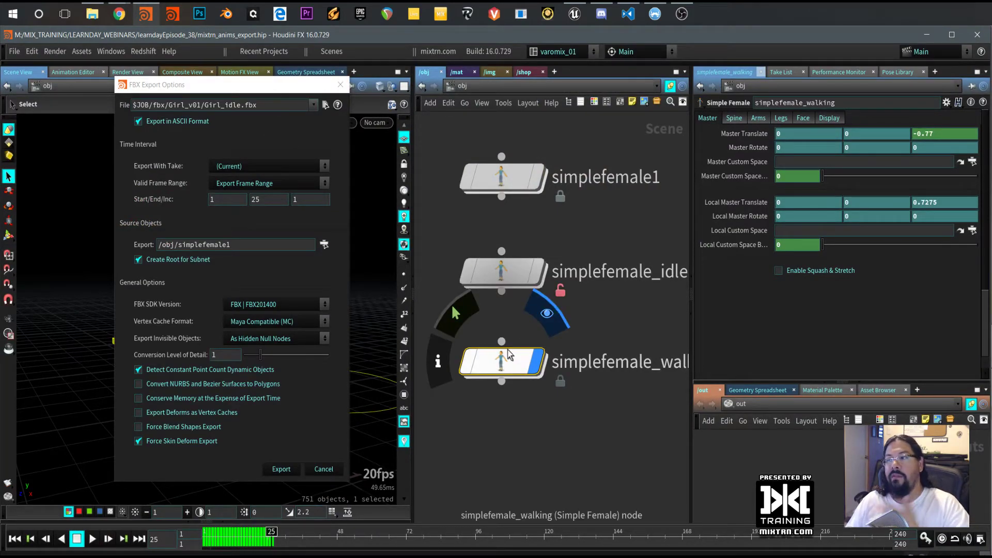
pyautogui.click(830, 118)
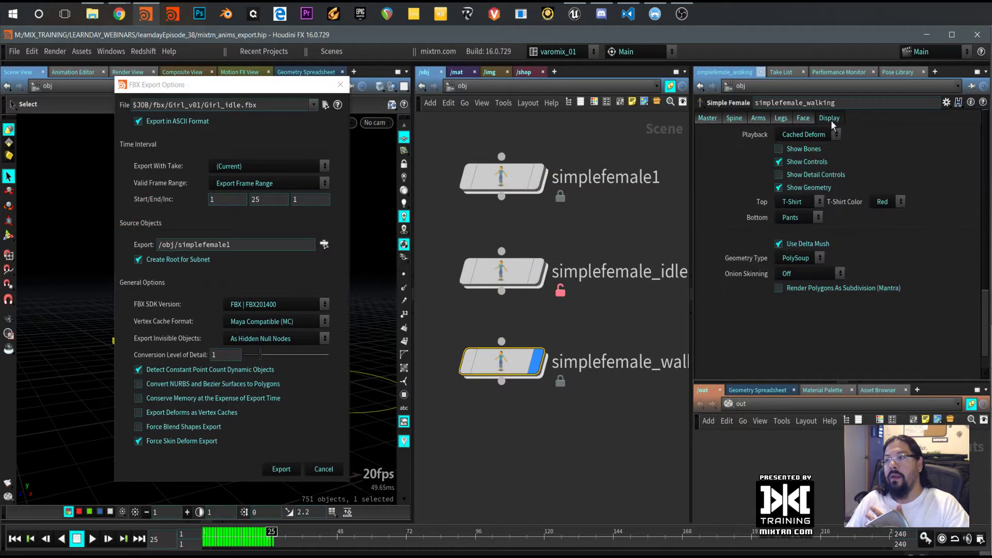
pyautogui.click(810, 242)
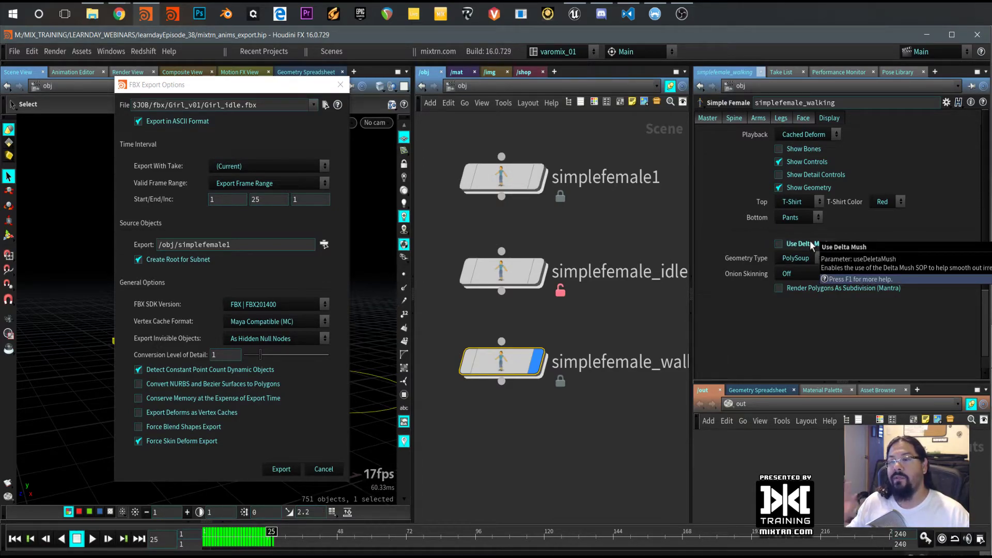
pyautogui.moveTo(201, 85); pyautogui.dragTo(126, 97)
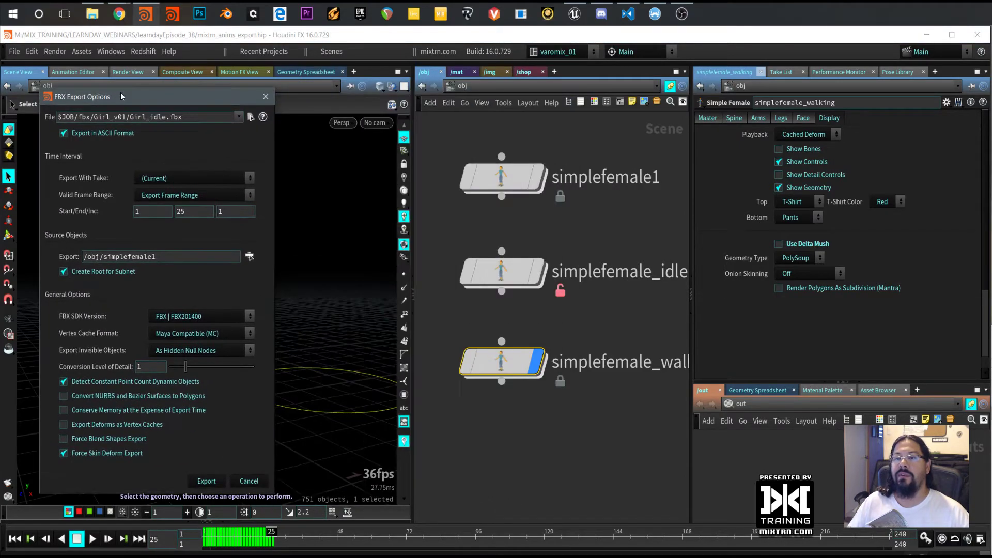
pyautogui.click(815, 263)
pyautogui.click(796, 271)
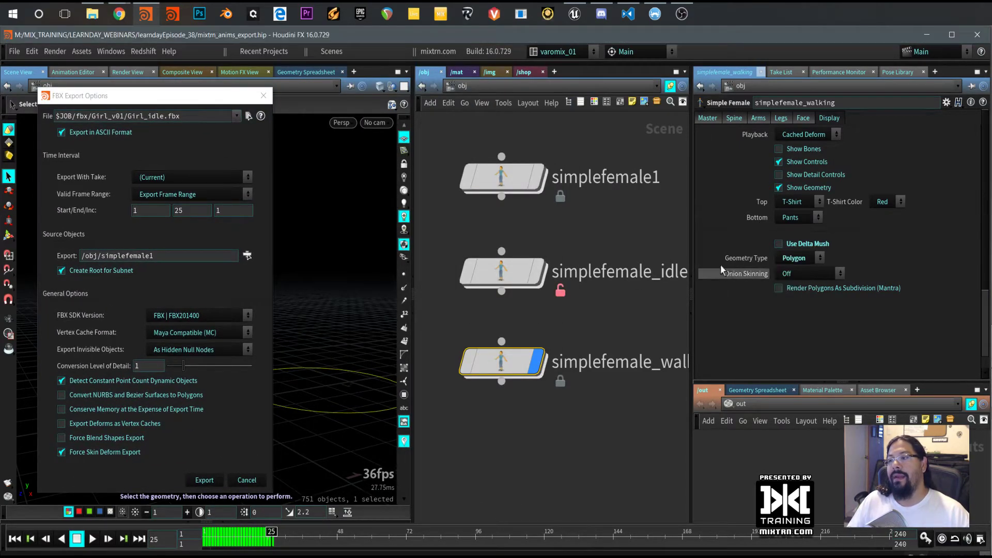
pyautogui.moveTo(146, 104); pyautogui.dragTo(385, 85)
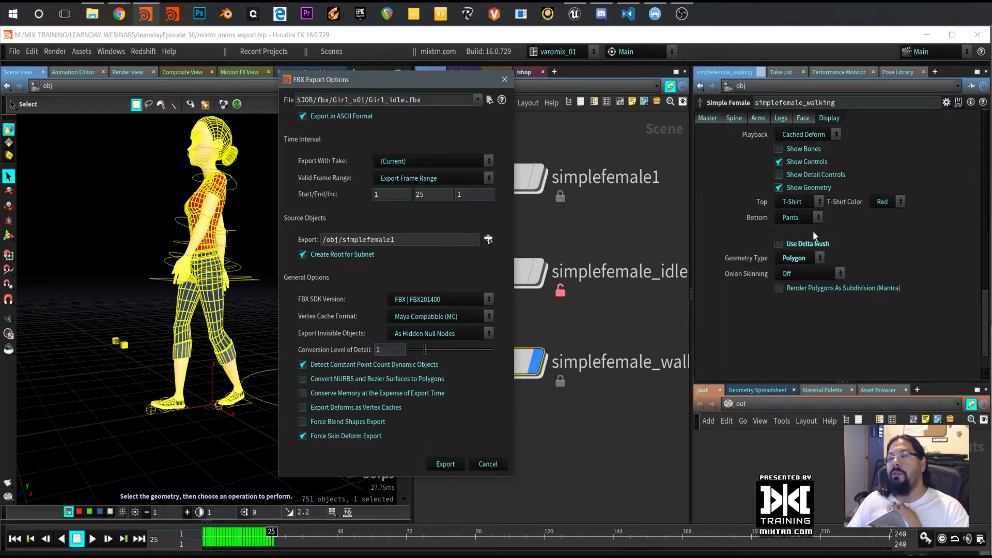
pyautogui.moveTo(340, 78); pyautogui.dragTo(207, 88)
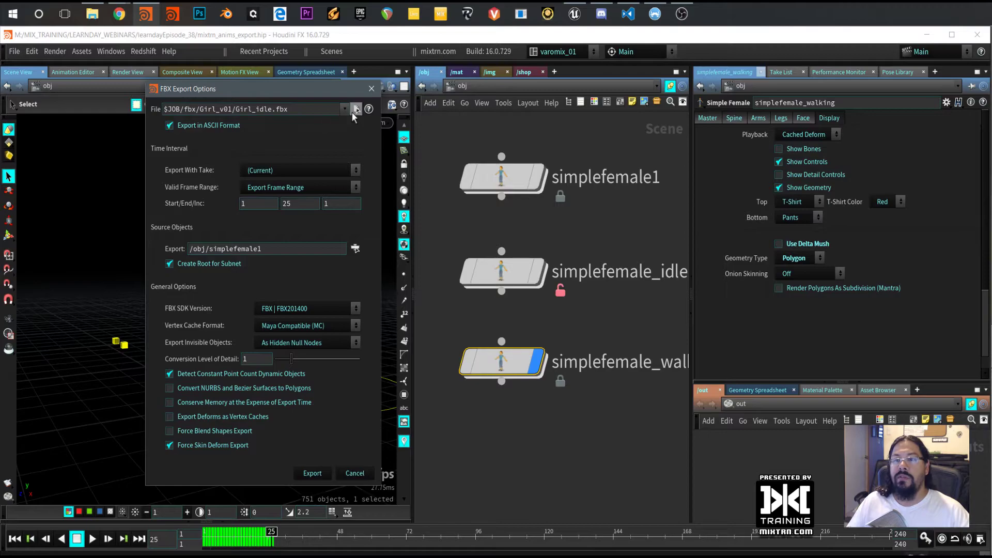
# Export /obj/simplefemale_walking as Girl_walking.fbx in the Girl_v01 folder
pyautogui.click(356, 109)
pyautogui.click(248, 120)
pyautogui.doubleClick(248, 120)
pyautogui.moveTo(502, 362); pyautogui.dragTo(295, 248)
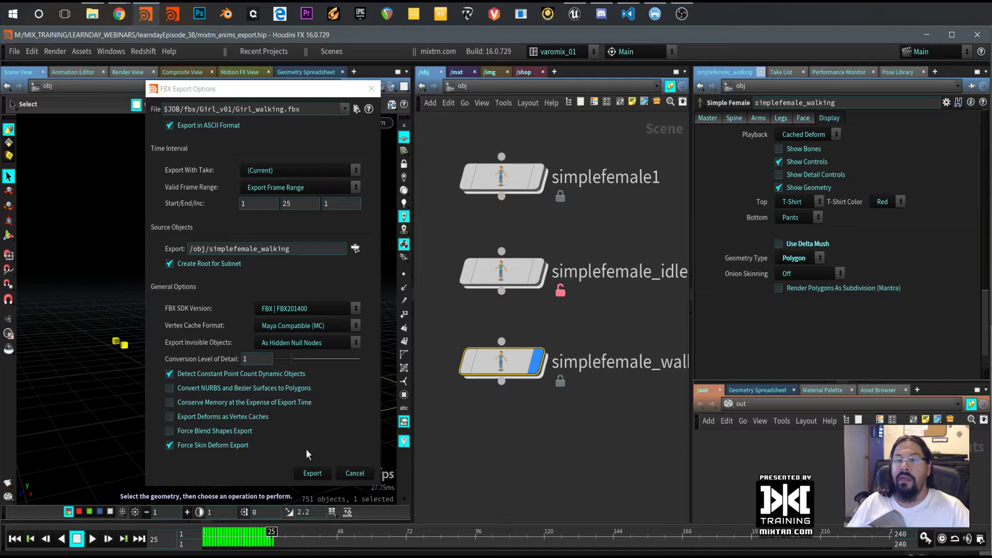
pyautogui.click(313, 474)
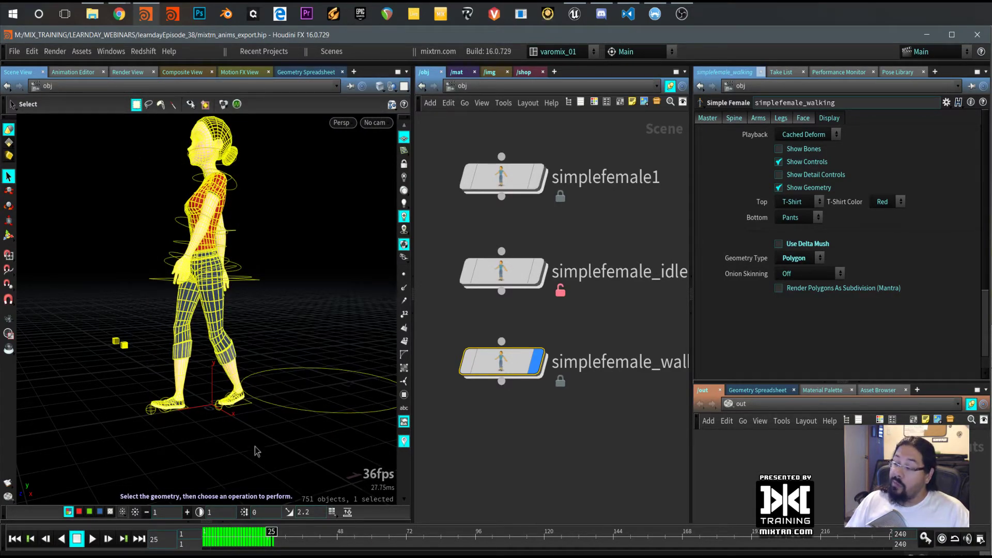
# Switch to Unreal and delete the Girl_walking mesh and Girl_walking_Anim from the animations folder
pyautogui.hotkey('alt', 'Tab')
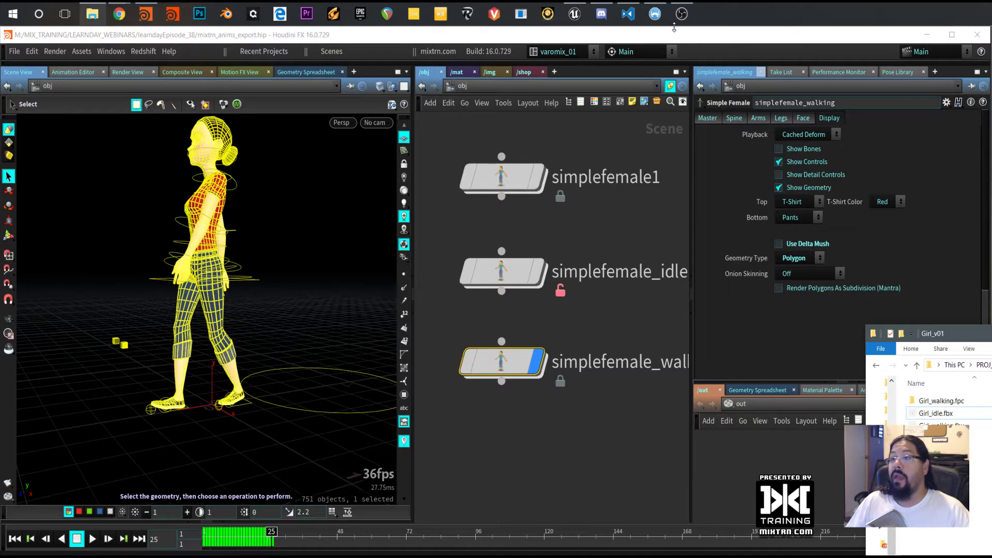
pyautogui.click(574, 14)
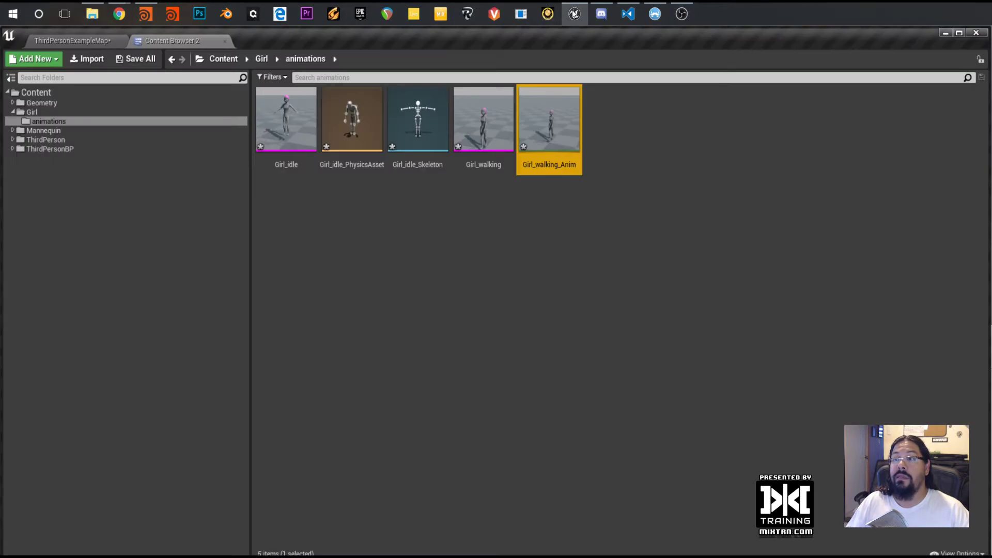
pyautogui.click(509, 173)
pyautogui.keyDown('ctrl'); pyautogui.click(541, 138); pyautogui.keyUp('ctrl')
pyautogui.press('Delete')
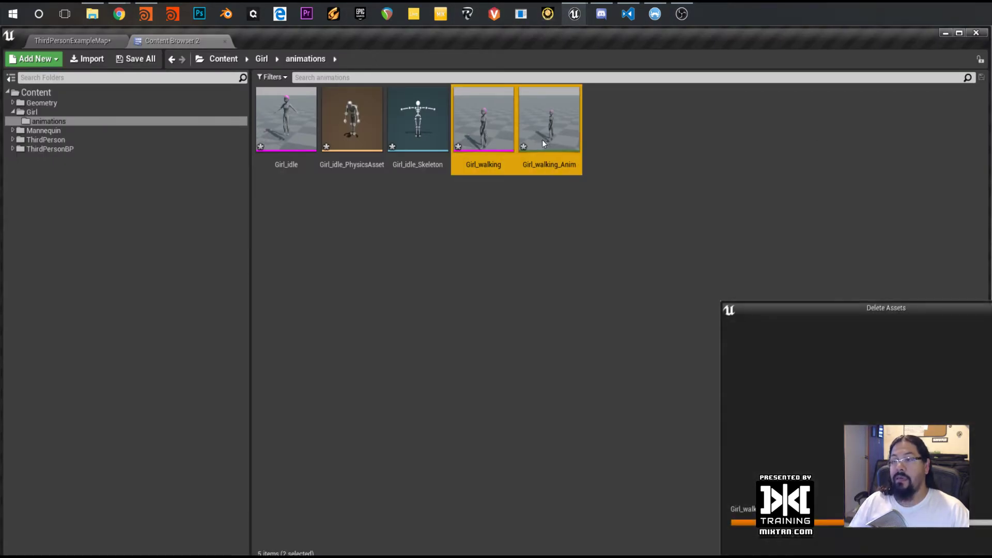
pyautogui.click(776, 556)
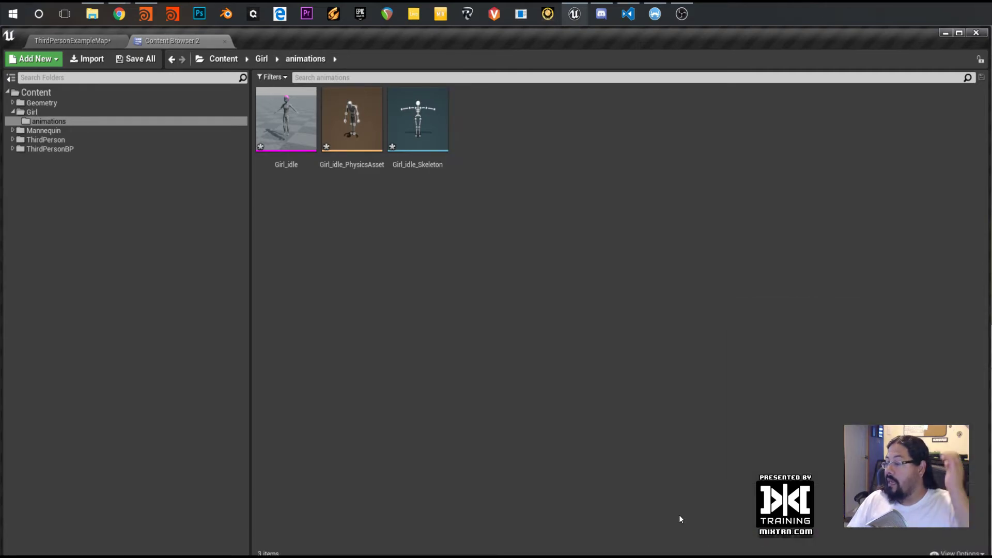
# Bring Girl_walking.fbx from the Girl_v01 folder into the animations folder and set its import animation length to Animated Time
pyautogui.hotkey('alt', 'Tab')
pyautogui.moveTo(930, 425); pyautogui.dragTo(458, 276)
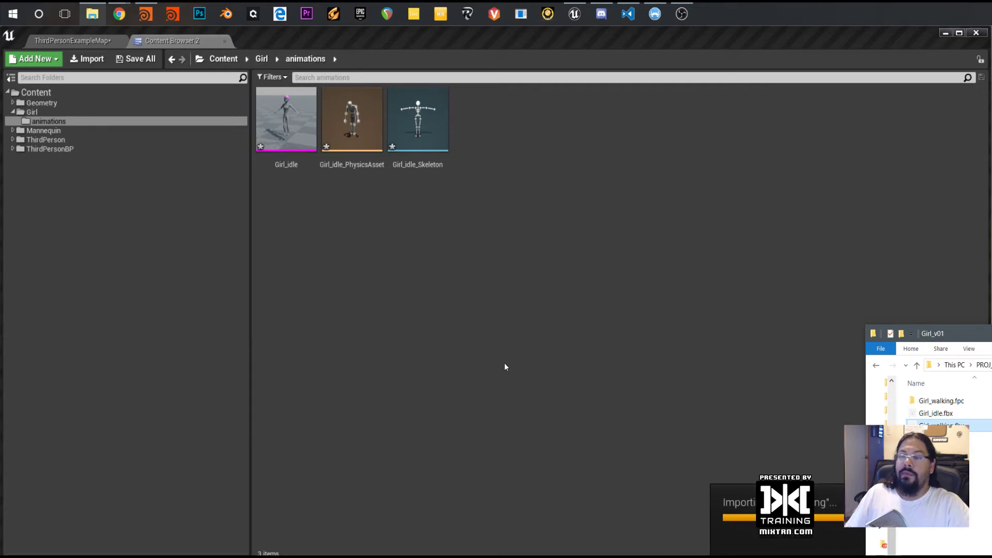
pyautogui.moveTo(840, 307); pyautogui.dragTo(396, 82)
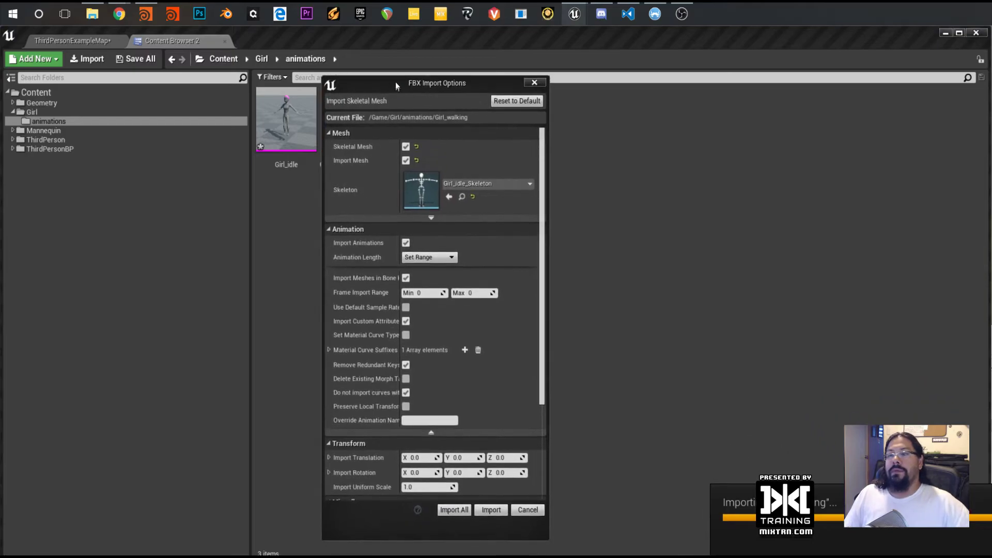
pyautogui.click(442, 256)
pyautogui.click(433, 272)
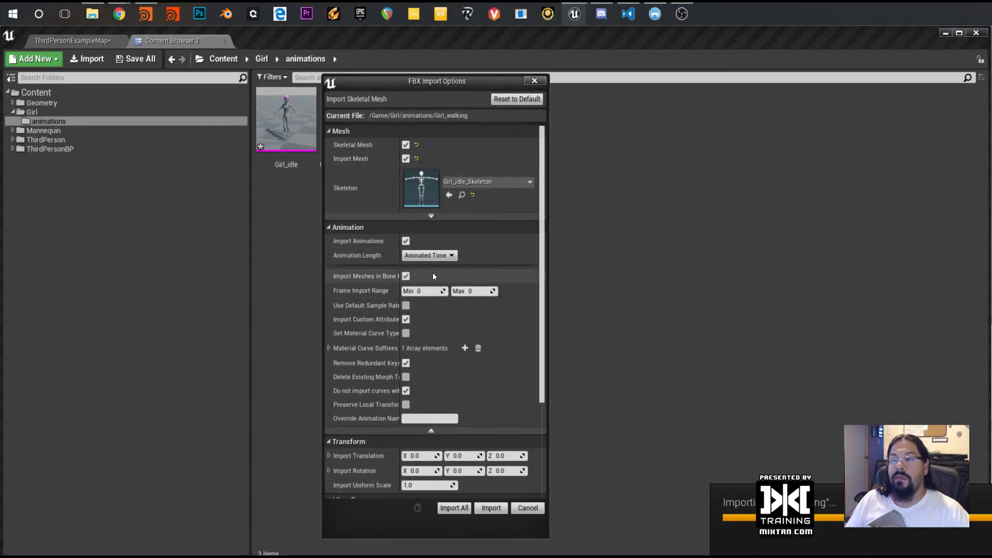
# Set the import uniform scale to 100 and import everything from Girl_walking.fbx
pyautogui.click(448, 429)
pyautogui.click(427, 323)
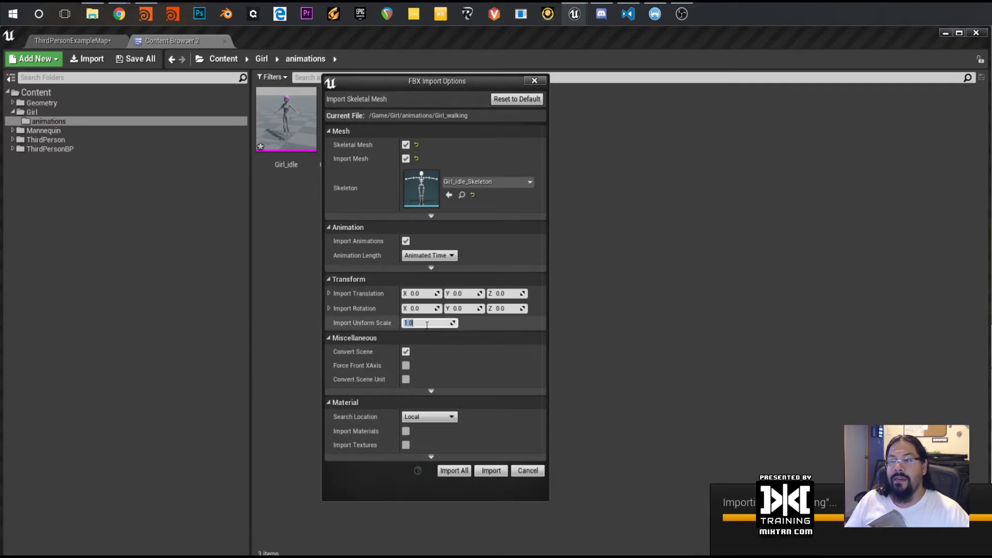
pyautogui.write('100')
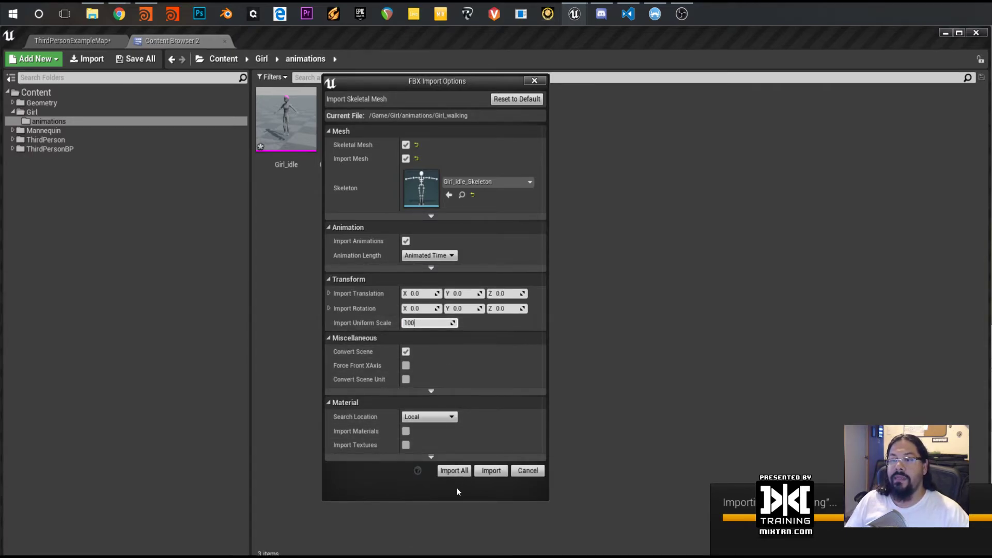
pyautogui.click(455, 471)
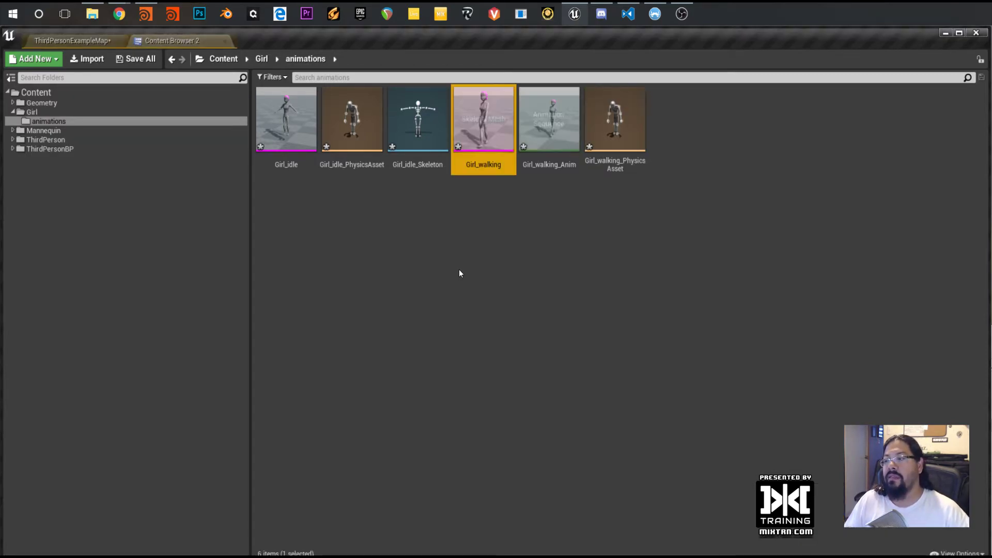
# Open the Girl_walking skeletal mesh and switch to its Girl_walking_Anim animation preview
pyautogui.doubleClick(479, 135)
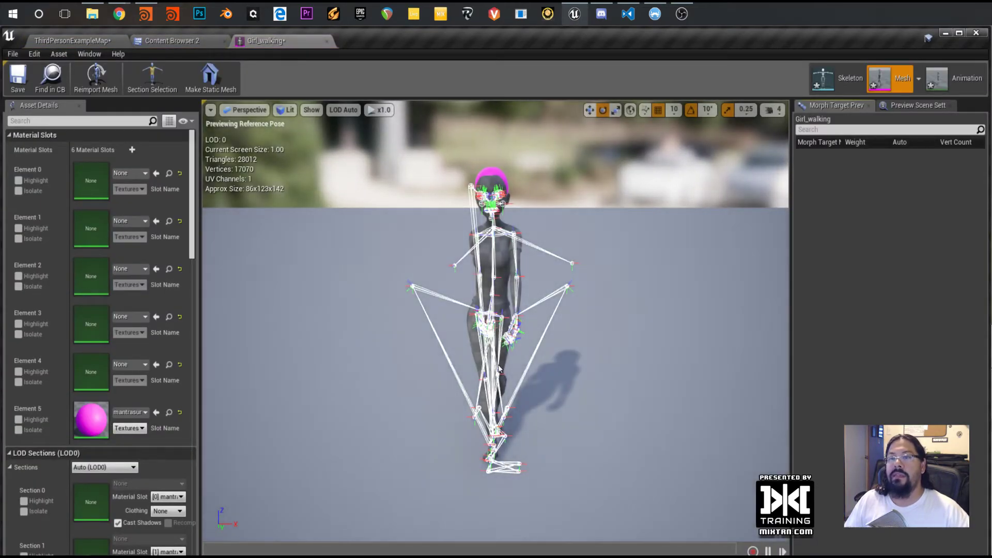
pyautogui.click(947, 87)
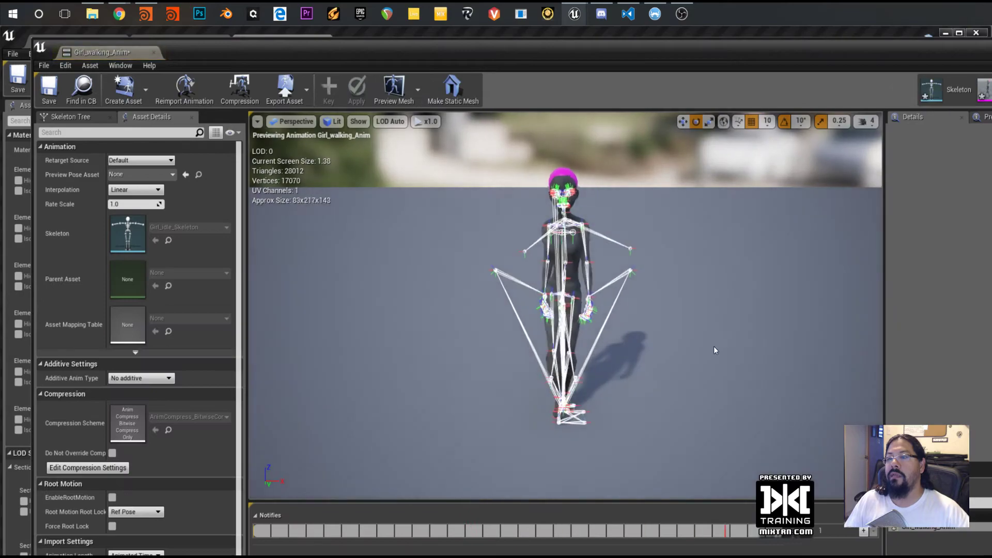
# Set the bone drawing in the Girl_walking_Anim preview to Selected Only
pyautogui.click(358, 121)
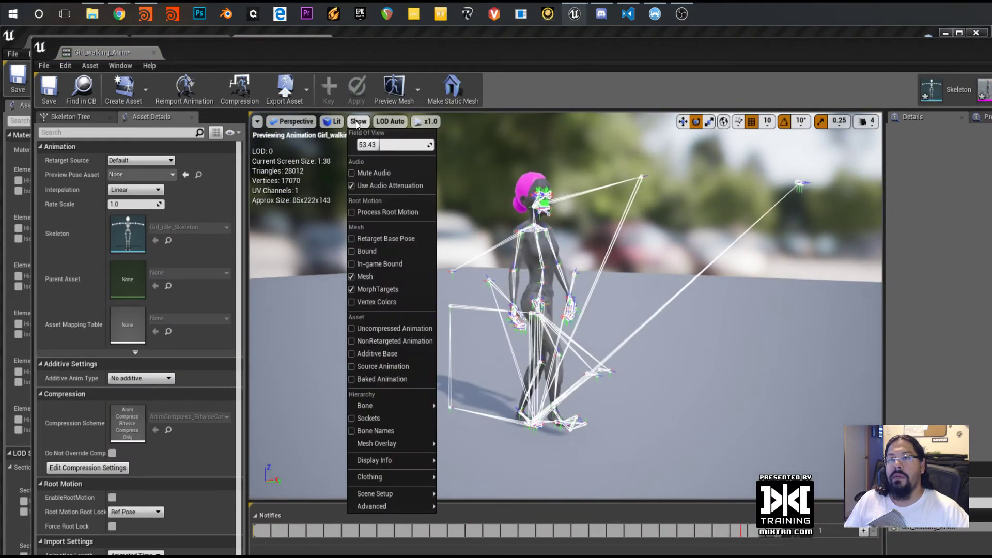
pyautogui.moveTo(408, 410)
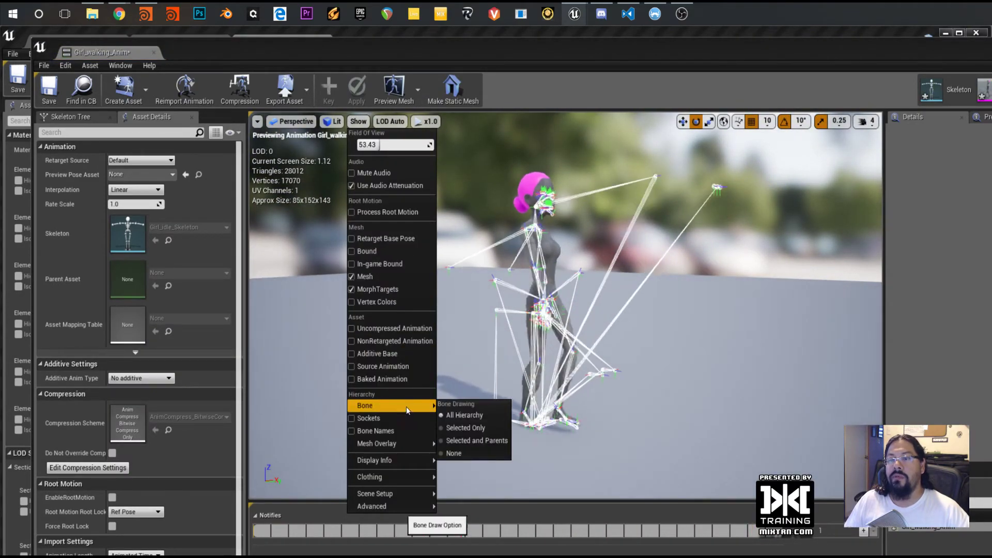
pyautogui.click(465, 428)
# Examine the walking girl's mesh from several angles and close up in the animation and mesh previews
pyautogui.keyDown('alt'); pyautogui.moveTo(538, 331); pyautogui.dragTo(608, 344); pyautogui.keyUp('alt')
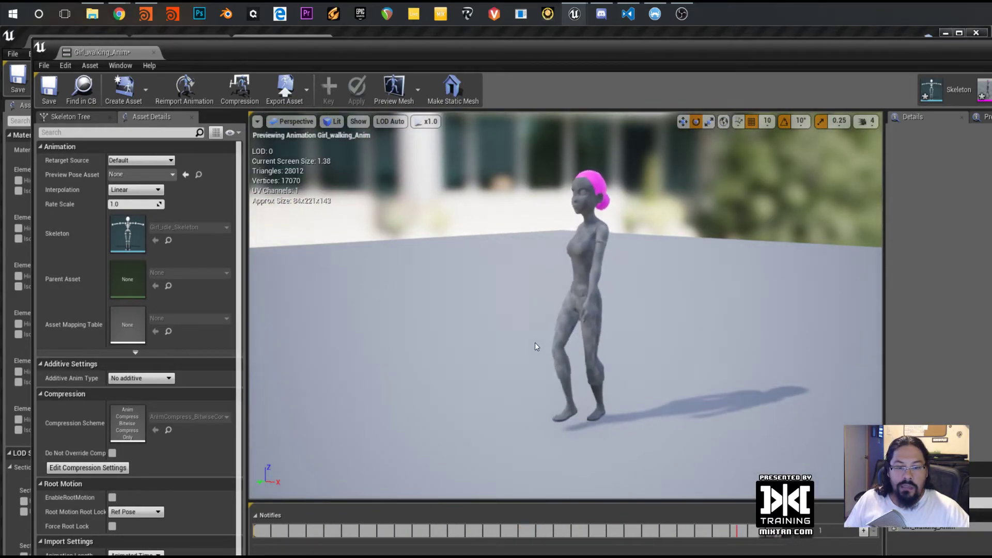
pyautogui.scroll(6, 535, 342)
pyautogui.scroll(-8, 655, 303)
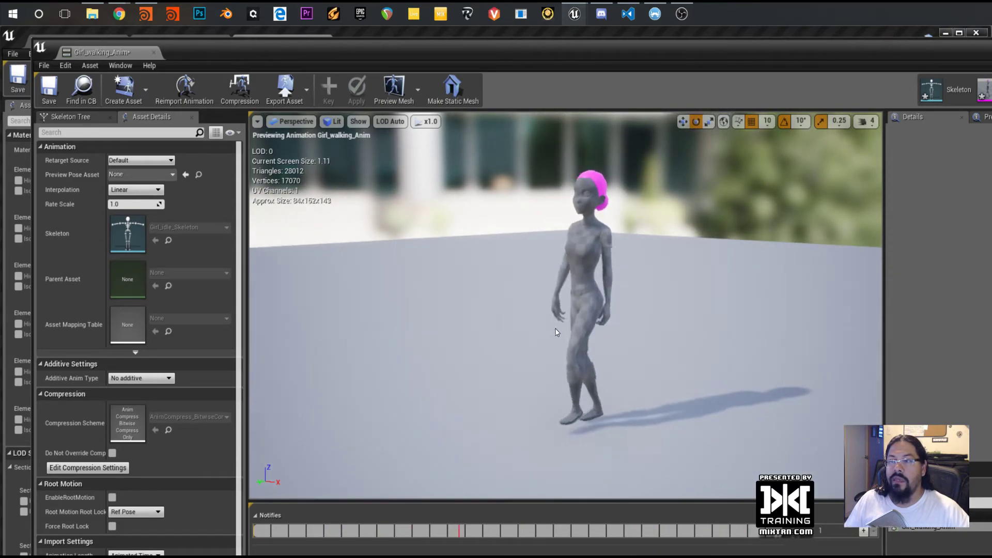
pyautogui.scroll(8, 557, 332)
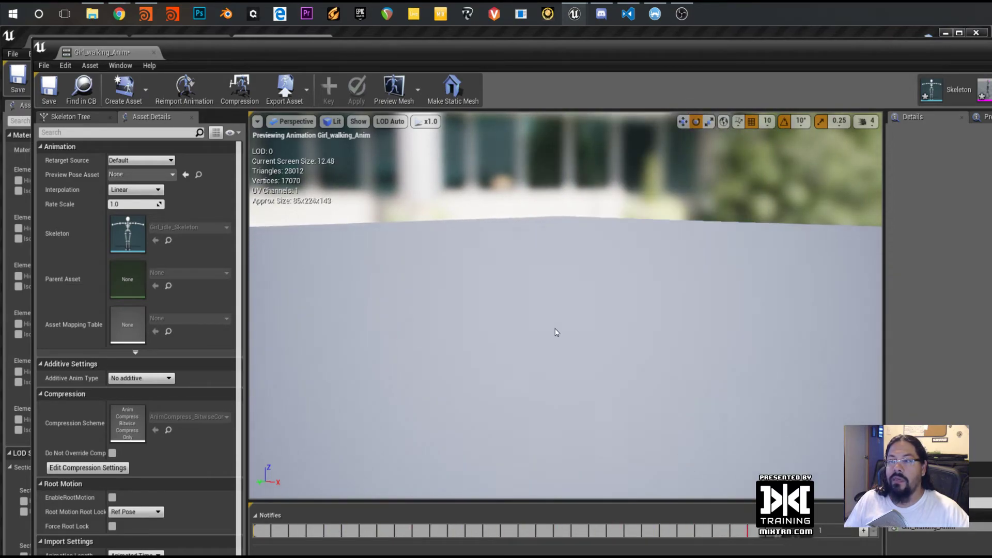
pyautogui.scroll(-8, 612, 315)
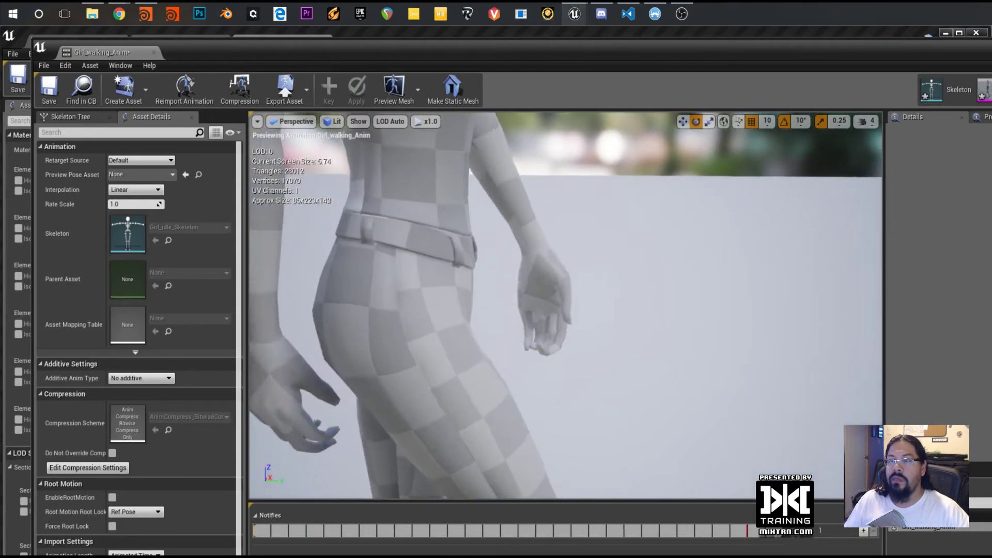
pyautogui.scroll(8, 612, 312)
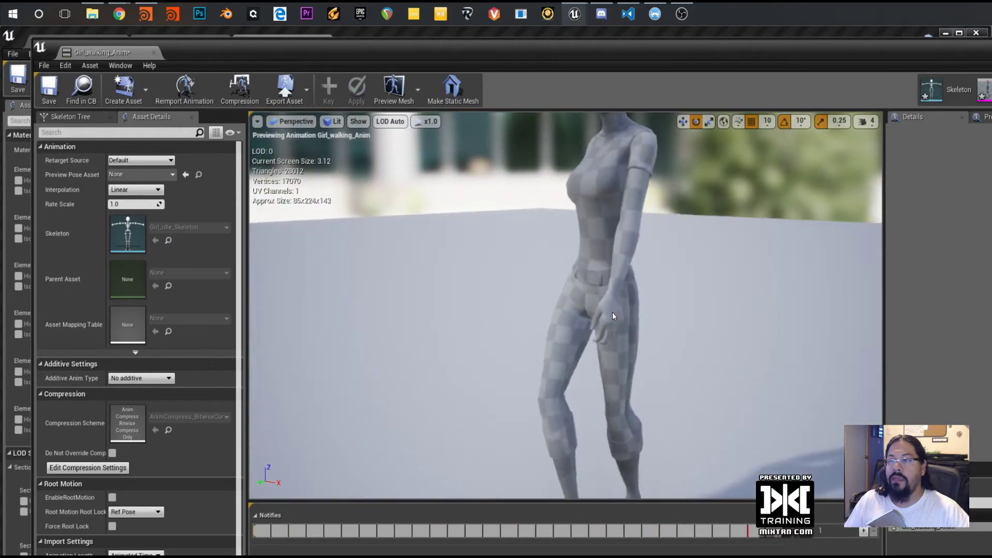
pyautogui.scroll(-5, 613, 312)
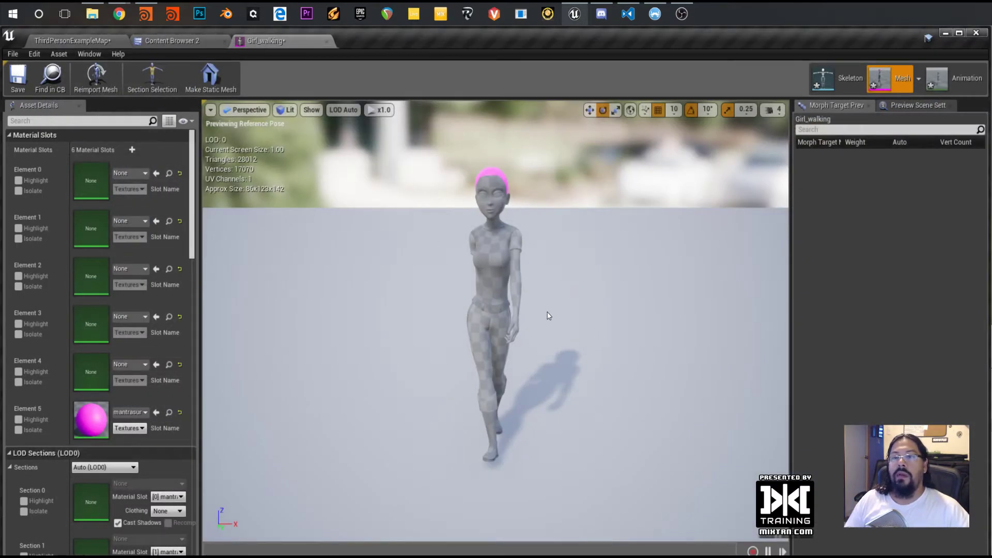
pyautogui.moveTo(549, 316); pyautogui.dragTo(454, 304)
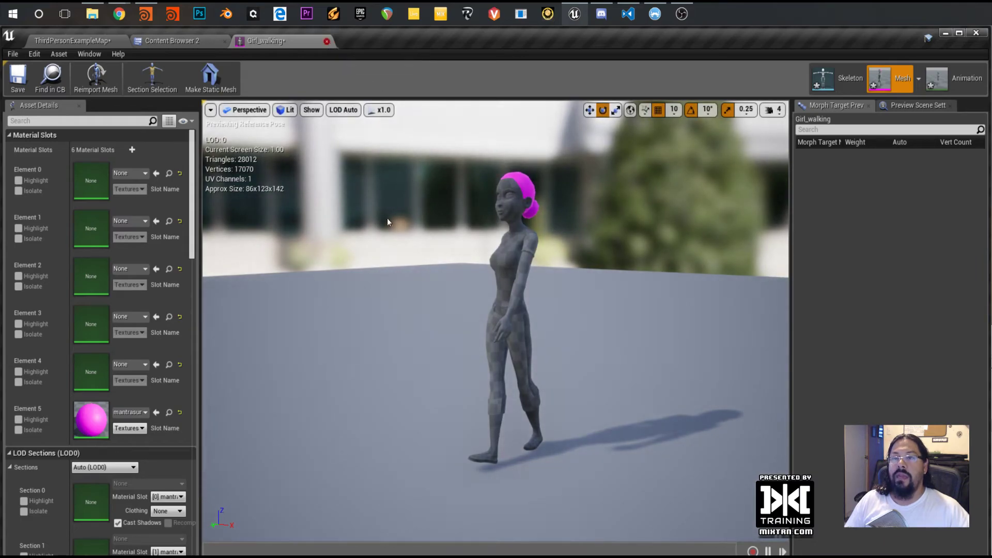
# Close the Girl_walking mesh editor and save all modified content
pyautogui.hotkey('ctrl', 'F4')
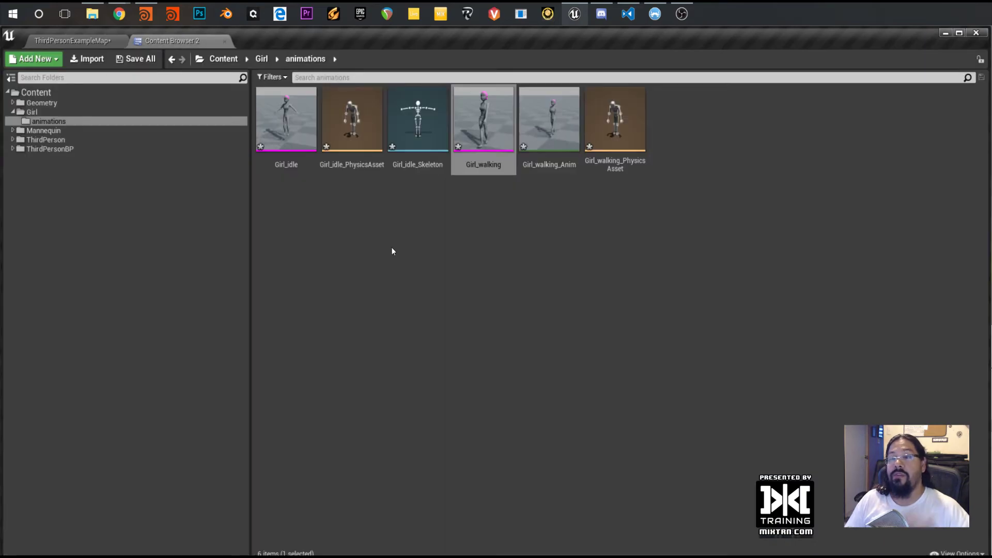
pyautogui.click(346, 263)
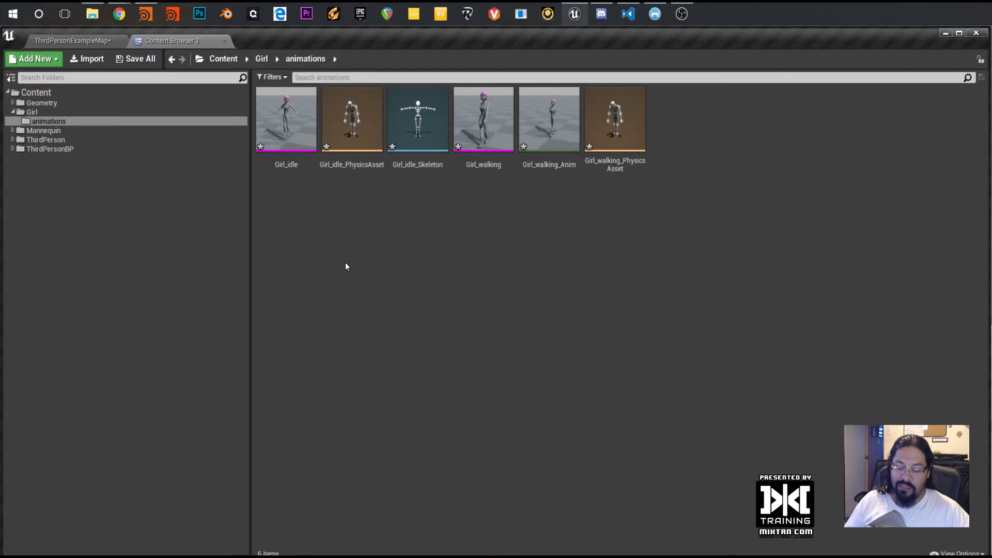
pyautogui.click(135, 59)
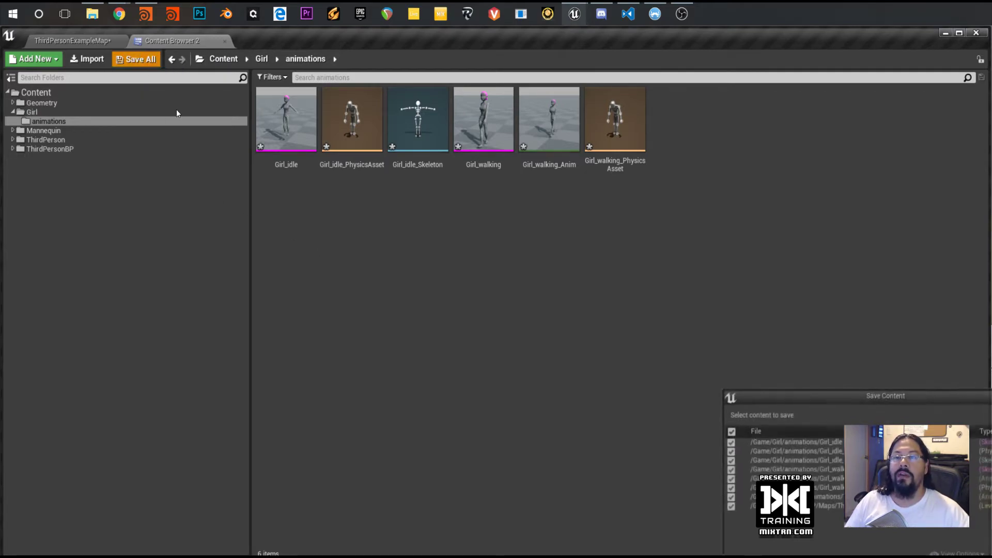
pyautogui.press('Return')
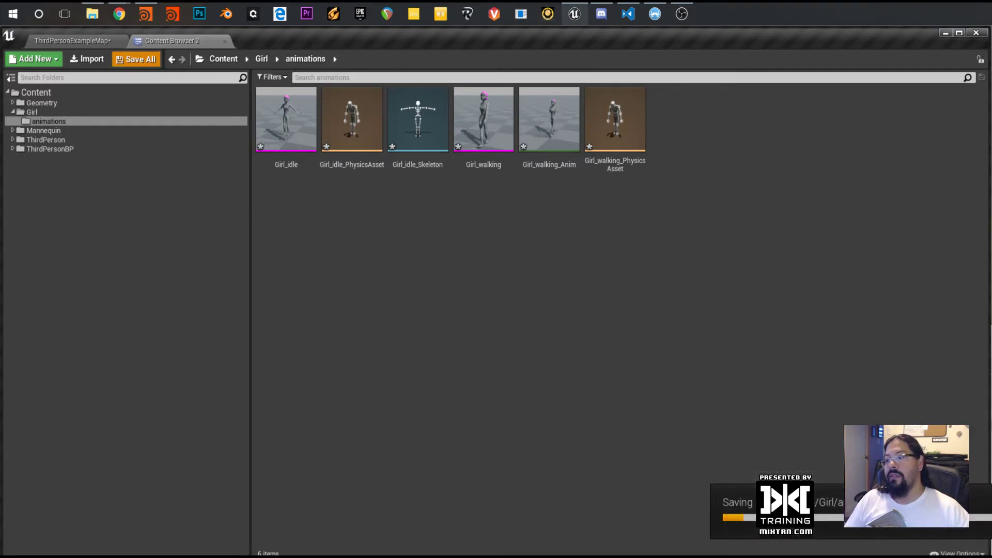
# Place the Girl_walking skeletal mesh from the Girl/animations folder on the floor of ThirdPersonExampleMap, near the player start
pyautogui.click(77, 42)
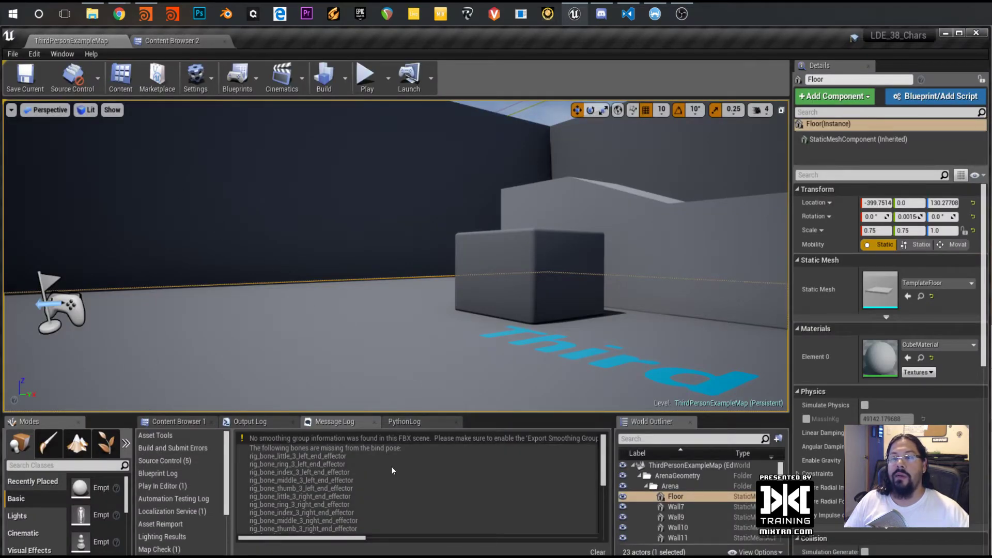
pyautogui.click(167, 42)
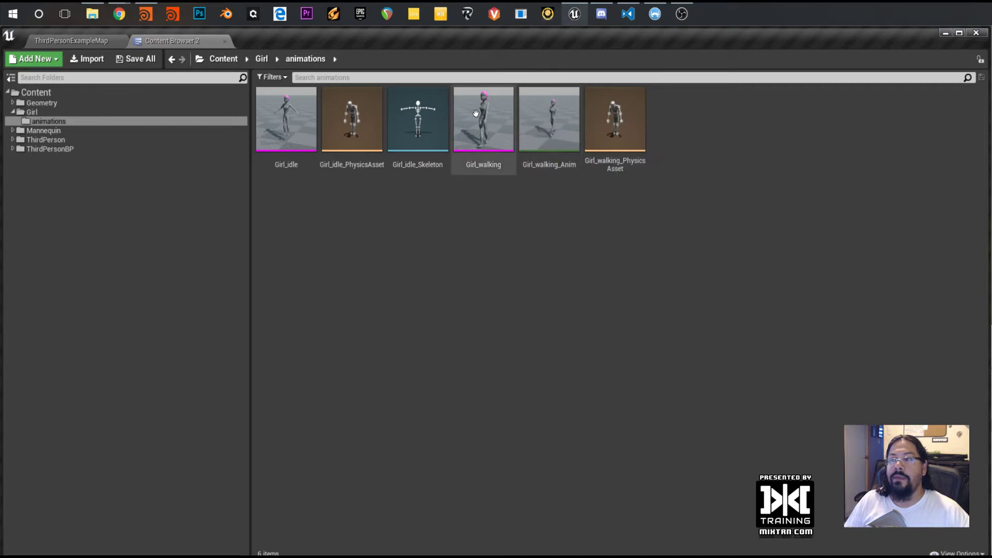
pyautogui.click(82, 43)
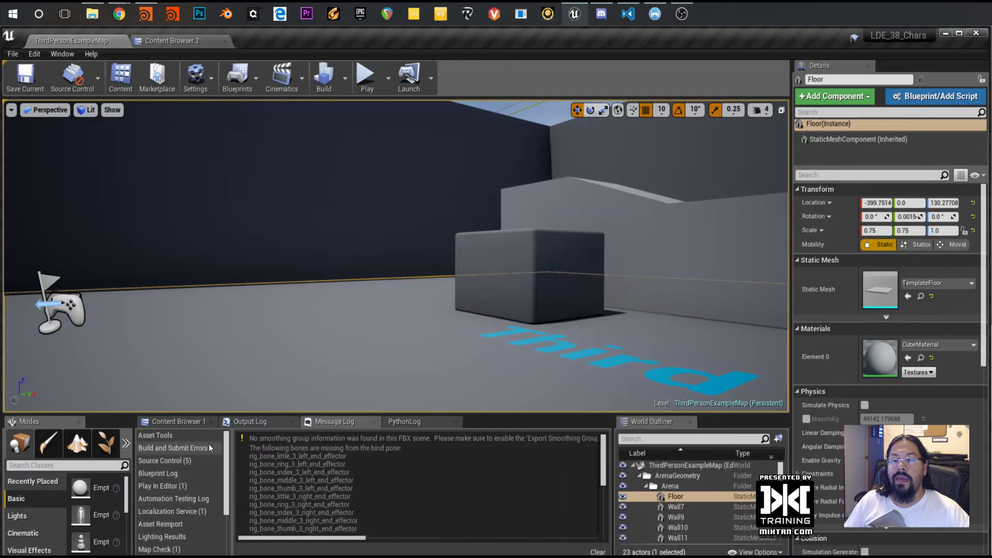
pyautogui.doubleClick(299, 521)
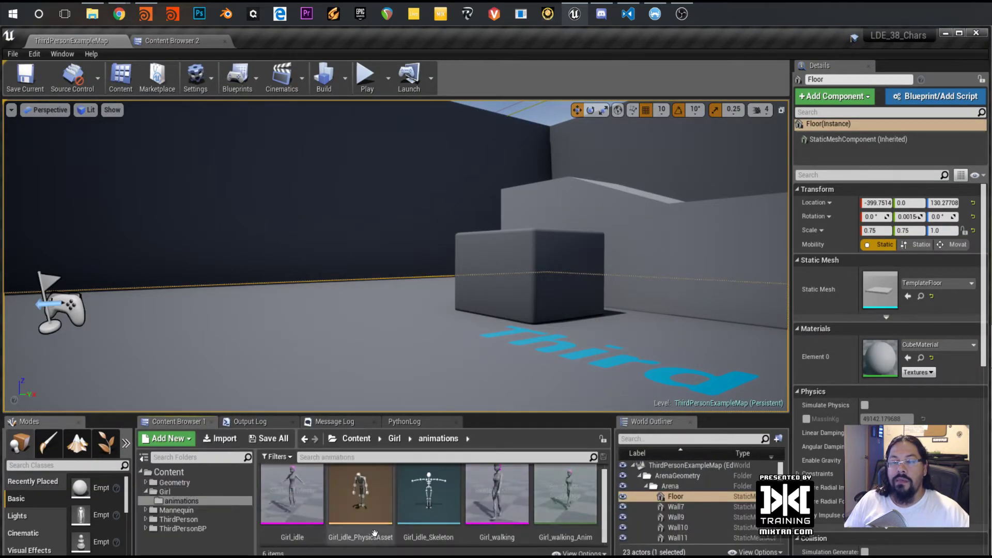
pyautogui.moveTo(494, 504); pyautogui.dragTo(254, 349)
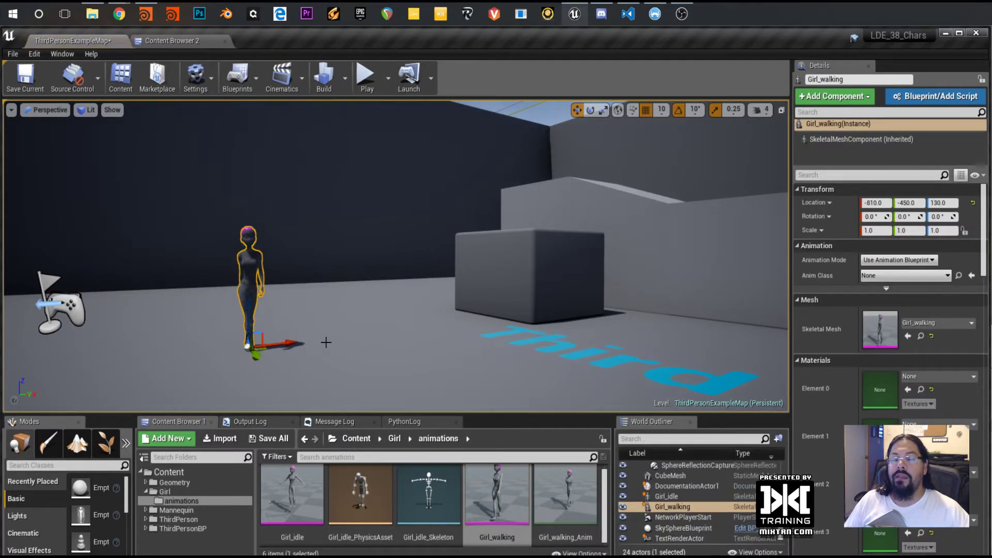
# Play the level, run the mannequin toward the placed girl to check her, and end the play session
pyautogui.click(365, 76)
pyautogui.press('w')
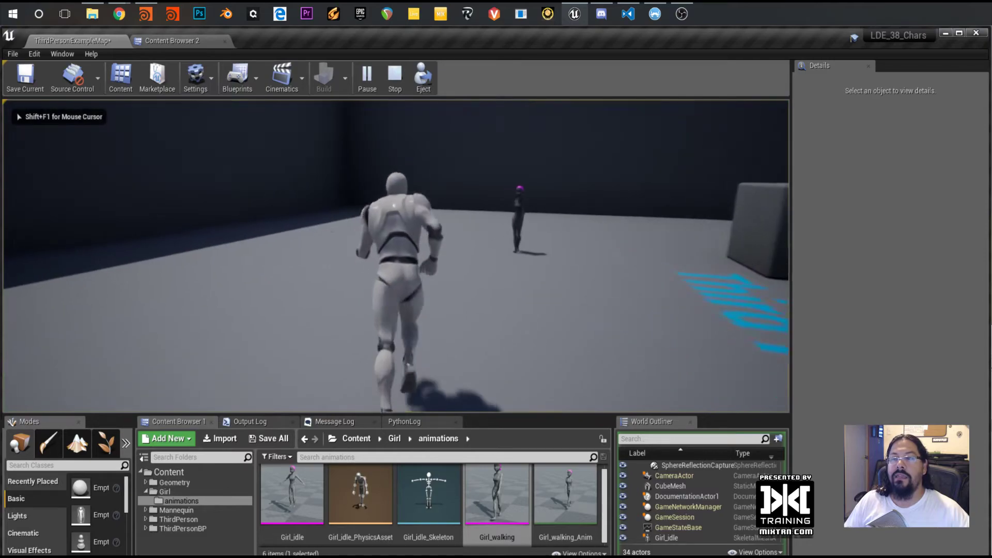
pyautogui.press('Escape')
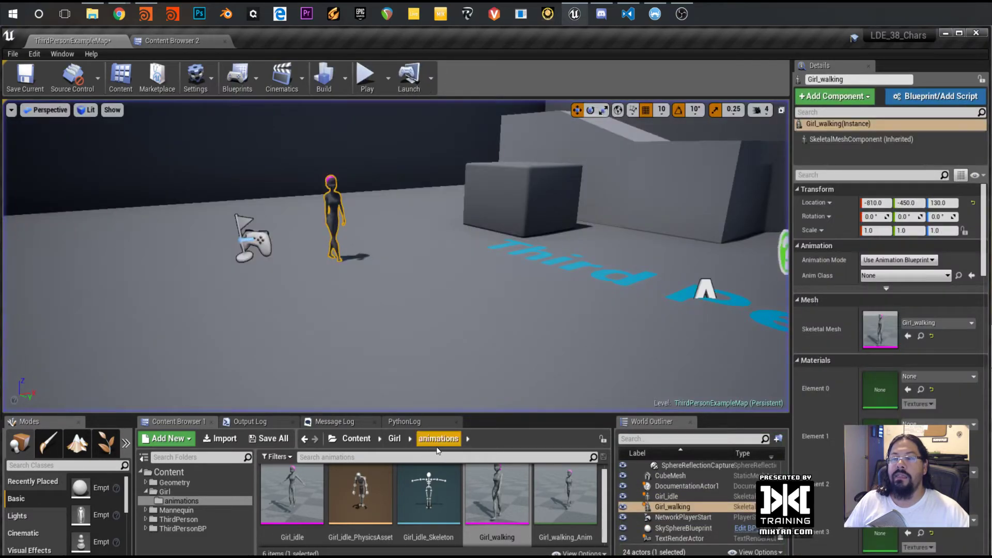
# Open the Girl_walking mesh and its Girl_walking_Anim animation for inspection, and close both editors
pyautogui.doubleClick(488, 490)
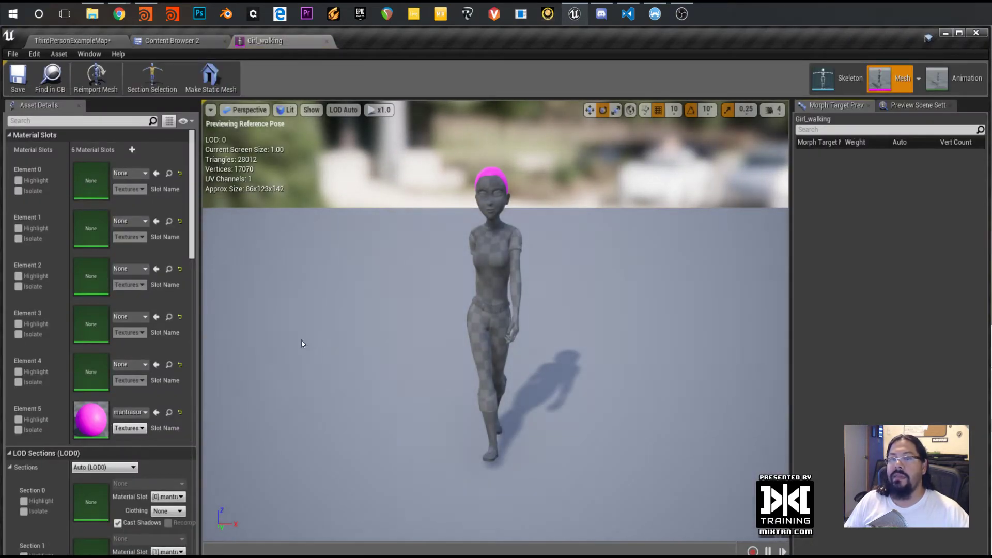
pyautogui.click(946, 81)
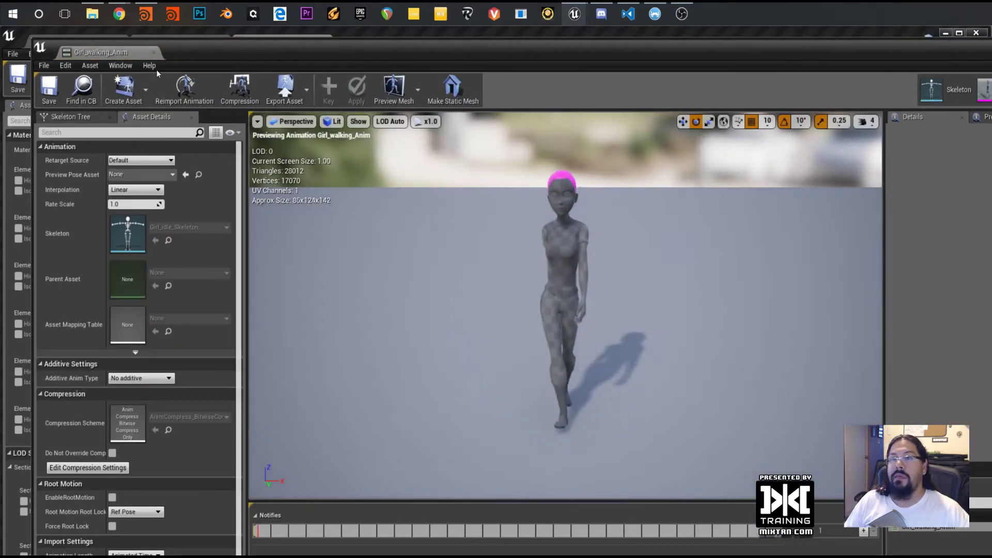
pyautogui.click(153, 53)
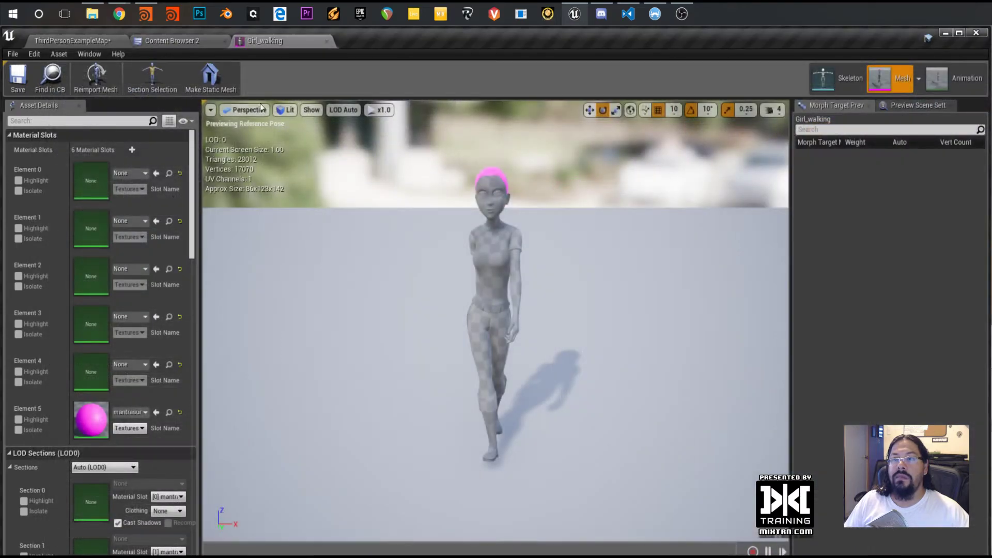
pyautogui.click(326, 41)
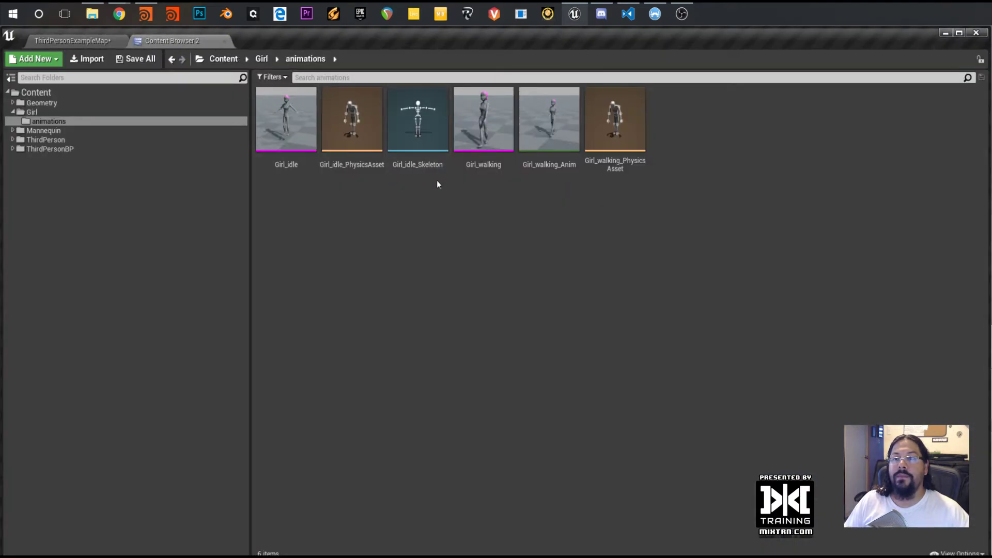
pyautogui.rightClick(311, 137)
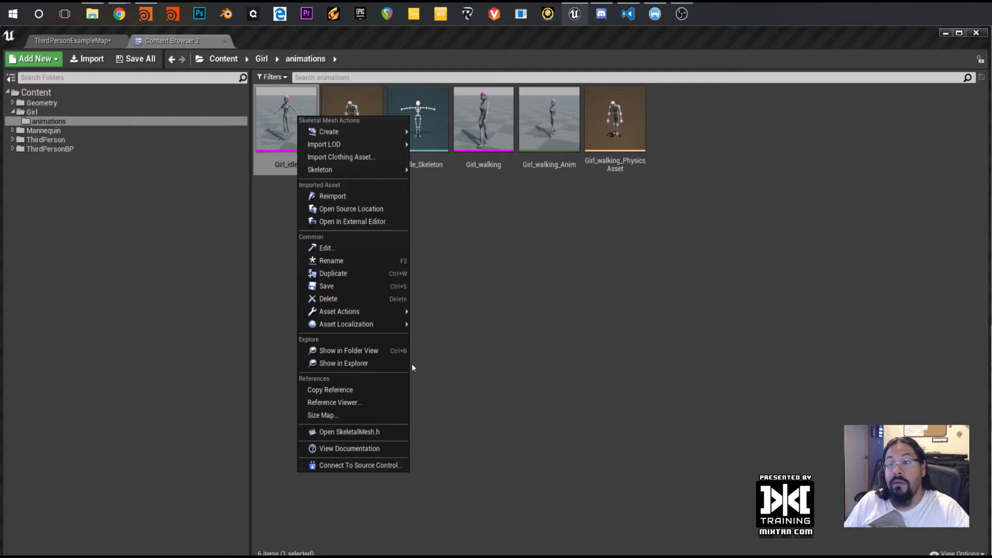
pyautogui.moveTo(361, 131)
pyautogui.moveTo(450, 142)
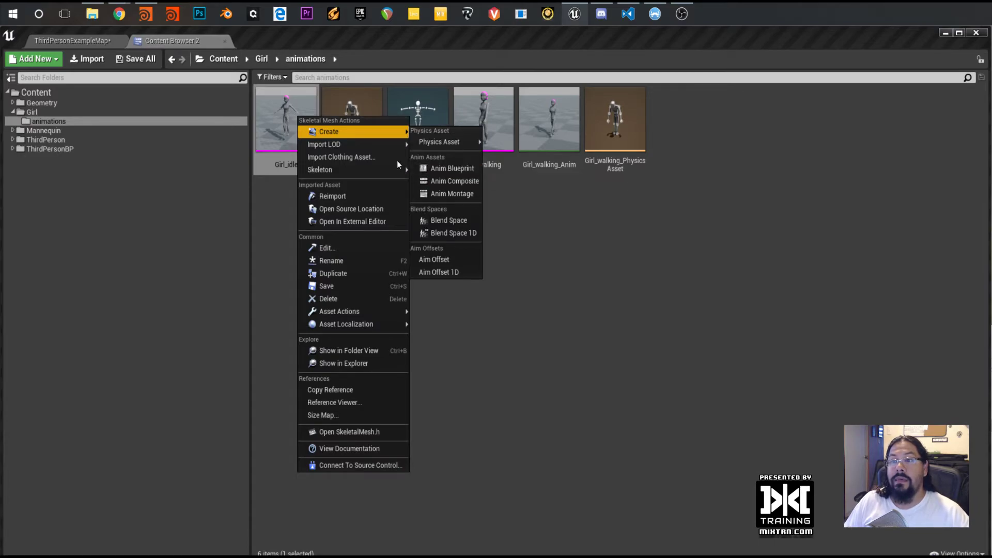
pyautogui.click(519, 299)
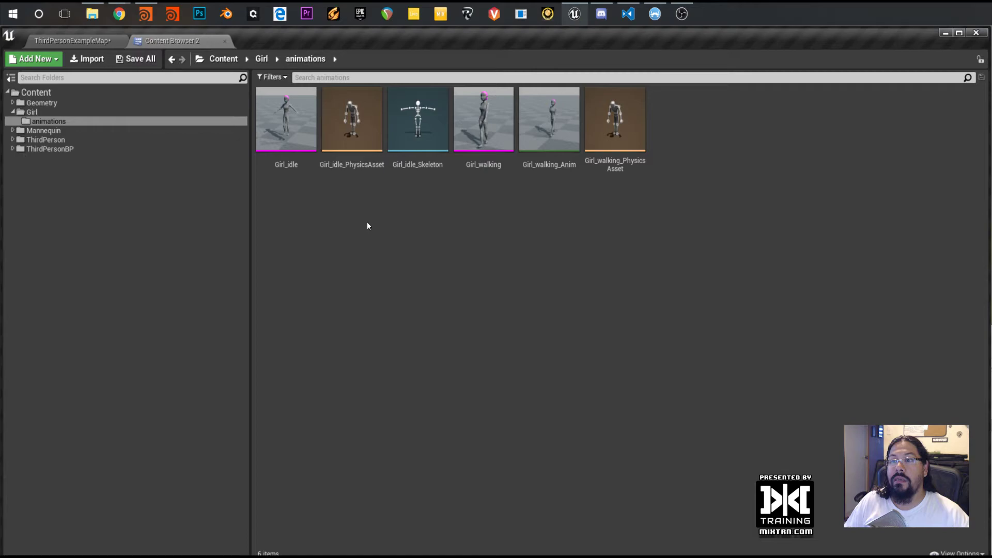
pyautogui.rightClick(433, 133)
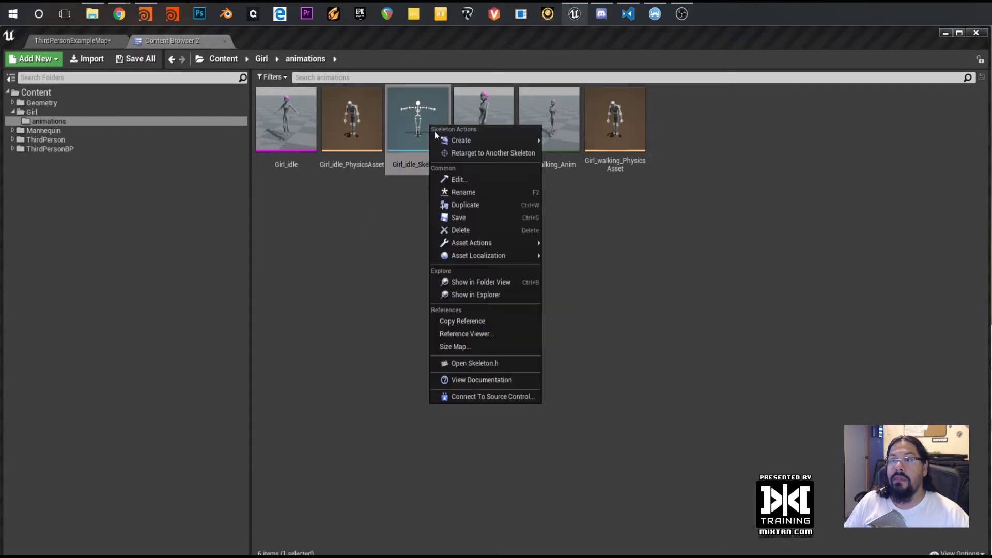
pyautogui.moveTo(496, 142)
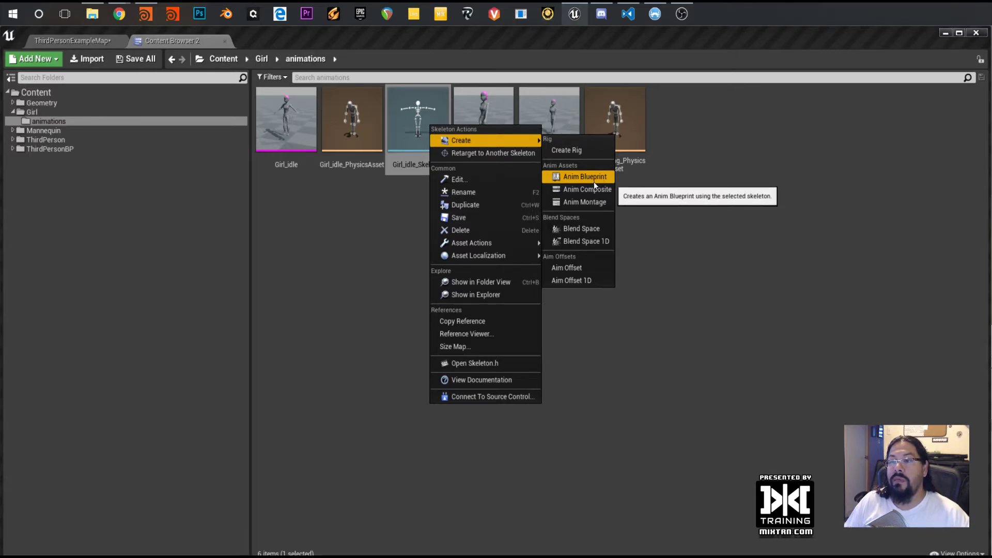
pyautogui.click(376, 251)
# Create an Anim Blueprint from the Girl_idle skeletal mesh with its default name, and move the Final Animation Pose node slightly higher in the Anim Graph
pyautogui.click(288, 129)
pyautogui.rightClick(293, 137)
pyautogui.moveTo(325, 155)
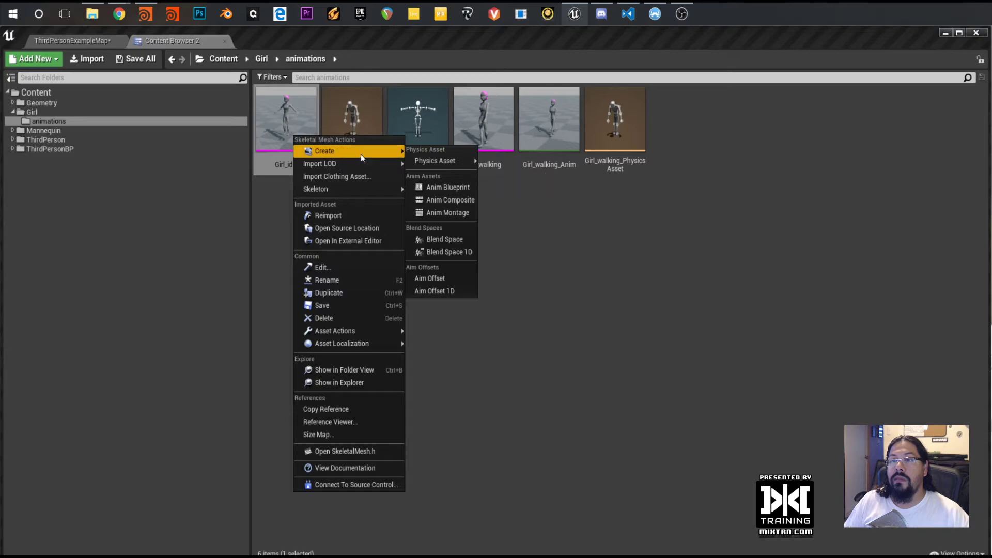
pyautogui.click(463, 200)
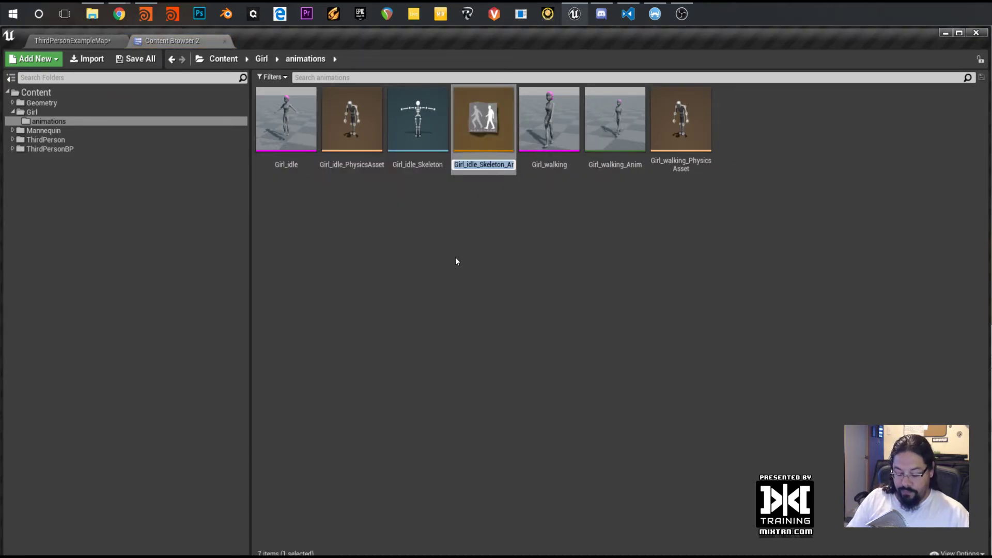
pyautogui.press('Return')
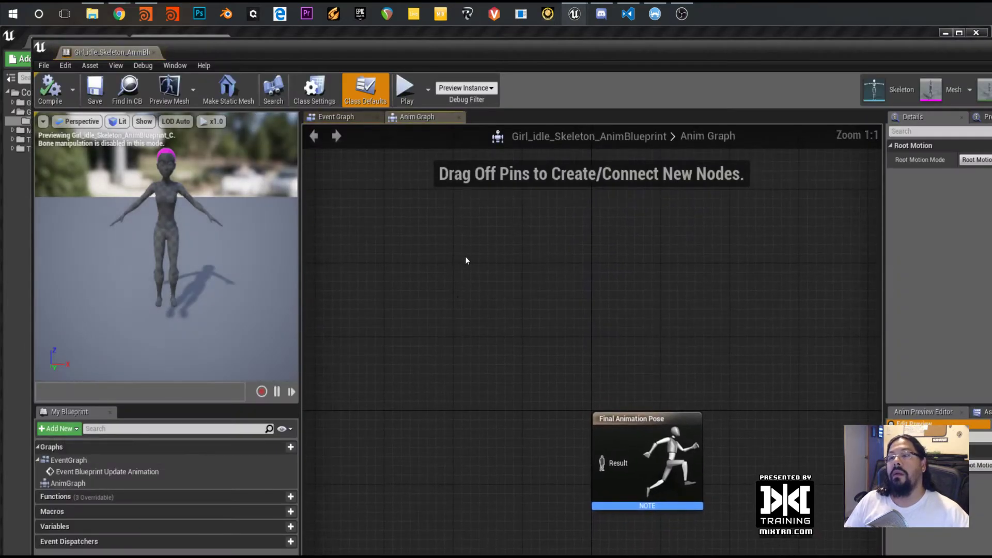
pyautogui.moveTo(638, 421); pyautogui.dragTo(648, 365)
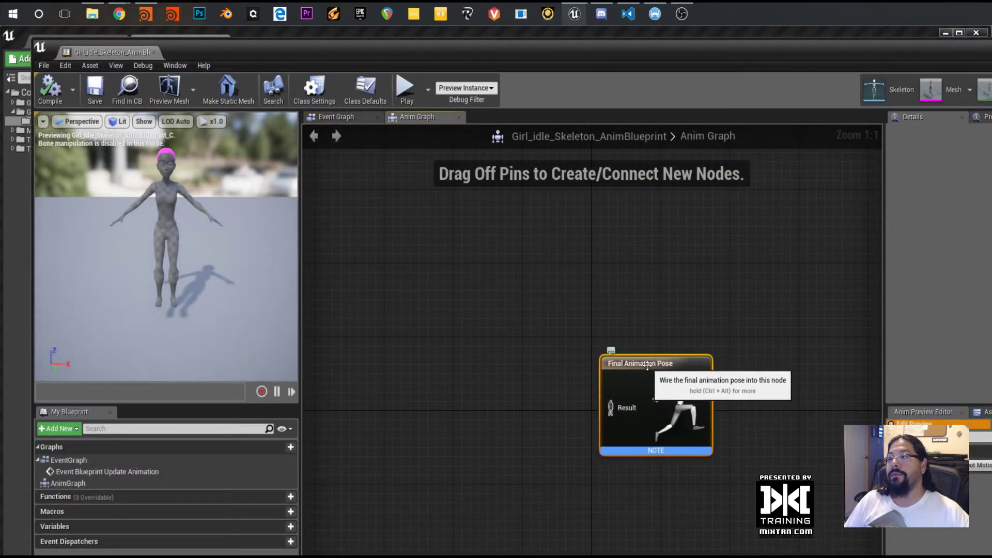
# Close the Anim Blueprint editor and delete the Girl_idle_Skeleton_AnimBlueprint asset from the Girl/animations folder
pyautogui.click(153, 52)
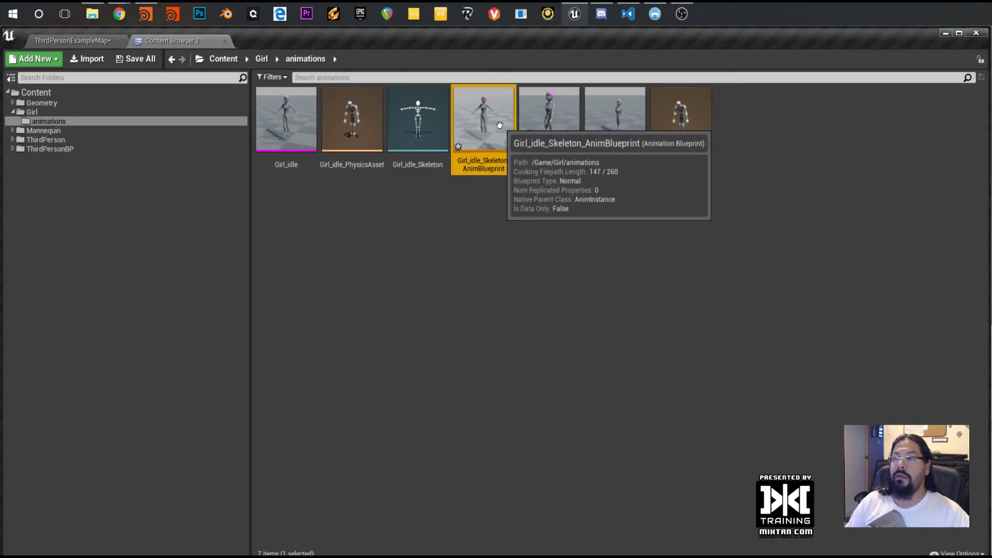
pyautogui.press('Delete')
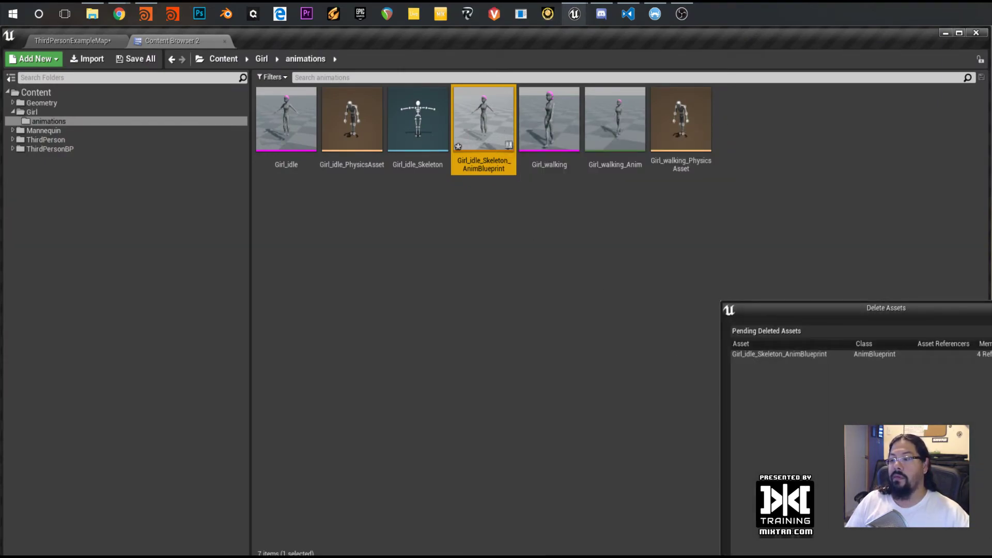
pyautogui.click(886, 555)
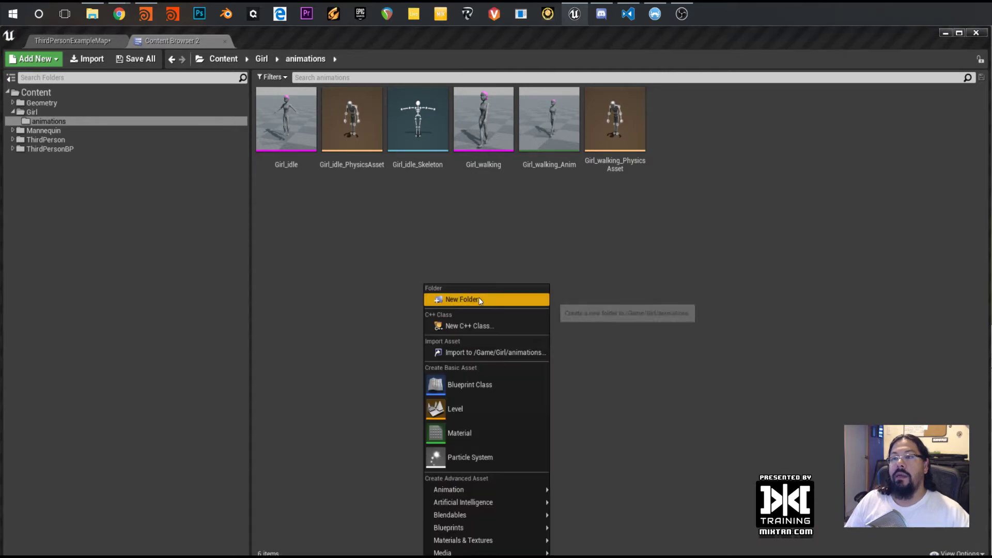
# Create a Blueprint Class with Character as its parent in the Girl/animations folder and name it girl
pyautogui.click(489, 384)
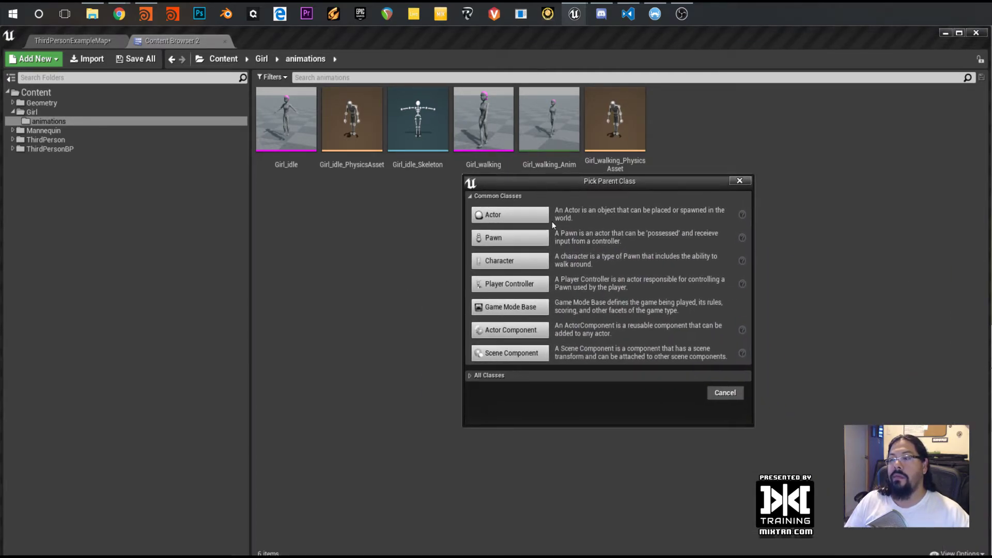
pyautogui.click(523, 261)
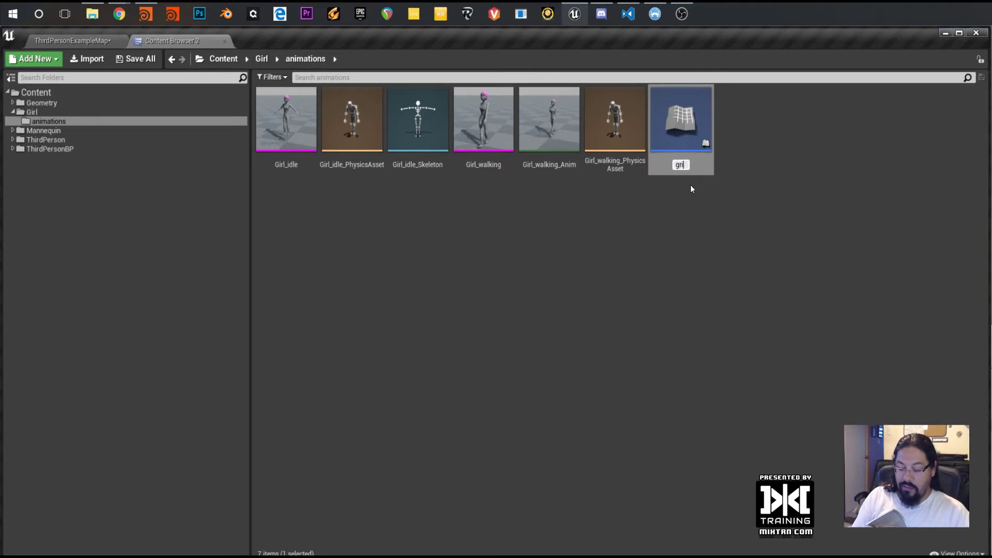
pyautogui.press('Return')
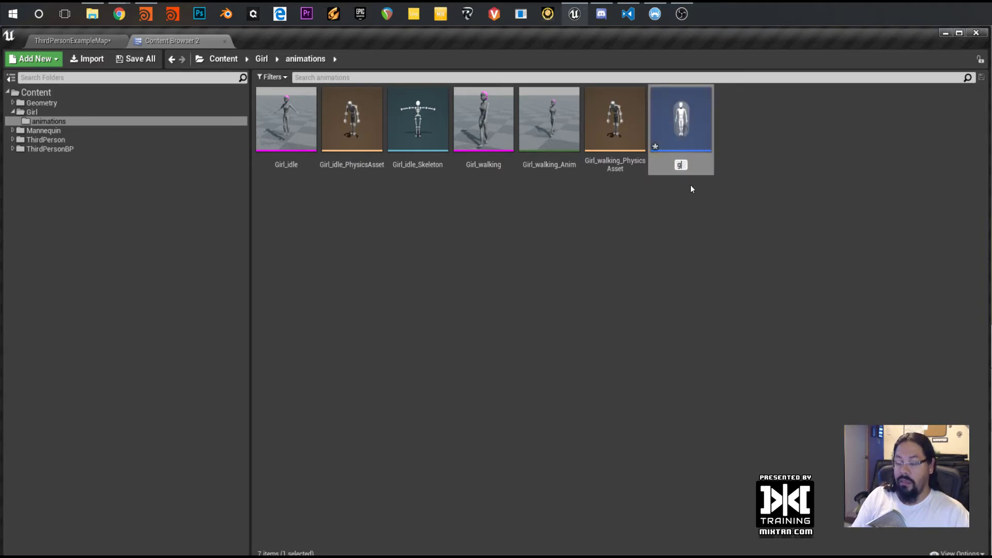
pyautogui.press('Return')
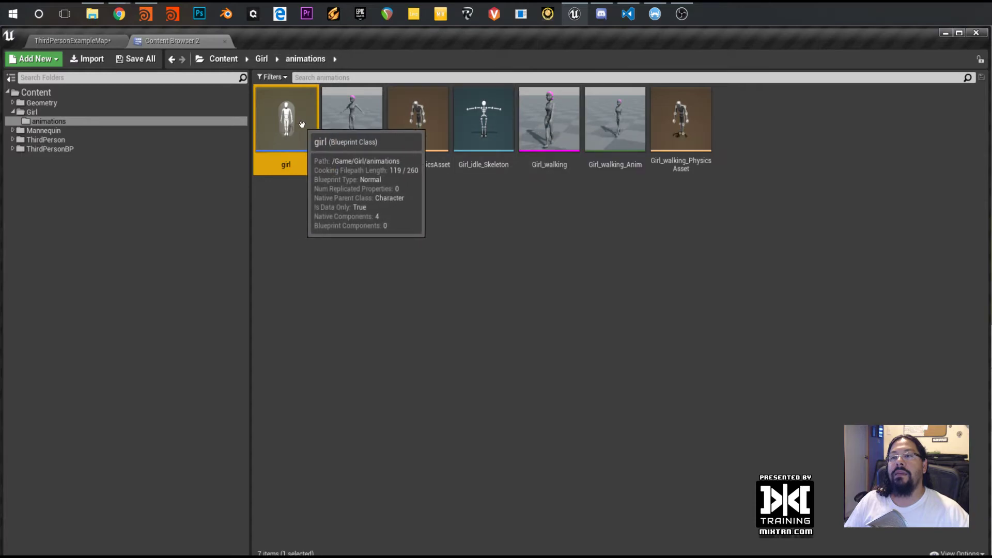
# Open the girl Blueprint and assign Girl_walking as the Skeletal Mesh of its inherited Mesh component
pyautogui.click(572, 118)
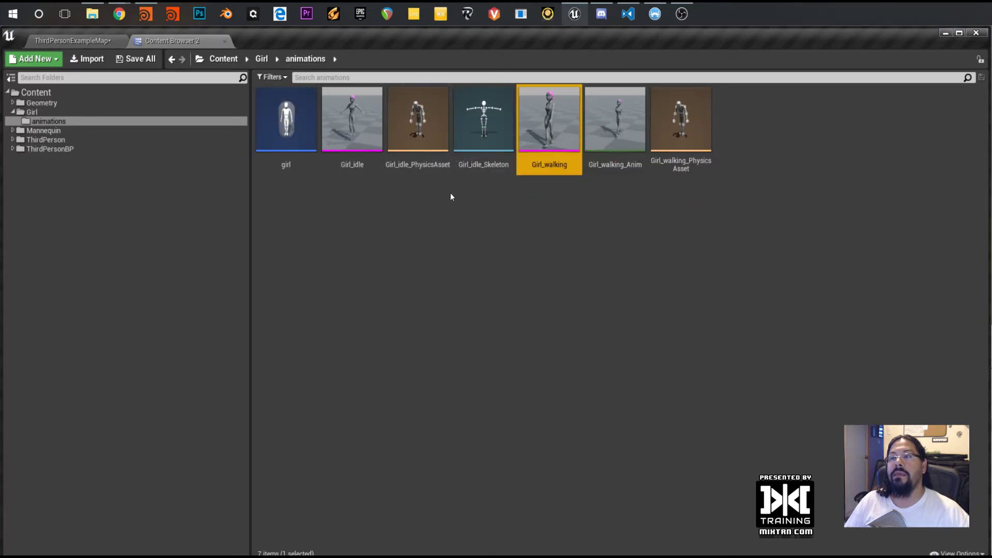
pyautogui.click(288, 135)
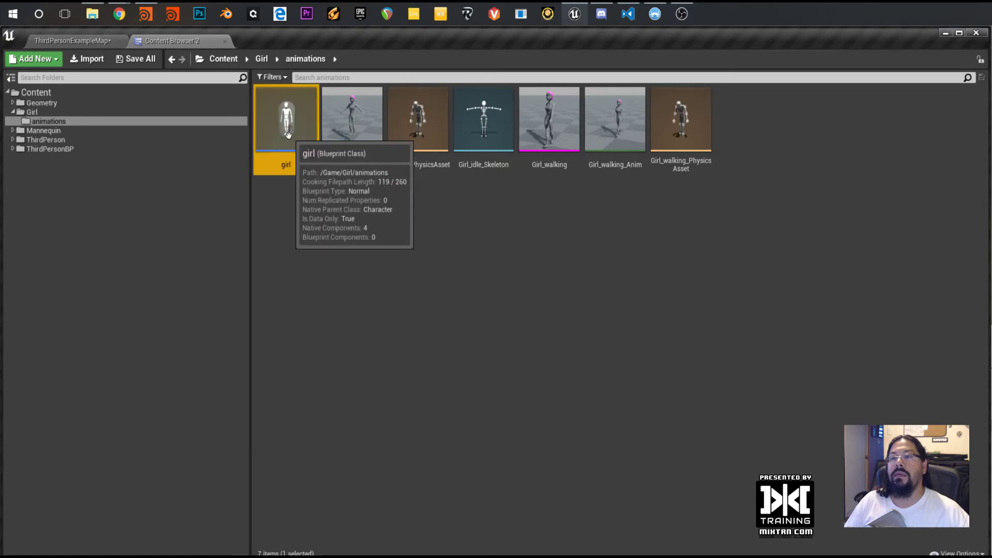
pyautogui.doubleClick(288, 135)
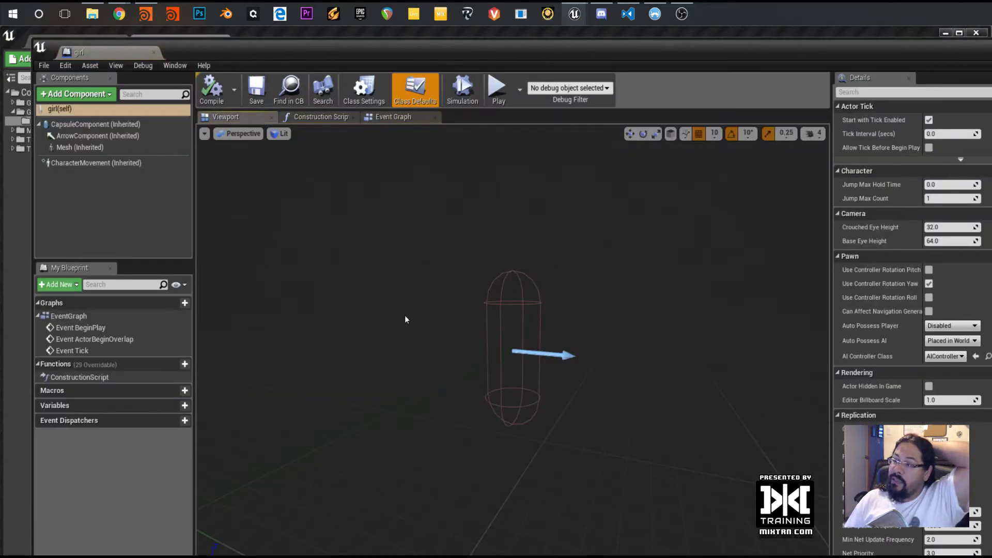
pyautogui.click(86, 147)
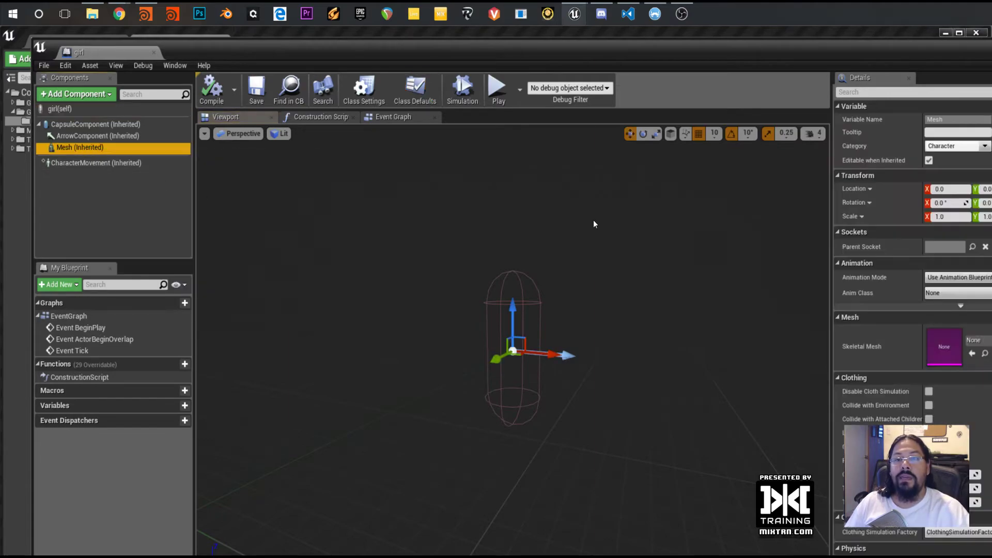
pyautogui.click(978, 340)
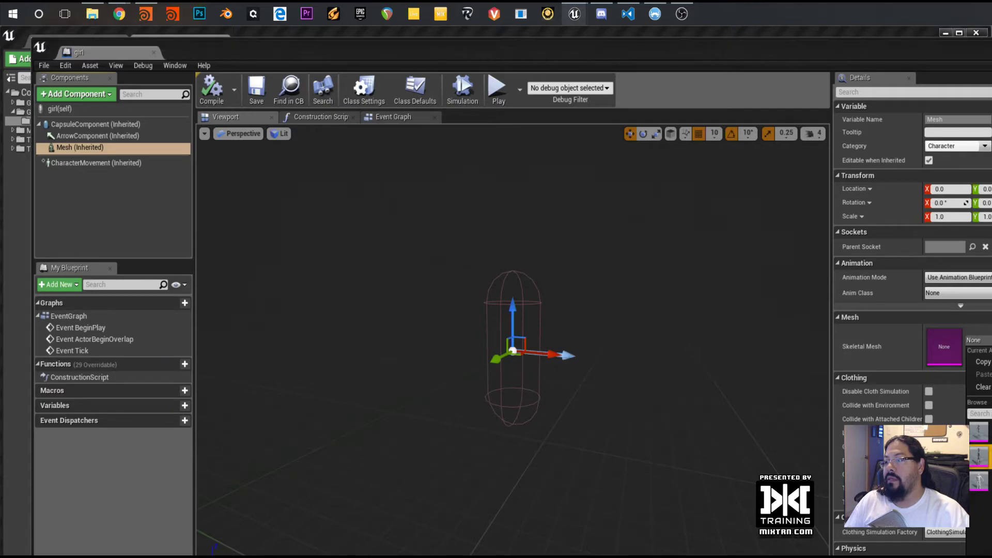
pyautogui.click(978, 432)
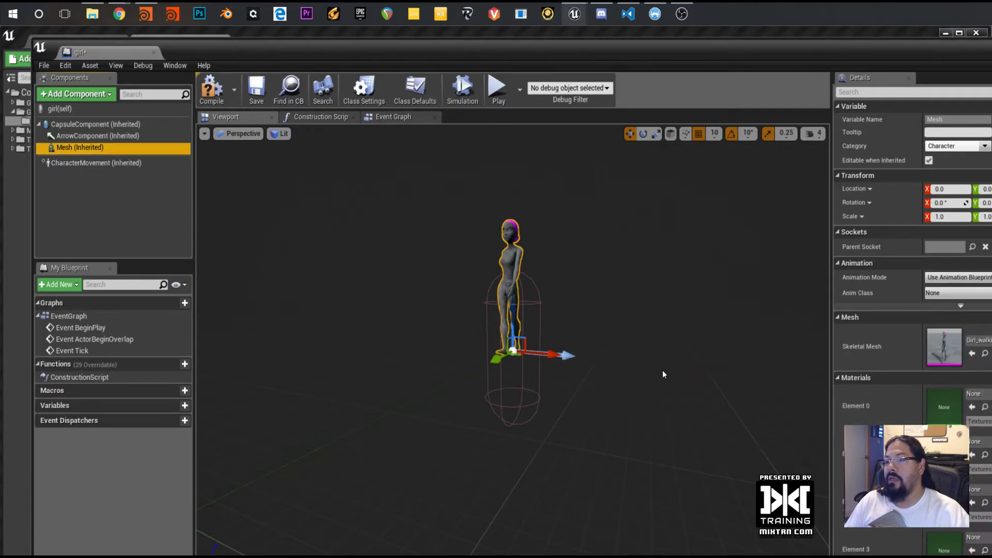
# Set the Mesh component's Animation Mode to Use Animation Asset with Girl_walking_Anim as the animation, compile the Blueprint, and close it
pyautogui.click(969, 293)
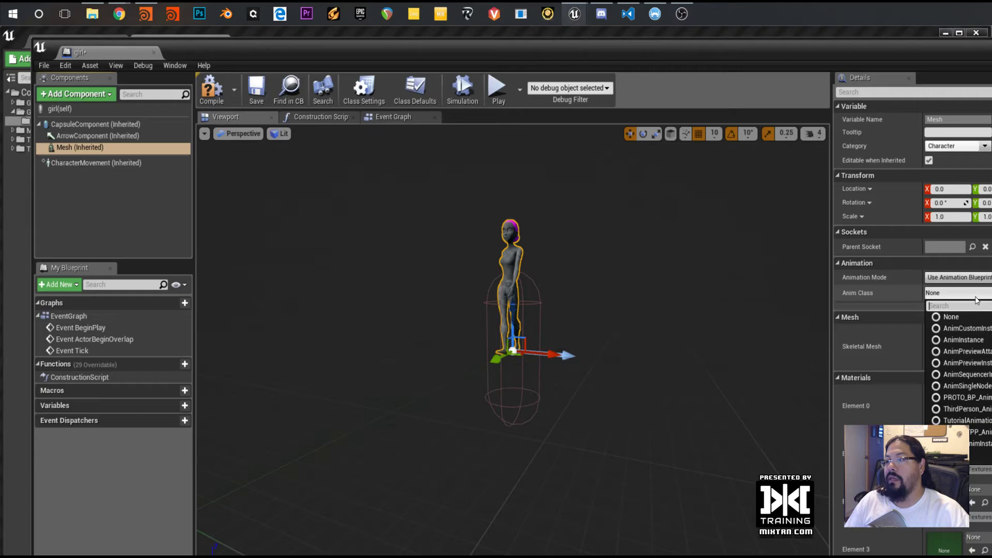
pyautogui.click(959, 278)
pyautogui.click(961, 295)
pyautogui.click(979, 301)
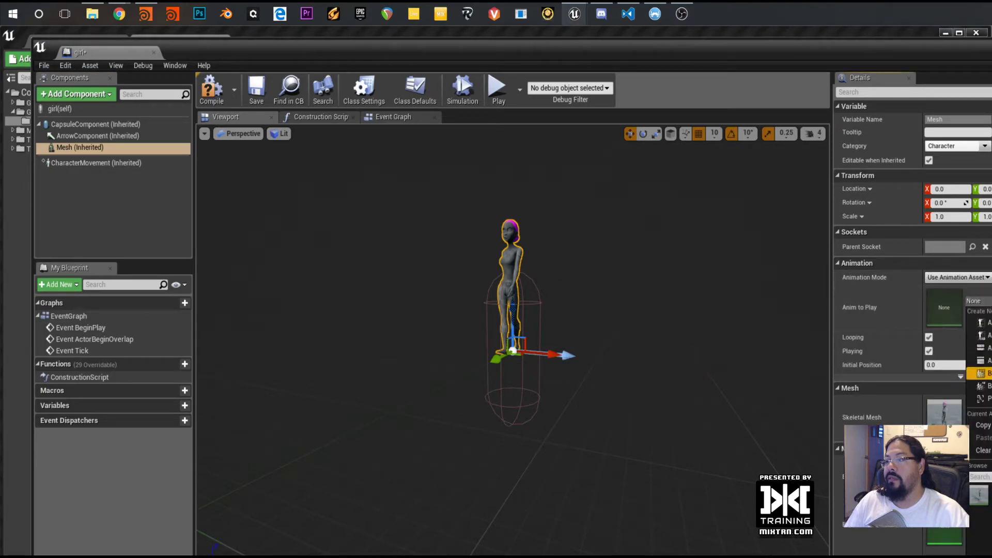
pyautogui.click(980, 373)
pyautogui.moveTo(483, 343)
pyautogui.mouseDown(button='right')
pyautogui.moveTo(450, 356)
pyautogui.moveTo(483, 343)
pyautogui.mouseUp(button='right')
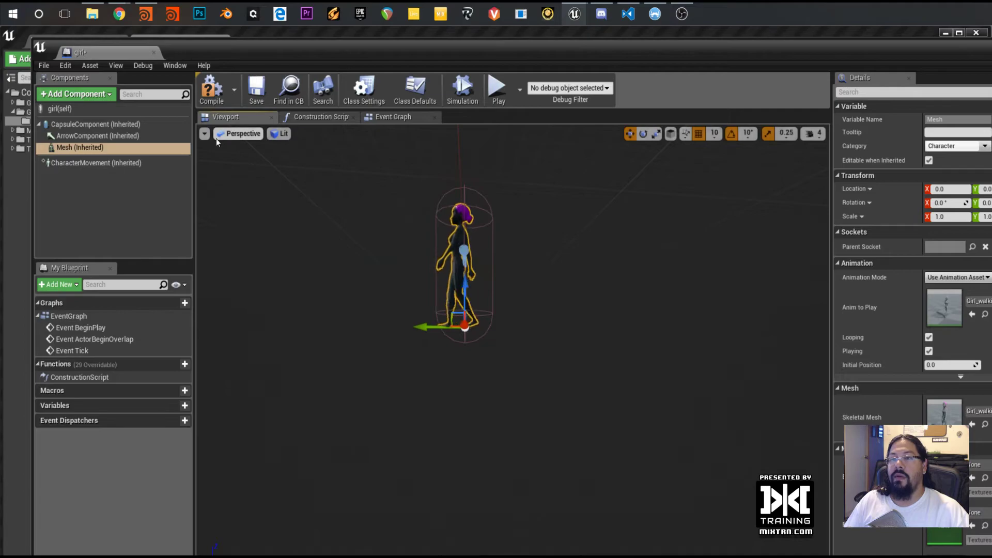
pyautogui.click(212, 90)
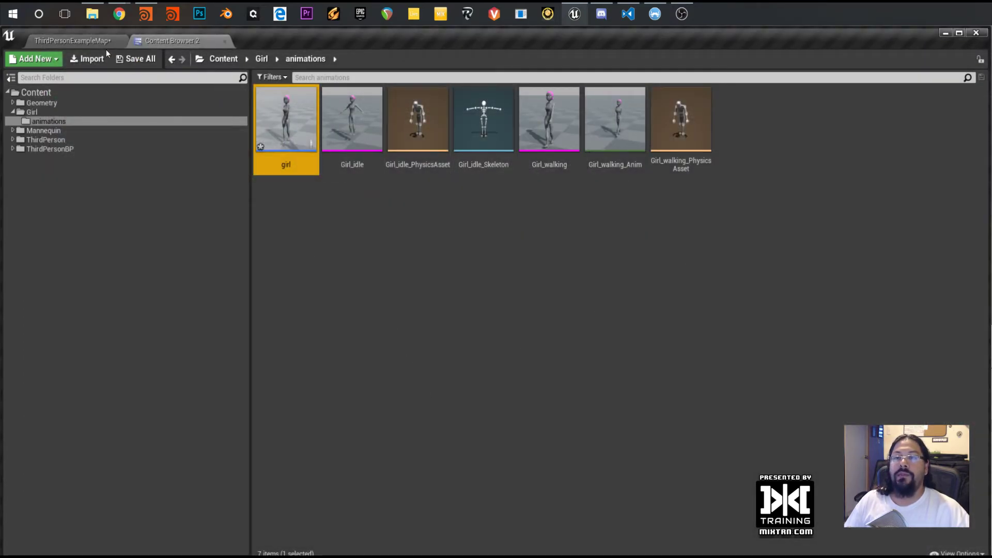
# Place the girl Blueprint in ThirdPersonExampleMap in front of the existing Girl_walking mesh and snap it down to the floor
pyautogui.click(101, 42)
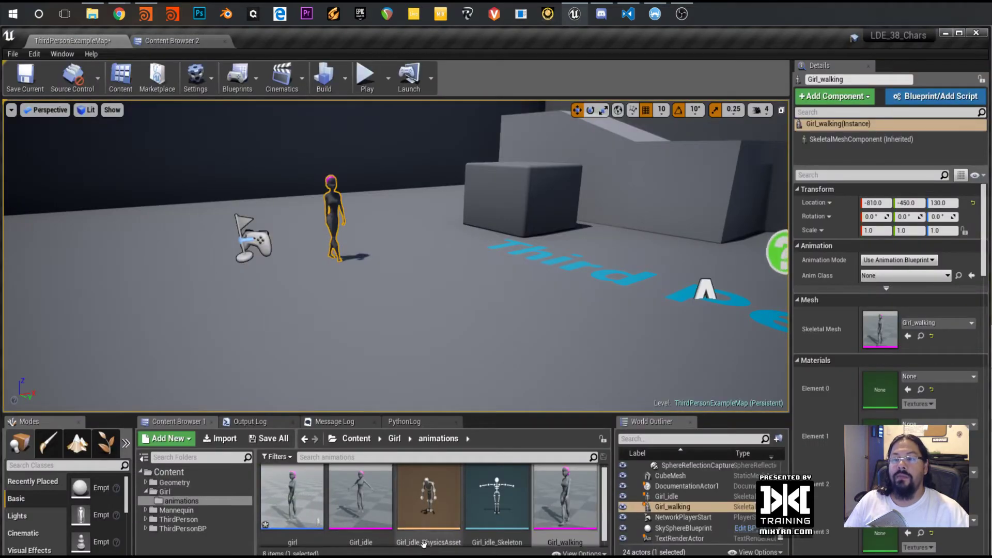
pyautogui.moveTo(292, 496); pyautogui.dragTo(375, 203)
pyautogui.press('End')
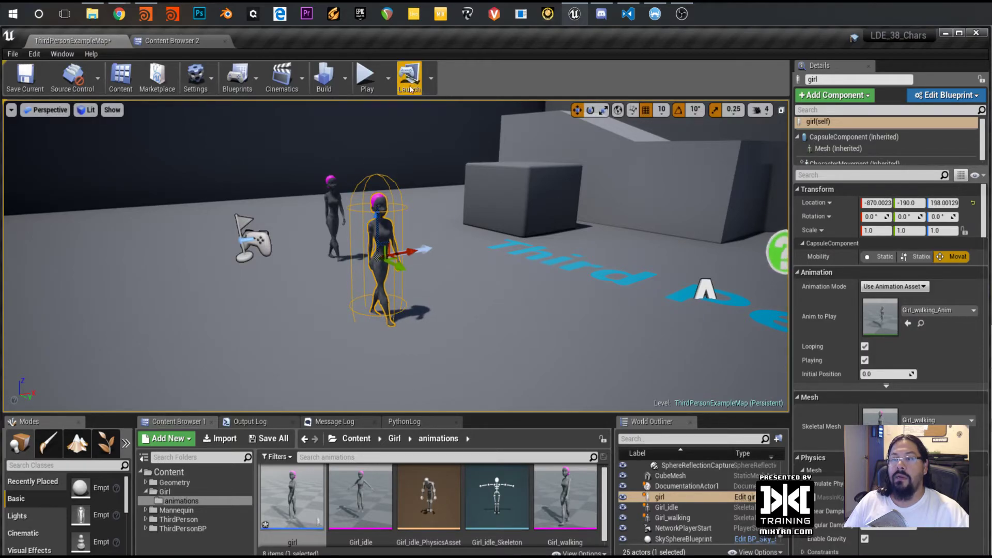
# Play the level, run the mannequin around the girl Blueprint to check her walk, end the session, and switch to Houdini
pyautogui.click(365, 75)
pyautogui.press('w')
pyautogui.press('w')
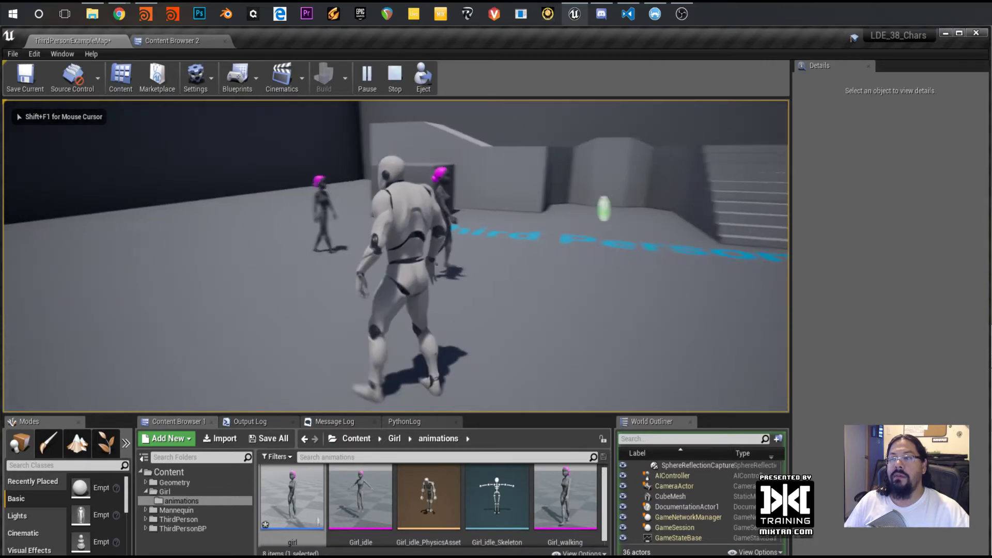
pyautogui.press('w')
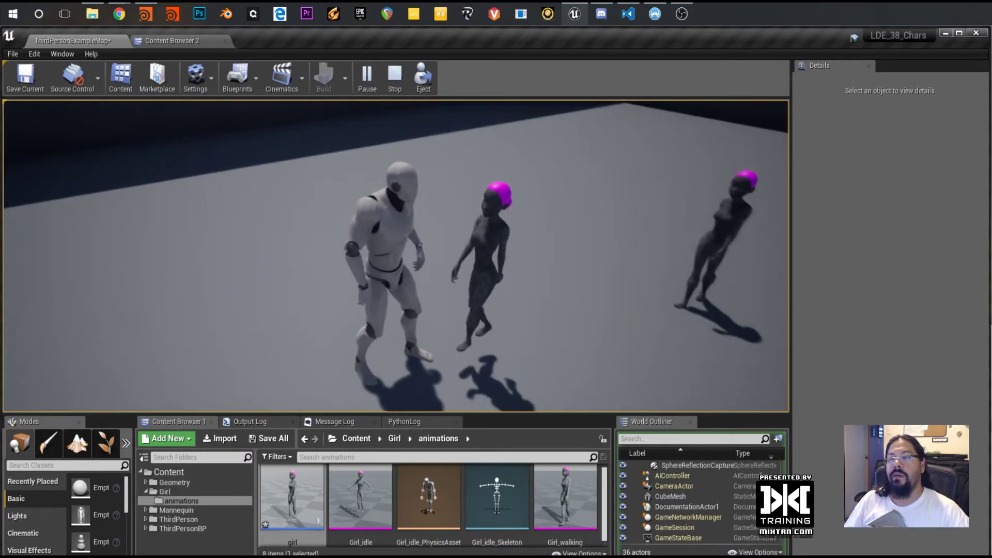
pyautogui.press('w')
pyautogui.press('w')
pyautogui.press('w')
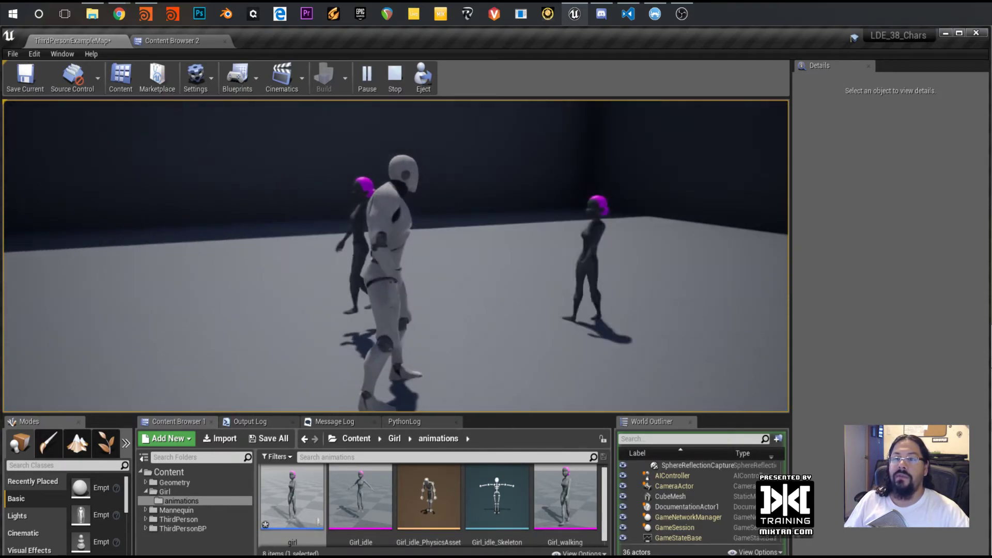
pyautogui.press('w')
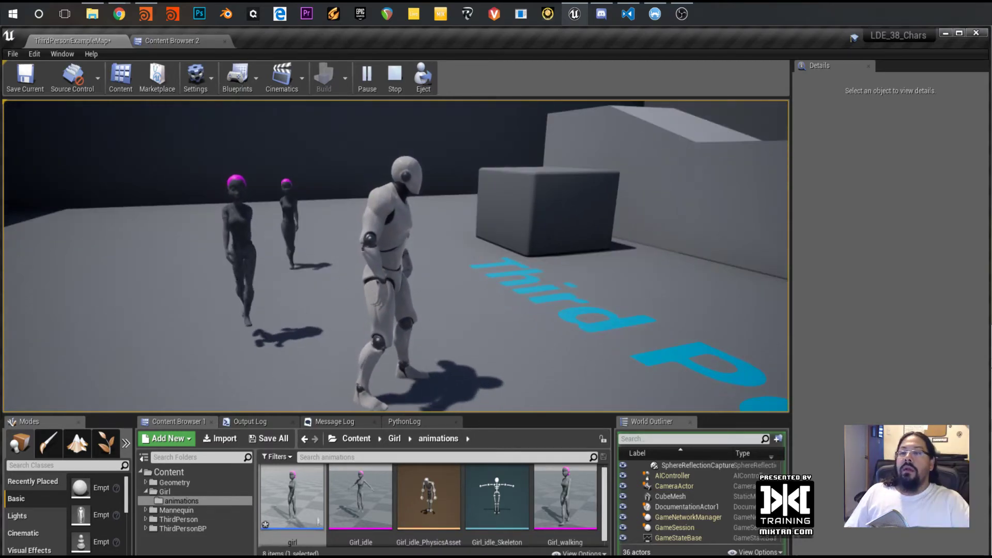
pyautogui.press('Escape')
pyautogui.click(146, 14)
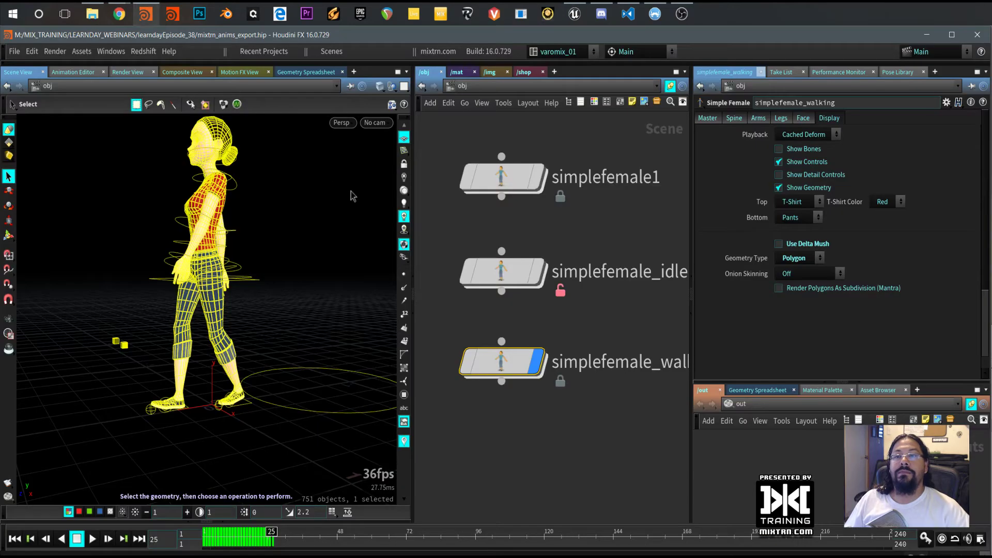
pyautogui.click(502, 292)
pyautogui.click(501, 341)
pyautogui.moveTo(574, 327); pyautogui.dragTo(478, 307)
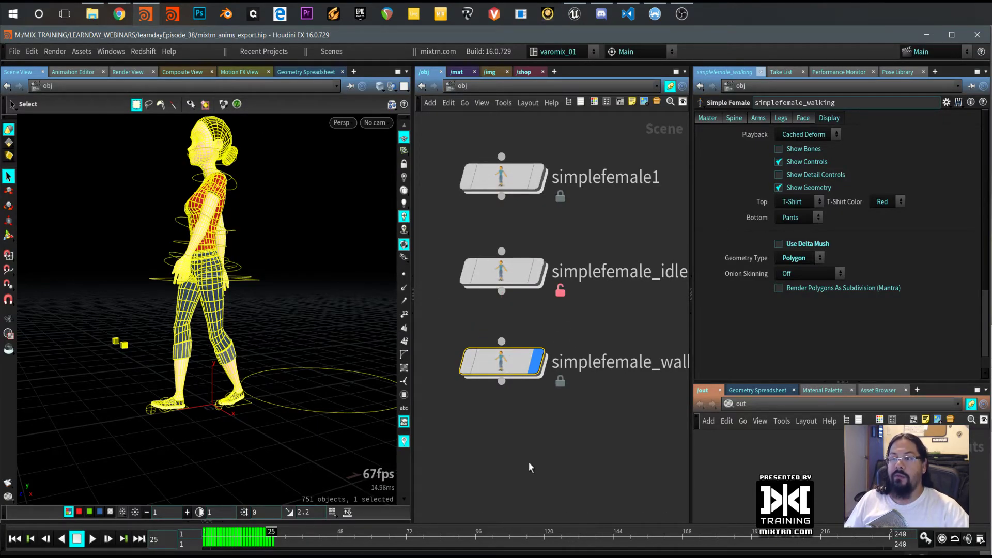
pyautogui.keyDown('alt'); pyautogui.moveTo(320, 408); pyautogui.dragTo(266, 403, button='right'); pyautogui.keyUp('alt')
pyautogui.keyDown('alt'); pyautogui.moveTo(502, 362); pyautogui.dragTo(503, 445); pyautogui.keyUp('alt')
pyautogui.click(490, 457)
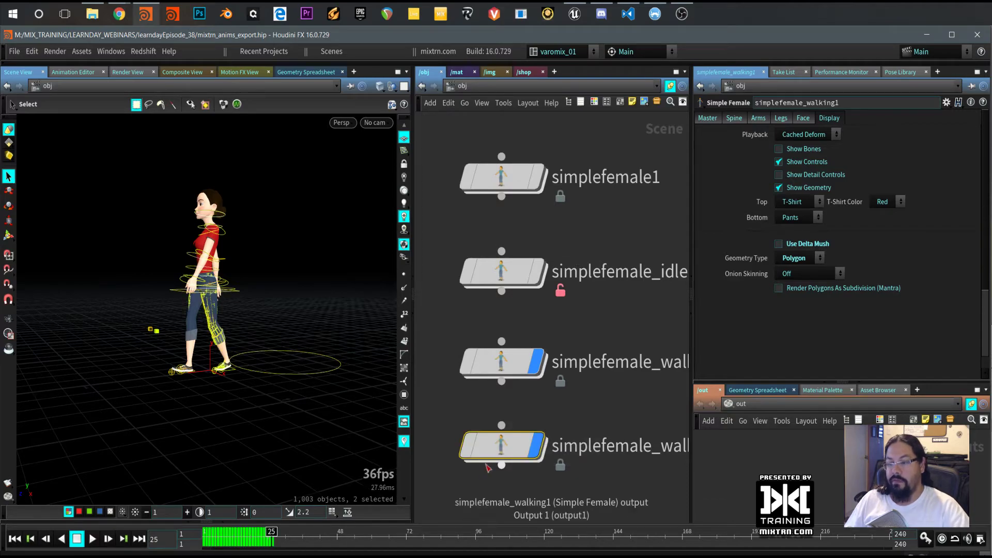
pyautogui.press('Delete')
# Duplicate the simplefemale1 node below simplefemale_walking and rename the copy simplefemale_backflip
pyautogui.click(501, 175)
pyautogui.keyDown('alt'); pyautogui.moveTo(502, 175); pyautogui.dragTo(503, 453); pyautogui.keyUp('alt')
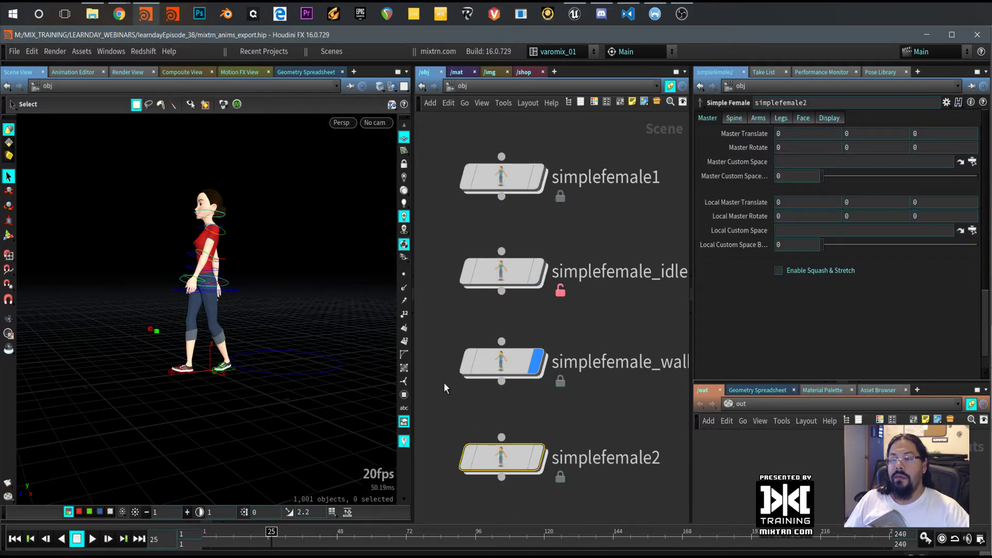
pyautogui.doubleClick(585, 348)
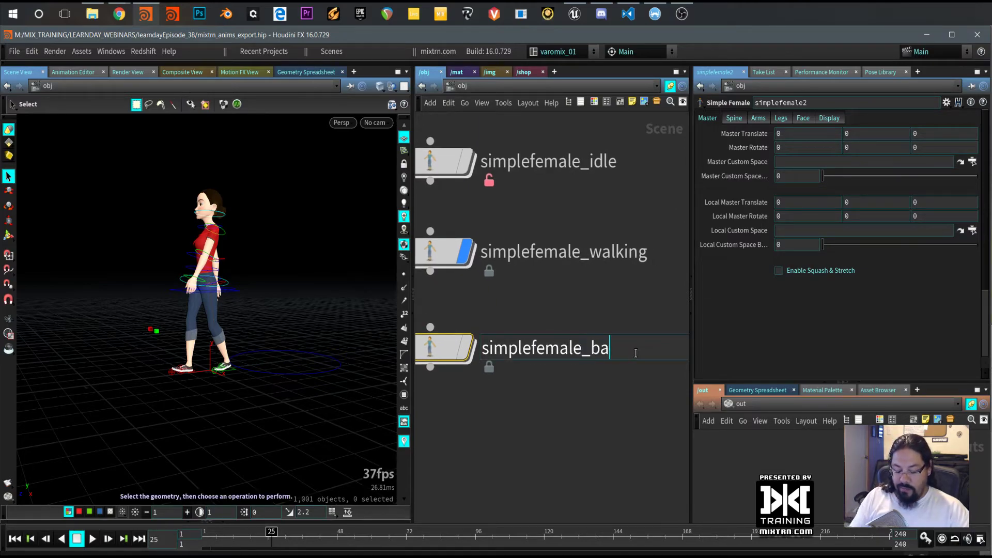
pyautogui.write('_backflip')
pyautogui.press('Return')
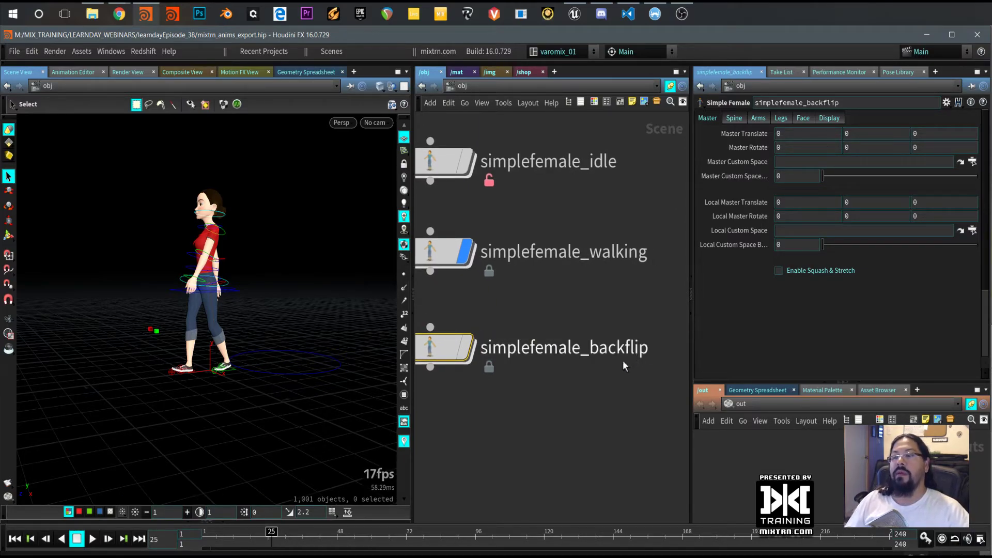
# Display simplefemale_backflip instead of simplefemale_walking, and set /obj/simplefemale_backflip as the Pose Library's character
pyautogui.click(531, 257)
pyautogui.click(533, 351)
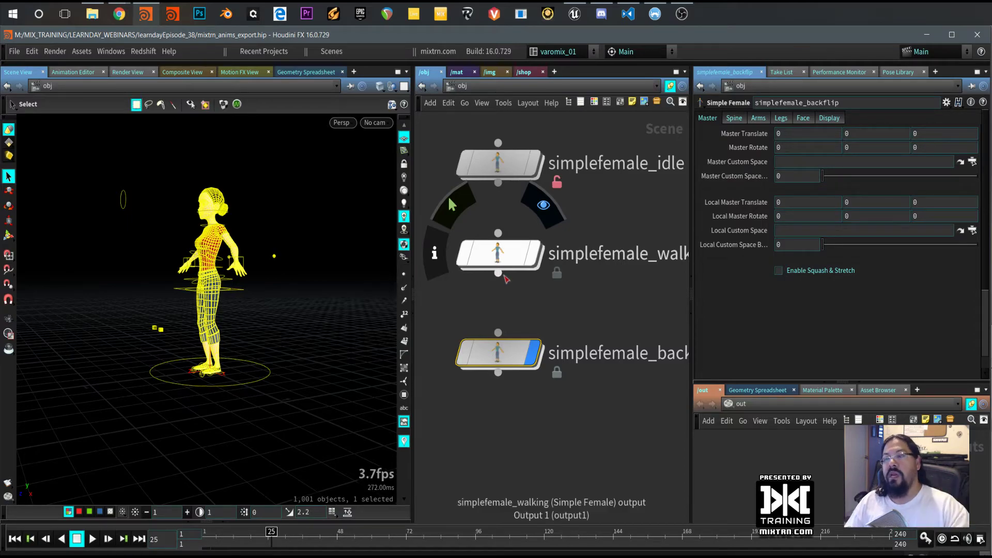
pyautogui.click(899, 72)
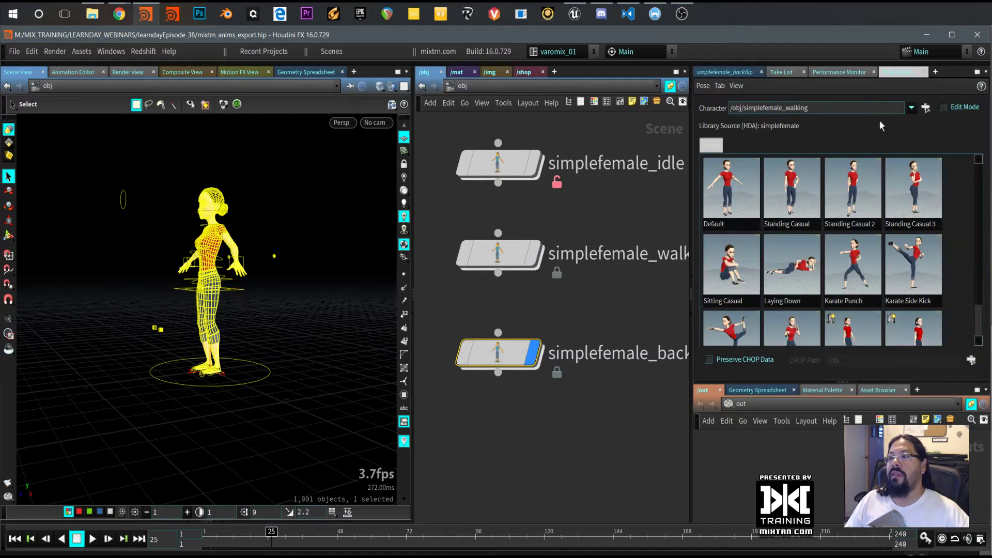
pyautogui.moveTo(834, 105); pyautogui.dragTo(653, 108)
pyautogui.press('BackSpace')
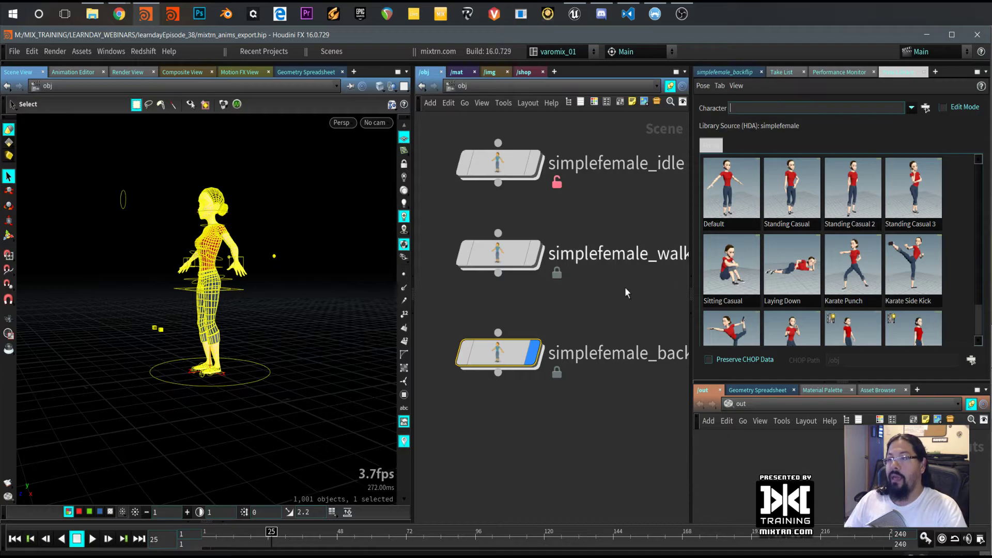
pyautogui.moveTo(511, 350); pyautogui.dragTo(769, 108)
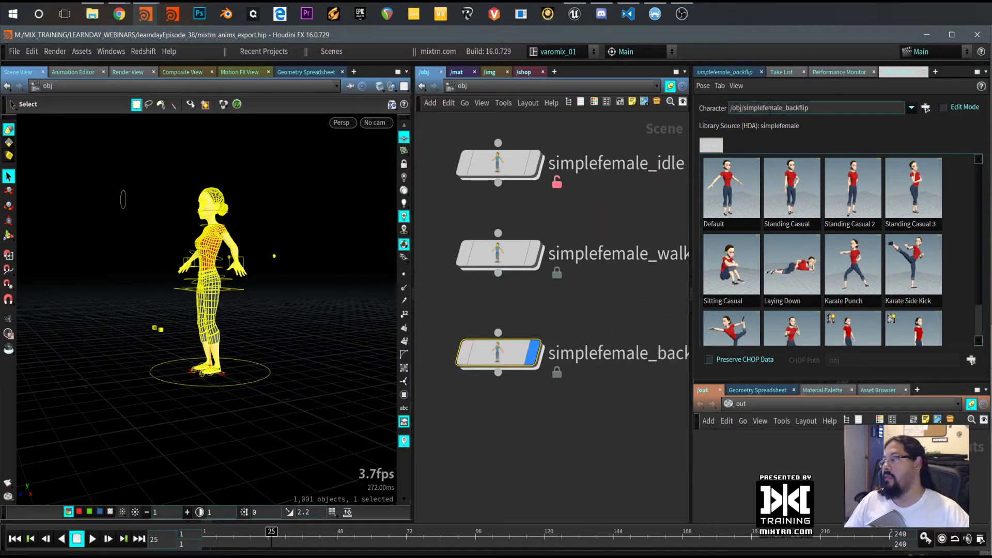
# Apply the Back Flip animation from the Pose Library to simplefemale_backflip at frame 1, and scrub the timeline to about frame 159
pyautogui.scroll(-1, 886, 281)
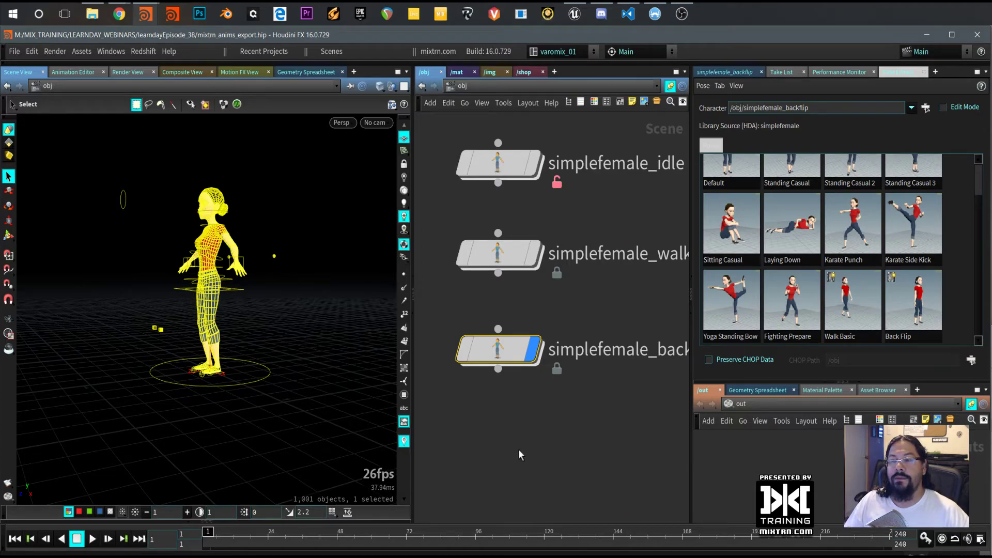
pyautogui.moveTo(210, 532); pyautogui.dragTo(671, 528)
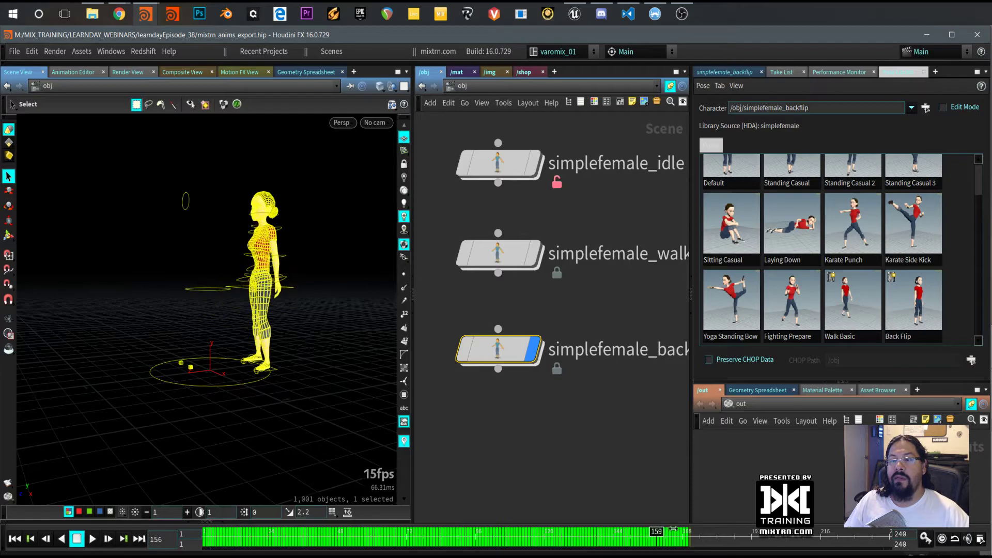
# From frame 1, set up an FBX export of /obj/simplefemale_backflip to $JOB/fbx/Girl_v01/Girl_backflip.fbx
pyautogui.hotkey('ctrl', 'Left')
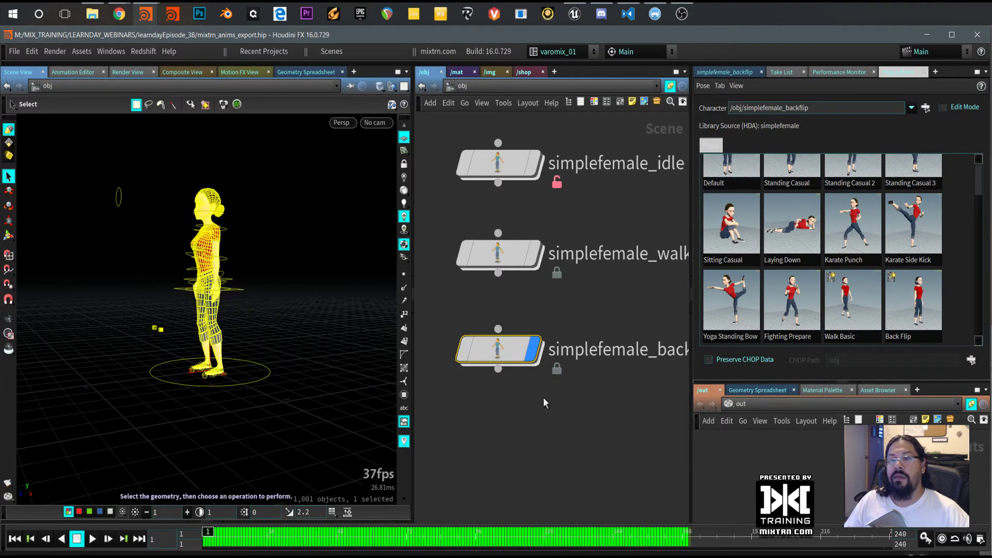
pyautogui.click(14, 51)
pyautogui.moveTo(67, 229)
pyautogui.click(151, 247)
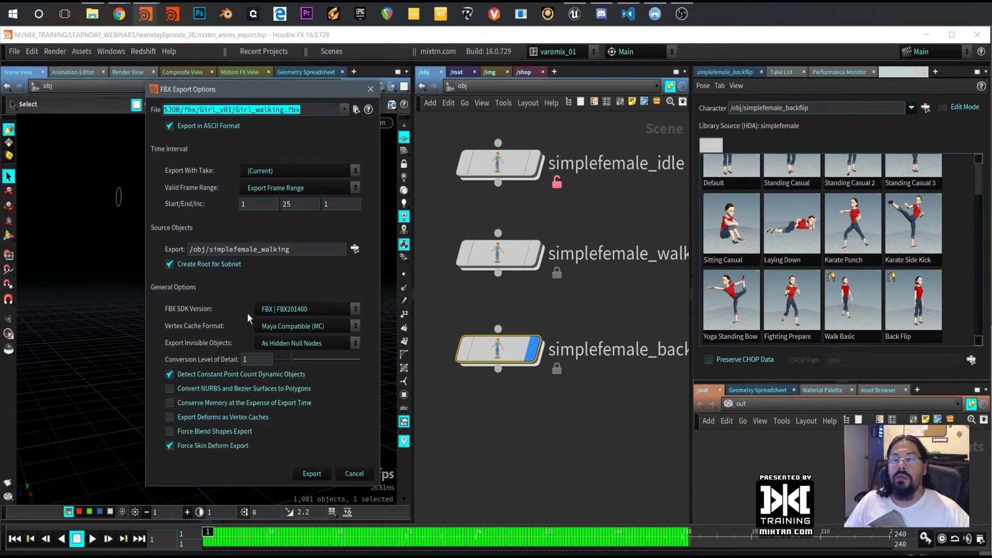
pyautogui.moveTo(284, 91); pyautogui.dragTo(202, 91)
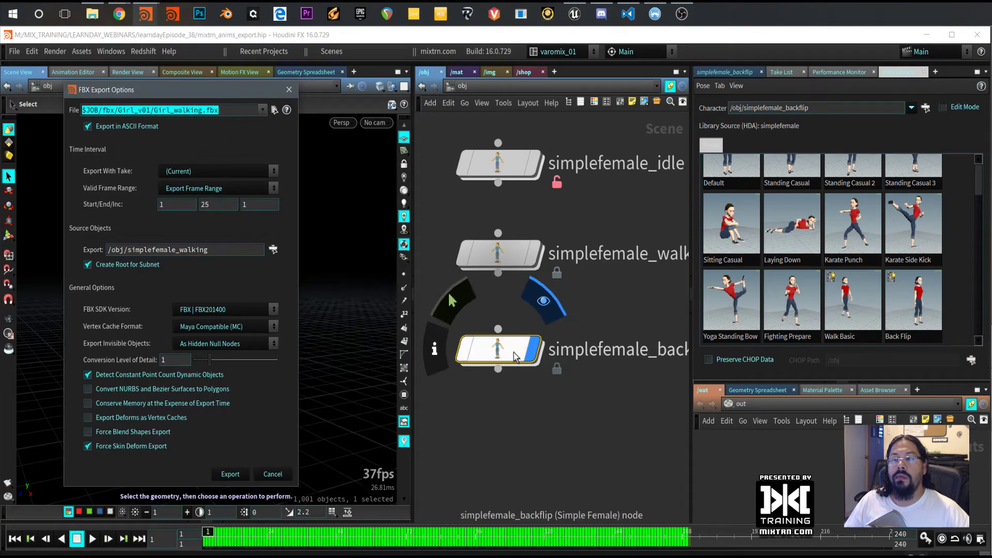
pyautogui.click(197, 110)
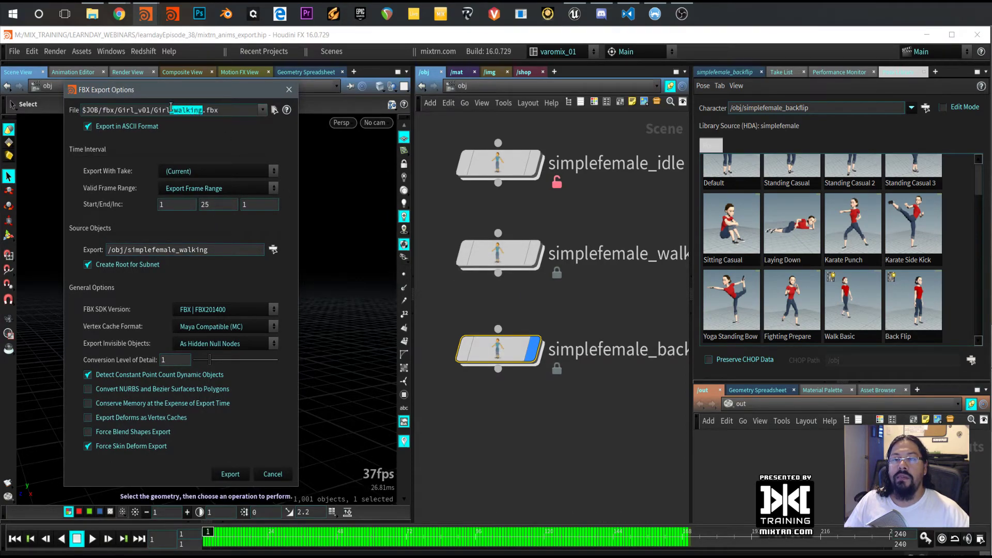
pyautogui.write('backflip')
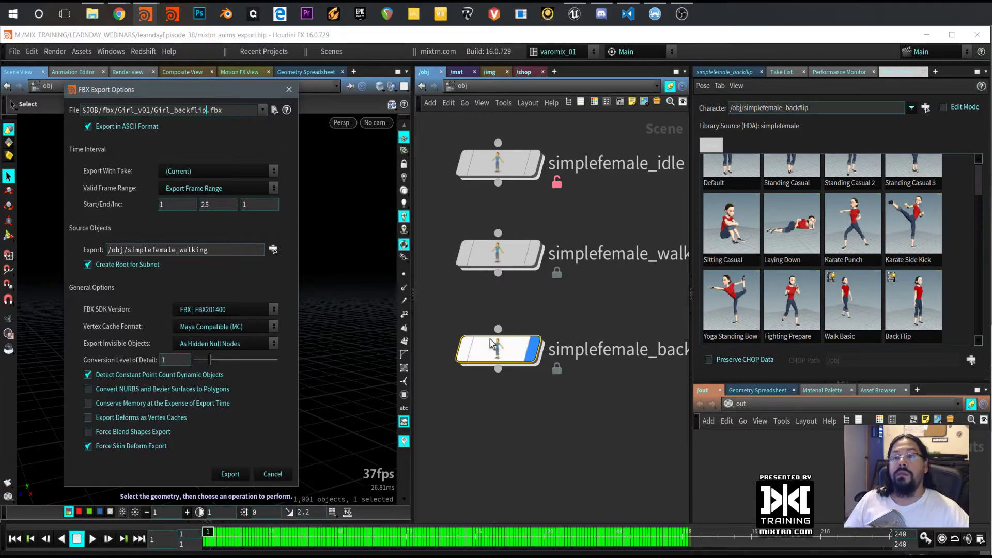
pyautogui.moveTo(499, 349); pyautogui.dragTo(233, 246)
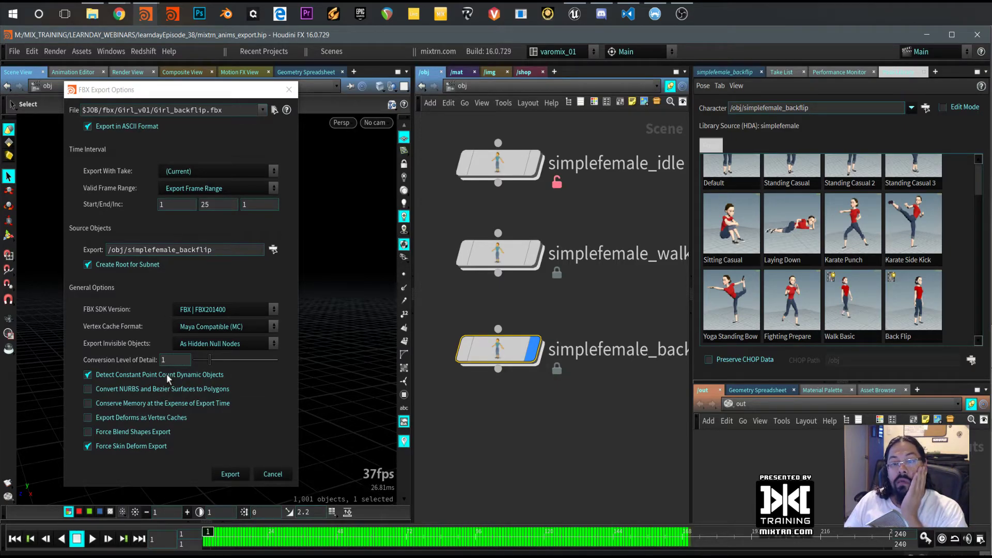
pyautogui.click(235, 308)
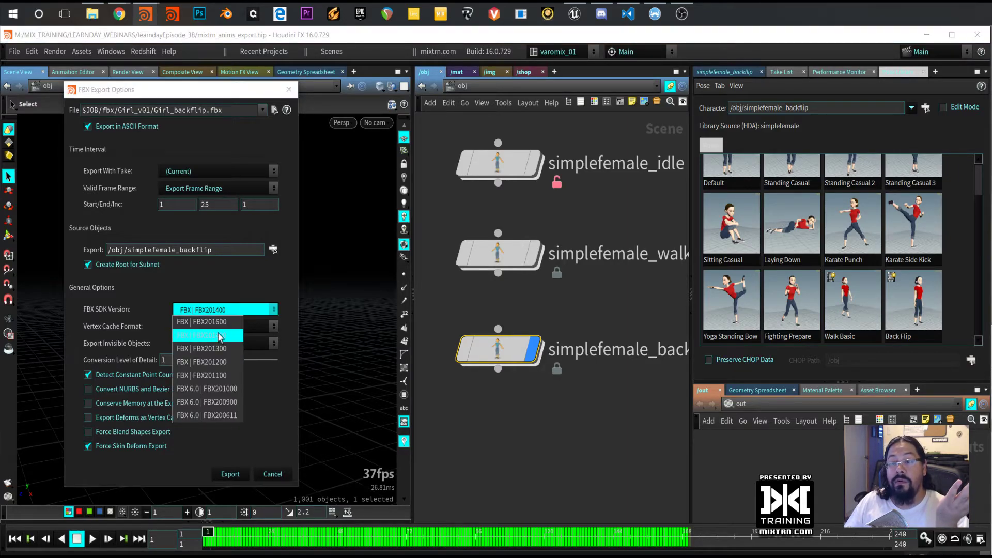
pyautogui.press('Escape')
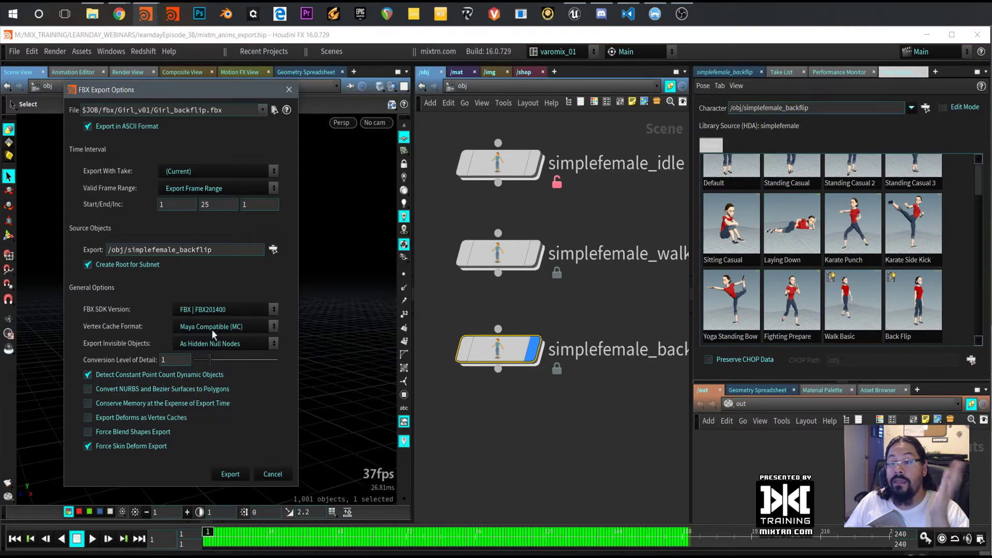
pyautogui.click(249, 308)
pyautogui.press('Escape')
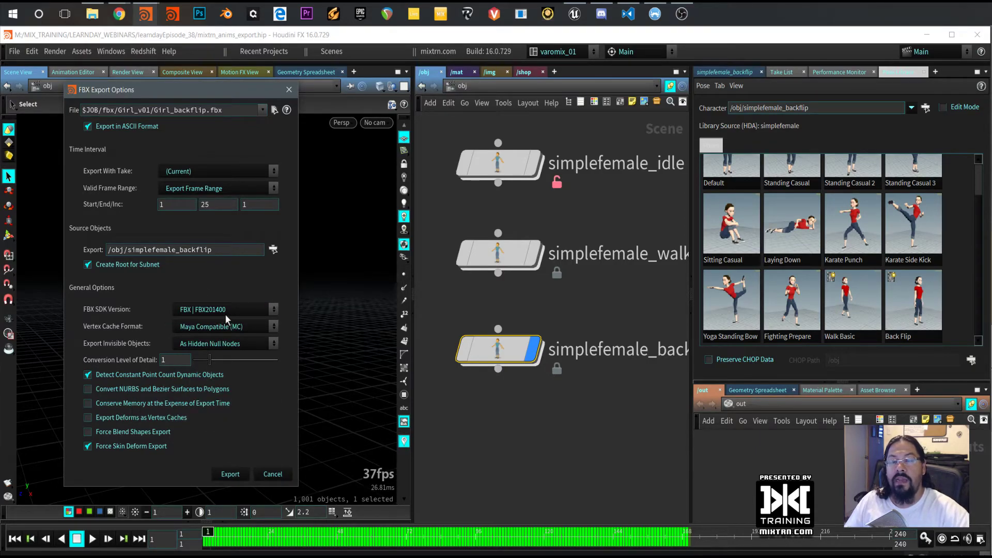
pyautogui.click(133, 449)
pyautogui.click(132, 447)
# Turn off Use Delta Mush and set Geometry Type to Polygon on simplefemale_backflip, and export Girl_backflip.fbx
pyautogui.click(517, 344)
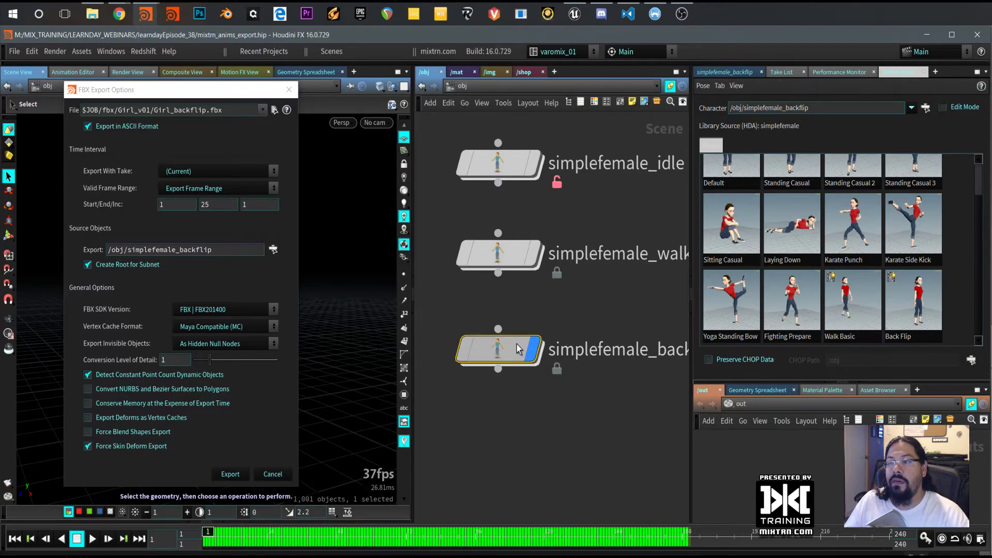
pyautogui.click(737, 73)
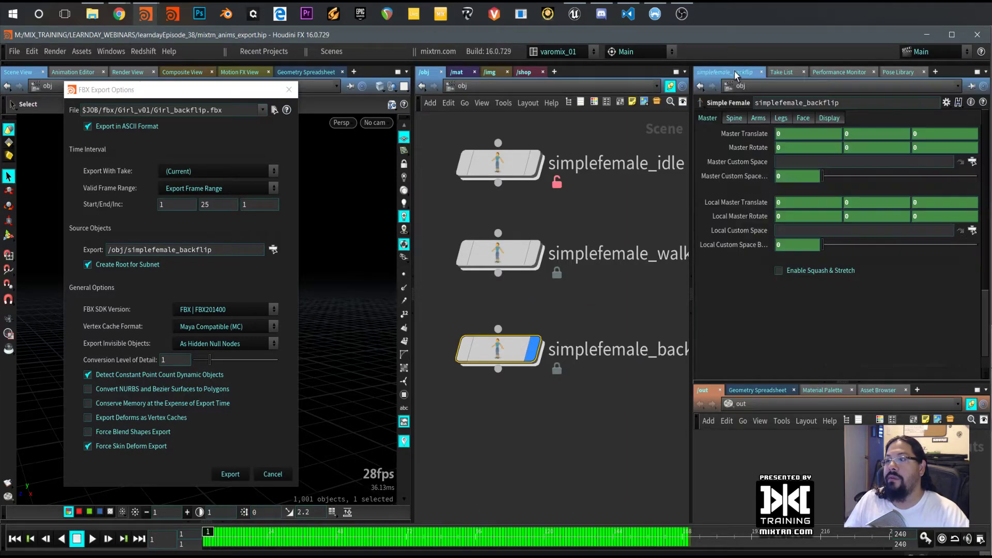
pyautogui.click(829, 119)
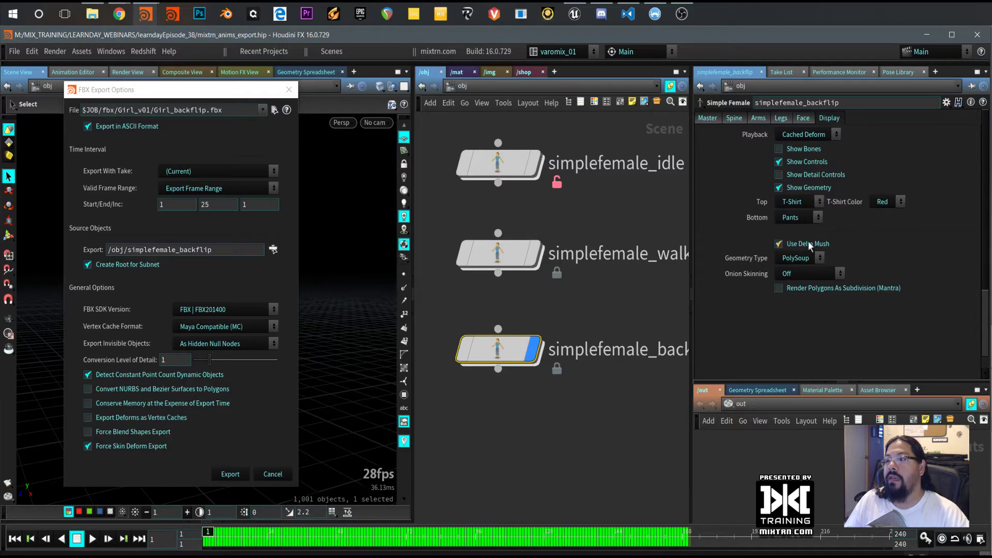
pyautogui.click(798, 258)
pyautogui.click(798, 260)
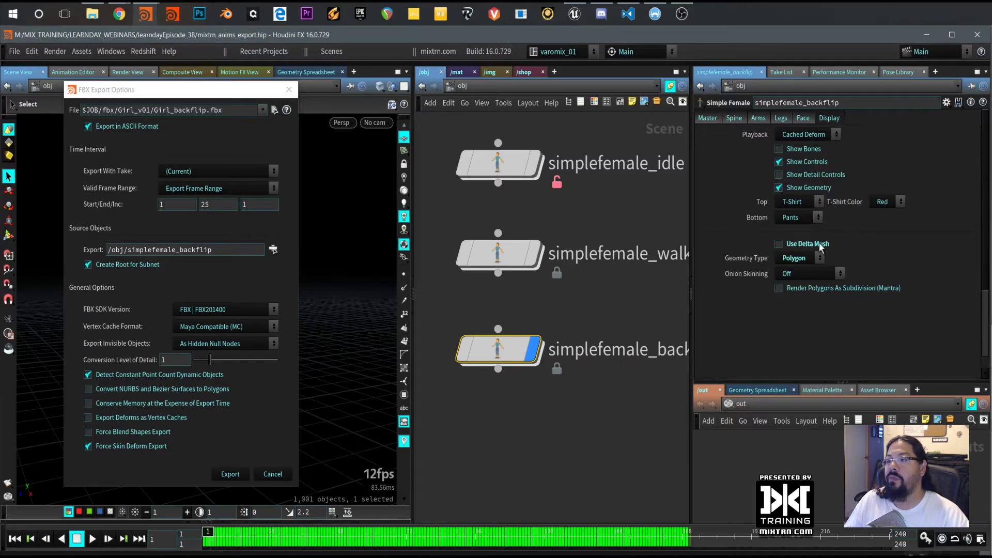
pyautogui.moveTo(153, 101); pyautogui.dragTo(361, 101)
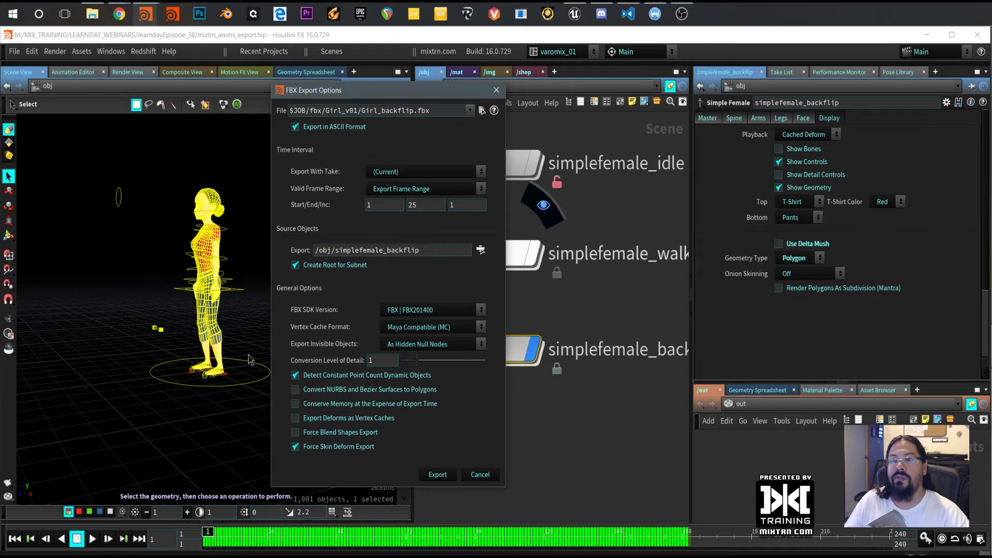
pyautogui.click(440, 478)
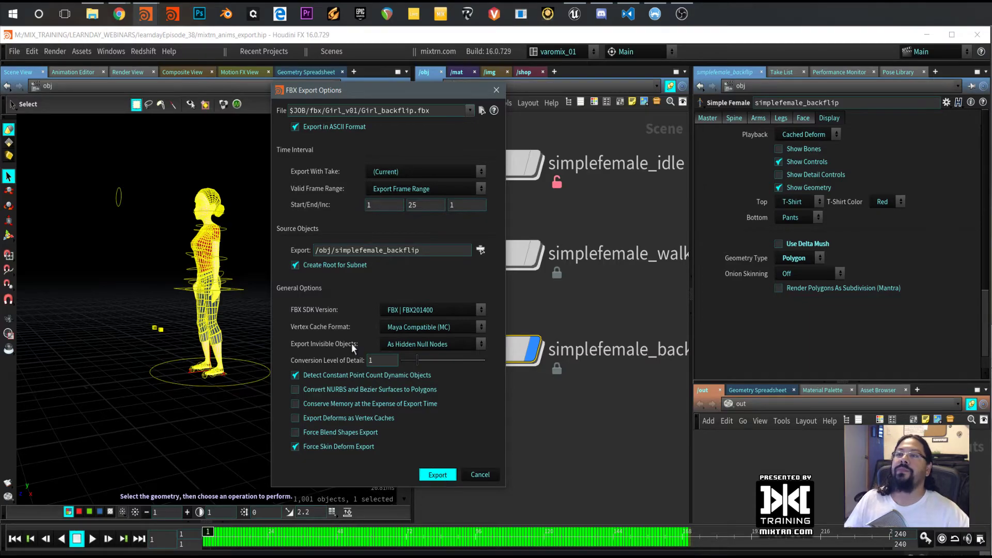
# Switch to Unreal and import Girl_backflip.fbx into Girl/animations using Girl_idle_Skeleton and an Import Uniform Scale of 100
pyautogui.click(574, 14)
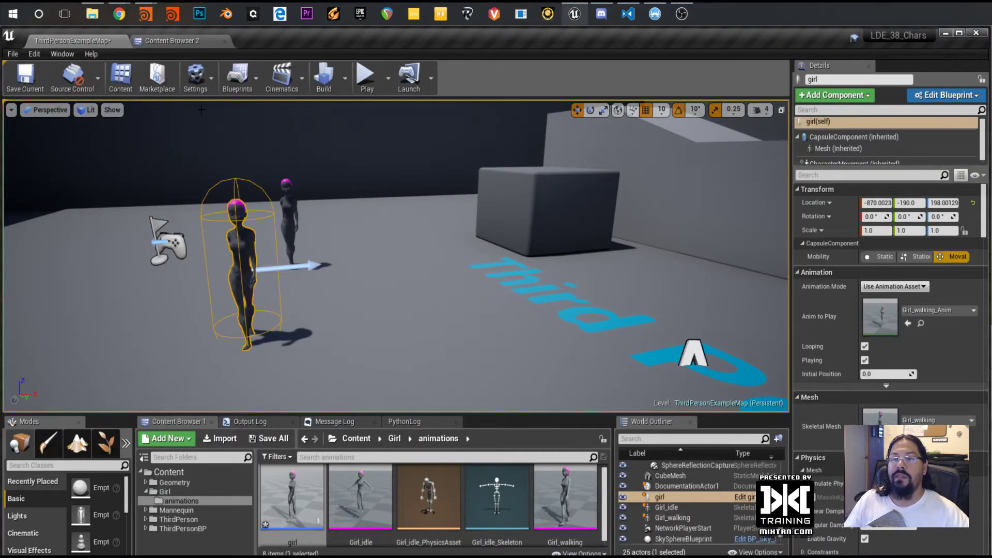
pyautogui.click(172, 42)
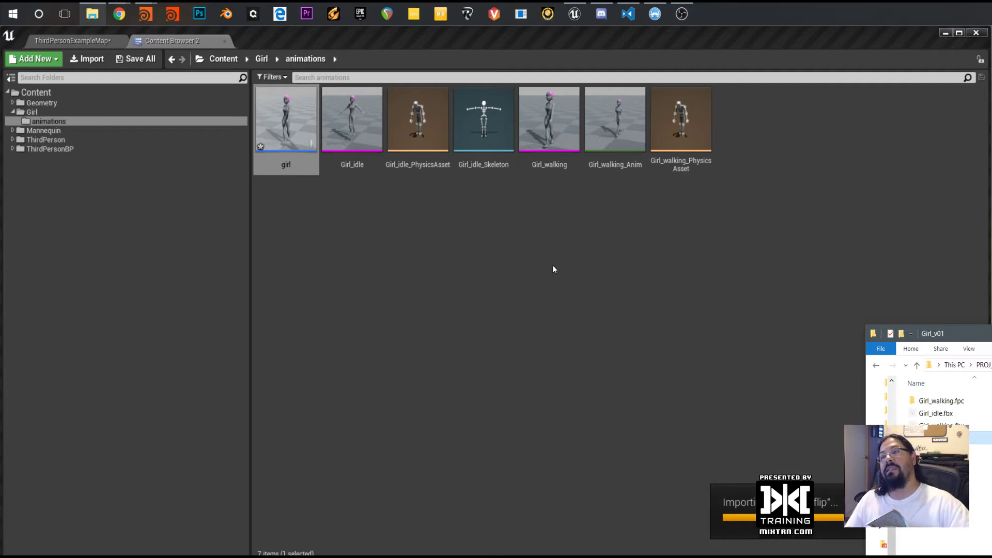
pyautogui.moveTo(849, 309); pyautogui.dragTo(379, 115)
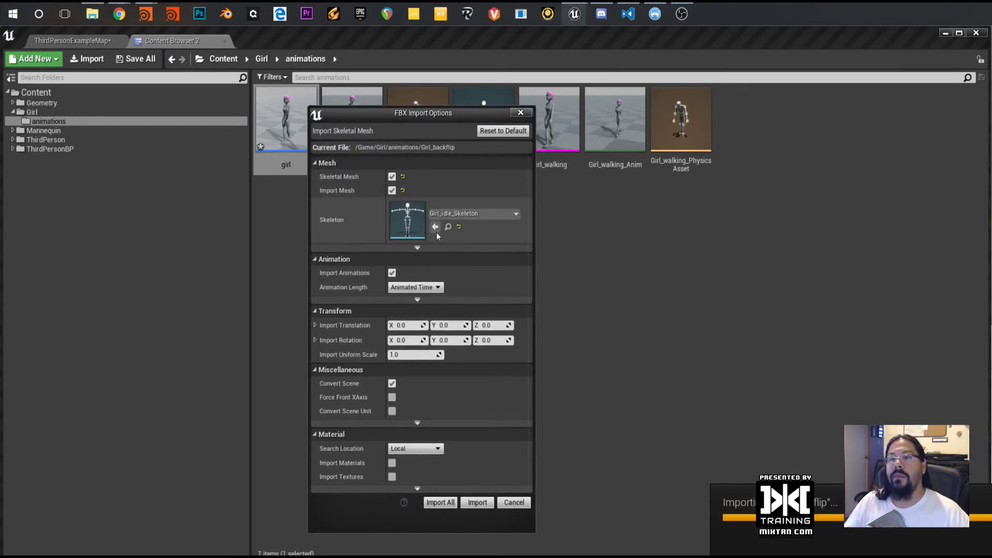
pyautogui.click(509, 213)
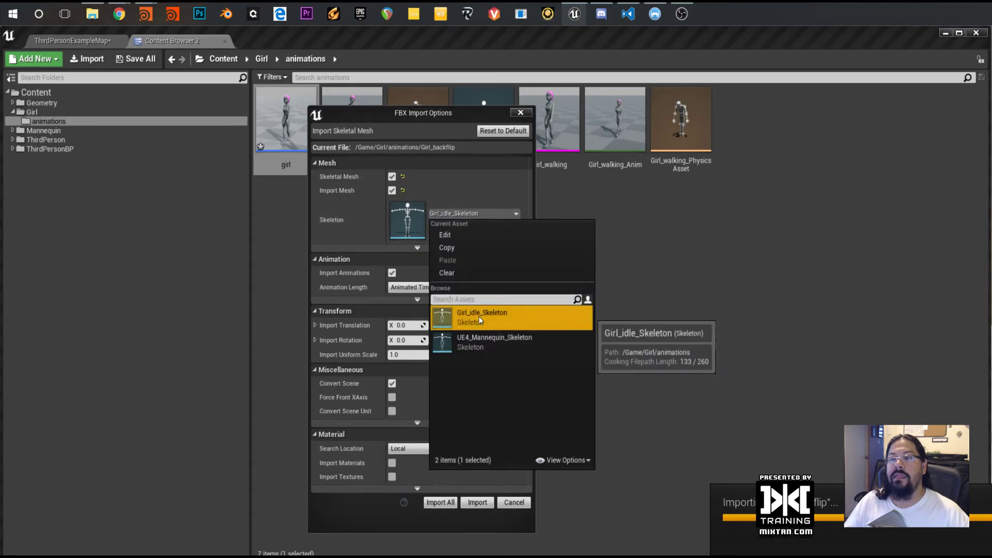
pyautogui.click(426, 116)
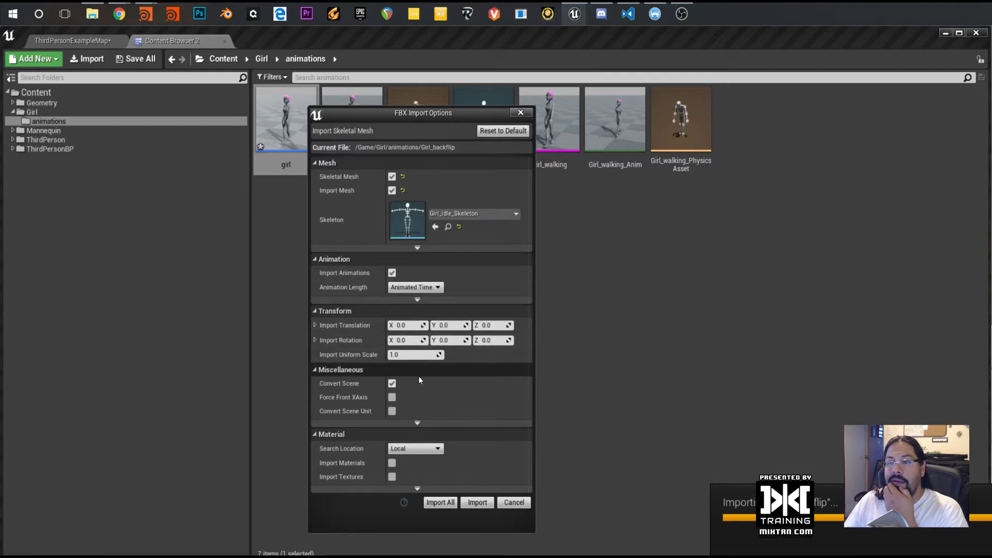
pyautogui.click(403, 355)
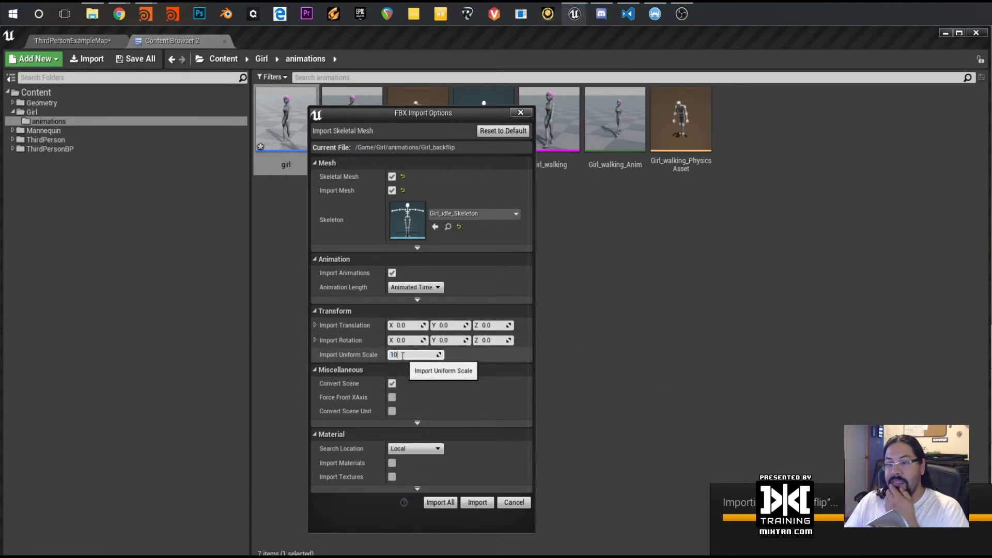
pyautogui.write('100')
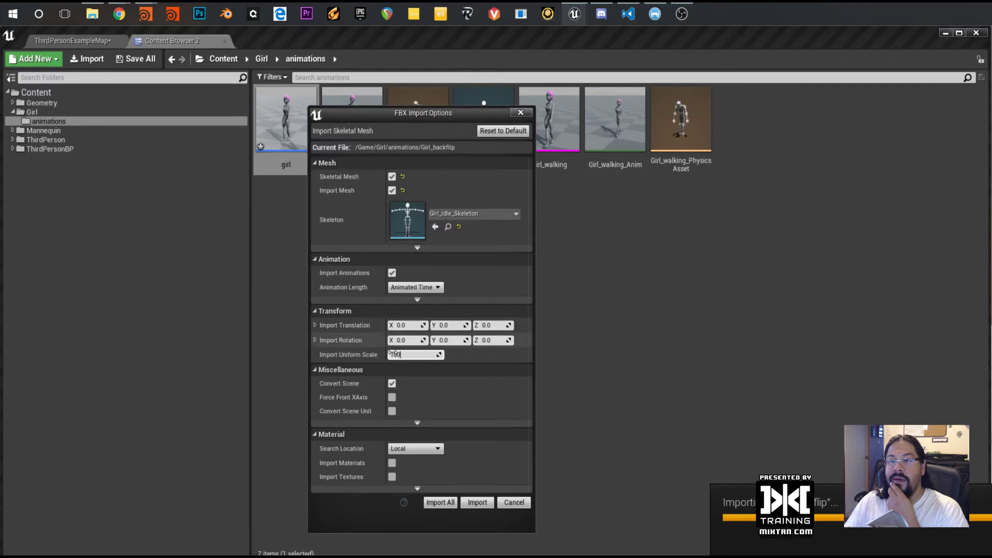
pyautogui.click(450, 510)
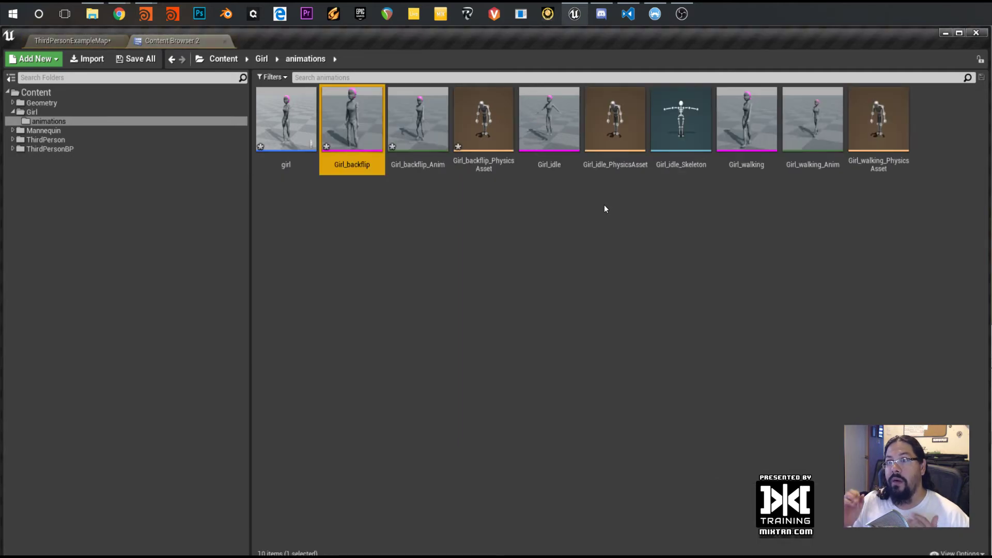
# Open the Girl_backflip mesh and preview the Girl_backflip_Anim animation from a slightly different angle
pyautogui.click(495, 268)
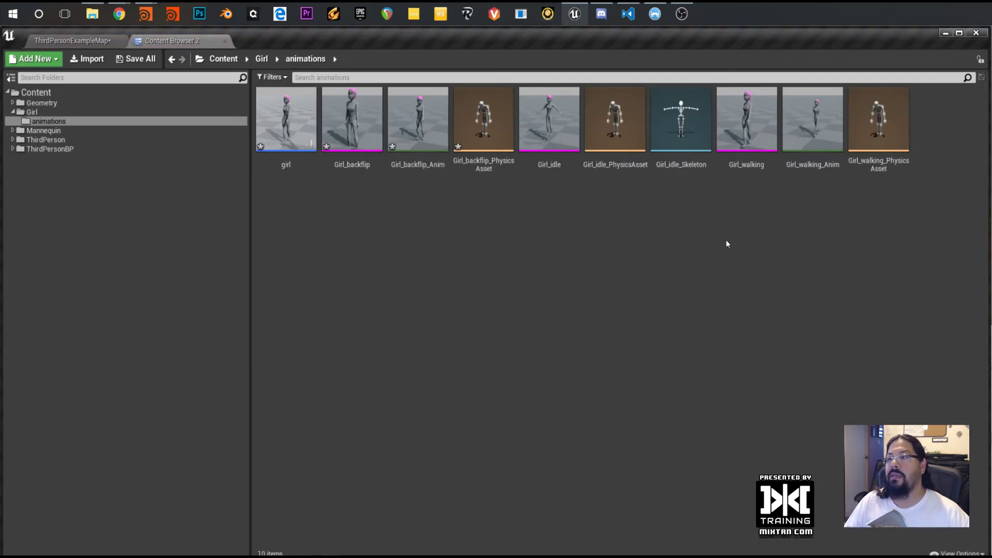
pyautogui.doubleClick(362, 135)
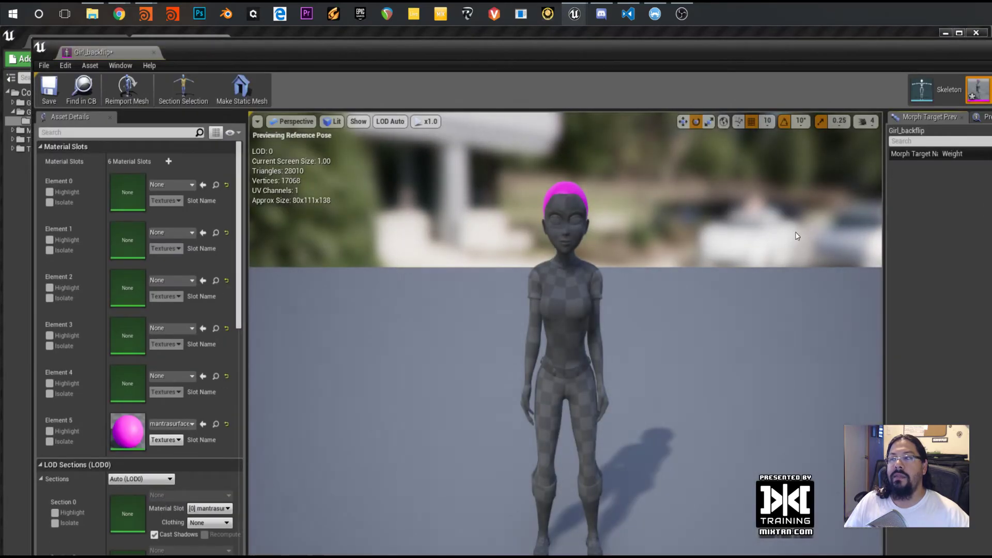
pyautogui.click(991, 90)
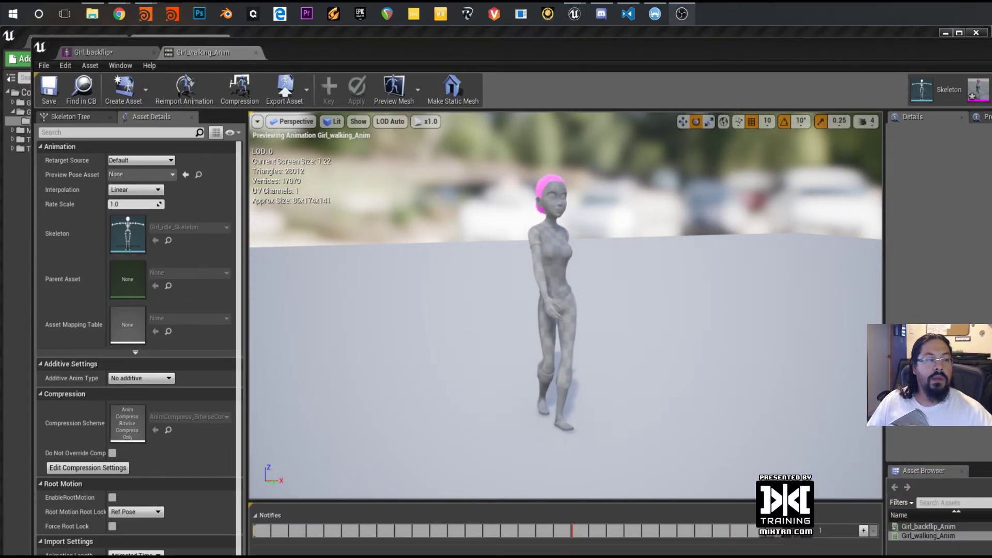
pyautogui.doubleClick(923, 527)
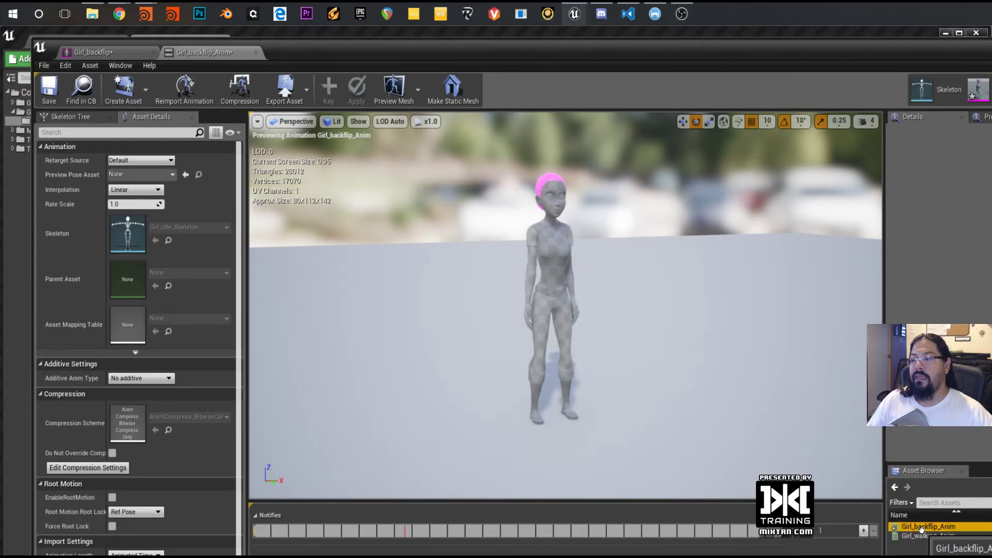
pyautogui.keyDown('alt'); pyautogui.moveTo(520, 362); pyautogui.dragTo(556, 339); pyautogui.keyUp('alt')
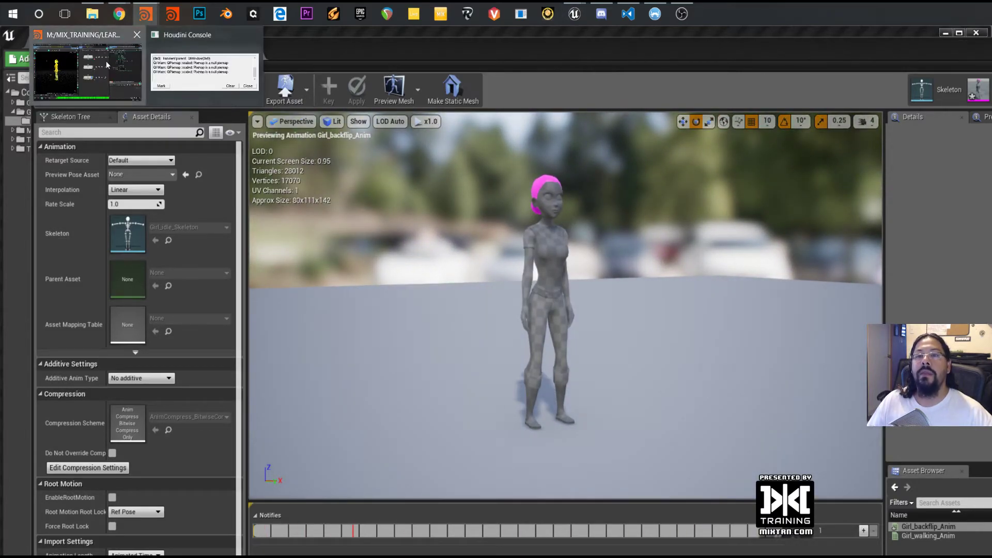
# Switch to Houdini and re-export Girl_backflip.fbx with the end frame set to 170, the end of the backflip
pyautogui.click(144, 14)
pyautogui.click(14, 52)
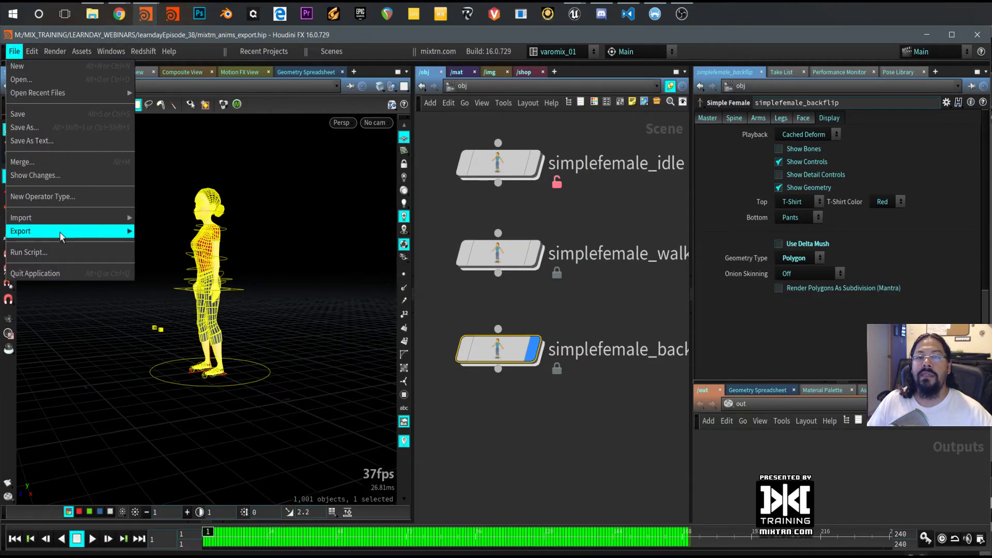
pyautogui.click(155, 248)
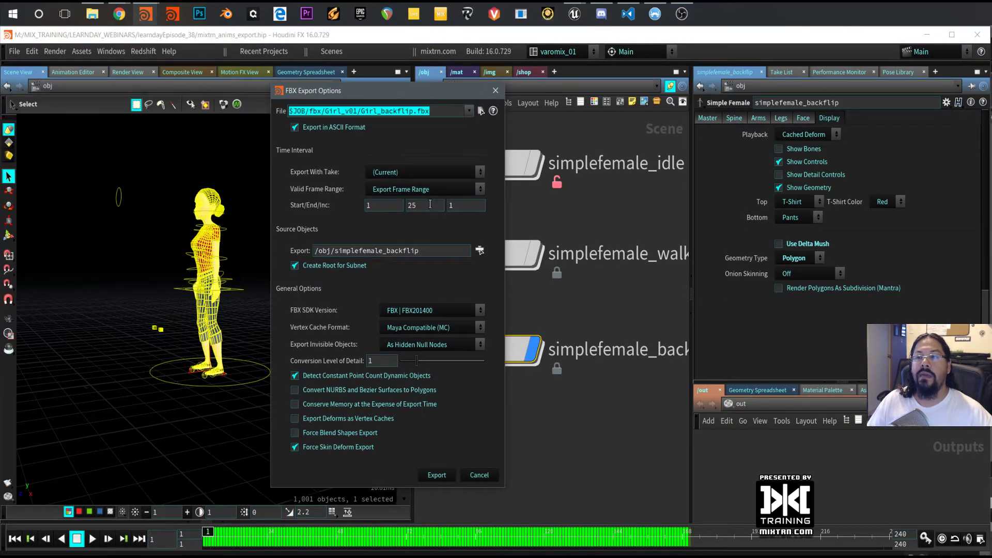
pyautogui.doubleClick(412, 205)
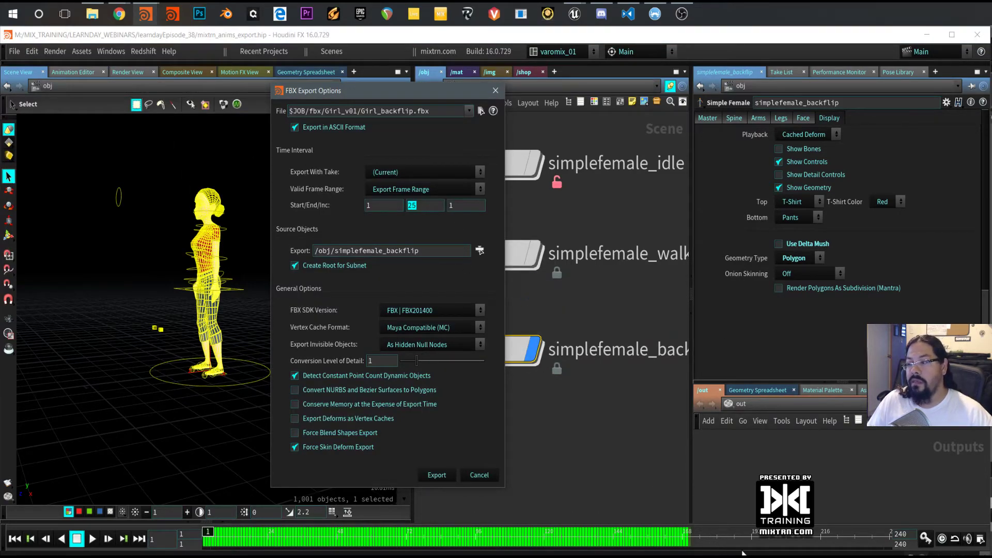
pyautogui.click(688, 540)
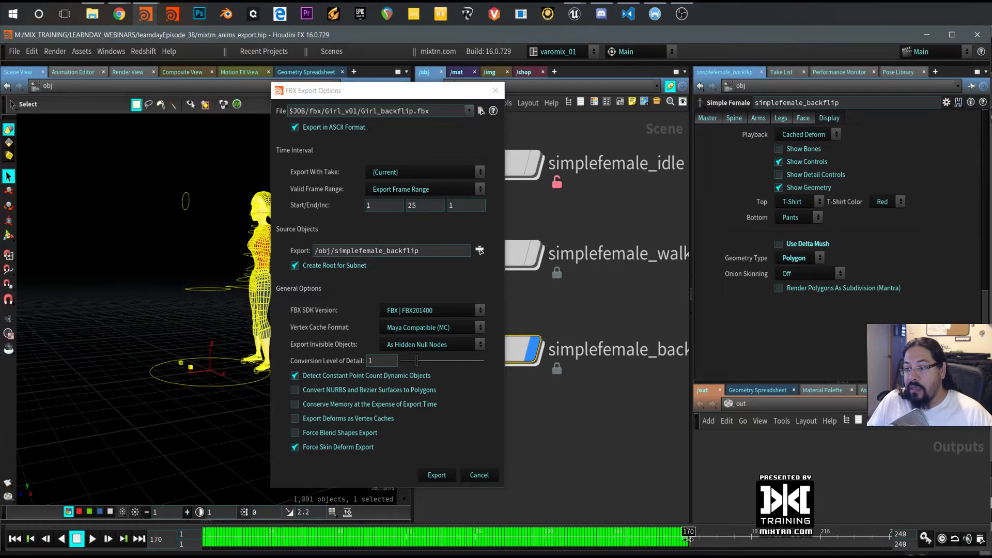
pyautogui.moveTo(689, 539)
pyautogui.mouseDown()
pyautogui.moveTo(666, 532)
pyautogui.moveTo(689, 533)
pyautogui.mouseUp()
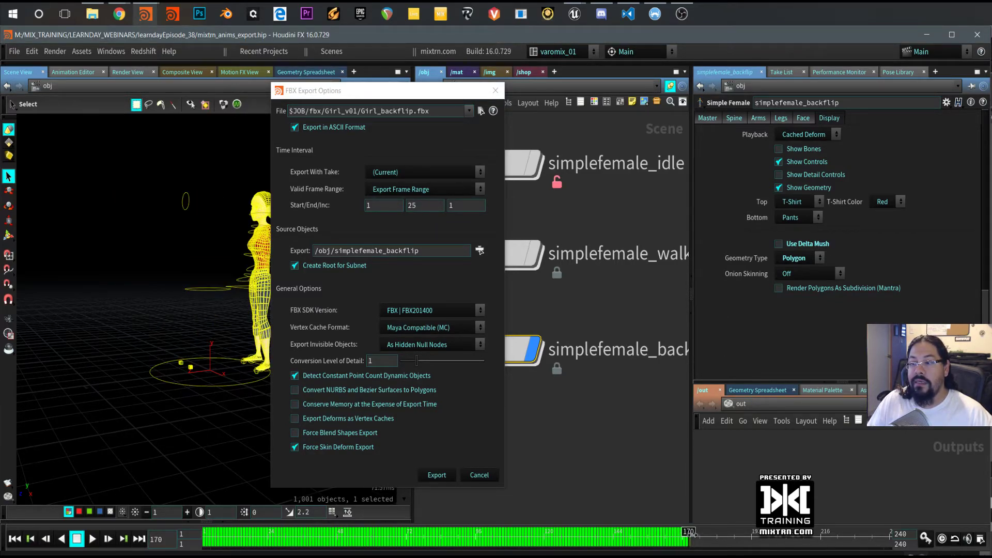
pyautogui.click(391, 205)
pyautogui.write('170')
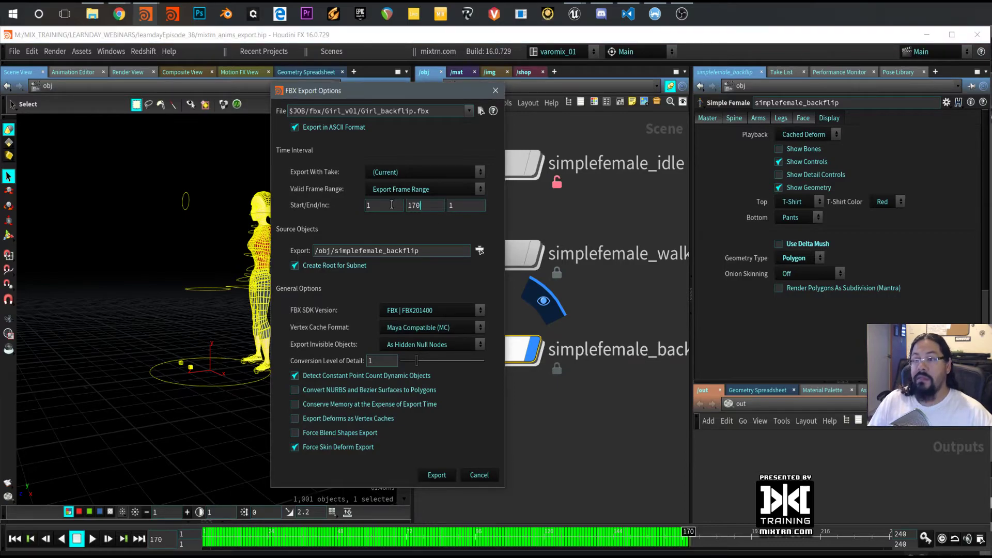
pyautogui.click(454, 475)
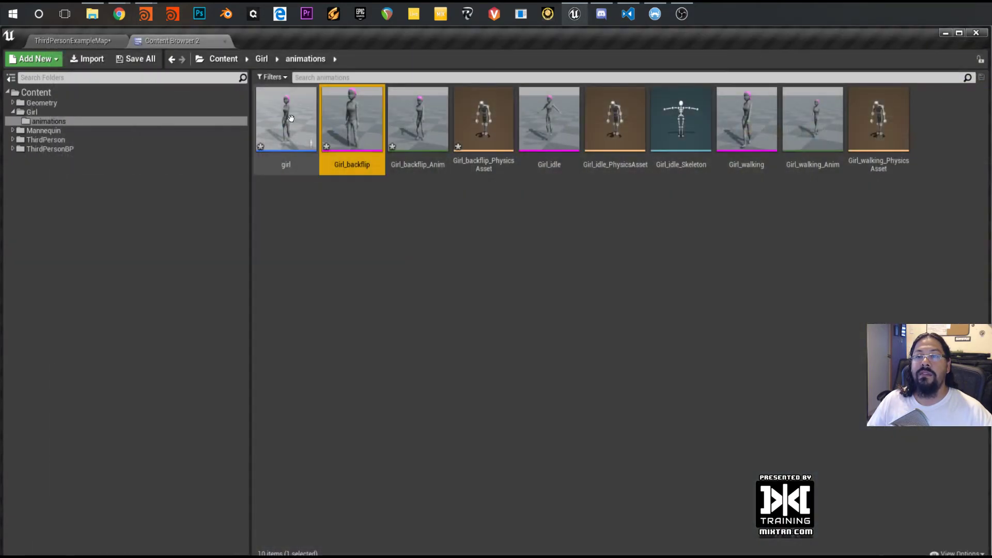
# Delete the old Girl_backflip, Girl_backflip_Anim and Girl_backflip_PhysicsAsset assets from Girl/animations
pyautogui.click(153, 52)
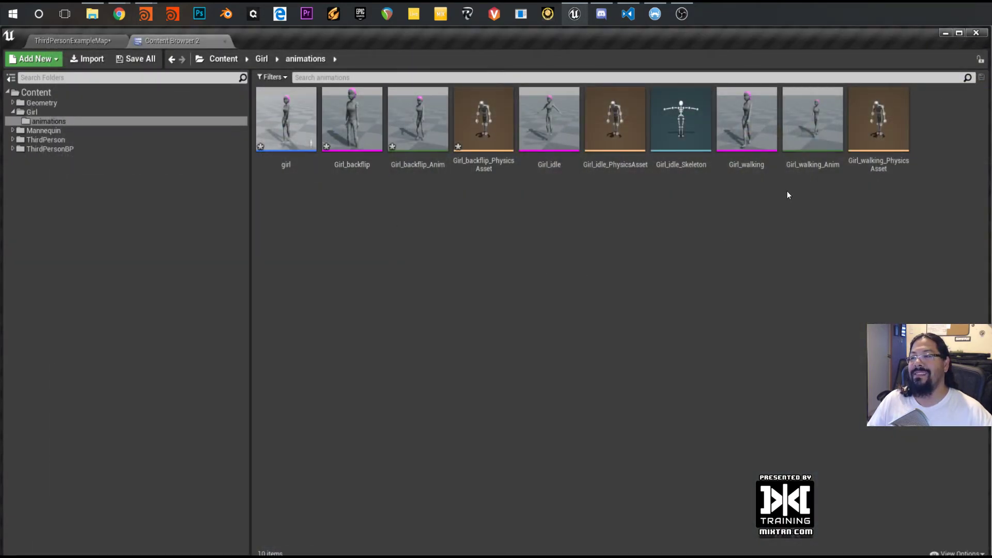
pyautogui.click(352, 124)
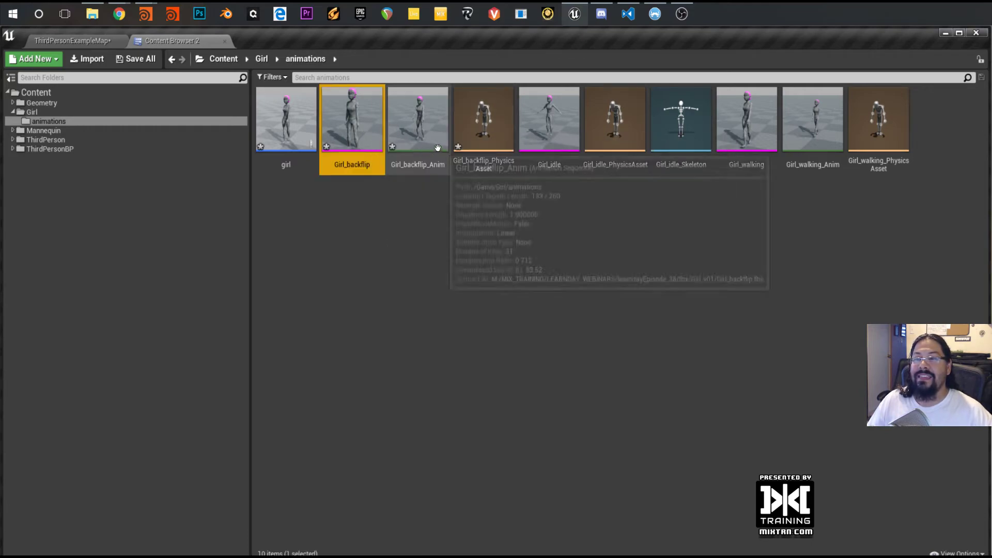
pyautogui.keyDown('shift'); pyautogui.click(462, 142); pyautogui.keyUp('shift')
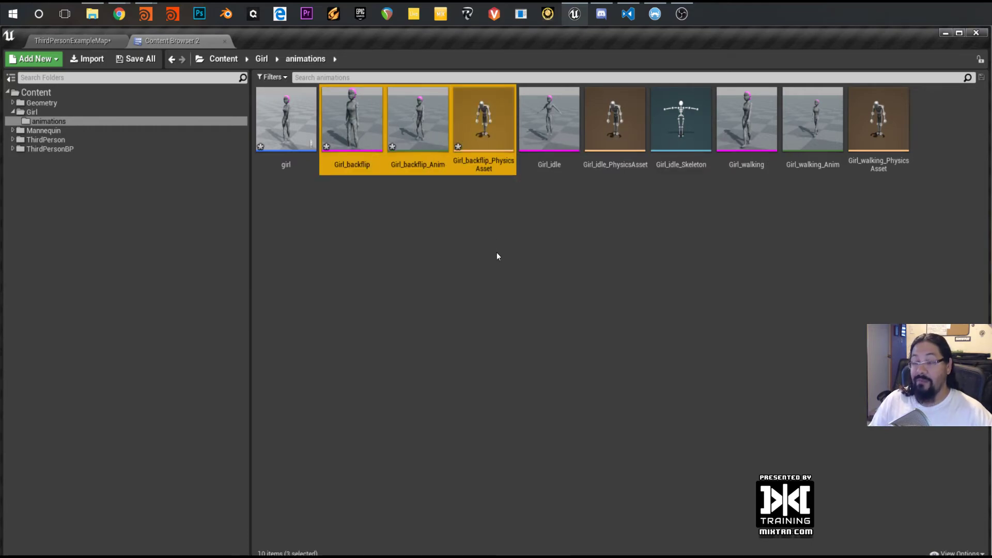
pyautogui.rightClick(479, 142)
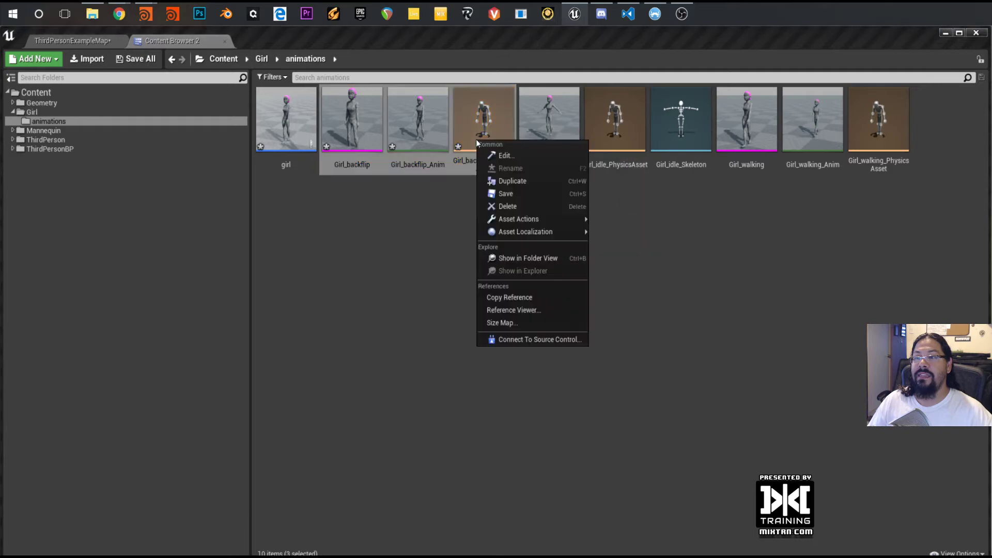
pyautogui.click(520, 205)
pyautogui.press('Return')
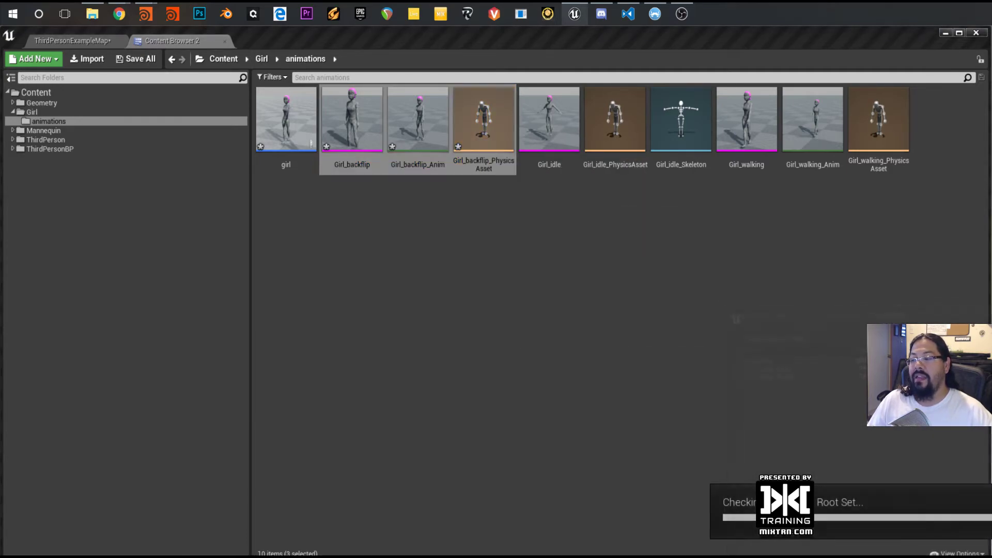
# Import the re-exported Girl_backflip.fbx into Girl/animations using Girl_idle_Skeleton and an Import Uniform Scale of 100
pyautogui.hotkey('alt', 'Tab')
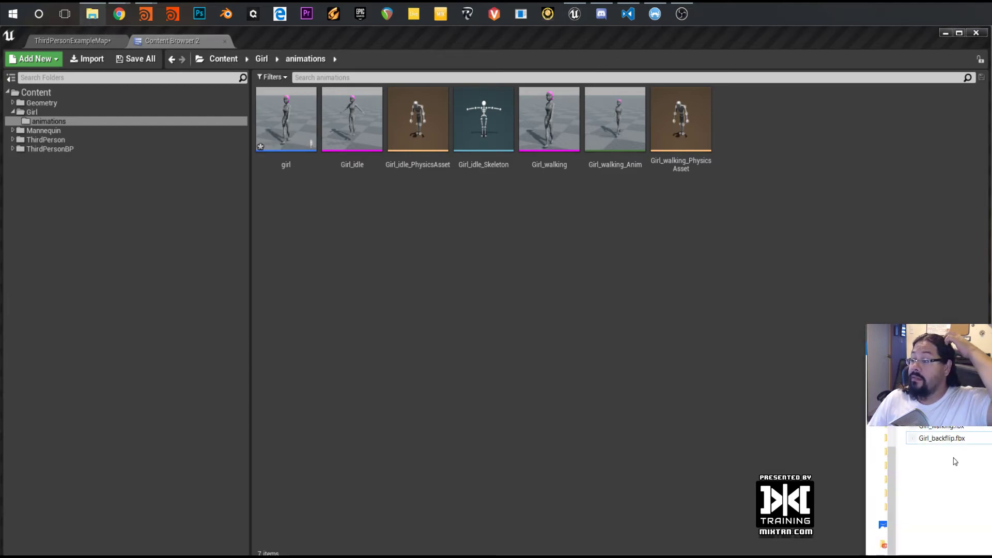
pyautogui.click(944, 439)
pyautogui.moveTo(495, 369)
pyautogui.mouseDown()
pyautogui.moveTo(494, 379)
pyautogui.moveTo(465, 305)
pyautogui.moveTo(512, 376)
pyautogui.mouseUp()
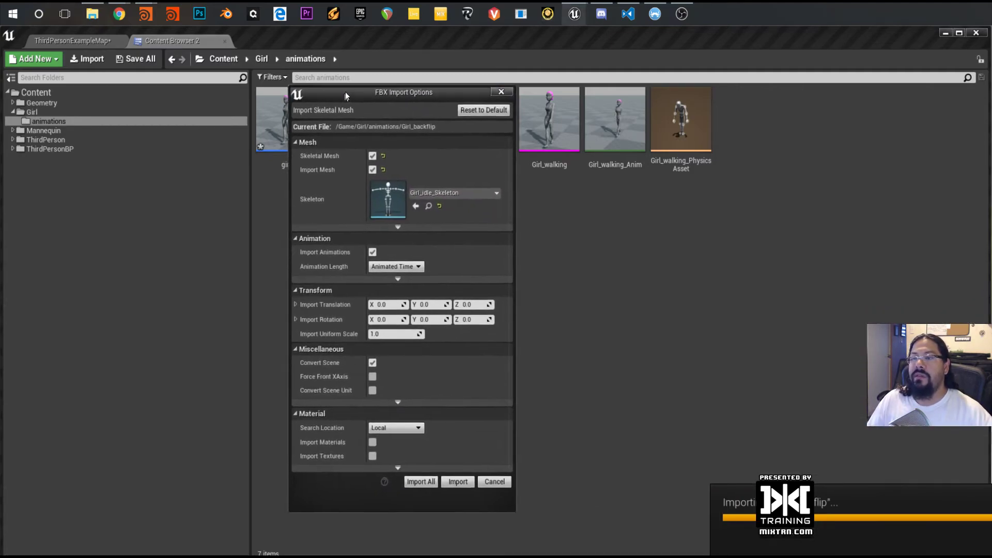
pyautogui.click(452, 190)
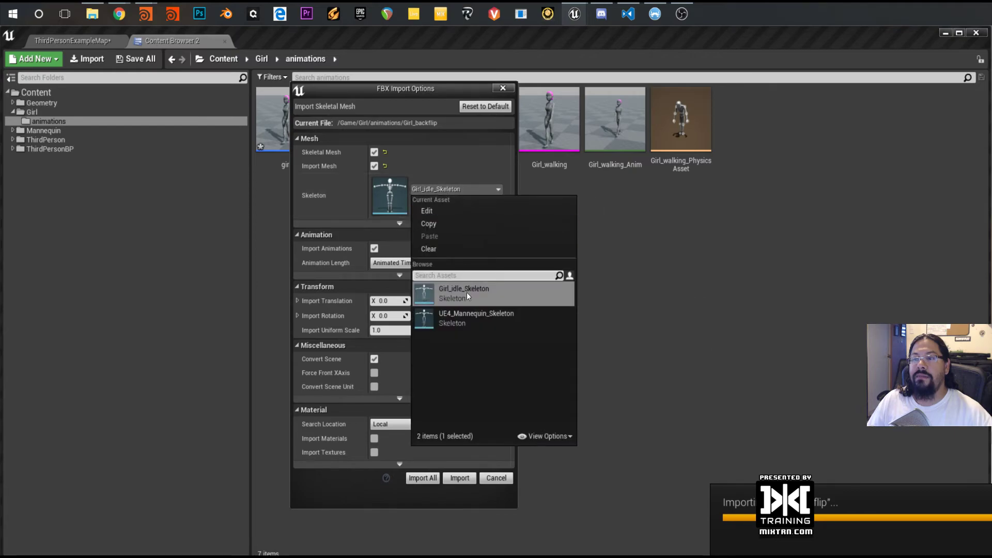
pyautogui.click(391, 93)
pyautogui.click(388, 330)
pyautogui.write('1')
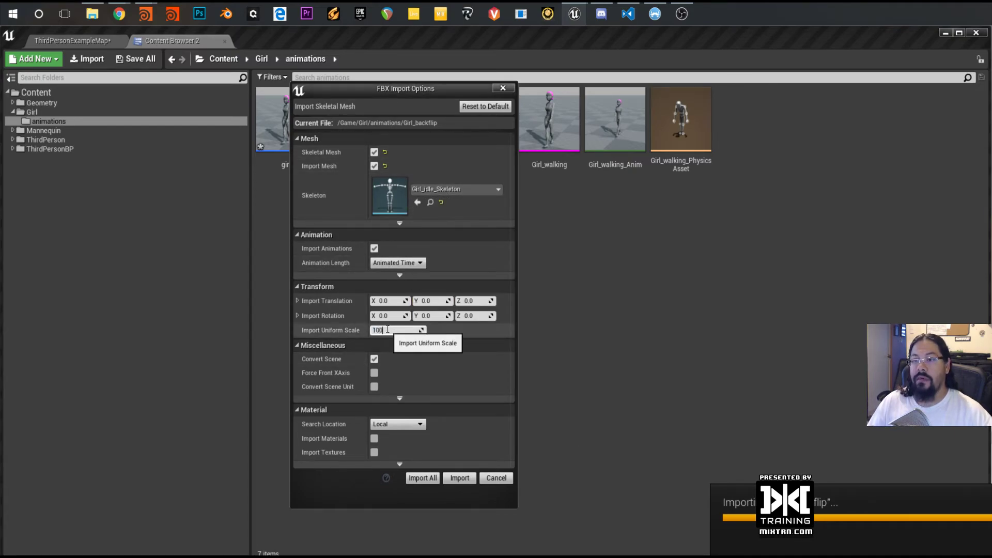
pyautogui.click(422, 478)
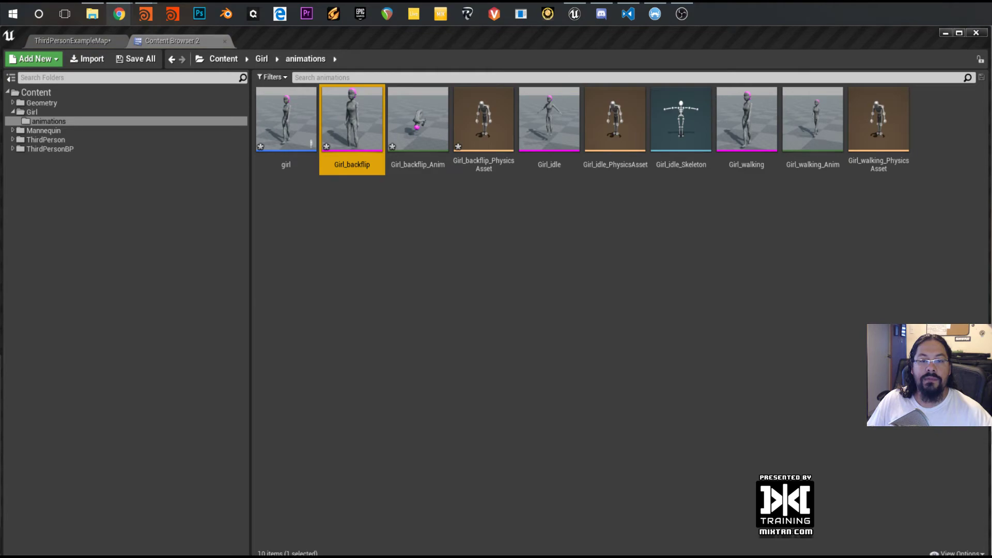
# Open the Girl_backflip mesh and compare the Girl_backflip_Anim and Girl_walking_Anim previews from several angles
pyautogui.doubleClick(358, 140)
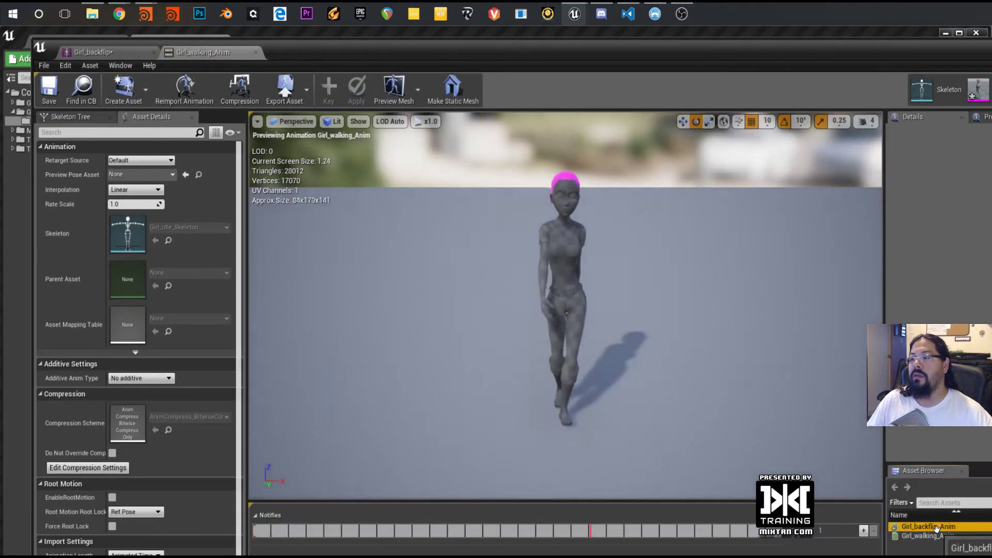
pyautogui.keyDown('alt'); pyautogui.moveTo(440, 362); pyautogui.dragTo(599, 326); pyautogui.keyUp('alt')
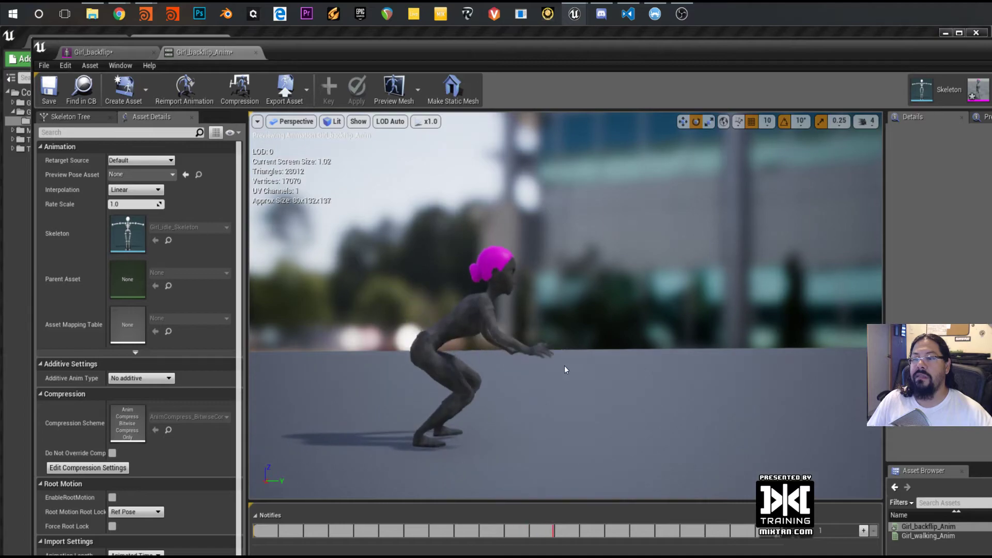
pyautogui.keyDown('alt'); pyautogui.moveTo(561, 365); pyautogui.dragTo(569, 373); pyautogui.keyUp('alt')
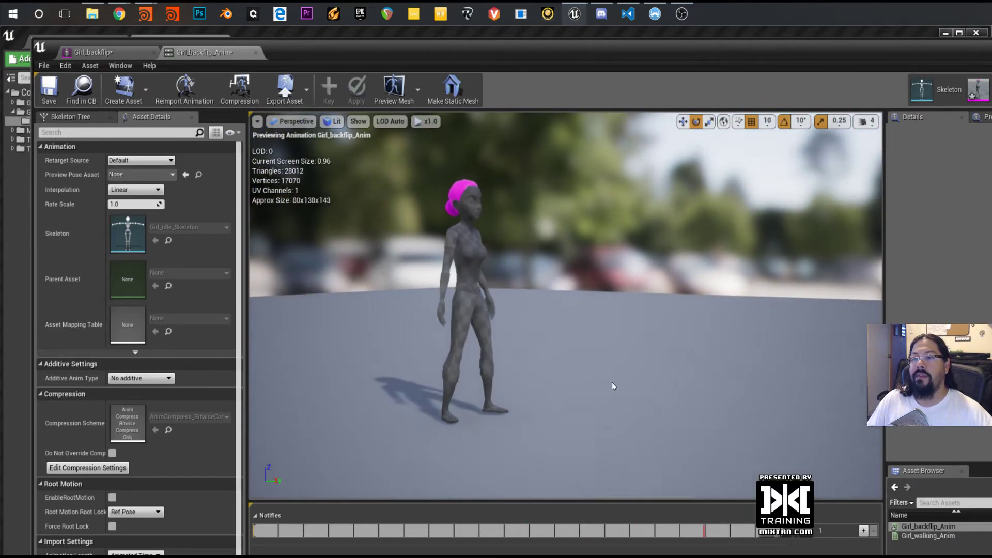
pyautogui.click(929, 536)
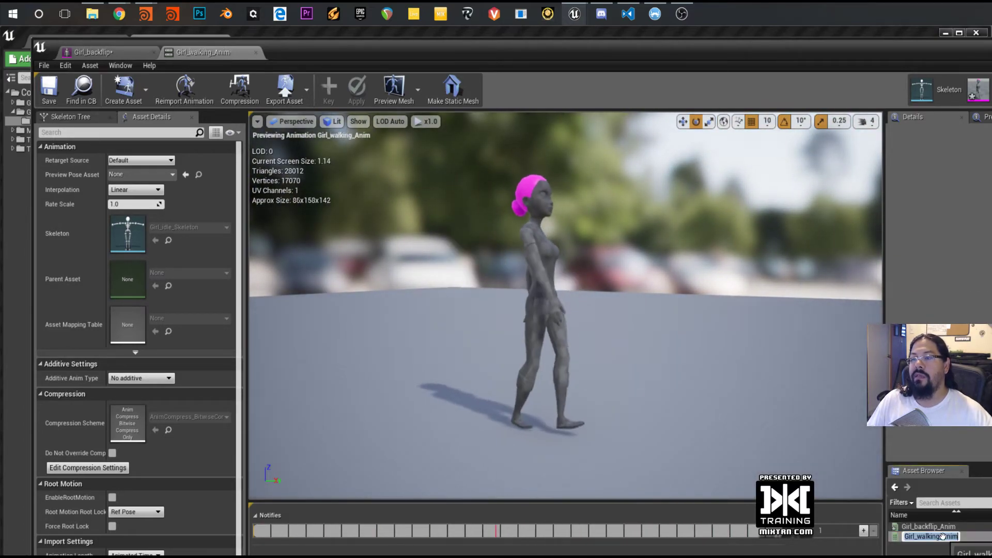
pyautogui.click(936, 527)
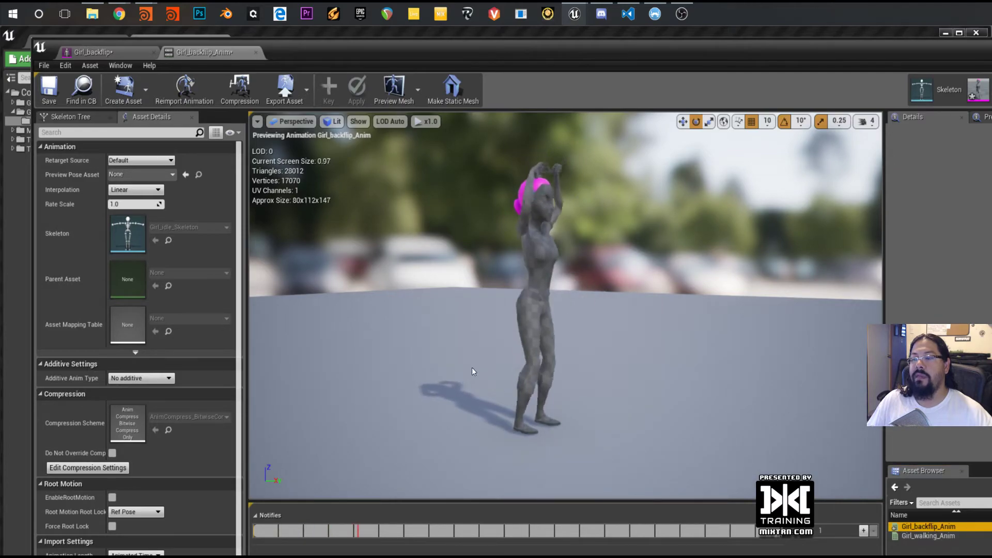
pyautogui.keyDown('alt'); pyautogui.moveTo(587, 365); pyautogui.dragTo(465, 357); pyautogui.keyUp('alt')
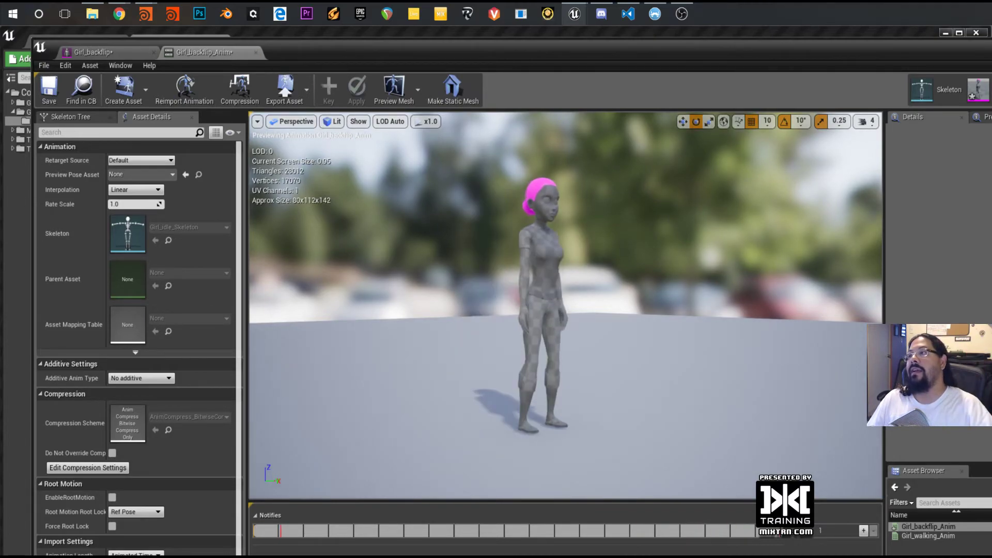
# Close the animation editor and save all modified content, including the girl Blueprint, the backflip assets and ThirdPersonExampleMap
pyautogui.click(256, 52)
pyautogui.click(442, 324)
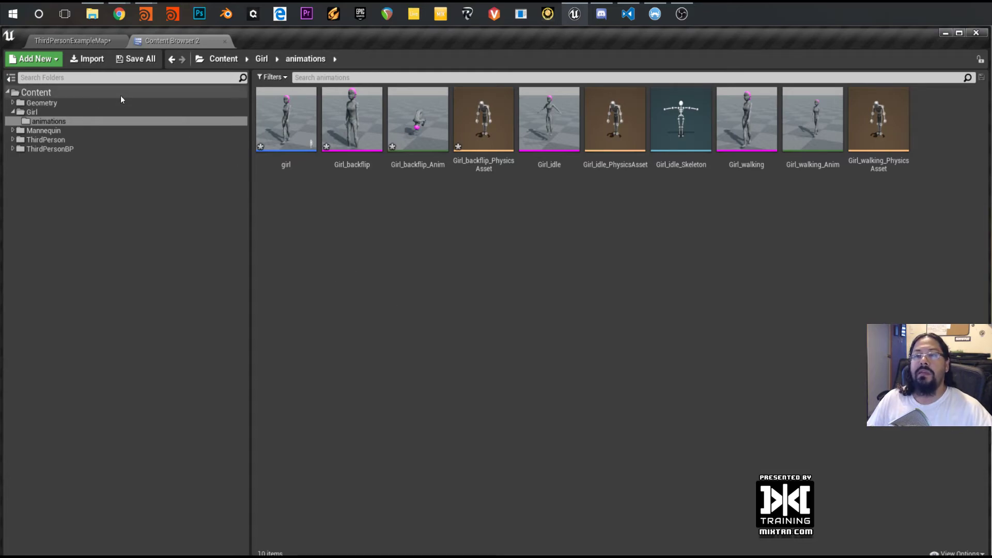
pyautogui.click(136, 59)
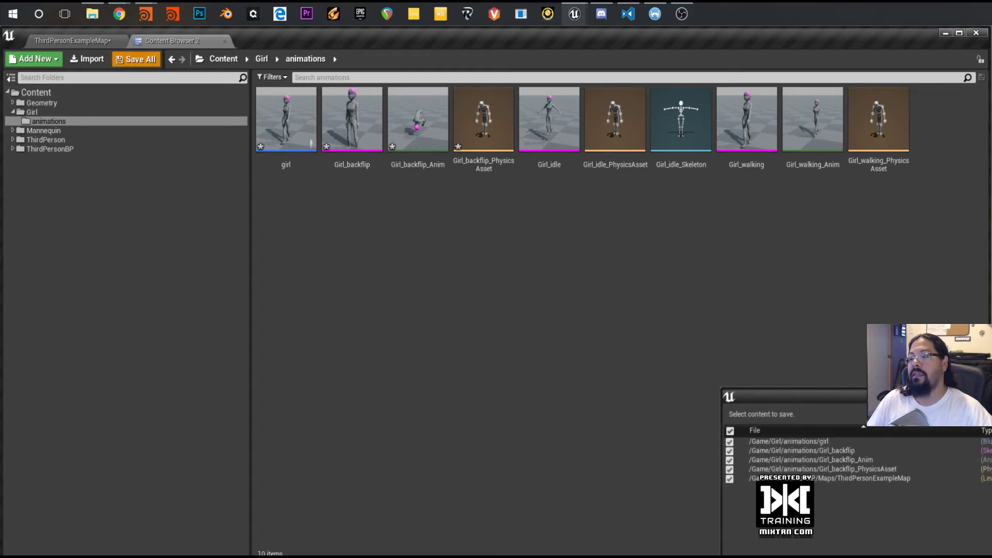
pyautogui.press('Return')
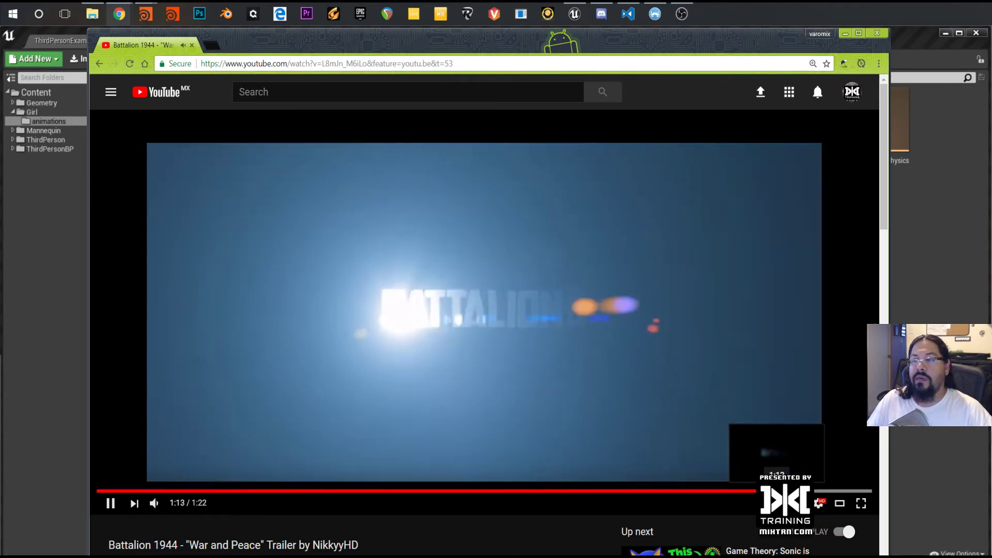
# Scrub the Battalion 1944 trailer back to about 0:54 and pause it at the Bulkhead title transition
pyautogui.moveTo(707, 491); pyautogui.dragTo(698, 495)
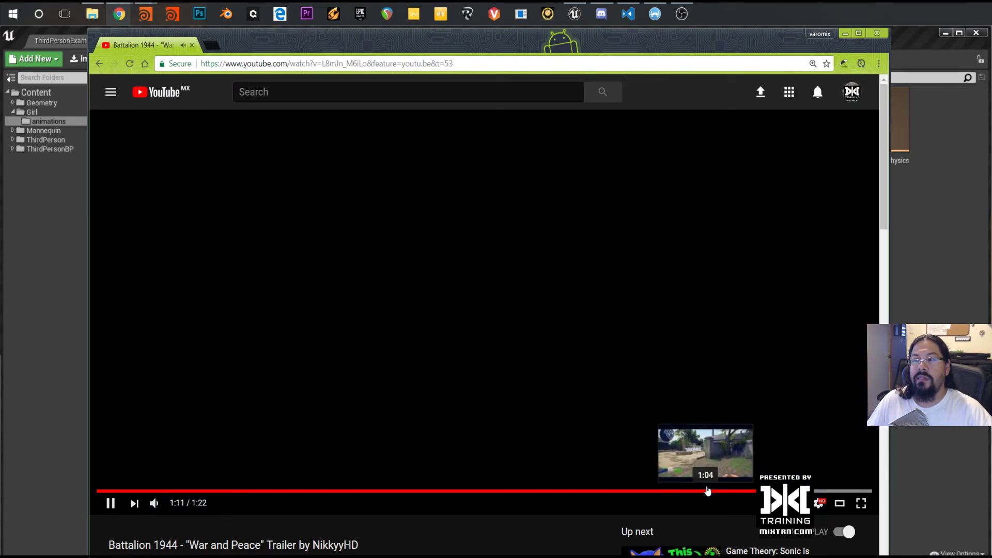
pyautogui.moveTo(708, 490); pyautogui.dragTo(574, 489)
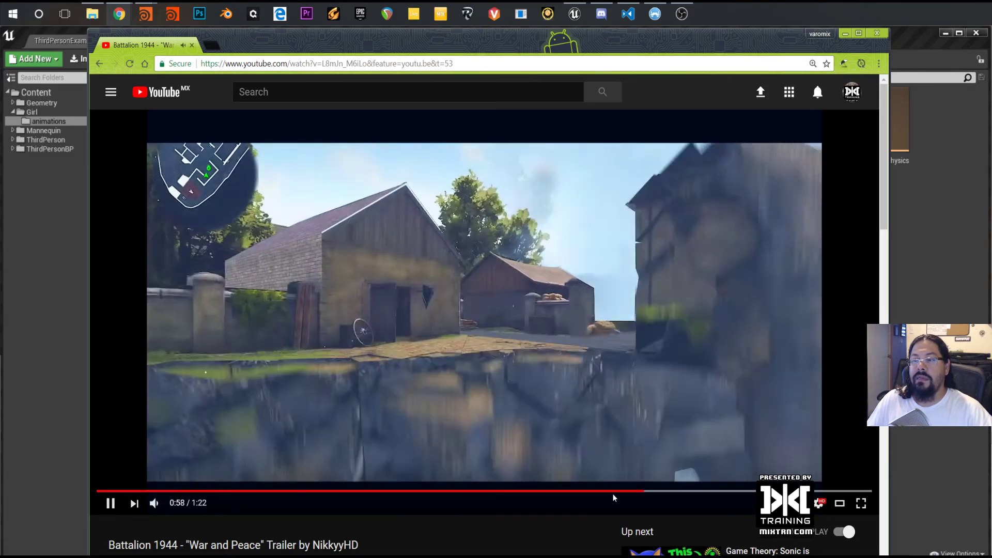
pyautogui.click(614, 495)
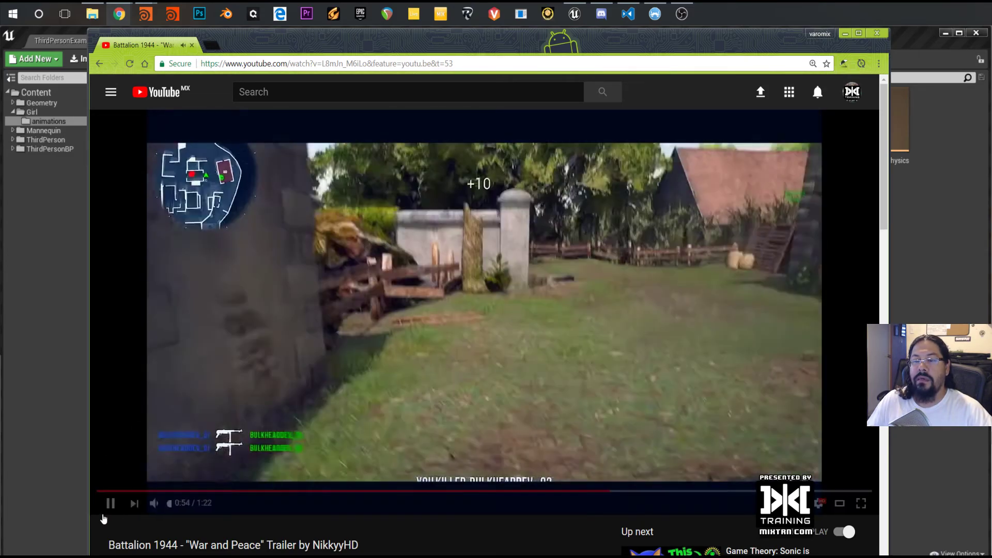
pyautogui.click(111, 509)
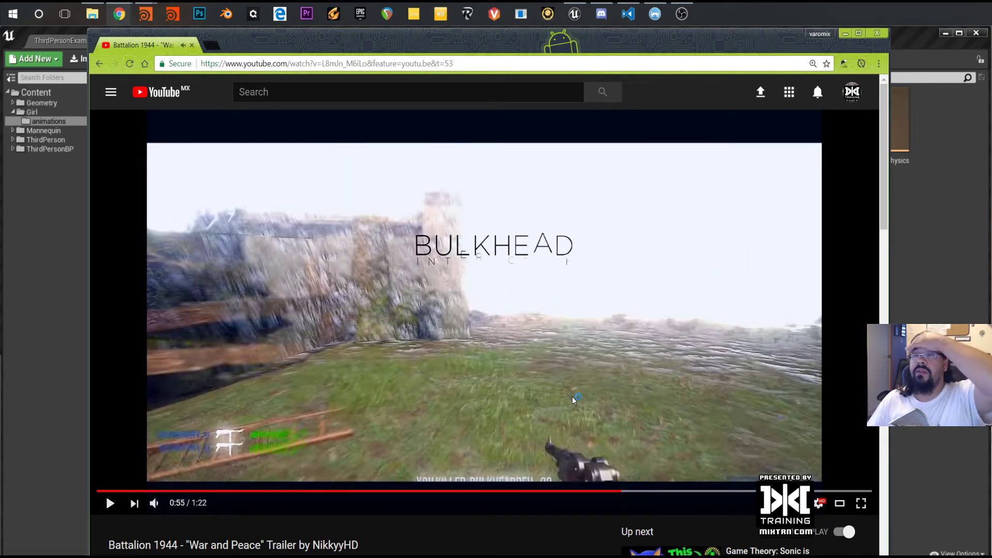
# Replay the trailer from about 0:54, pausing repeatedly to examine how the Bulkhead Interactive title forms over the scene
pyautogui.click(611, 495)
pyautogui.click(529, 421)
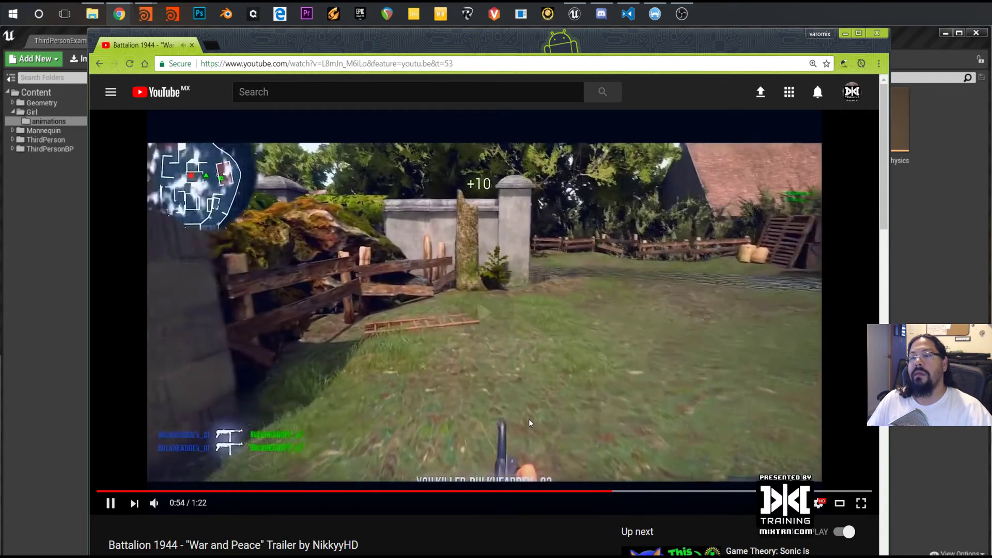
pyautogui.click(529, 421)
pyautogui.click(529, 420)
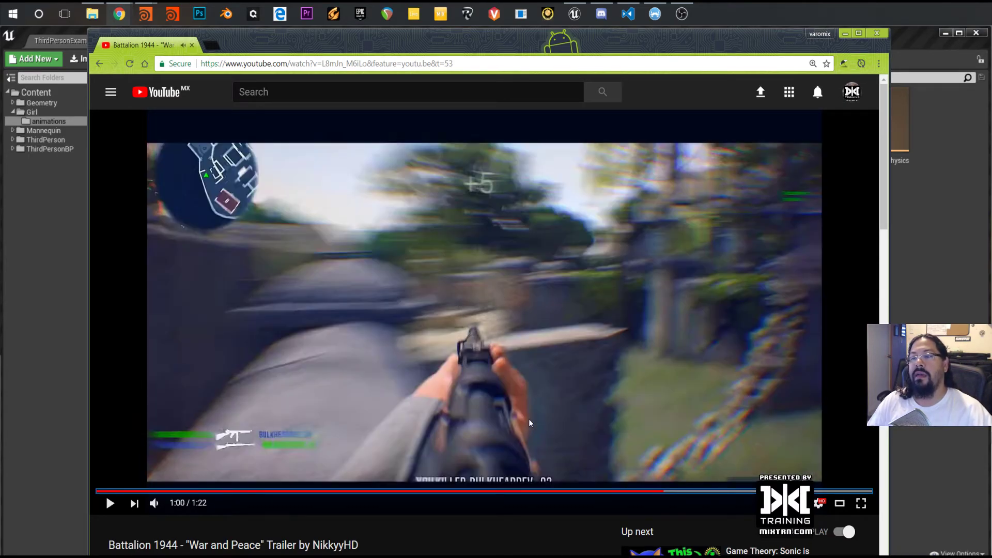
pyautogui.click(530, 420)
pyautogui.click(529, 420)
pyautogui.click(529, 420)
pyautogui.click(529, 420)
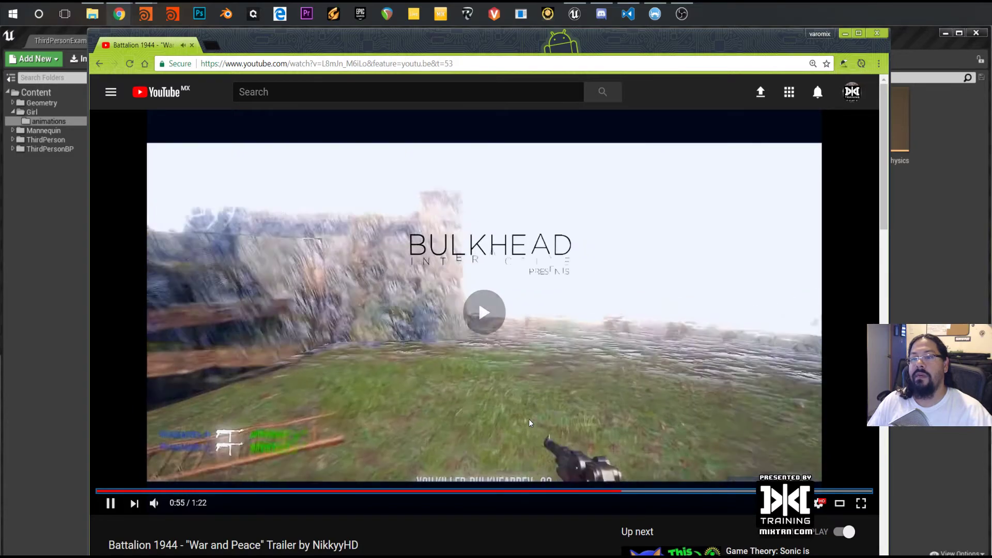
pyautogui.click(529, 420)
pyautogui.click(529, 419)
pyautogui.click(529, 419)
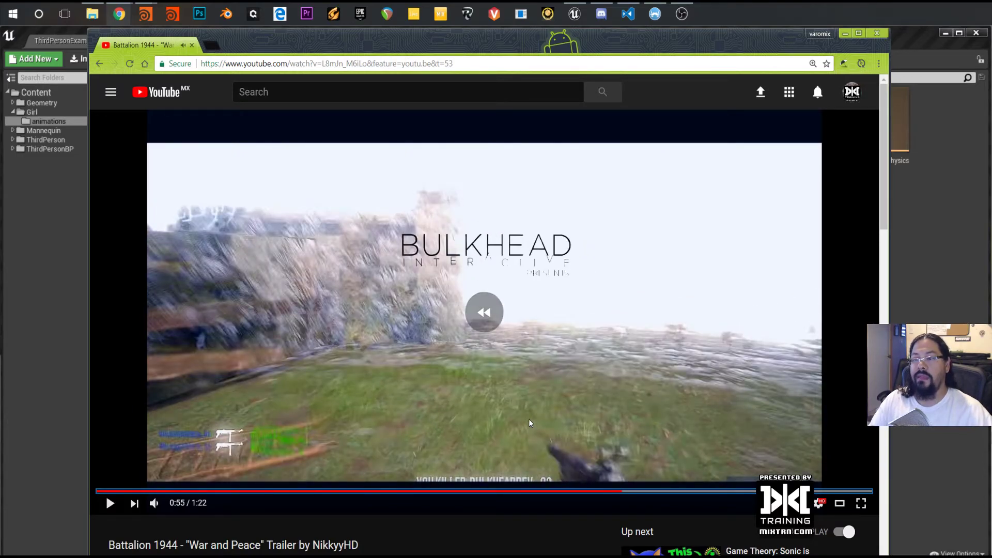
# Rewind the trailer and play through the Bulkhead Interactive title once more, pausing to examine the scene fading to white
pyautogui.click(610, 492)
pyautogui.click(499, 402)
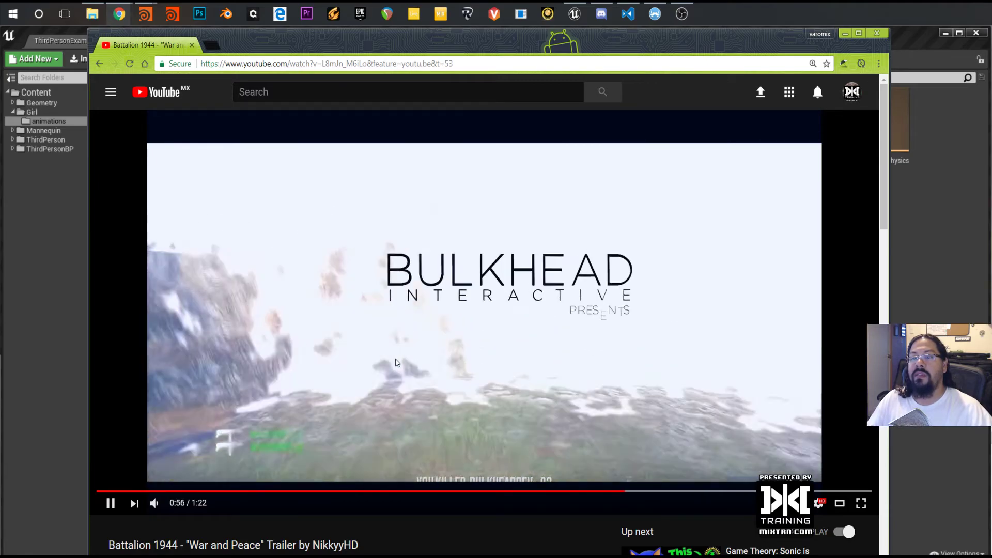
pyautogui.click(471, 388)
pyautogui.click(565, 343)
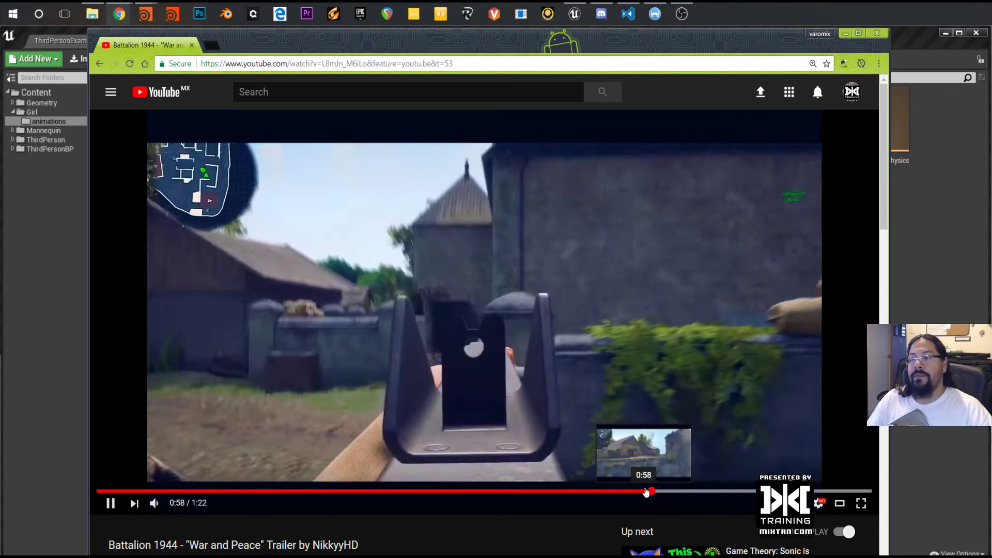
# Return the trailer to about 0:54 and pause in short increments to examine the trees dissolving behind the stone pillar
pyautogui.moveTo(646, 492); pyautogui.dragTo(620, 493)
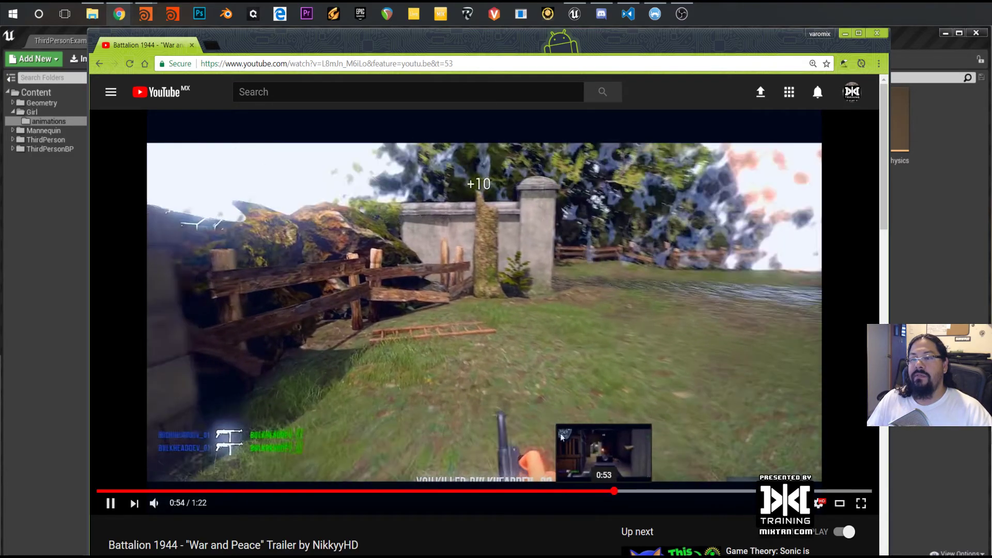
pyautogui.click(536, 234)
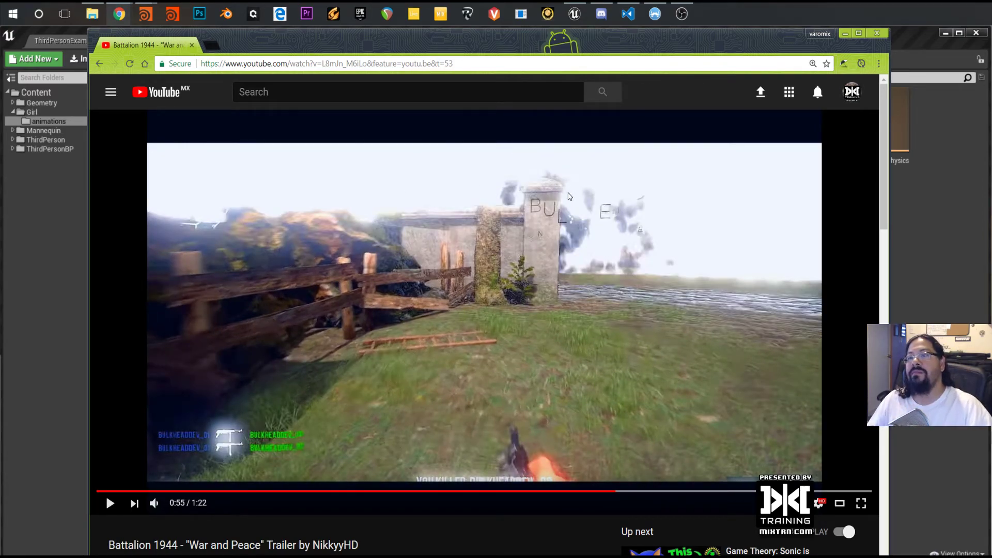
pyautogui.click(607, 491)
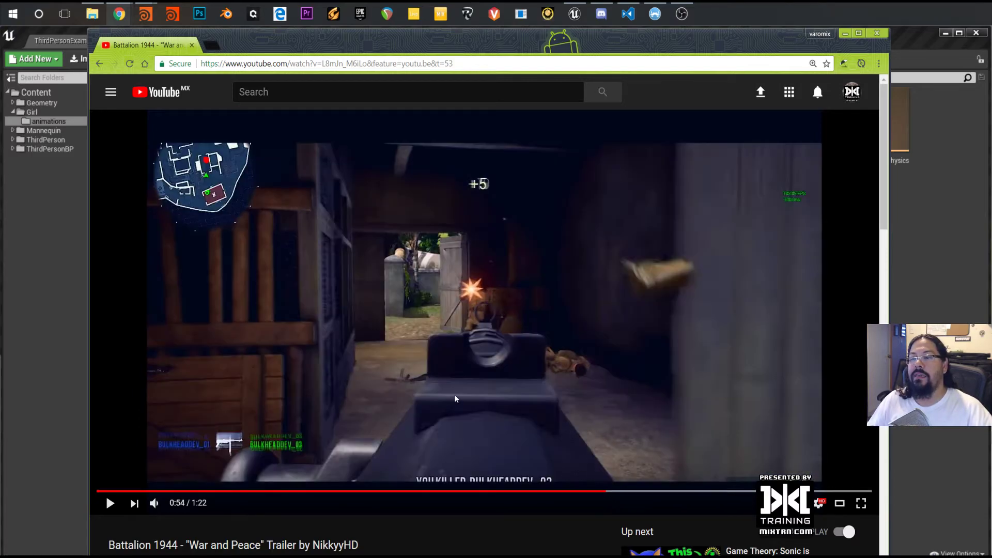
pyautogui.click(455, 396)
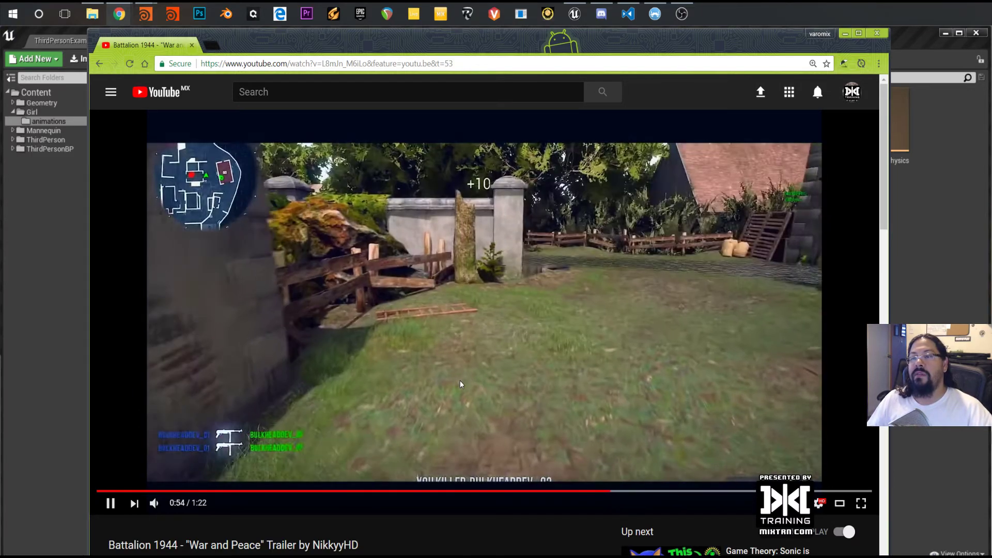
pyautogui.click(460, 381)
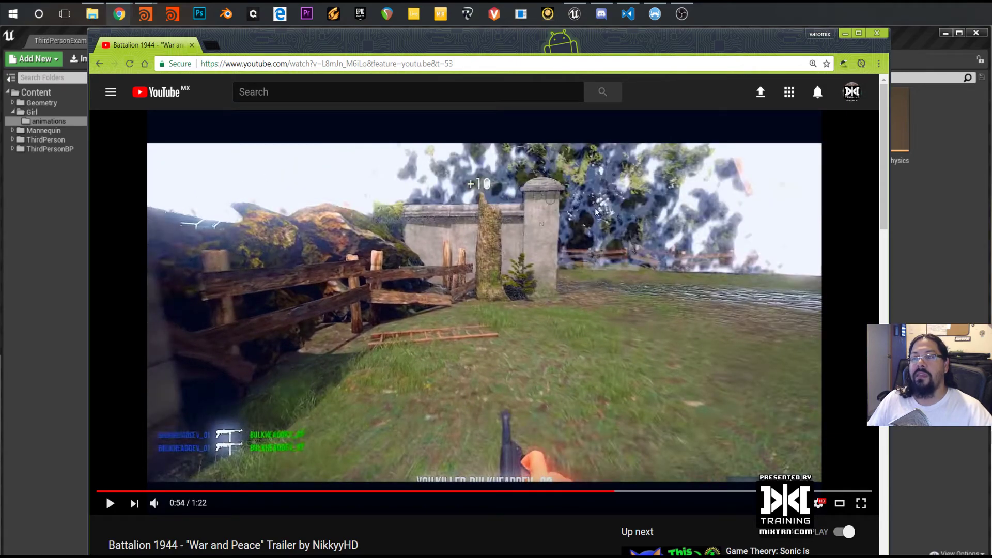
pyautogui.click(667, 227)
pyautogui.click(668, 227)
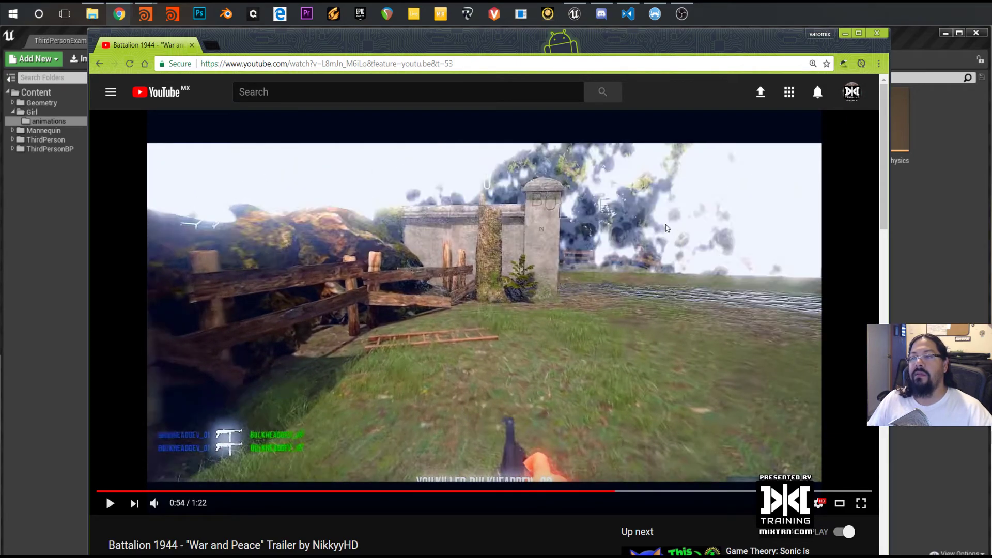
# Advance the trailer from 0:54 to 0:55 in short increments to examine the stone wall dissolving behind the Bulkhead title
pyautogui.click(621, 218)
pyautogui.click(612, 225)
pyautogui.click(570, 269)
pyautogui.click(543, 297)
pyautogui.click(522, 317)
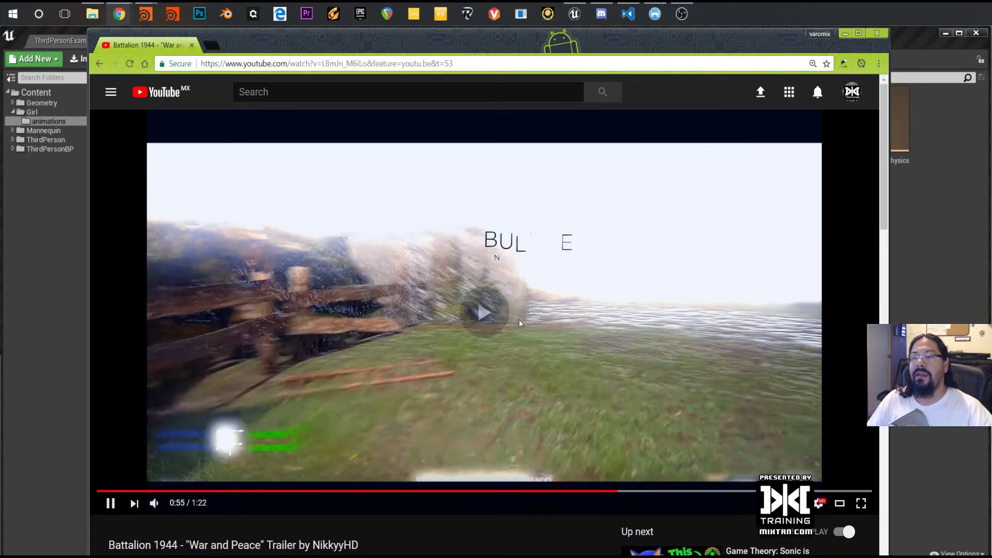
pyautogui.click(408, 307)
pyautogui.click(403, 303)
pyautogui.click(390, 331)
pyautogui.click(388, 330)
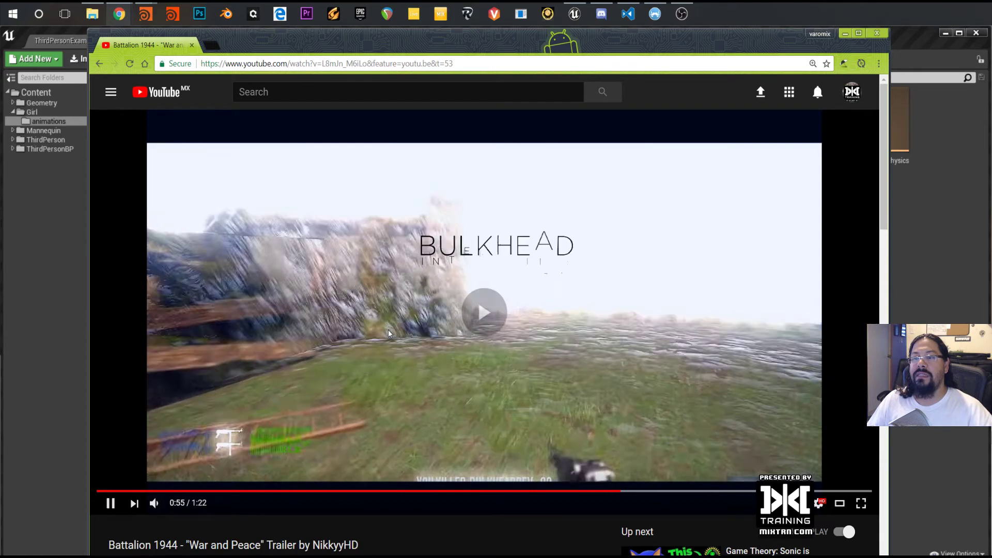
pyautogui.click(392, 333)
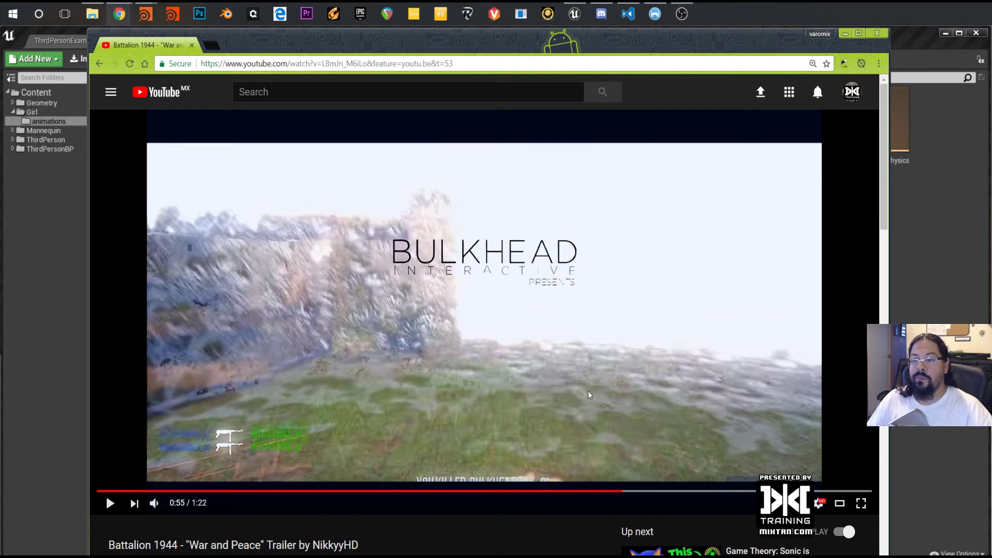
# Rewind the trailer slightly to about 0:55 and step through the Bulkhead letters assembling over the fading scene
pyautogui.click(619, 493)
pyautogui.click(550, 362)
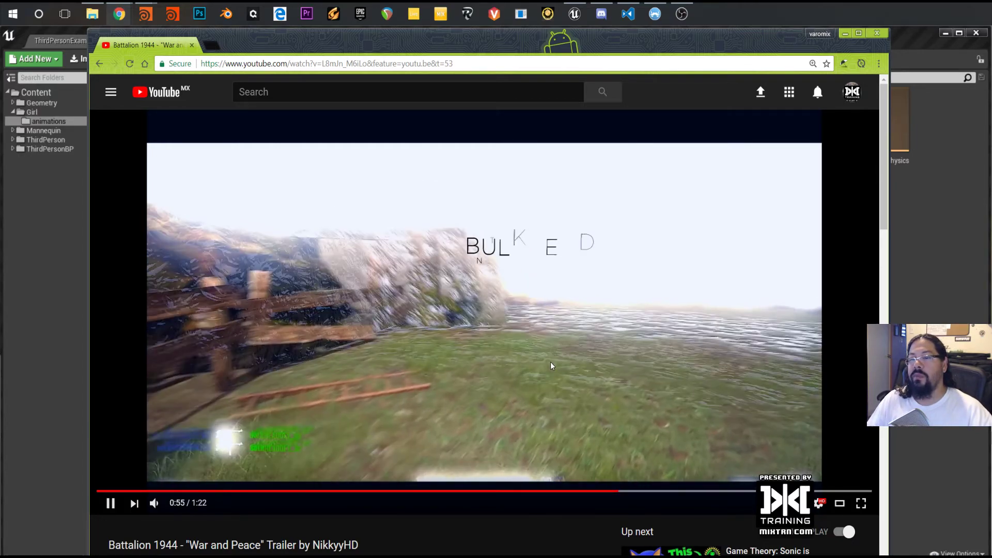
pyautogui.click(550, 362)
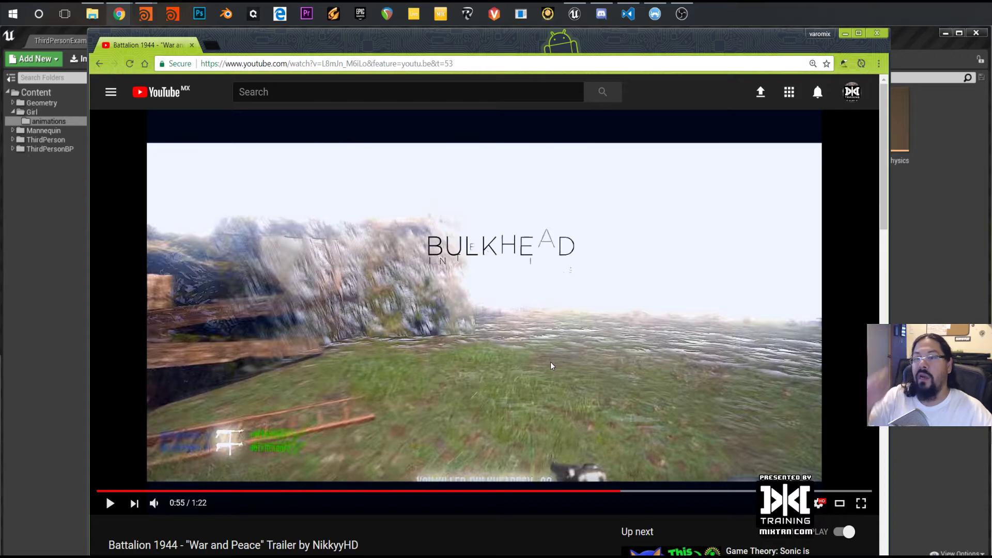
pyautogui.click(550, 361)
pyautogui.click(550, 362)
pyautogui.click(550, 361)
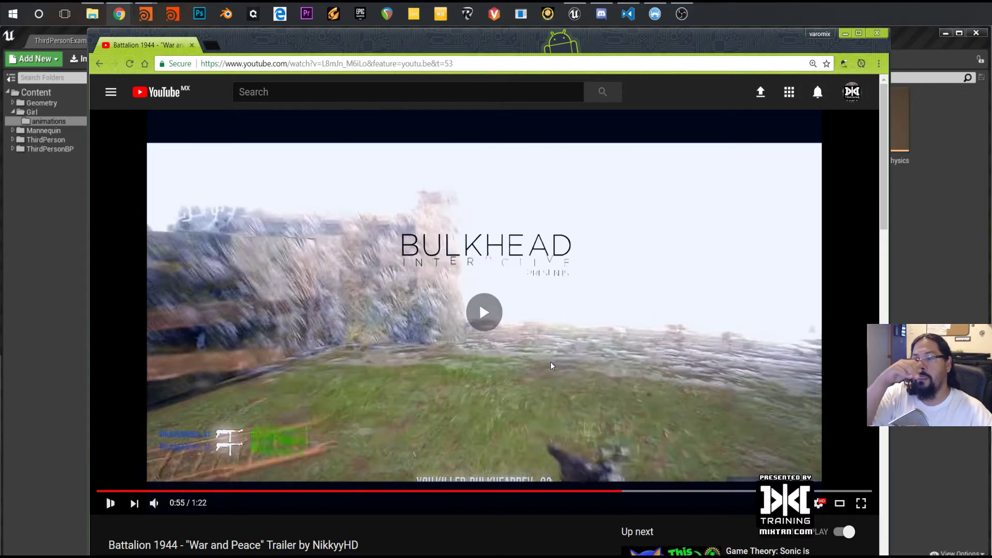
# Advance the trailer to 0:56 with repeated pauses to examine the Bulkhead Interactive title breaking apart into swirling particles
pyautogui.click(550, 361)
pyautogui.click(550, 362)
pyautogui.click(550, 362)
pyautogui.click(551, 365)
pyautogui.click(551, 364)
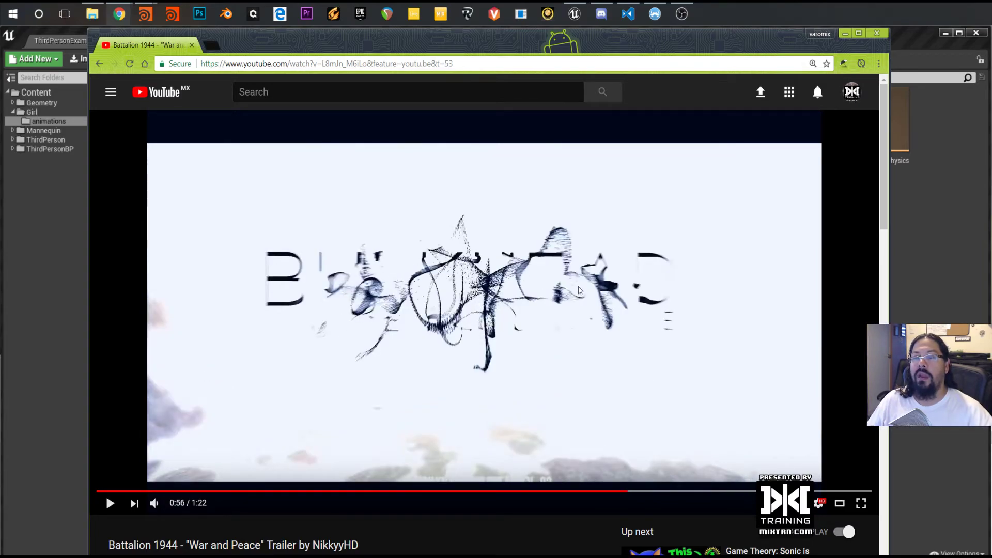
pyautogui.click(512, 339)
pyautogui.click(512, 339)
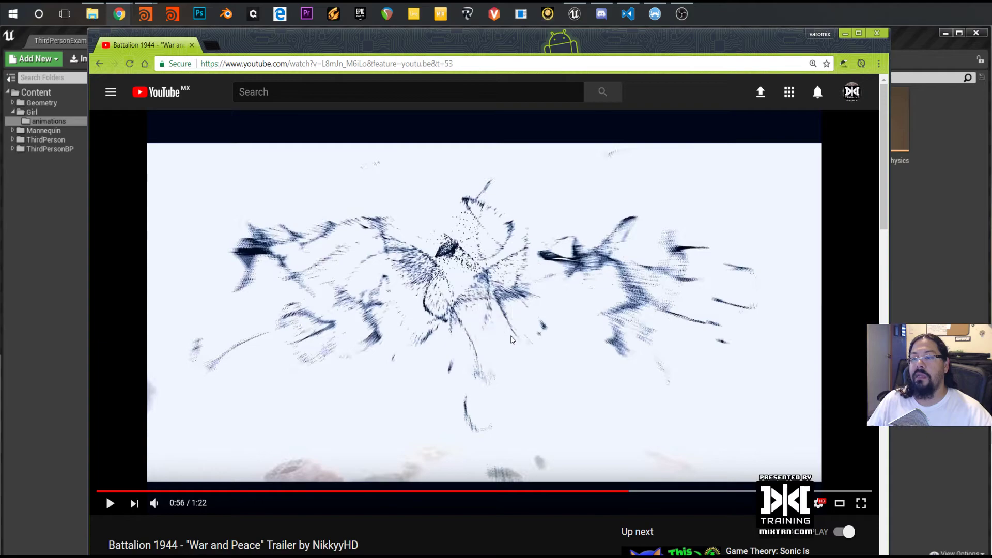
pyautogui.click(512, 339)
pyautogui.click(512, 340)
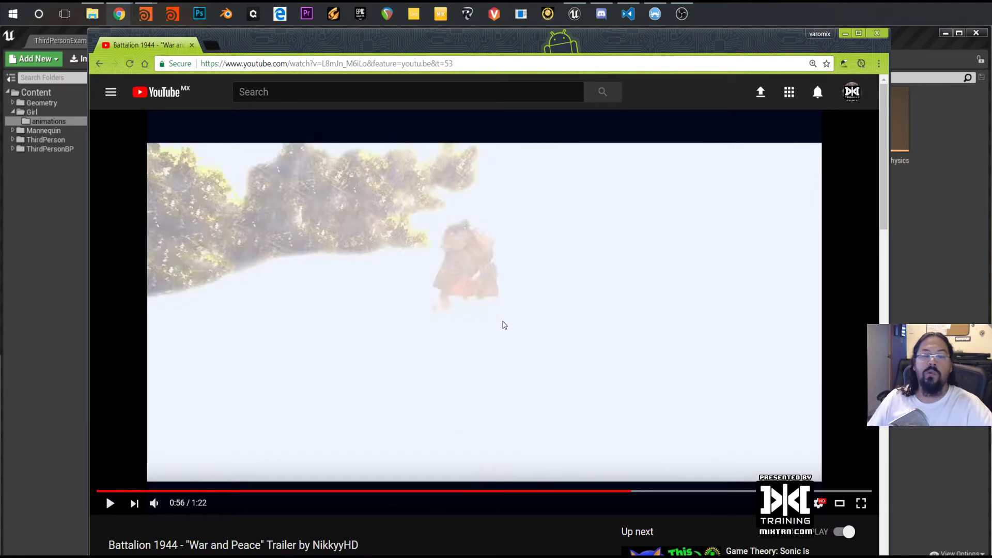
# Step the trailer from 0:56 to 0:57 to examine the trees, house and ground being rebuilt out of the white background
pyautogui.click(505, 325)
pyautogui.click(479, 331)
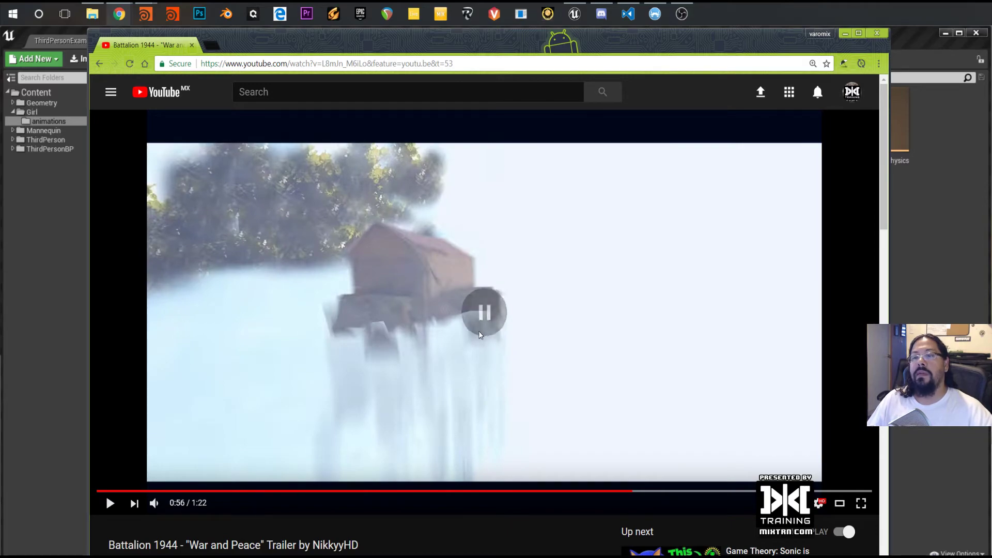
pyautogui.click(421, 308)
pyautogui.click(414, 306)
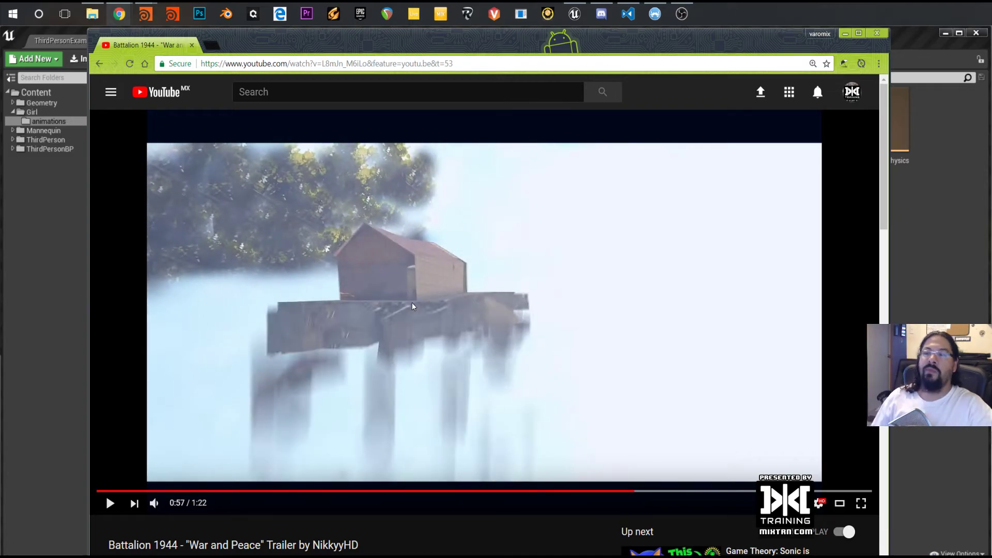
pyautogui.click(412, 303)
pyautogui.click(411, 303)
pyautogui.click(412, 303)
pyautogui.click(412, 304)
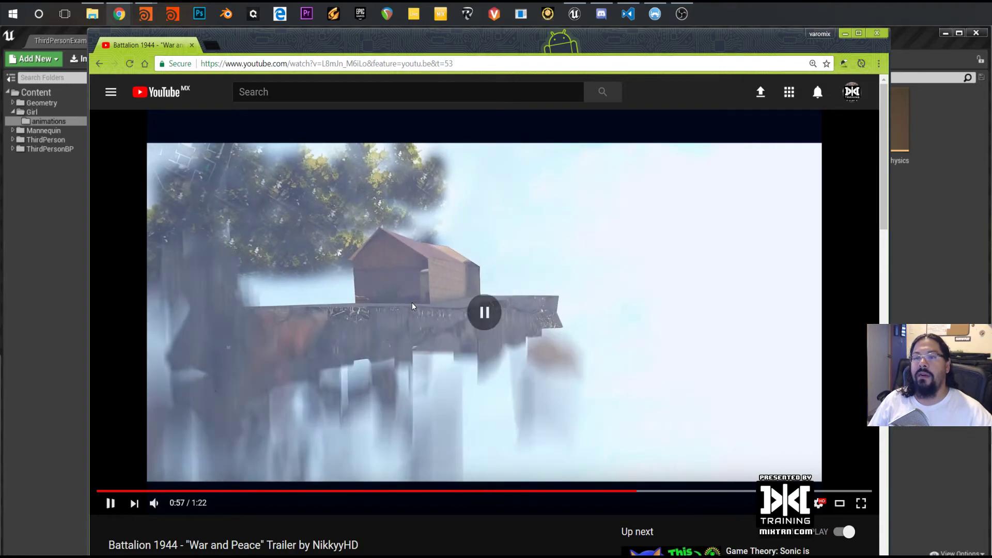
pyautogui.click(428, 345)
pyautogui.click(428, 331)
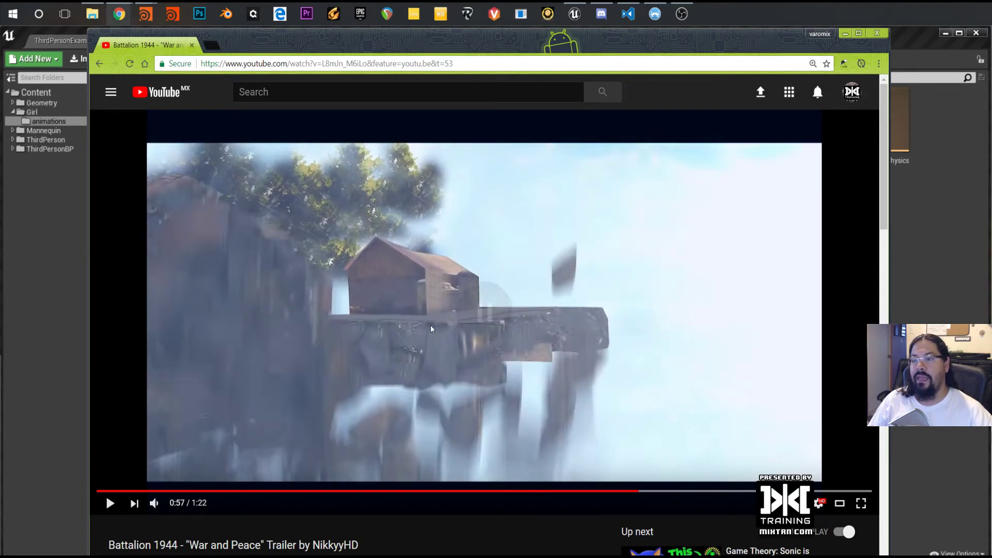
# Advance the trailer a little further at 0:57 to examine the nearer building and ruined wall forming
pyautogui.click(354, 358)
pyautogui.click(354, 358)
pyautogui.click(354, 359)
pyautogui.click(481, 341)
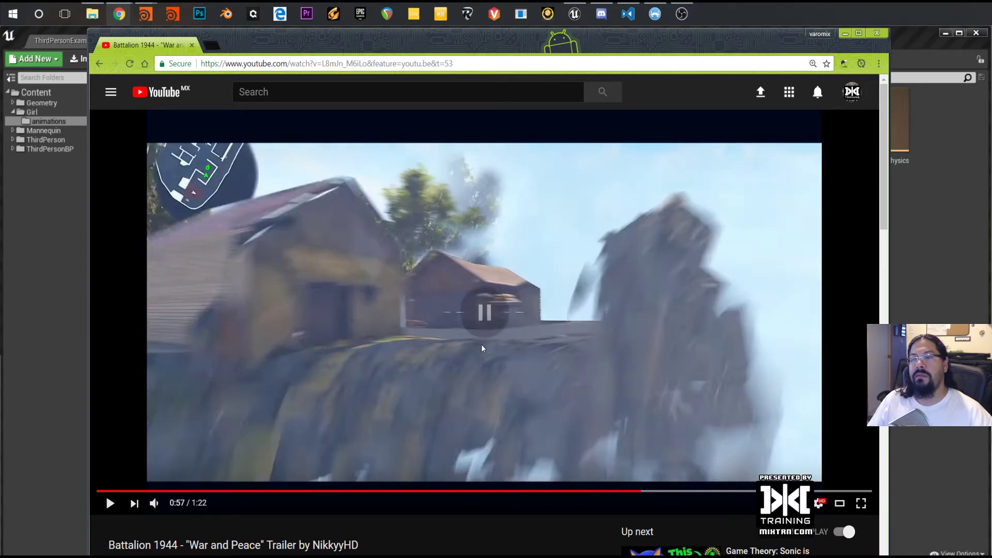
# Replay the village build-up at 0:57 in short increments to examine how the ground and buildings streak into place
pyautogui.click(481, 343)
pyautogui.click(526, 391)
pyautogui.click(386, 372)
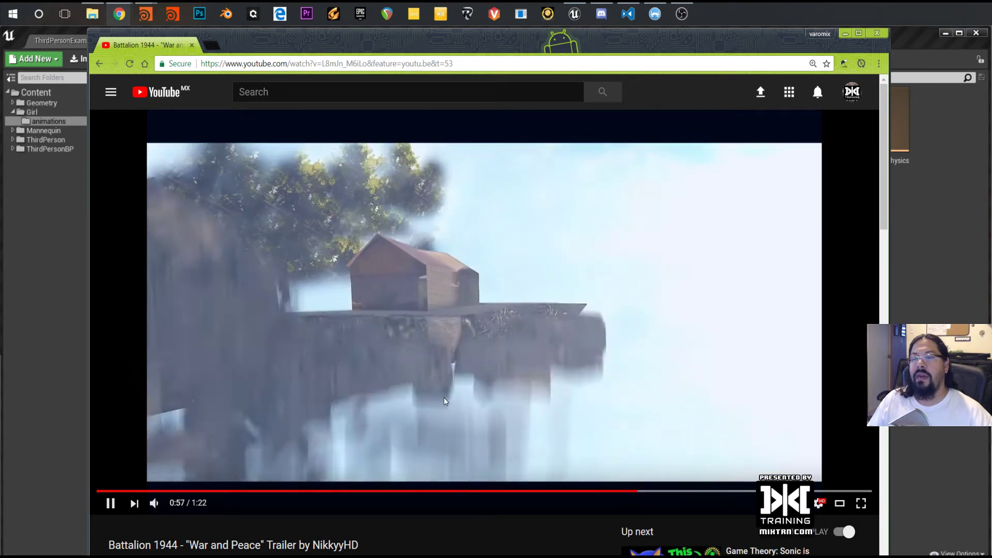
pyautogui.click(480, 391)
pyautogui.click(433, 381)
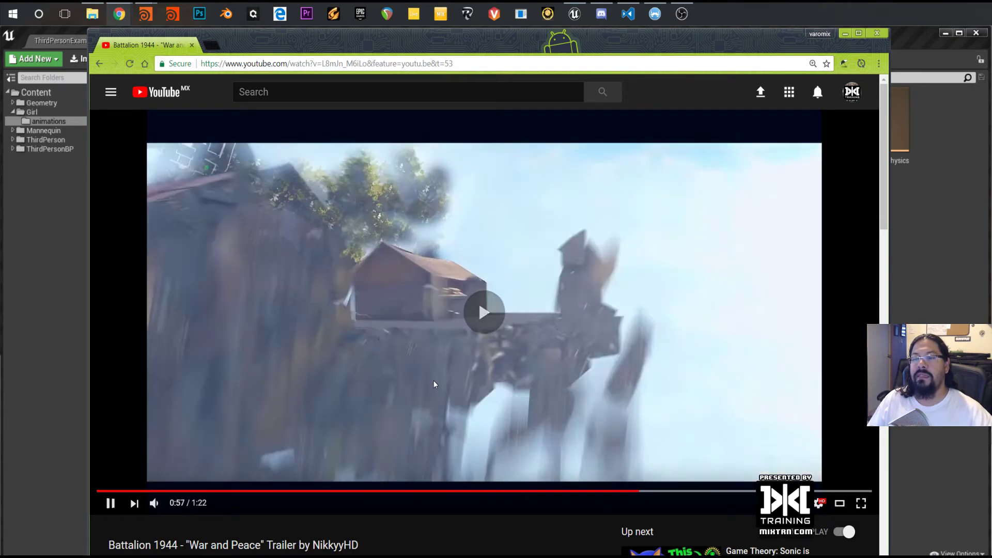
pyautogui.click(458, 372)
pyautogui.click(458, 372)
pyautogui.click(462, 368)
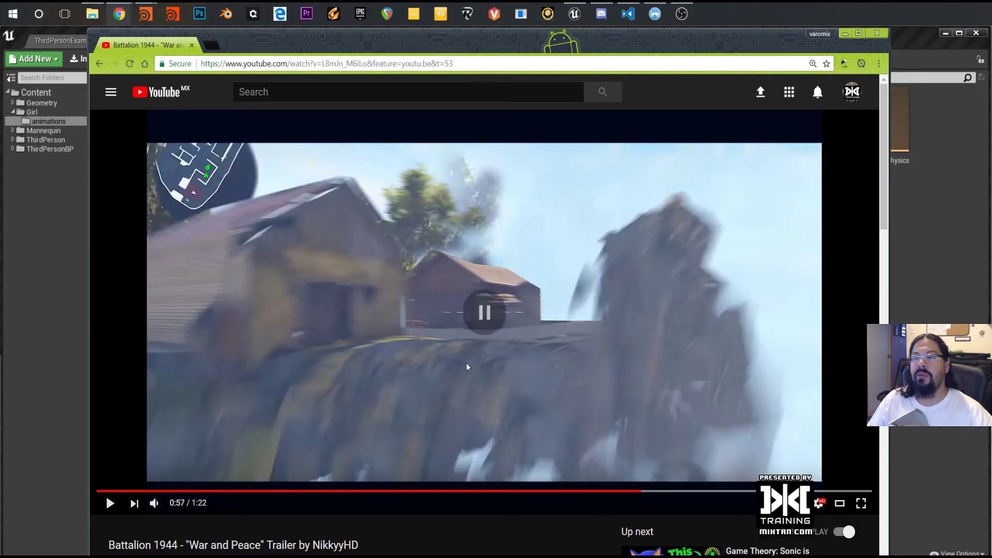
# Play on in small increments at 0:57 and pause to examine the foreground walls forming around the finished houses
pyautogui.click(396, 387)
pyautogui.click(460, 381)
pyautogui.click(460, 381)
pyautogui.click(494, 404)
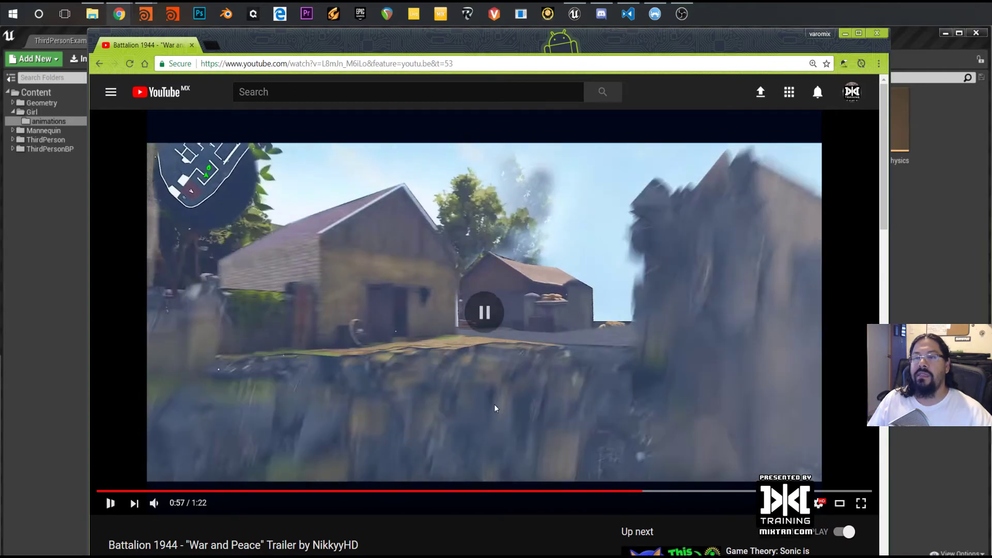
pyautogui.click(579, 331)
pyautogui.click(547, 351)
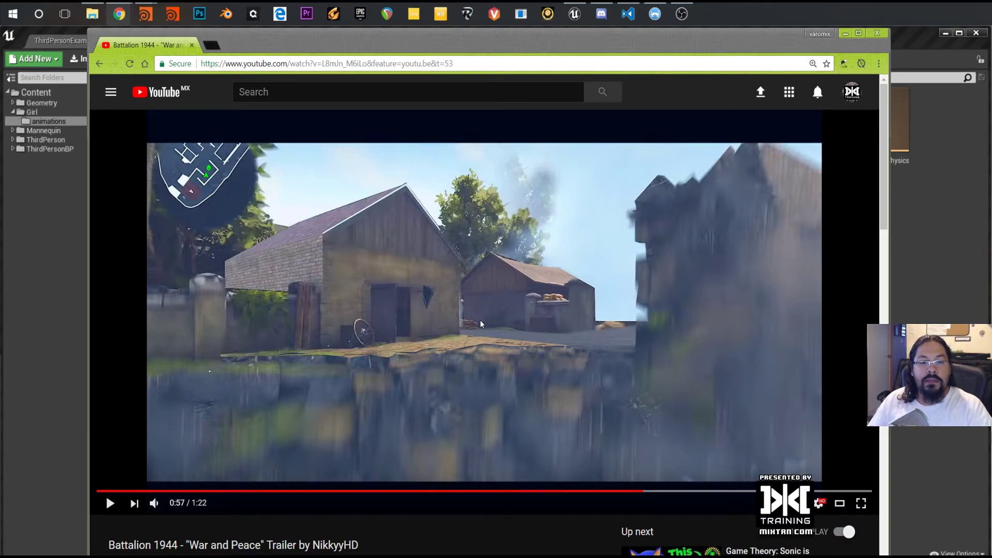
# Scrub the trailer back through the Bulkhead title to the start of the dissolve near 0:54
pyautogui.click(633, 492)
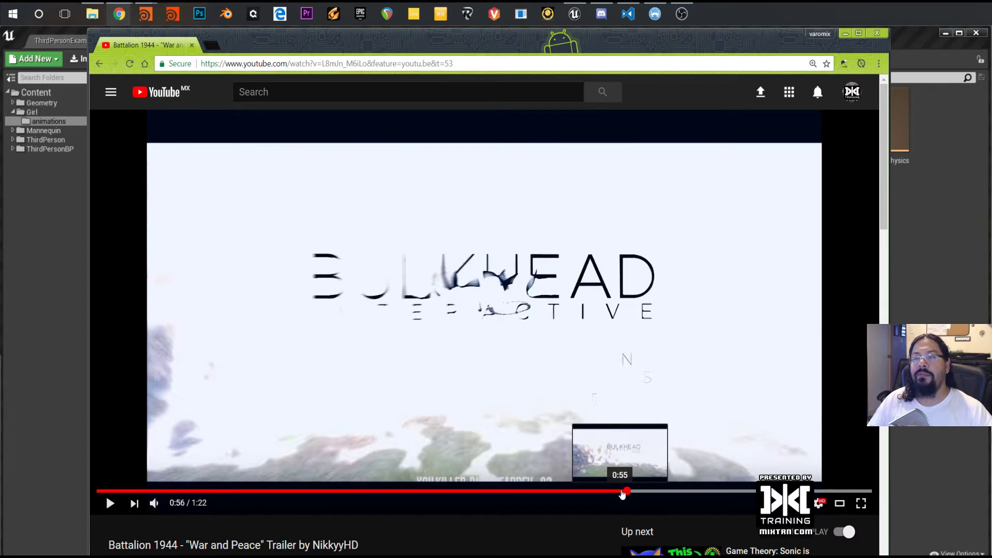
pyautogui.click(622, 491)
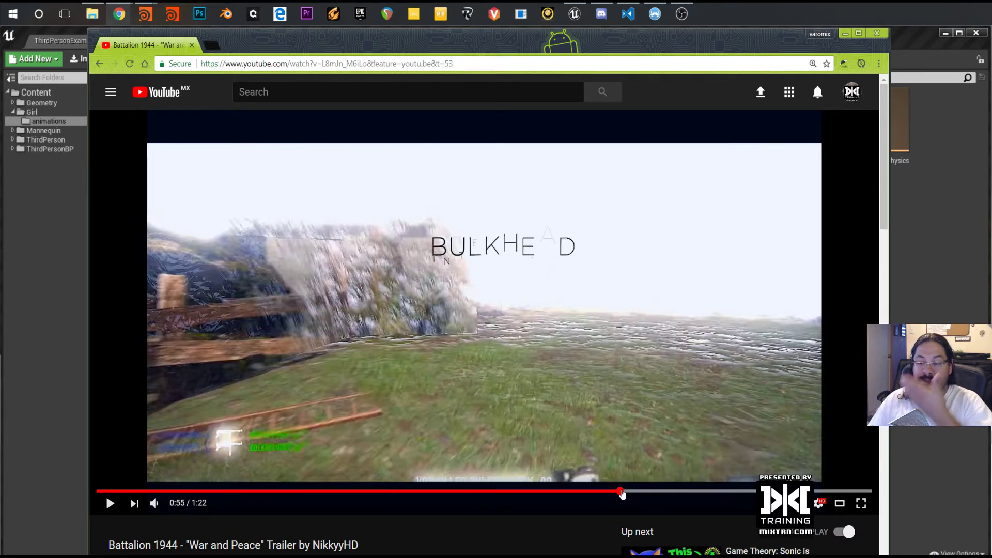
pyautogui.click(616, 492)
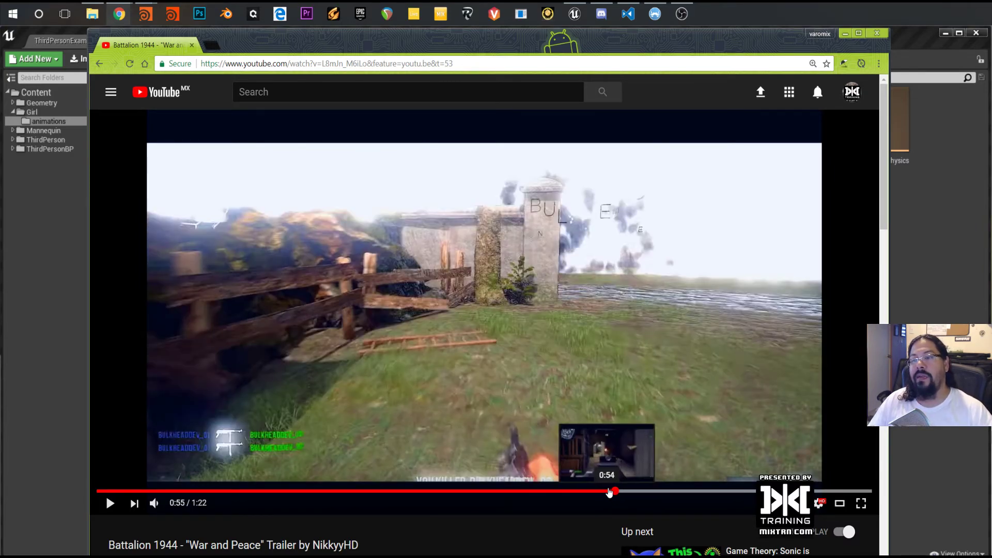
# Play the dissolve to 0:55 with repeated pauses, stopping on the fully assembled Bulkhead Interactive title
pyautogui.click(601, 290)
pyautogui.click(579, 379)
pyautogui.click(579, 379)
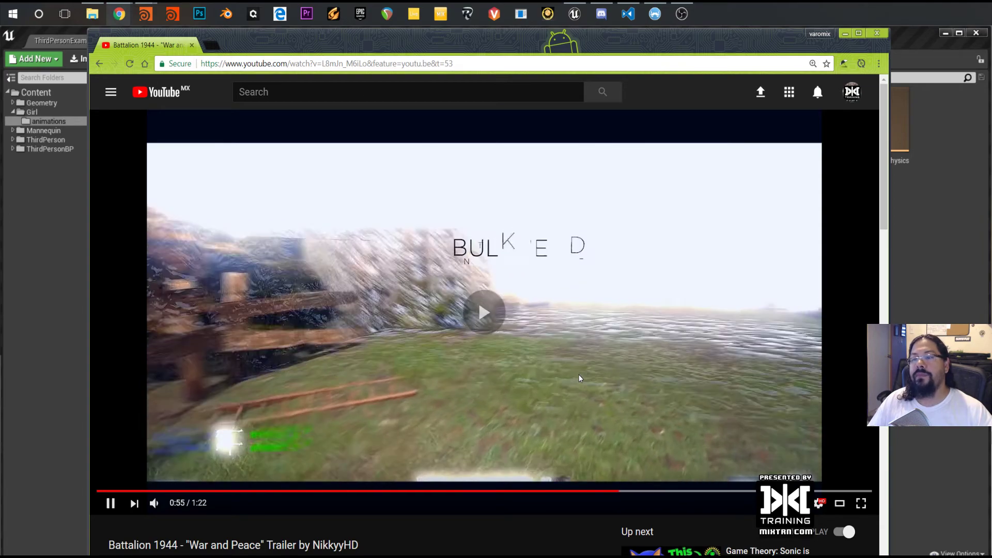
pyautogui.click(579, 379)
pyautogui.click(579, 378)
pyautogui.click(580, 377)
pyautogui.click(579, 377)
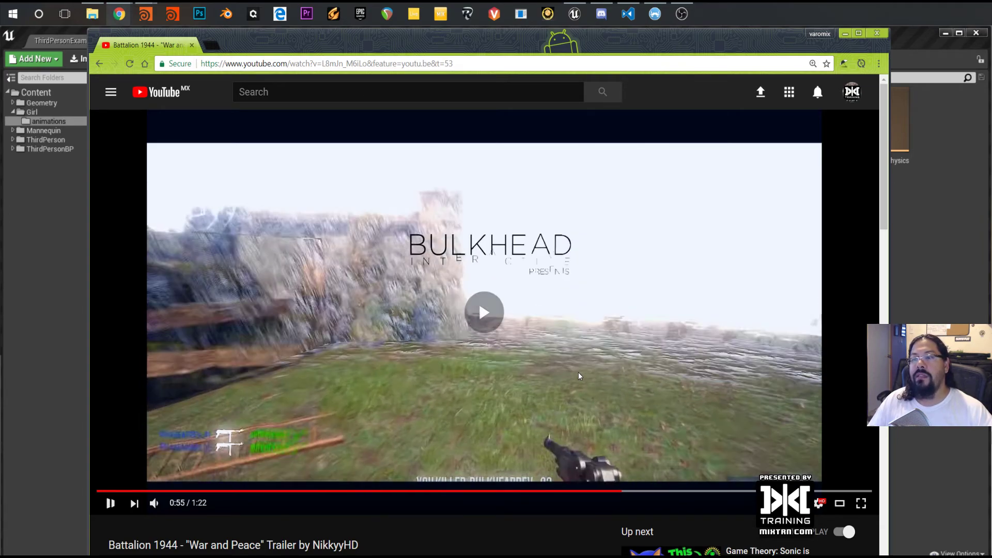
pyautogui.click(580, 376)
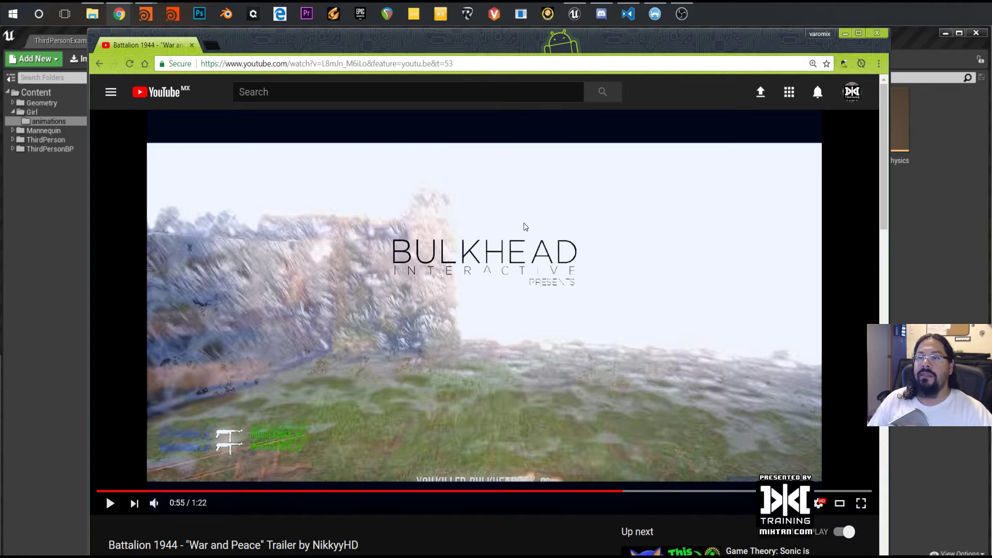
# Jump the trailer back to about 0:54 and replay the whole transition from the garden scene to the white background
pyautogui.click(523, 357)
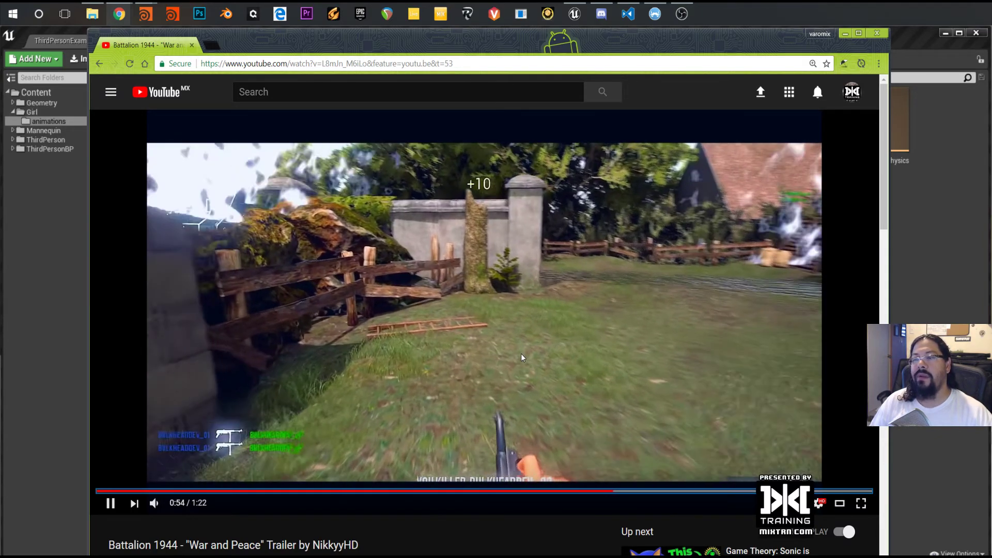
pyautogui.press('space')
pyautogui.press('Left')
pyautogui.press('space')
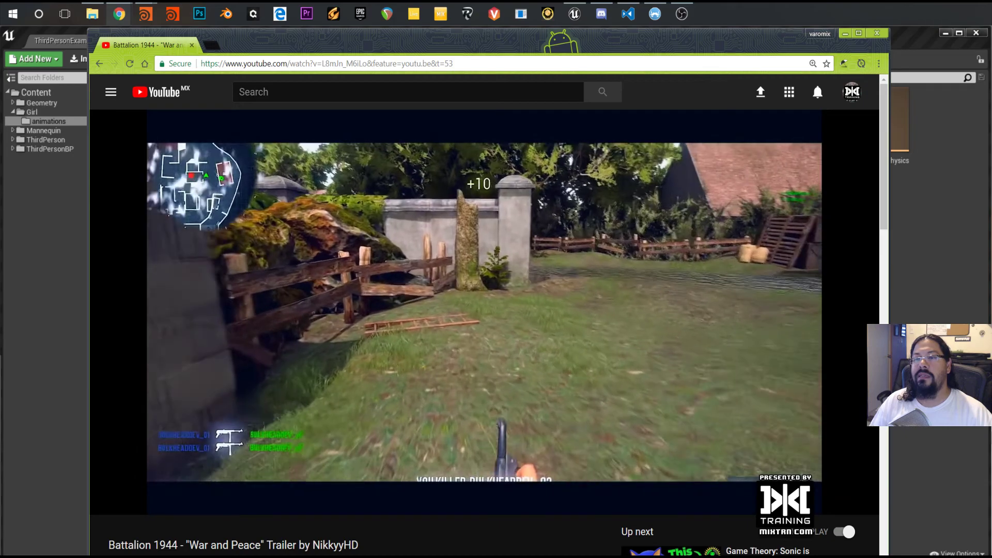
pyautogui.scroll(-9, 522, 357)
pyautogui.scroll(9, 522, 358)
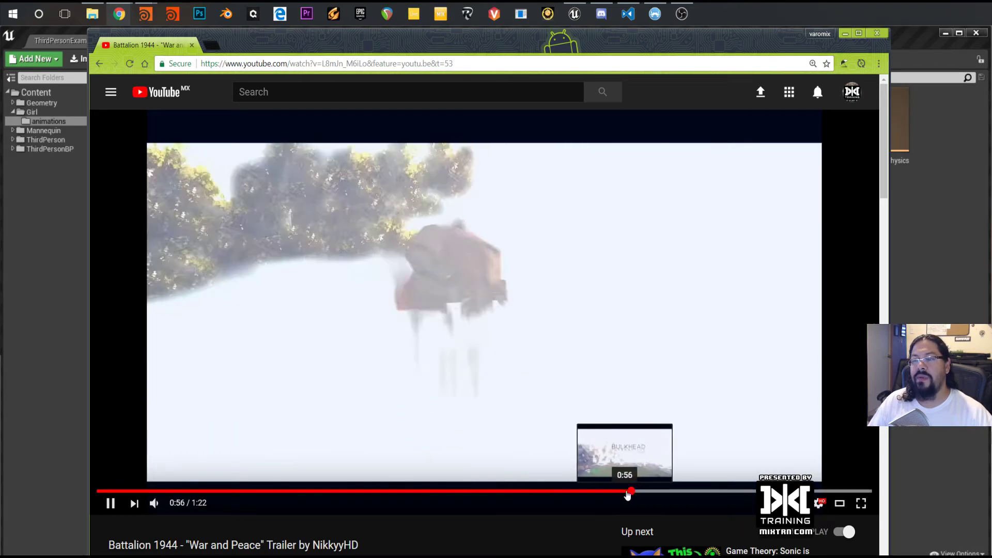
# Scrub the playing trailer back from 0:56 to about 0:55 and pause as the first Bulkhead letters form
pyautogui.click(628, 492)
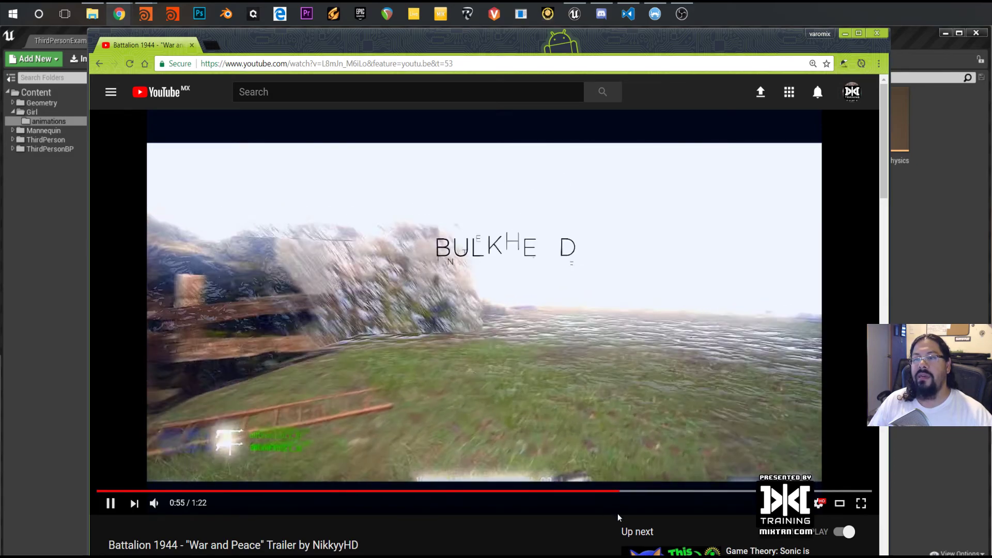
pyautogui.click(615, 492)
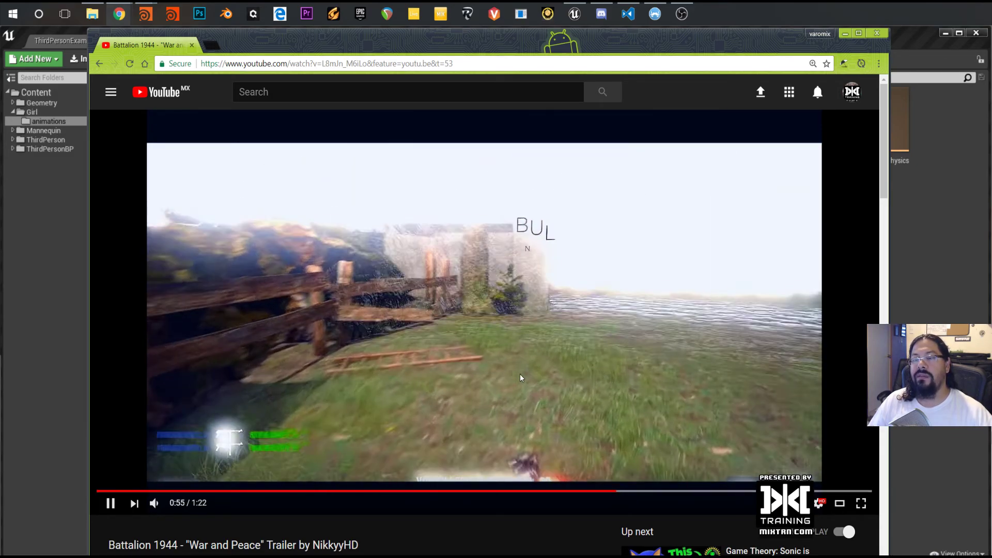
pyautogui.click(521, 377)
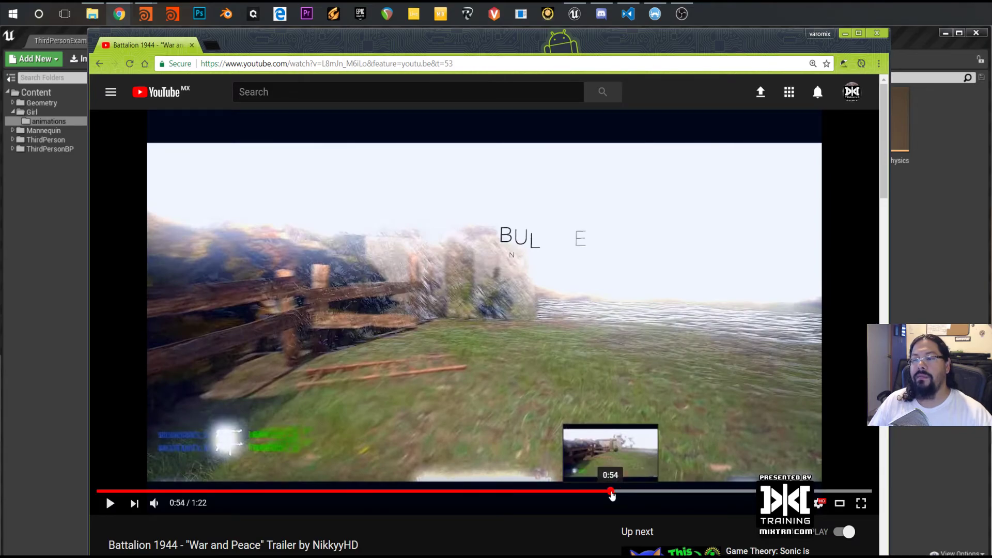
# Return the trailer to 0:54 and play to 0:55 in short increments, pausing on the Bulkhead Interactive title over the dissolving wall
pyautogui.click(612, 491)
pyautogui.click(572, 394)
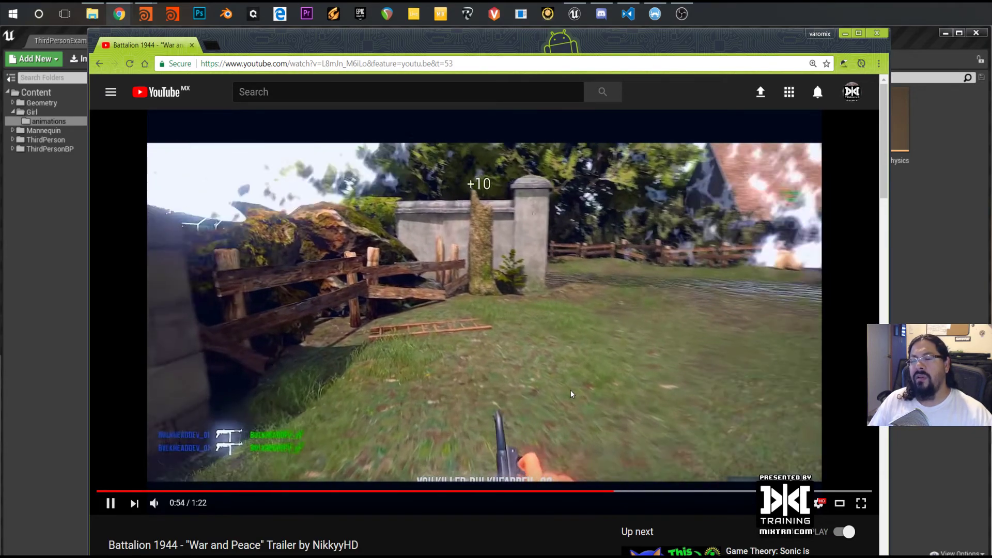
pyautogui.click(572, 392)
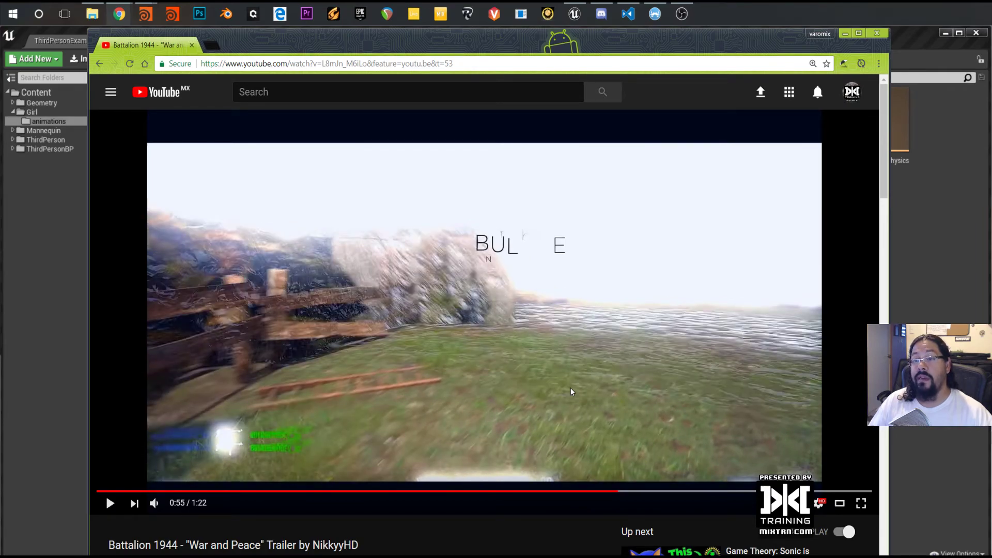
pyautogui.click(503, 310)
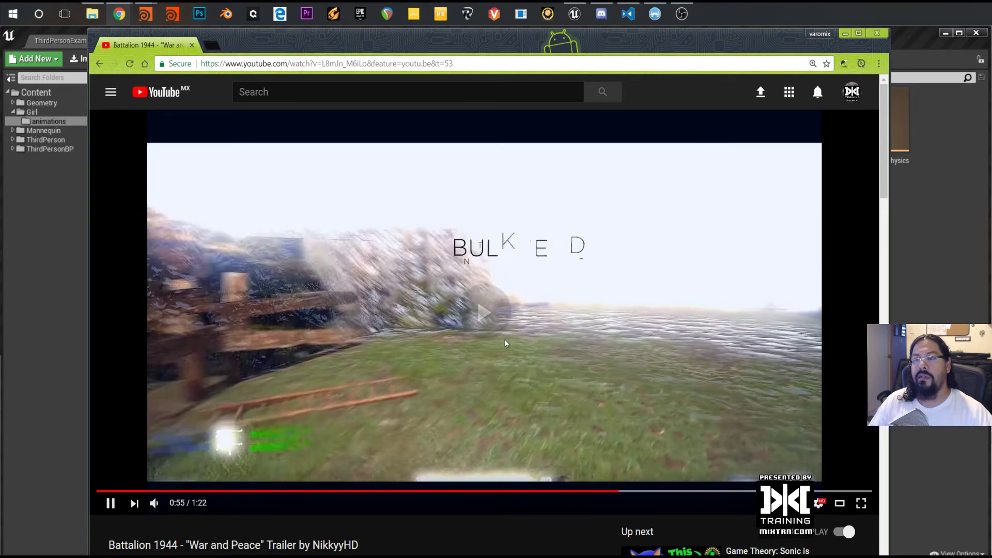
pyautogui.click(576, 336)
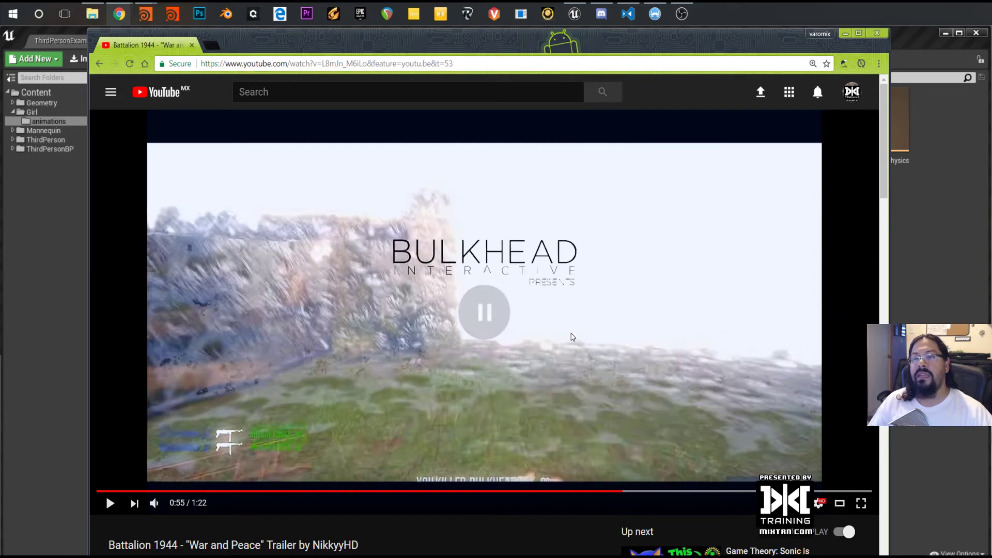
# Open youtube.com/c/mixtraining in a new browser tab and search that channel's videos for "mesh"
pyautogui.click(212, 45)
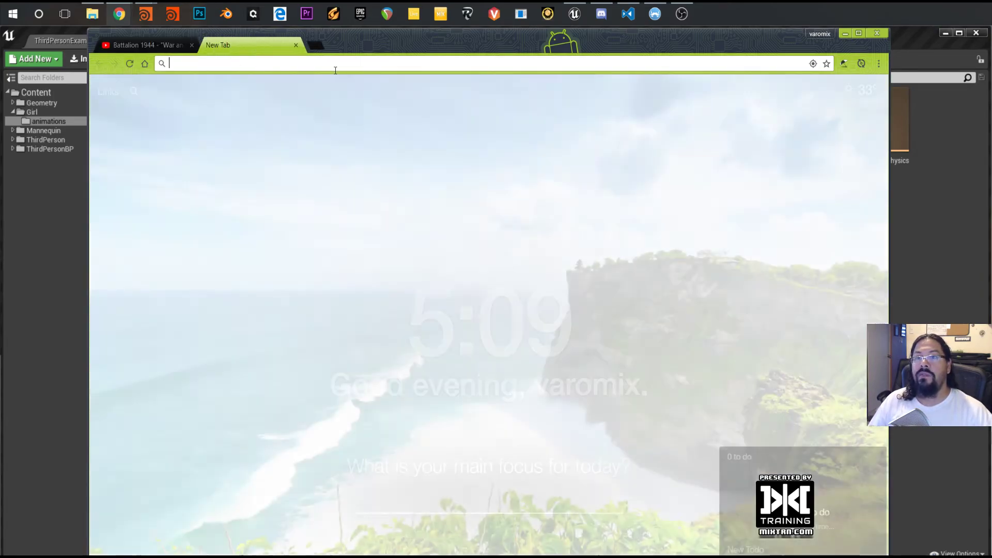
pyautogui.write('youtube.com/c/mixtraining')
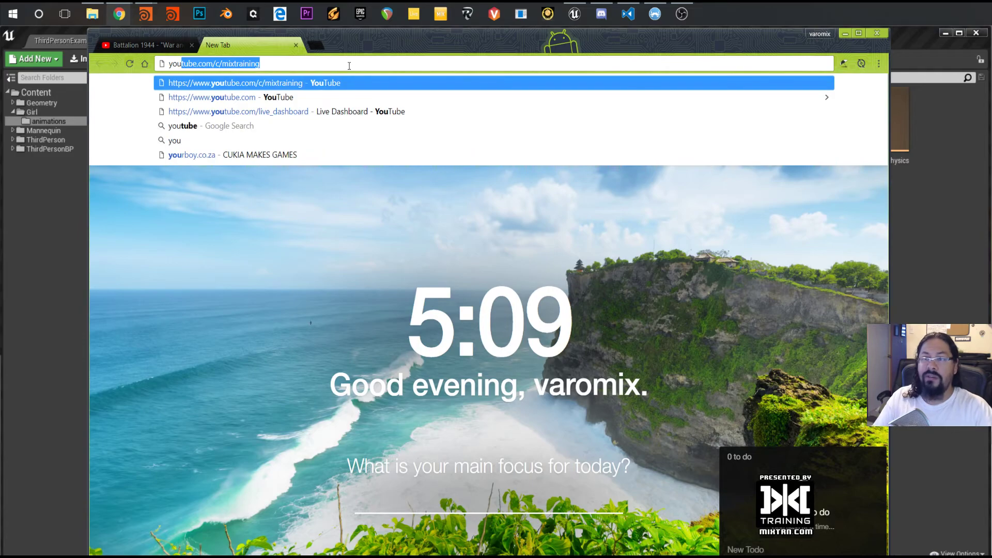
pyautogui.press('Return')
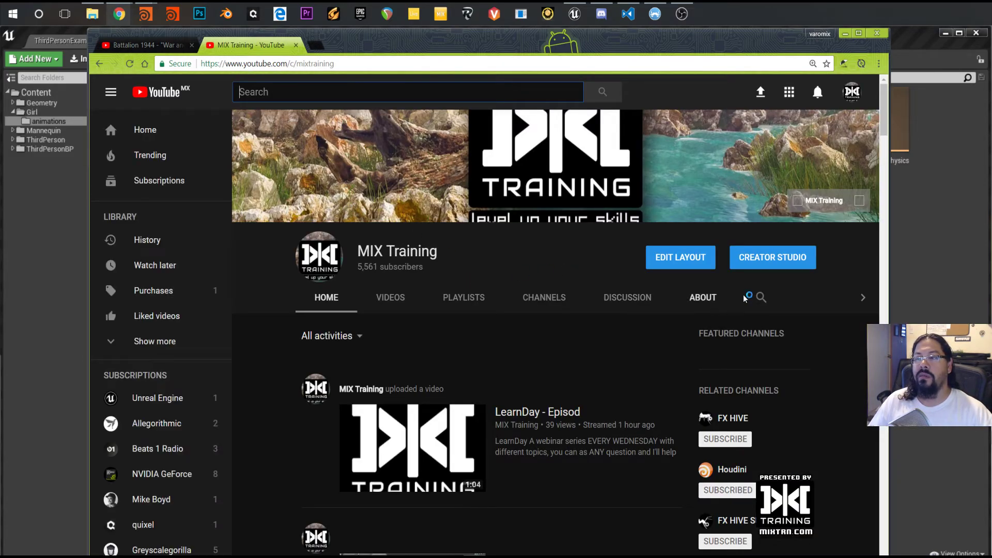
pyautogui.click(759, 298)
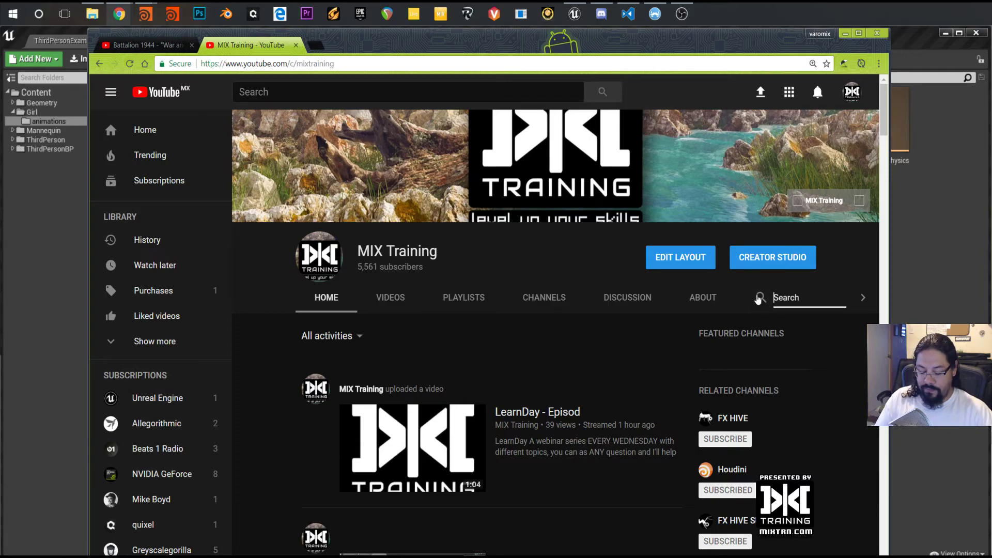
pyautogui.write('mesh')
pyautogui.press('Return')
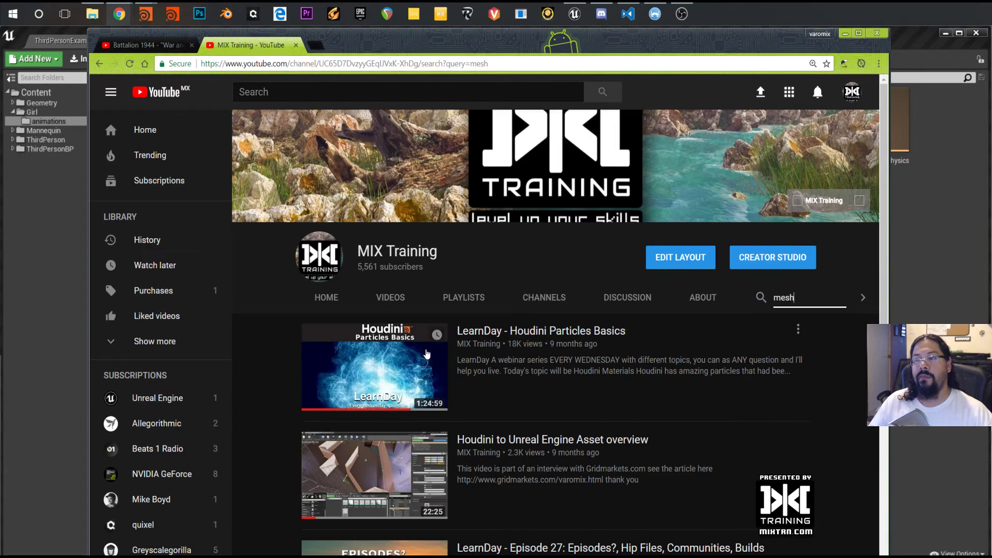
pyautogui.scroll(-5, 277, 370)
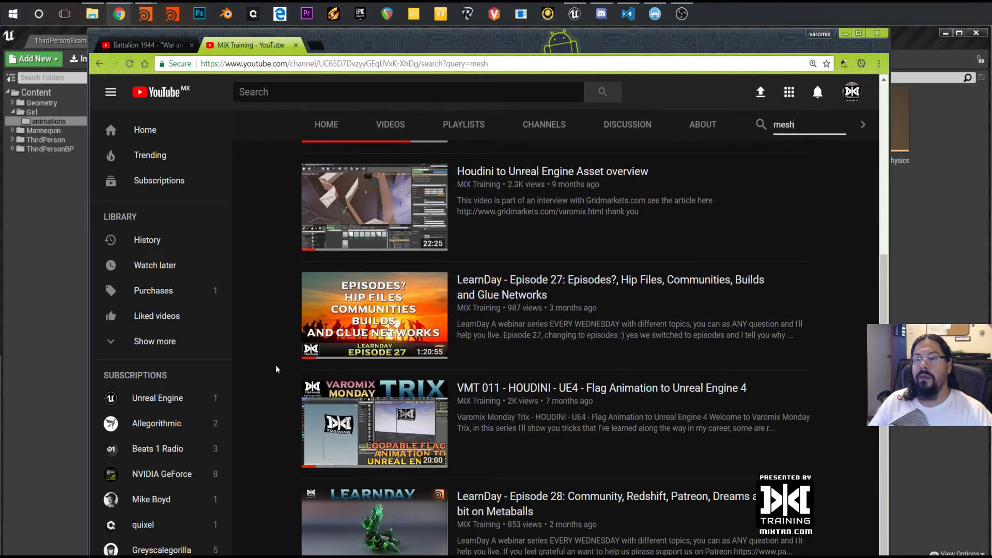
# Return to the channel's home feed, find and open "VMT 017 - HOUDINI - Disintegrate Geometry" among the older uploads, and pause it at 0:09
pyautogui.hotkey('alt', 'Left')
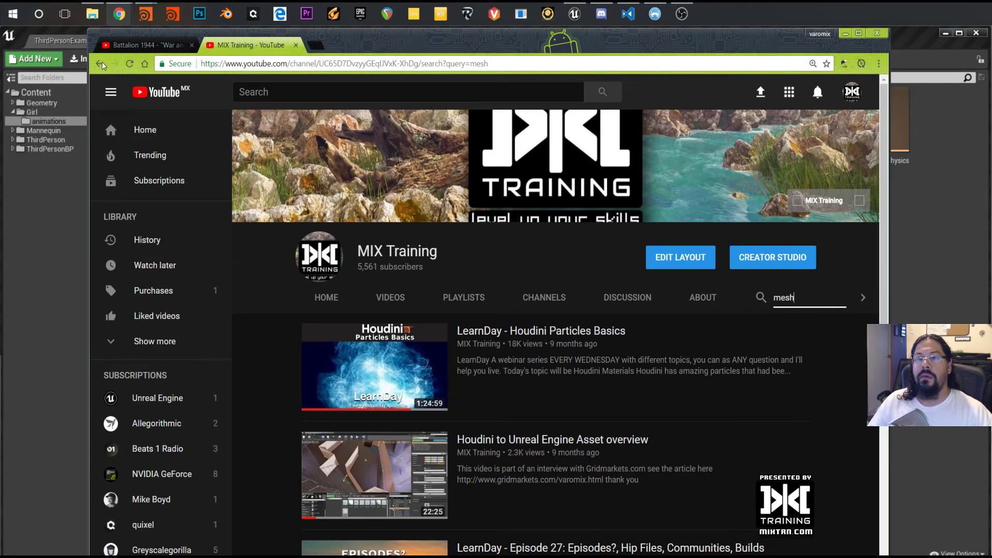
pyautogui.scroll(-20, 310, 336)
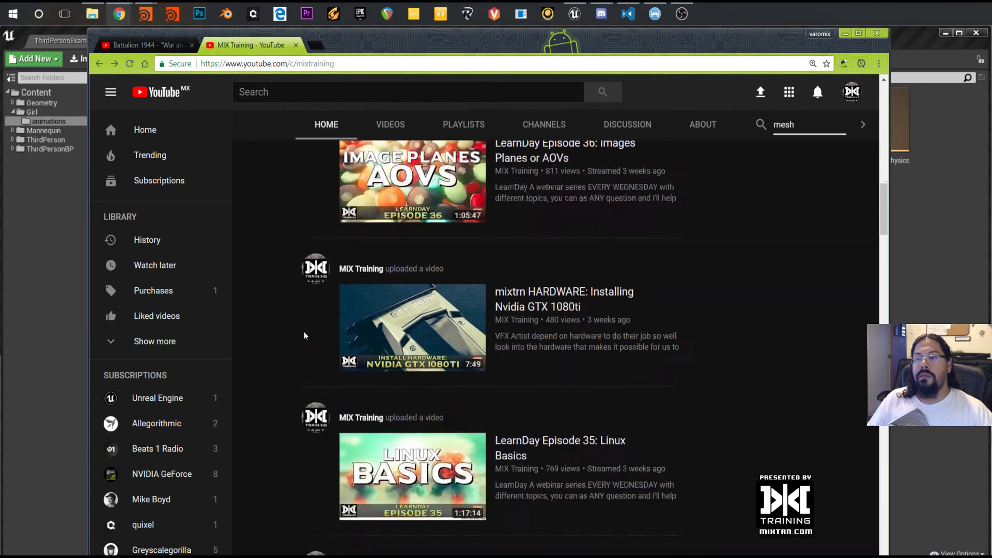
pyautogui.scroll(-18, 305, 336)
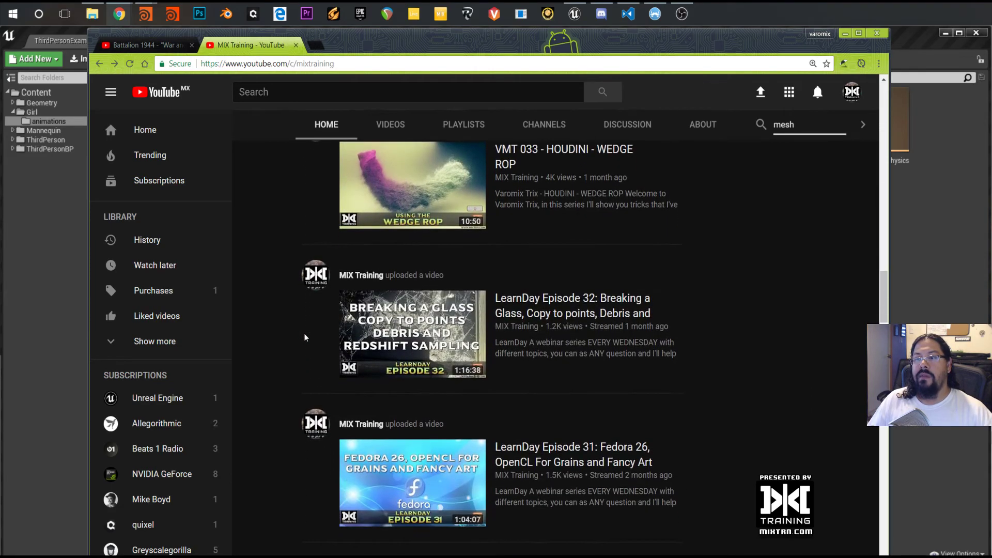
pyautogui.scroll(-15, 304, 335)
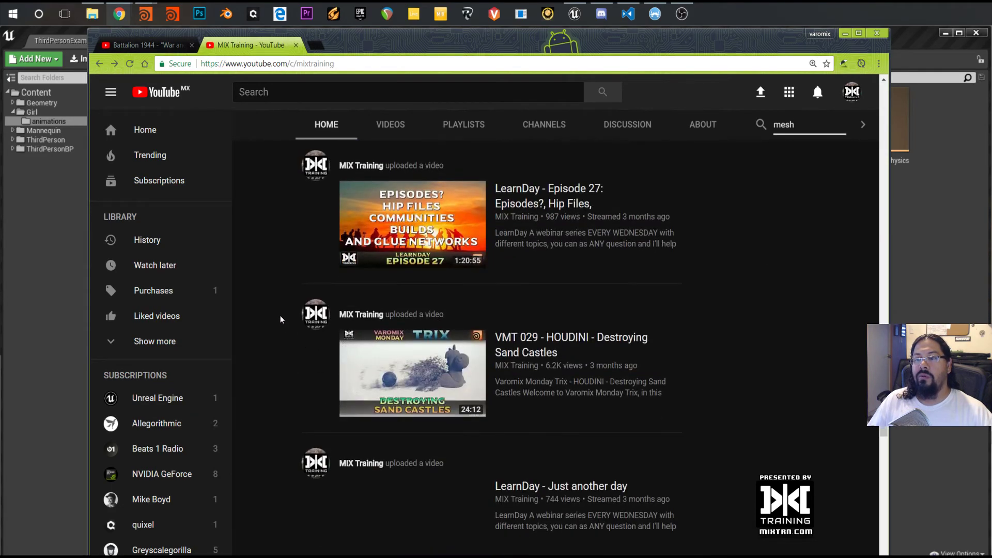
pyautogui.scroll(-8, 282, 320)
pyautogui.scroll(5, 285, 323)
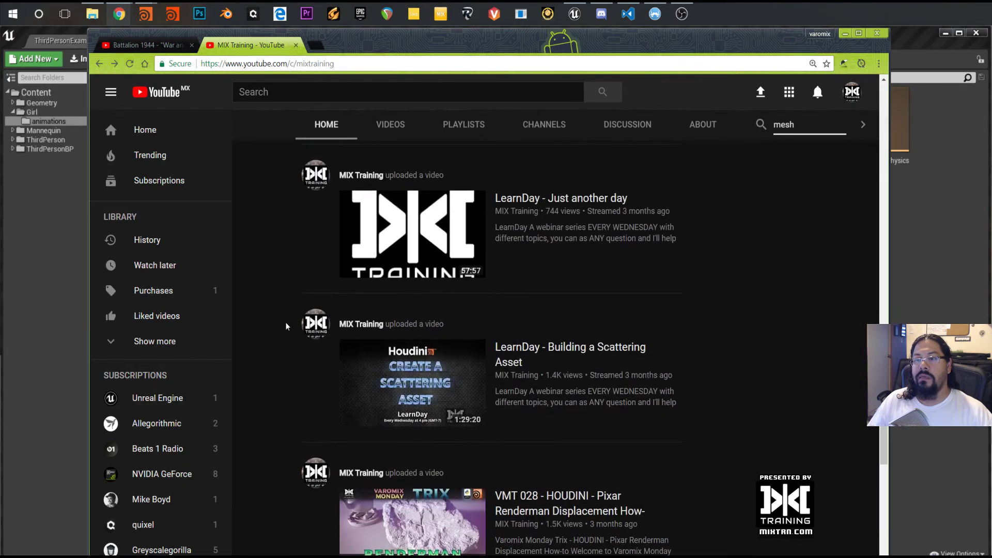
pyautogui.scroll(-1, 287, 327)
pyautogui.scroll(-20, 288, 327)
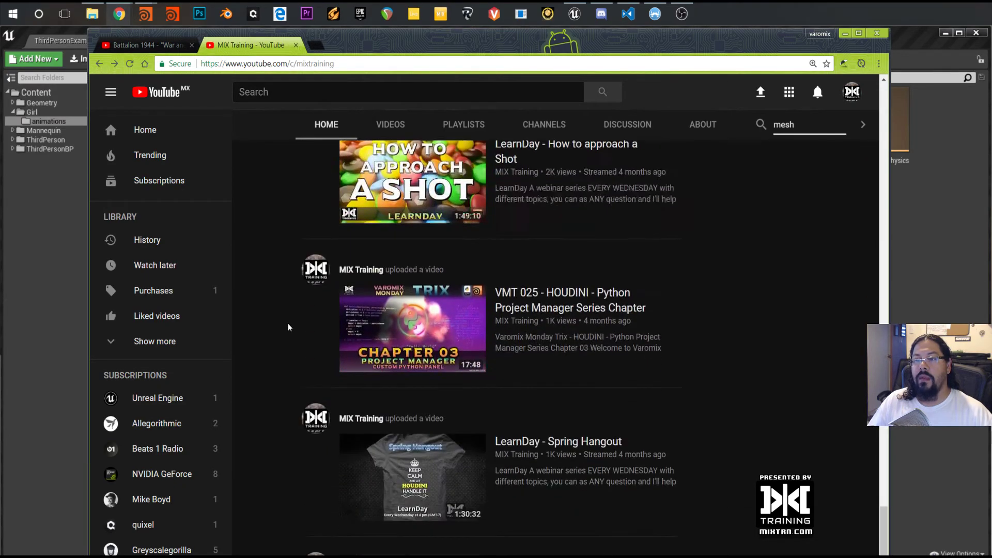
pyautogui.scroll(-15, 288, 328)
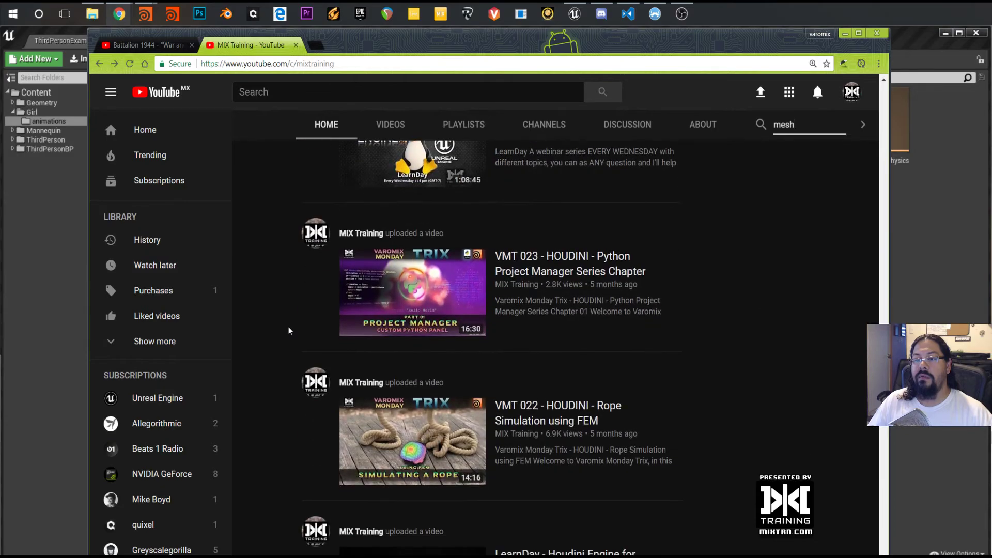
pyautogui.scroll(-18, 290, 331)
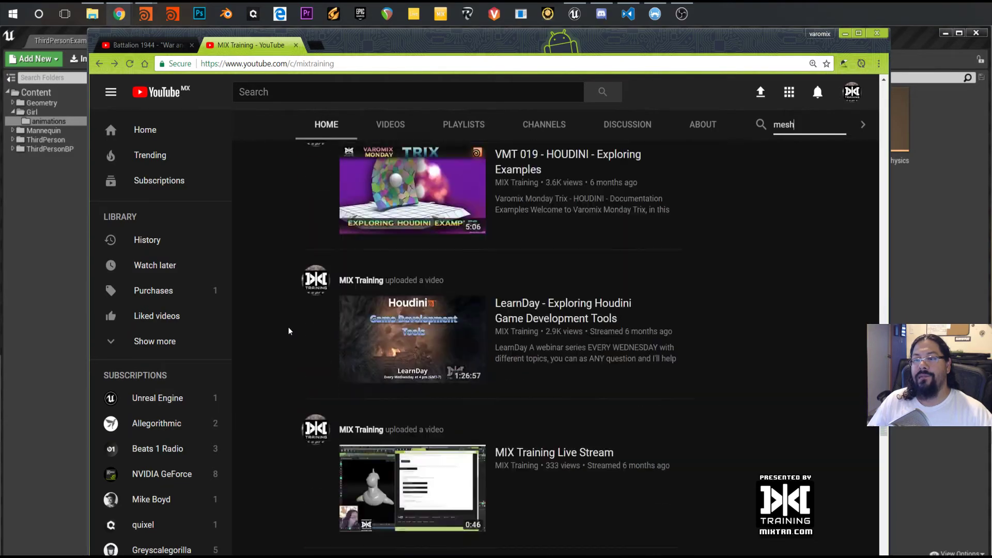
pyautogui.scroll(-10, 291, 331)
pyautogui.click(440, 348)
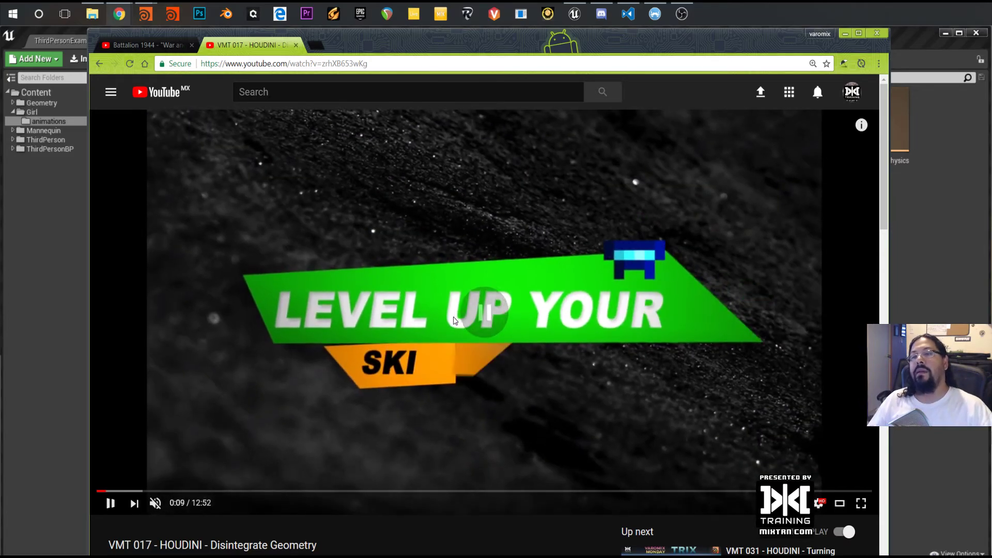
pyautogui.click(454, 320)
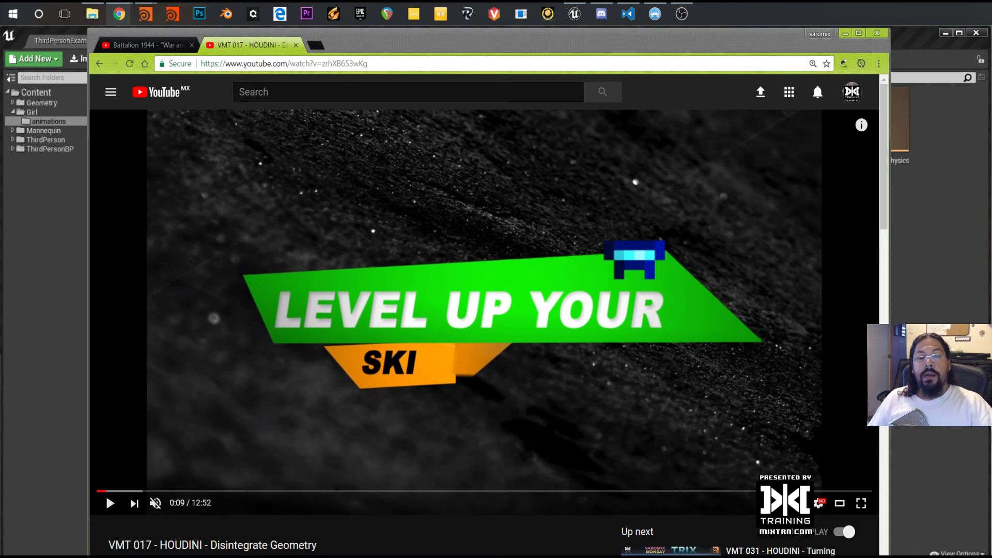
# Switch back to Unreal and preview the ThirdPerson_IdleRun_2D blend space from the Mannequin's Animations folder
pyautogui.click(846, 35)
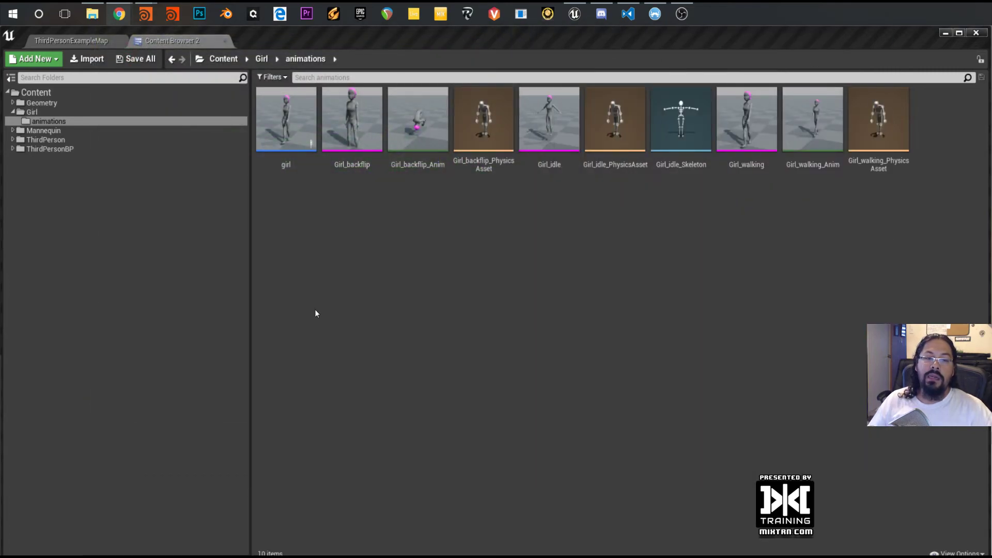
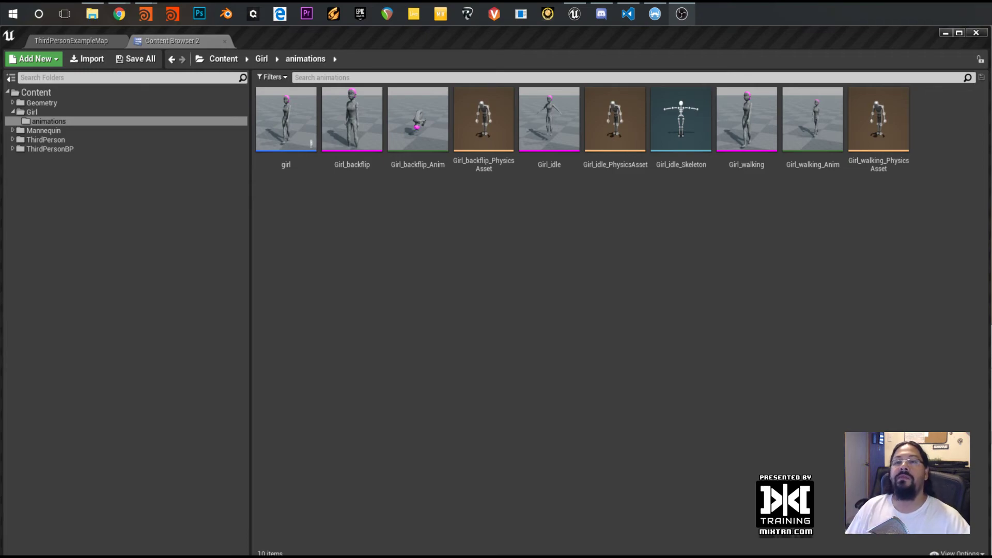
pyautogui.doubleClick(32, 130)
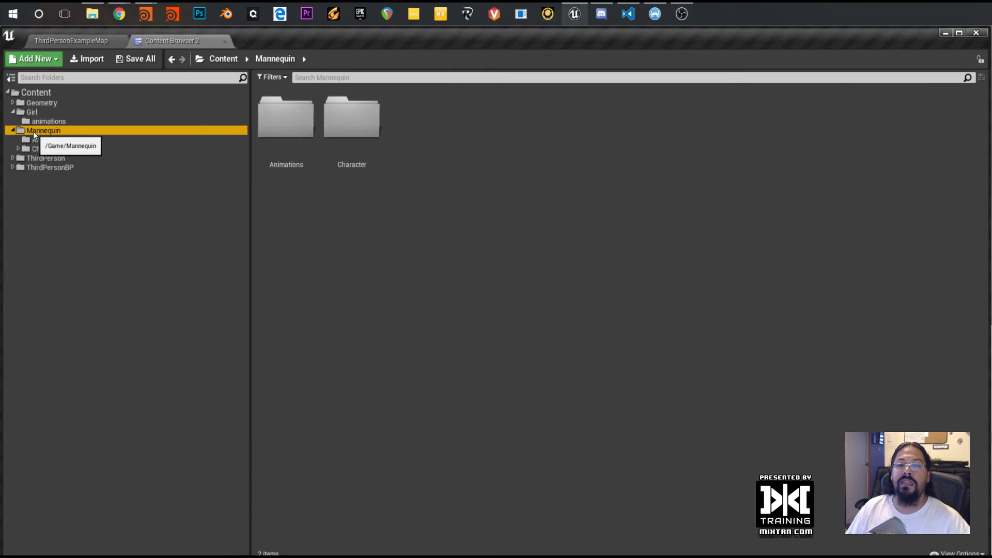
pyautogui.doubleClick(288, 129)
pyautogui.doubleClick(342, 133)
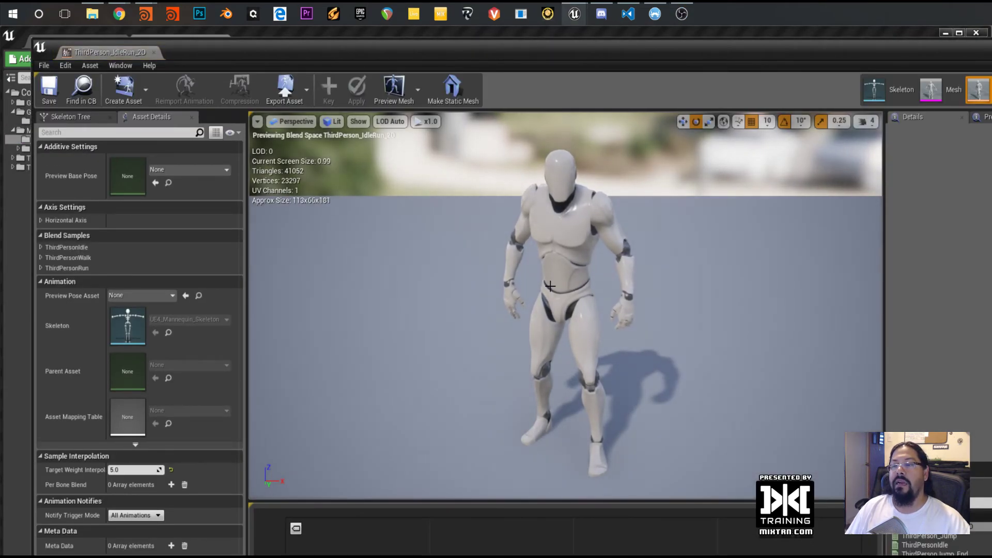
pyautogui.click(576, 315)
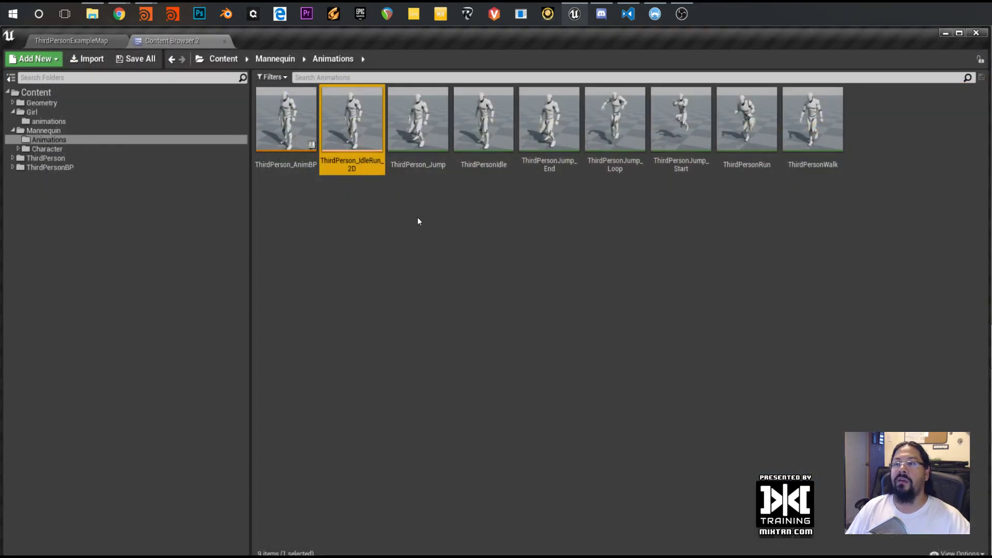
# Open UE4_Mannequin_Skeleton from the Mannequin's Character/Mesh folder and check its editor for export and retargeting options
pyautogui.click(62, 148)
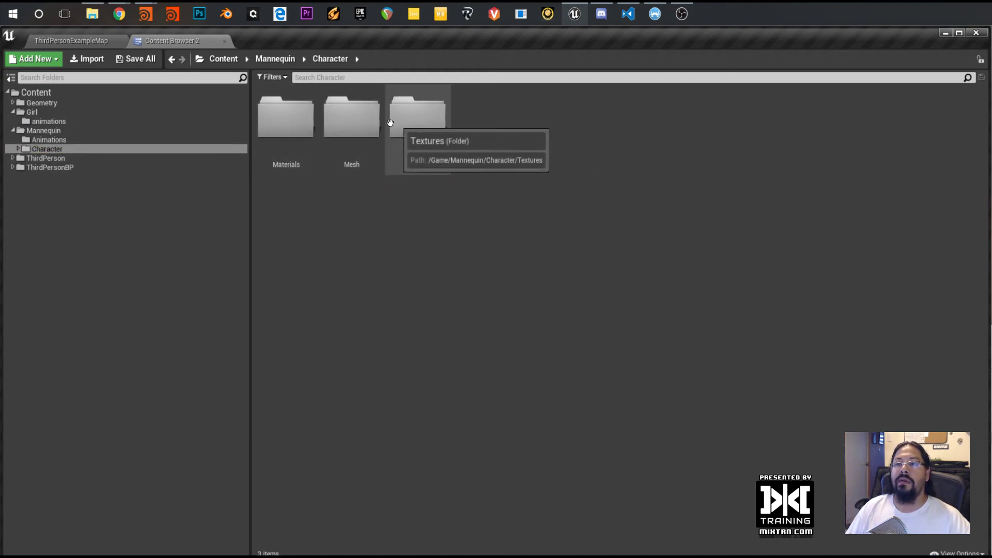
pyautogui.doubleClick(352, 124)
pyautogui.click(295, 148)
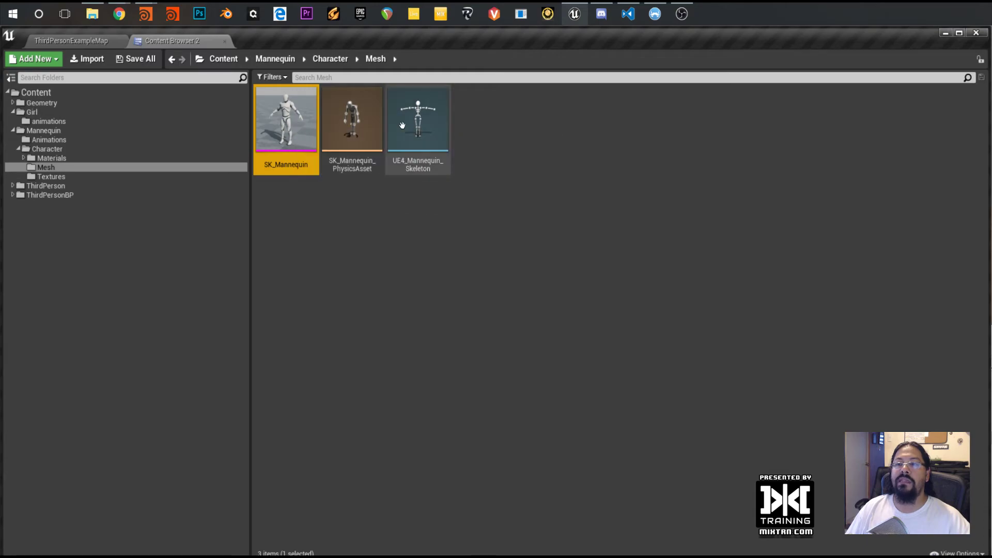
pyautogui.doubleClick(421, 155)
pyautogui.moveTo(497, 347); pyautogui.dragTo(307, 235)
pyautogui.click(44, 65)
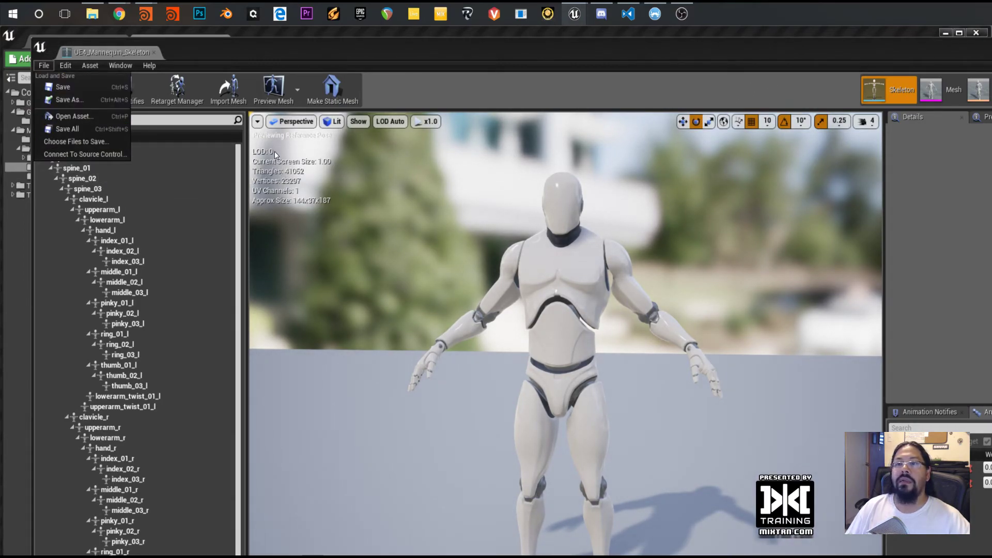
pyautogui.click(384, 99)
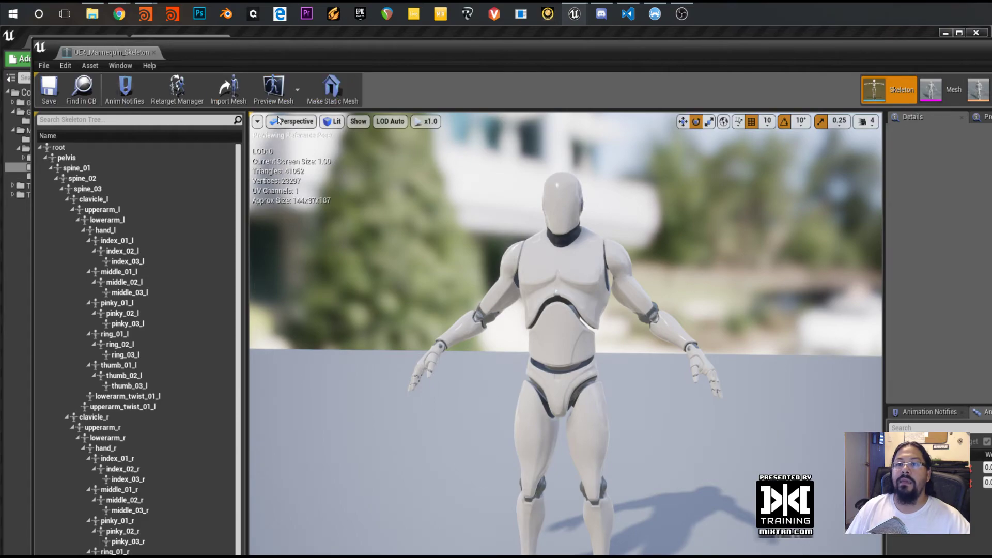
pyautogui.click(177, 89)
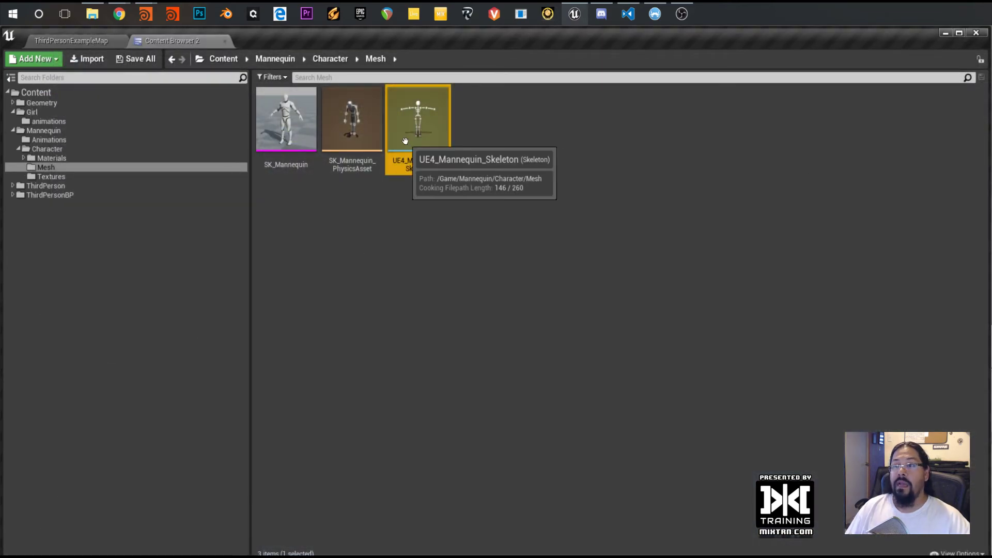
# Export the UE4_Mannequin_Skeleton asset to the project's Content folder as Unreal object text (*.COPY)
pyautogui.rightClick(405, 141)
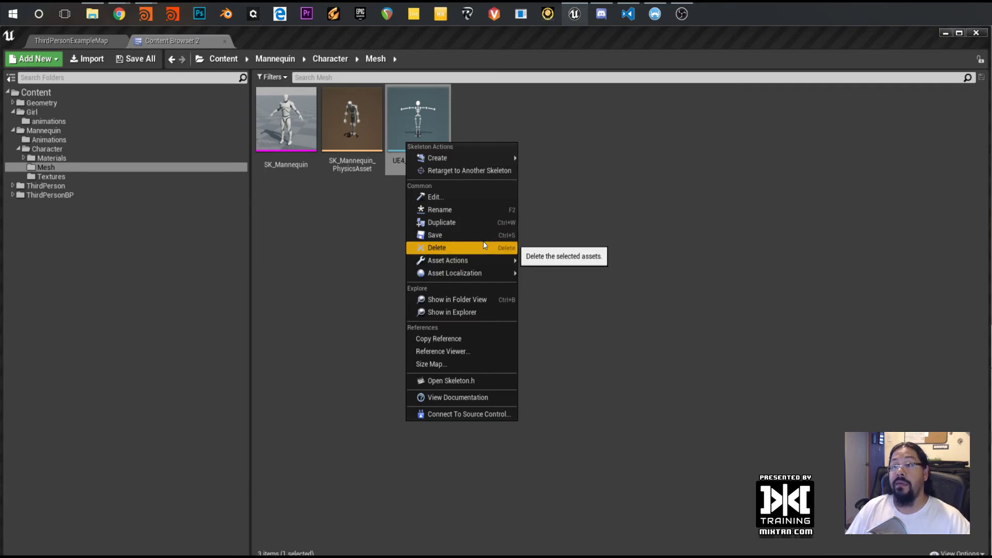
pyautogui.moveTo(503, 262)
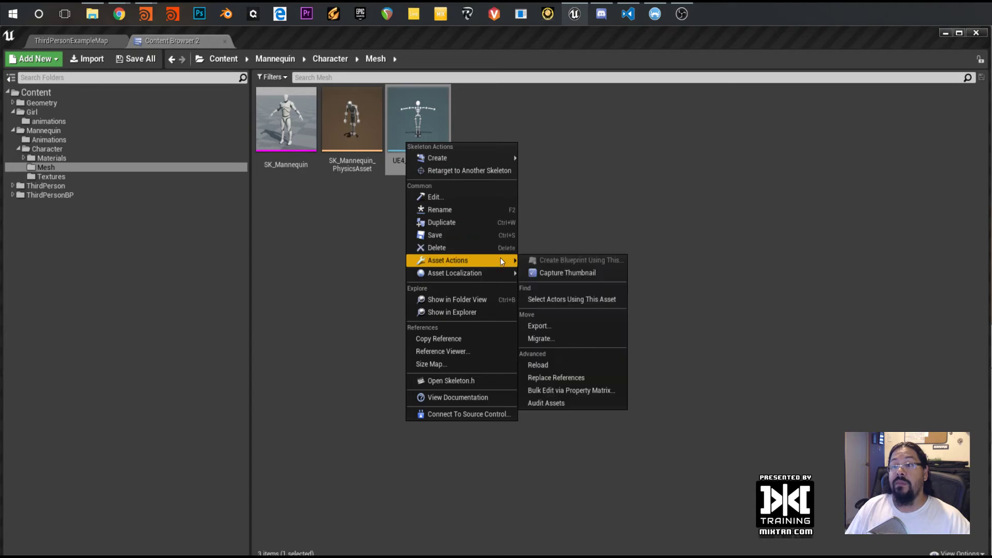
pyautogui.click(554, 326)
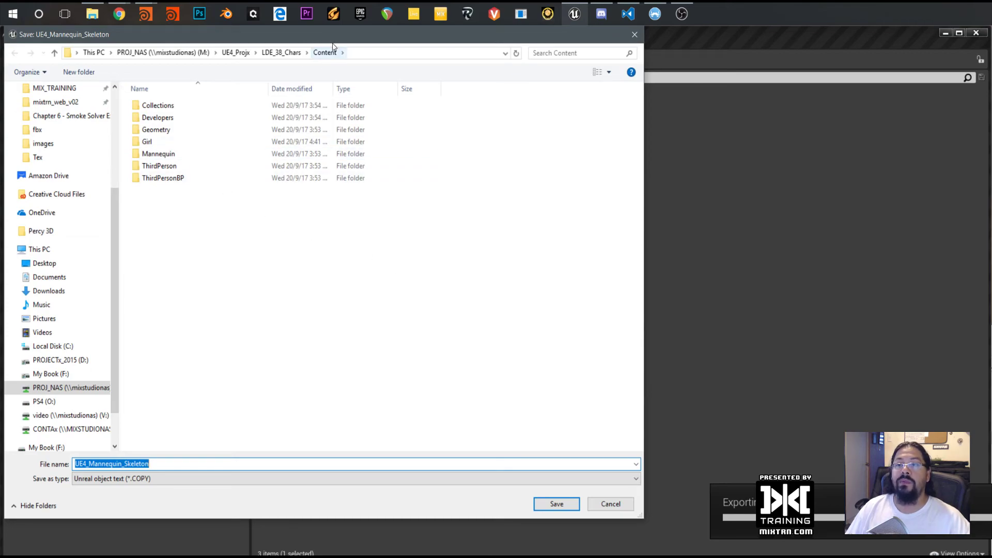
pyautogui.click(165, 480)
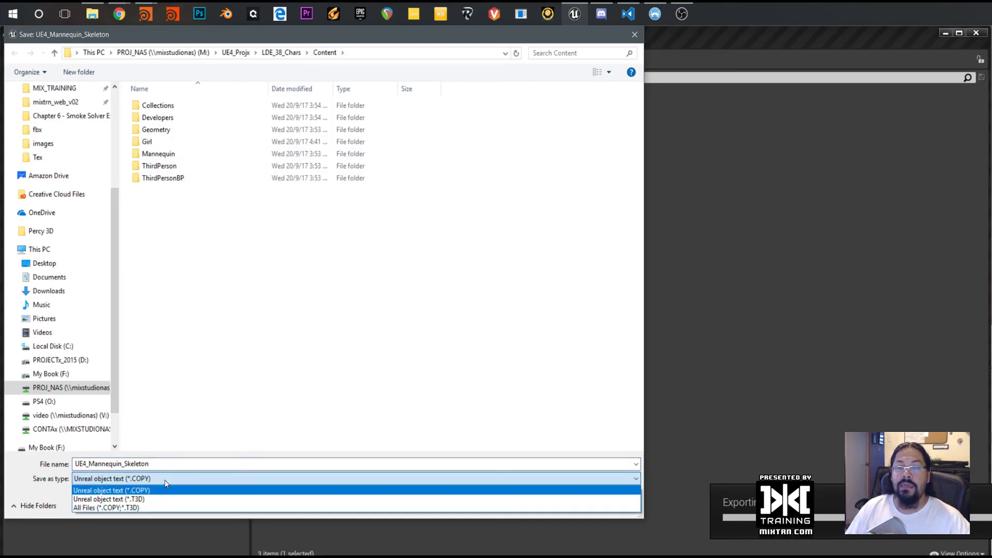
pyautogui.click(166, 489)
pyautogui.click(556, 503)
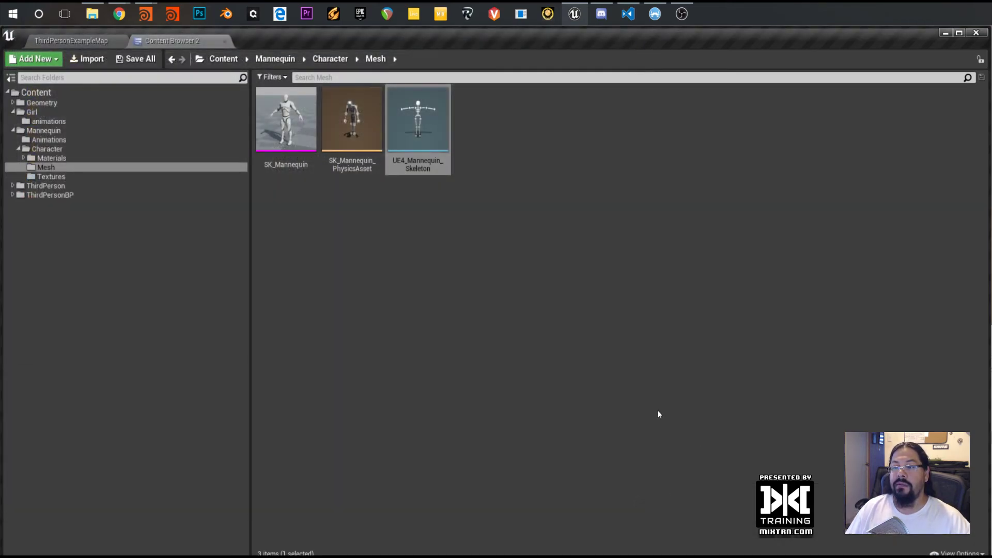
# Export the SK_Mannequin skeletal mesh as an FBX file to MIX_TRANING's LEARNDAY_WEBINARS/learndayEpisode_38/fbx folder, keeping the name SK_Mannequin
pyautogui.rightClick(281, 131)
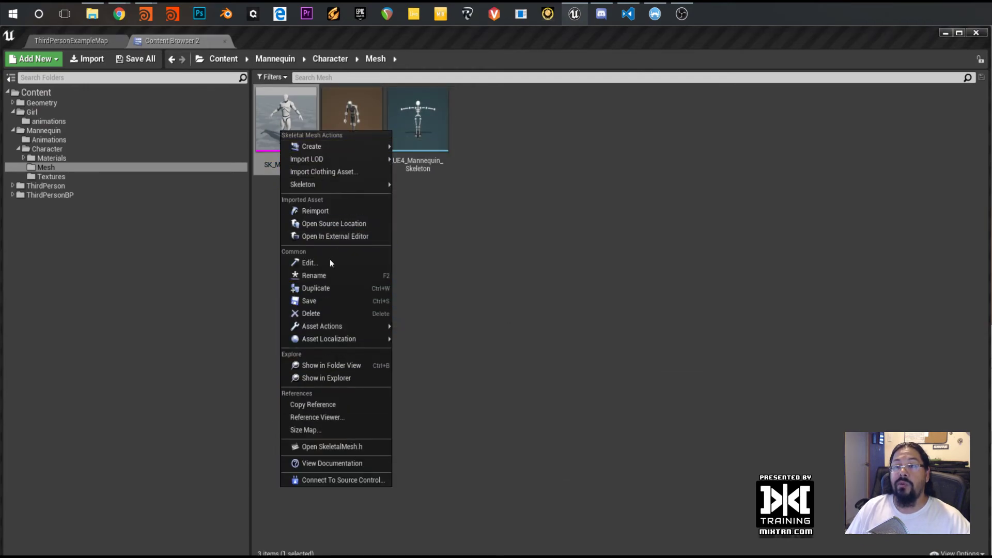
pyautogui.moveTo(336, 188)
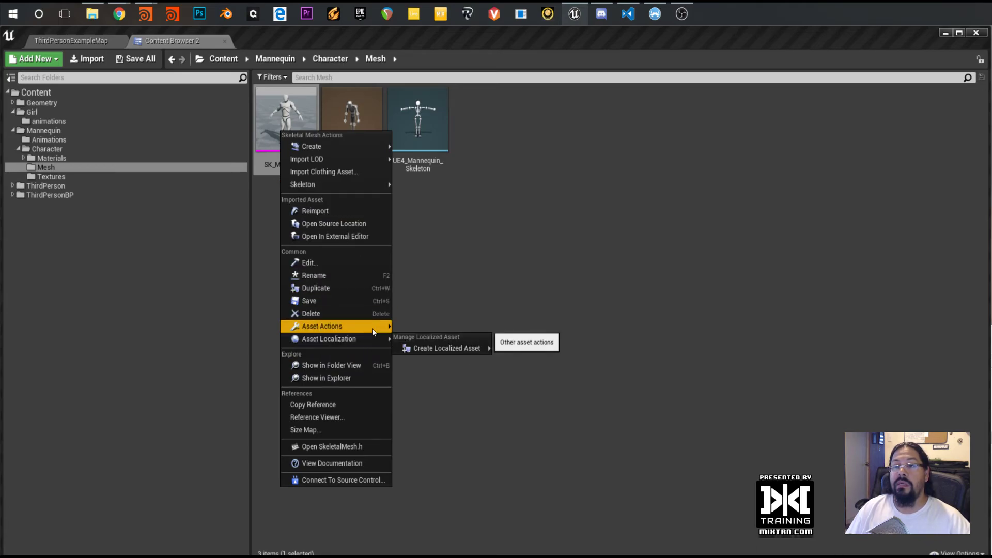
pyautogui.moveTo(372, 327)
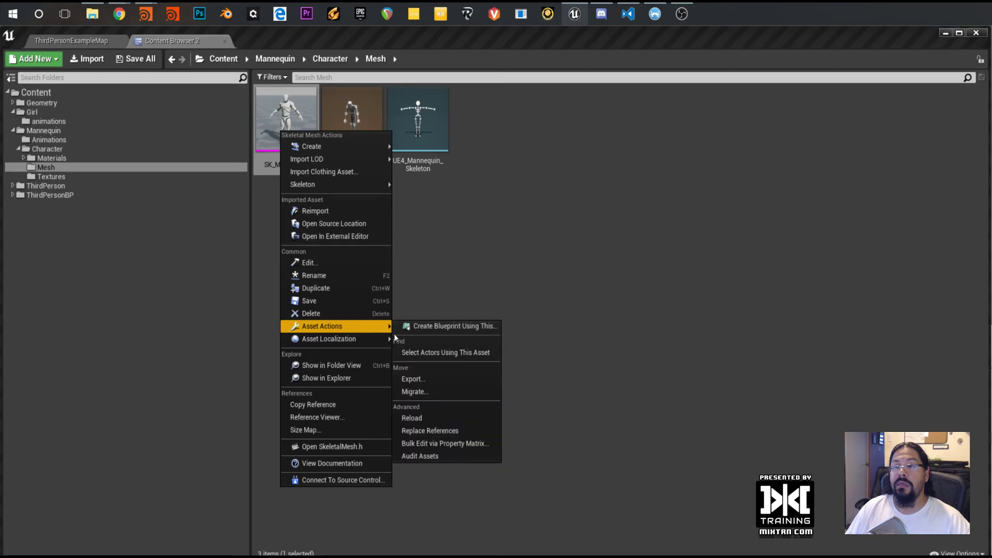
pyautogui.click(446, 380)
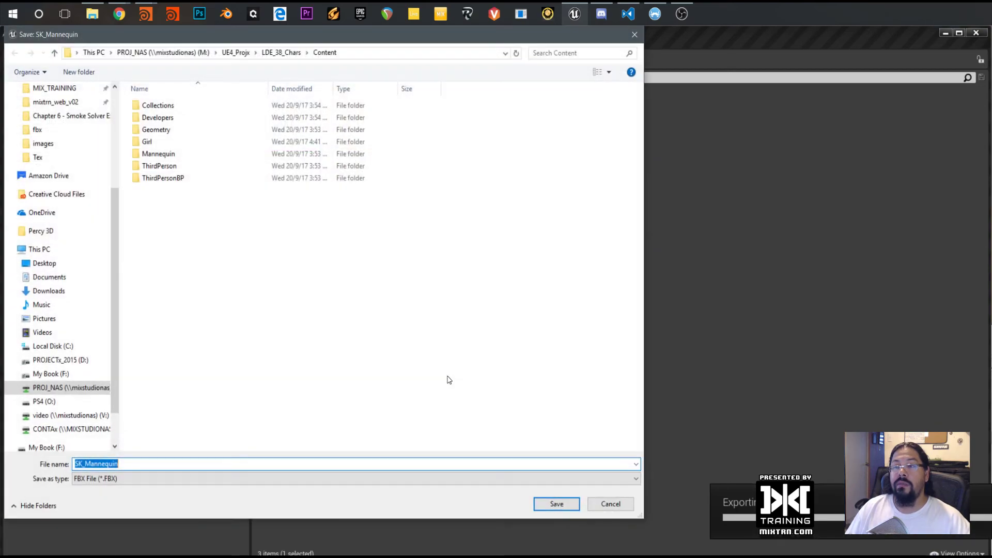
pyautogui.click(181, 479)
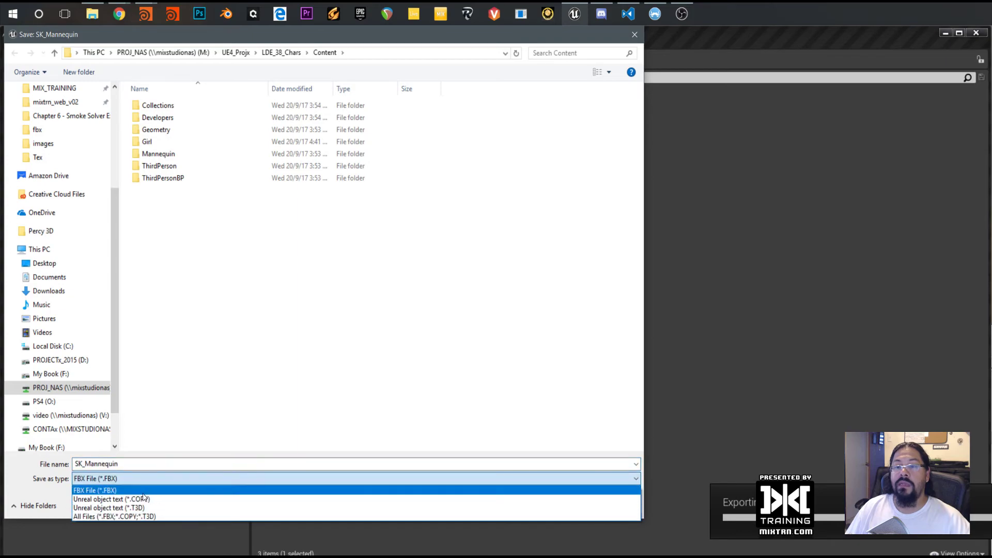
pyautogui.click(153, 496)
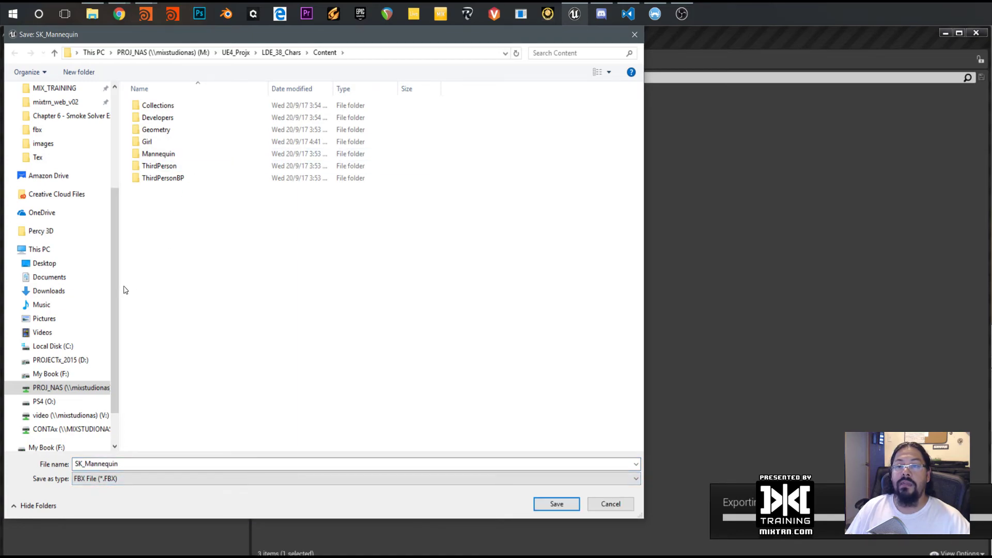
pyautogui.moveTo(120, 279); pyautogui.dragTo(122, 216)
pyautogui.click(57, 212)
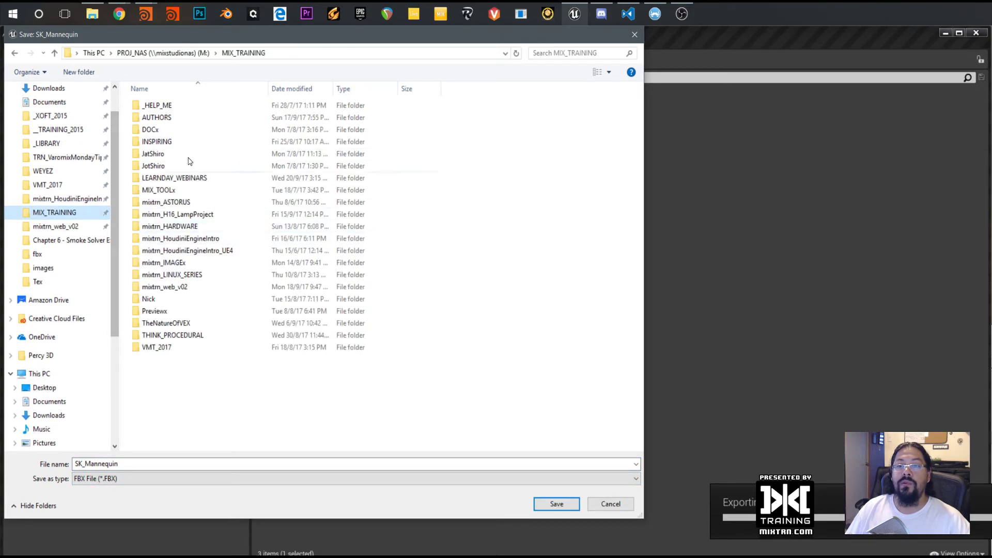
pyautogui.doubleClick(174, 178)
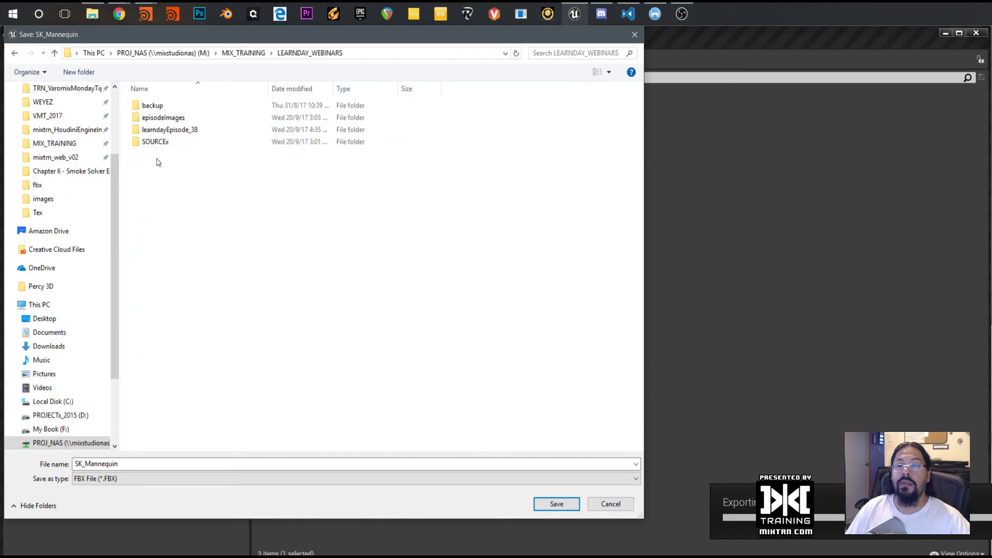
pyautogui.doubleClick(159, 134)
pyautogui.doubleClick(147, 117)
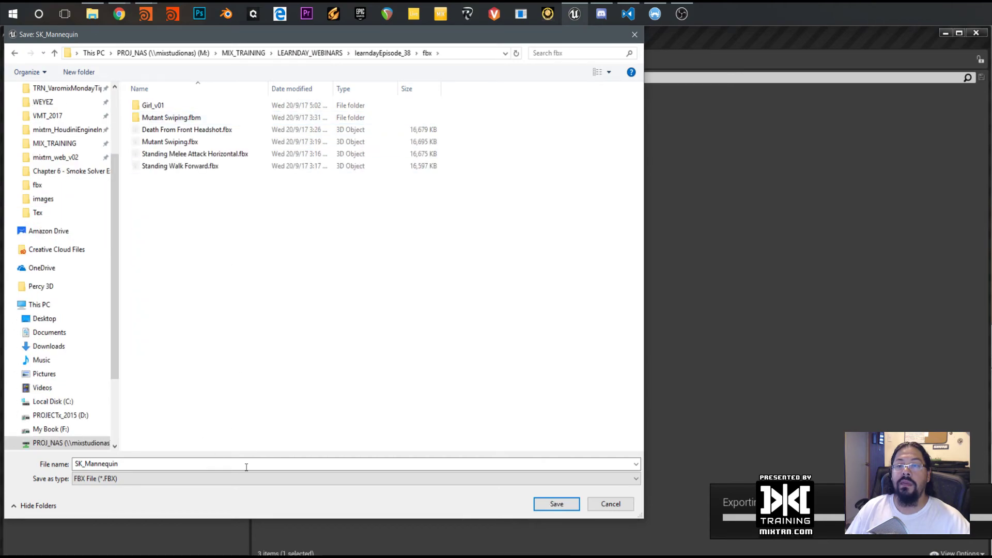
pyautogui.click(553, 504)
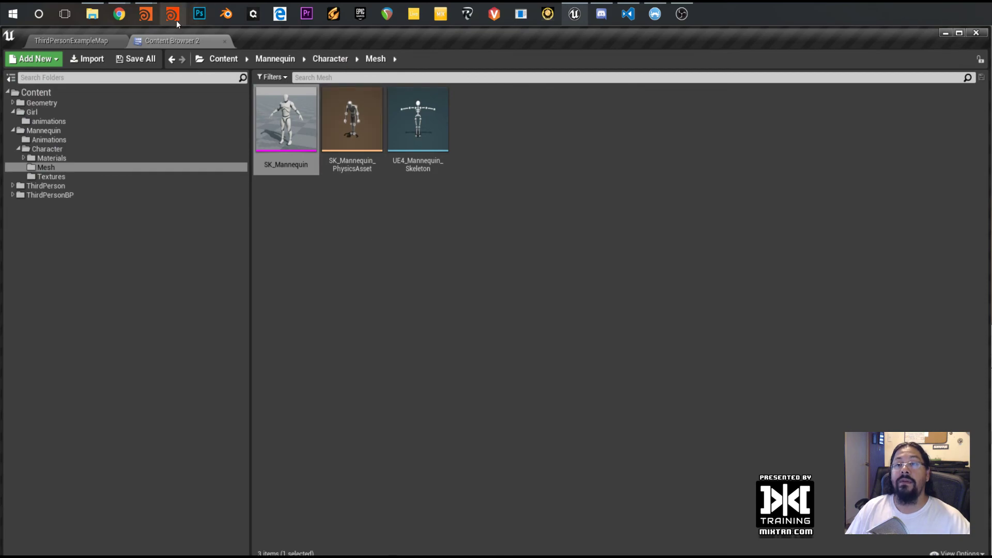
# Switch to Houdini and merge SK_Mannequin.FBX from the $JOB/fbx folder into the scene with the default FBX import options
pyautogui.moveTo(146, 14)
pyautogui.click(138, 60)
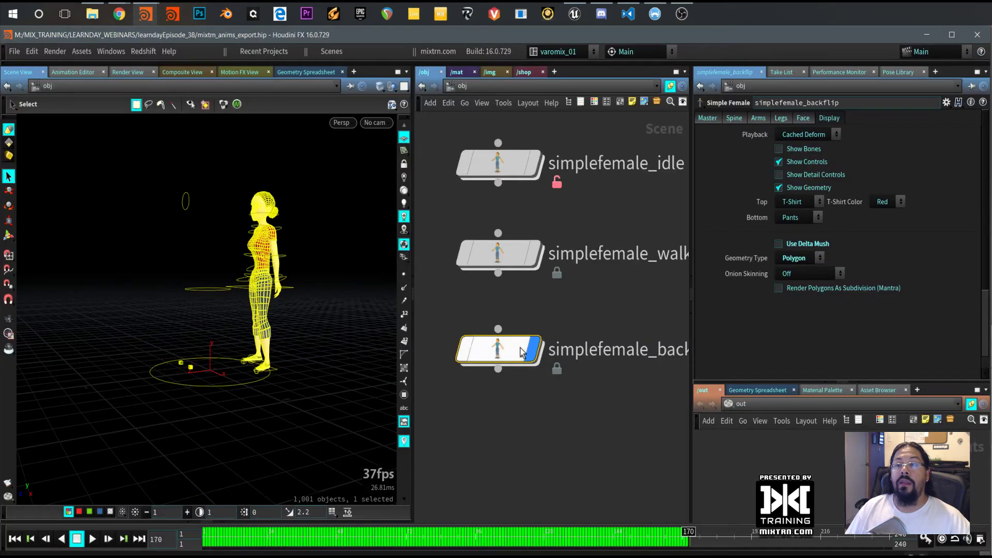
pyautogui.click(14, 51)
pyautogui.moveTo(51, 219)
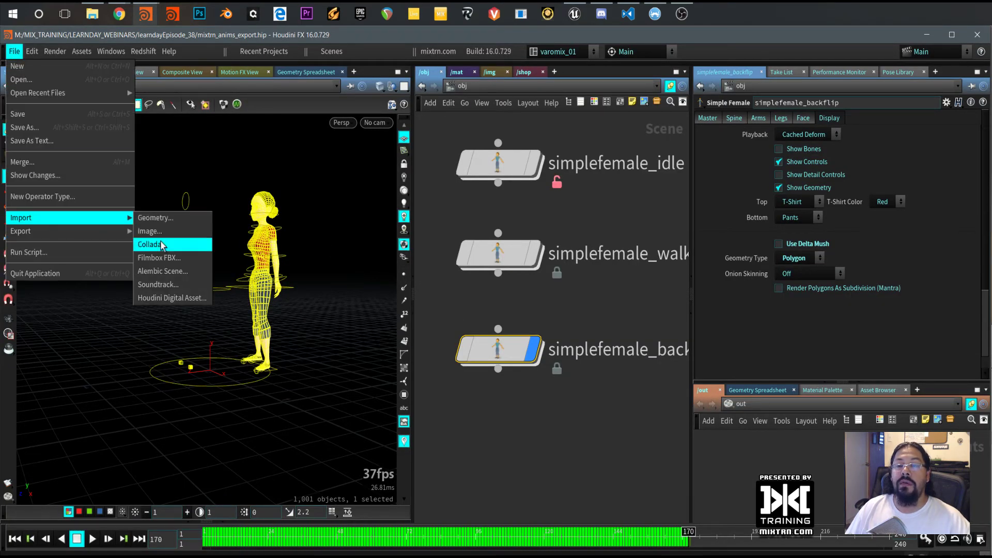
pyautogui.click(161, 258)
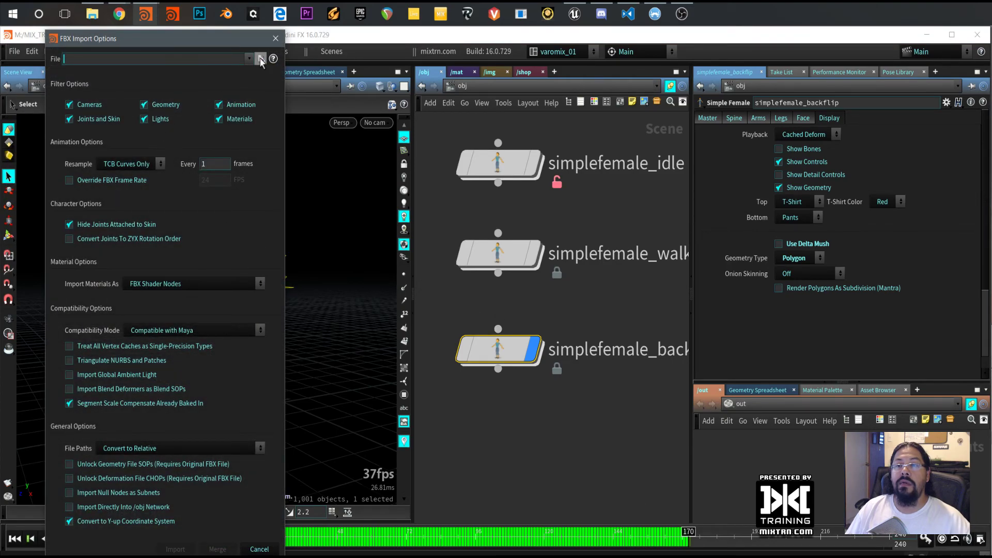
pyautogui.click(261, 58)
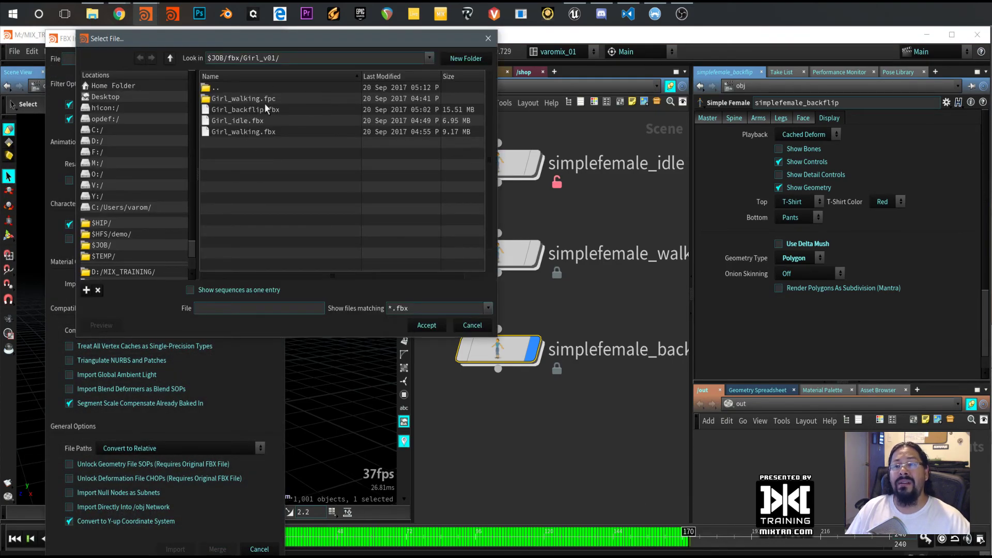
pyautogui.doubleClick(219, 89)
pyautogui.click(263, 143)
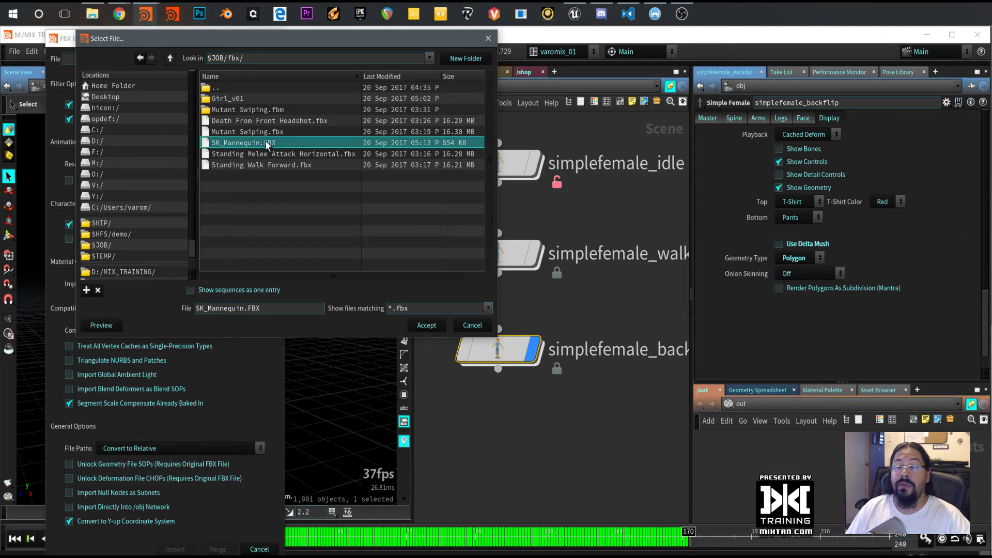
pyautogui.click(434, 325)
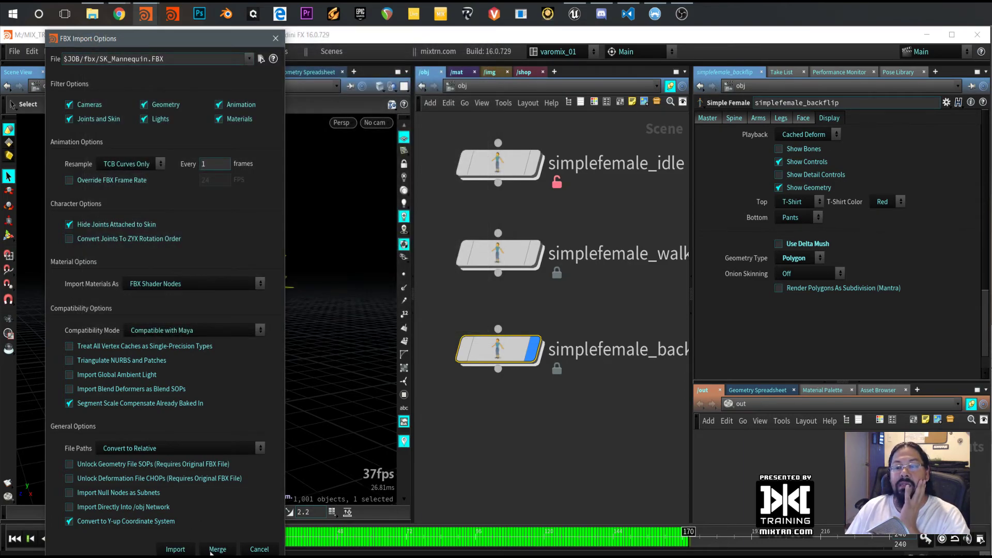
pyautogui.click(216, 549)
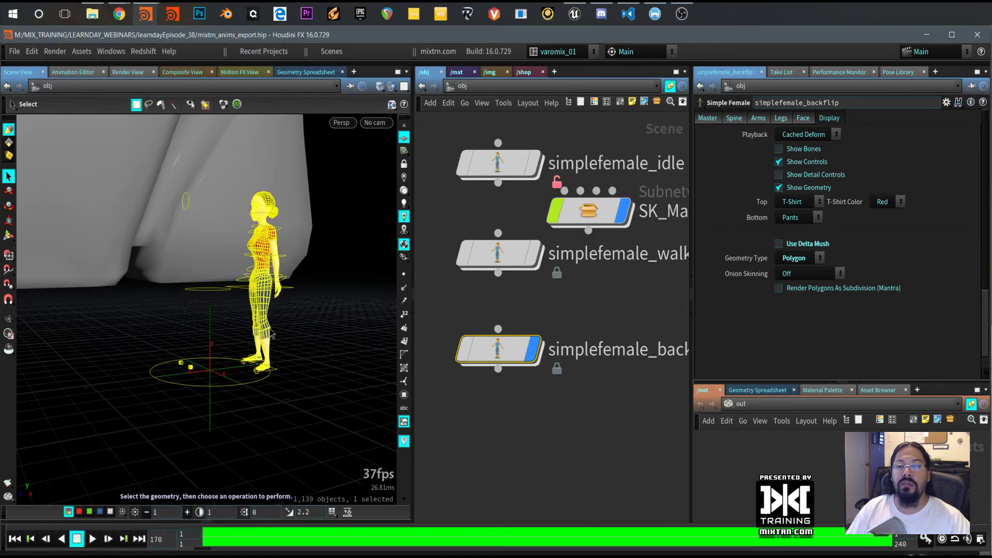
# Place the SK_Mannequin_FBX subnetwork below the simplefemale_backflip node and set its uniform scale to 0.001
pyautogui.moveTo(589, 211); pyautogui.dragTo(514, 445)
pyautogui.press('Escape')
pyautogui.moveTo(176, 373); pyautogui.dragTo(144, 395)
pyautogui.moveTo(144, 395); pyautogui.dragTo(215, 400, button='right')
pyautogui.press('s')
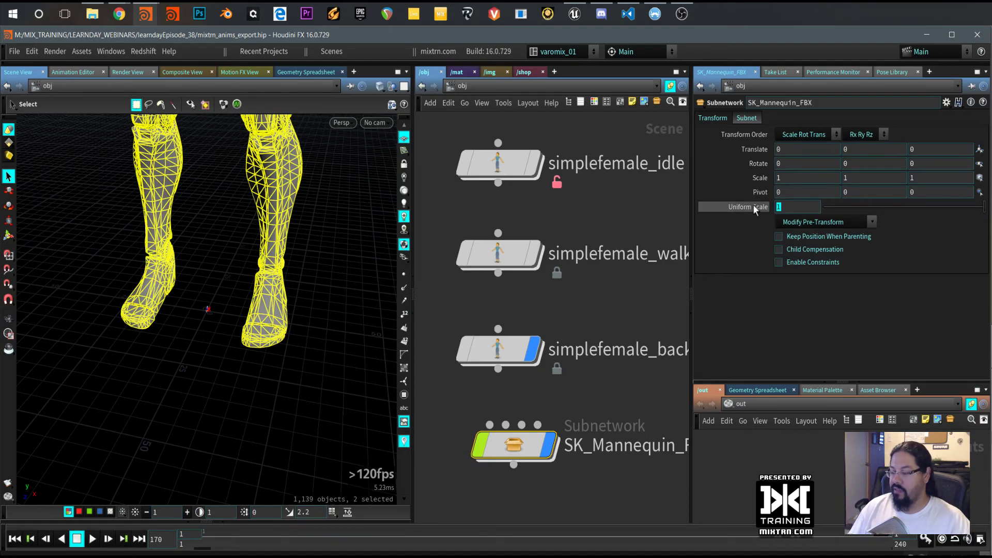
pyautogui.write('0.001')
pyautogui.press('Return')
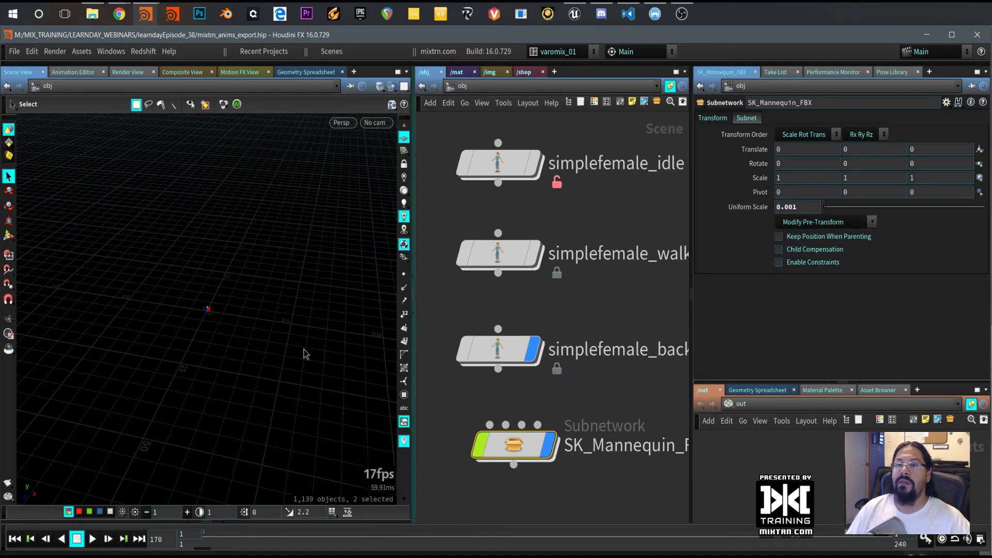
# Set the mannequin subnetwork's uniform scale to 0.01 and compare its proportions with the girl's in wireframe and shaded display
pyautogui.hotkey('space', 'g')
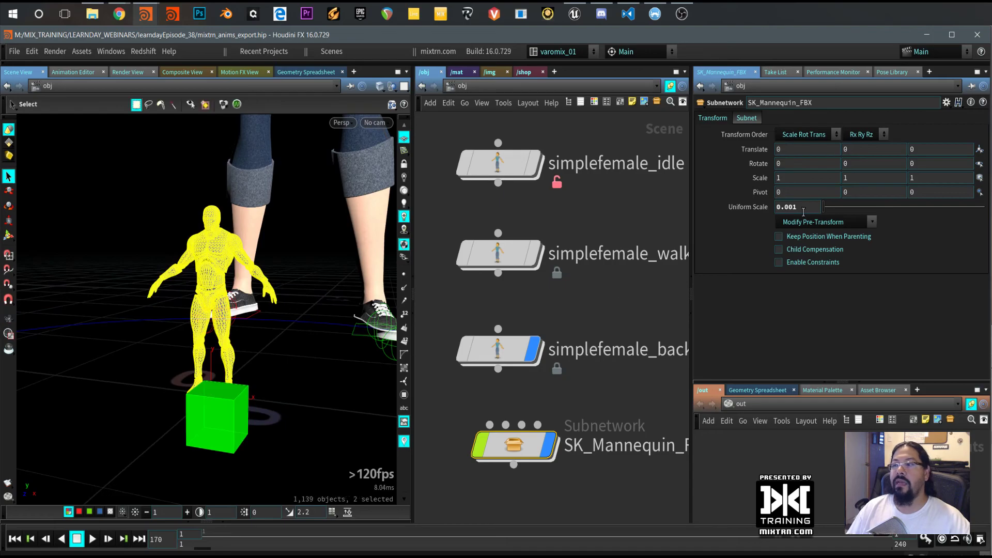
pyautogui.press('Return')
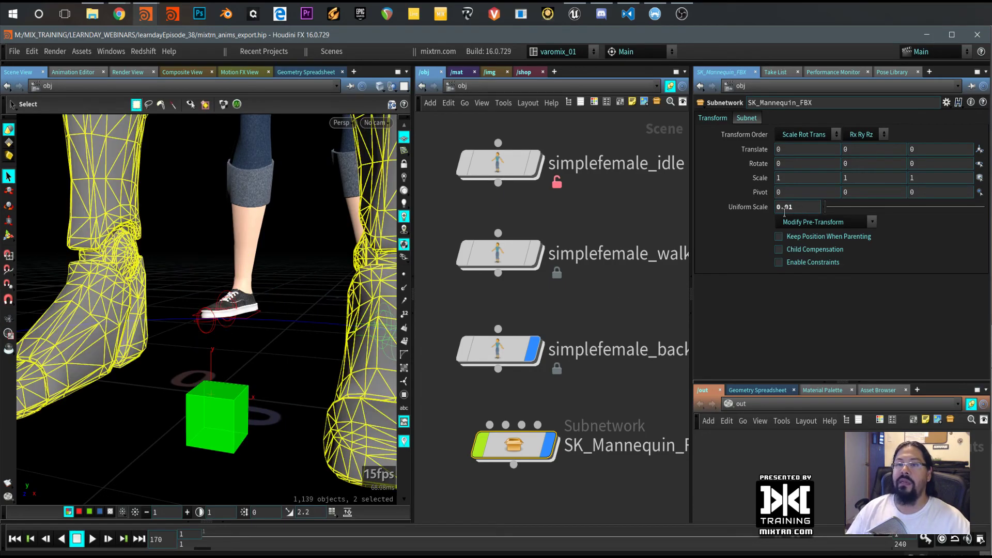
pyautogui.scroll(-3, 212, 391)
pyautogui.scroll(-3, 227, 385)
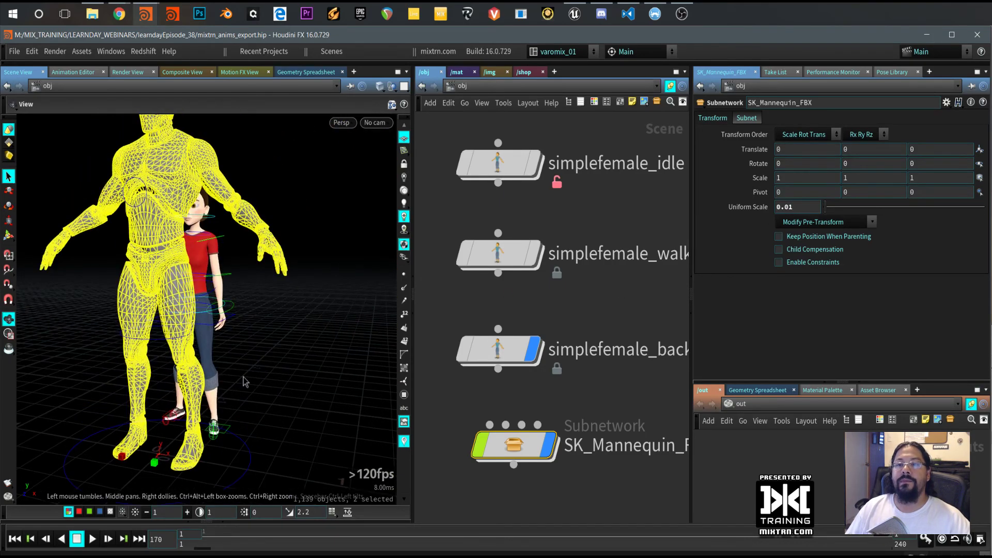
pyautogui.click(244, 381)
pyautogui.moveTo(246, 381); pyautogui.dragTo(314, 398)
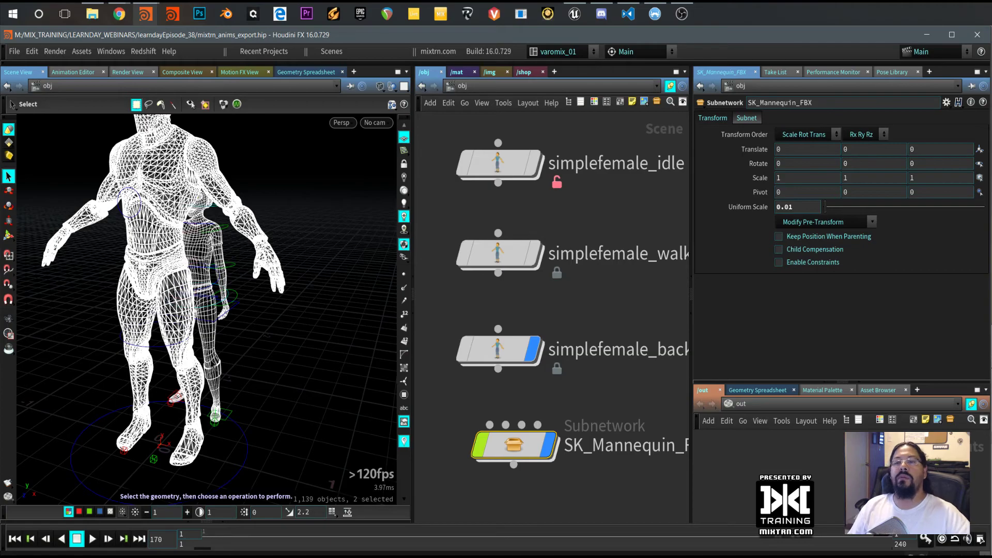
pyautogui.moveTo(246, 377)
pyautogui.mouseDown()
pyautogui.moveTo(272, 409)
pyautogui.moveTo(283, 354)
pyautogui.moveTo(300, 366)
pyautogui.moveTo(311, 355)
pyautogui.moveTo(211, 362)
pyautogui.mouseUp()
pyautogui.hotkey('shift', 'w')
pyautogui.moveTo(245, 373); pyautogui.dragTo(232, 351, button='right')
pyautogui.moveTo(232, 352)
pyautogui.mouseDown()
pyautogui.moveTo(343, 365)
pyautogui.moveTo(282, 361)
pyautogui.mouseUp()
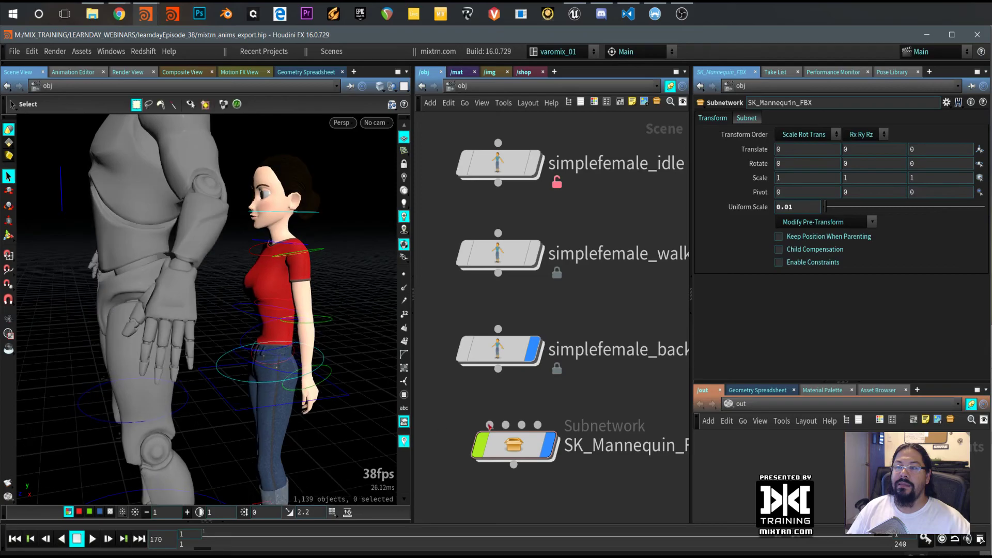
# Move the mannequin beside the girl, to about -0.905 in X and -0.457 in Z, and return the viewport to shaded display
pyautogui.click(526, 454)
pyautogui.moveTo(295, 457); pyautogui.dragTo(228, 455, button='right')
pyautogui.moveTo(176, 451); pyautogui.dragTo(208, 447)
pyautogui.hotkey('shift', 'w')
pyautogui.moveTo(193, 452); pyautogui.dragTo(136, 451, button='right')
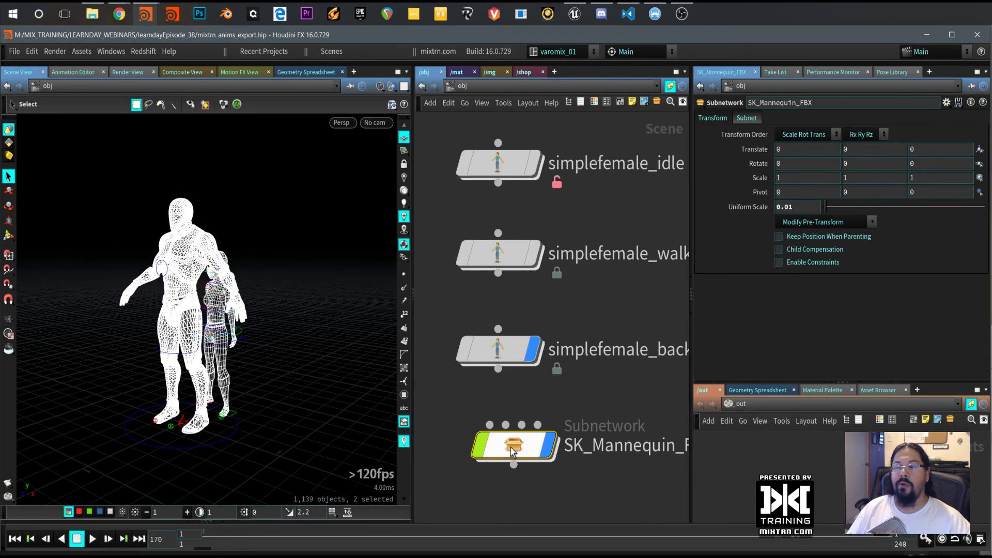
pyautogui.click(8, 235)
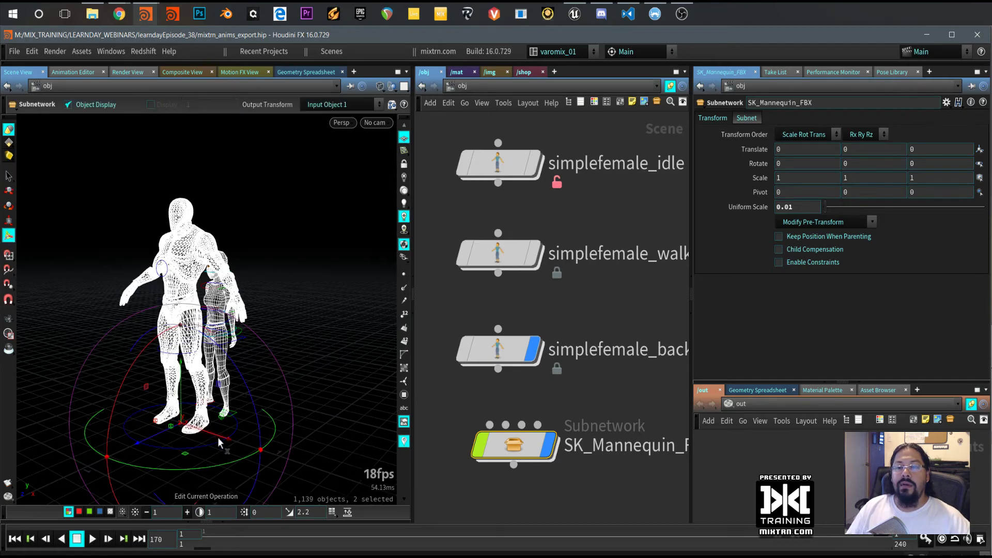
pyautogui.moveTo(185, 453); pyautogui.dragTo(199, 431)
pyautogui.keyDown('alt'); pyautogui.moveTo(199, 431); pyautogui.dragTo(370, 454, button='right'); pyautogui.keyUp('alt')
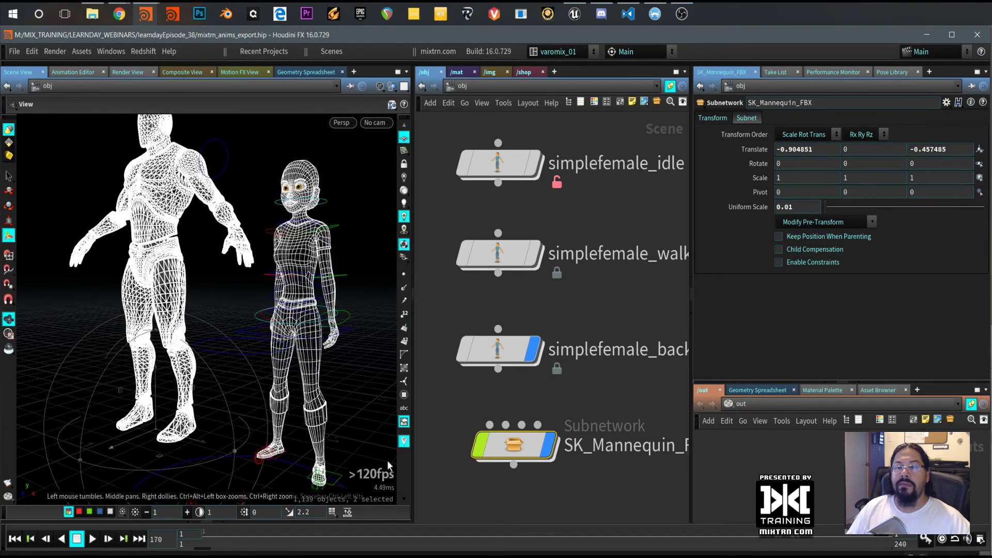
pyautogui.press('w')
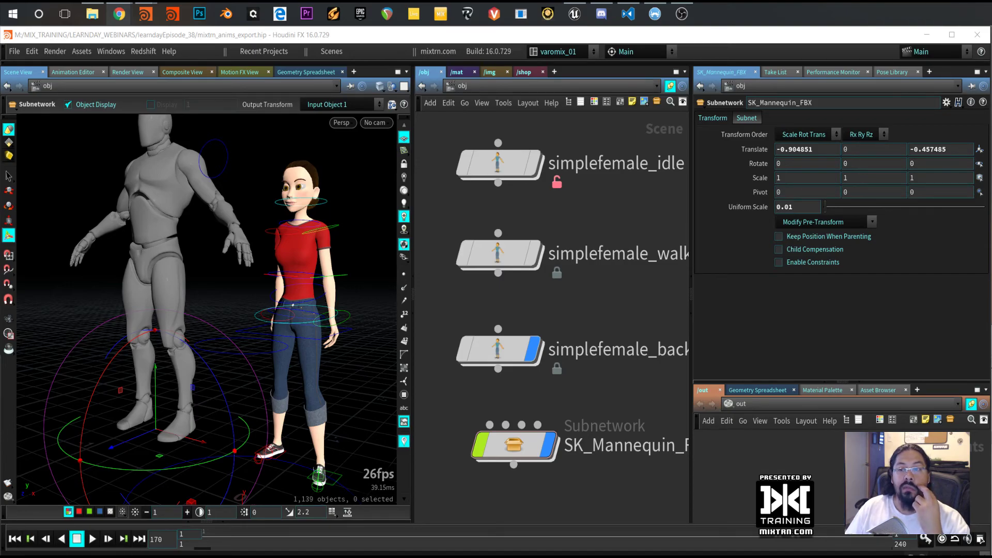
# Inspect the left and right arm rig parameters of the simplefemale_backflip character
pyautogui.click(497, 362)
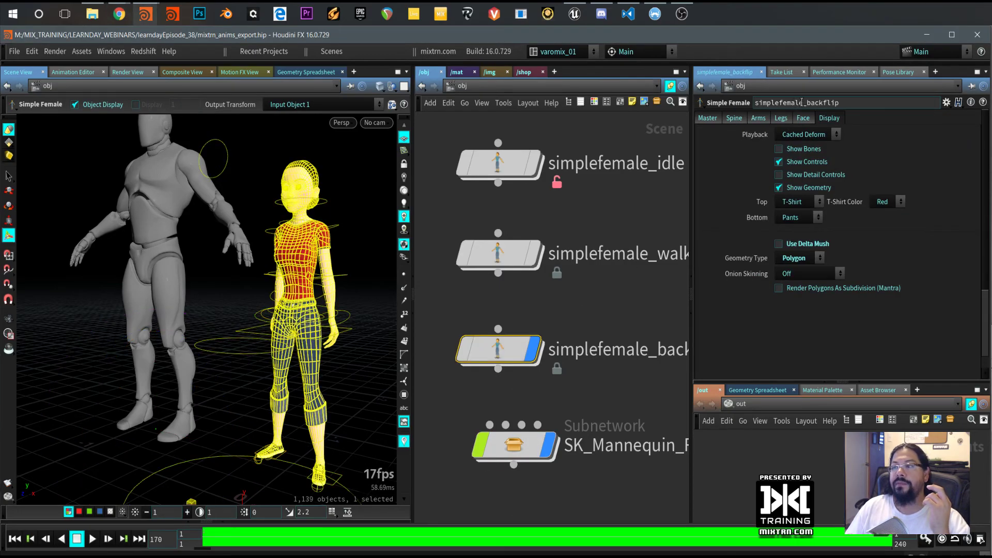
pyautogui.click(760, 118)
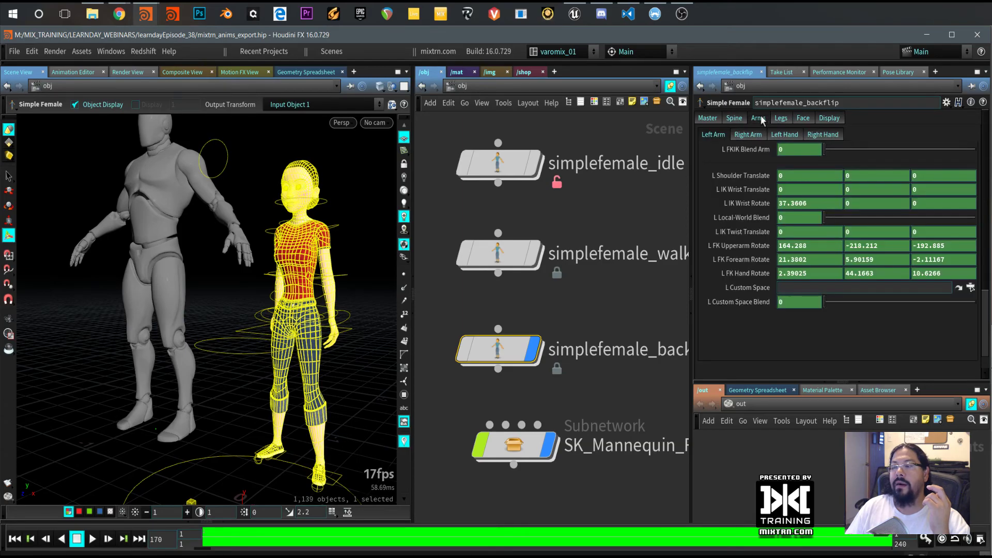
pyautogui.click(750, 135)
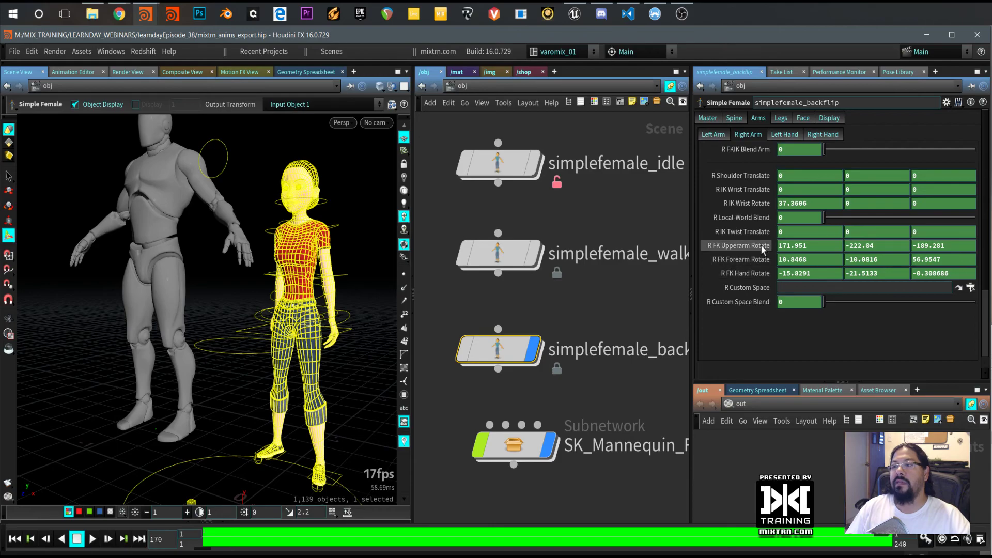
# Display the simplefemale_idle character alone, hiding SK_Mannequin_FBX and simplefemale_backflip, and select it
pyautogui.click(532, 168)
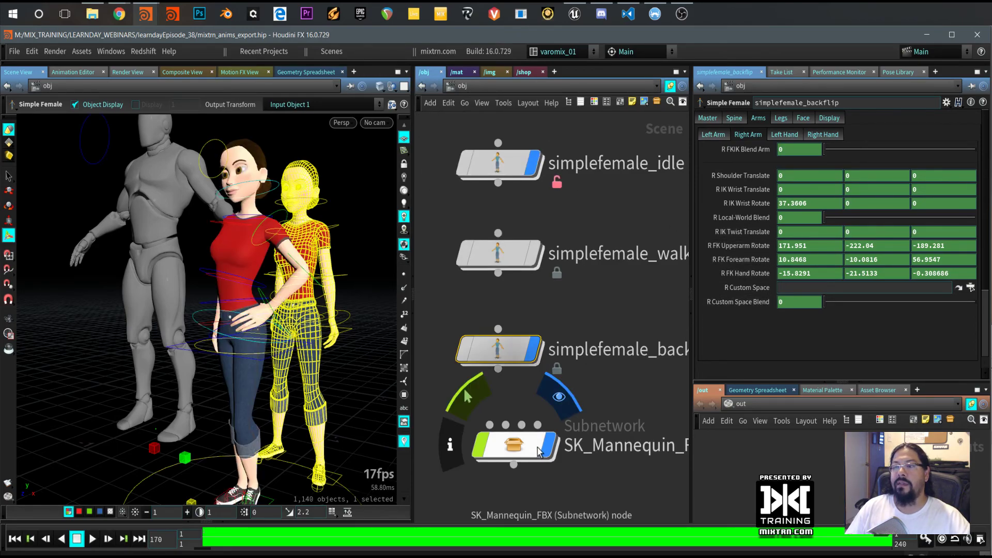
pyautogui.click(547, 445)
pyautogui.click(532, 350)
pyautogui.click(511, 171)
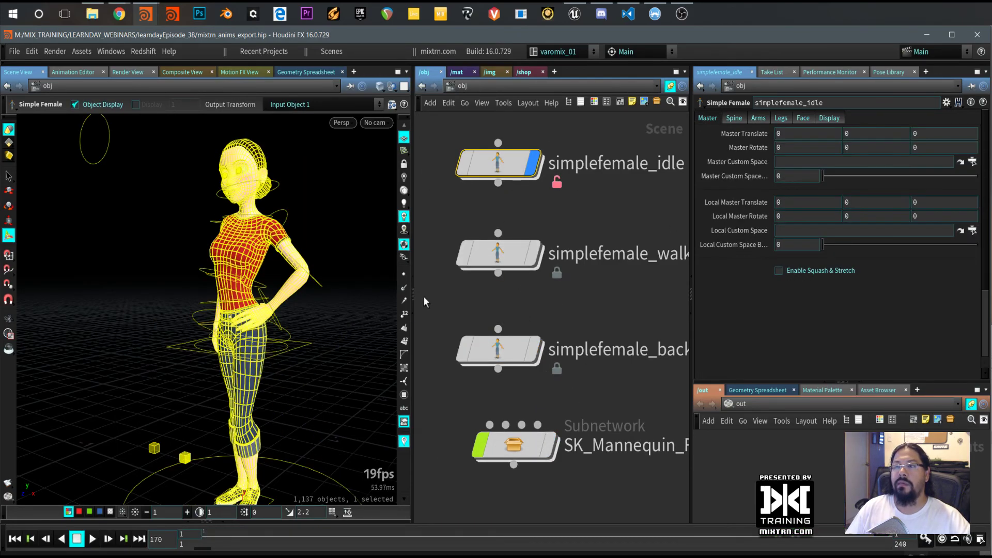
# Hide simplefemale_idle and display the simplefemale1 character above it to view its default pose
pyautogui.moveTo(536, 182); pyautogui.dragTo(570, 345, button='middle')
pyautogui.click(570, 370)
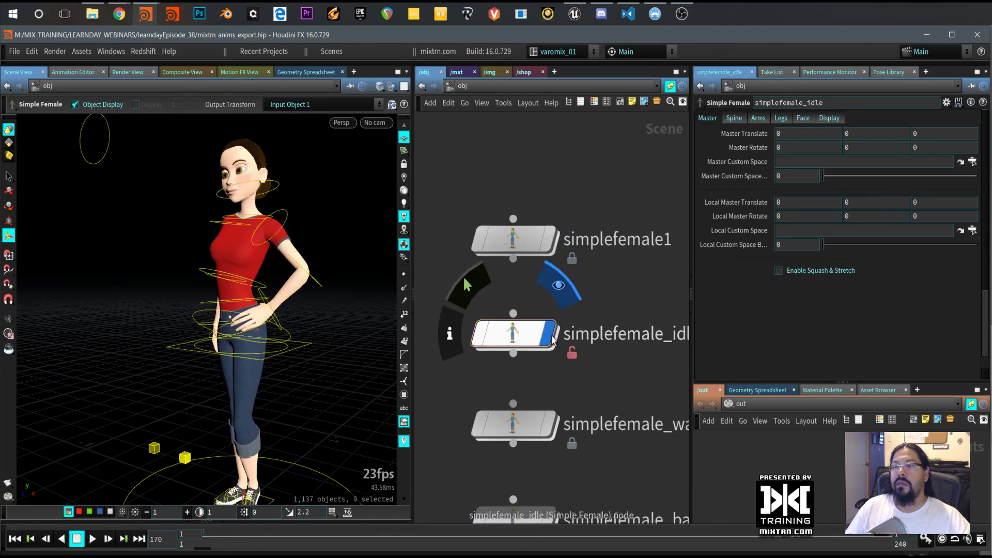
pyautogui.click(549, 335)
pyautogui.click(549, 240)
pyautogui.keyDown('alt'); pyautogui.moveTo(321, 346); pyautogui.dragTo(274, 330); pyautogui.keyUp('alt')
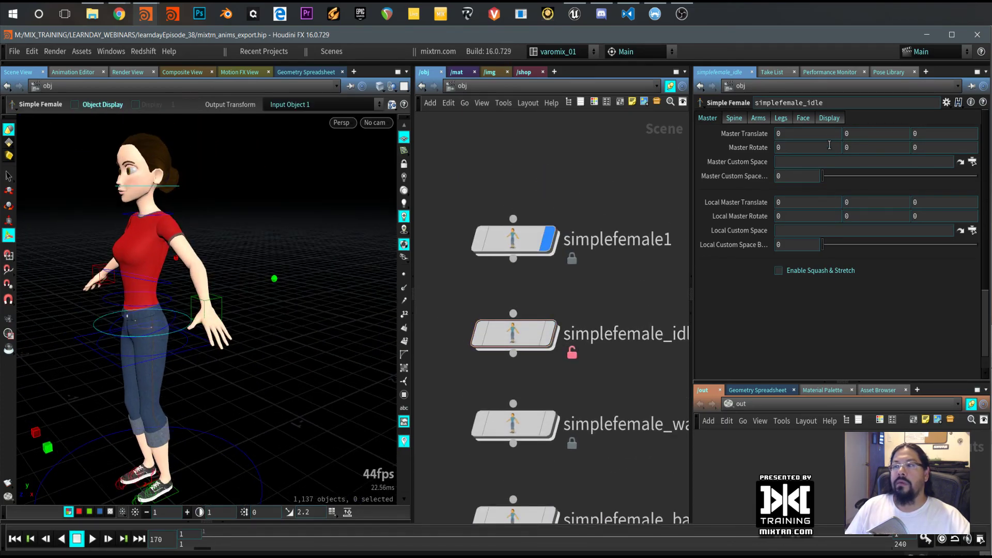
# Inspect the right arm, left hand and display parameters of simplefemale_idle, and try out the left ring finger's second joint rotation
pyautogui.click(757, 118)
pyautogui.click(747, 134)
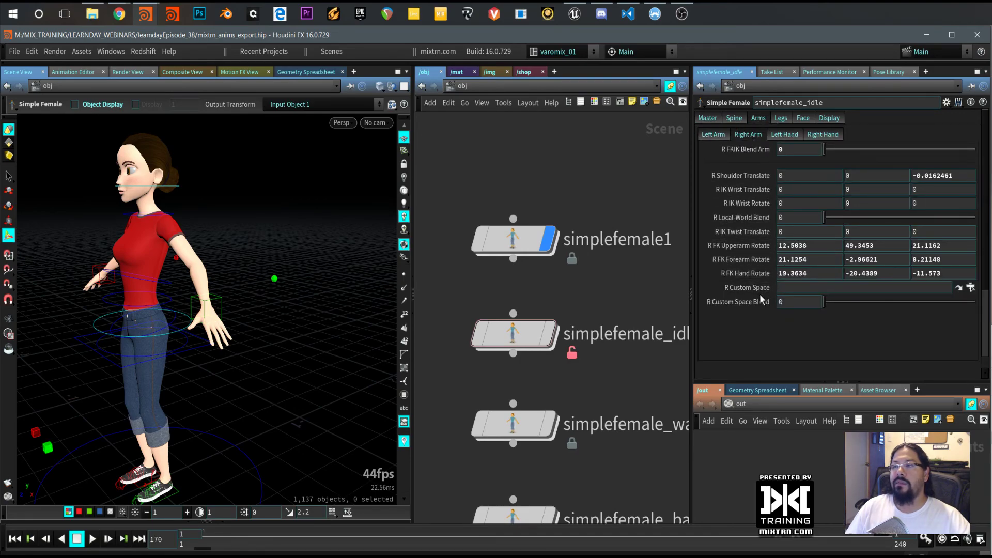
pyautogui.click(791, 135)
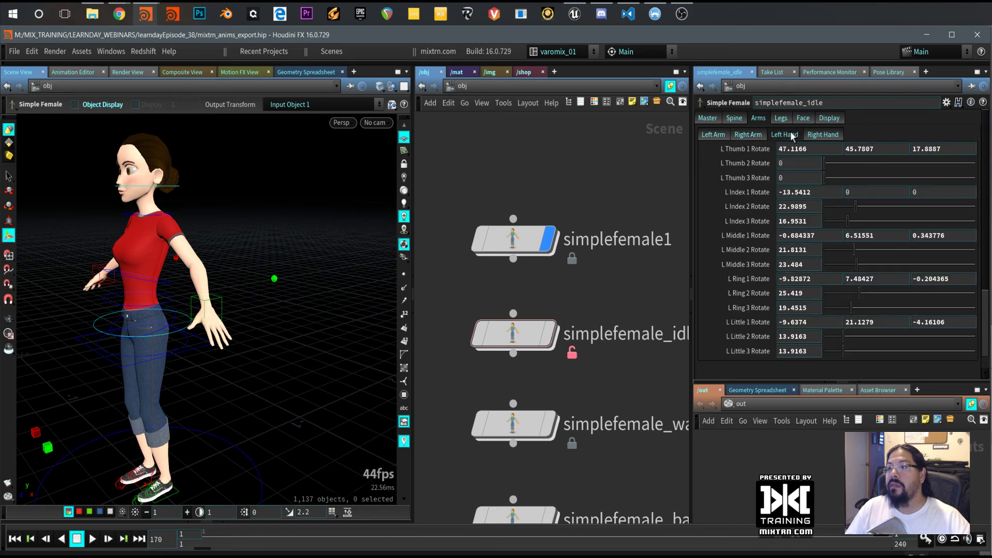
pyautogui.click(758, 136)
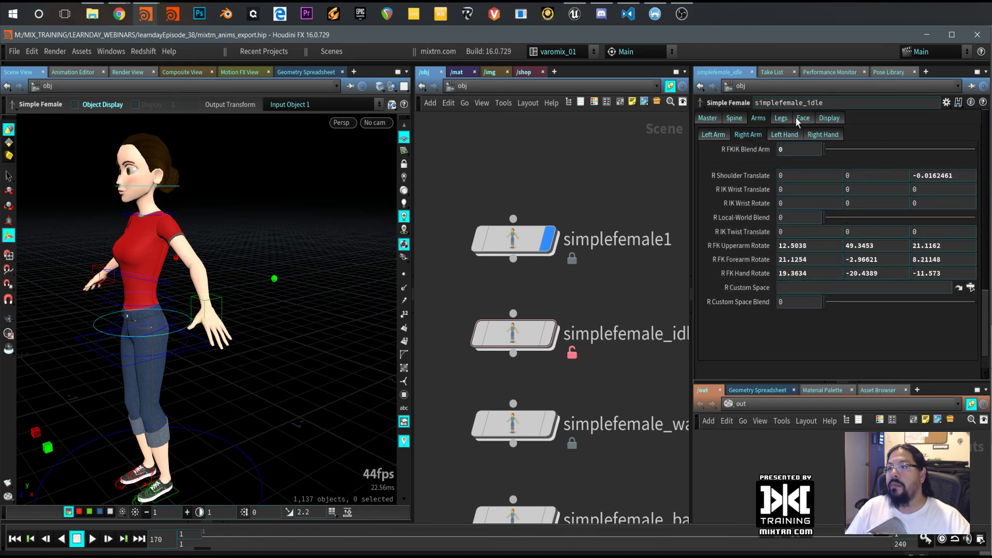
pyautogui.click(829, 118)
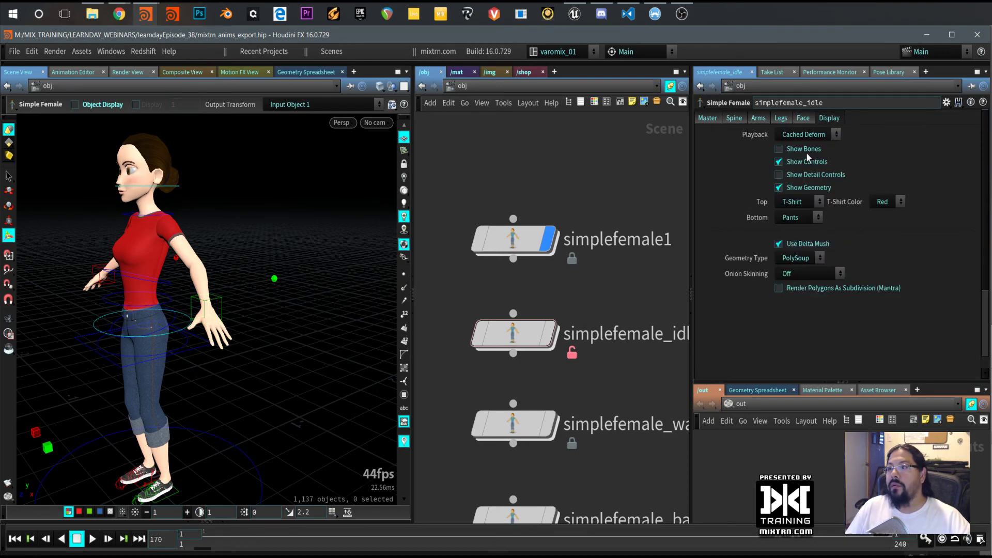
pyautogui.click(758, 118)
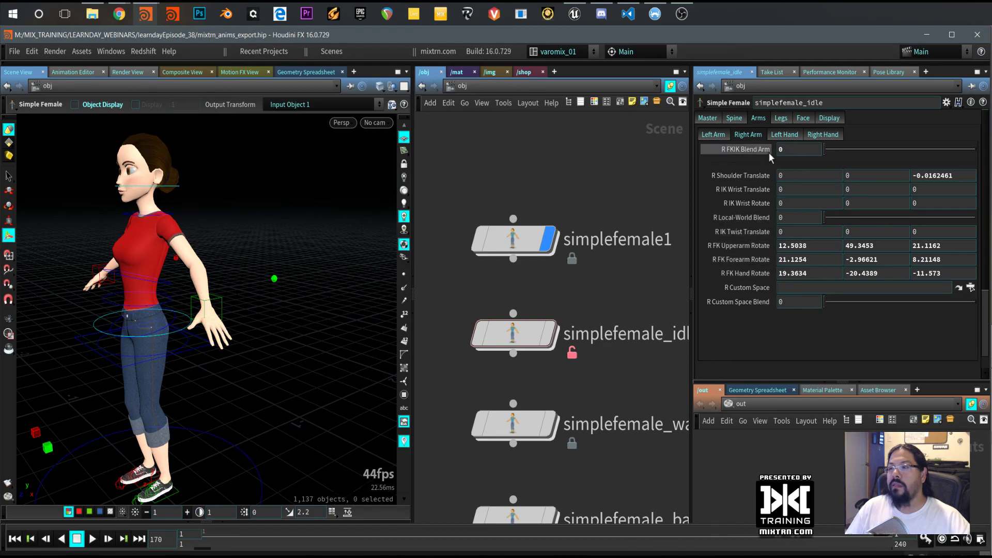
pyautogui.click(790, 135)
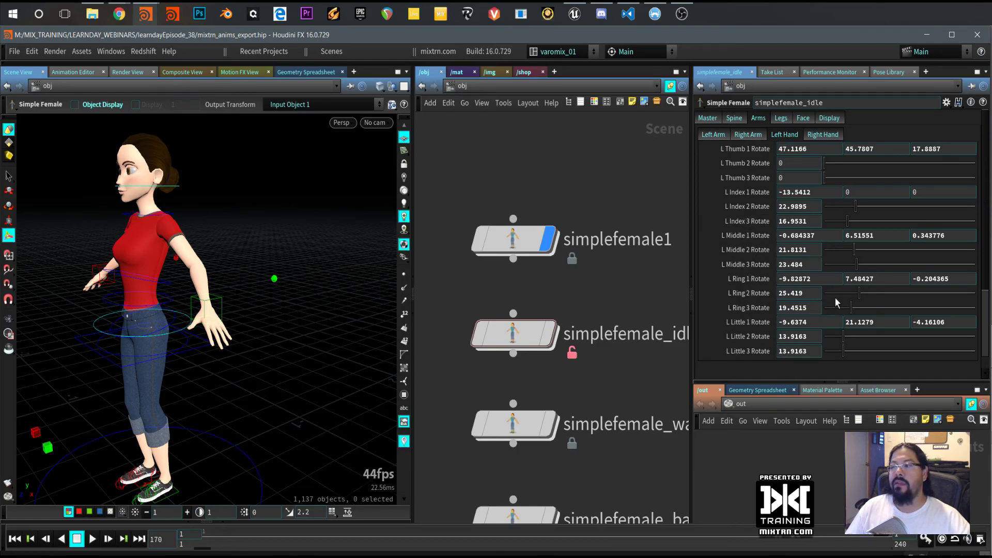
pyautogui.moveTo(859, 294); pyautogui.dragTo(917, 307)
pyautogui.hotkey('ctrl', 'z')
# Select simplefemale1, inspect its left hand finger rotations, and try out L Middle 2 Rotate, undoing the change
pyautogui.click(520, 245)
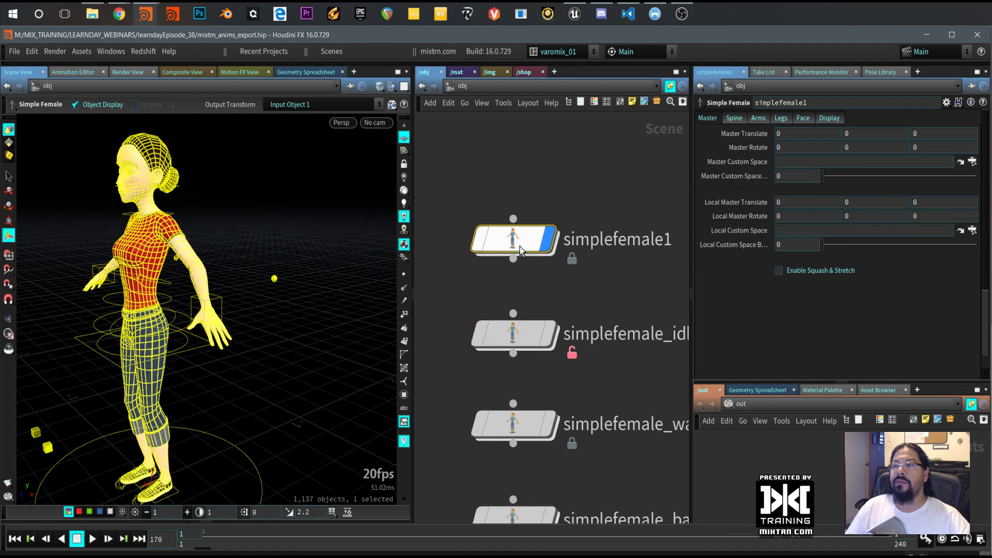
pyautogui.click(760, 119)
pyautogui.click(782, 136)
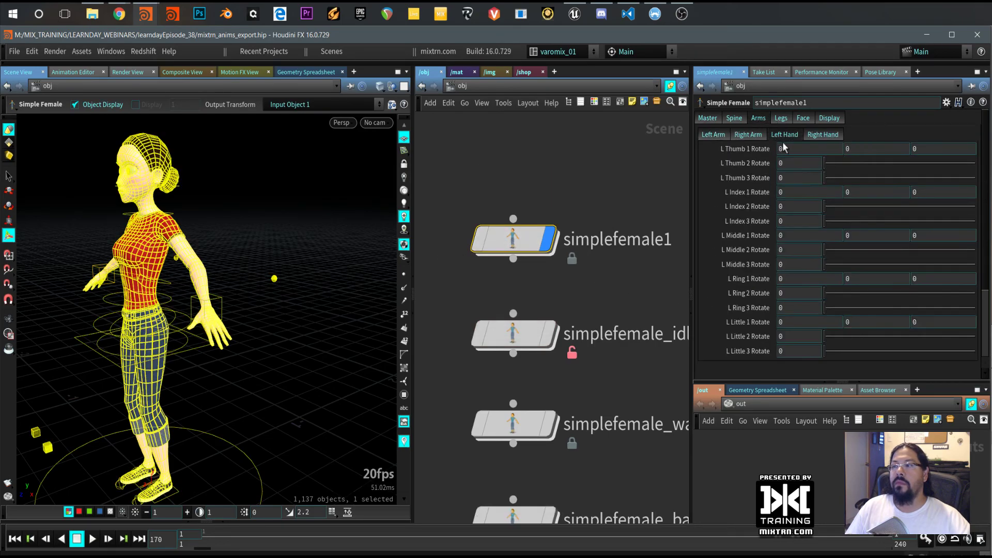
pyautogui.moveTo(825, 250); pyautogui.dragTo(888, 251)
pyautogui.hotkey('ctrl', 'z')
pyautogui.hotkey('ctrl', 'z')
pyautogui.hotkey('ctrl', 'z')
pyautogui.hotkey('ctrl', 'z')
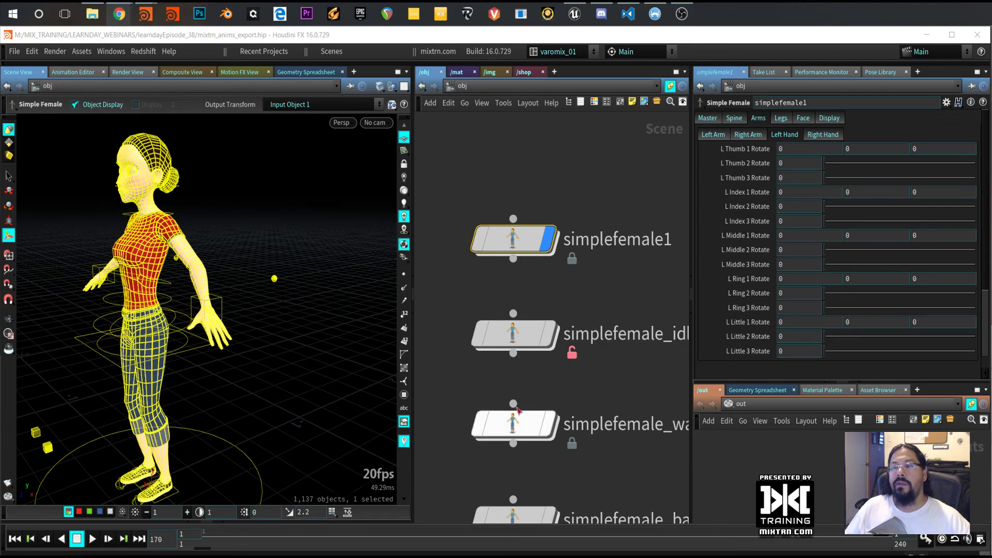
# Move the simplefemale_walking and simplefemale_backflip nodes up closer to simplefemale_idle and display both characters
pyautogui.moveTo(522, 424)
pyautogui.moveTo(522, 424); pyautogui.dragTo(522, 406)
pyautogui.moveTo(524, 508); pyautogui.dragTo(525, 457)
pyautogui.click(548, 406)
pyautogui.click(515, 405)
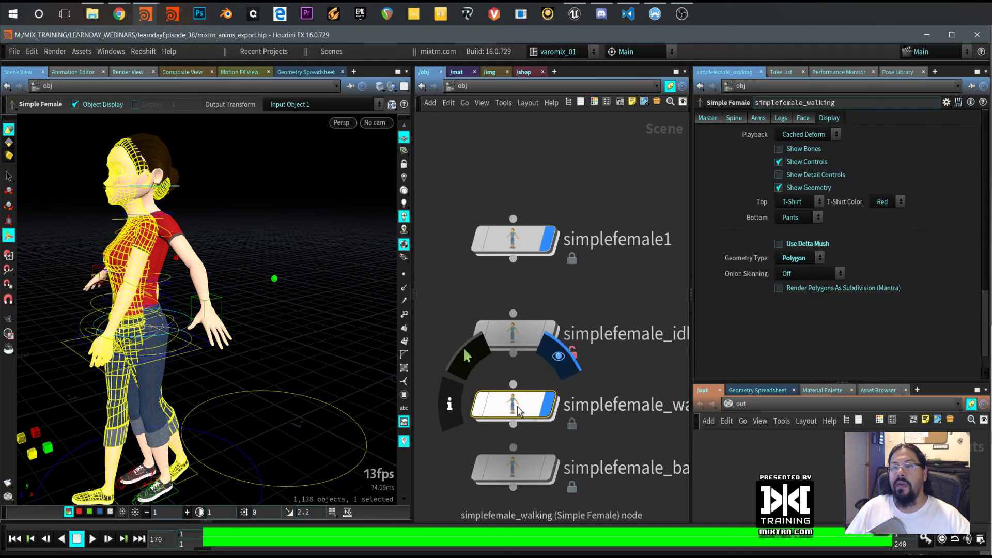
pyautogui.click(546, 470)
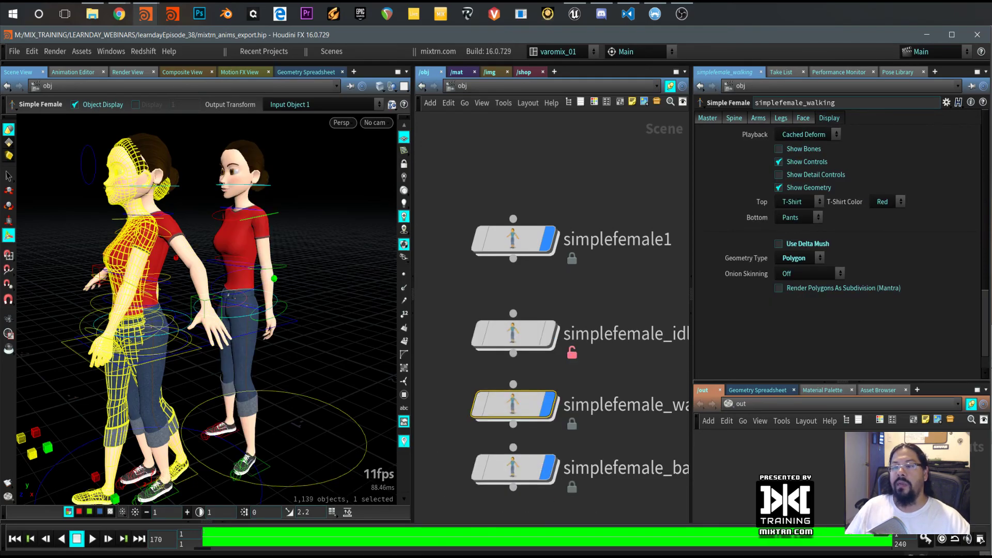
pyautogui.scroll(-3, 620, 443)
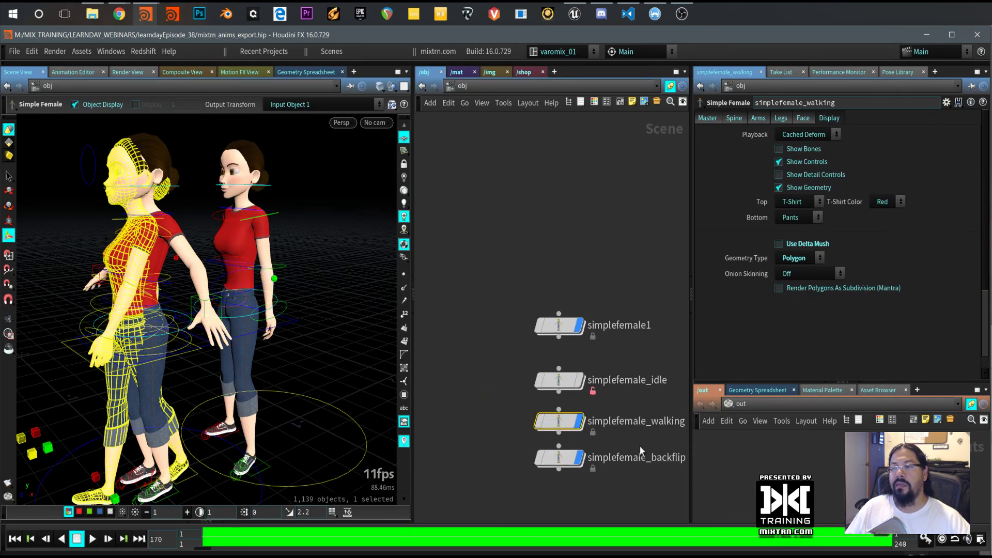
# Hide simplefemale_walking, select simplefemale_backflip, and examine its keyframes on the timeline with the add and delete key options
pyautogui.click(579, 421)
pyautogui.click(558, 457)
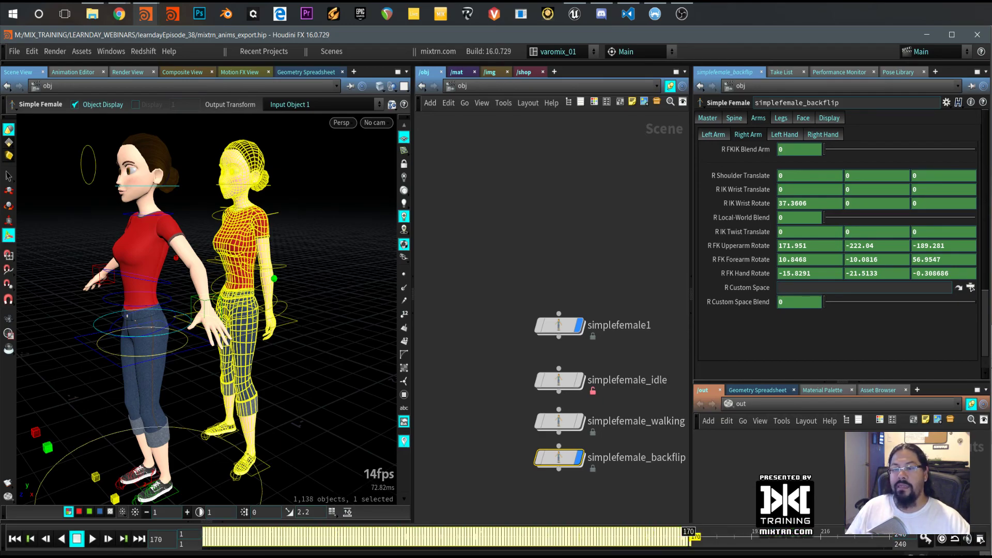
pyautogui.rightClick(419, 535)
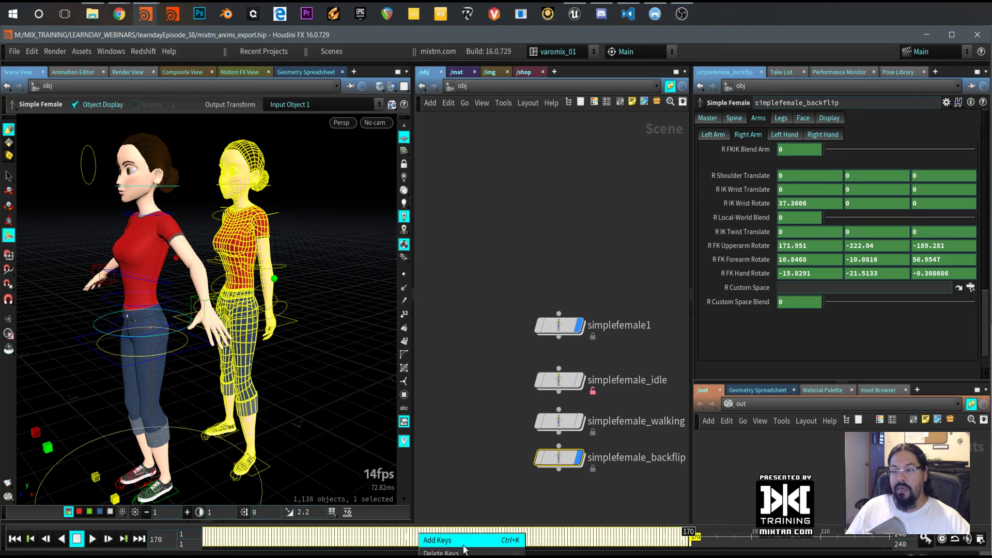
pyautogui.click(461, 552)
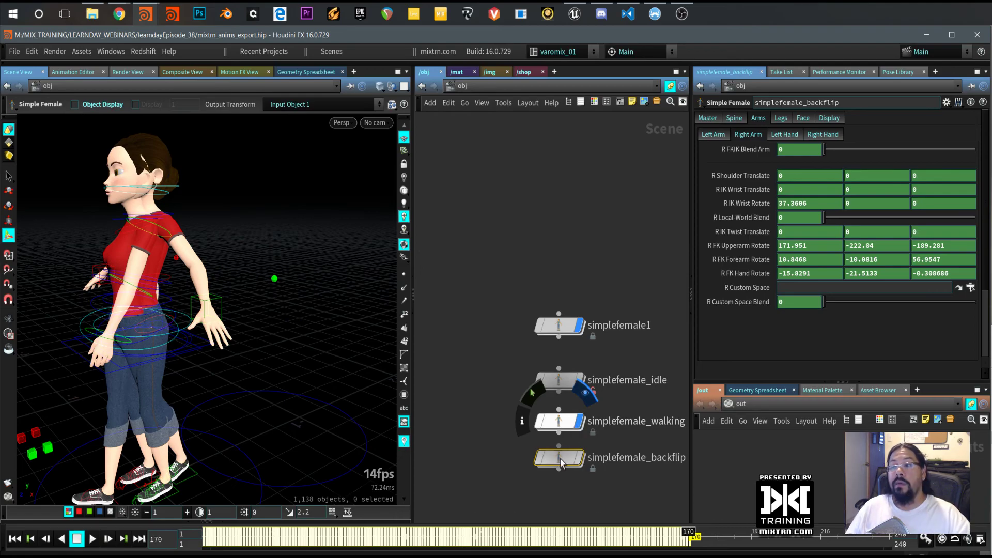
# Hide simplefemale1 and spread the four simplefemale nodes apart in the network, keeping only simplefemale_walking displayed
pyautogui.click(559, 326)
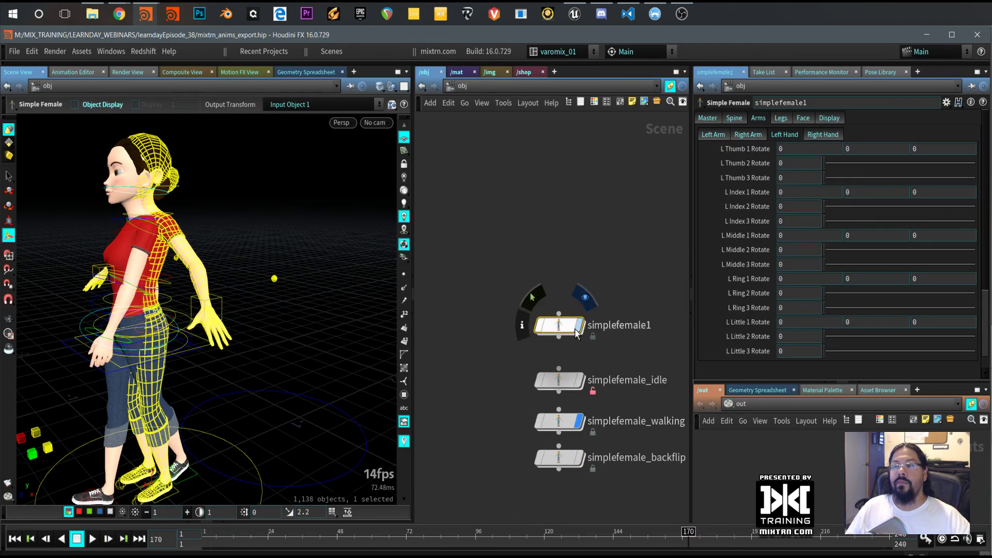
pyautogui.moveTo(559, 325); pyautogui.dragTo(576, 246)
pyautogui.moveTo(559, 381); pyautogui.dragTo(564, 290)
pyautogui.moveTo(559, 422); pyautogui.dragTo(554, 369)
pyautogui.moveTo(571, 443)
pyautogui.moveTo(560, 454); pyautogui.dragTo(614, 436)
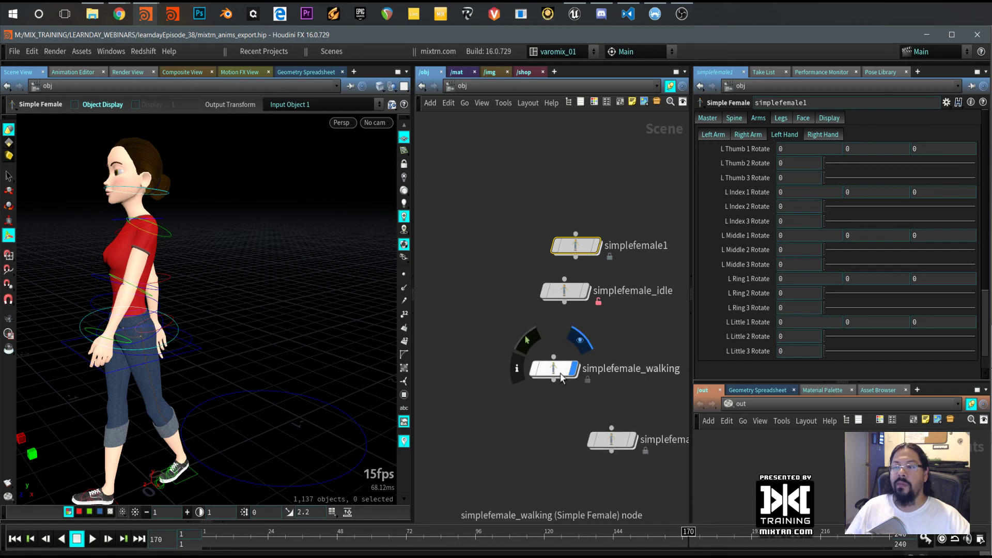
pyautogui.moveTo(558, 378); pyautogui.dragTo(531, 381)
# Select simplefemale_walking and scrub its animation through frames 33, 28 and 24 to examine the motion
pyautogui.click(531, 381)
pyautogui.moveTo(313, 541)
pyautogui.mouseDown()
pyautogui.moveTo(326, 541)
pyautogui.moveTo(294, 541)
pyautogui.mouseUp()
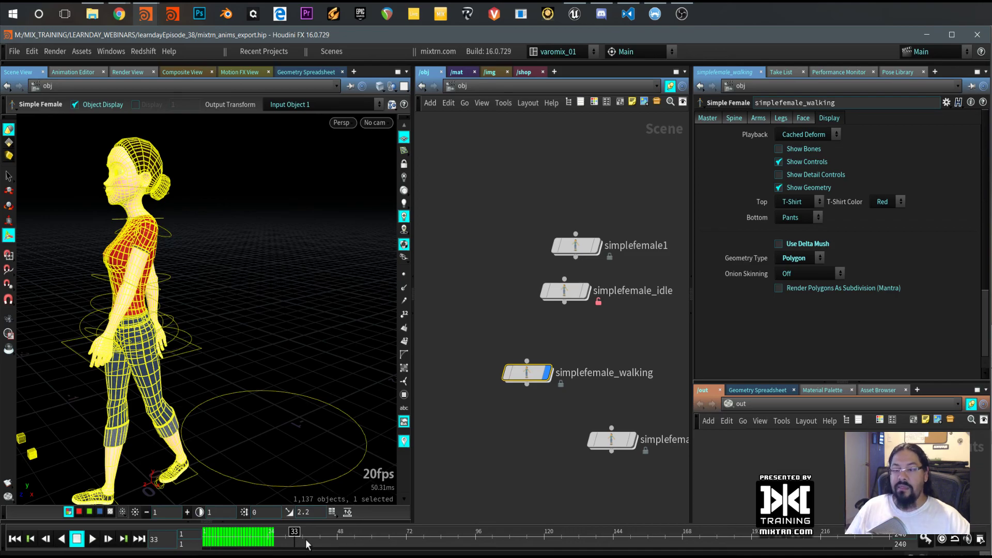
pyautogui.rightClick(293, 532)
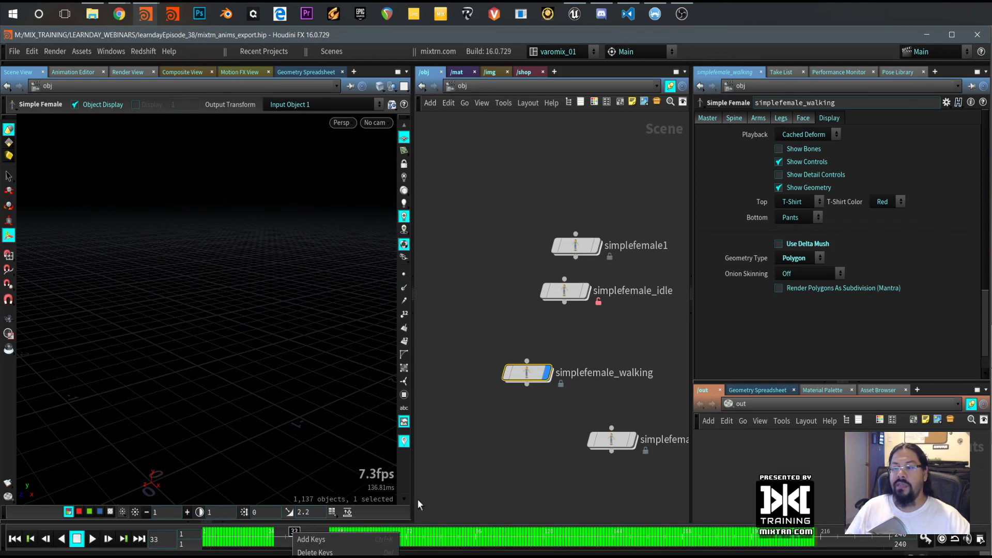
pyautogui.press('Escape')
pyautogui.moveTo(294, 540)
pyautogui.mouseDown()
pyautogui.moveTo(187, 529)
pyautogui.moveTo(544, 550)
pyautogui.moveTo(699, 535)
pyautogui.moveTo(280, 532)
pyautogui.mouseUp()
pyautogui.scroll(-5, 231, 410)
pyautogui.scroll(5, 230, 401)
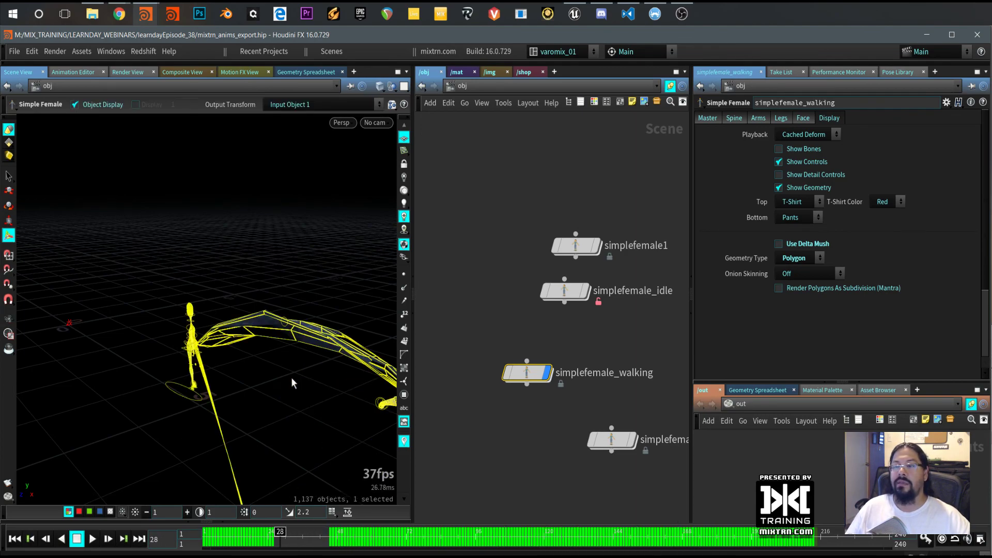
pyautogui.moveTo(279, 534)
pyautogui.mouseDown()
pyautogui.moveTo(254, 535)
pyautogui.moveTo(268, 535)
pyautogui.mouseUp()
# Line up the simplefemale_walking and simplefemale_backflip nodes in one column below simplefemale_idle and clear the selection
pyautogui.moveTo(494, 463); pyautogui.dragTo(465, 465, button='middle')
pyautogui.scroll(2, 496, 443)
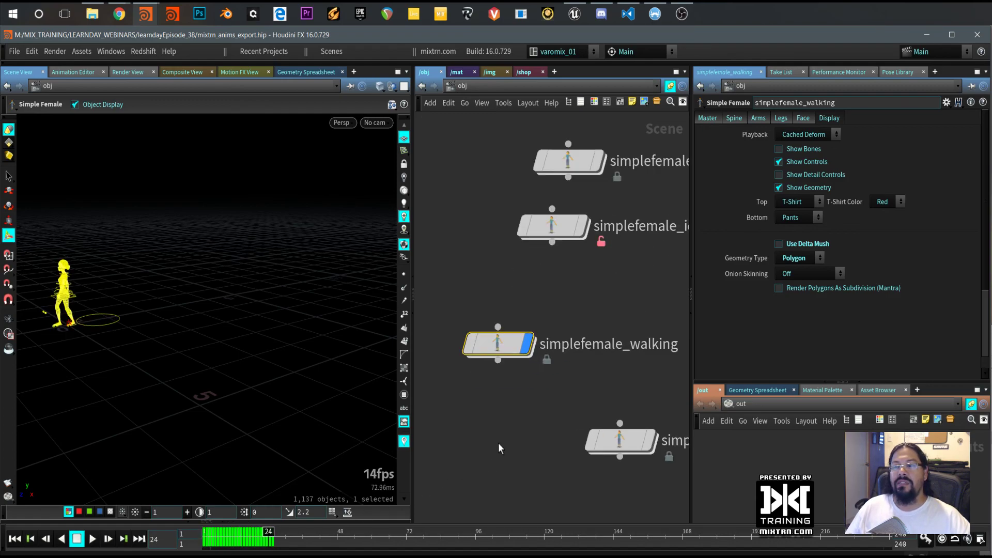
pyautogui.moveTo(497, 348); pyautogui.dragTo(583, 349)
pyautogui.moveTo(617, 435); pyautogui.dragTo(565, 412)
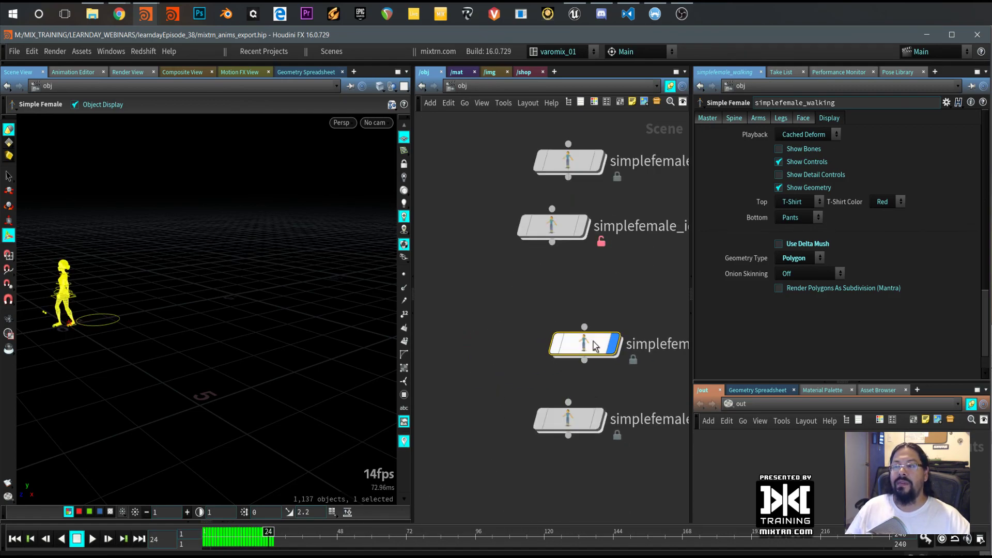
pyautogui.moveTo(598, 350); pyautogui.dragTo(582, 357)
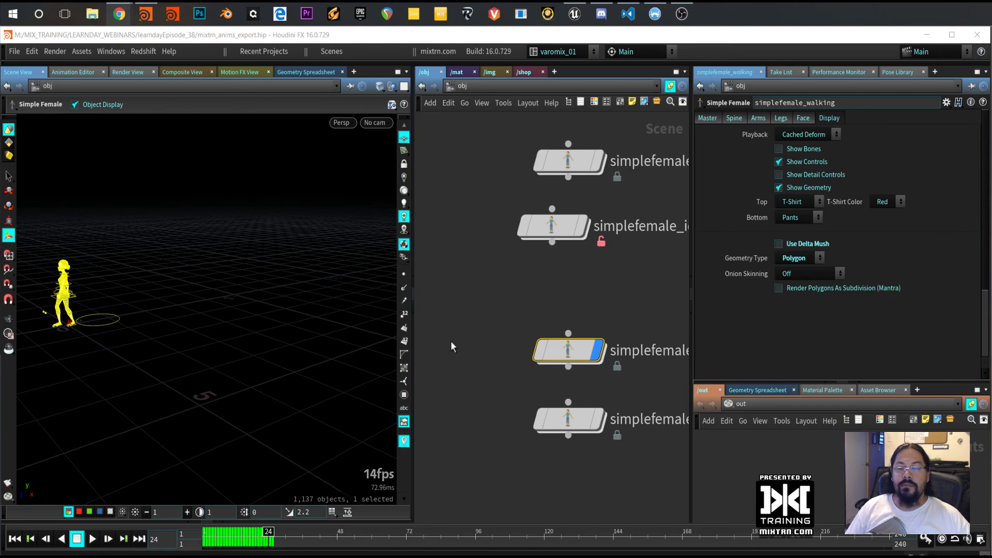
pyautogui.click(457, 367)
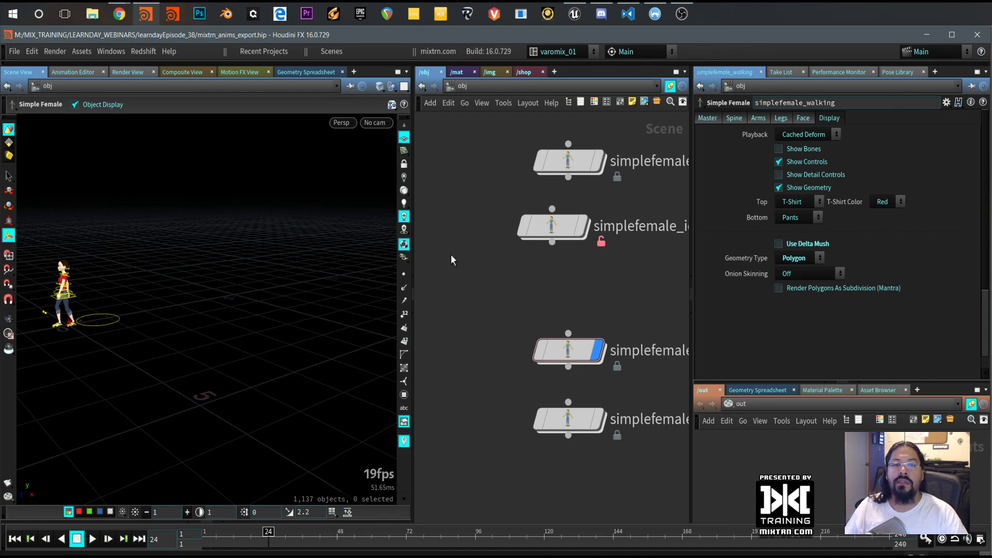
# Switch to Chrome and open the SideFX website in a new tab detached into its own window
pyautogui.moveTo(119, 14)
pyautogui.click(304, 93)
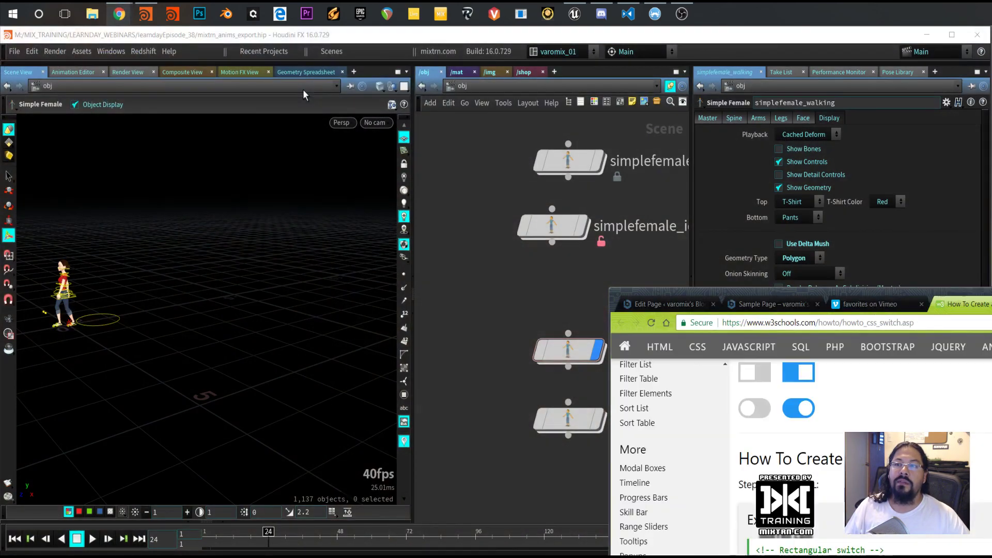
pyautogui.hotkey('ctrl', 't')
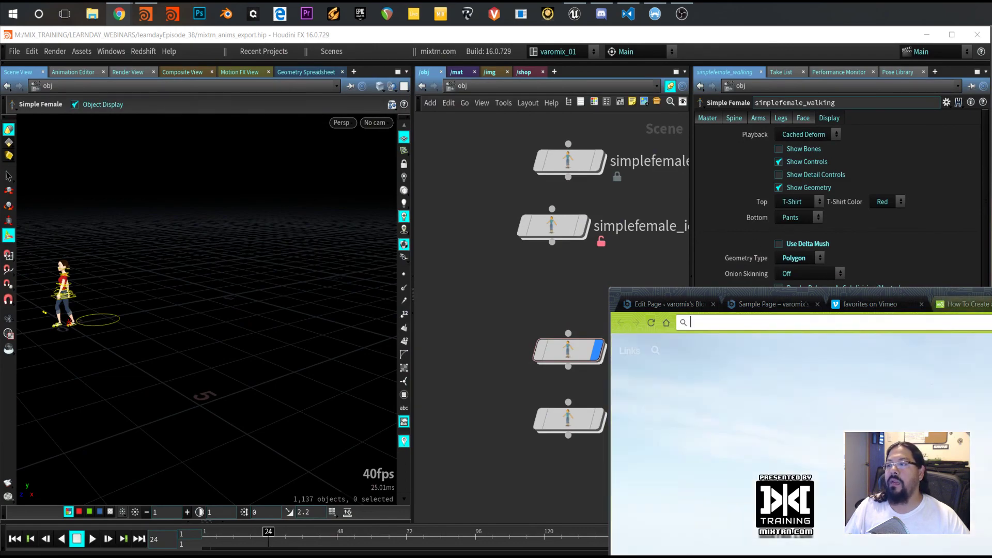
pyautogui.press('super+Up')
pyautogui.moveTo(408, 71); pyautogui.dragTo(487, 50)
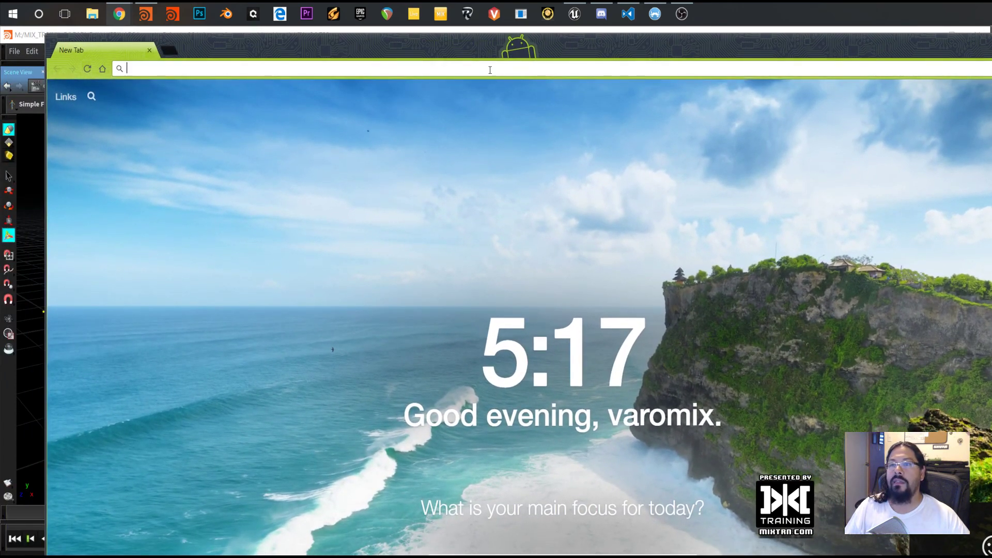
pyautogui.write('sidefx')
pyautogui.press('Return')
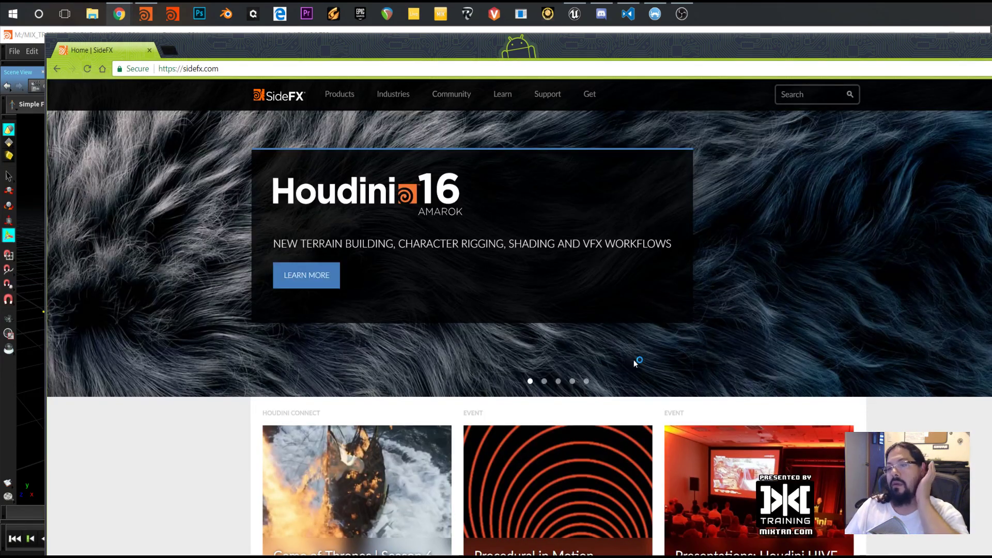
# Open the SideFX tutorials page, search it for "rigging", and look through the matching tutorials
pyautogui.moveTo(503, 96)
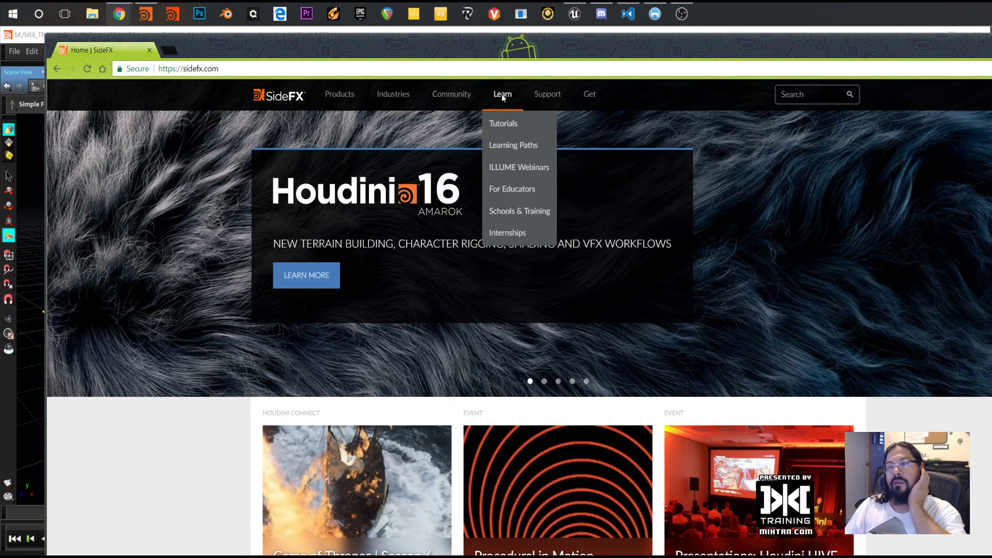
pyautogui.click(507, 130)
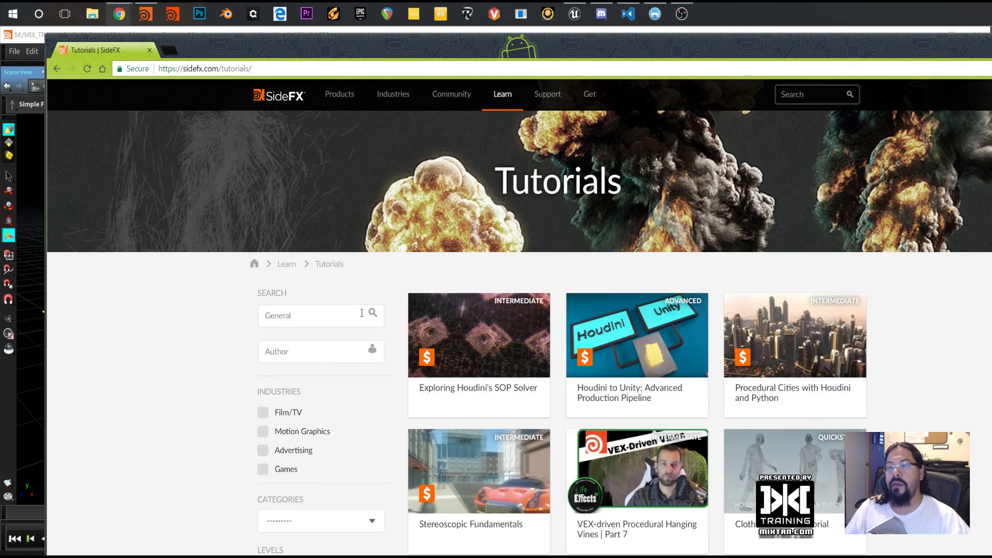
pyautogui.click(328, 320)
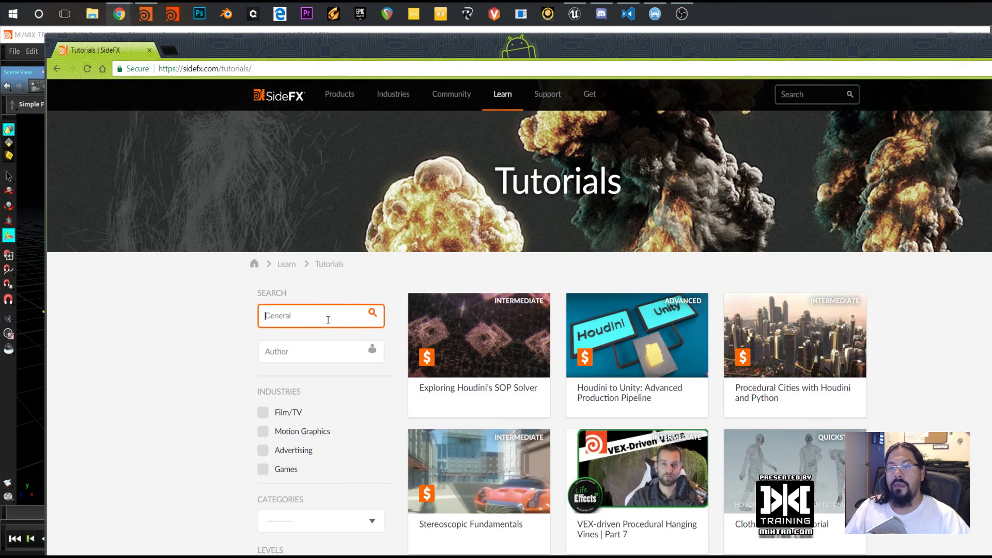
pyautogui.write('r')
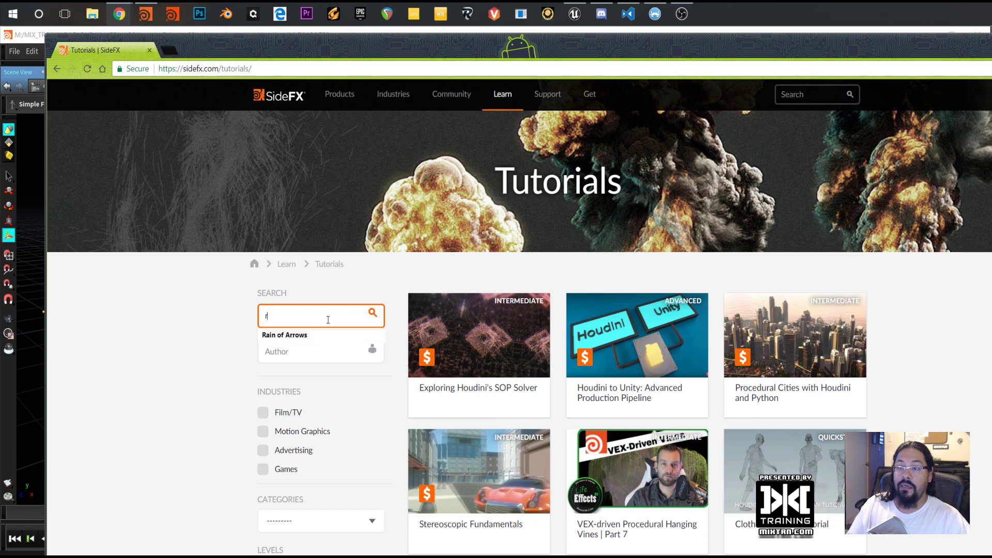
pyautogui.write('igging')
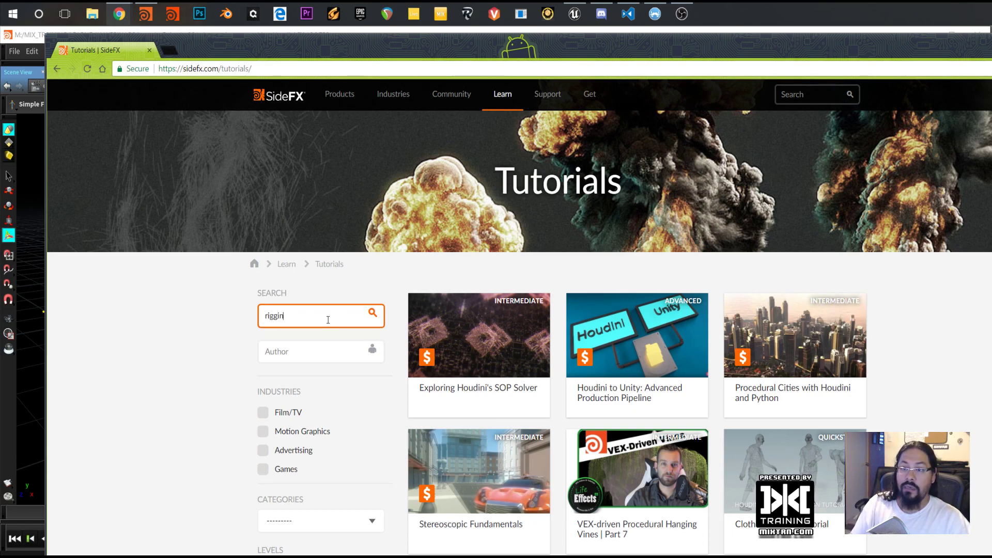
pyautogui.press('Return')
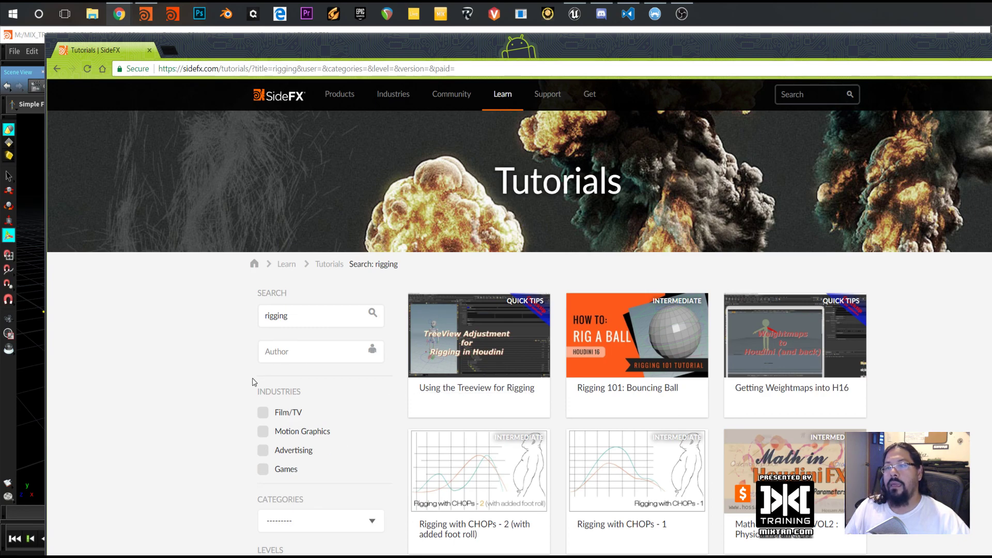
pyautogui.scroll(-1, 253, 382)
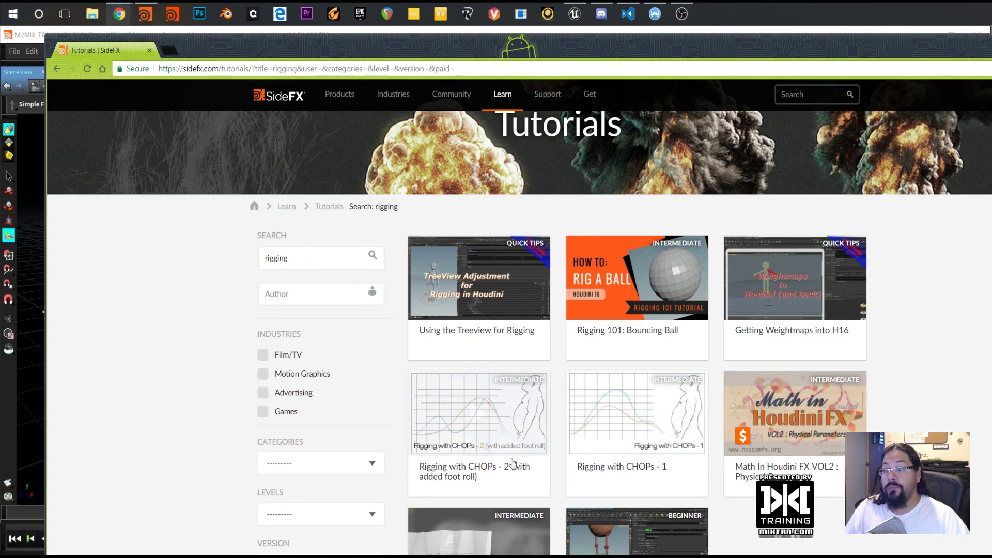
# Search the SideFX tutorials for "rigs" in place of the current search term
pyautogui.moveTo(343, 258); pyautogui.dragTo(208, 257)
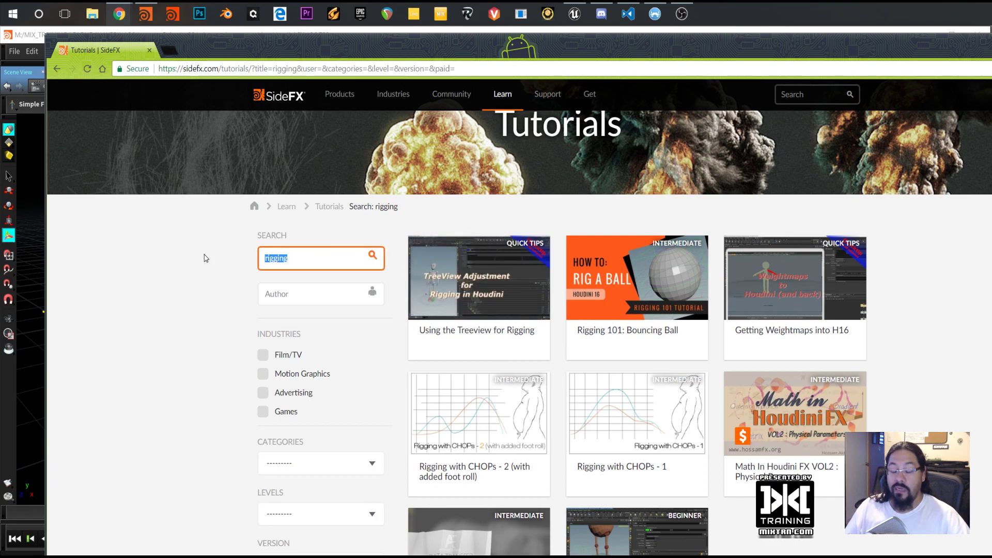
pyautogui.write('rigs')
pyautogui.press('Return')
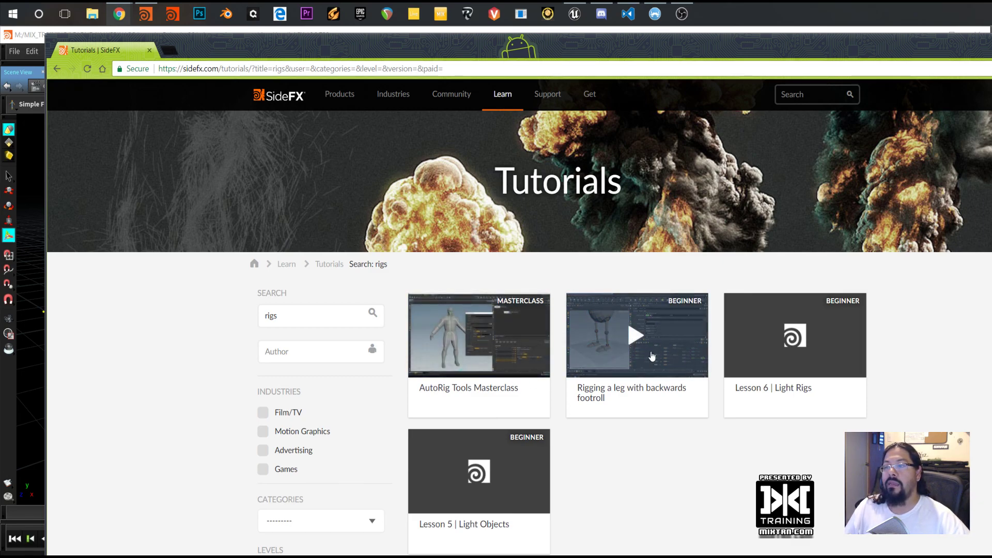
# Look through the "Rigging a leg with backwards footroll" tutorial page down to its comments, and return to Houdini
pyautogui.click(606, 364)
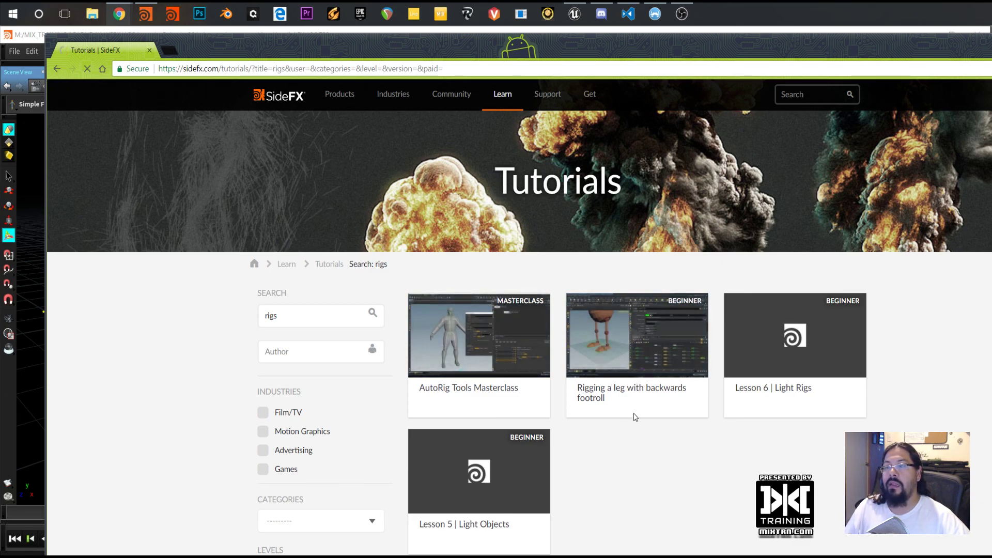
pyautogui.scroll(-3, 181, 450)
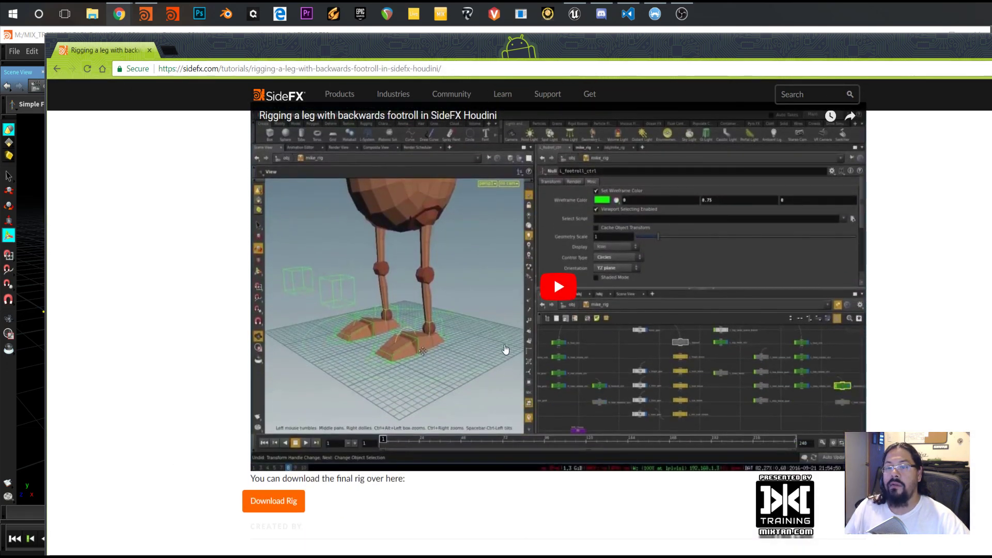
pyautogui.scroll(-1, 467, 340)
pyautogui.scroll(4, 467, 342)
pyautogui.scroll(-7, 182, 377)
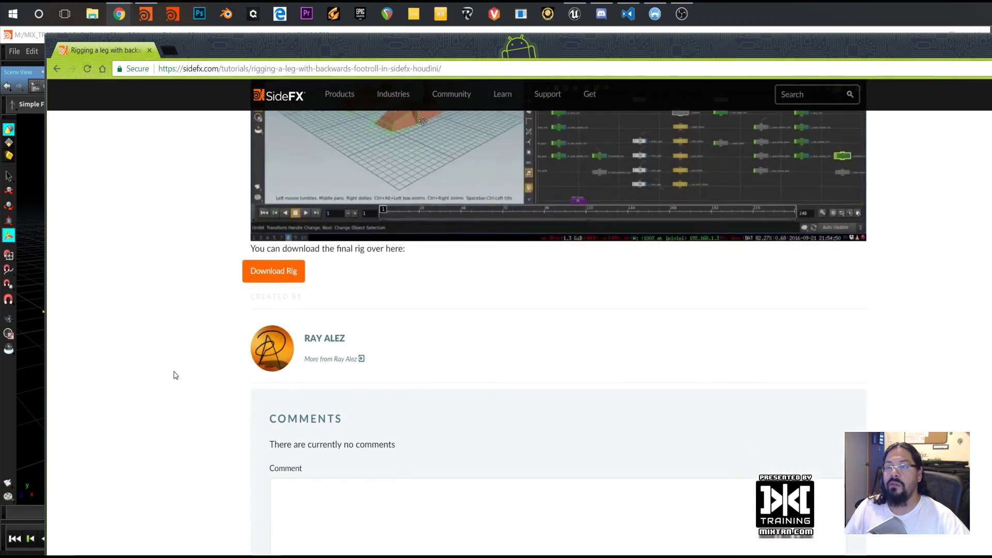
pyautogui.scroll(7, 181, 390)
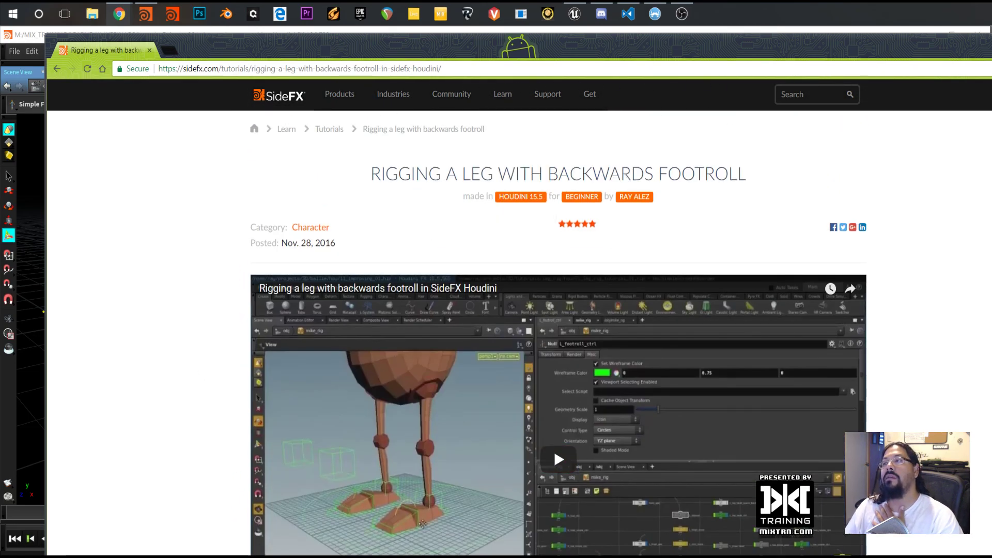
pyautogui.hotkey('alt', 'Tab')
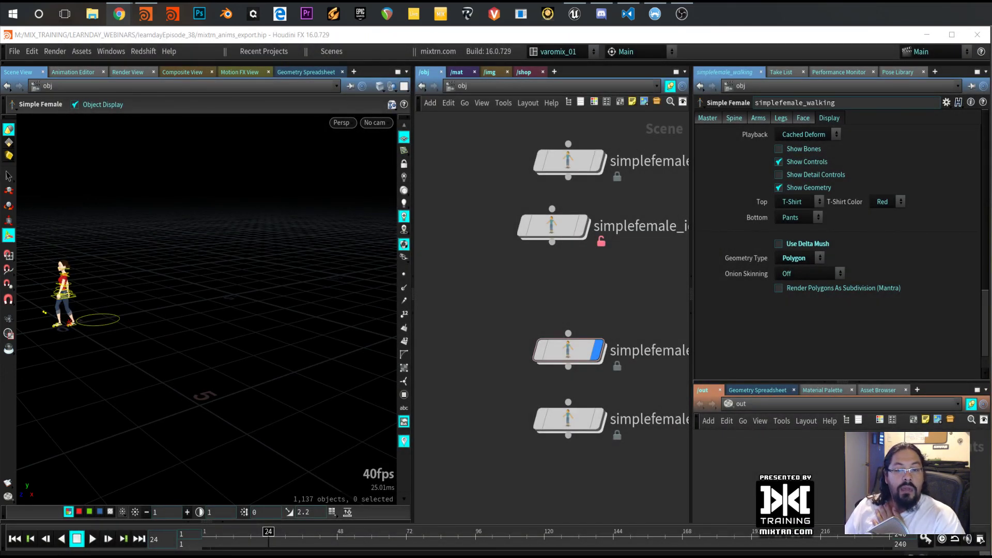